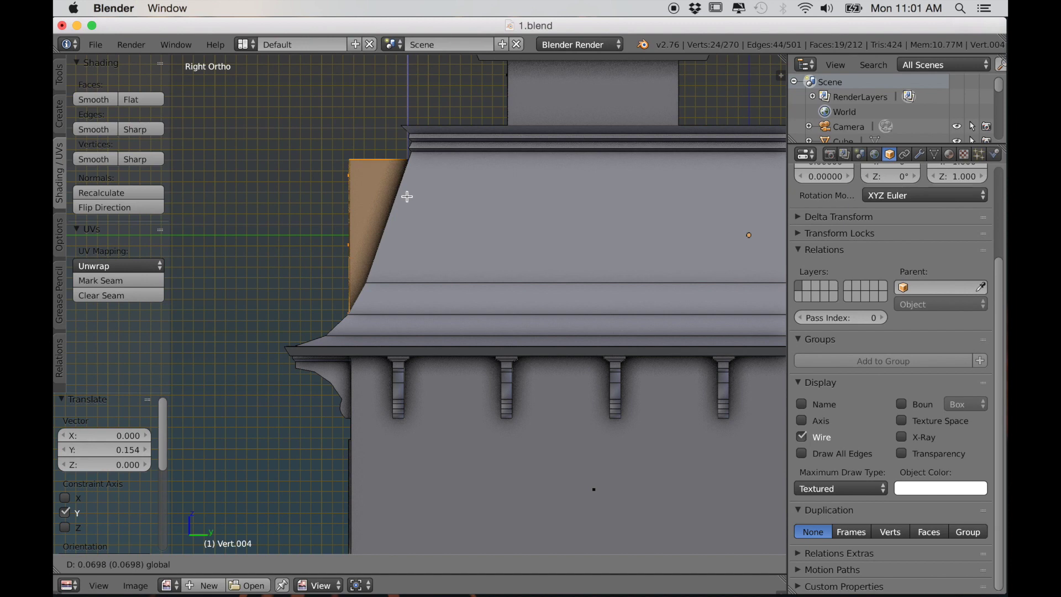
# Step: In wireframe display, delete the window recess faces and the surrounding face ring from one side wall of the front dormer
pyautogui.scroll(-1, 508, 283)
pyautogui.scroll(3, 525, 276)
pyautogui.keyDown('shift'); pyautogui.moveTo(608, 268); pyautogui.dragTo(469, 329, button='middle'); pyautogui.keyUp('shift')
pyautogui.rightClick(368, 291)
pyautogui.moveTo(368, 291); pyautogui.dragTo(469, 310, button='middle')
pyautogui.scroll(2, 396, 321)
pyautogui.keyDown('shift'); pyautogui.moveTo(396, 320); pyautogui.dragTo(440, 324, button='middle'); pyautogui.keyUp('shift')
pyautogui.press('z')
pyautogui.scroll(3, 415, 326)
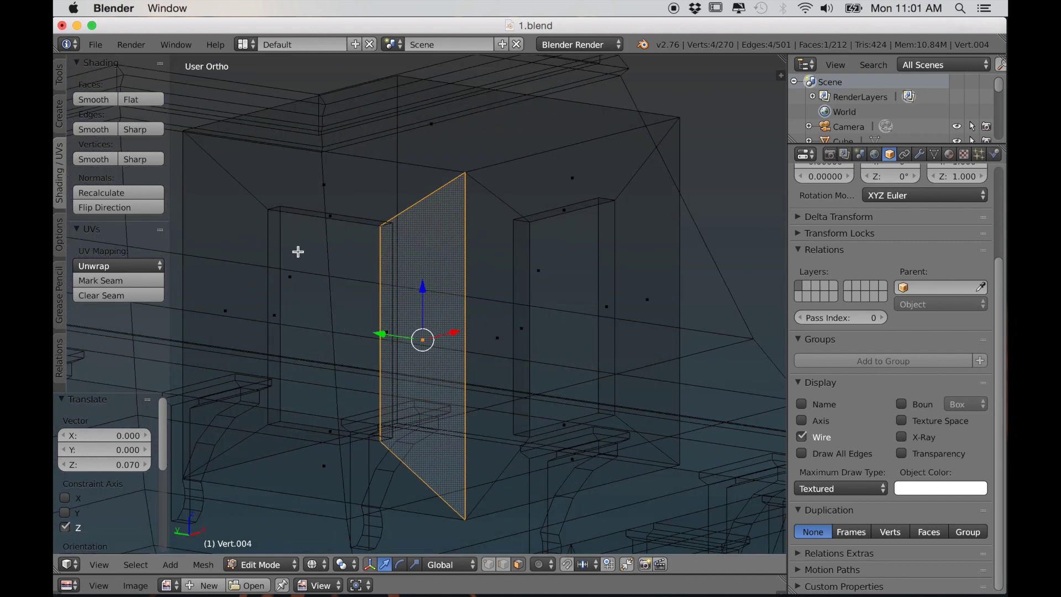
pyautogui.scroll(2, 297, 250)
pyautogui.keyDown('shift'); pyautogui.moveTo(265, 399); pyautogui.dragTo(404, 337, button='middle'); pyautogui.keyUp('shift')
pyautogui.keyDown('alt'); pyautogui.rightClick(353, 410); pyautogui.keyUp('alt')
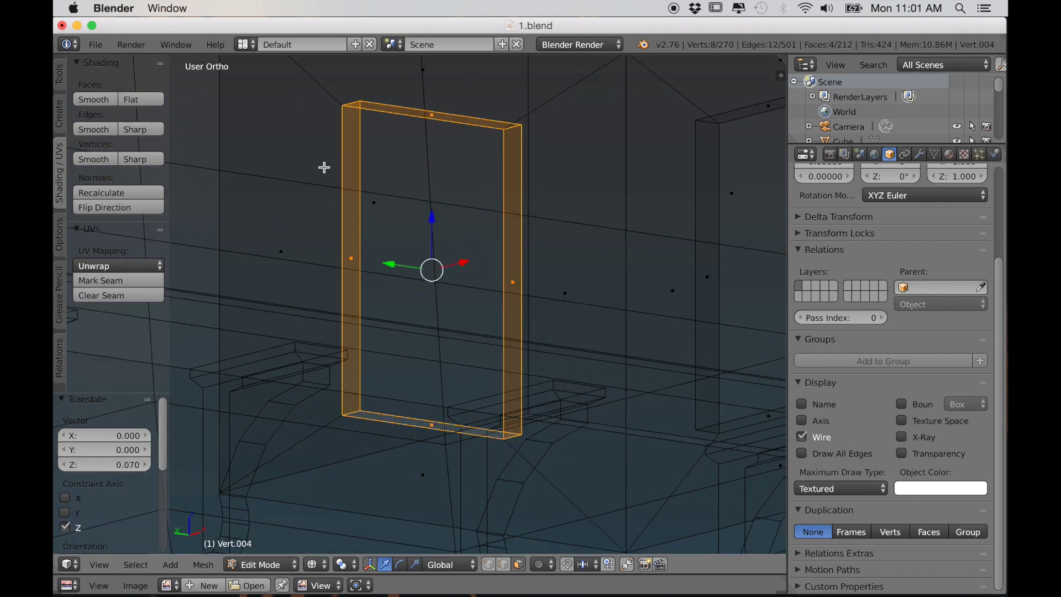
pyautogui.scroll(-1, 325, 152)
pyautogui.keyDown('alt'); pyautogui.keyDown('shift'); pyautogui.rightClick(336, 125); pyautogui.keyUp('shift'); pyautogui.keyUp('alt')
pyautogui.press('x')
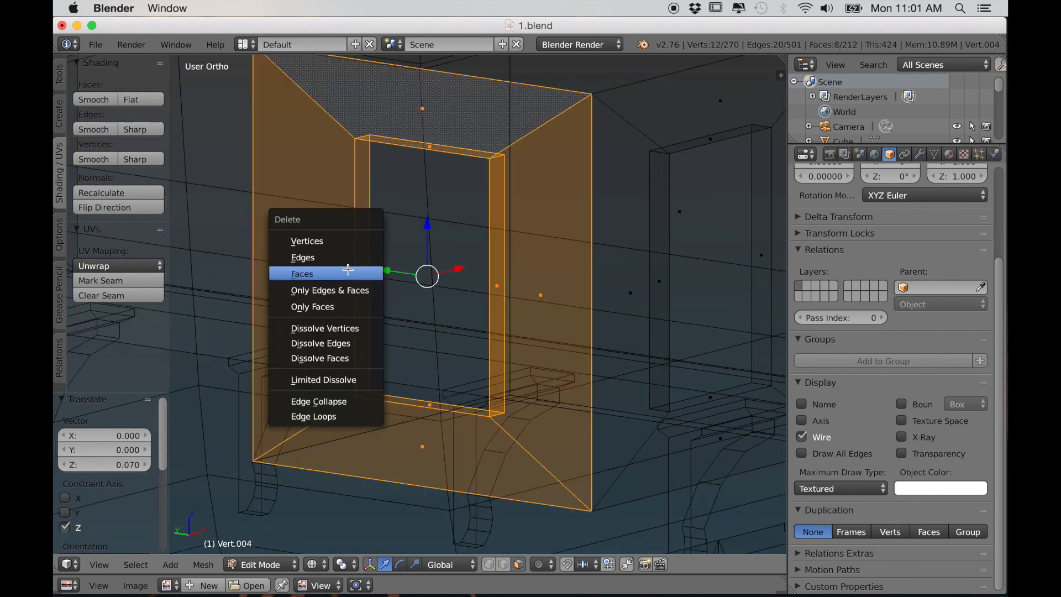
pyautogui.click(347, 271)
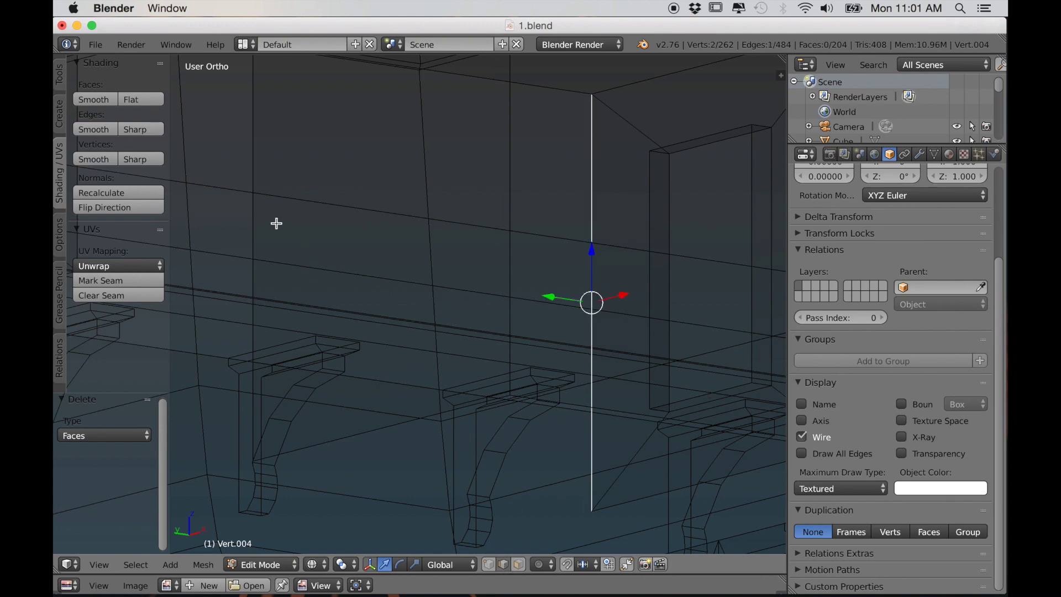
# Step: Fill the open side wall of the dormer with a single face and return to solid display
pyautogui.scroll(-1, 485, 173)
pyautogui.moveTo(486, 172); pyautogui.dragTo(476, 189, button='middle')
pyautogui.press('f')
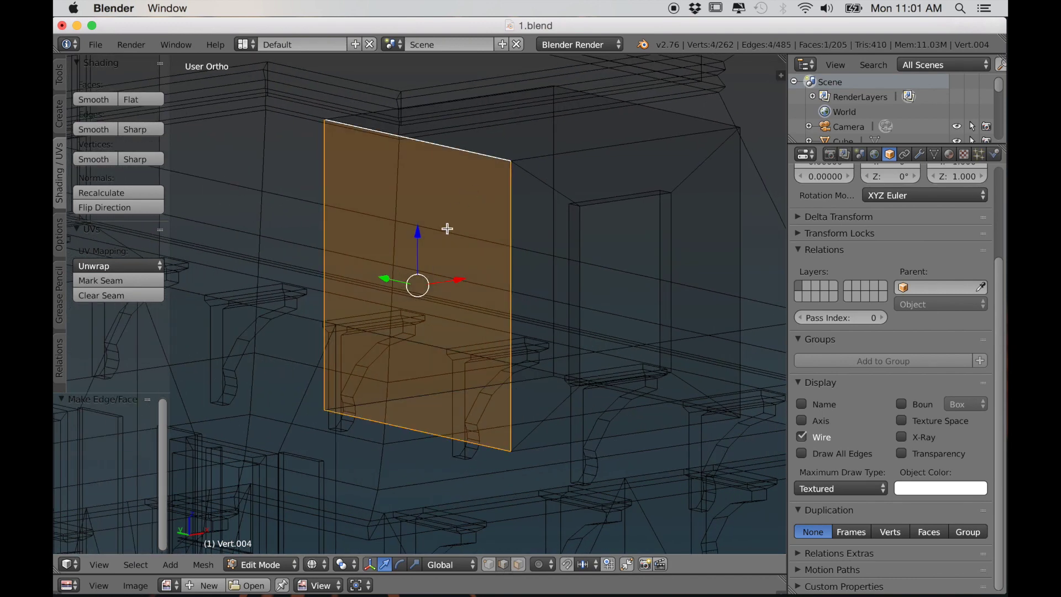
pyautogui.press('z')
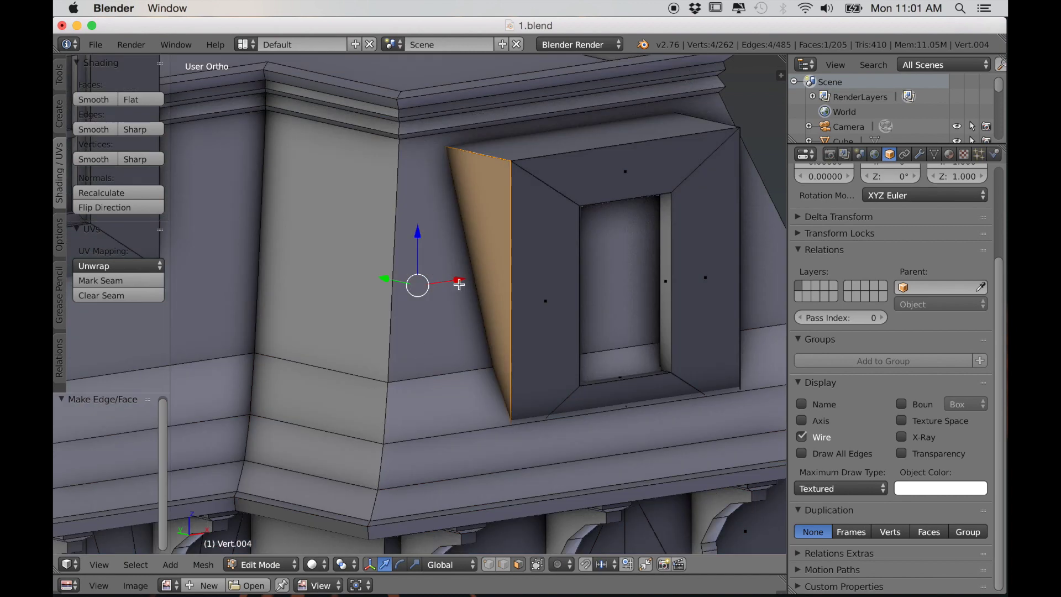
# Step: Scale the dormer's two side faces to 0.736 along X and lower its top face by 0.187 along Z
pyautogui.scroll(-3, 521, 332)
pyautogui.moveTo(469, 343); pyautogui.dragTo(535, 347, button='middle')
pyautogui.keyDown('shift'); pyautogui.rightClick(379, 301); pyautogui.keyUp('shift')
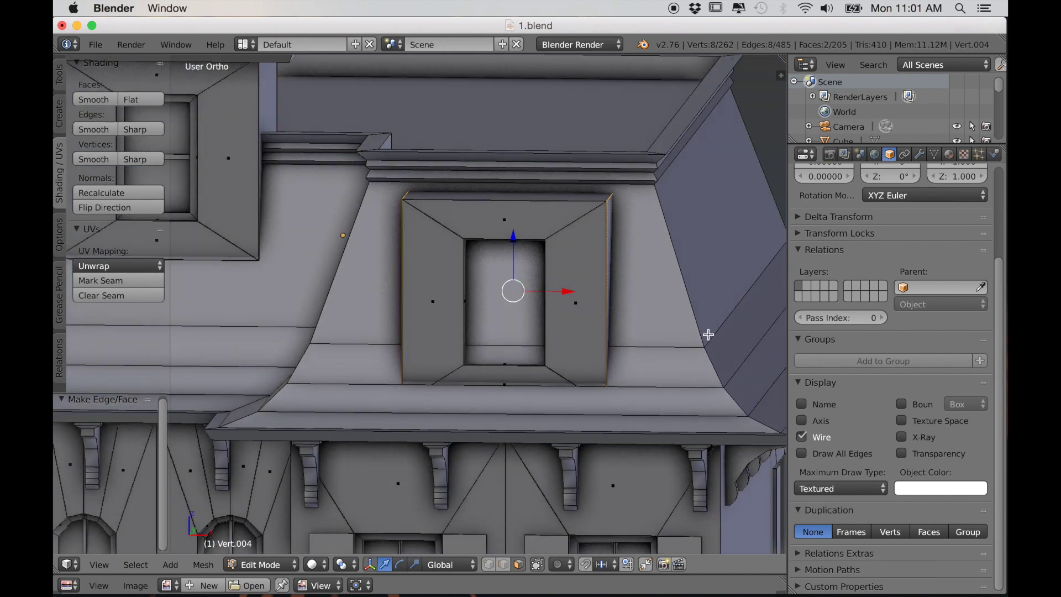
pyautogui.press('s')
pyautogui.press('x')
pyautogui.click(657, 318)
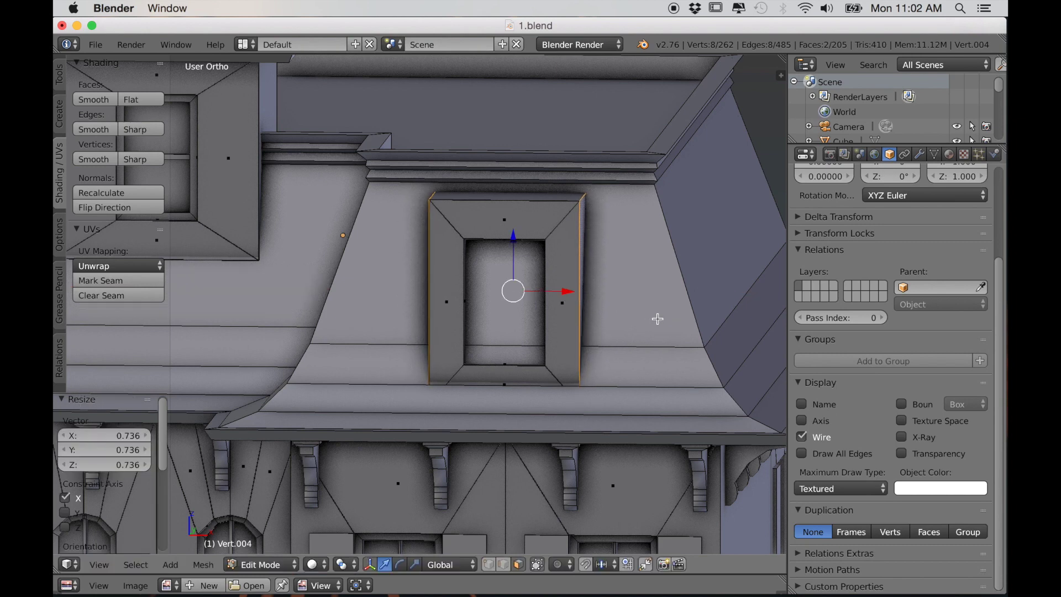
pyautogui.moveTo(513, 146); pyautogui.dragTo(517, 171)
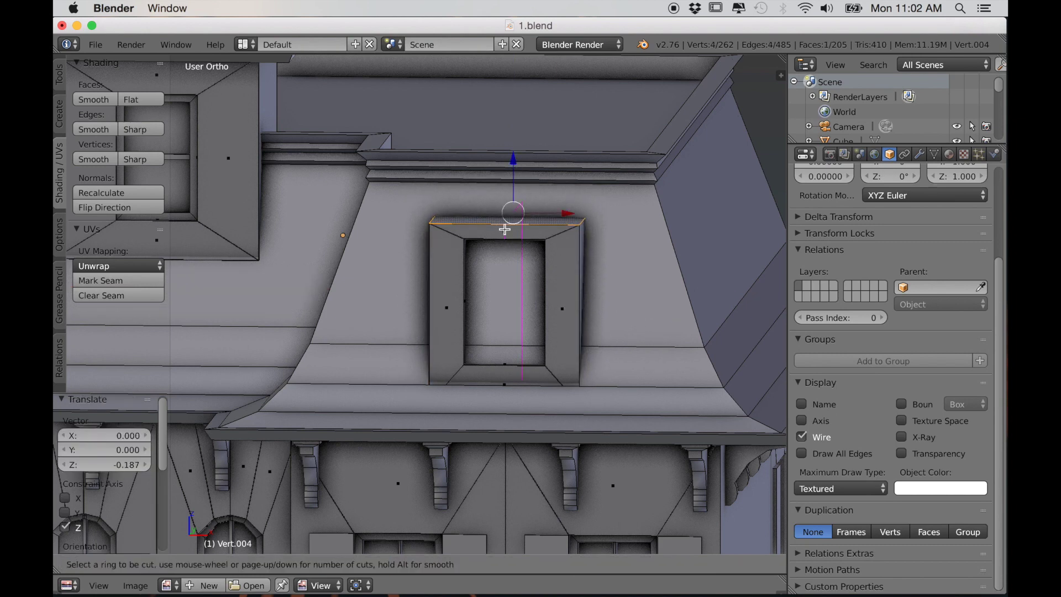
# Step: Cut a centered edge loop through the dormer's top and raise its ridge edge 0.322 along Z to form a gable
pyautogui.click(505, 229)
pyautogui.rightClick(504, 229)
pyautogui.moveTo(513, 163); pyautogui.dragTo(512, 123)
pyautogui.scroll(-8, 540, 280)
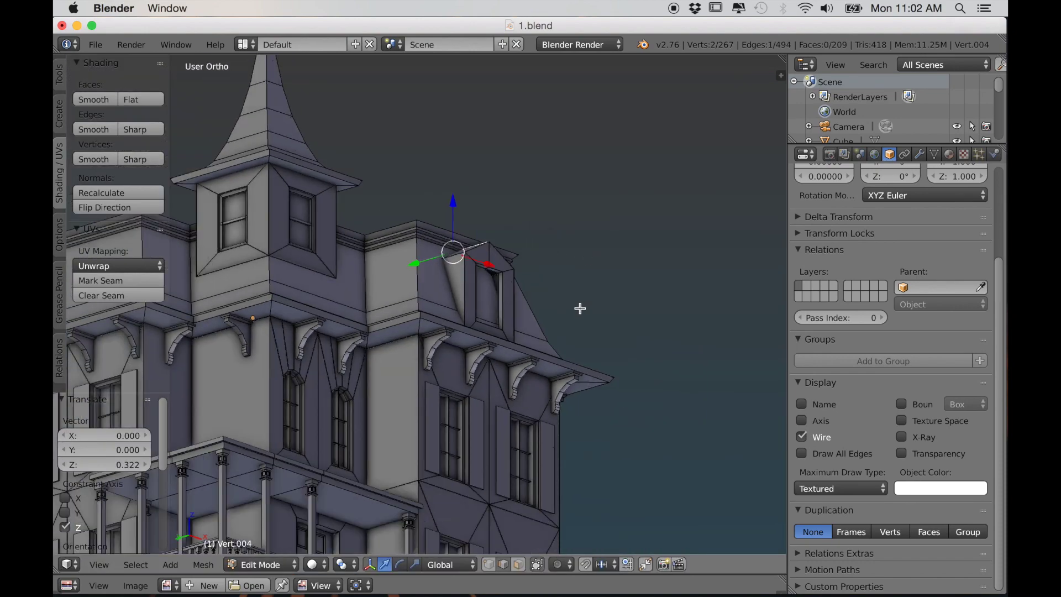
pyautogui.scroll(4, 554, 378)
pyautogui.scroll(5, 553, 381)
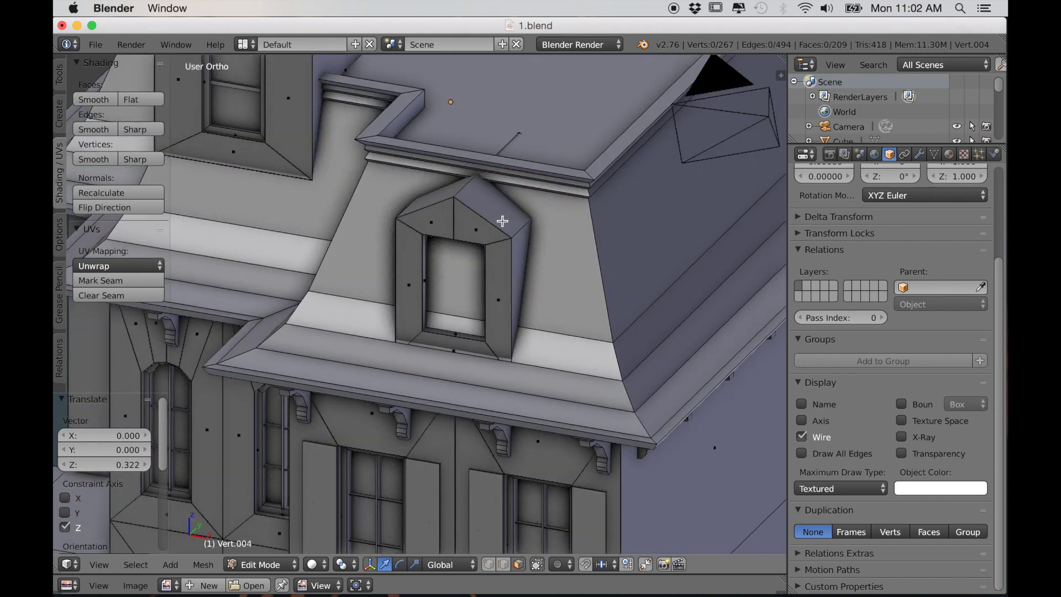
# Step: Extrude the dormer's two roof slopes by 0.102 and enlarge them by a factor of 1.109
pyautogui.rightClick(502, 221)
pyautogui.moveTo(502, 221); pyautogui.dragTo(553, 248, button='middle')
pyautogui.keyDown('shift'); pyautogui.rightClick(484, 189); pyautogui.keyUp('shift')
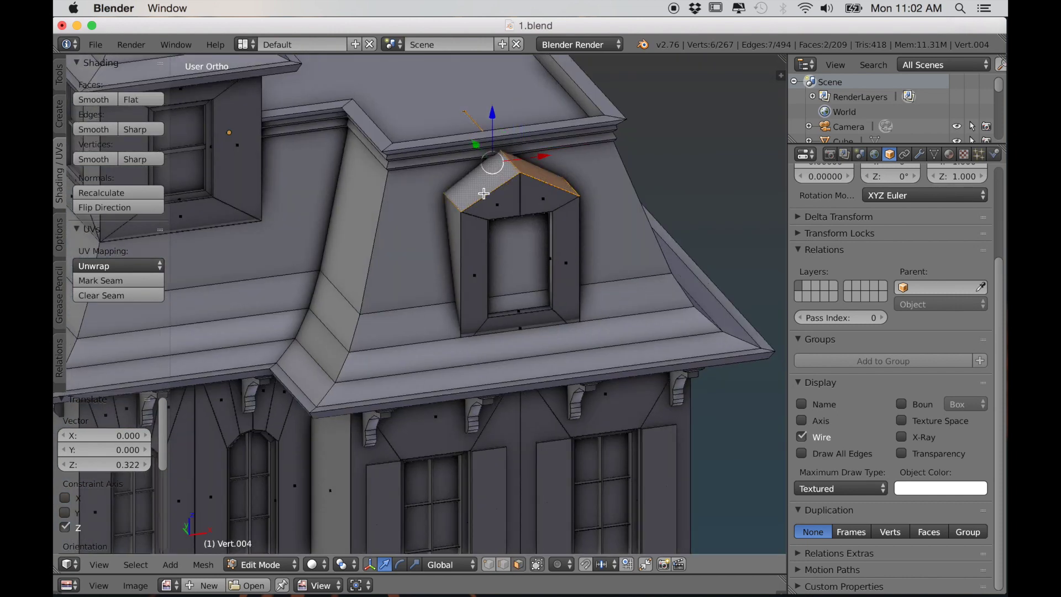
pyautogui.press('KP_1')
pyautogui.scroll(3, 533, 348)
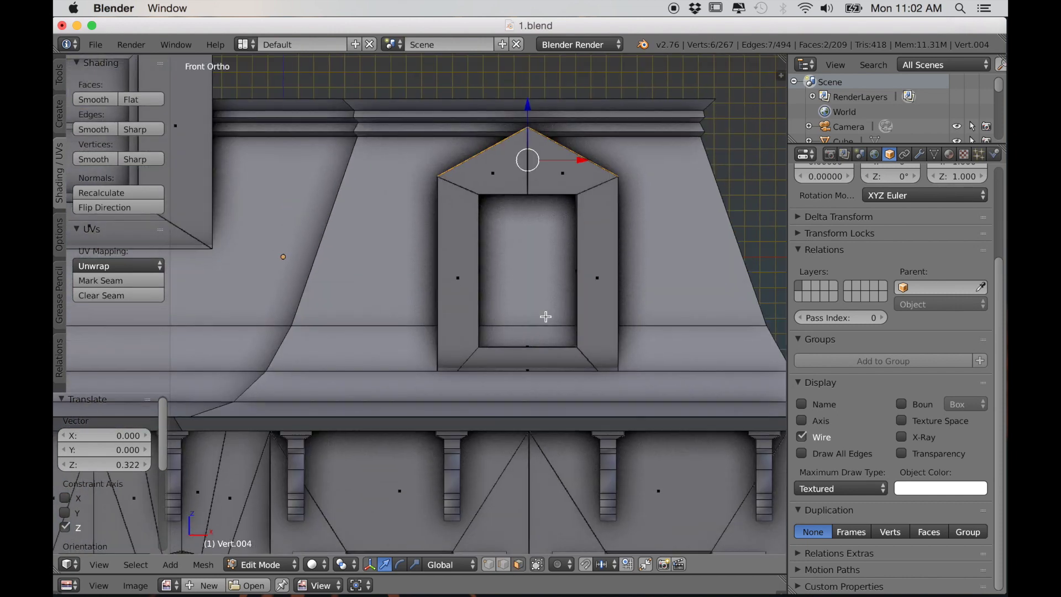
pyautogui.press('e')
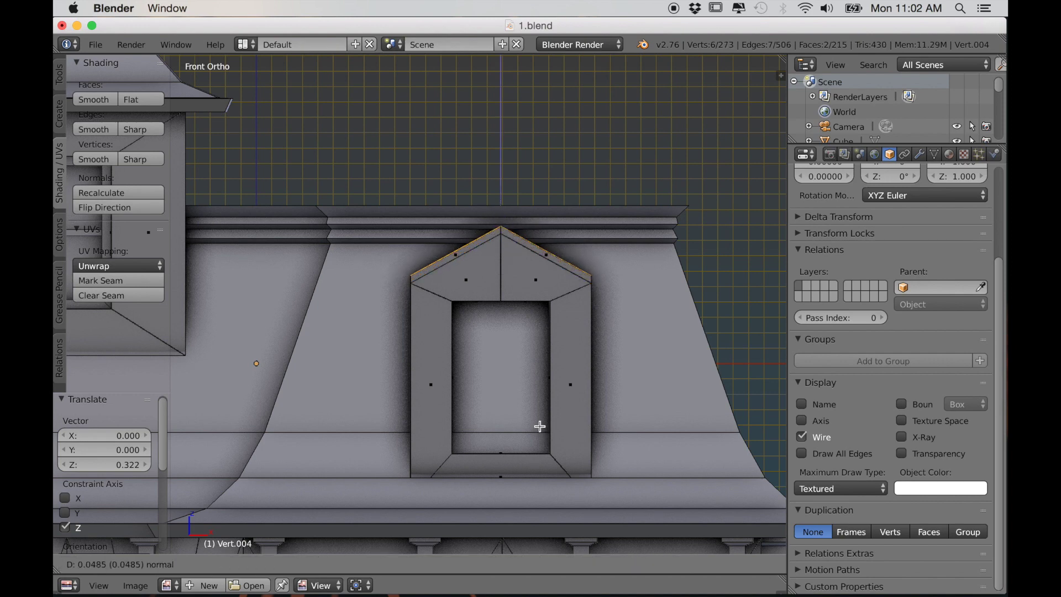
pyautogui.click(538, 419)
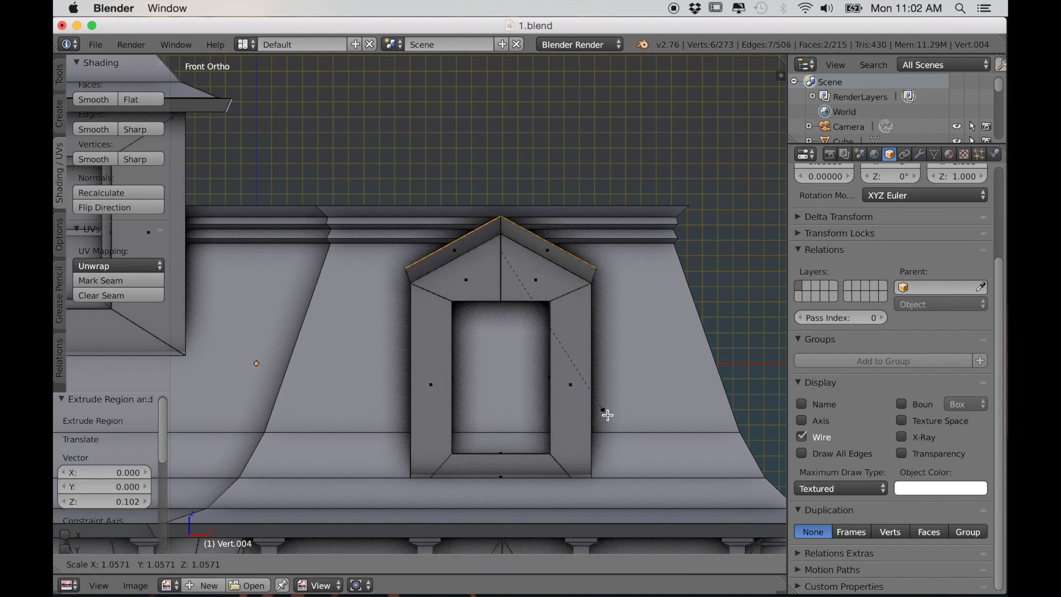
pyautogui.click(610, 420)
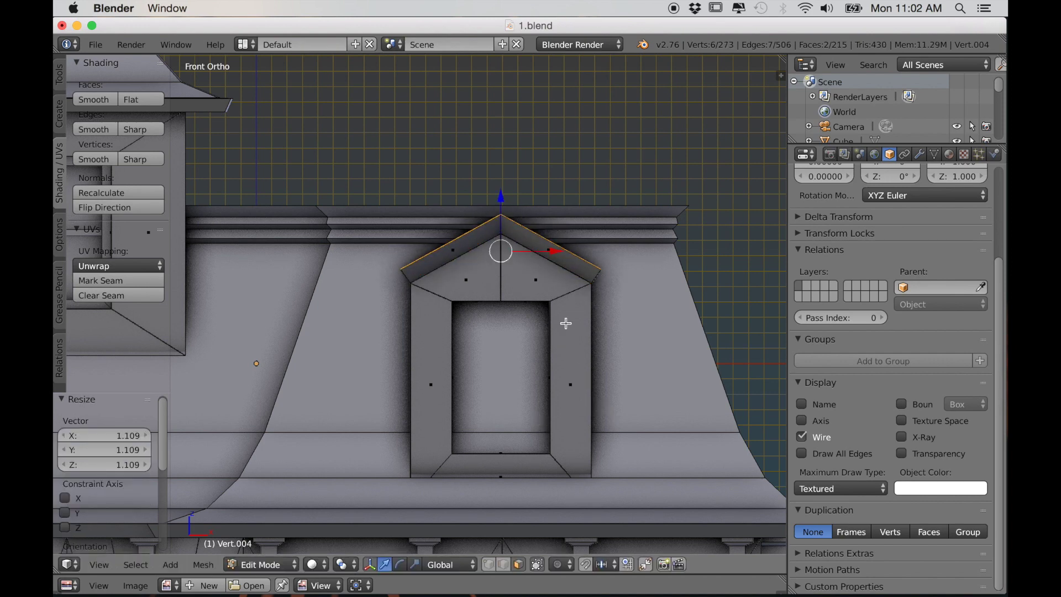
# Step: Lower the extruded roof slopes by 0.078 along Z and scale them to 0.905 along Y
pyautogui.click(501, 218)
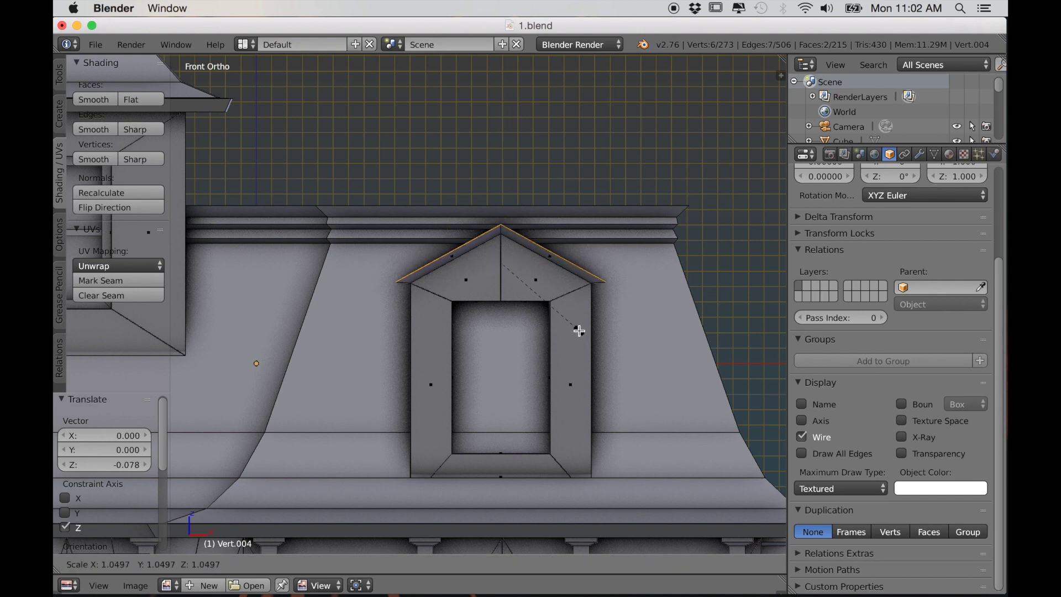
pyautogui.click(501, 214)
pyautogui.scroll(-4, 510, 243)
pyautogui.moveTo(526, 264); pyautogui.dragTo(462, 343, button='middle')
pyautogui.scroll(5, 480, 349)
pyautogui.scroll(-2, 478, 348)
pyautogui.scroll(-3, 479, 348)
pyautogui.press('KP_5')
pyautogui.scroll(4, 463, 343)
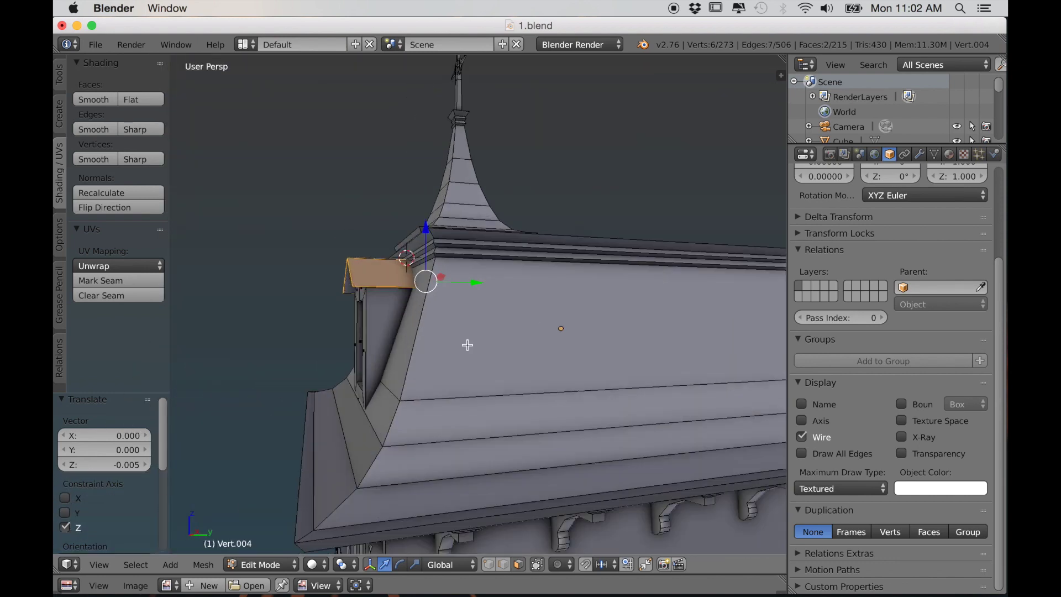
pyautogui.click(516, 359)
# Step: Move the dormer's hidden back faces -0.347 along Y and delete those faces
pyautogui.scroll(-4, 376, 327)
pyautogui.moveTo(376, 327); pyautogui.dragTo(368, 379, button='middle')
pyautogui.scroll(4, 445, 391)
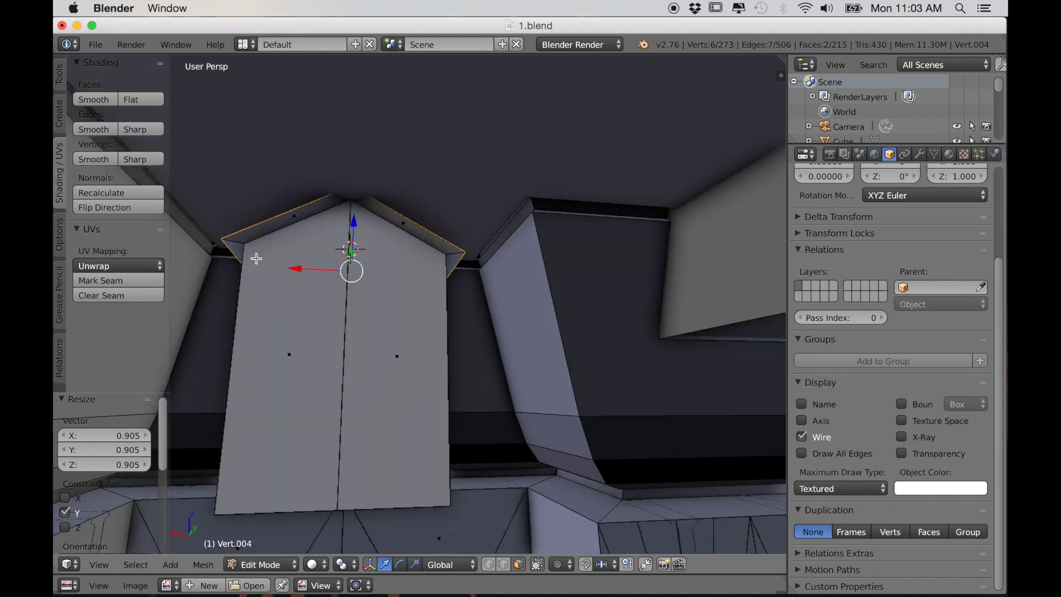
pyautogui.keyDown('shift'); pyautogui.rightClick(382, 317); pyautogui.keyUp('shift')
pyautogui.keyDown('shift'); pyautogui.rightClick(313, 363); pyautogui.keyUp('shift')
pyautogui.scroll(-2, 313, 363)
pyautogui.moveTo(312, 363); pyautogui.dragTo(409, 387, button='middle')
pyautogui.click(493, 338)
pyautogui.moveTo(493, 337); pyautogui.dragTo(353, 320, button='middle')
pyautogui.click(453, 355)
pyautogui.scroll(2, 354, 320)
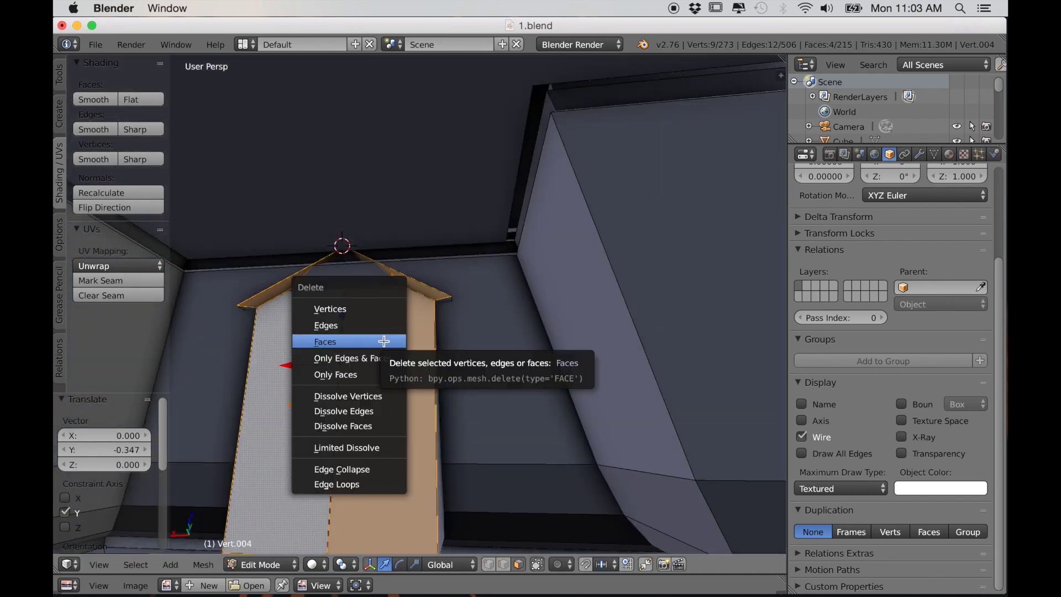
# Step: Duplicate the entire dormer and move the copy -4.007 along X
pyautogui.scroll(-2, 336, 370)
pyautogui.moveTo(337, 370); pyautogui.dragTo(466, 328, button='middle')
pyautogui.scroll(-4, 491, 412)
pyautogui.press('l')
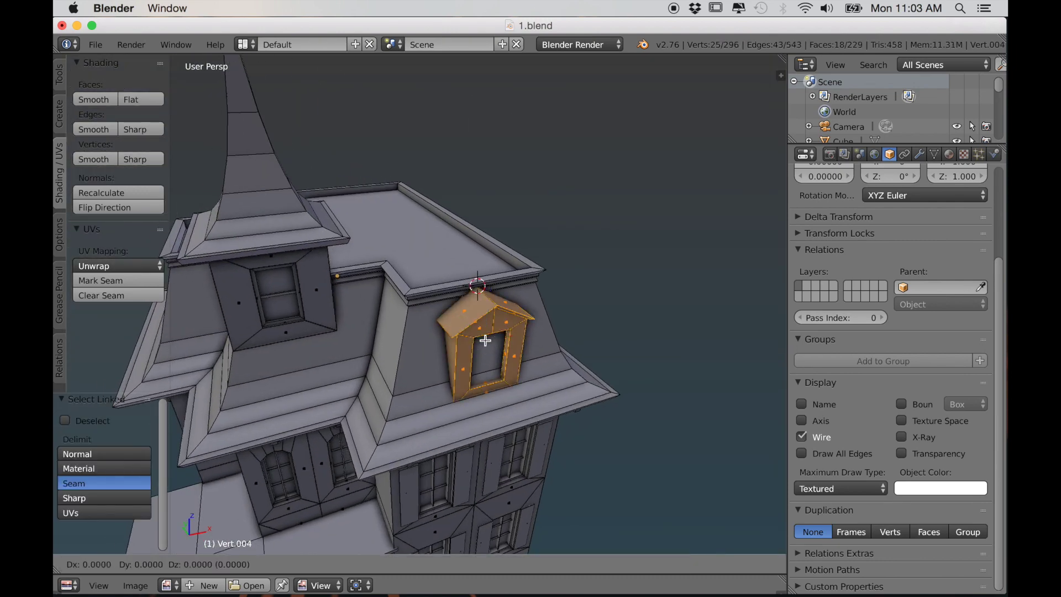
pyautogui.press('x')
pyautogui.click(206, 418)
pyautogui.press('KP_1')
pyautogui.keyDown('shift'); pyautogui.moveTo(355, 453); pyautogui.dragTo(478, 473, button='middle'); pyautogui.keyUp('shift')
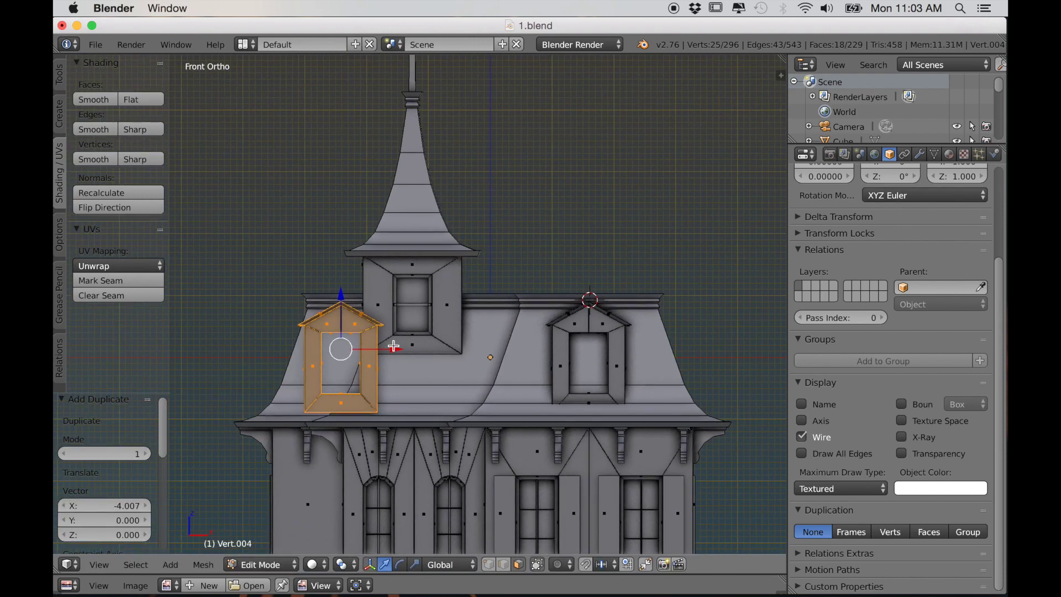
# Step: Rotate the dormer copy -90 degrees about Z and move it about 3.5 along Y toward the left-side roof section
pyautogui.click(348, 351)
pyautogui.press('r')
pyautogui.press('Return')
pyautogui.moveTo(419, 382); pyautogui.dragTo(389, 393, button='middle')
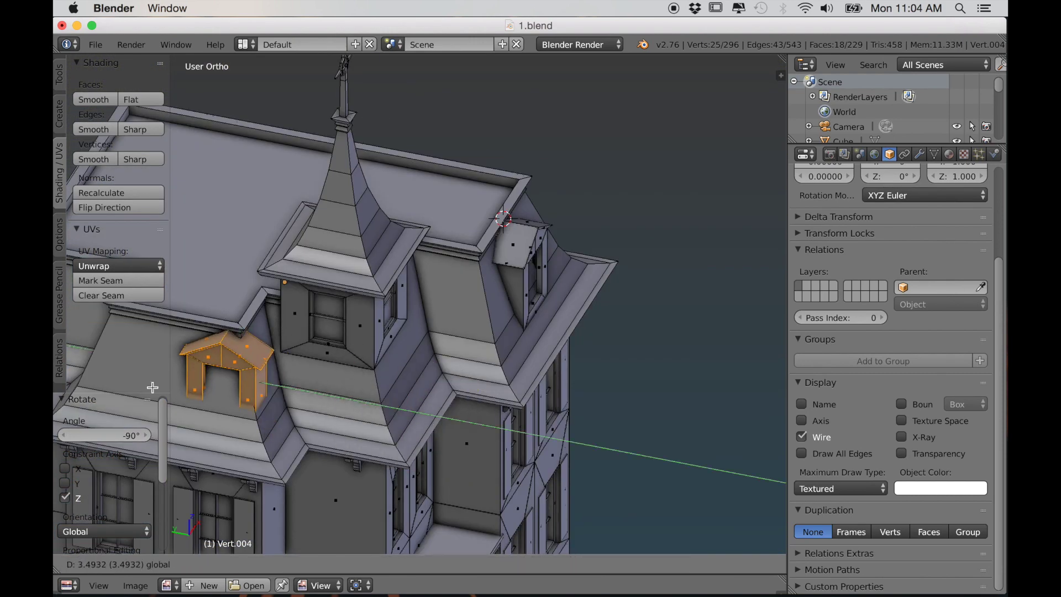
pyautogui.click(135, 378)
# Step: Adjust the dormer copy by -0.021 along Y and slide it along X into the left-side roof slope
pyautogui.press('ctrl+KP_3')
pyautogui.keyDown('shift'); pyautogui.moveTo(248, 386); pyautogui.dragTo(450, 284, button='middle'); pyautogui.keyUp('shift')
pyautogui.scroll(3, 449, 284)
pyautogui.press('g')
pyautogui.press('y')
pyautogui.click(340, 201)
pyautogui.moveTo(339, 201); pyautogui.dragTo(403, 239, button='middle')
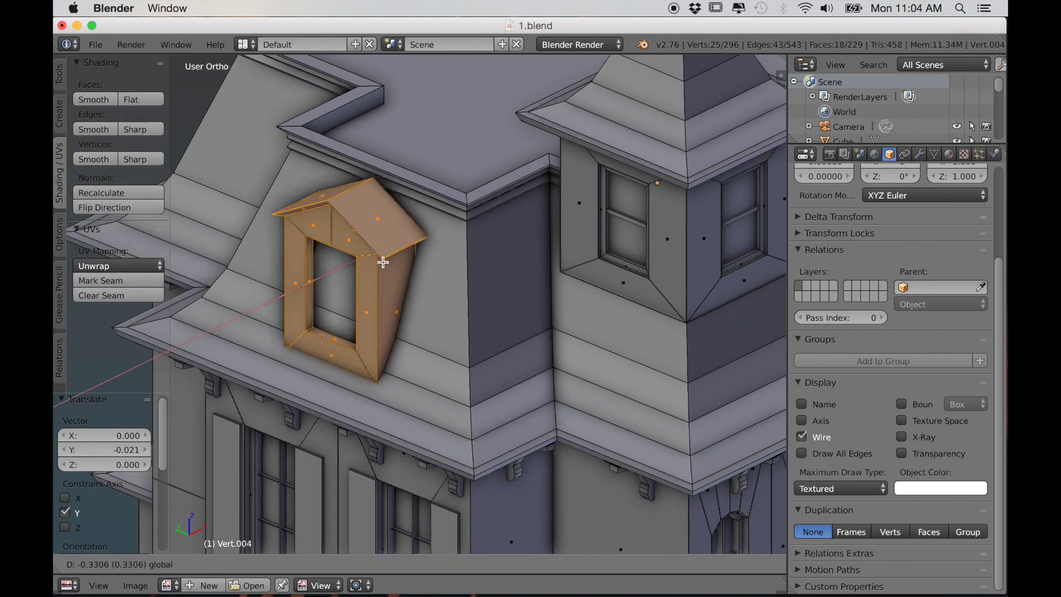
pyautogui.click(391, 259)
# Step: Open the window-frame object for editing with nothing selected and show it in wireframe
pyautogui.scroll(-8, 359, 342)
pyautogui.press('KP_5')
pyautogui.moveTo(327, 420); pyautogui.dragTo(417, 348, button='middle')
pyautogui.scroll(6, 398, 392)
pyautogui.press('Tab')
pyautogui.rightClick(420, 348)
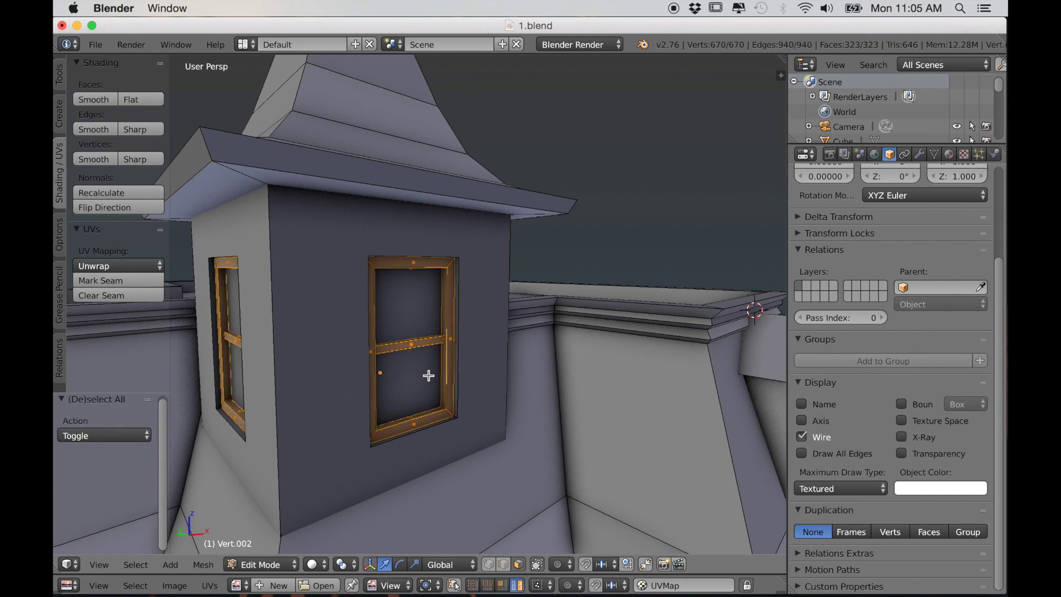
pyautogui.press('a')
pyautogui.press('z')
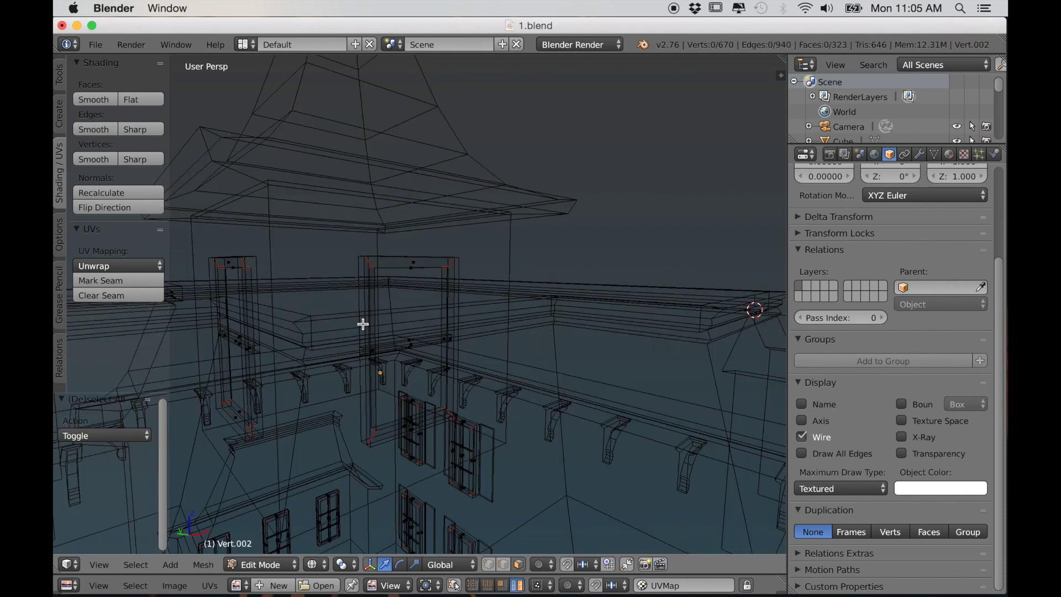
# Step: Duplicate the tower's front window frame and move the copy 2.867 along X and -0.912 along Z to the front dormer
pyautogui.keyDown('shift'); pyautogui.moveTo(362, 324); pyautogui.dragTo(350, 208, button='middle'); pyautogui.keyUp('shift')
pyautogui.press('b')
pyautogui.moveTo(353, 68); pyautogui.dragTo(519, 316)
pyautogui.scroll(-8, 528, 320)
pyautogui.moveTo(528, 320); pyautogui.dragTo(509, 334, button='middle')
pyautogui.press('Tab')
pyautogui.press('Tab')
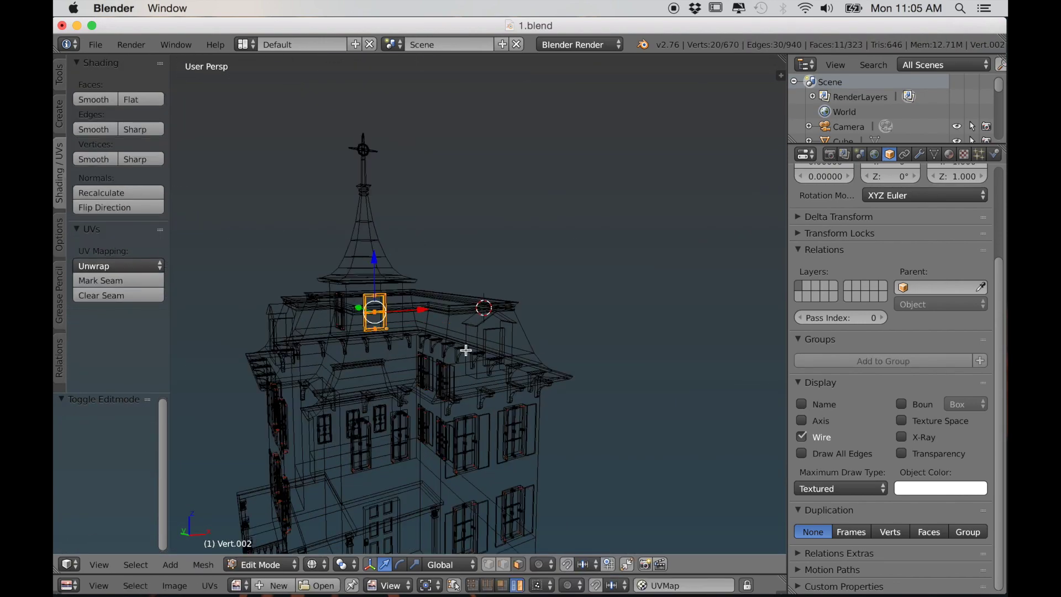
pyautogui.press('KP_1')
pyautogui.scroll(3, 440, 367)
pyautogui.click(555, 401)
pyautogui.keyDown('shift'); pyautogui.moveTo(556, 401); pyautogui.dragTo(516, 395, button='middle'); pyautogui.keyUp('shift')
pyautogui.scroll(7, 505, 392)
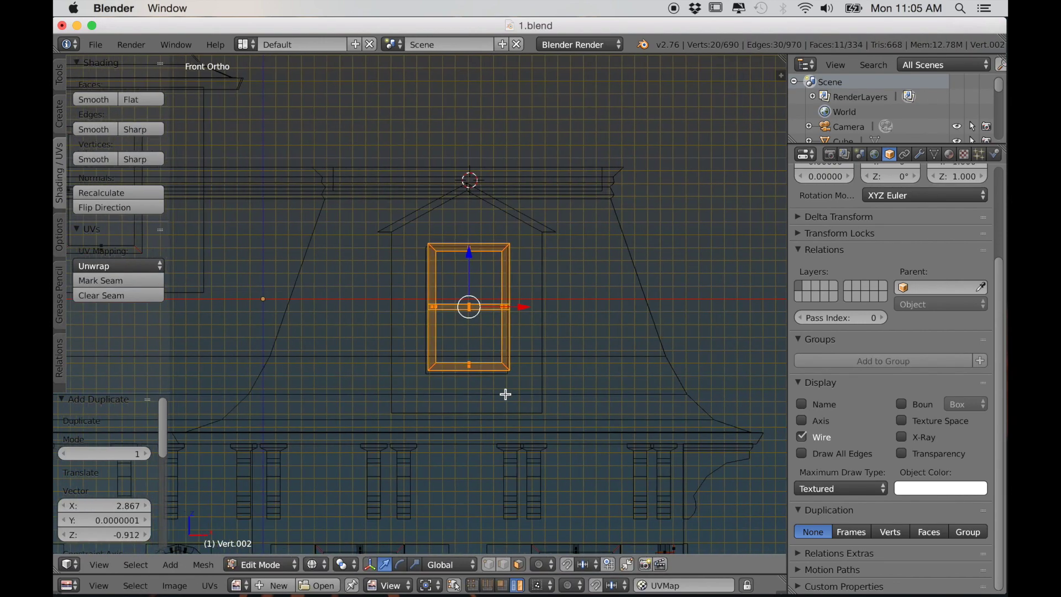
# Step: Center the window frame copy in the front dormer's opening, shifting it -0.020 along X and -0.008 along Z
pyautogui.press('g')
pyautogui.press('z')
pyautogui.click(491, 257)
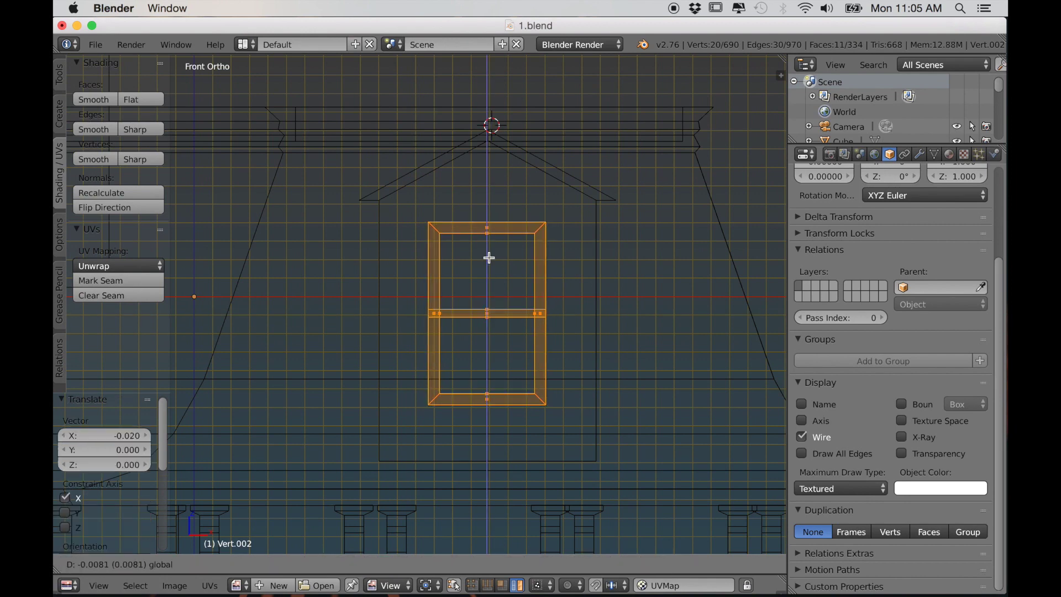
pyautogui.click(489, 258)
# Step: Back in solid display, move the window frame copy along Y into the front dormer's opening, with a final 0.009 adjustment
pyautogui.scroll(-2, 540, 293)
pyautogui.press('z')
pyautogui.moveTo(540, 293)
pyautogui.mouseDown(button='middle')
pyautogui.moveTo(499, 324)
pyautogui.moveTo(395, 340)
pyautogui.mouseUp(button='middle')
pyautogui.press('g')
pyautogui.press('y')
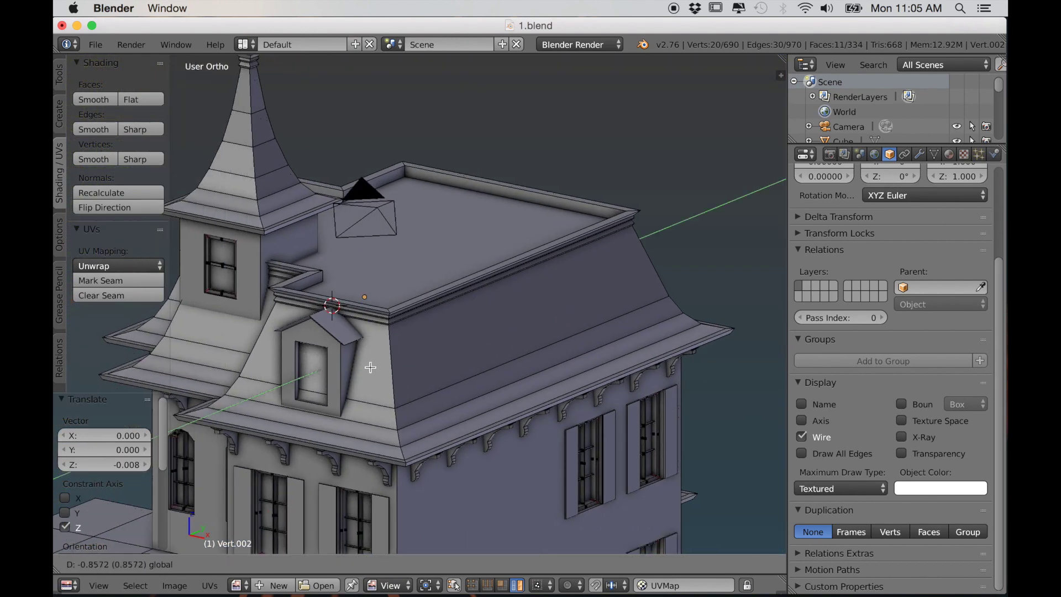
pyautogui.click(350, 379)
pyautogui.scroll(9, 351, 379)
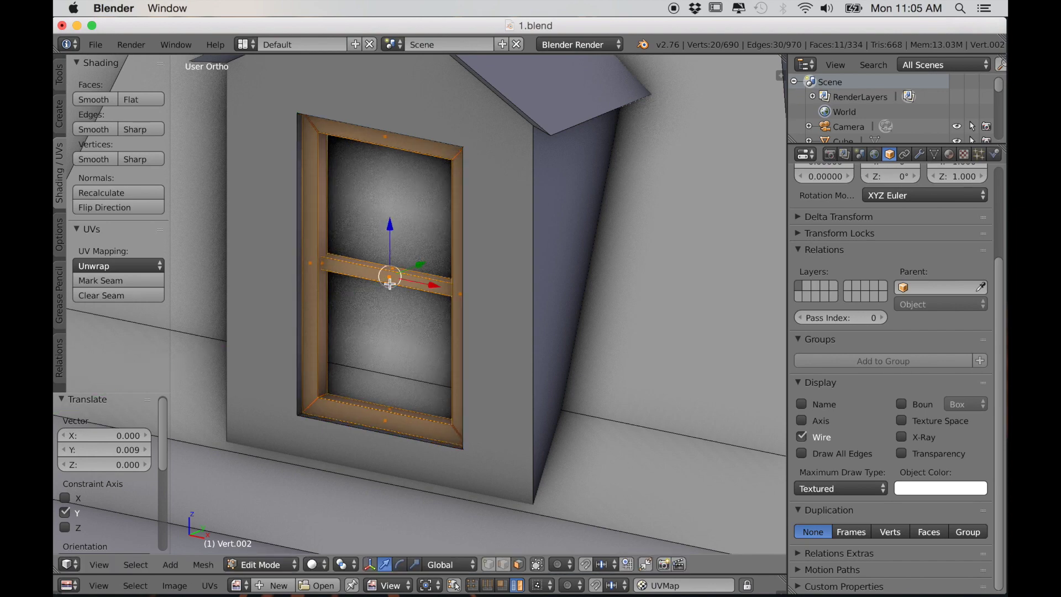
# Step: Duplicate the dormer window frame, move the copy along X toward the left-side roof, and rotate it -90 degrees about Z
pyautogui.scroll(-8, 355, 298)
pyautogui.moveTo(355, 299); pyautogui.dragTo(556, 309, button='middle')
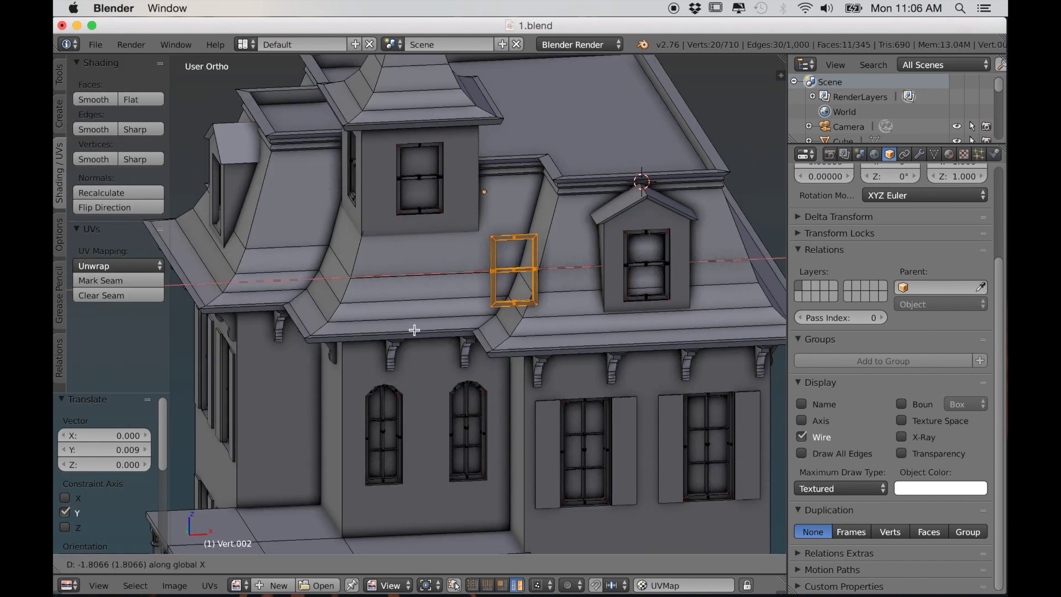
pyautogui.click(197, 324)
pyautogui.write('r')
pyautogui.write('-90')
pyautogui.press('Return')
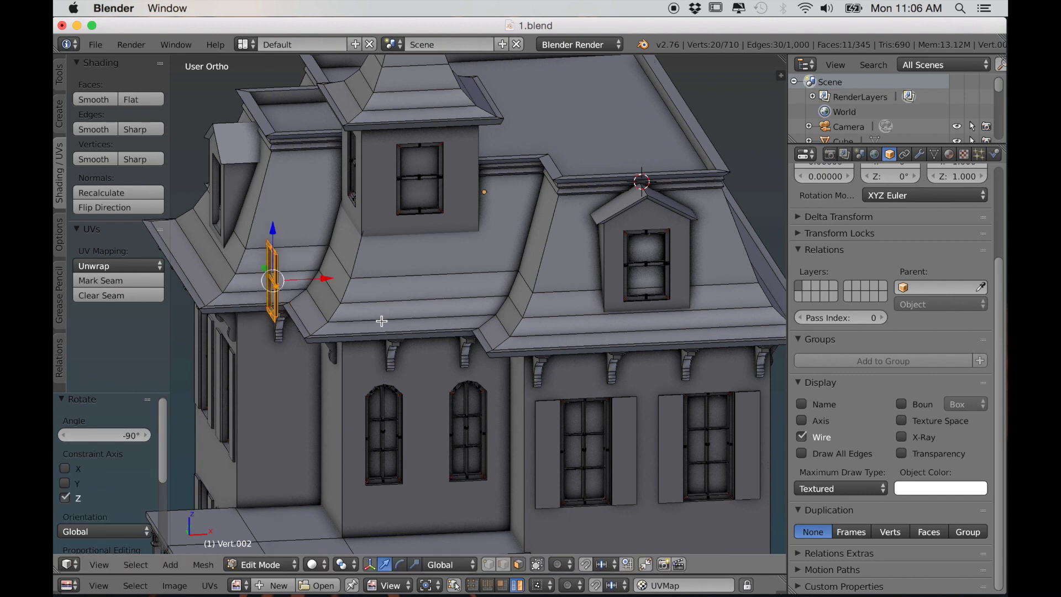
# Step: Move the rotated window frame 4.505 along Y to the left-side dormer and nudge it -0.016 to center it
pyautogui.press('ctrl+KP_3')
pyautogui.press('g')
pyautogui.press('y')
pyautogui.click(449, 322)
pyautogui.scroll(6, 450, 322)
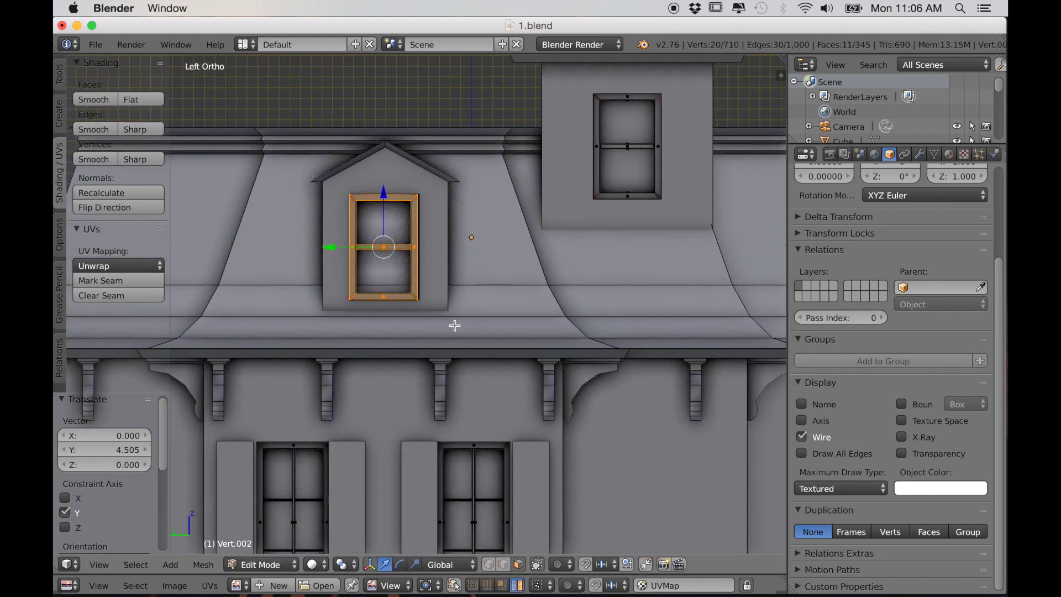
pyautogui.scroll(-4, 326, 284)
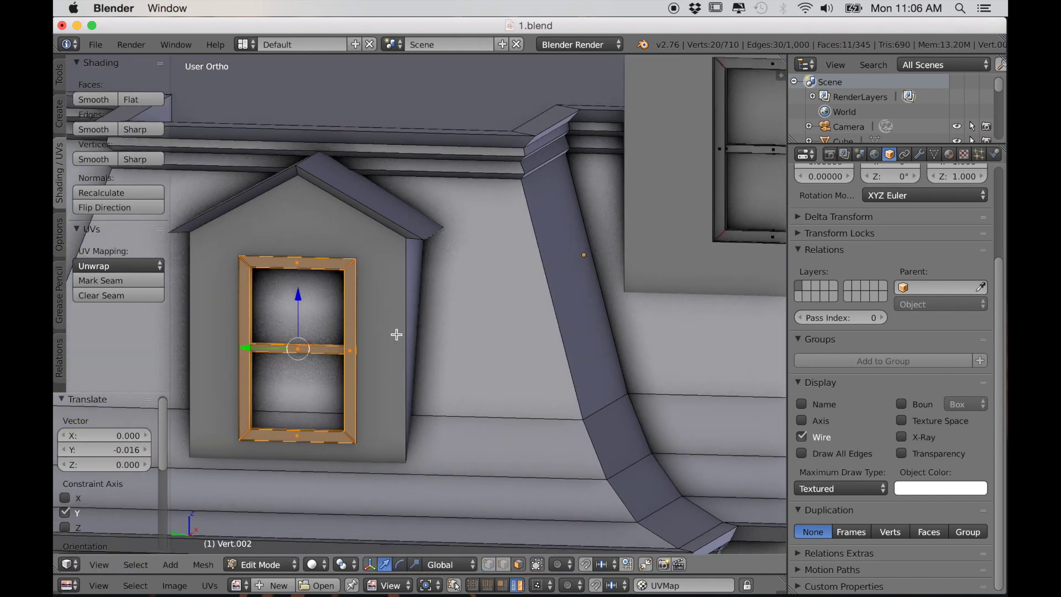
# Step: Move the rotated window frame 0.053 along X into the left-side dormer's opening
pyautogui.moveTo(397, 333); pyautogui.dragTo(368, 363, button='middle')
pyautogui.press('g')
pyautogui.press('x')
pyautogui.click(484, 287)
pyautogui.scroll(-8, 484, 286)
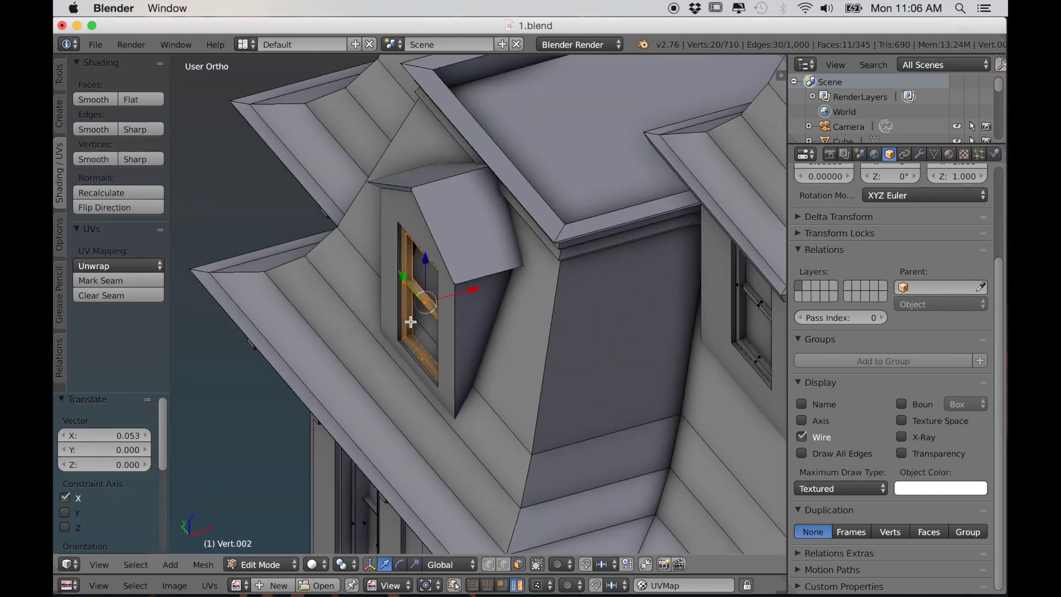
# Step: Duplicate the tower's left-side window pane and move the copy along X, Z and 0.667 along Y to the left-side dormer
pyautogui.press('Tab')
pyautogui.scroll(5, 443, 353)
pyautogui.rightClick(505, 258)
pyautogui.press('Tab')
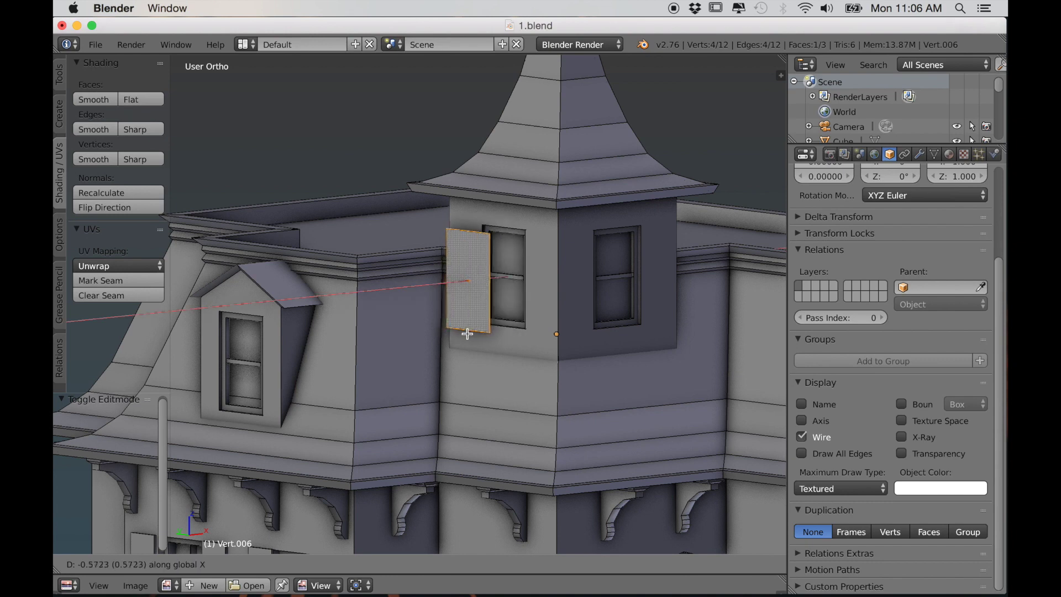
pyautogui.click(463, 259)
pyautogui.press('g')
pyautogui.press('z')
pyautogui.click(462, 343)
pyautogui.press('g')
pyautogui.press('y')
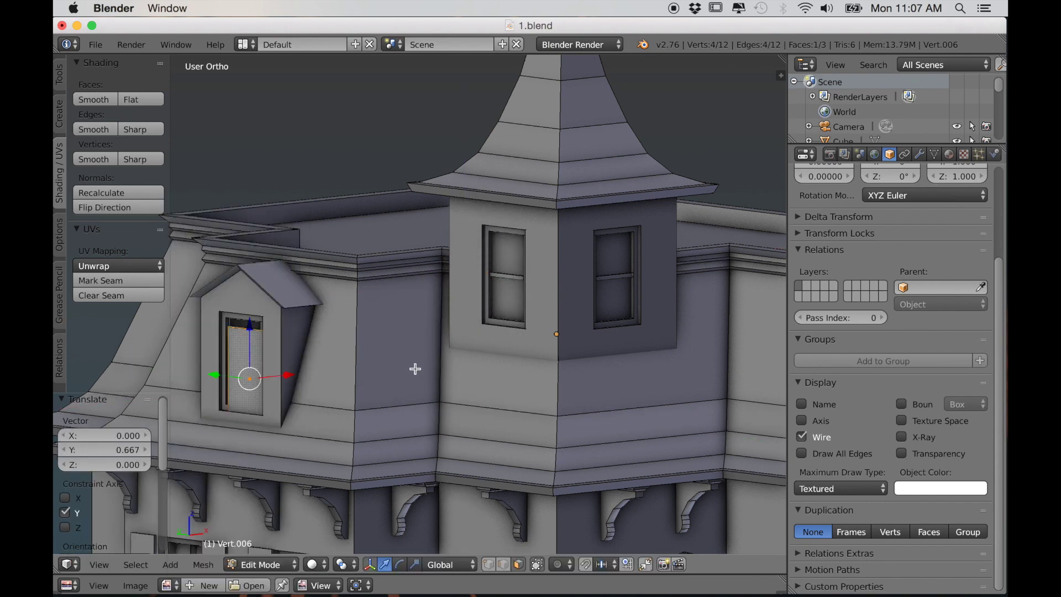
# Step: Align the pane copy in the left-side dormer's opening, shifting it 0.099 along Y and adjusting its depth along X
pyautogui.press('ctrl+KP_3')
pyautogui.scroll(5, 514, 335)
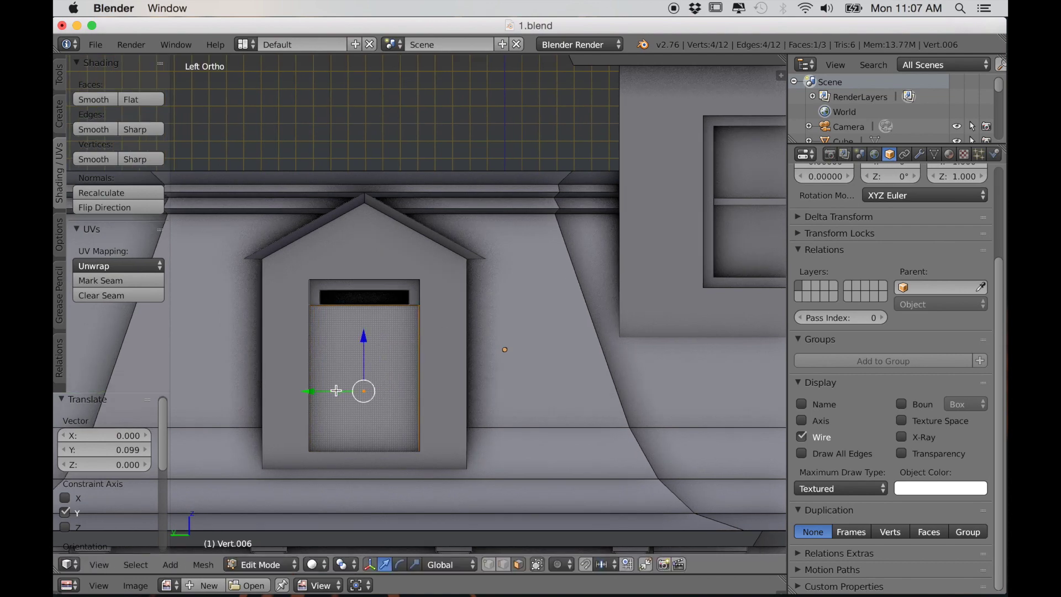
pyautogui.scroll(3, 429, 389)
pyautogui.moveTo(440, 416); pyautogui.dragTo(309, 365, button='middle')
pyautogui.press('g')
pyautogui.press('x')
# Step: Duplicate the tower's front window pane and move the copy along Y toward the front dormer's plane
pyautogui.scroll(-7, 461, 305)
pyautogui.rightClick(476, 303)
pyautogui.scroll(-2, 476, 304)
pyautogui.moveTo(475, 304); pyautogui.dragTo(337, 328, button='middle')
pyautogui.hotkey('shift', 'd')
pyautogui.press('y')
pyautogui.click(569, 386)
# Step: Move the front pane copy 2.846 along X and -0.941 along Z over the front dormer's window opening
pyautogui.press('KP_1')
pyautogui.scroll(3, 452, 367)
pyautogui.press('g')
pyautogui.click(645, 426)
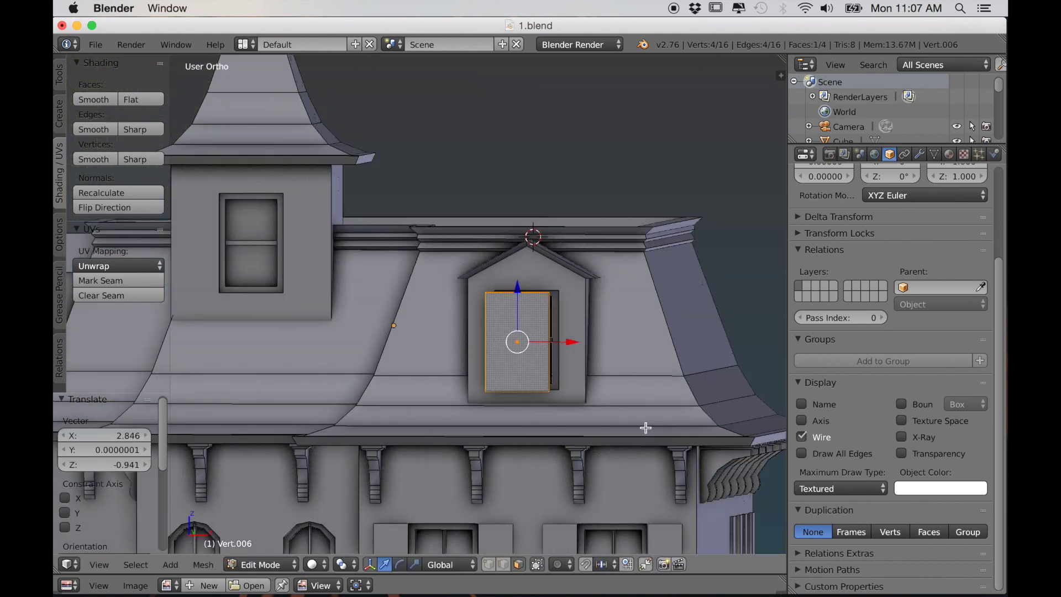
pyautogui.moveTo(644, 426); pyautogui.dragTo(509, 386, button='middle')
pyautogui.scroll(4, 508, 386)
pyautogui.scroll(-3, 443, 289)
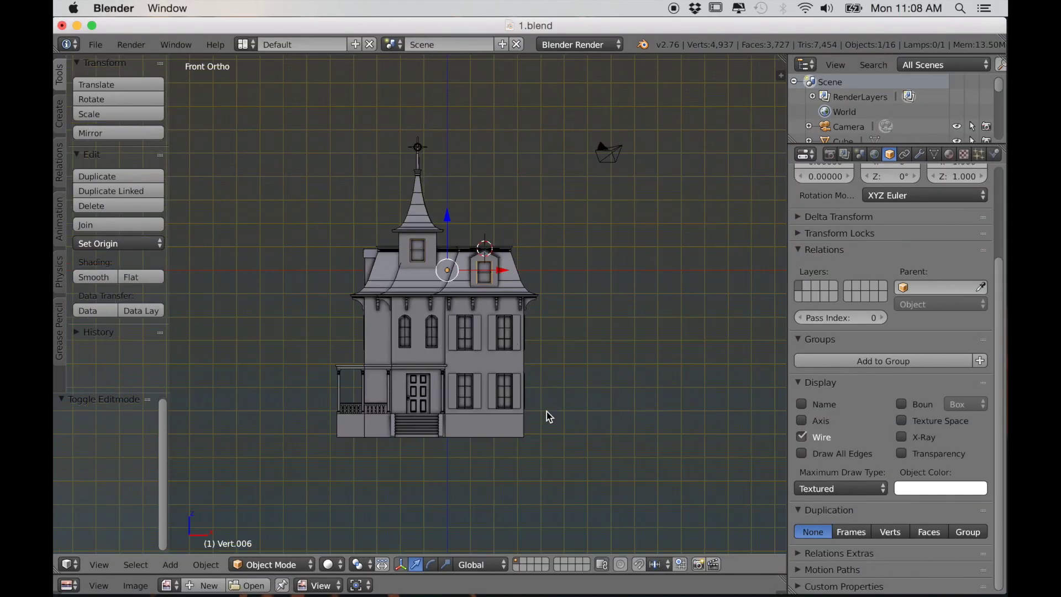
# Step: Select every object in the scene and raise them 7.171 along Z, bringing the house base to the ground line
pyautogui.press('a')
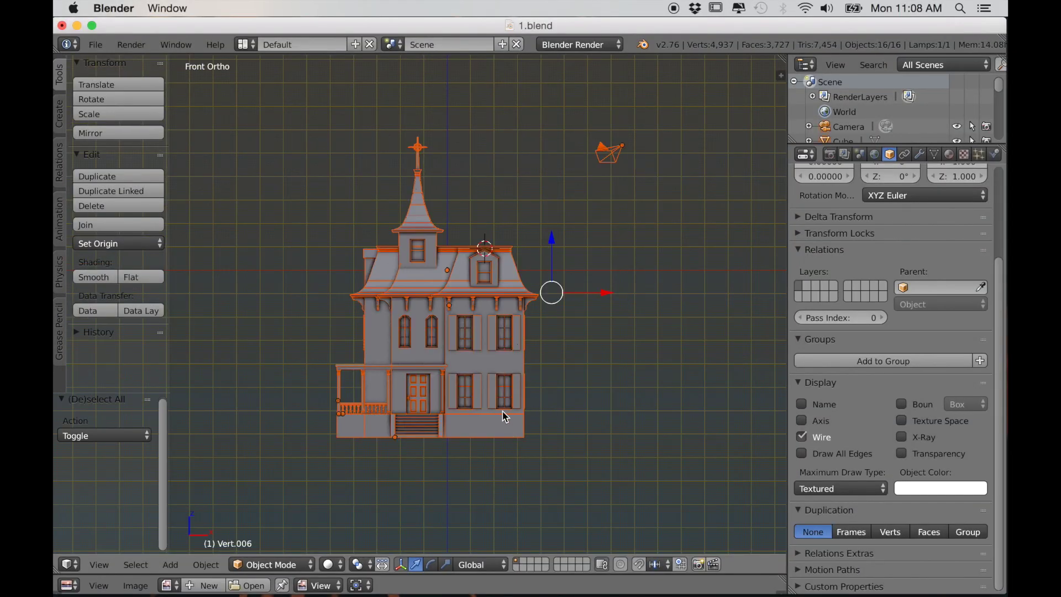
pyautogui.press('g')
pyautogui.press('z')
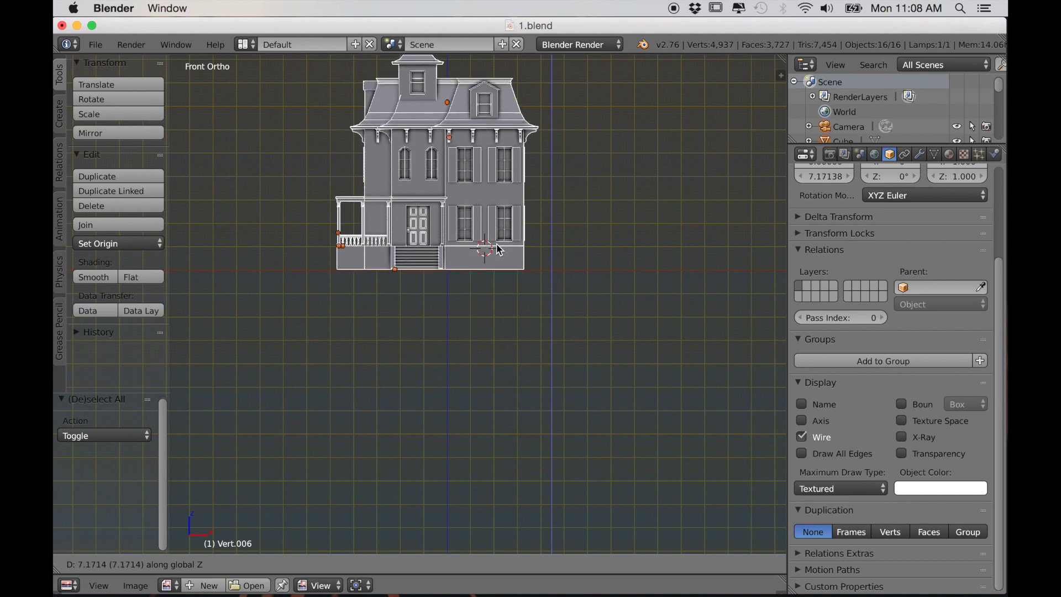
pyautogui.click(499, 250)
pyautogui.scroll(8, 504, 263)
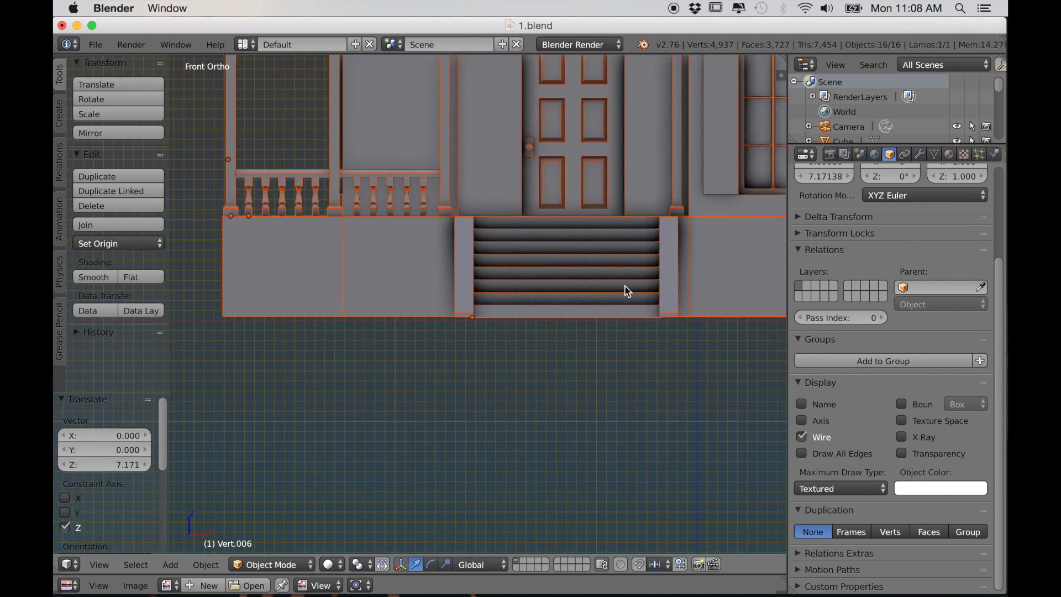
# Step: Fine-tune the height of all objects by -0.027 along Z against the ground line and deselect everything
pyautogui.scroll(5, 556, 341)
pyautogui.press('g')
pyautogui.press('z')
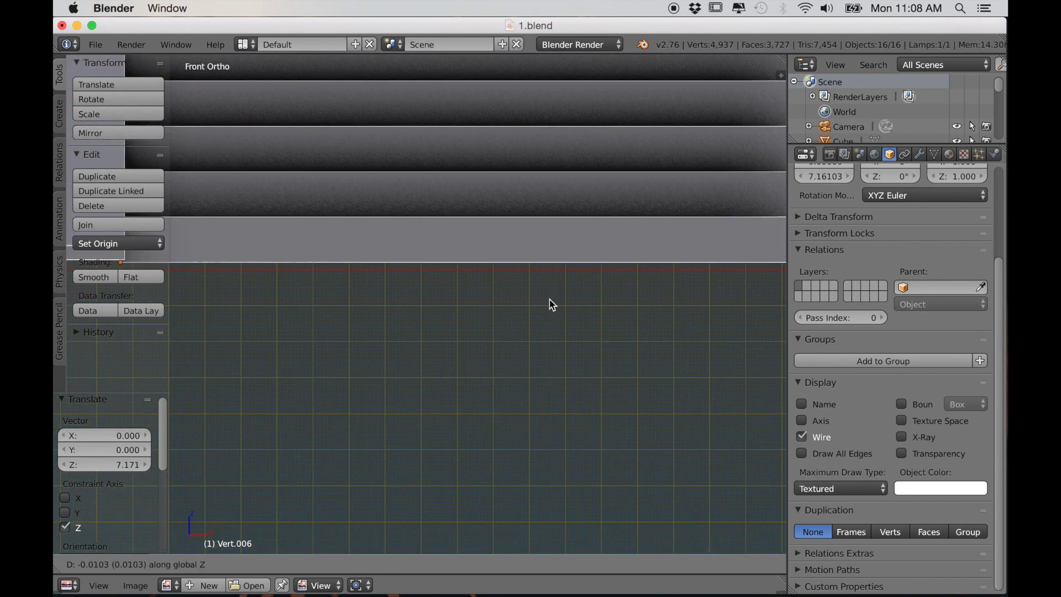
pyautogui.click(549, 305)
pyautogui.scroll(-10, 557, 314)
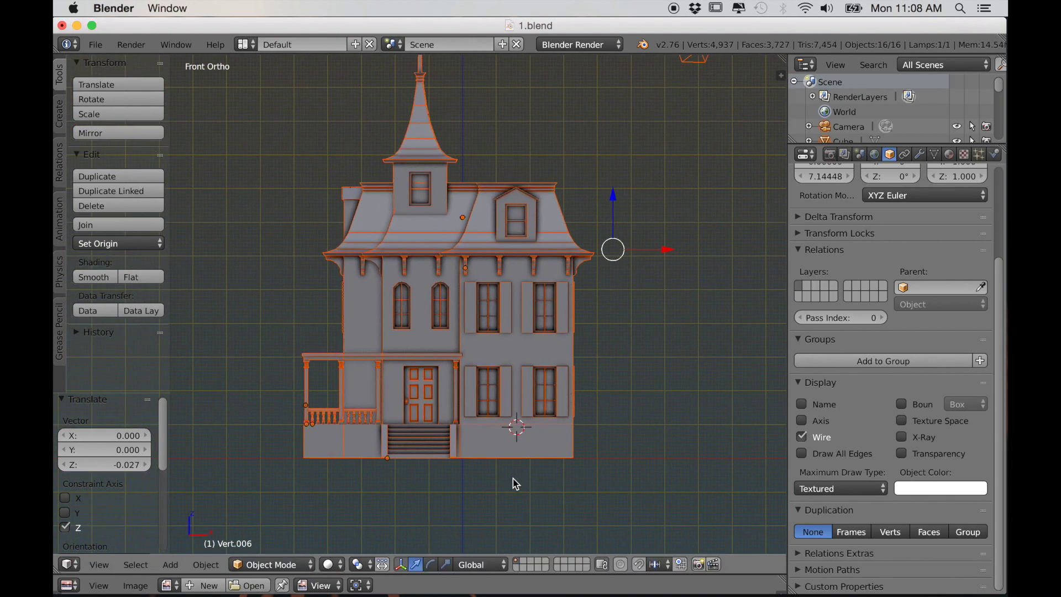
pyautogui.press('a')
# Step: In the wall object's Edit Mode, select the two sloping roof faces of the front dormer
pyautogui.moveTo(526, 479); pyautogui.dragTo(560, 416, button='middle')
pyautogui.moveTo(500, 390)
pyautogui.mouseDown(button='middle')
pyautogui.moveTo(516, 400)
pyautogui.moveTo(495, 385)
pyautogui.mouseUp(button='middle')
pyautogui.moveTo(580, 393); pyautogui.dragTo(508, 371, button='middle')
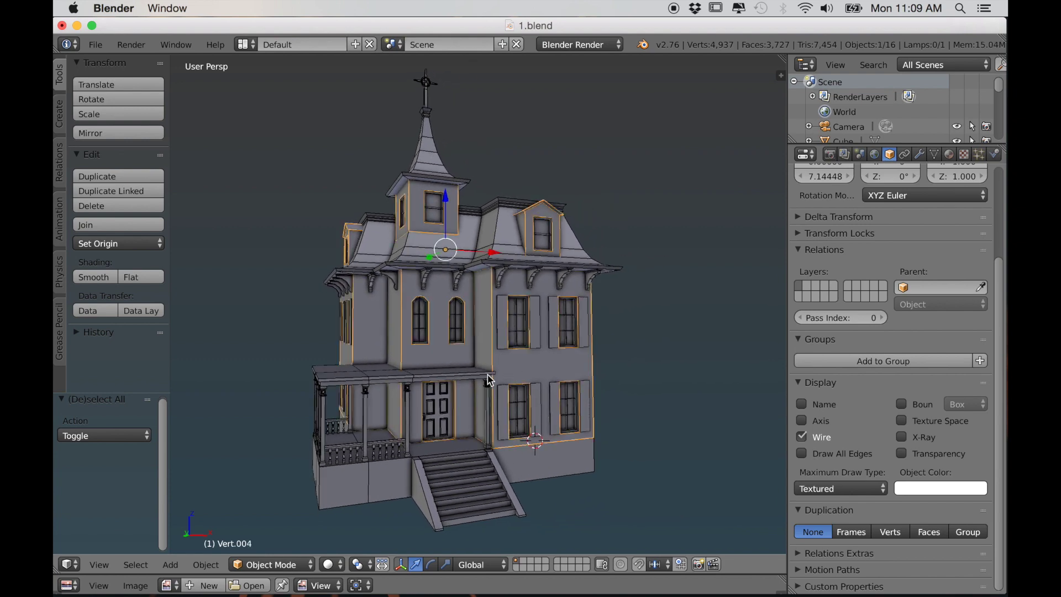
pyautogui.moveTo(546, 306); pyautogui.dragTo(538, 382, button='middle')
pyautogui.scroll(4, 531, 331)
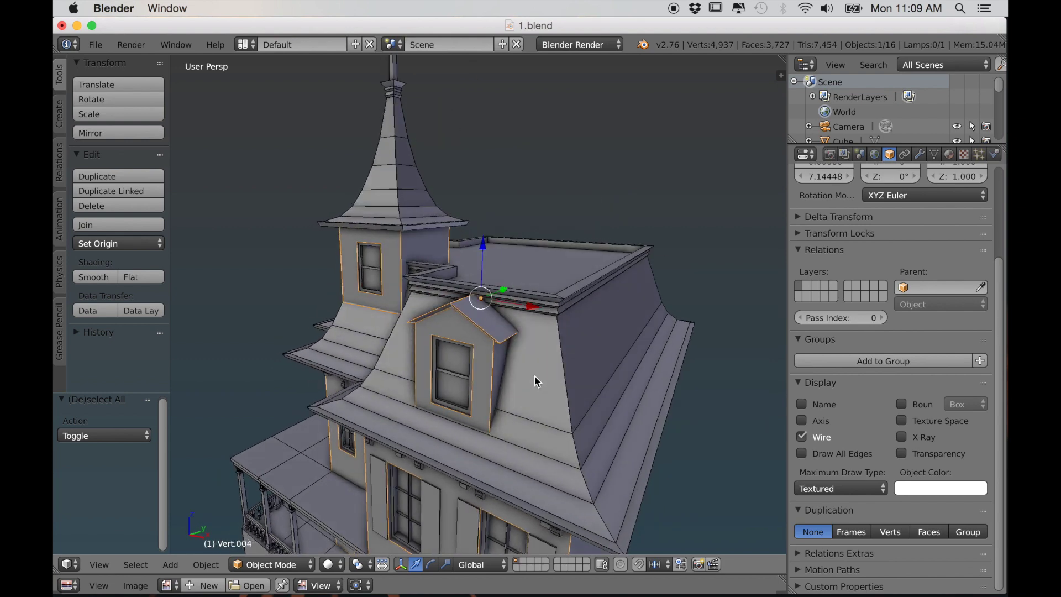
pyautogui.press('Tab')
pyautogui.scroll(4, 491, 329)
pyautogui.rightClick(509, 317)
pyautogui.scroll(2, 530, 332)
pyautogui.keyDown('shift'); pyautogui.rightClick(582, 333); pyautogui.keyUp('shift')
pyautogui.moveTo(540, 337); pyautogui.dragTo(568, 330, button='middle')
pyautogui.scroll(3, 587, 339)
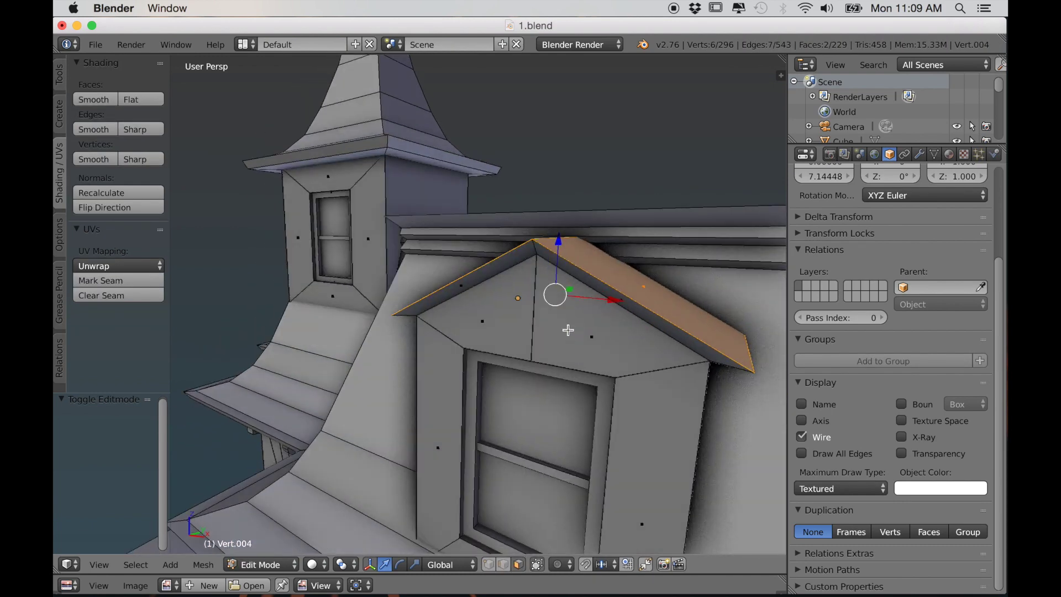
# Step: Extend the selection to the remaining edge and underside faces of the front dormer's roof
pyautogui.keyDown('alt'); pyautogui.keyDown('shift'); pyautogui.rightClick(530, 258); pyautogui.keyUp('shift'); pyautogui.keyUp('alt')
pyautogui.keyDown('alt'); pyautogui.rightClick(535, 251); pyautogui.keyUp('alt')
pyautogui.scroll(-2, 540, 273)
pyautogui.moveTo(542, 272); pyautogui.dragTo(601, 326, button='middle')
pyautogui.keyDown('shift'); pyautogui.rightClick(544, 335); pyautogui.keyUp('shift')
# Step: Add the left-side dormer's roof faces to the selection and separate both dormer roofs into a new object
pyautogui.scroll(-3, 533, 337)
pyautogui.moveTo(387, 364); pyautogui.dragTo(509, 383, button='middle')
pyautogui.scroll(5, 509, 383)
pyautogui.moveTo(439, 376); pyautogui.dragTo(394, 286, button='middle')
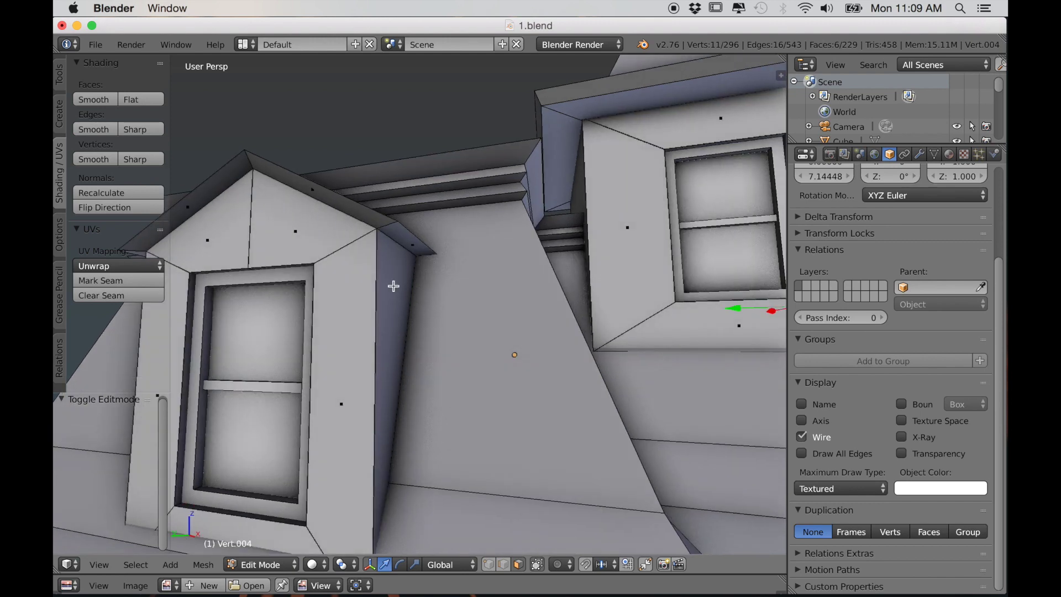
pyautogui.keyDown('alt'); pyautogui.keyDown('shift'); pyautogui.rightClick(385, 227); pyautogui.keyUp('shift'); pyautogui.keyUp('alt')
pyautogui.moveTo(385, 226); pyautogui.dragTo(406, 270, button='middle')
pyautogui.keyDown('shift'); pyautogui.rightClick(376, 307); pyautogui.keyUp('shift')
pyautogui.moveTo(376, 308); pyautogui.dragTo(407, 355, button='middle')
pyautogui.keyDown('shift'); pyautogui.rightClick(431, 387); pyautogui.keyUp('shift')
pyautogui.click(489, 369)
pyautogui.press('Tab')
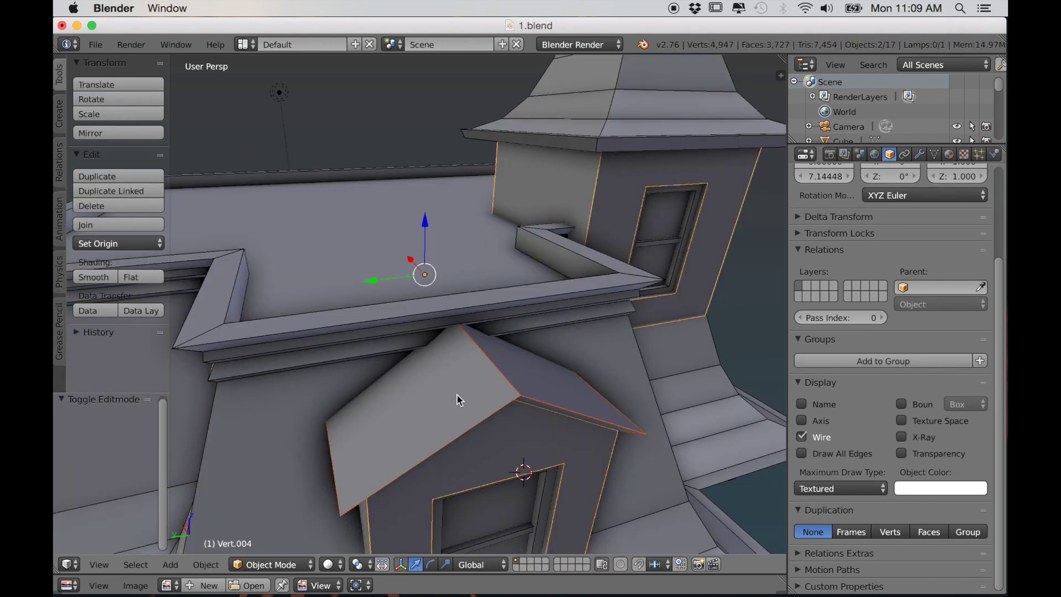
# Step: Join the separated dormer roofs with the main roof object
pyautogui.scroll(-2, 472, 398)
pyautogui.keyDown('shift'); pyautogui.rightClick(312, 463); pyautogui.keyUp('shift')
pyautogui.scroll(-5, 314, 463)
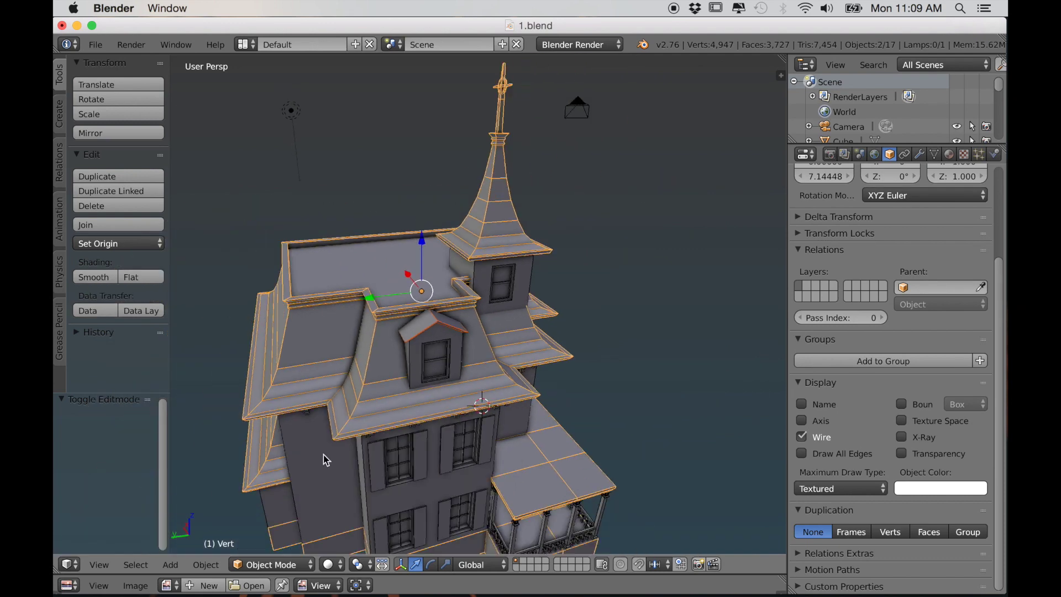
pyautogui.scroll(3, 325, 455)
pyautogui.moveTo(330, 453); pyautogui.dragTo(337, 450, button='middle')
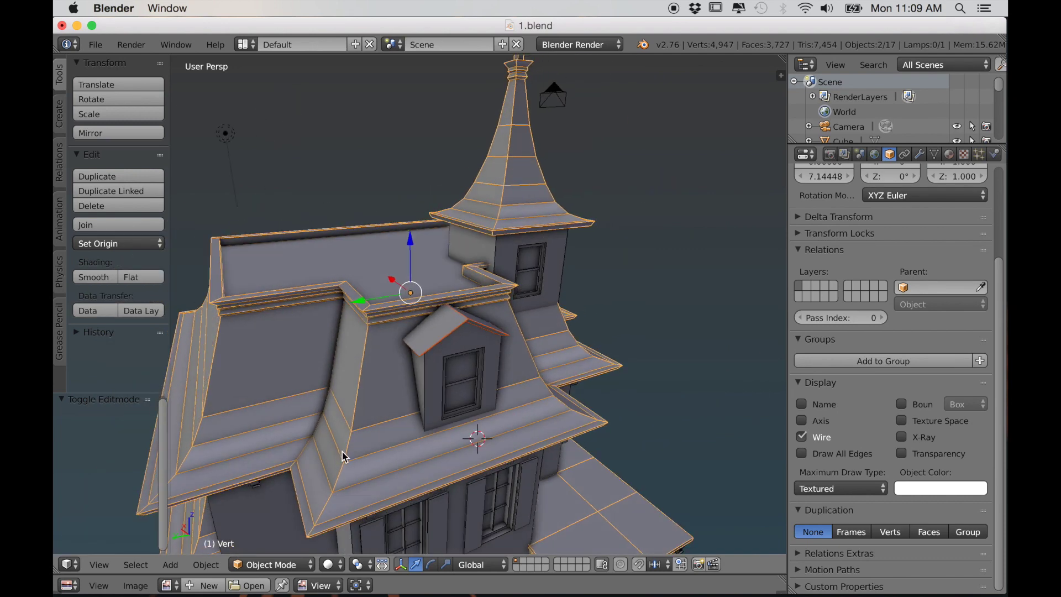
pyautogui.hotkey('ctrl', 'j')
# Step: In wireframe display, select the linked geometry of the tower's finial and separate it from the roof as its own object
pyautogui.moveTo(341, 450); pyautogui.dragTo(376, 552, button='middle')
pyautogui.scroll(4, 465, 65)
pyautogui.moveTo(465, 65); pyautogui.dragTo(508, 180, button='middle')
pyautogui.scroll(-2, 509, 180)
pyautogui.press('Tab')
pyautogui.press('z')
pyautogui.moveTo(490, 244); pyautogui.dragTo(466, 222, button='middle')
pyautogui.moveTo(398, 87); pyautogui.dragTo(538, 249)
pyautogui.hotkey('ctrl', 'l')
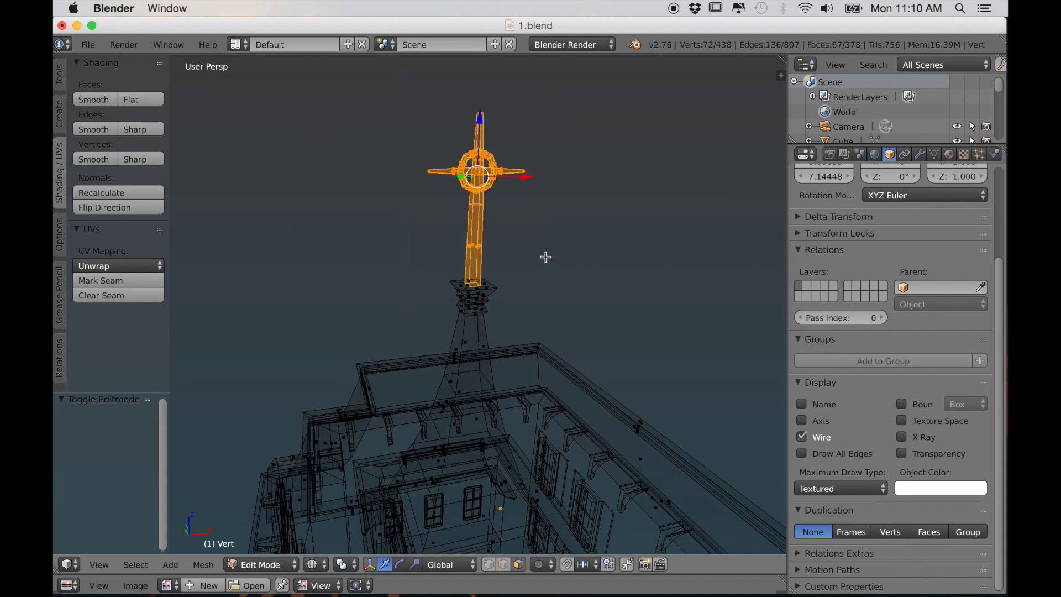
pyautogui.press('p')
pyautogui.click(507, 229)
pyautogui.press('Tab')
pyautogui.rightClick(485, 221)
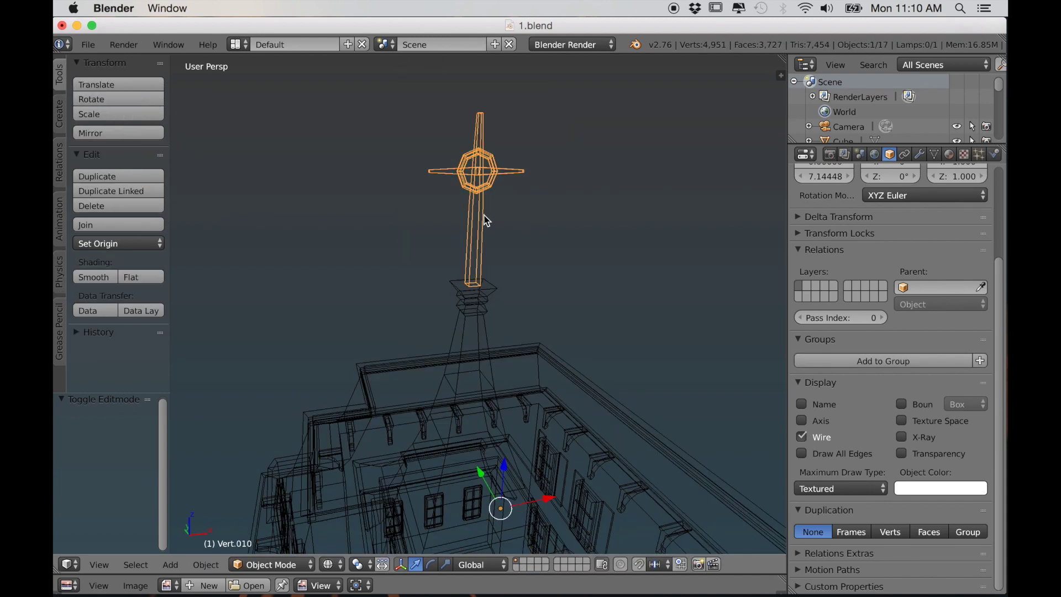
# Step: Check the separated finial in Edit Mode, restore solid display and clear the selection
pyautogui.scroll(-3, 508, 234)
pyautogui.press('Tab')
pyautogui.scroll(-2, 511, 239)
pyautogui.press('z')
pyautogui.moveTo(525, 296)
pyautogui.keyDown('shift'); pyautogui.mouseDown(button='middle')
pyautogui.moveTo(511, 235)
pyautogui.moveTo(541, 310)
pyautogui.moveTo(513, 283)
pyautogui.moveTo(519, 350)
pyautogui.moveTo(462, 337)
pyautogui.moveTo(474, 331)
pyautogui.moveTo(457, 381)
pyautogui.moveTo(422, 417)
pyautogui.moveTo(500, 414)
pyautogui.moveTo(488, 428)
pyautogui.moveTo(466, 399)
pyautogui.mouseUp(button='middle'); pyautogui.keyUp('shift')
pyautogui.press('Tab')
pyautogui.press('a')
# Step: Select the foundation faces around the base of the house and porch and separate them into a new object
pyautogui.rightClick(474, 331)
pyautogui.scroll(-3, 463, 276)
pyautogui.scroll(1, 488, 429)
pyautogui.press('Tab')
pyautogui.scroll(1, 362, 441)
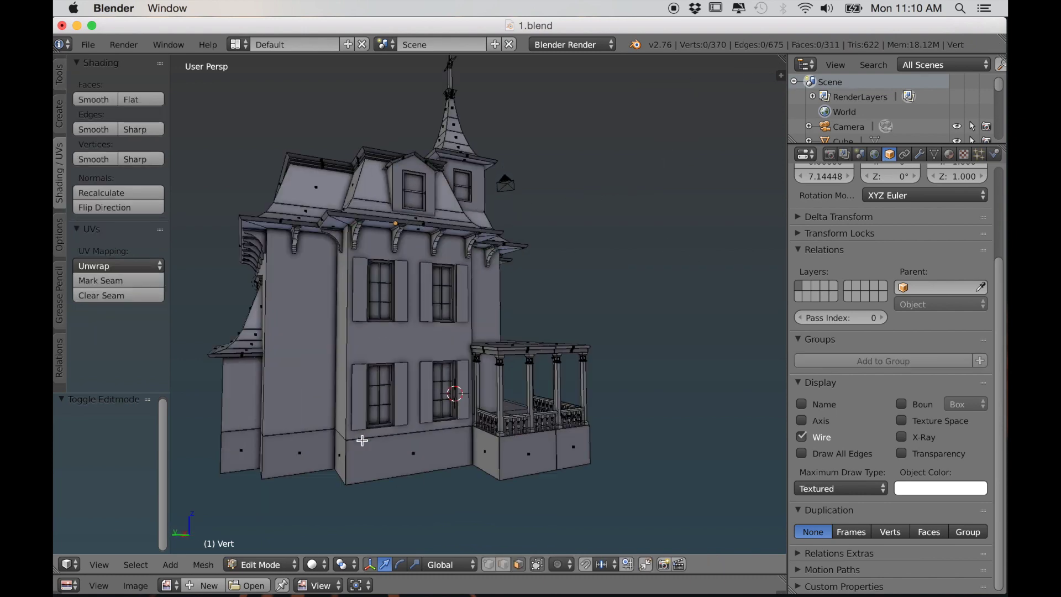
pyautogui.moveTo(362, 440); pyautogui.dragTo(369, 450, button='middle')
pyautogui.moveTo(231, 495); pyautogui.dragTo(250, 473, button='middle')
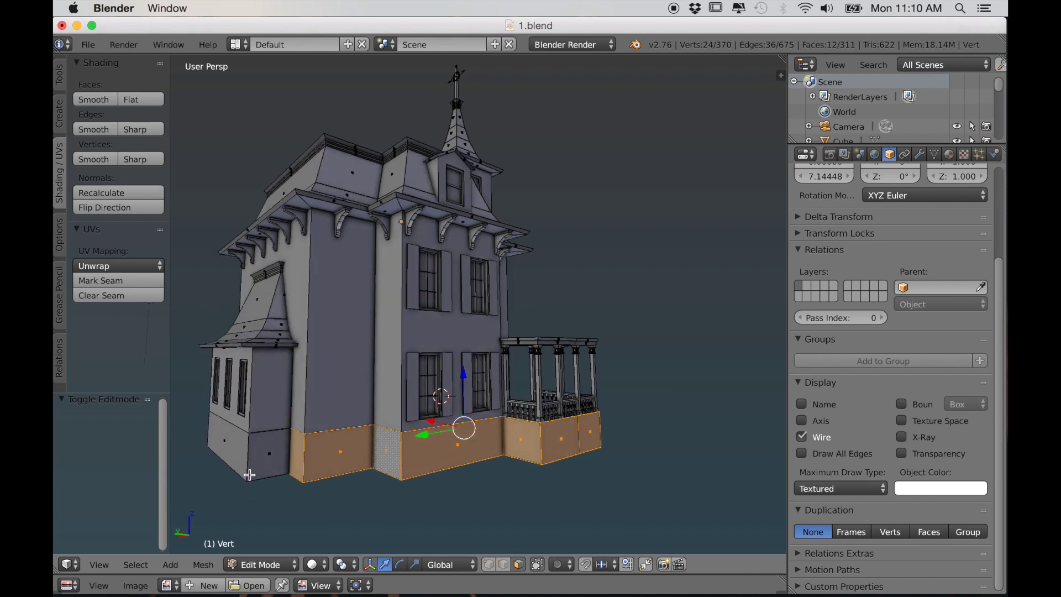
pyautogui.scroll(-2, 252, 460)
pyautogui.moveTo(252, 460); pyautogui.dragTo(433, 425, button='middle')
pyautogui.scroll(5, 433, 426)
pyautogui.moveTo(379, 450); pyautogui.dragTo(417, 462, button='middle')
pyautogui.press('p')
pyautogui.click(426, 439)
pyautogui.scroll(-3, 385, 461)
pyautogui.scroll(2, 424, 463)
pyautogui.scroll(2, 418, 462)
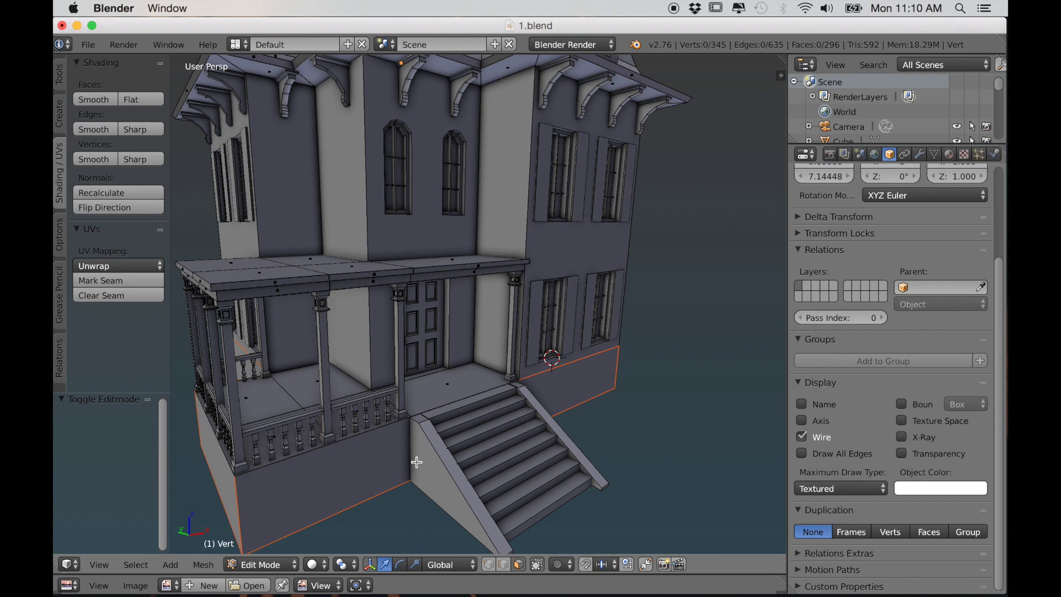
# Step: Select the linked side walls of the front stairs and separate them from the steps
pyautogui.press('Tab')
pyautogui.scroll(-2, 414, 461)
pyautogui.moveTo(412, 459); pyautogui.dragTo(406, 463, button='middle')
pyautogui.scroll(3, 406, 460)
pyautogui.rightClick(401, 454)
pyautogui.moveTo(401, 454); pyautogui.dragTo(464, 436, button='middle')
pyautogui.press('Tab')
pyautogui.press('l')
pyautogui.press('p')
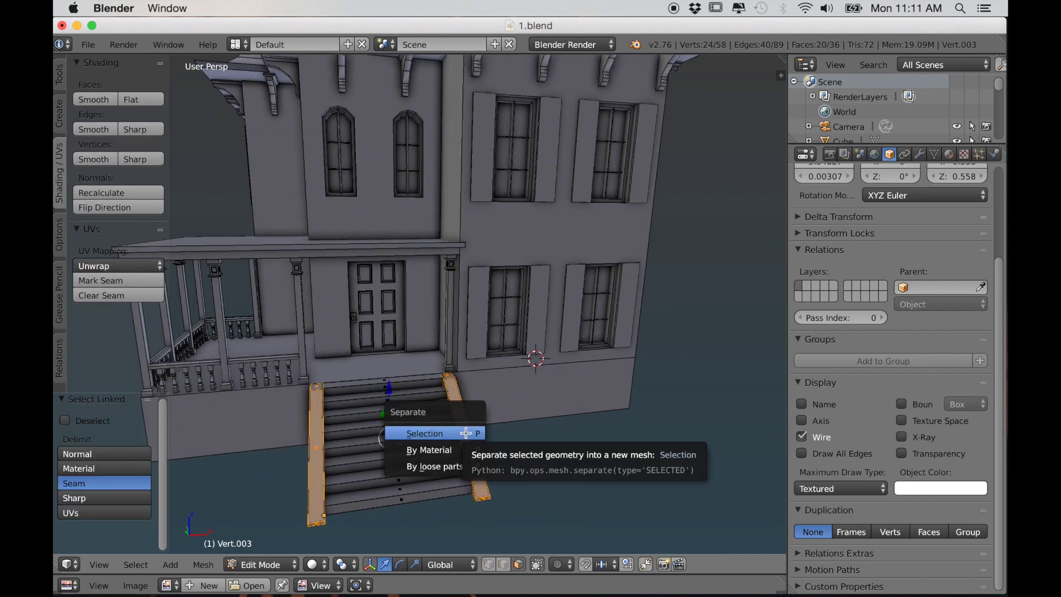
pyautogui.click(437, 425)
pyautogui.press('Tab')
# Step: Join the separated stair side walls with the foundation object and check the result with a cancelled trial move
pyautogui.moveTo(326, 457); pyautogui.dragTo(334, 461, button='middle')
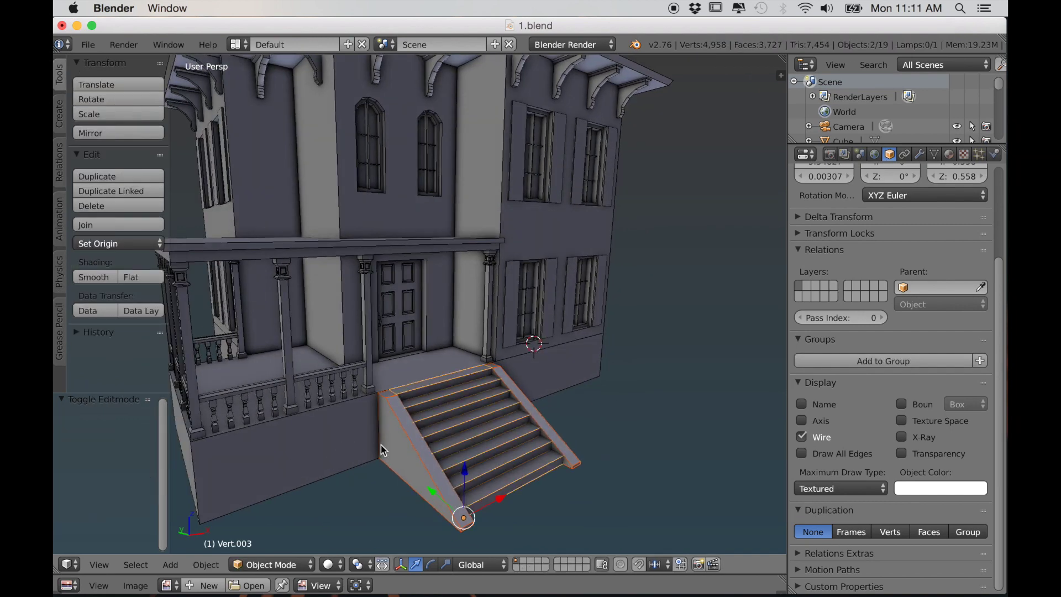
pyautogui.moveTo(395, 475); pyautogui.dragTo(406, 467, button='middle')
pyautogui.rightClick(426, 428)
pyautogui.keyDown('shift'); pyautogui.rightClick(372, 436); pyautogui.keyUp('shift')
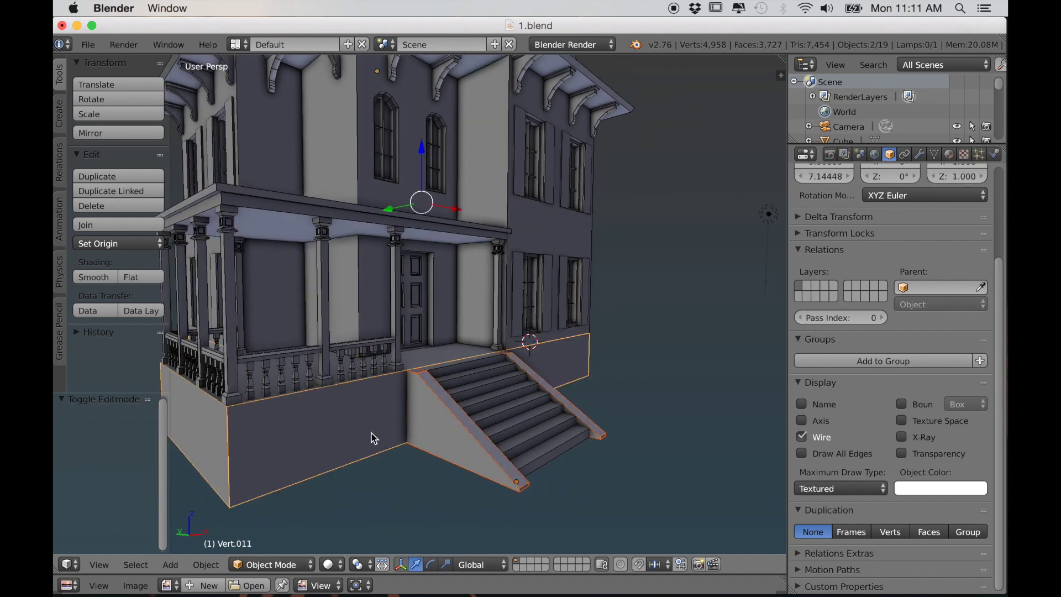
pyautogui.moveTo(374, 438); pyautogui.dragTo(407, 426, button='middle')
pyautogui.press('g')
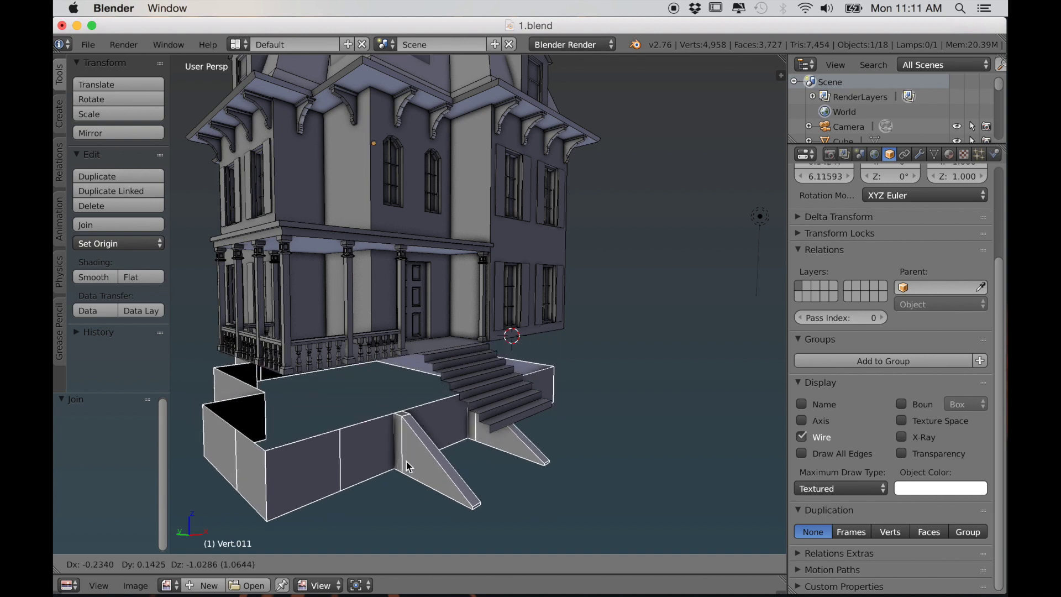
pyautogui.rightClick(362, 439)
pyautogui.scroll(1, 414, 450)
pyautogui.moveTo(415, 450); pyautogui.dragTo(365, 453, button='middle')
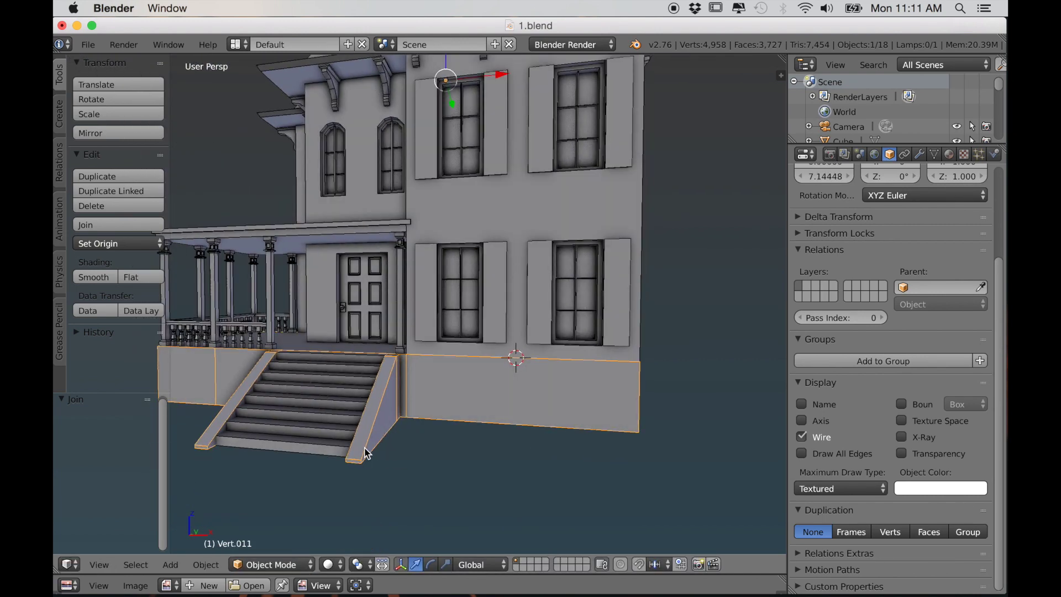
pyautogui.scroll(-5, 258, 349)
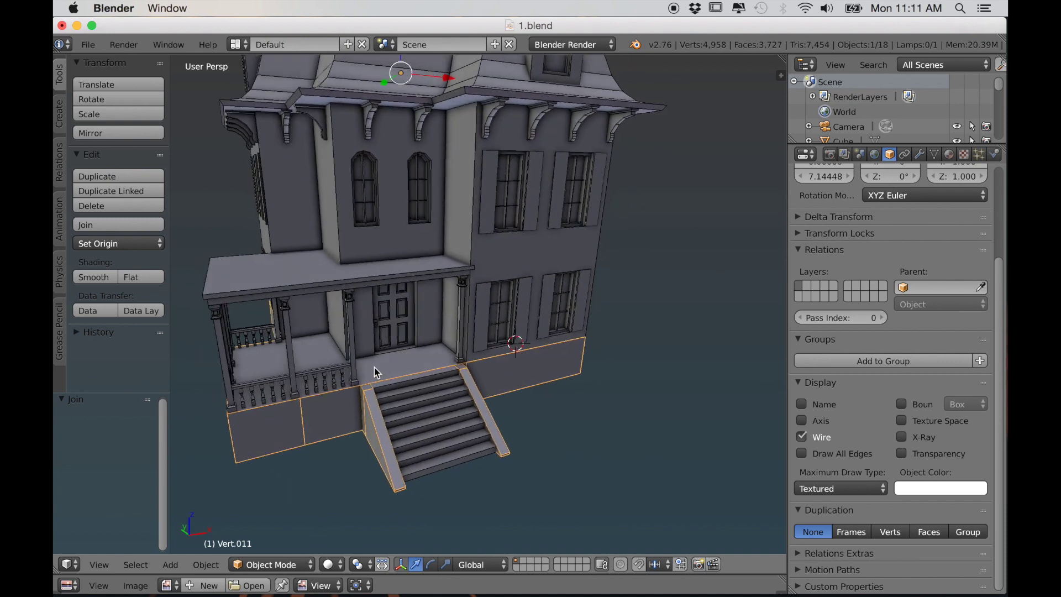
# Step: Deselect everything and enlarge the UV/Image Editor beneath the 3D view
pyautogui.press('a')
pyautogui.scroll(-1, 374, 367)
pyautogui.moveTo(579, 380); pyautogui.dragTo(509, 418, button='middle')
pyautogui.scroll(2, 591, 372)
pyautogui.moveTo(561, 573); pyautogui.dragTo(550, 404)
pyautogui.scroll(-1, 500, 354)
pyautogui.moveTo(497, 352); pyautogui.dragTo(558, 356, button='middle')
pyautogui.scroll(-2, 512, 479)
pyautogui.moveTo(511, 480); pyautogui.dragTo(507, 470, button='middle')
pyautogui.moveTo(613, 404); pyautogui.dragTo(607, 341)
pyautogui.scroll(1, 498, 247)
# Step: Select all geometry of the porch railing balusters and pack their UV islands with rotation enabled and a 0.001 margin
pyautogui.keyDown('shift'); pyautogui.moveTo(489, 246); pyautogui.dragTo(490, 174, button='middle'); pyautogui.keyUp('shift')
pyautogui.moveTo(359, 169); pyautogui.dragTo(419, 177, button='middle')
pyautogui.scroll(2, 428, 199)
pyautogui.keyDown('shift'); pyautogui.moveTo(449, 299); pyautogui.dragTo(508, 290, button='middle'); pyautogui.keyUp('shift')
pyautogui.scroll(-4, 506, 281)
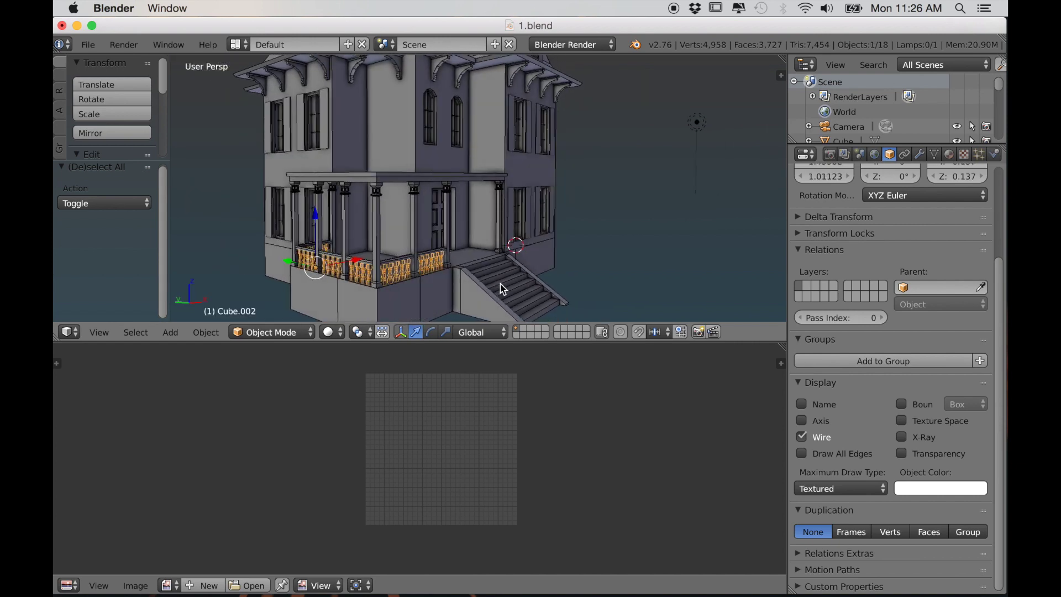
pyautogui.press('Tab')
pyautogui.press('a')
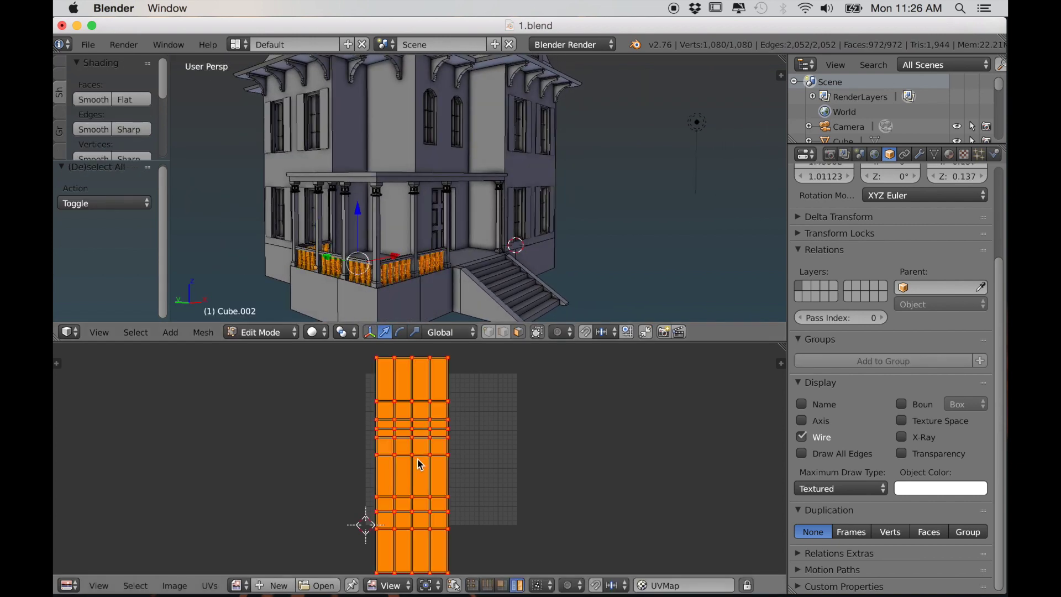
pyautogui.scroll(-2, 445, 467)
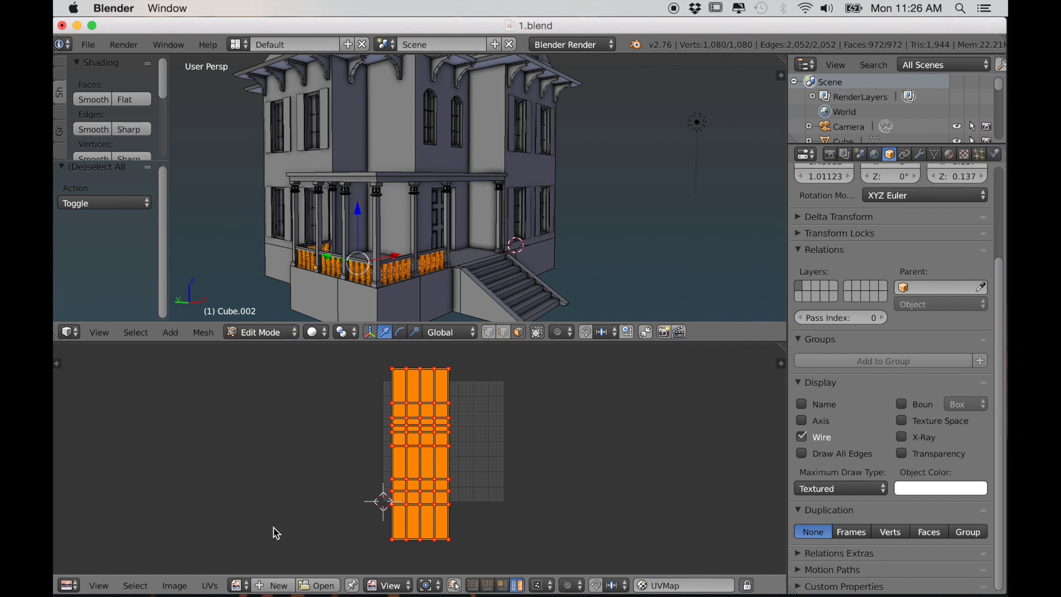
pyautogui.click(209, 586)
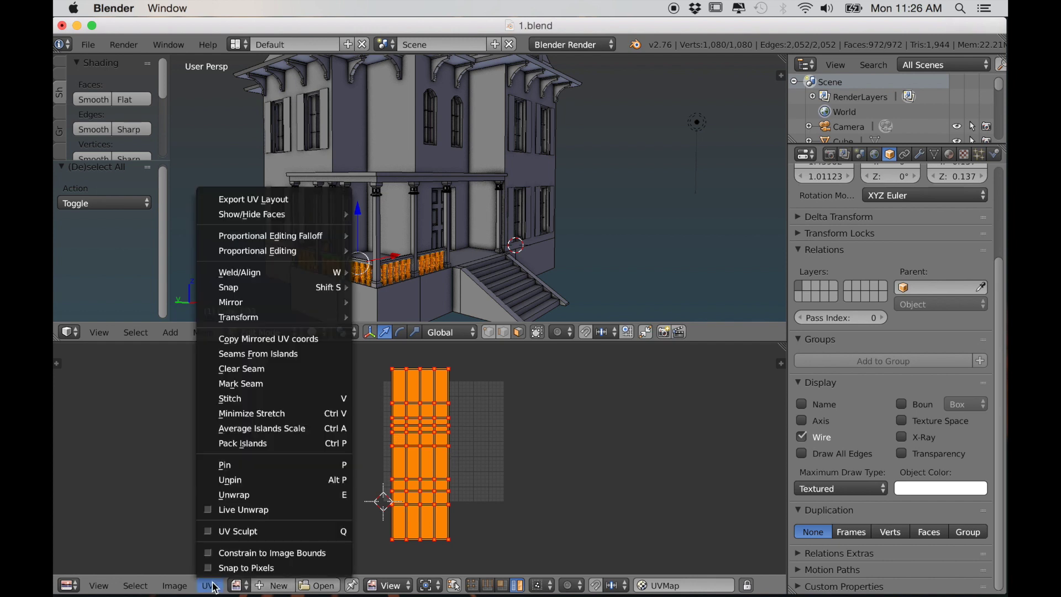
pyautogui.click(230, 448)
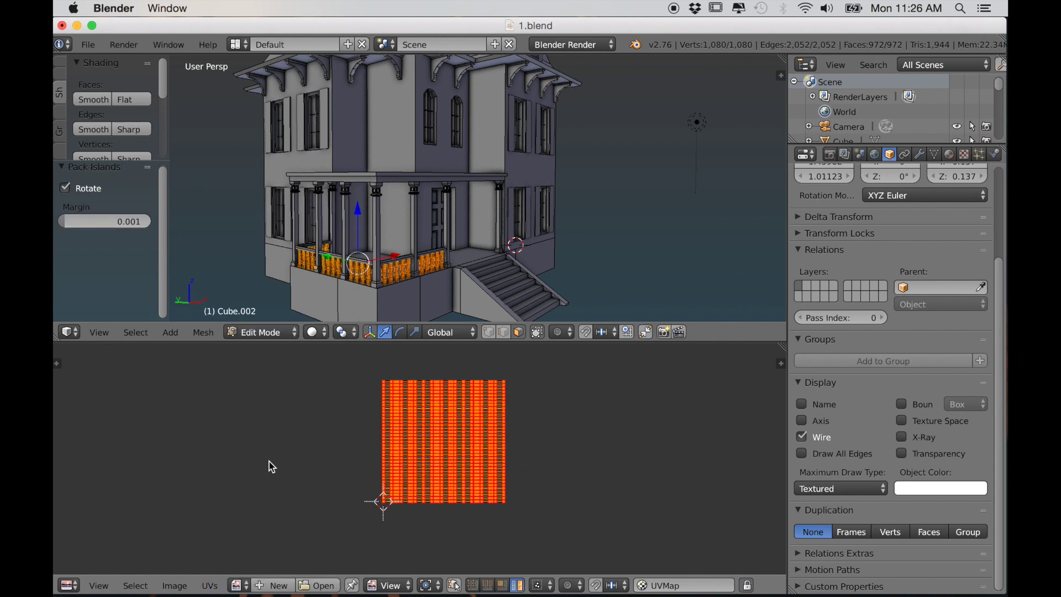
pyautogui.scroll(3, 440, 491)
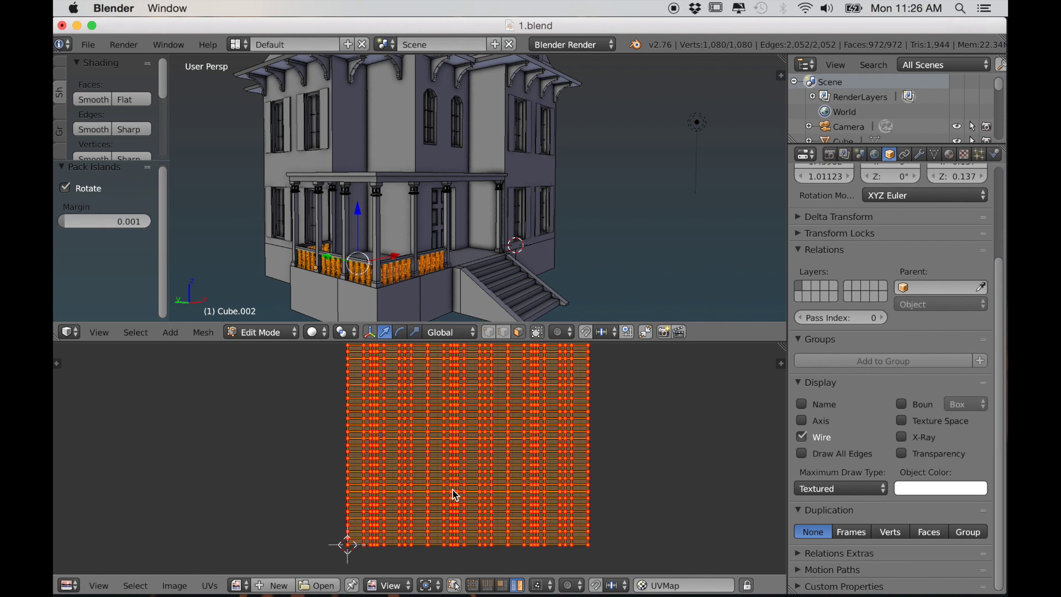
# Step: Move the packed baluster UVs along X out to the right side of the image bounds and leave editing
pyautogui.moveTo(500, 447); pyautogui.dragTo(478, 475, button='middle')
pyautogui.scroll(-2, 484, 409)
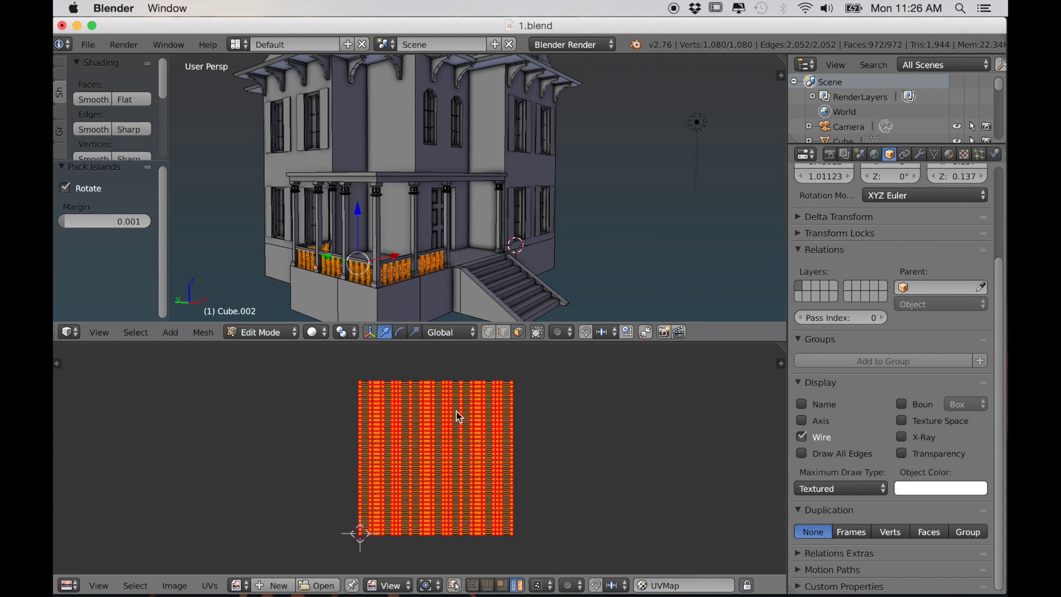
pyautogui.scroll(1, 448, 467)
pyautogui.press('g')
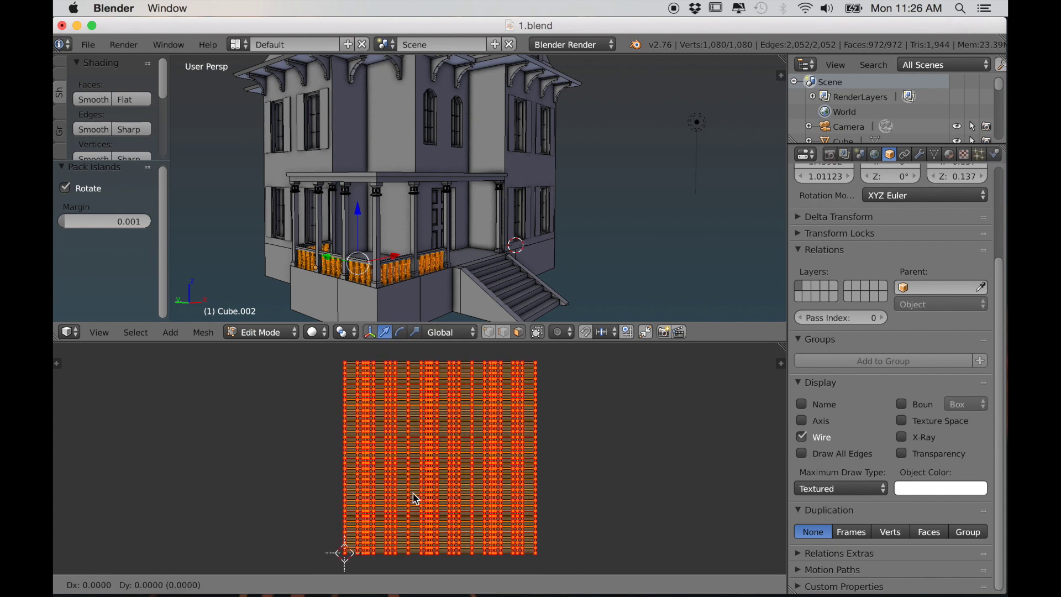
pyautogui.press('x')
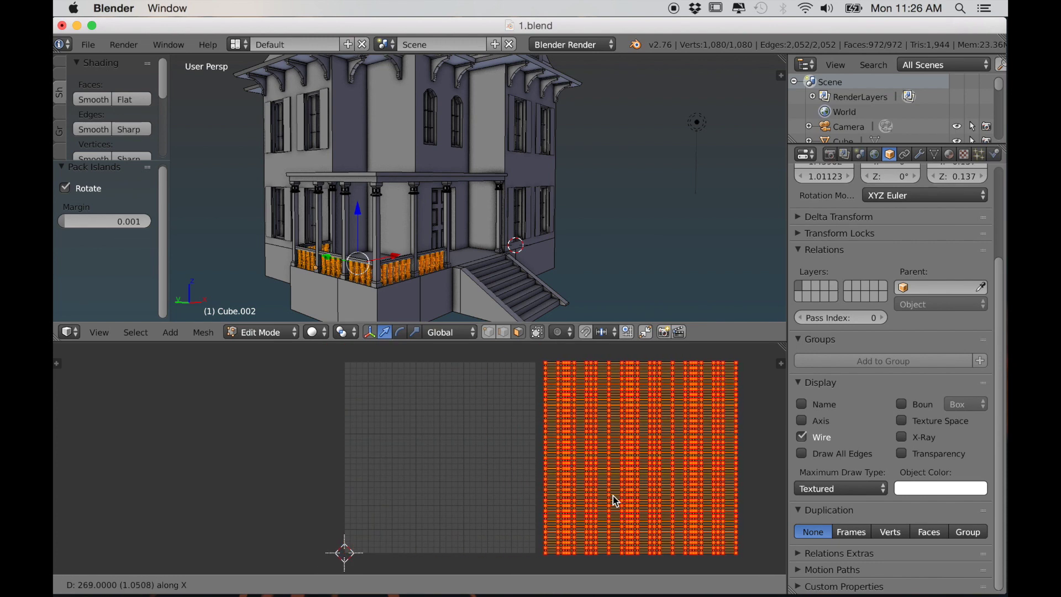
pyautogui.click(631, 498)
pyautogui.scroll(-1, 508, 474)
pyautogui.press('Tab')
# Step: Select all geometry and UVs of the porch columns and pack their islands with rotation enabled and a 0.001 margin
pyautogui.rightClick(376, 233)
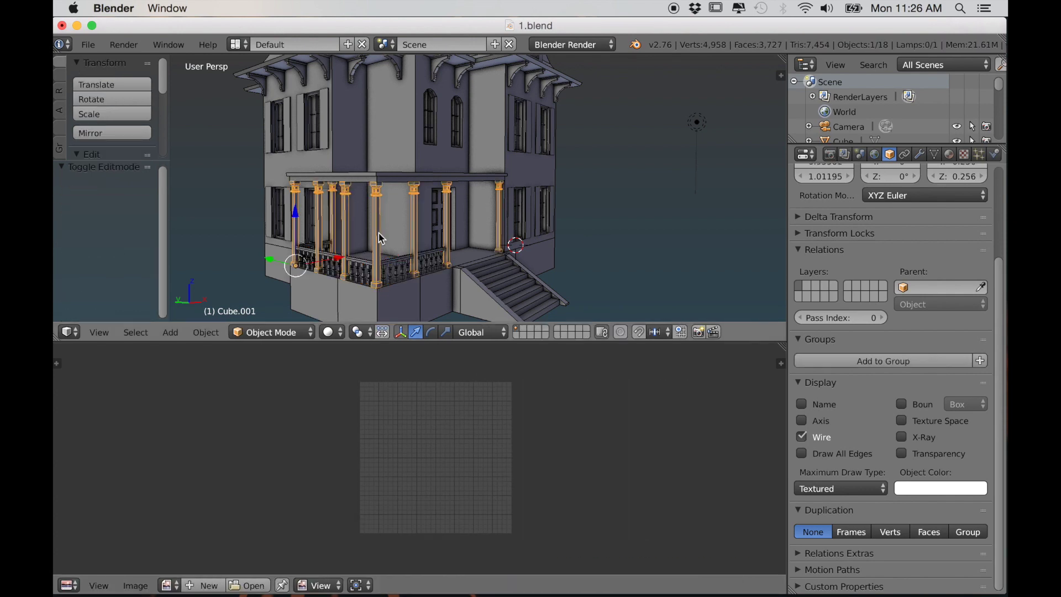
pyautogui.press('Tab')
pyautogui.press('a')
pyautogui.scroll(1, 389, 463)
pyautogui.scroll(2, 387, 457)
pyautogui.scroll(-2, 398, 452)
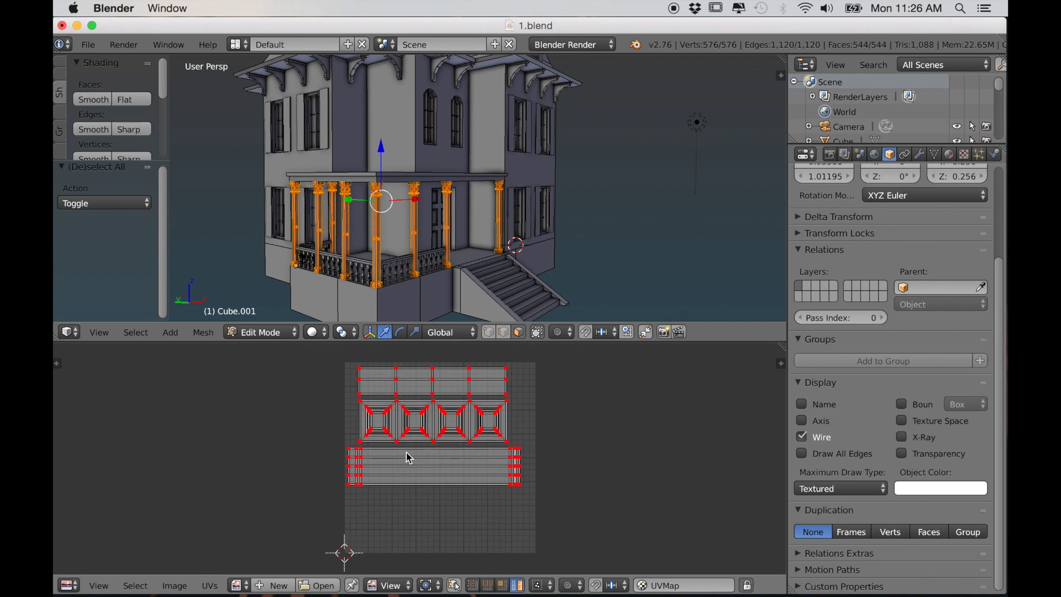
pyautogui.moveTo(402, 447); pyautogui.dragTo(397, 455, button='middle')
pyautogui.press('a')
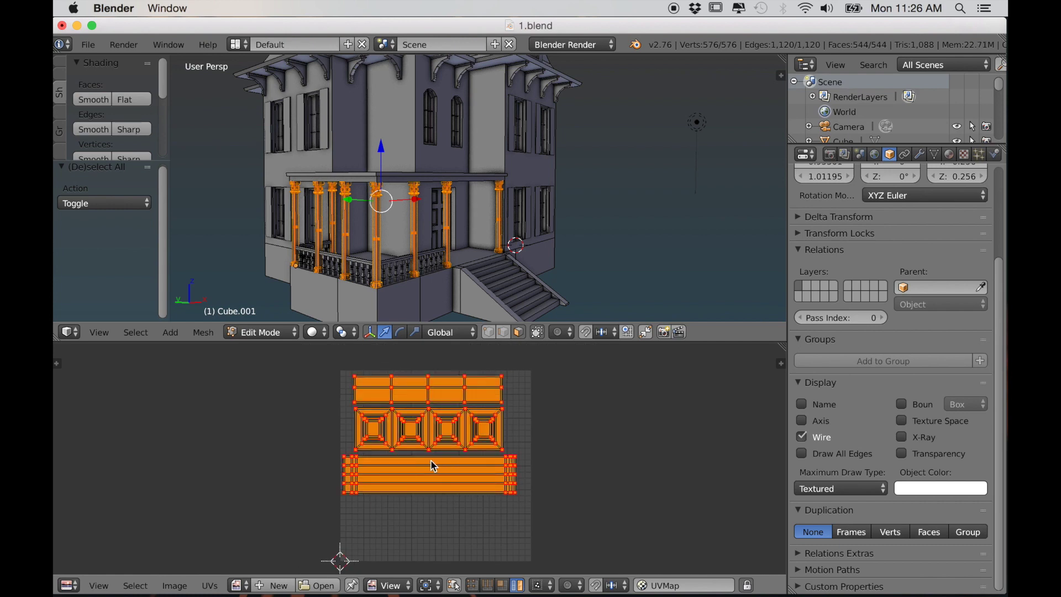
pyautogui.click(210, 586)
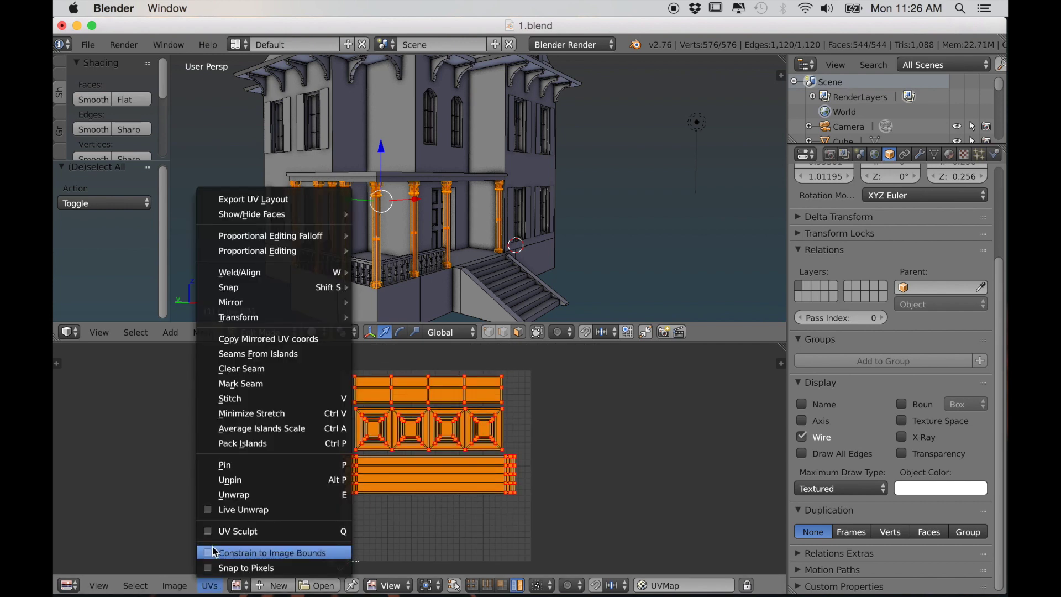
pyautogui.click(234, 449)
# Step: Move the small square column UV islands one by one into the hollow centres of the larger square frame islands
pyautogui.scroll(3, 469, 435)
pyautogui.moveTo(466, 429); pyautogui.dragTo(337, 496, button='middle')
pyautogui.scroll(3, 407, 537)
pyautogui.moveTo(407, 538); pyautogui.dragTo(411, 538, button='middle')
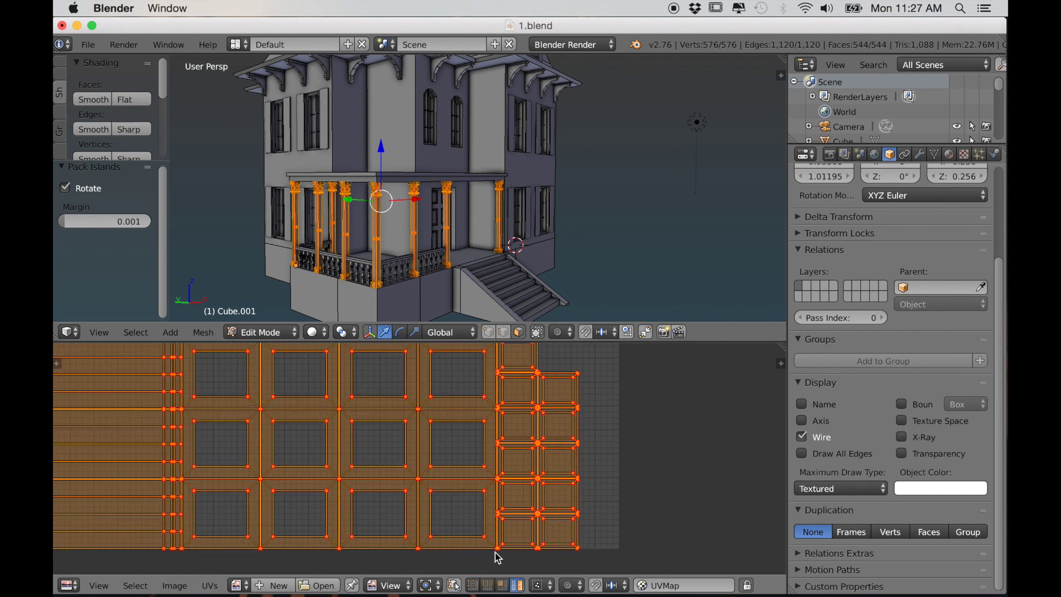
pyautogui.rightClick(518, 546)
pyautogui.press('g')
pyautogui.click(197, 551)
pyautogui.rightClick(530, 530)
pyautogui.press('g')
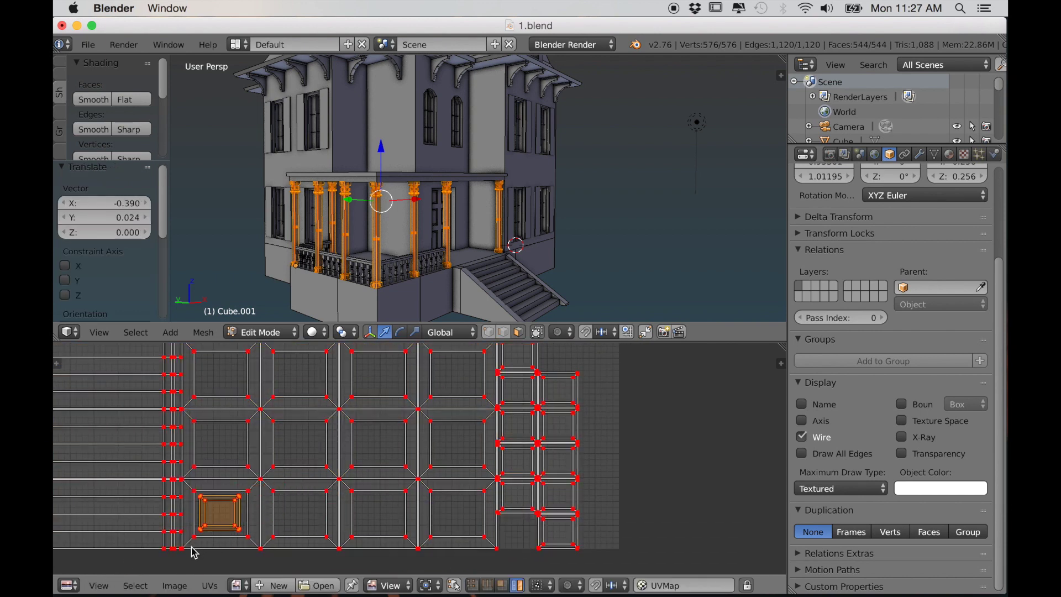
pyautogui.click(449, 393)
pyautogui.rightClick(553, 439)
pyautogui.press('g')
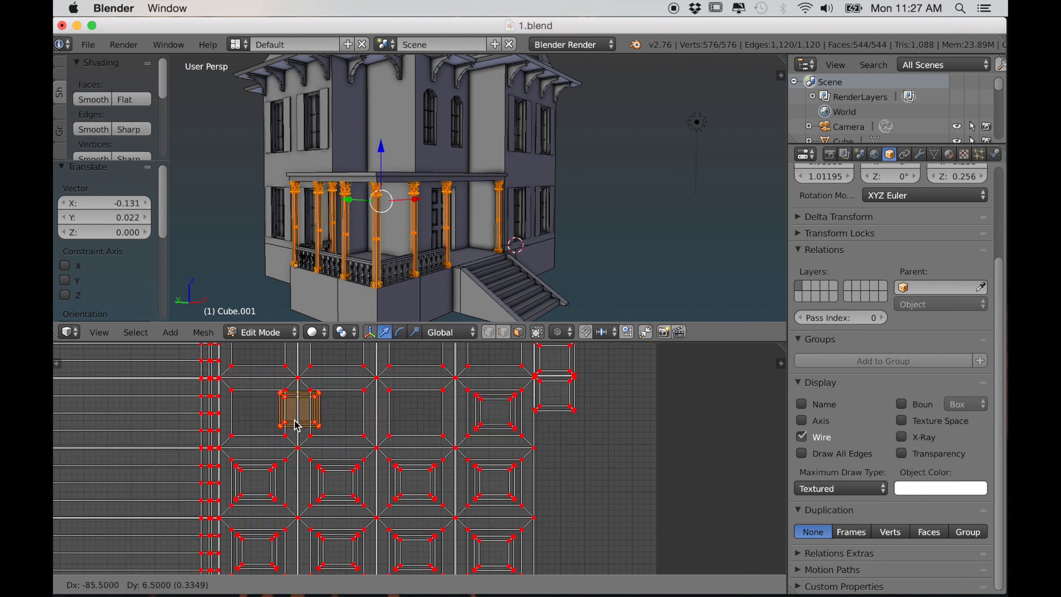
pyautogui.click(335, 426)
pyautogui.rightClick(595, 450)
pyautogui.press('g')
pyautogui.click(453, 478)
pyautogui.rightClick(591, 399)
pyautogui.press('g')
pyautogui.click(292, 493)
pyautogui.scroll(-2, 293, 493)
pyautogui.press('g')
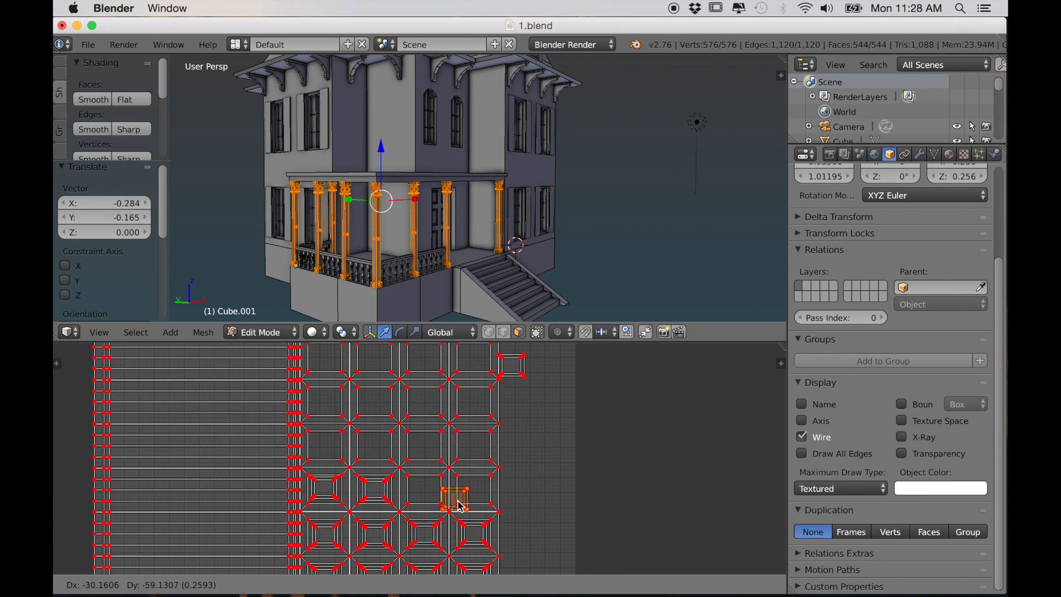
pyautogui.click(457, 504)
pyautogui.rightClick(470, 423)
pyautogui.press('g')
pyautogui.click(316, 539)
pyautogui.click(431, 538)
pyautogui.rightClick(446, 415)
pyautogui.press('g')
pyautogui.click(313, 502)
pyautogui.rightClick(465, 404)
pyautogui.press('g')
pyautogui.click(354, 503)
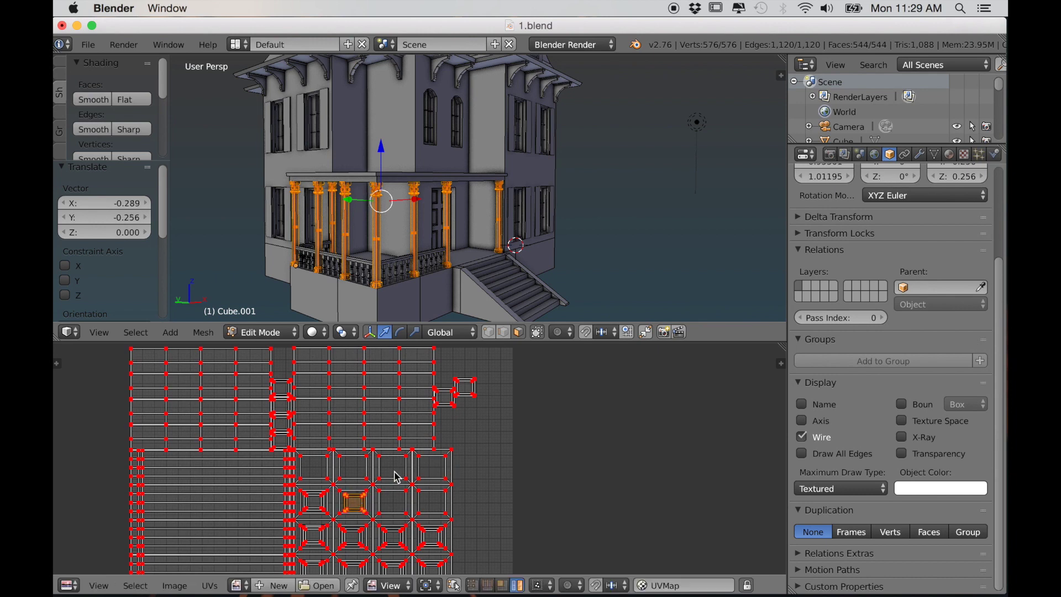
pyautogui.rightClick(445, 397)
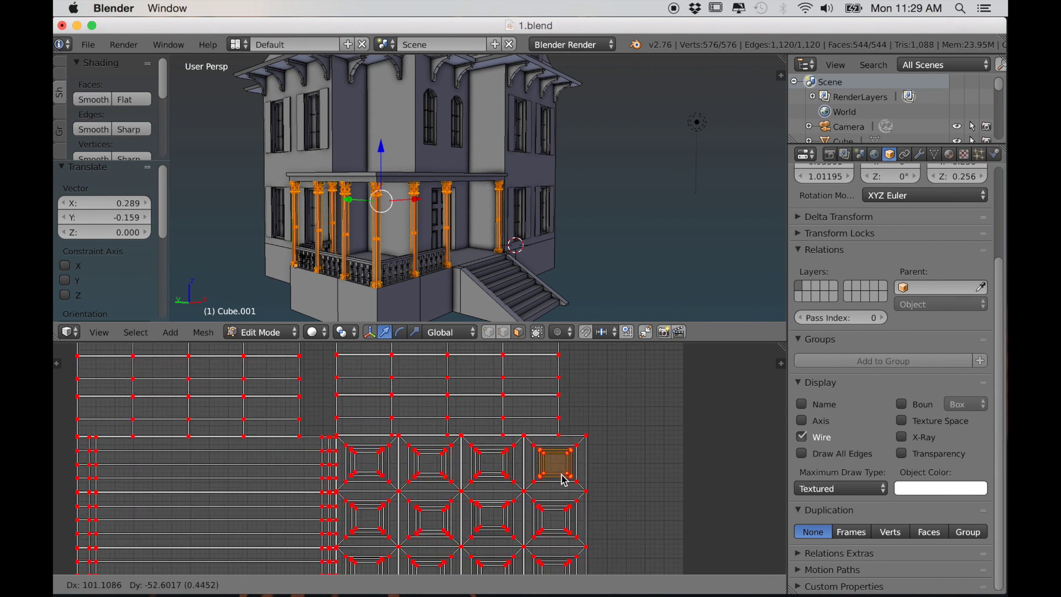
pyautogui.click(564, 481)
pyautogui.scroll(-5, 561, 483)
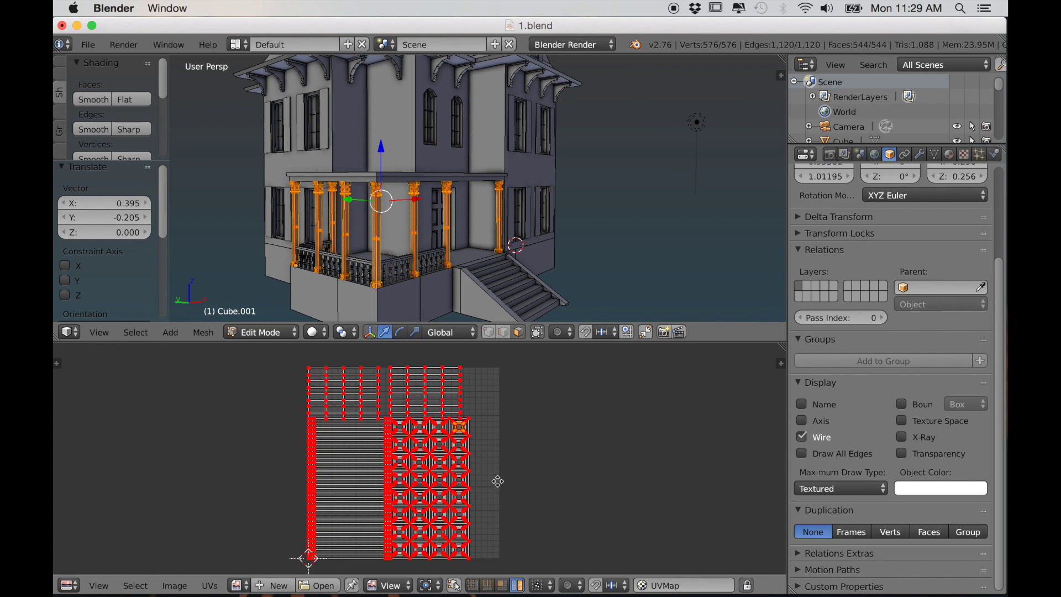
# Step: Move all column UVs about 0.9 units in negative X outside the image bounds, deselect them and leave editing
pyautogui.scroll(-1, 497, 481)
pyautogui.press('a')
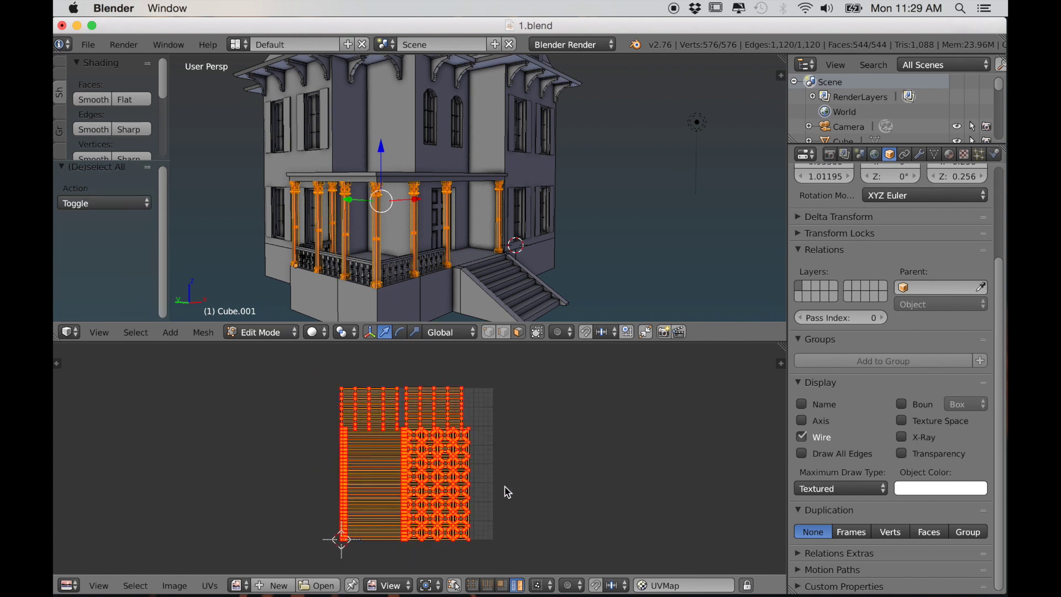
pyautogui.press('g')
pyautogui.press('x')
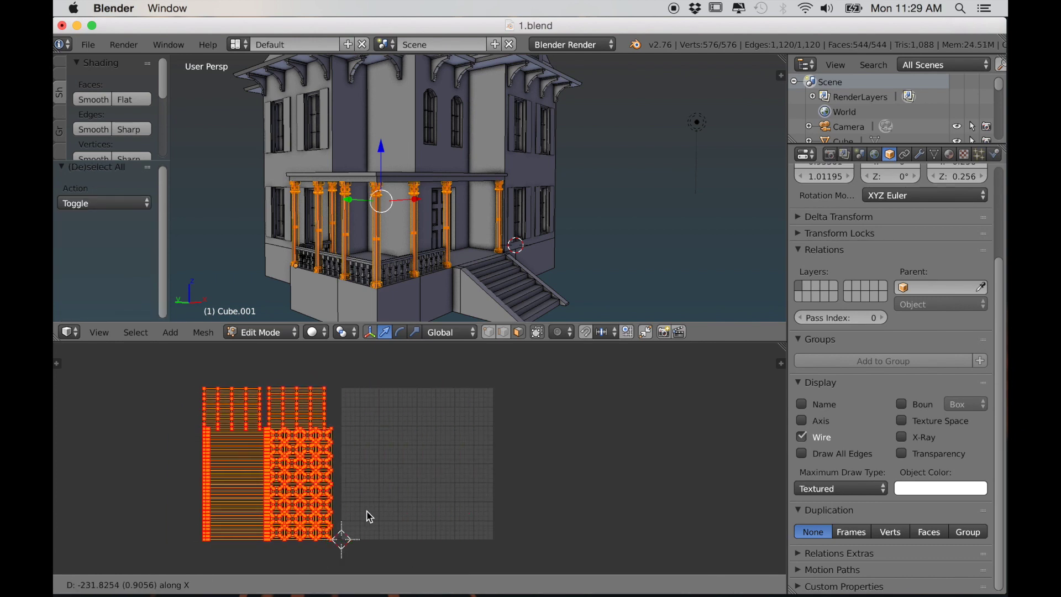
pyautogui.click(370, 516)
pyautogui.moveTo(442, 472); pyautogui.dragTo(454, 501, button='middle')
pyautogui.press('a')
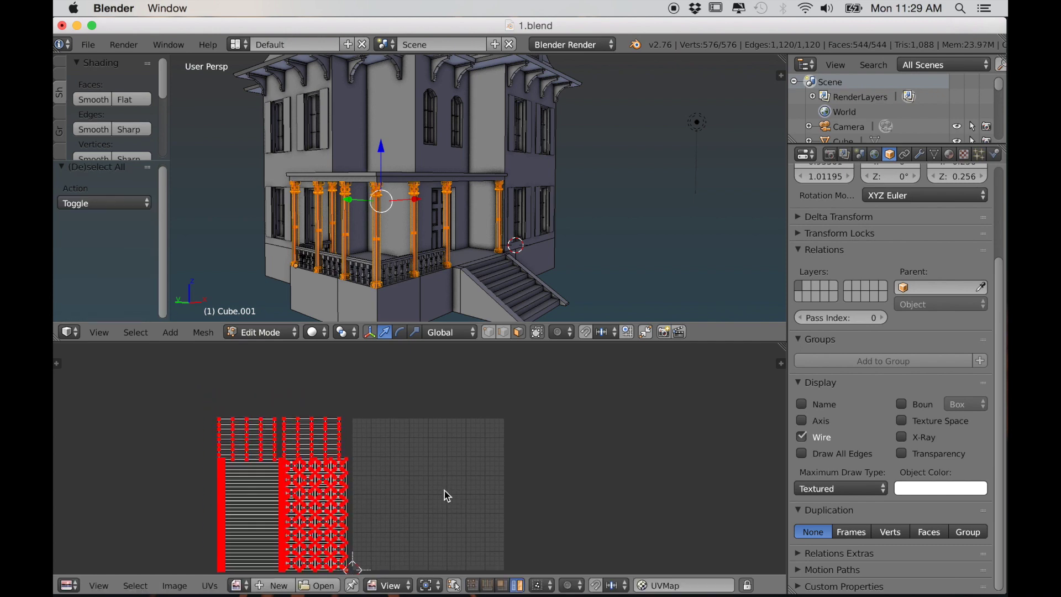
pyautogui.press('Tab')
# Step: Select all geometry of the brackets under the roof eaves and pack their UV islands
pyautogui.rightClick(514, 84)
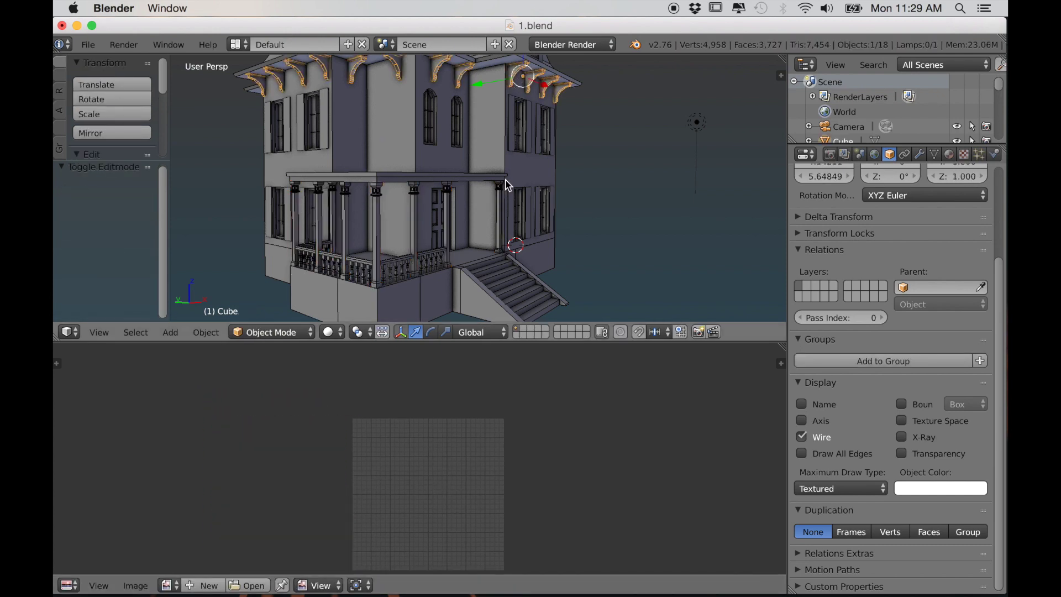
pyautogui.moveTo(504, 194); pyautogui.dragTo(492, 240, button='middle')
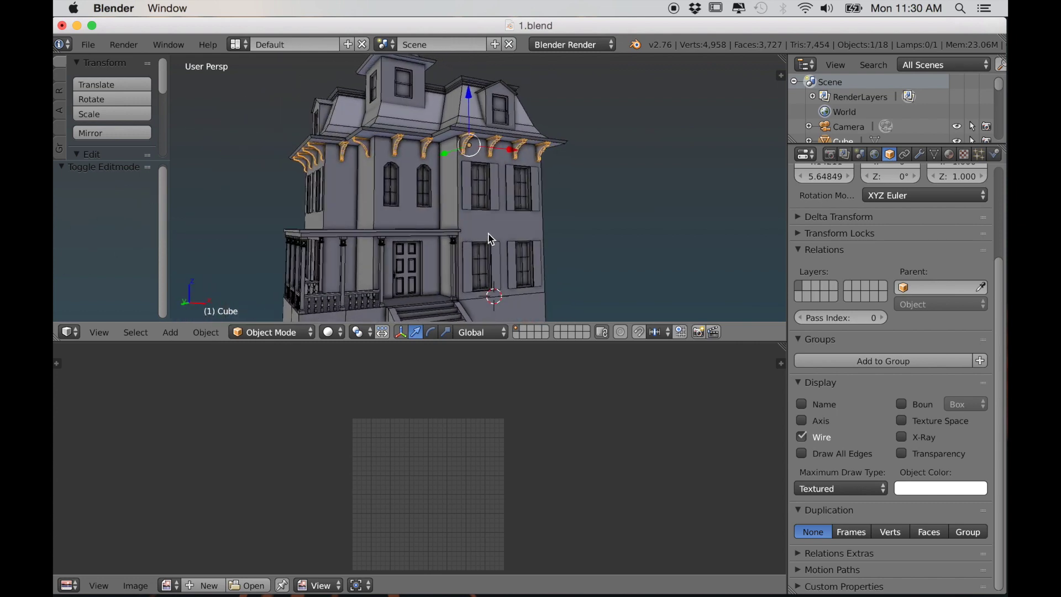
pyautogui.press('Tab')
pyautogui.press('a')
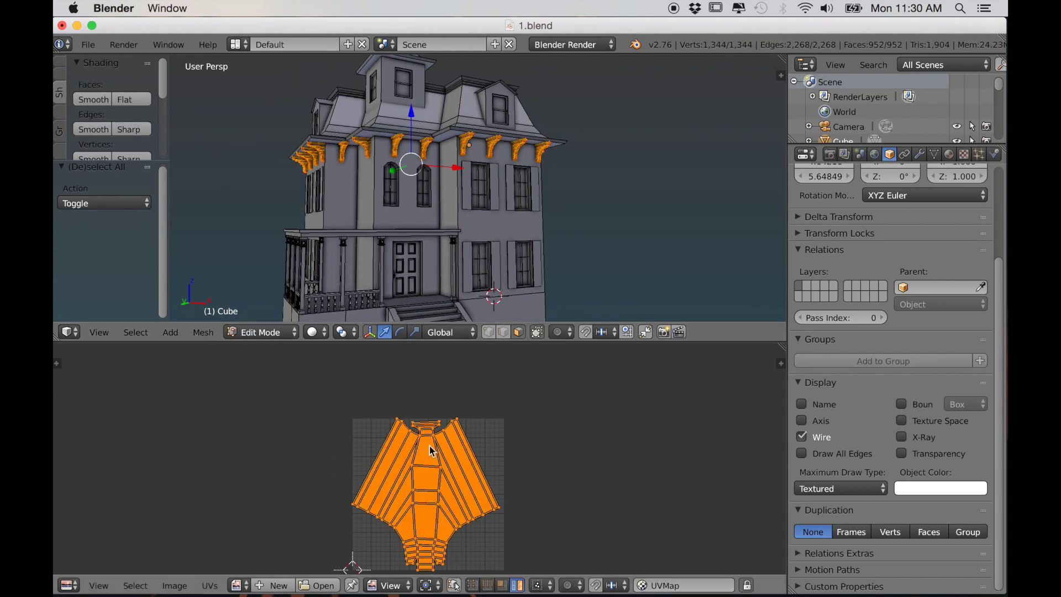
pyautogui.click(210, 585)
pyautogui.click(244, 443)
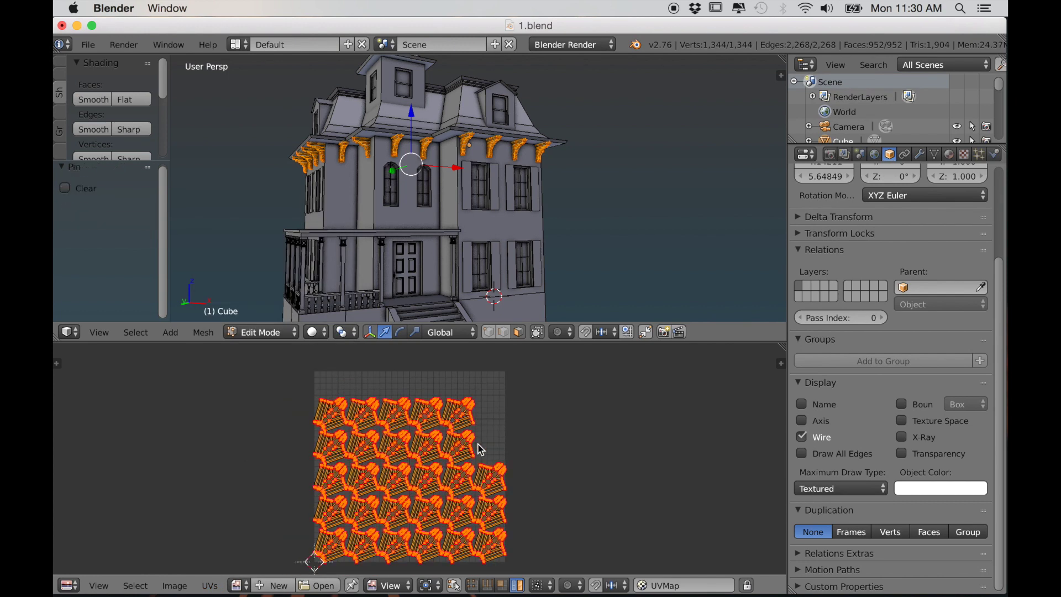
# Step: Move all bracket UVs along Y to just below the image bounds and deselect them
pyautogui.press('a')
pyautogui.scroll(-2, 500, 447)
pyautogui.press('a')
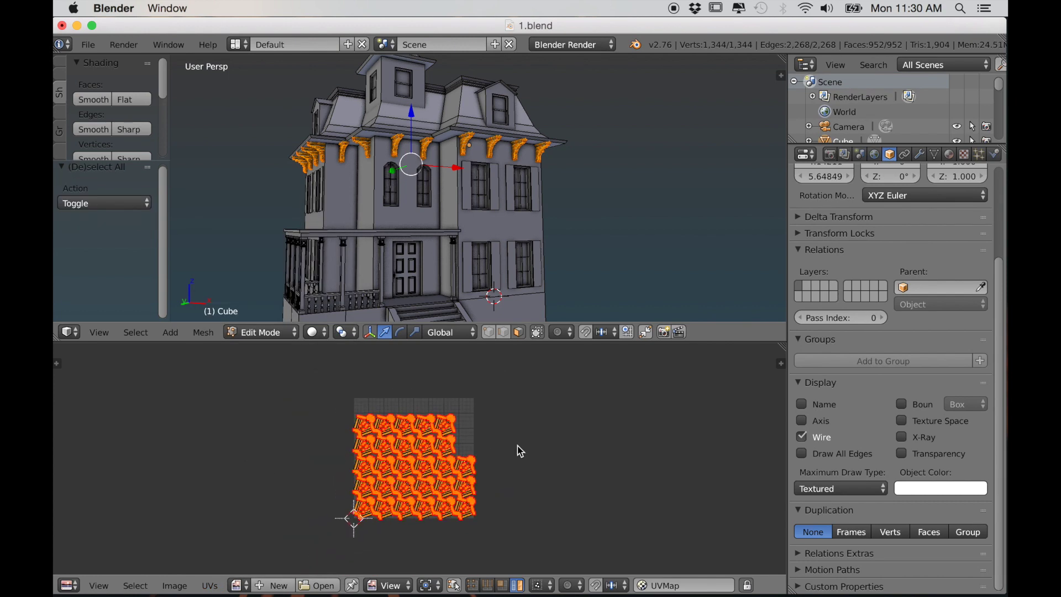
pyautogui.press('g')
pyautogui.press('y')
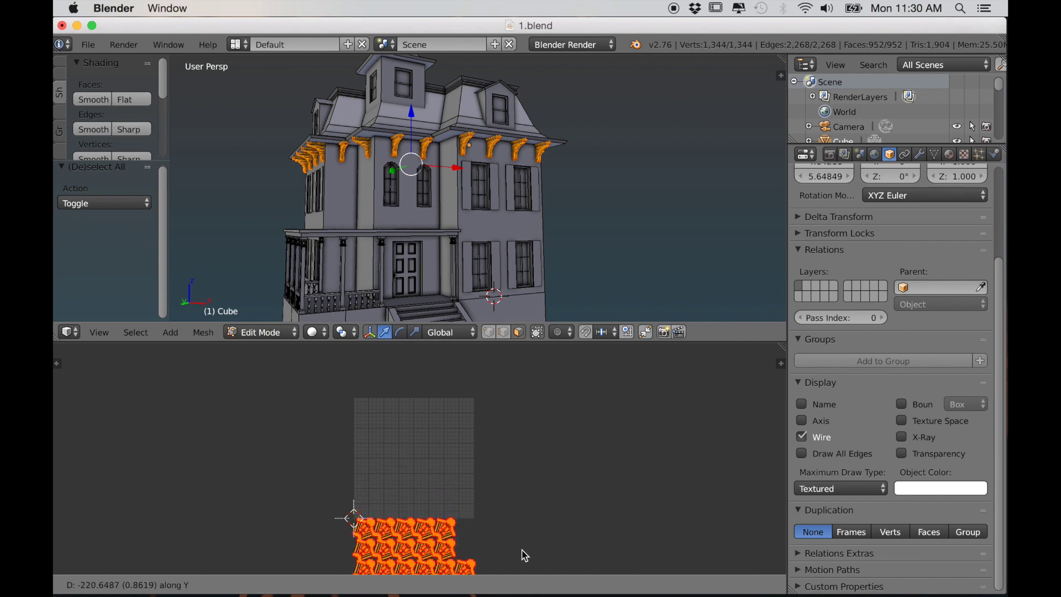
pyautogui.click(525, 561)
pyautogui.press('a')
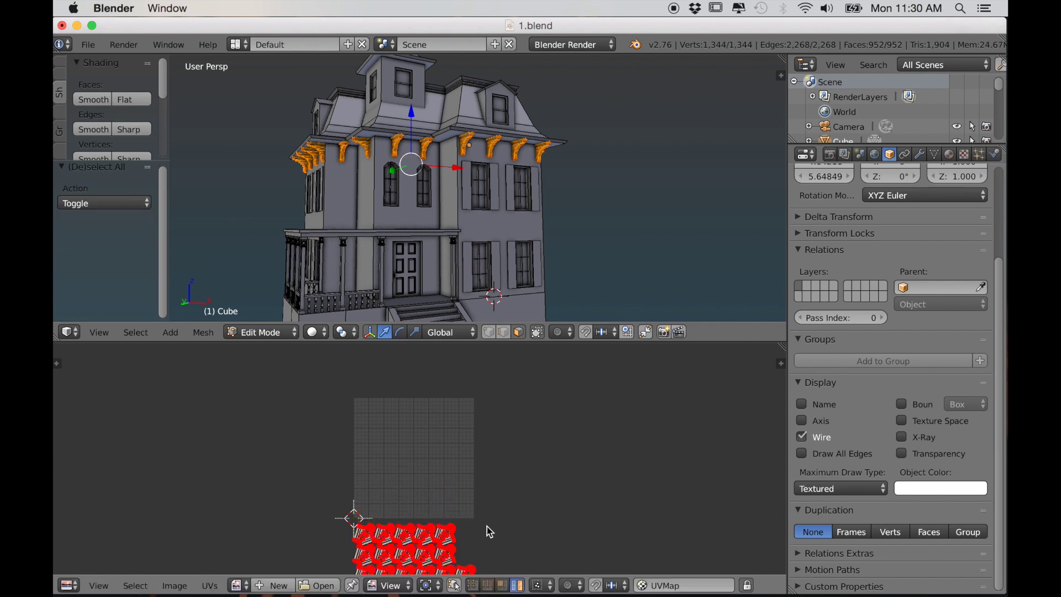
# Step: Leave the brackets and open the window shutters object for editing, with a shutter's lower corner in close view
pyautogui.moveTo(475, 265); pyautogui.dragTo(447, 274, button='middle')
pyautogui.scroll(8, 467, 237)
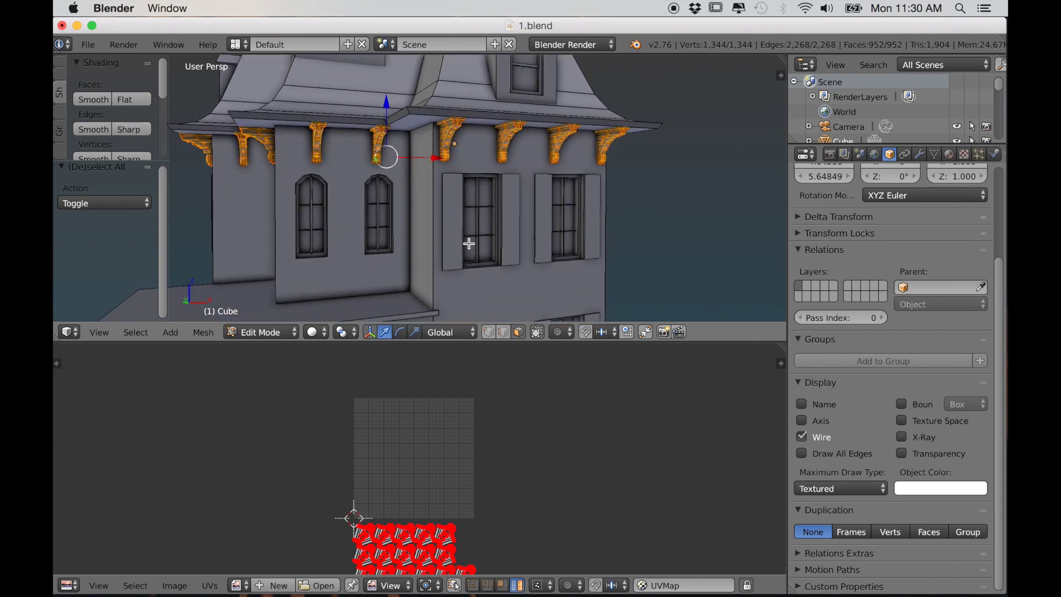
pyautogui.press('Tab')
pyautogui.rightClick(469, 239)
pyautogui.scroll(6, 469, 237)
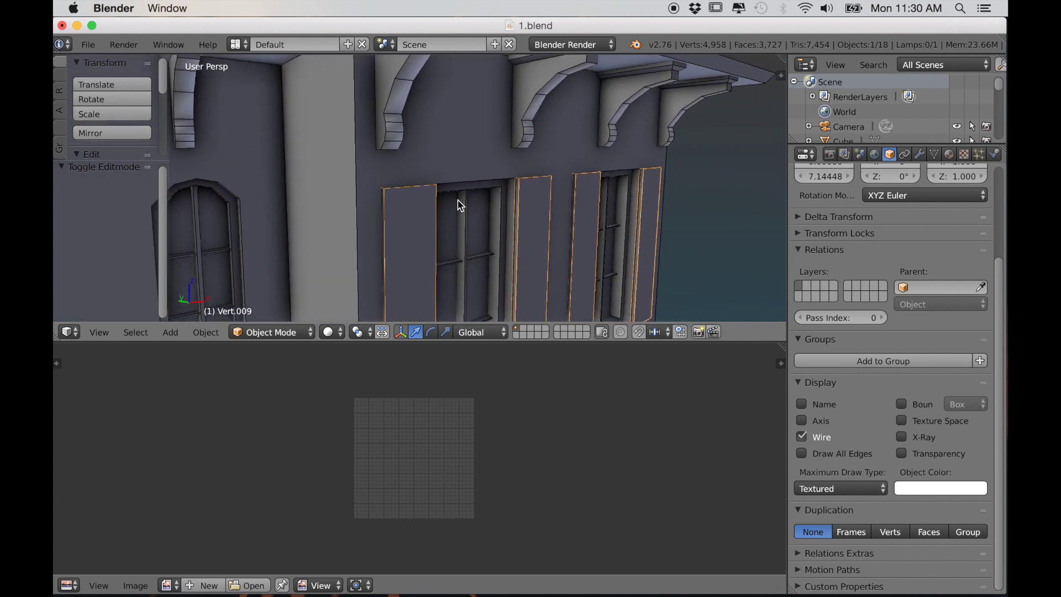
pyautogui.scroll(4, 449, 220)
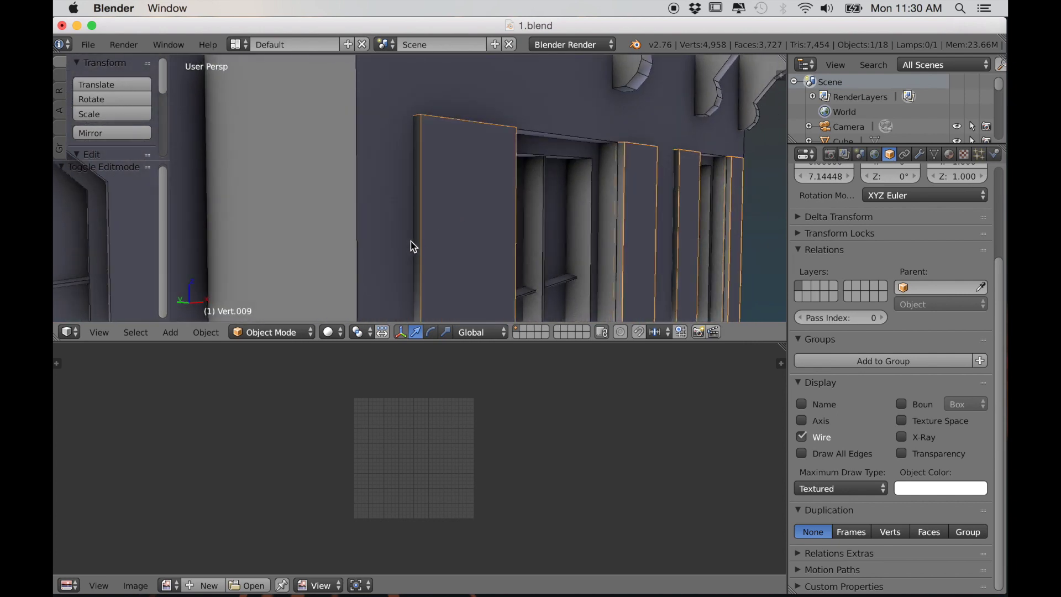
pyautogui.scroll(-2, 422, 208)
pyautogui.moveTo(421, 208); pyautogui.dragTo(422, 175, button='middle')
pyautogui.press('Tab')
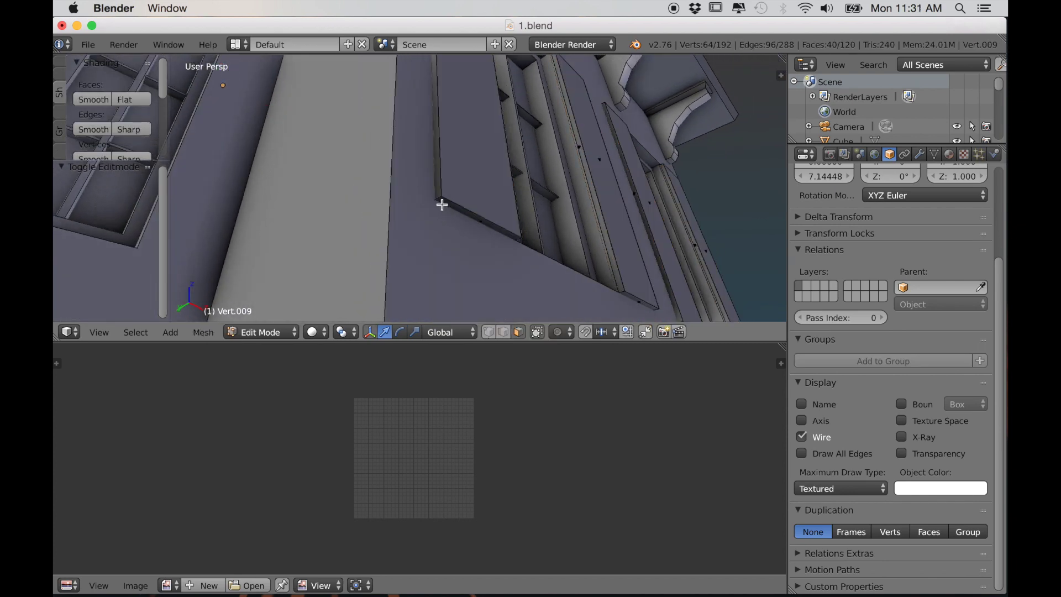
# Step: Select the four short corner edges of one window shutter and enlarge the 3D view over the UV/Image Editor
pyautogui.rightClick(440, 200)
pyautogui.moveTo(439, 202); pyautogui.dragTo(497, 247, button='middle')
pyautogui.moveTo(685, 341); pyautogui.dragTo(684, 574)
pyautogui.moveTo(580, 495); pyautogui.dragTo(533, 459, button='middle')
pyautogui.press('KP_Decimal')
pyautogui.moveTo(469, 388); pyautogui.dragTo(582, 352, button='middle')
pyautogui.keyDown('shift'); pyautogui.rightClick(608, 200); pyautogui.keyUp('shift')
pyautogui.moveTo(608, 200)
pyautogui.mouseDown(button='middle')
pyautogui.moveTo(608, 251)
pyautogui.moveTo(582, 236)
pyautogui.moveTo(596, 216)
pyautogui.mouseUp(button='middle')
pyautogui.keyDown('shift'); pyautogui.rightClick(691, 187); pyautogui.keyUp('shift')
pyautogui.moveTo(690, 187); pyautogui.dragTo(447, 293, button='middle')
# Step: Mark the selected shutter corner edges as seams
pyautogui.hotkey('ctrl', 'e')
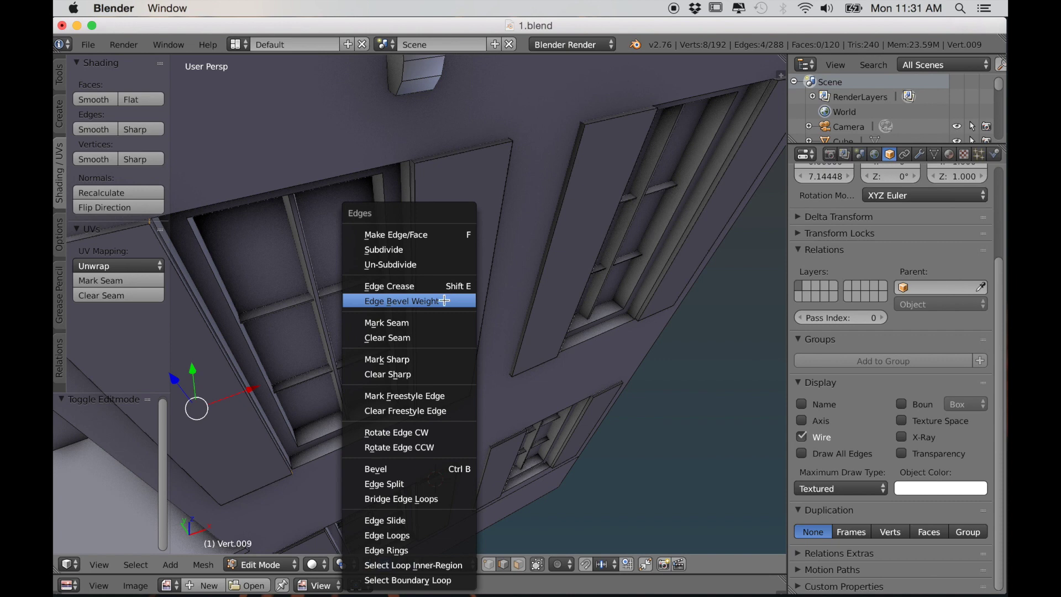
pyautogui.click(432, 321)
pyautogui.moveTo(432, 322); pyautogui.dragTo(438, 314, button='middle')
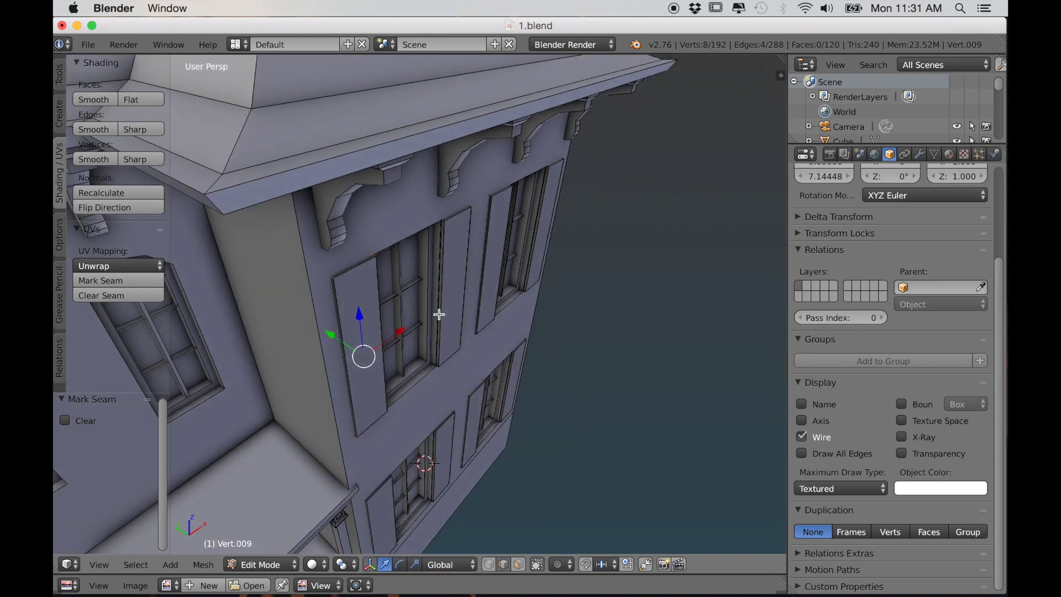
# Step: Extend the selection to all shutter edges of similar length and check it in wireframe shading
pyautogui.click(132, 565)
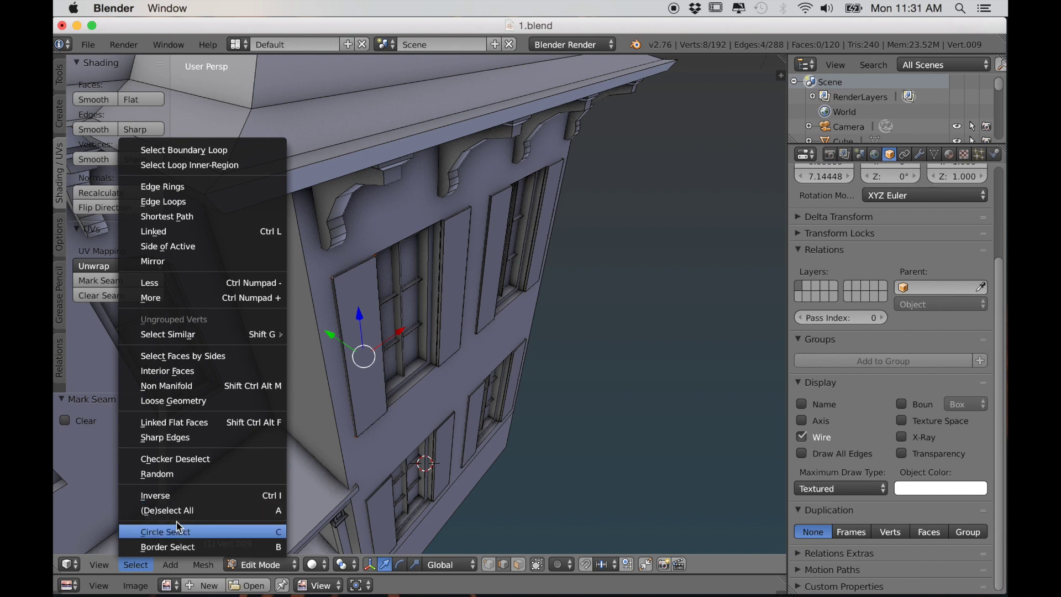
pyautogui.moveTo(225, 343)
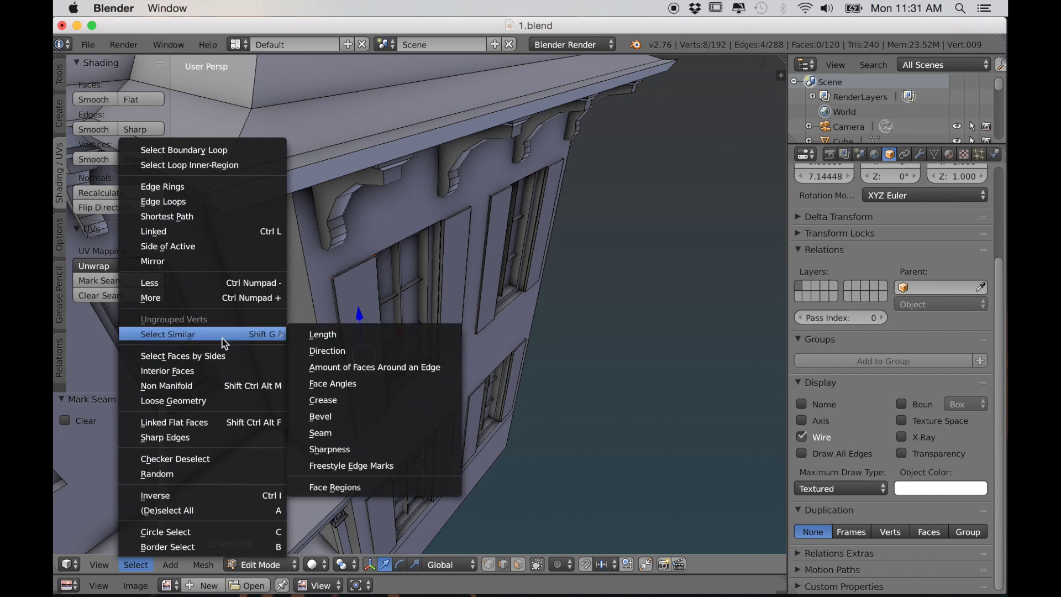
pyautogui.click(319, 334)
pyautogui.moveTo(334, 344); pyautogui.dragTo(378, 495, button='middle')
pyautogui.press('z')
pyautogui.scroll(4, 333, 453)
pyautogui.scroll(1, 382, 493)
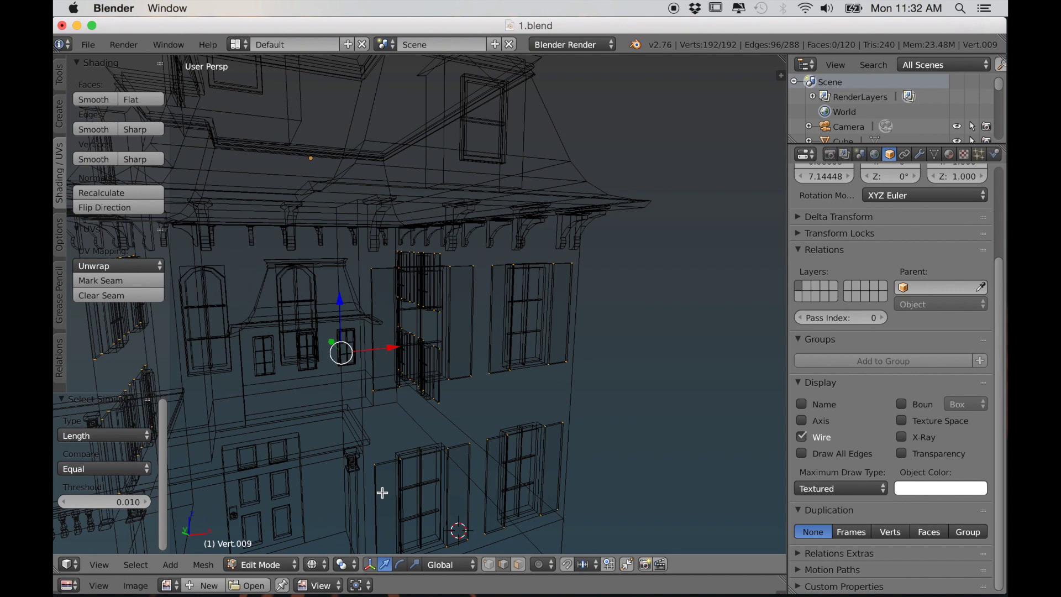
pyautogui.press('z')
# Step: Mark the selected short shutter edges as seams, check the result from further out and clear the selection
pyautogui.scroll(4, 391, 490)
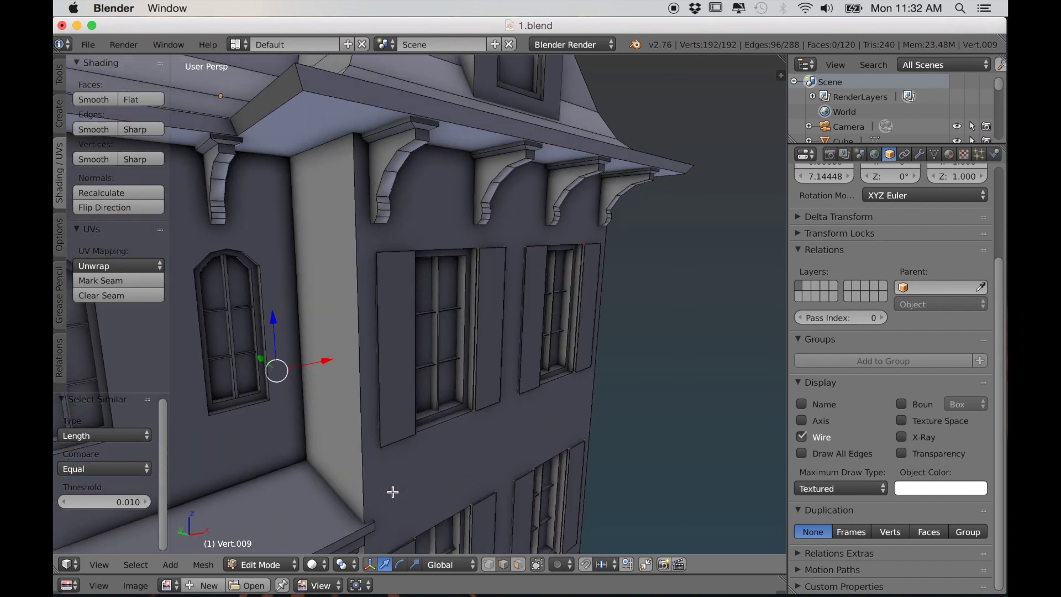
pyautogui.hotkey('ctrl', 'e')
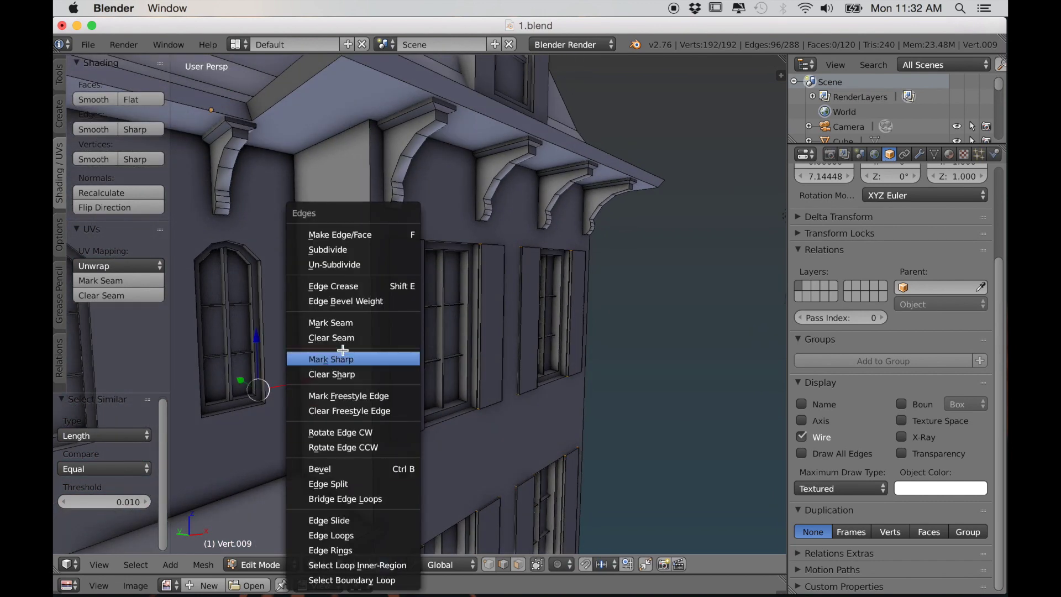
pyautogui.click(348, 325)
pyautogui.scroll(-8, 536, 367)
pyautogui.press('a')
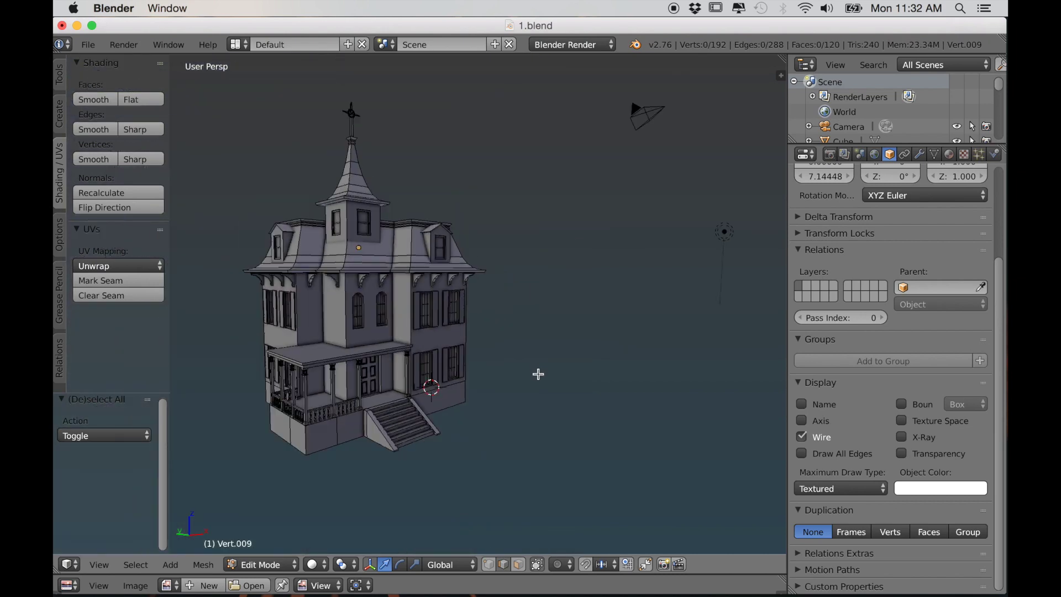
# Step: Unwrap all the shutter geometry with the Angle Based method and bring back the UV/Image Editor to show the layout
pyautogui.moveTo(531, 391); pyautogui.dragTo(508, 391, button='middle')
pyautogui.press('u')
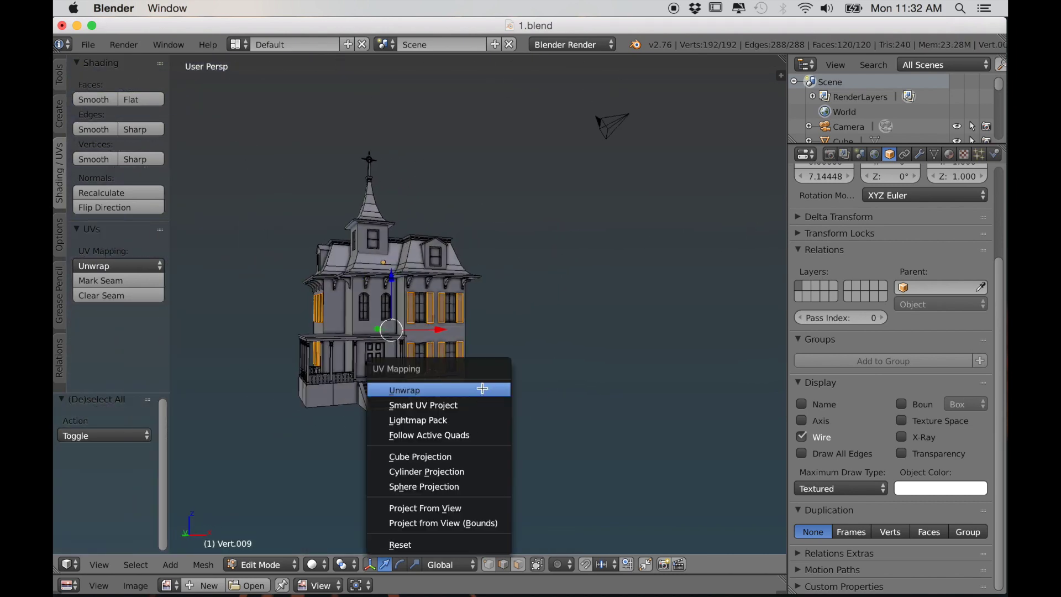
pyautogui.click(483, 389)
pyautogui.moveTo(709, 574); pyautogui.dragTo(709, 291)
pyautogui.scroll(2, 606, 469)
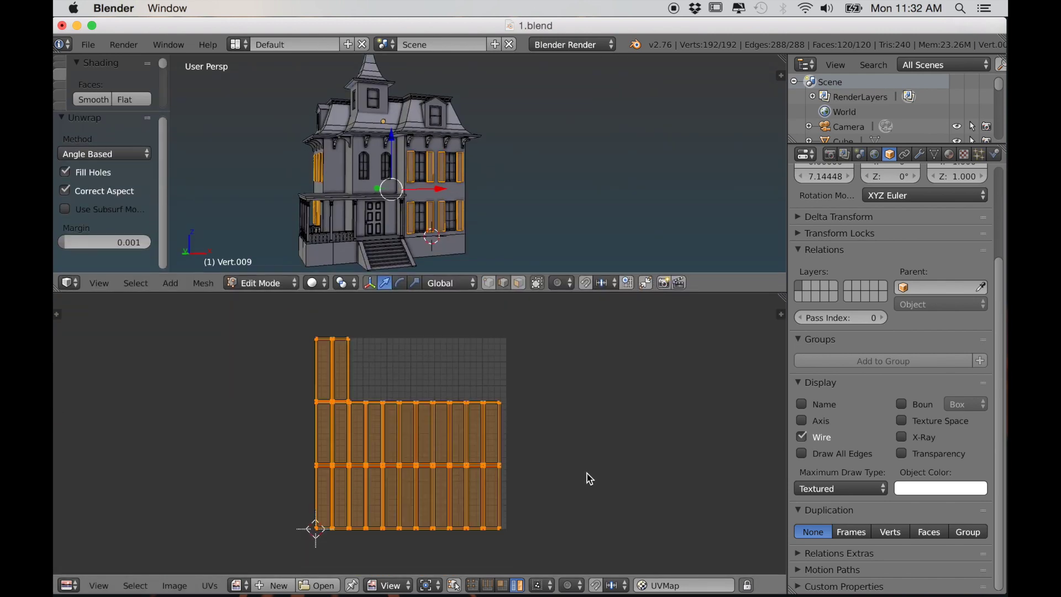
pyautogui.scroll(6, 584, 476)
pyautogui.scroll(-5, 582, 474)
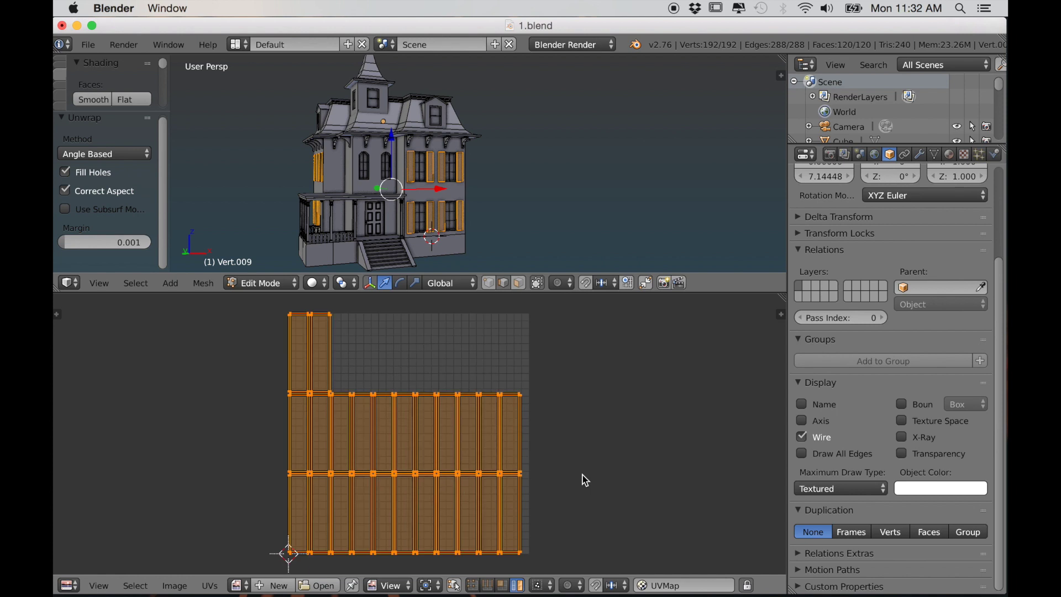
# Step: Move the two leftover shutter UV islands from the top row to the ends of the two lower rows
pyautogui.rightClick(321, 357)
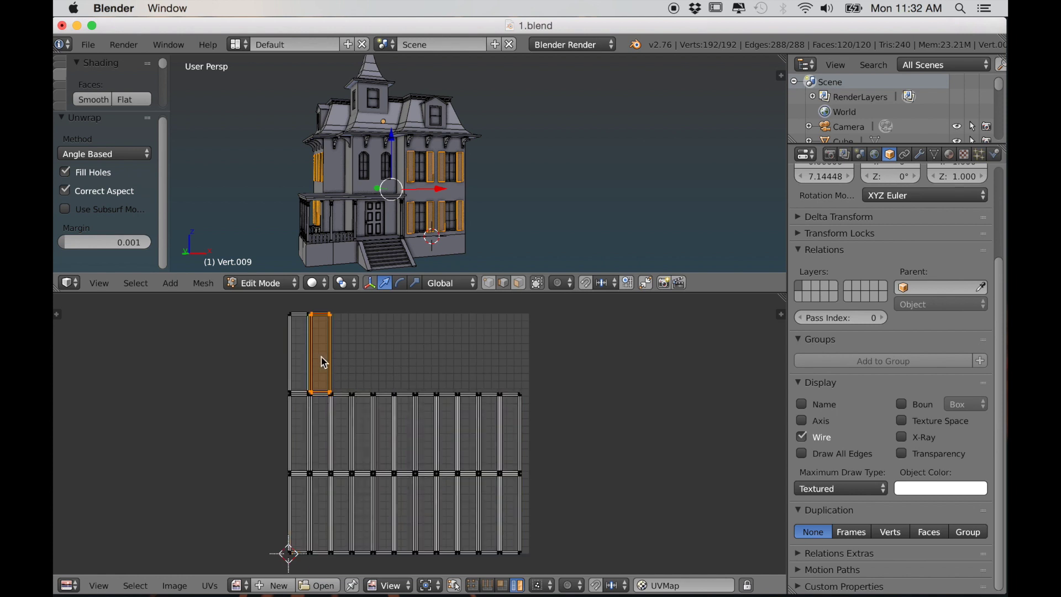
pyautogui.press('g')
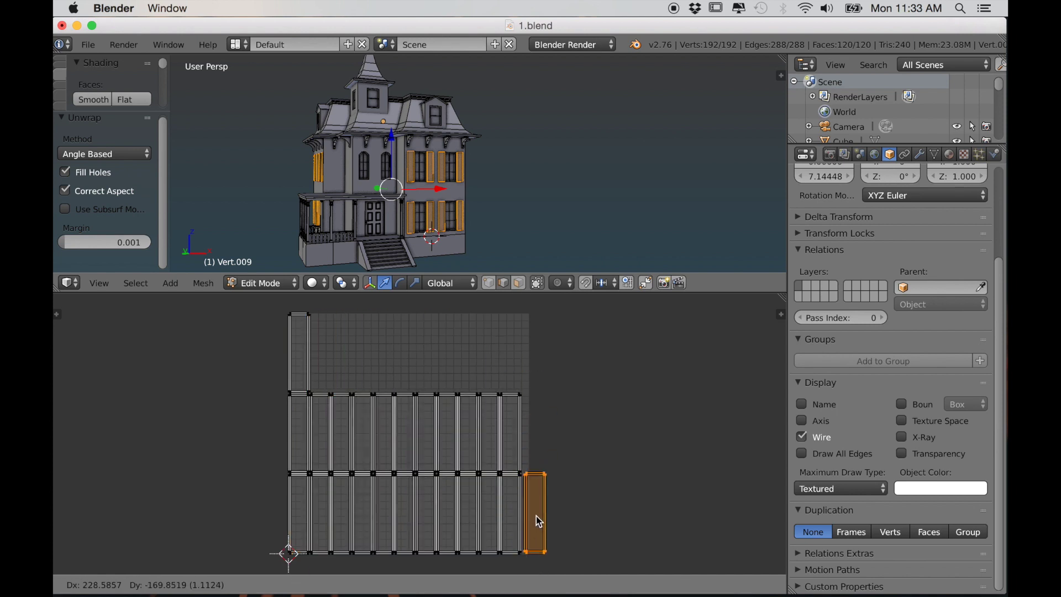
pyautogui.click(537, 517)
pyautogui.rightClick(305, 355)
pyautogui.press('g')
pyautogui.click(543, 432)
# Step: Nudge the lower relocated shutter island into line with the bottom row of UV islands
pyautogui.scroll(2, 562, 489)
pyautogui.moveTo(562, 489); pyautogui.dragTo(501, 416, button='middle')
pyautogui.scroll(3, 497, 451)
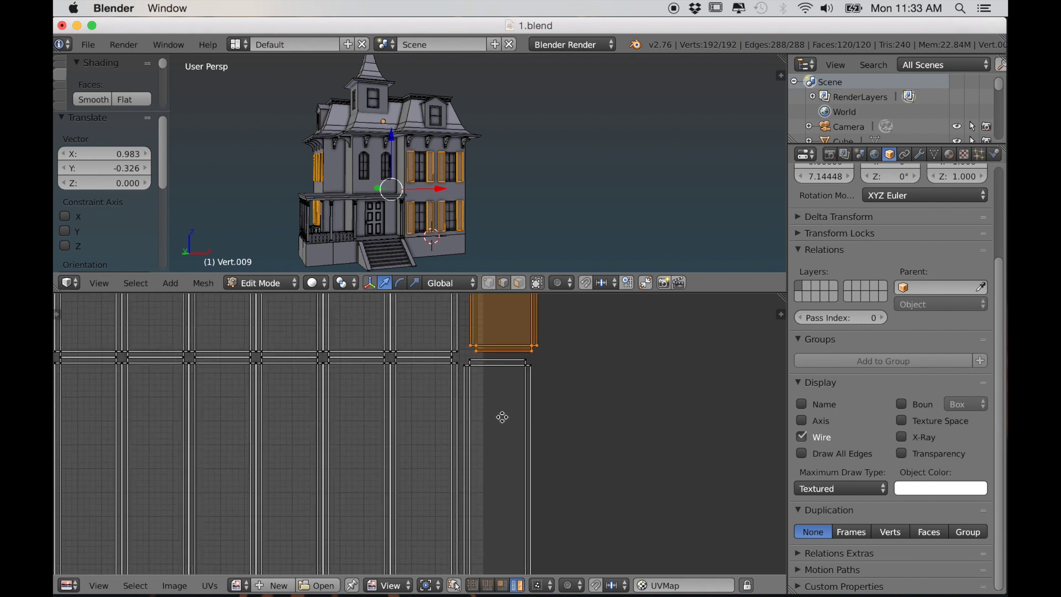
pyautogui.scroll(2, 501, 417)
pyautogui.rightClick(544, 442)
pyautogui.press('g')
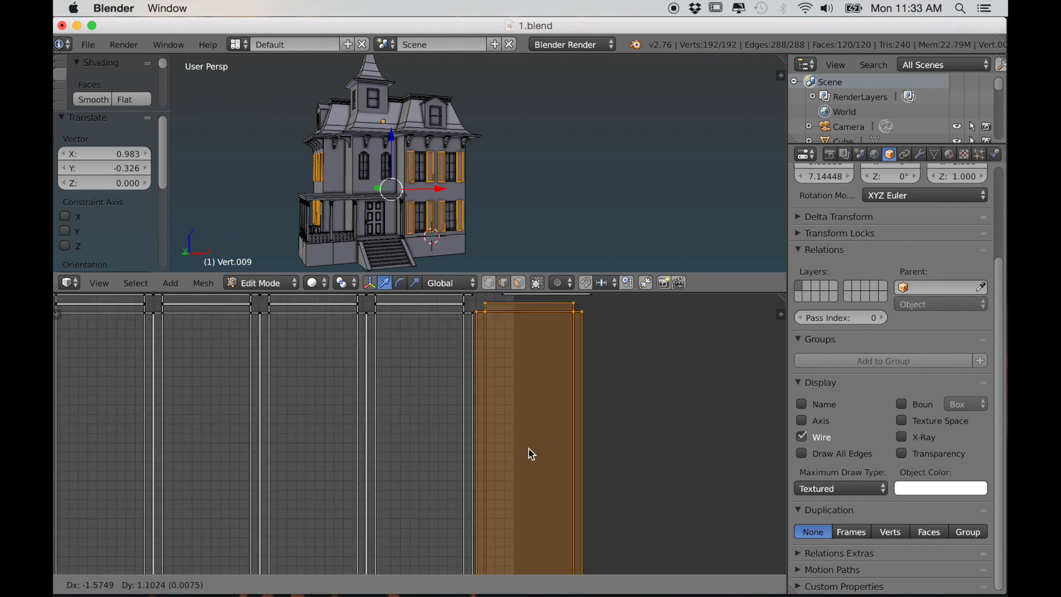
pyautogui.click(530, 455)
pyautogui.scroll(-3, 539, 417)
# Step: Nudge the upper relocated shutter island into line with the second row, directly above the lower one
pyautogui.moveTo(539, 417); pyautogui.dragTo(531, 487, button='middle')
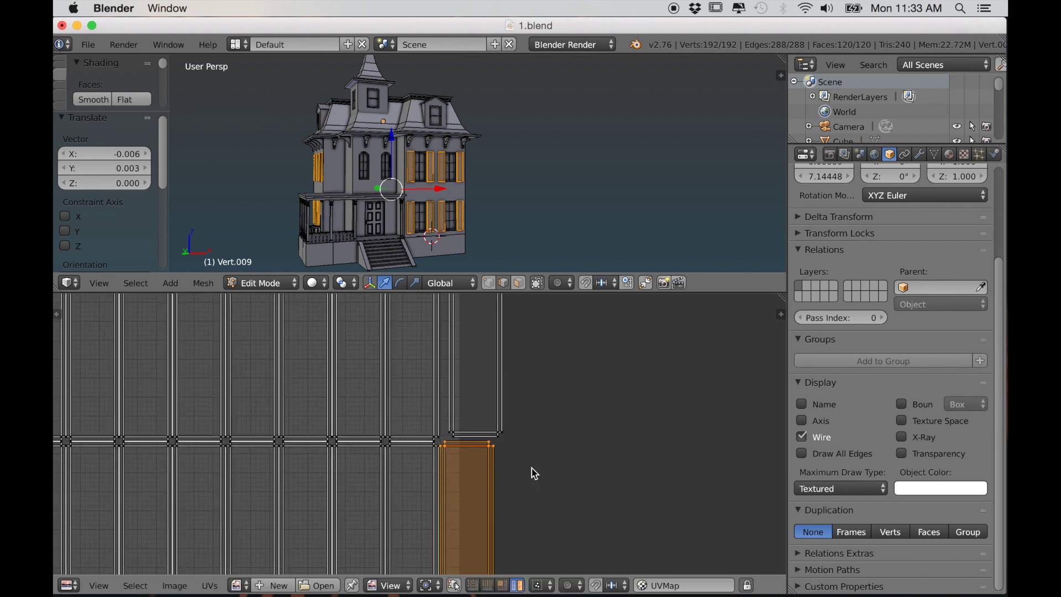
pyautogui.rightClick(509, 417)
pyautogui.scroll(7, 568, 491)
pyautogui.moveTo(608, 484); pyautogui.dragTo(566, 475, button='middle')
pyautogui.press('g')
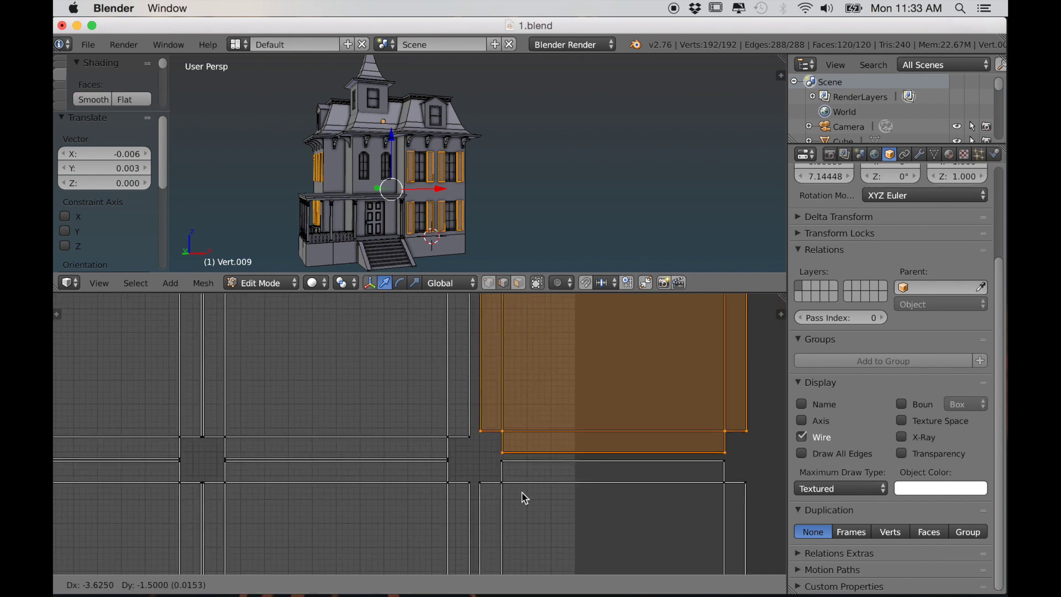
pyautogui.click(522, 497)
pyautogui.scroll(-6, 527, 486)
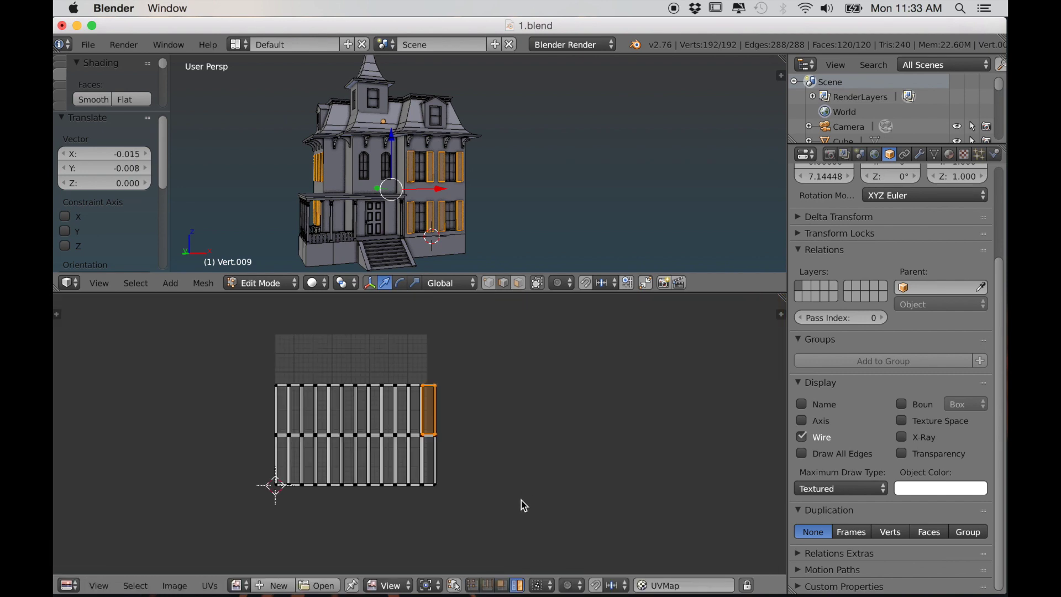
# Step: Select all shutter UV islands and move them straight up along the Y axis
pyautogui.press('a')
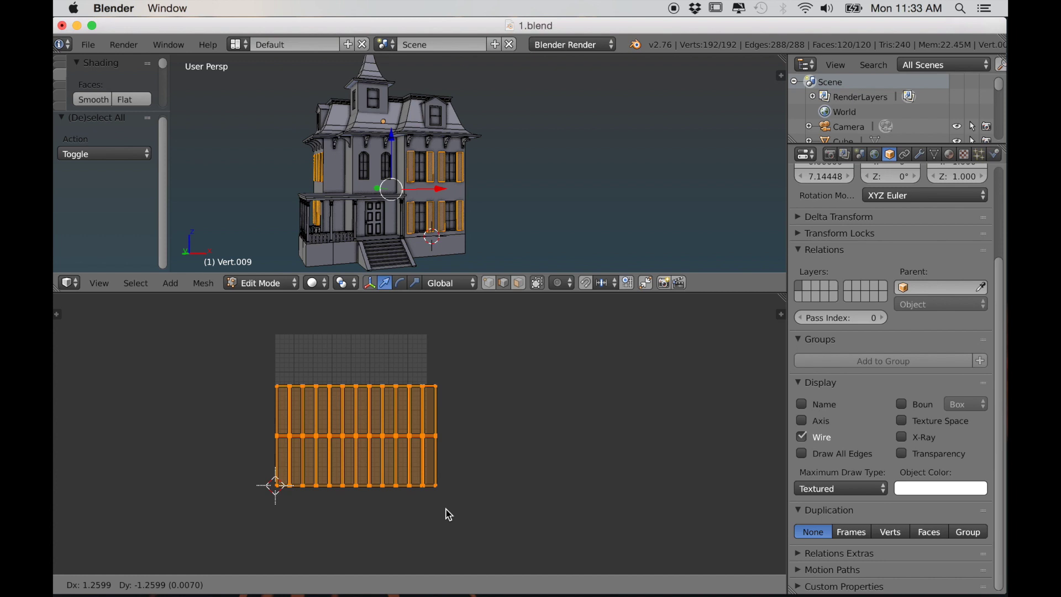
pyautogui.click(423, 391)
pyautogui.scroll(-2, 424, 391)
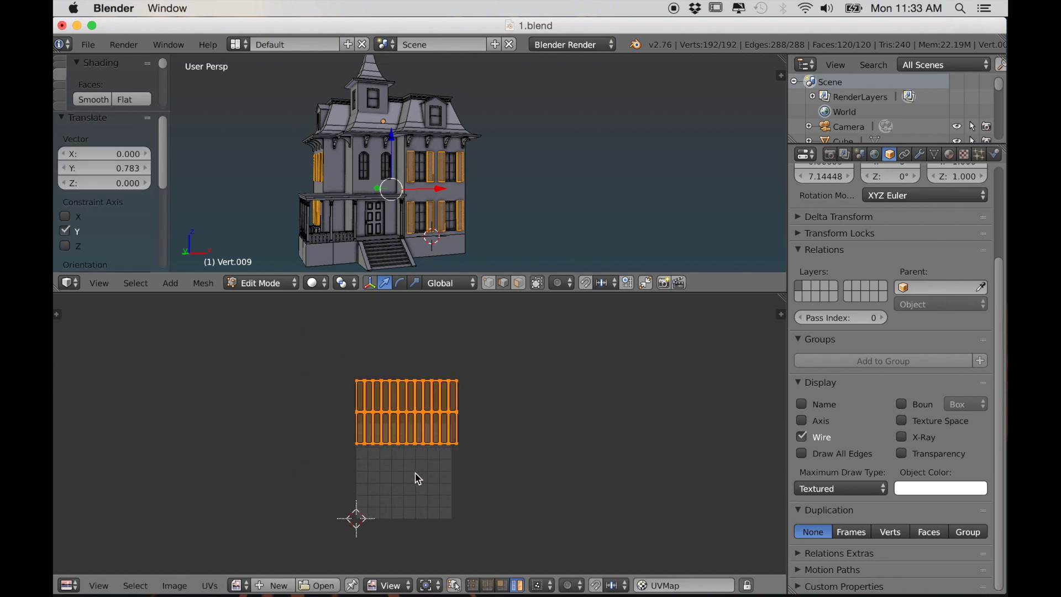
pyautogui.press('g')
pyautogui.press('y')
pyautogui.click(417, 423)
# Step: Leave the shutters, enlarge the 3D view over the UV/Image Editor and open the house walls object for editing
pyautogui.moveTo(397, 232)
pyautogui.mouseDown(button='middle')
pyautogui.moveTo(353, 226)
pyautogui.moveTo(403, 226)
pyautogui.moveTo(392, 227)
pyautogui.mouseUp(button='middle')
pyautogui.press('Tab')
pyautogui.moveTo(556, 291); pyautogui.dragTo(564, 576)
pyautogui.scroll(4, 389, 442)
pyautogui.moveTo(390, 441); pyautogui.dragTo(439, 406, button='middle')
pyautogui.rightClick(498, 308)
pyautogui.keyDown('shift'); pyautogui.moveTo(499, 308); pyautogui.dragTo(511, 386, button='middle'); pyautogui.keyUp('shift')
pyautogui.press('Tab')
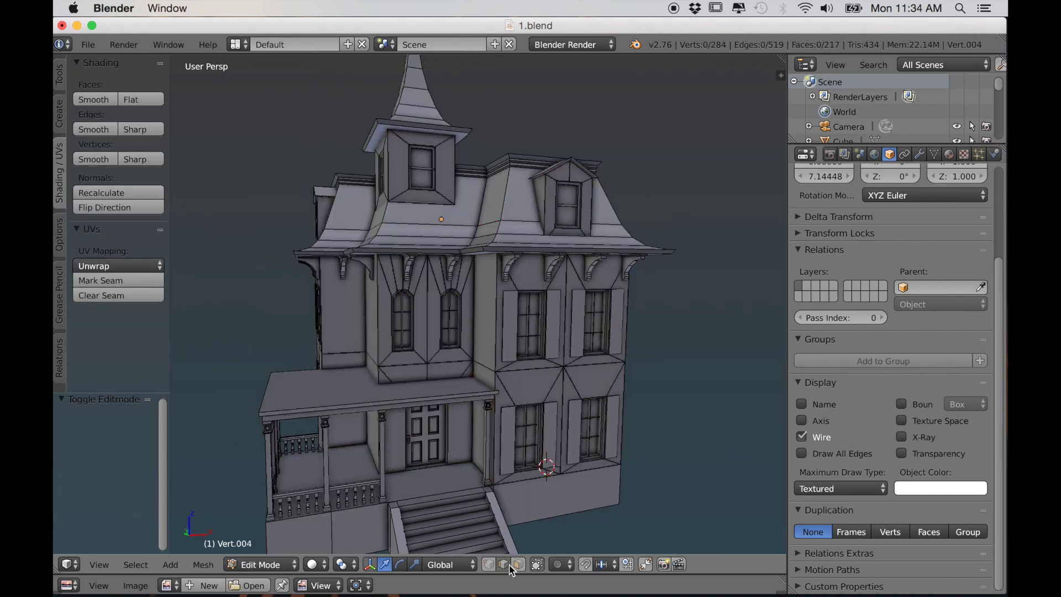
# Step: Select the vertical wall corner edges of the front wing and around the side and rear of the house
pyautogui.moveTo(505, 445); pyautogui.dragTo(488, 360, button='middle')
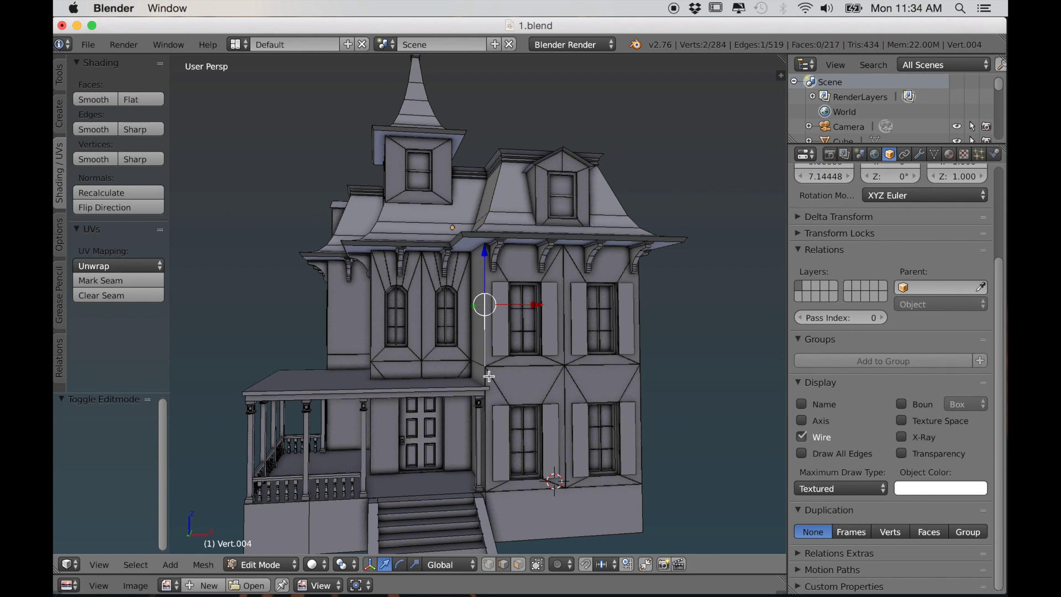
pyautogui.moveTo(568, 409); pyautogui.dragTo(437, 380, button='middle')
pyautogui.keyDown('shift'); pyautogui.rightClick(525, 396); pyautogui.keyUp('shift')
pyautogui.keyDown('shift'); pyautogui.rightClick(526, 362); pyautogui.keyUp('shift')
pyautogui.scroll(-3, 567, 386)
pyautogui.scroll(3, 500, 392)
pyautogui.moveTo(509, 409); pyautogui.dragTo(396, 392, button='middle')
pyautogui.keyDown('shift'); pyautogui.rightClick(375, 315); pyautogui.keyUp('shift')
pyautogui.moveTo(374, 315); pyautogui.dragTo(408, 417, button='middle')
pyautogui.scroll(3, 408, 418)
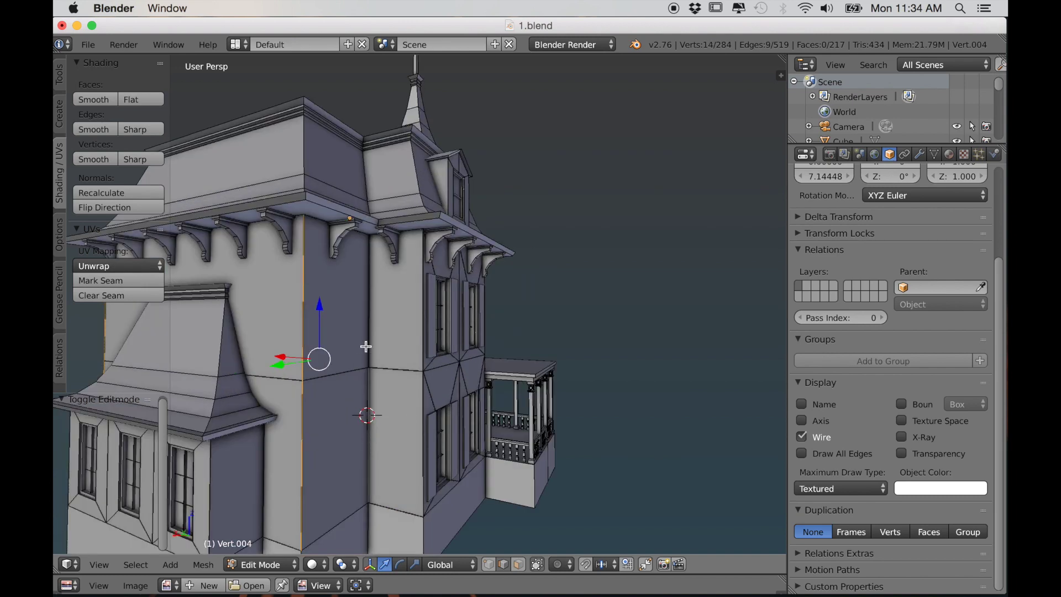
pyautogui.keyDown('shift'); pyautogui.rightClick(429, 404); pyautogui.keyUp('shift')
# Step: Add the remaining vertical wall corner edges above the porch and beside the arched windows to the selection
pyautogui.scroll(-4, 459, 439)
pyautogui.moveTo(459, 439)
pyautogui.mouseDown(button='middle')
pyautogui.moveTo(379, 445)
pyautogui.moveTo(467, 447)
pyautogui.mouseUp(button='middle')
pyautogui.scroll(4, 480, 449)
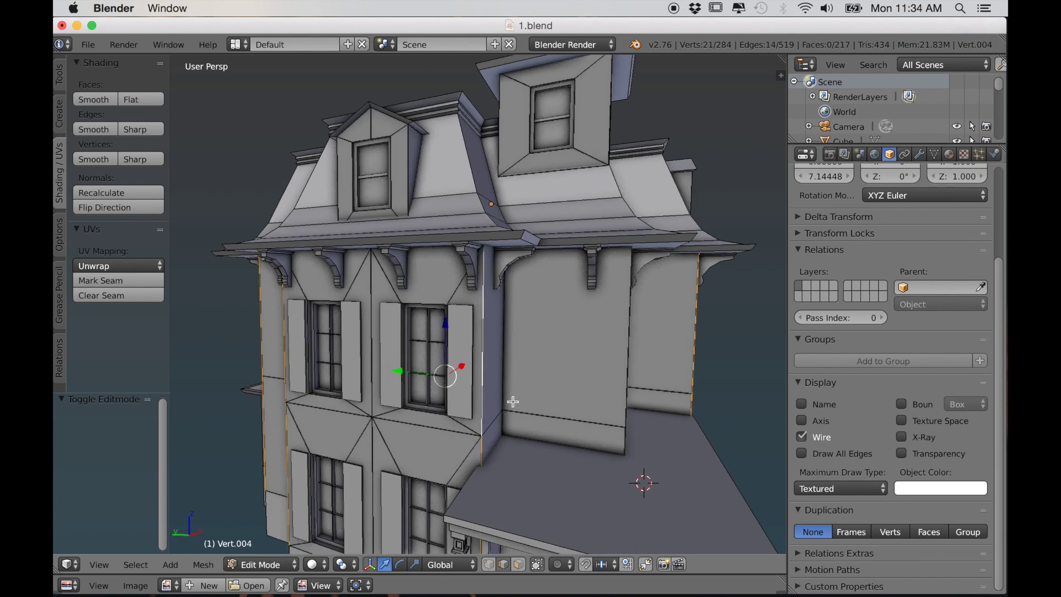
pyautogui.moveTo(513, 401); pyautogui.dragTo(488, 394, button='middle')
pyautogui.scroll(2, 489, 395)
pyautogui.keyDown('shift'); pyautogui.rightClick(599, 466); pyautogui.keyUp('shift')
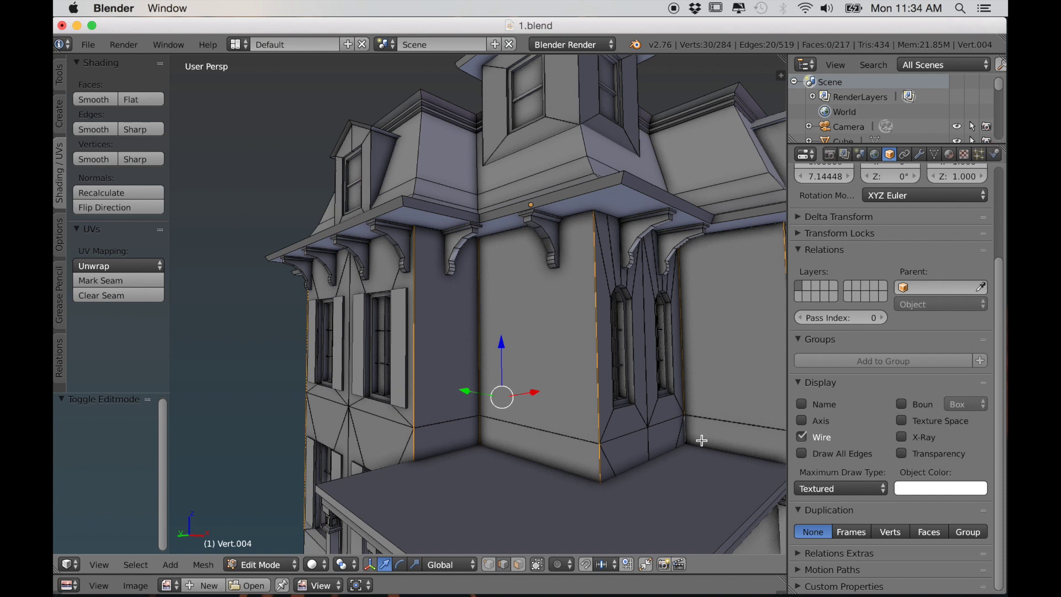
# Step: Mark the selected wall corner edges as seams, clear the selection and check the seams on the front walls
pyautogui.scroll(-5, 702, 440)
pyautogui.moveTo(674, 445); pyautogui.dragTo(664, 445, button='middle')
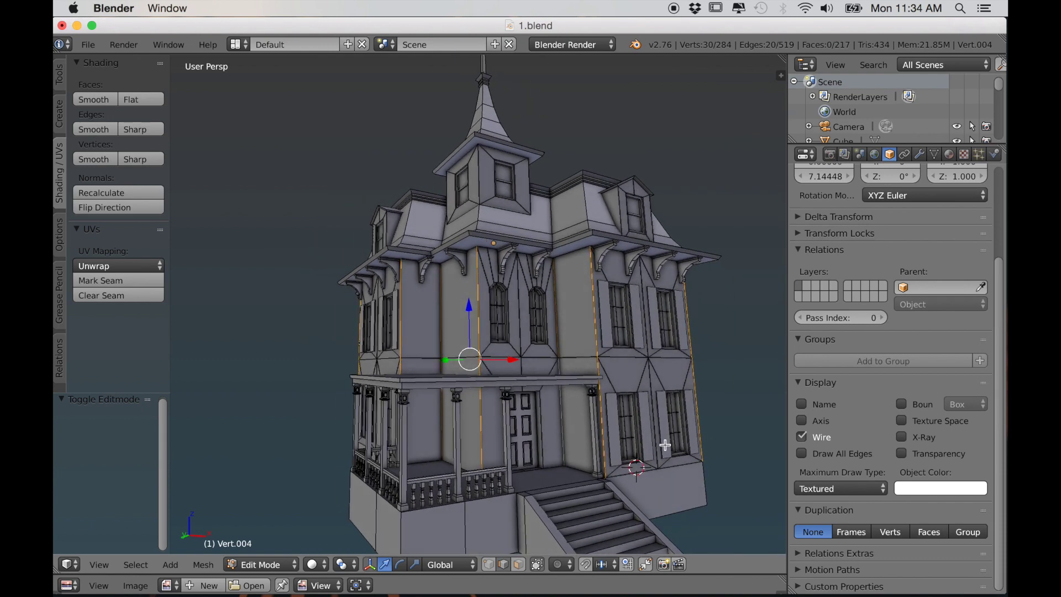
pyautogui.hotkey('ctrl', 'e')
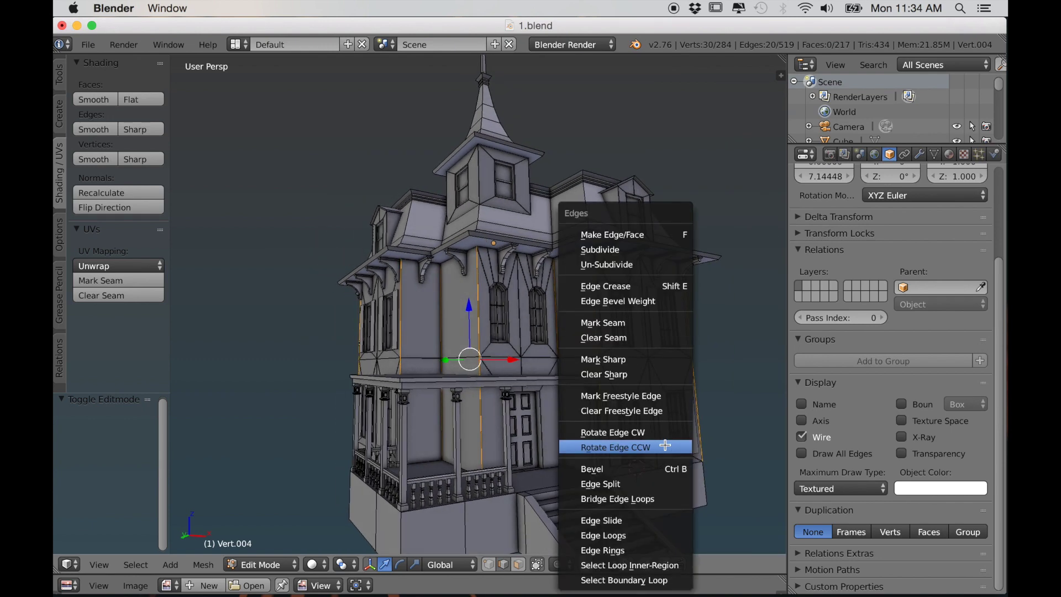
pyautogui.click(623, 327)
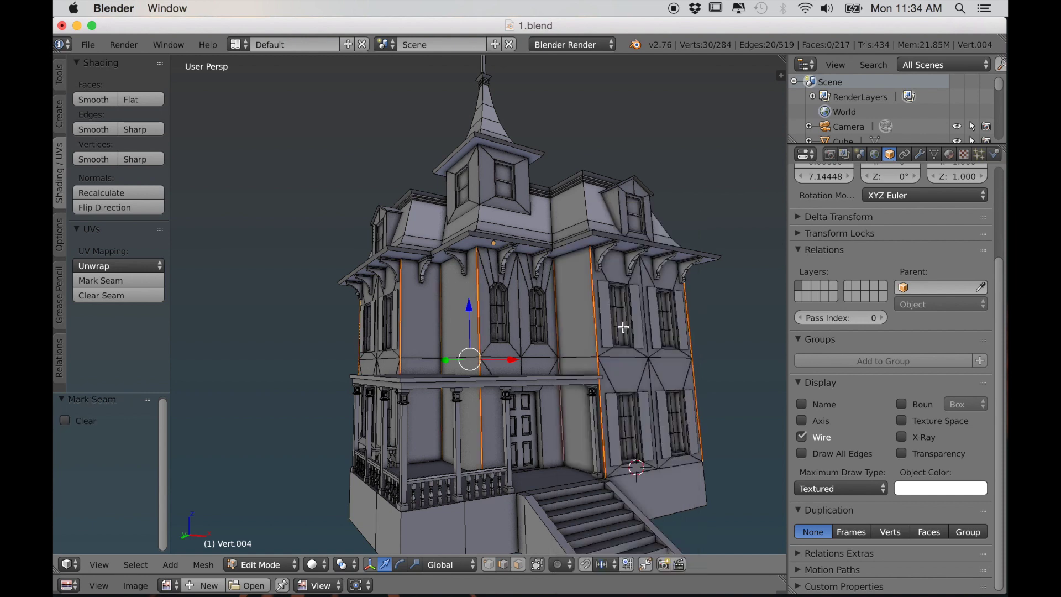
pyautogui.scroll(2, 622, 351)
pyautogui.moveTo(622, 351); pyautogui.dragTo(592, 388, button='middle')
pyautogui.scroll(2, 620, 372)
pyautogui.scroll(-4, 614, 376)
pyautogui.scroll(2, 593, 388)
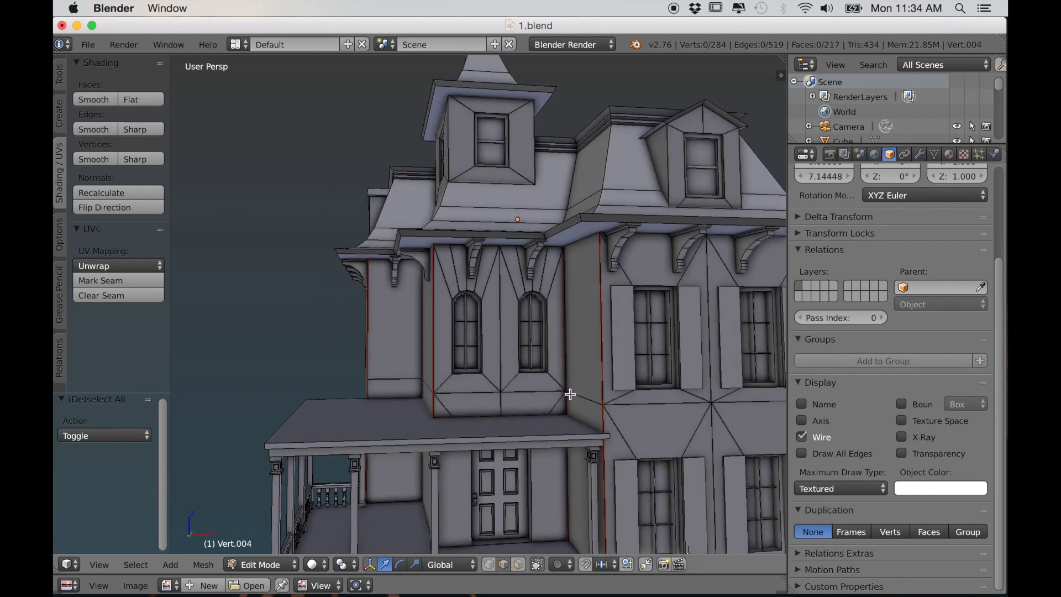
# Step: Leave the walls and open the window frames object for editing
pyautogui.press('Tab')
pyautogui.scroll(-6, 652, 334)
pyautogui.moveTo(450, 429); pyautogui.dragTo(705, 443, button='middle')
pyautogui.scroll(4, 705, 443)
pyautogui.moveTo(607, 455); pyautogui.dragTo(615, 458, button='middle')
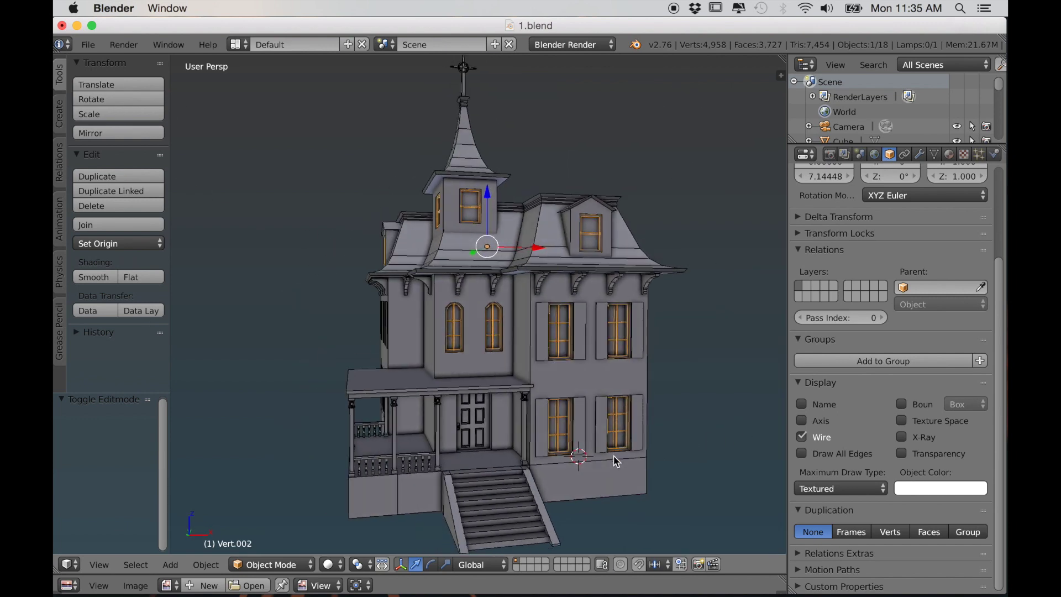
pyautogui.press('Tab')
pyautogui.moveTo(462, 471); pyautogui.dragTo(508, 461, button='middle')
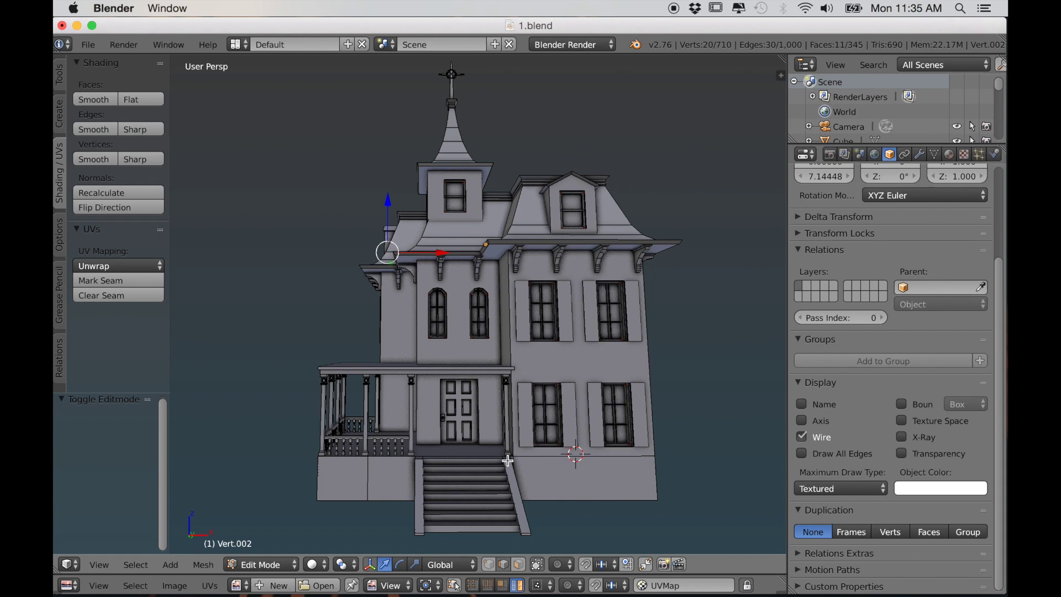
# Step: Restore the UV/Image Editor below the 3D view, unwrap all the window frame geometry and select all its UV islands
pyautogui.moveTo(699, 573); pyautogui.dragTo(638, 367)
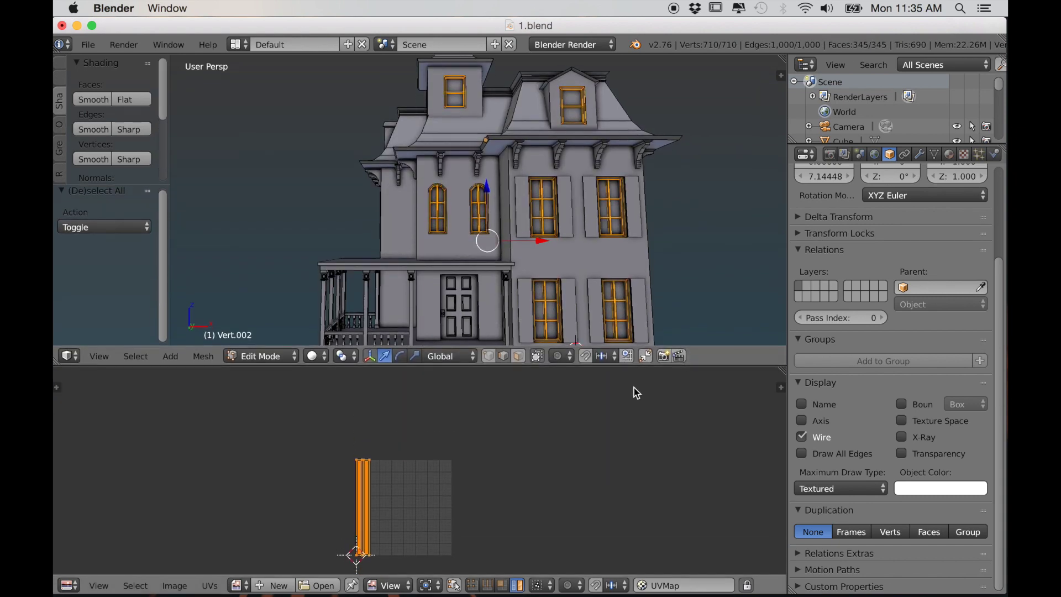
pyautogui.press('u')
pyautogui.click(506, 291)
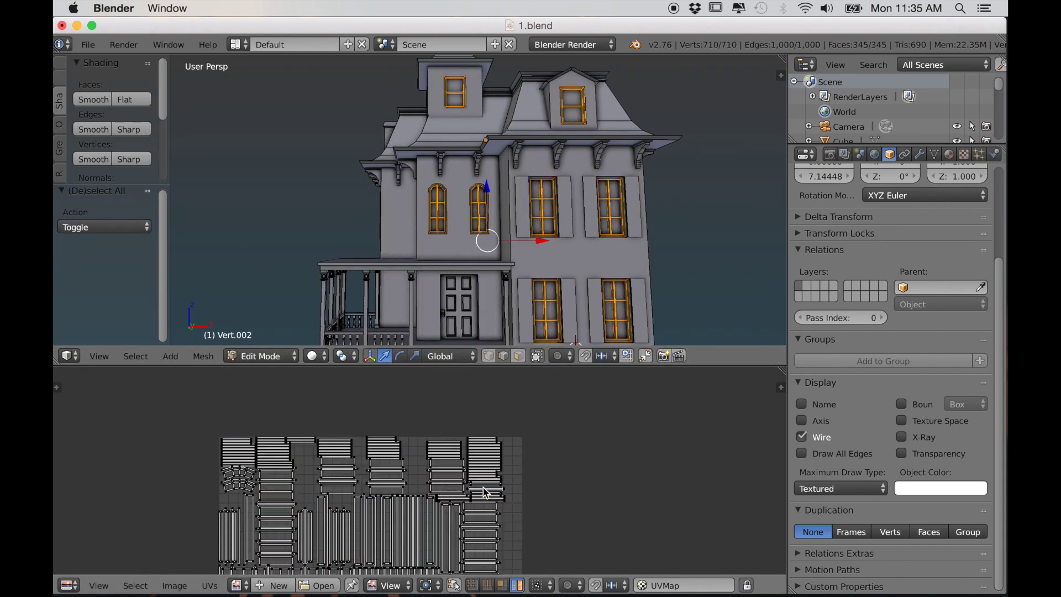
pyautogui.scroll(3, 497, 405)
pyautogui.scroll(-2, 497, 404)
pyautogui.scroll(-3, 462, 467)
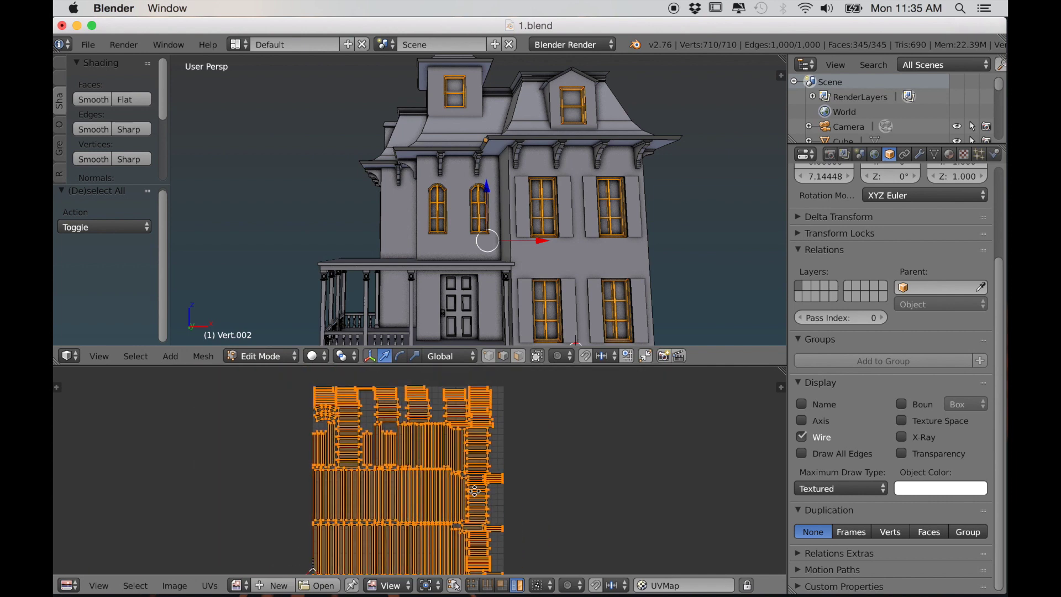
pyautogui.moveTo(491, 477); pyautogui.dragTo(490, 475, button='middle')
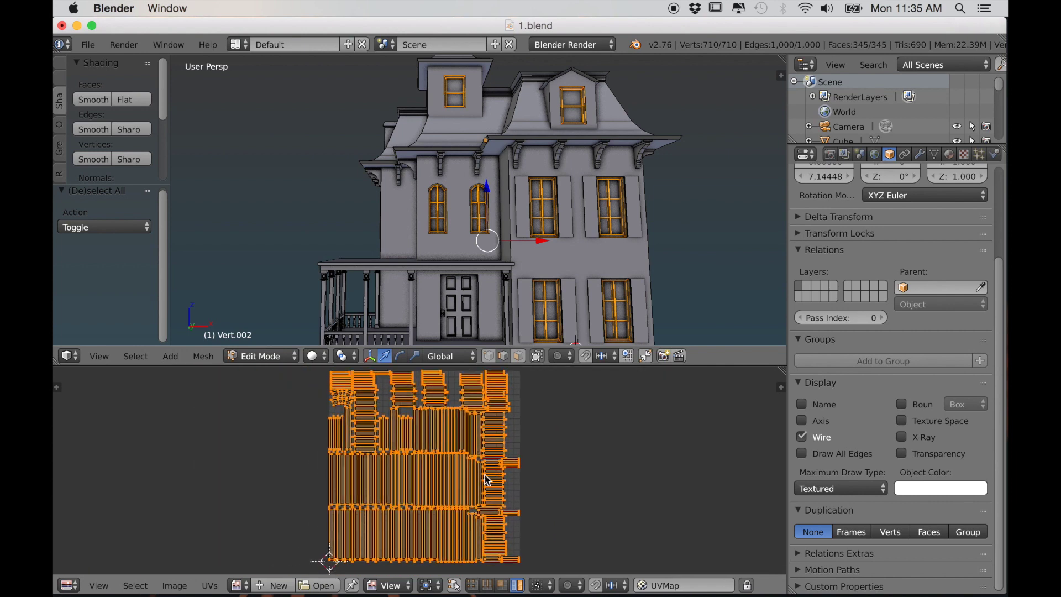
# Step: Pack the window frame UV islands with rotation enabled and a 0.001 margin, and inspect the packed layout
pyautogui.click(210, 586)
pyautogui.click(260, 442)
pyautogui.scroll(2, 267, 462)
pyautogui.moveTo(397, 347); pyautogui.dragTo(371, 362, button='middle')
pyautogui.scroll(-3, 422, 517)
pyautogui.moveTo(431, 533); pyautogui.dragTo(439, 470, button='middle')
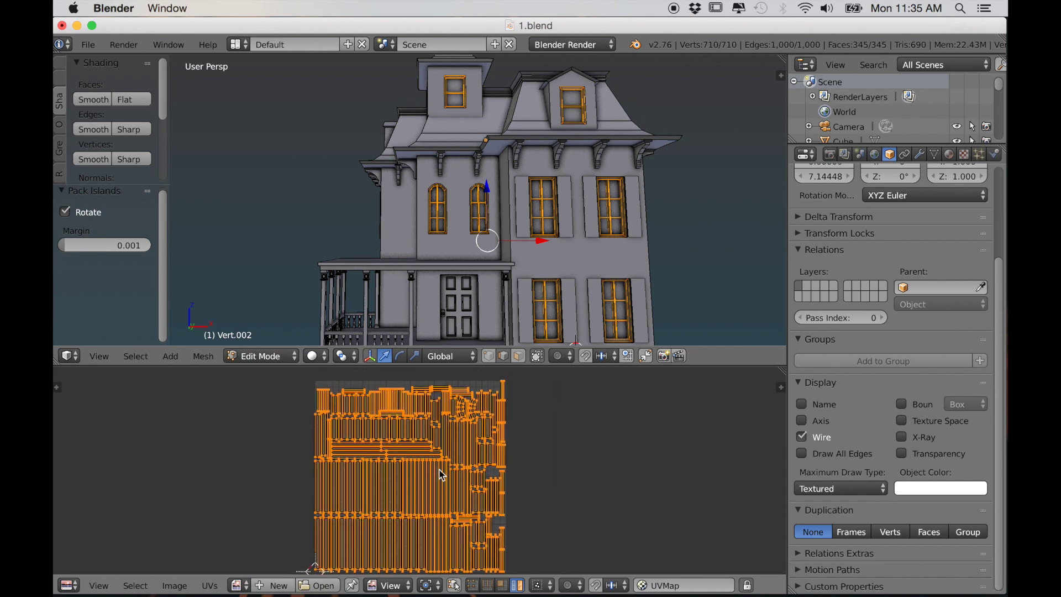
pyautogui.scroll(4, 423, 505)
pyautogui.scroll(-8, 423, 505)
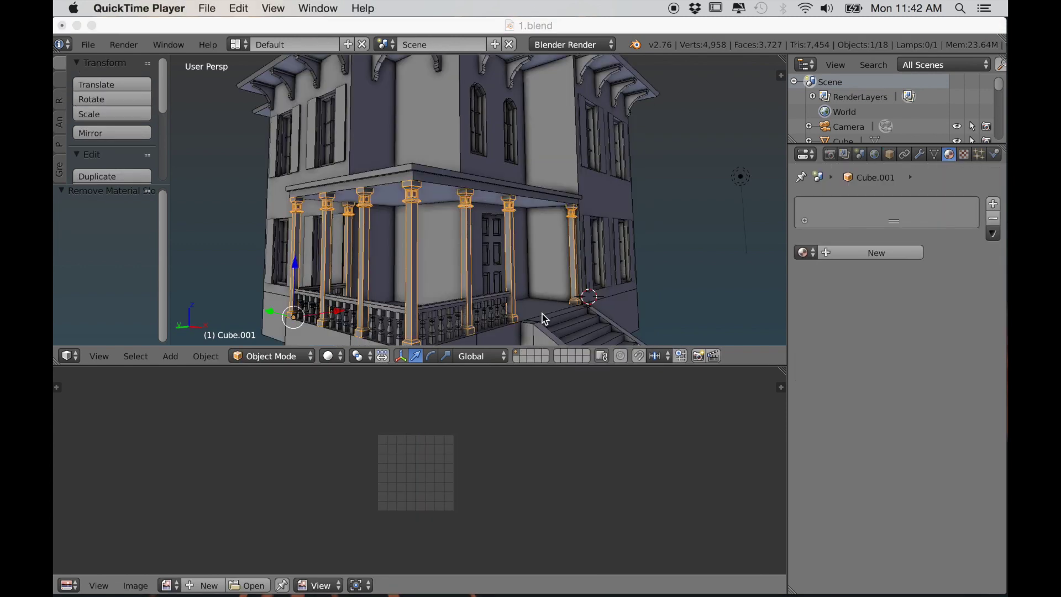
# Step: Return to Blender, enlarge the 3D view over the UV/Image Editor and select the window shutters object
pyautogui.click(634, 32)
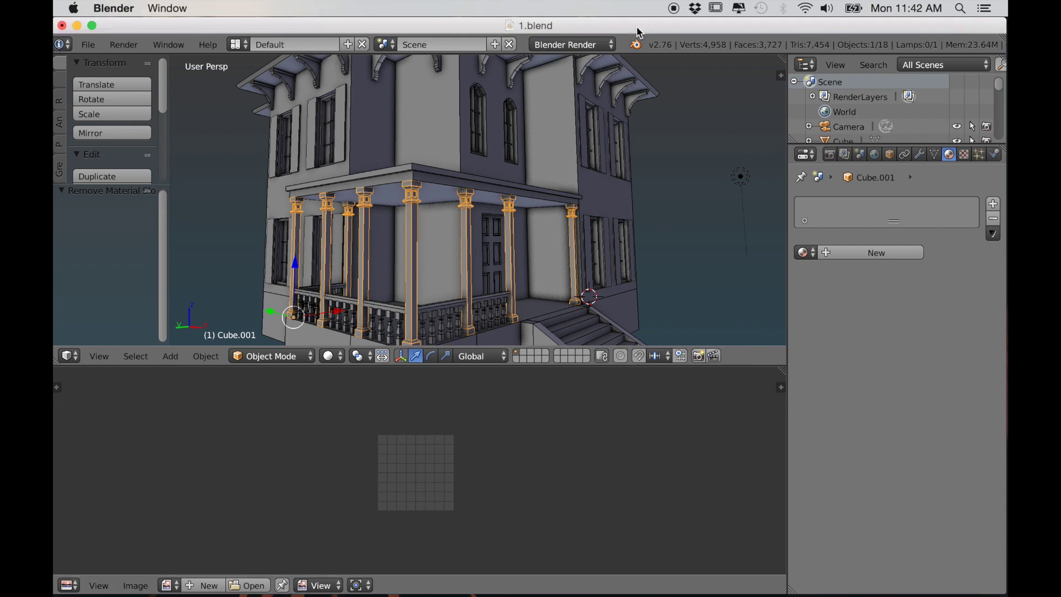
pyautogui.moveTo(729, 367); pyautogui.dragTo(752, 590)
pyautogui.scroll(-1, 515, 409)
pyautogui.moveTo(514, 409); pyautogui.dragTo(506, 260, button='middle')
pyautogui.rightClick(508, 251)
# Step: Give the shutters a new material and set its diffuse colour to a muted green
pyautogui.click(860, 253)
pyautogui.click(827, 432)
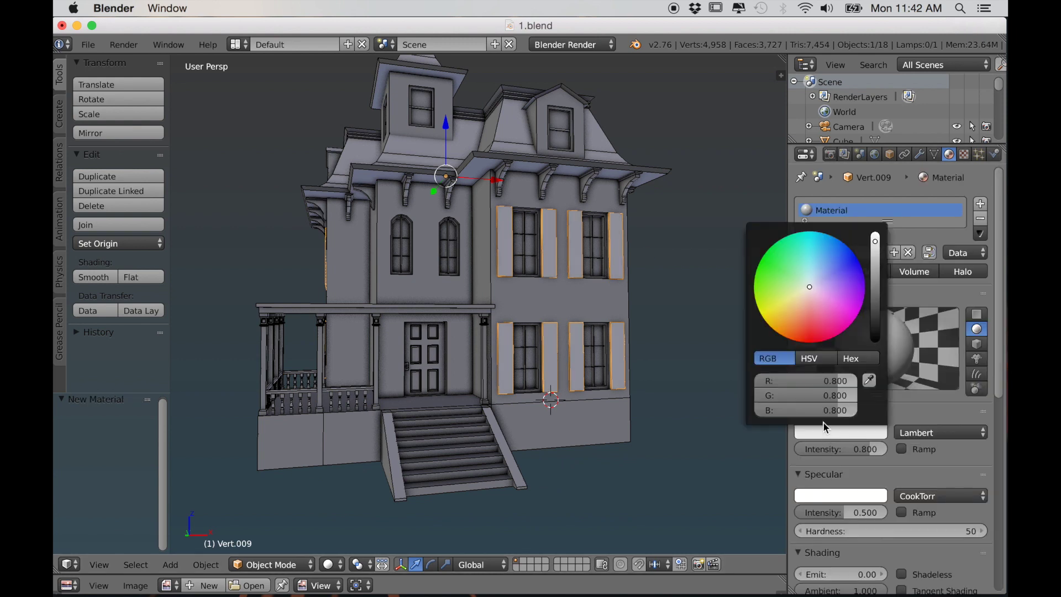
pyautogui.moveTo(875, 244); pyautogui.dragTo(874, 270)
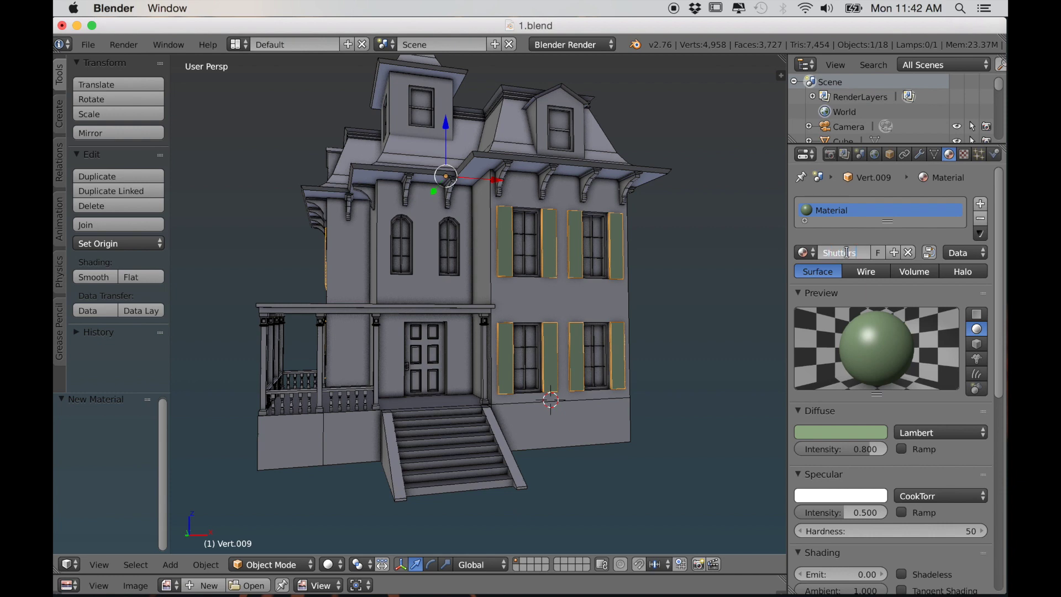
# Step: Give the porch pillars a new material named Porch Pillars and set its diffuse colour to dark red
pyautogui.press('a')
pyautogui.scroll(-3, 606, 309)
pyautogui.moveTo(604, 310)
pyautogui.mouseDown(button='middle')
pyautogui.moveTo(553, 315)
pyautogui.moveTo(615, 312)
pyautogui.mouseUp(button='middle')
pyautogui.scroll(4, 546, 385)
pyautogui.moveTo(545, 385); pyautogui.dragTo(476, 396, button='middle')
pyautogui.scroll(-3, 475, 395)
pyautogui.moveTo(431, 426); pyautogui.dragTo(444, 425, button='middle')
pyautogui.scroll(2, 382, 399)
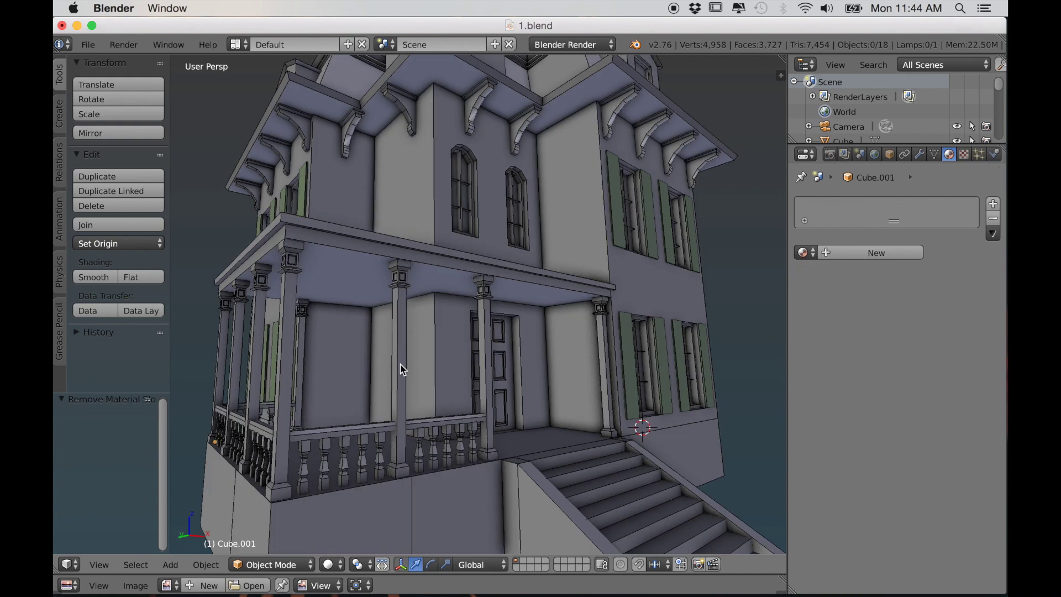
pyautogui.rightClick(403, 367)
pyautogui.click(876, 251)
pyautogui.scroll(2, 634, 337)
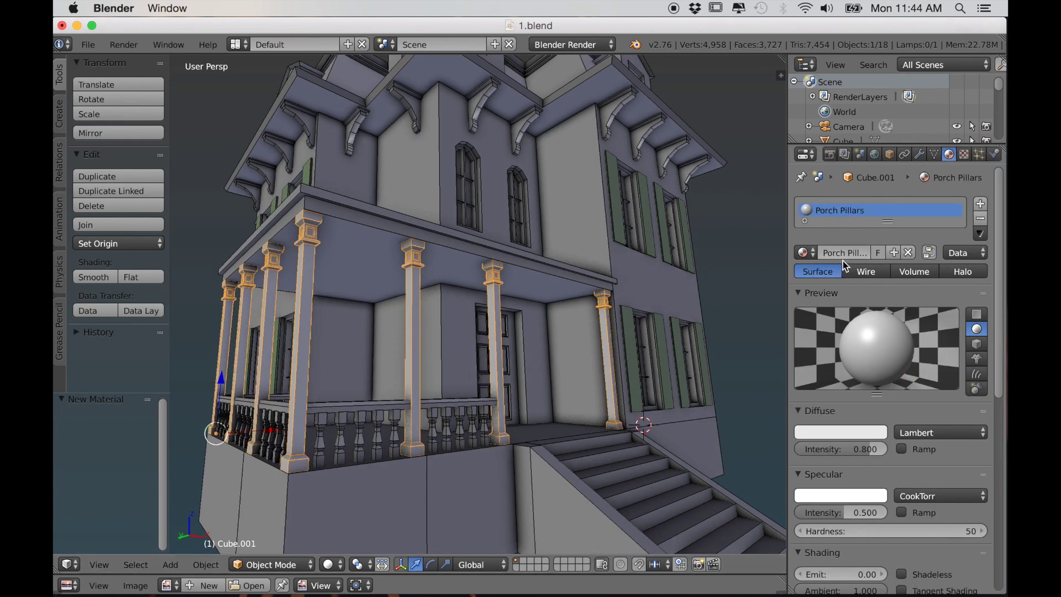
pyautogui.click(840, 432)
pyautogui.click(807, 327)
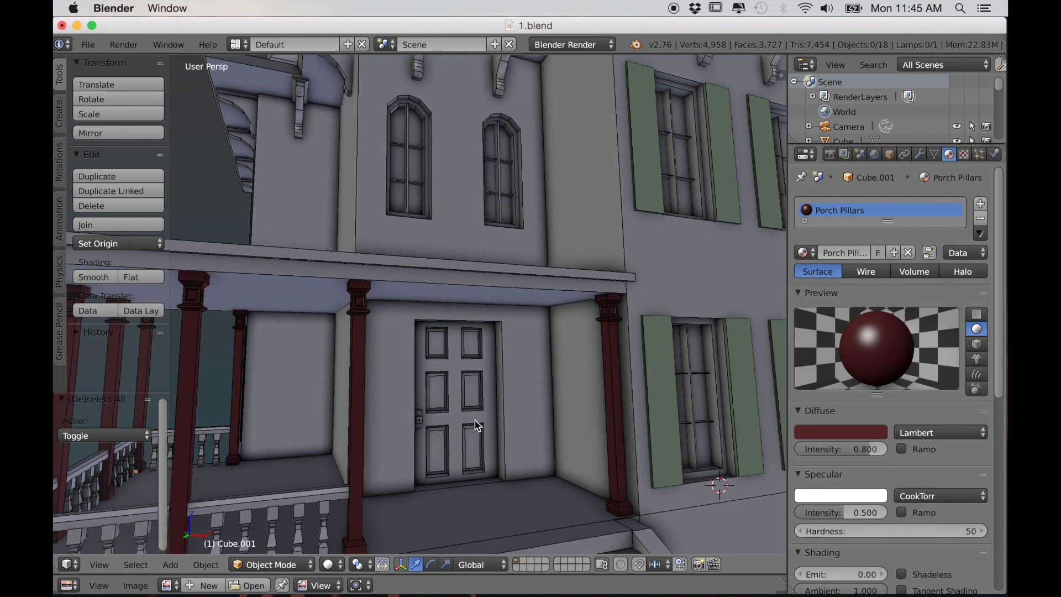
# Step: Give the porch balusters a new material named Pillars_Small and the roof brackets a new material named Roof Support
pyautogui.rightClick(341, 419)
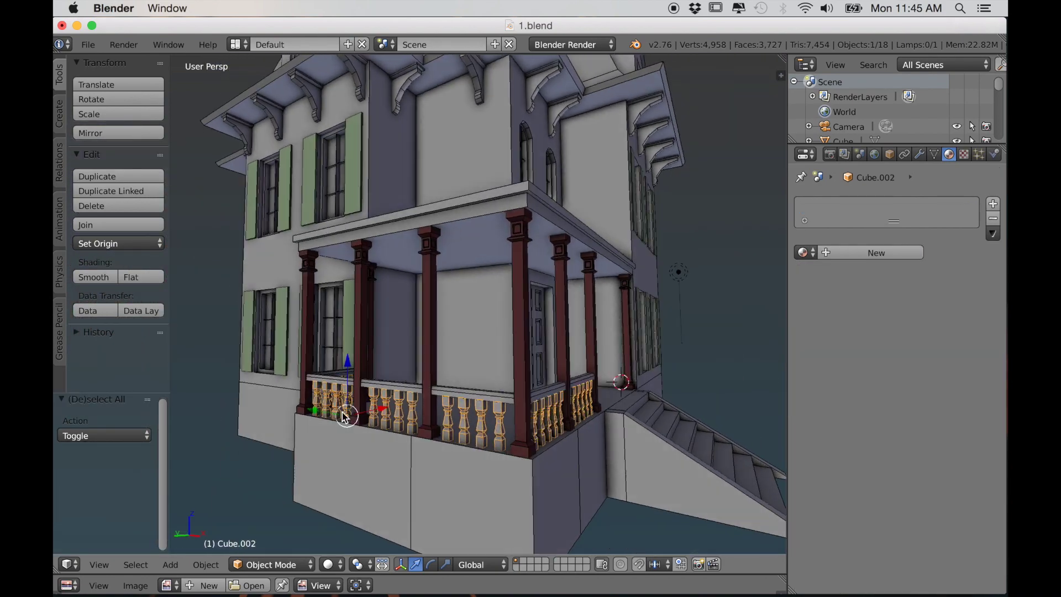
pyautogui.moveTo(343, 414); pyautogui.dragTo(485, 315, button='middle')
pyautogui.click(840, 251)
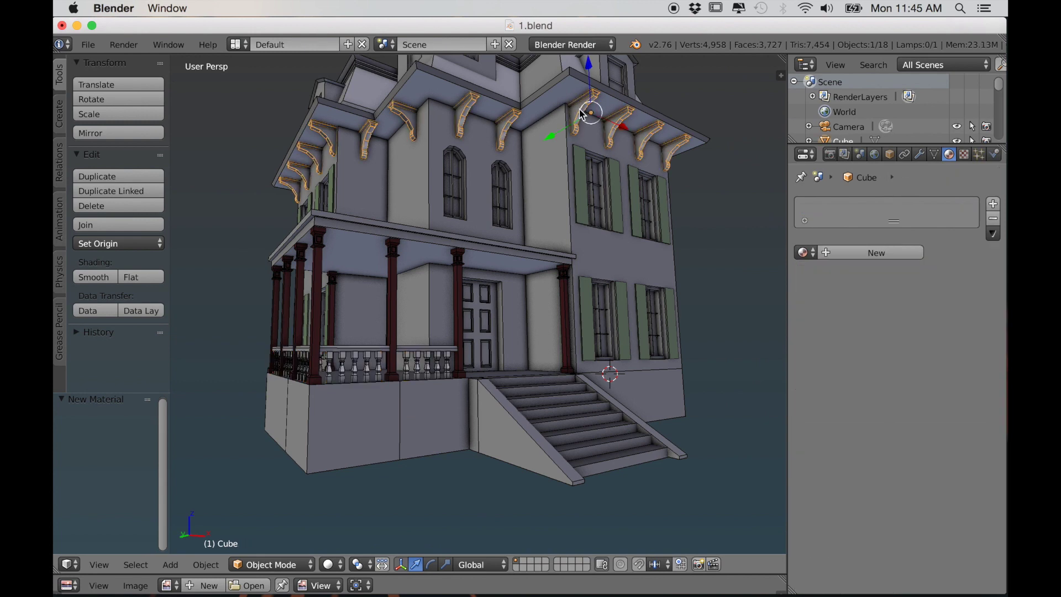
pyautogui.click(876, 249)
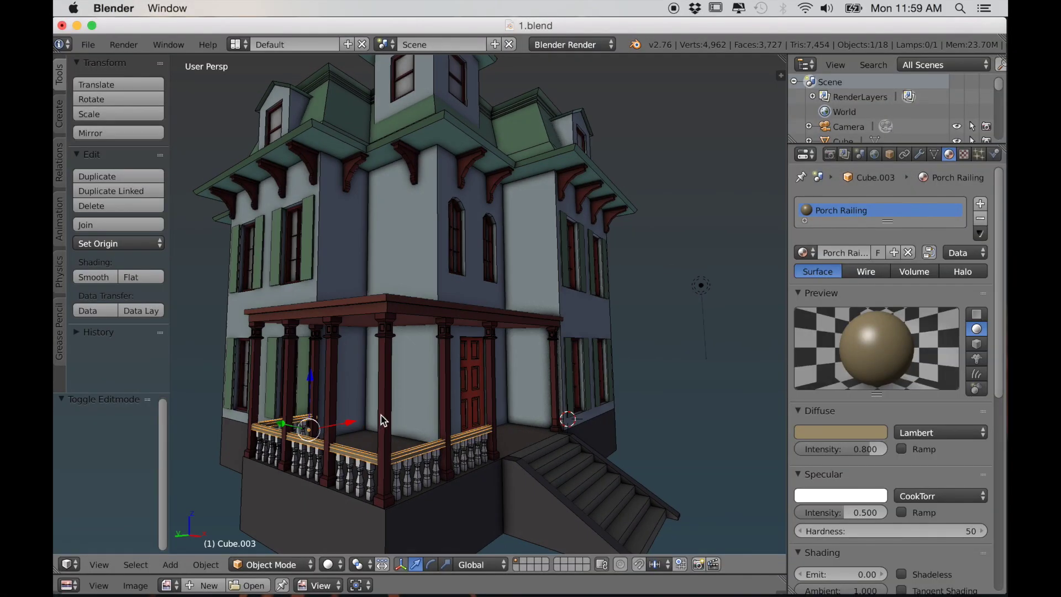
# Step: Join the porch pillars, roof supports, balusters, shutters and window frames into one object, with the window frames as the active object
pyautogui.rightClick(383, 419)
pyautogui.moveTo(421, 424); pyautogui.dragTo(469, 322, button='middle')
pyautogui.keyDown('shift'); pyautogui.rightClick(448, 162); pyautogui.keyUp('shift')
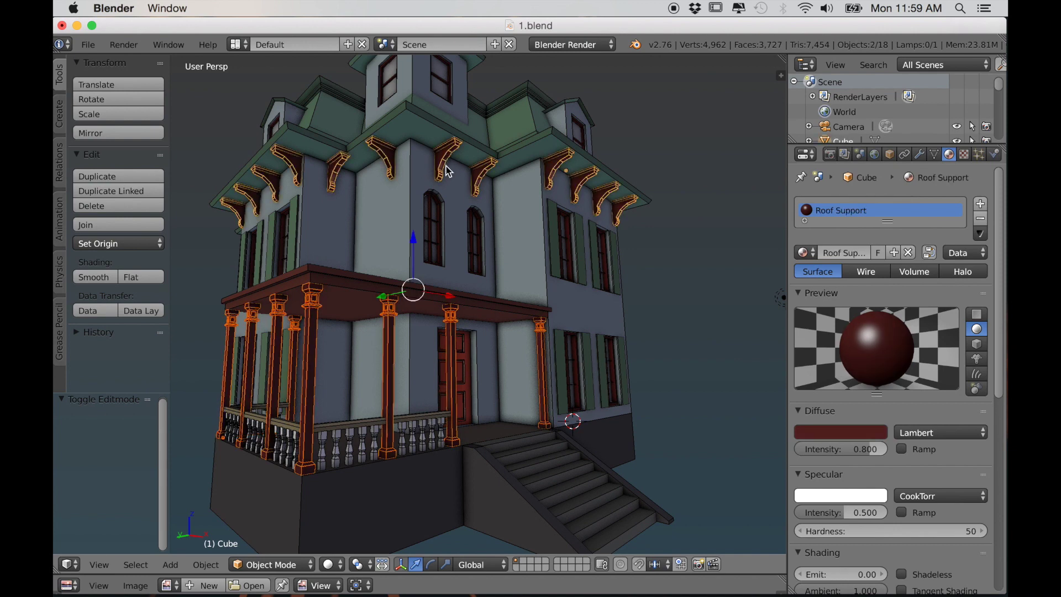
pyautogui.keyDown('shift'); pyautogui.rightClick(353, 457); pyautogui.keyUp('shift')
pyautogui.keyDown('shift'); pyautogui.rightClick(560, 255); pyautogui.keyUp('shift')
pyautogui.scroll(6, 559, 255)
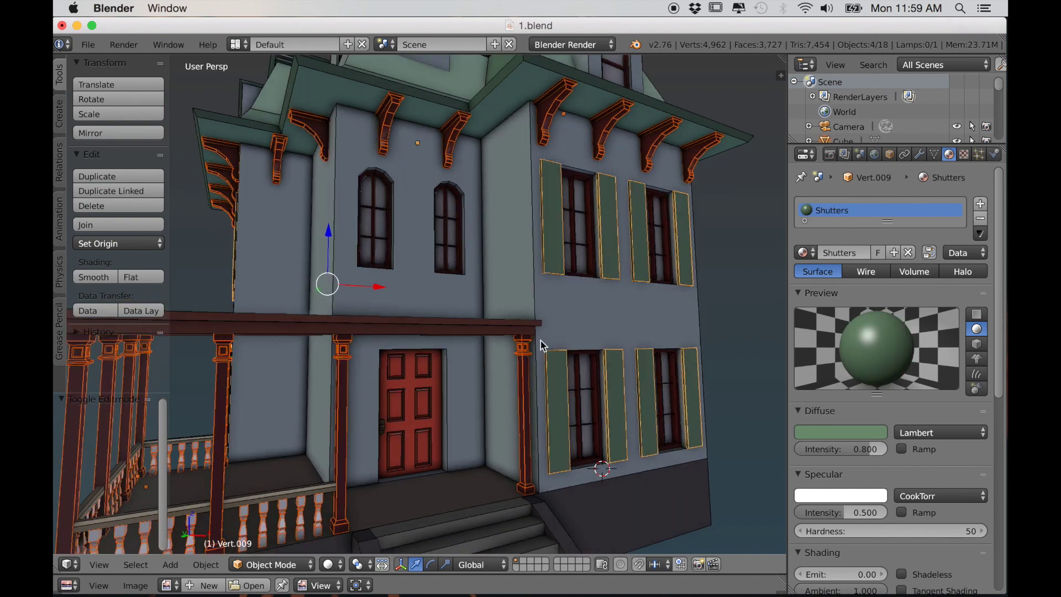
pyautogui.keyDown('shift'); pyautogui.rightClick(585, 419); pyautogui.keyUp('shift')
pyautogui.scroll(-6, 404, 377)
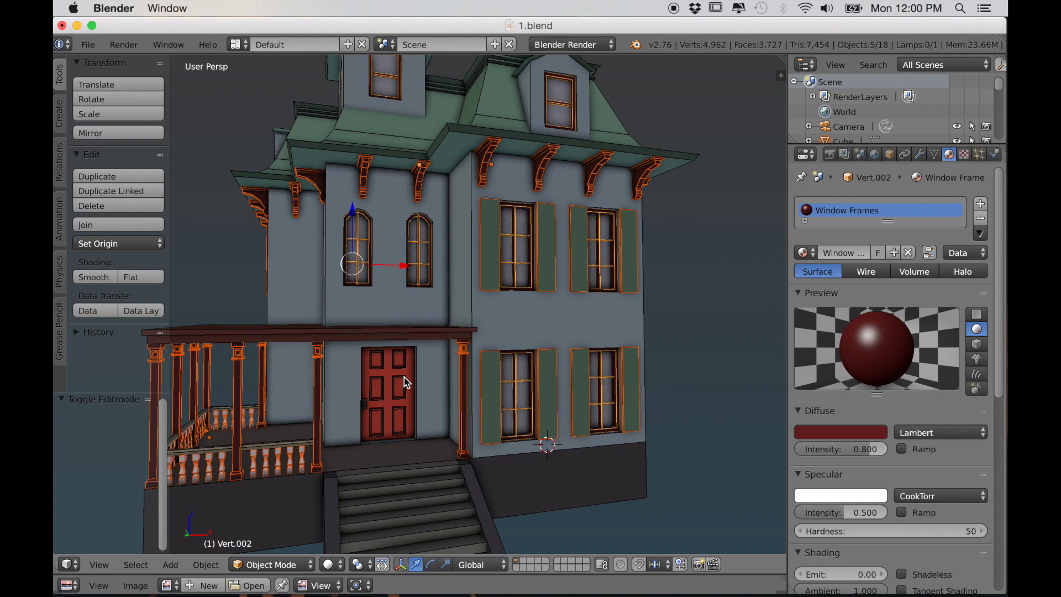
pyautogui.hotkey('ctrl', 'j')
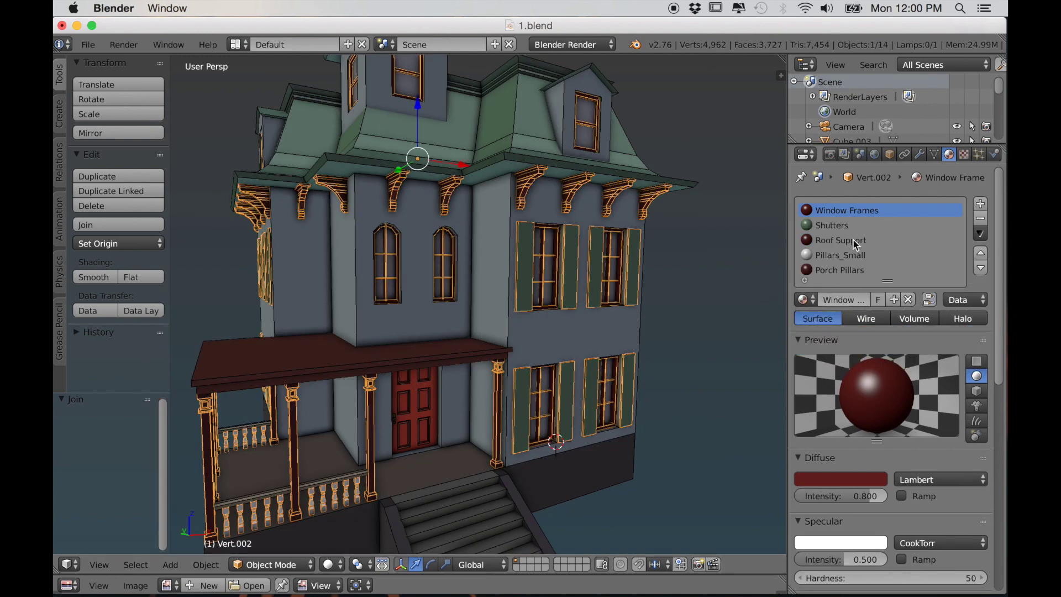
# Step: Check the joined object's material slots, enlarge the UV/Image Editor below the 3D view and select all the object's geometry in Edit Mode
pyautogui.scroll(-3, 848, 239)
pyautogui.scroll(2, 843, 217)
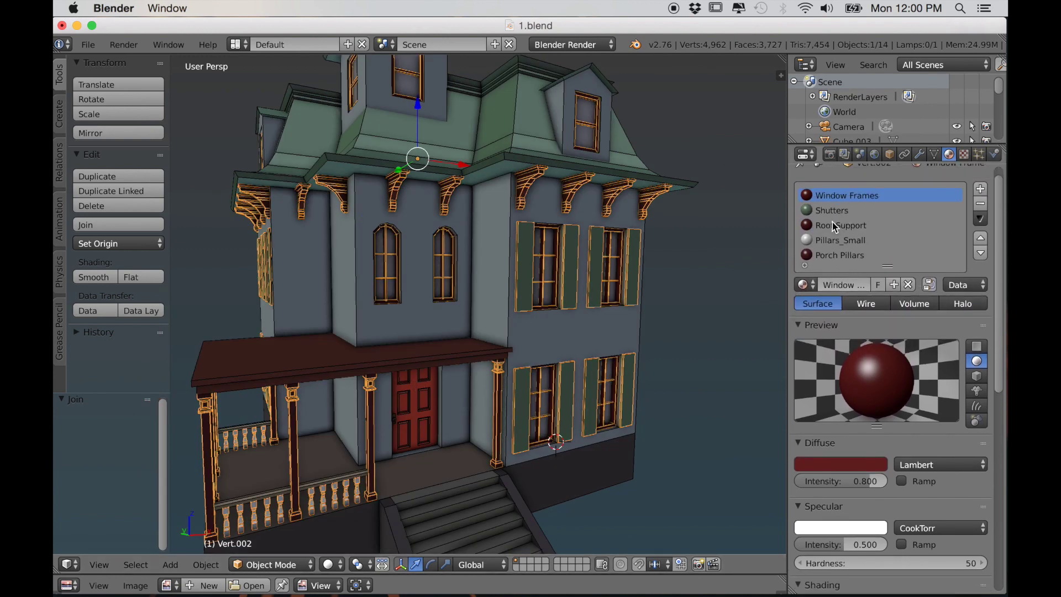
pyautogui.scroll(-4, 568, 349)
pyautogui.hscroll(-10, 566, 348)
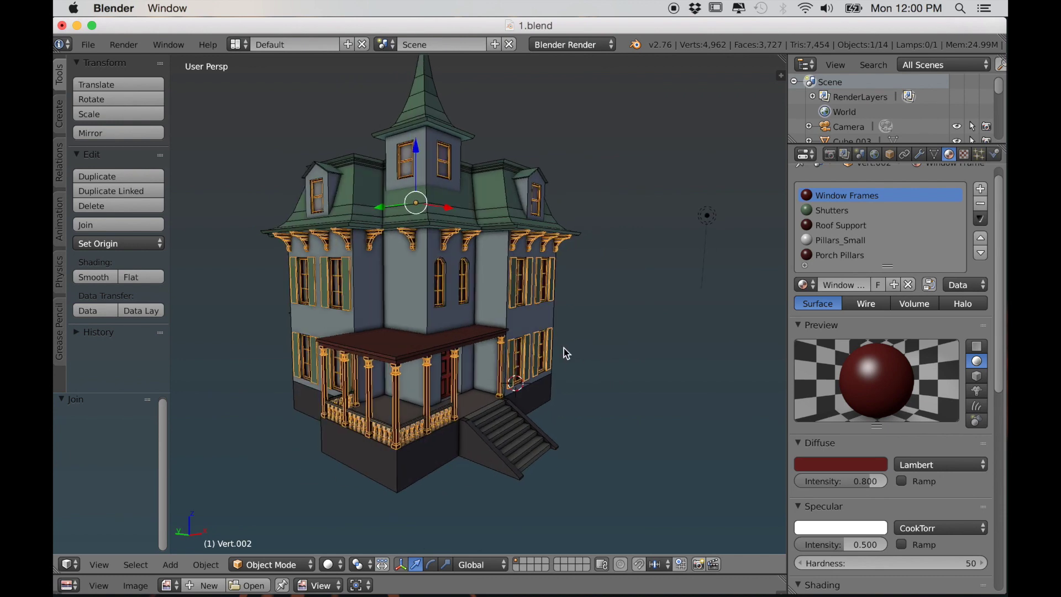
pyautogui.moveTo(727, 574); pyautogui.dragTo(692, 335)
pyautogui.press('Tab')
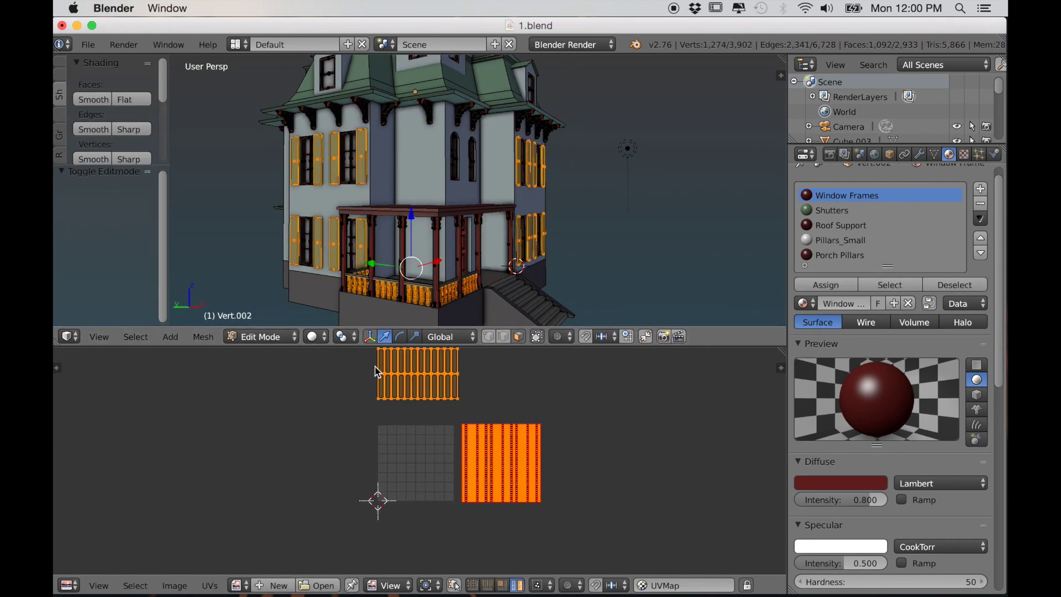
pyautogui.press('a')
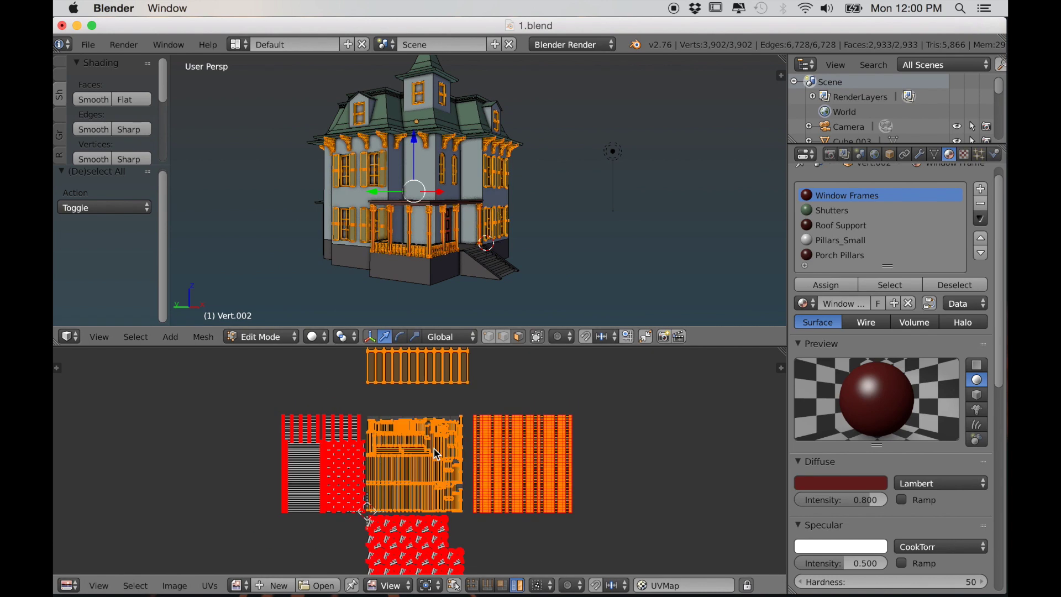
# Step: Select all the joined object's UV islands and scale them down together to about 0.218
pyautogui.moveTo(436, 445); pyautogui.dragTo(422, 422, button='middle')
pyautogui.press('a')
pyautogui.press('a')
pyautogui.press('s')
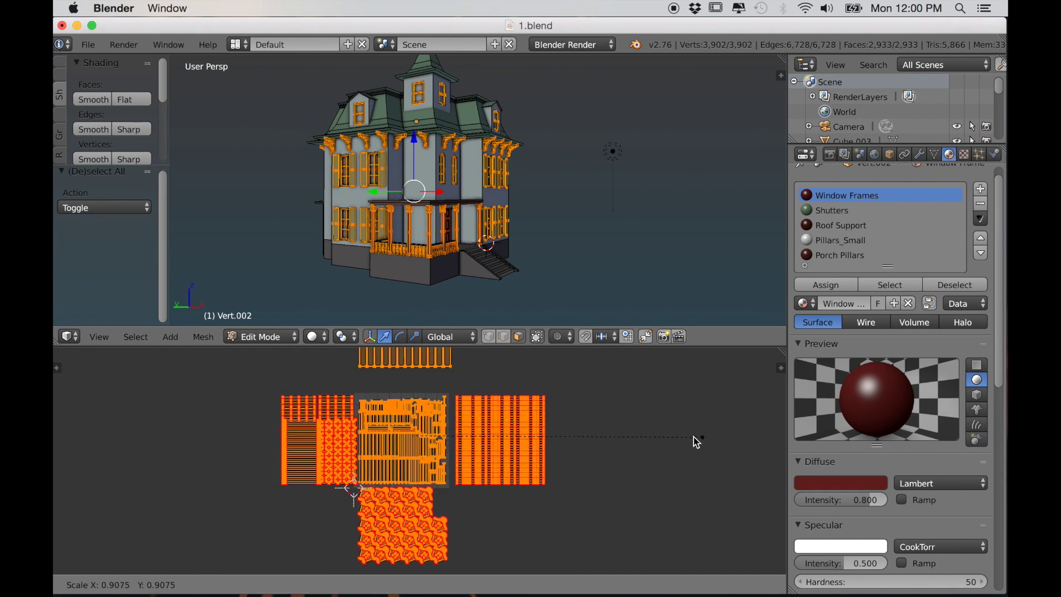
pyautogui.click(484, 436)
pyautogui.scroll(6, 533, 450)
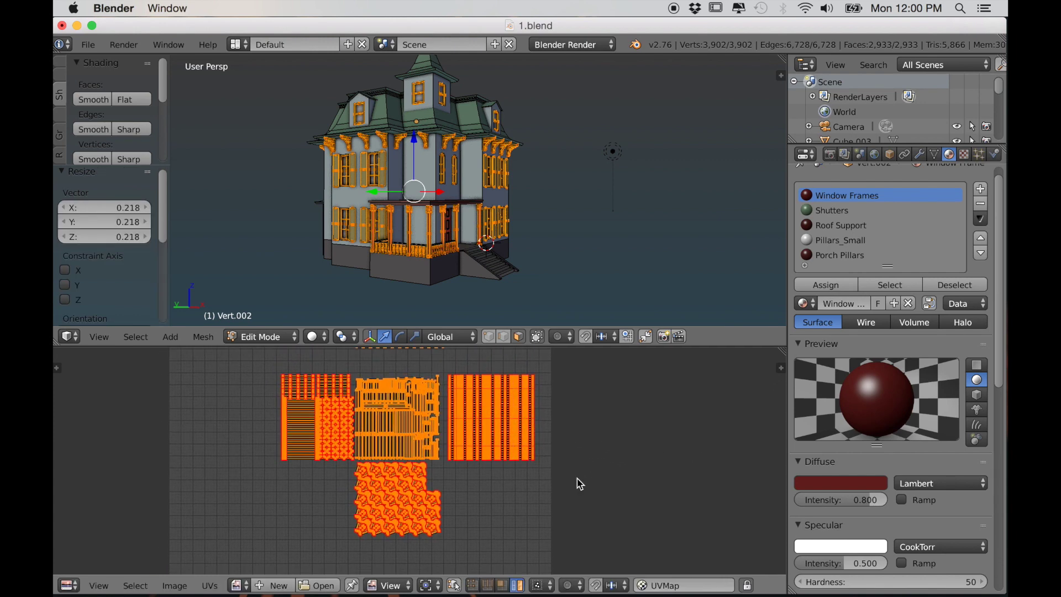
# Step: Move the balusters' UV block into the lower-right corner of the UV square
pyautogui.press('a')
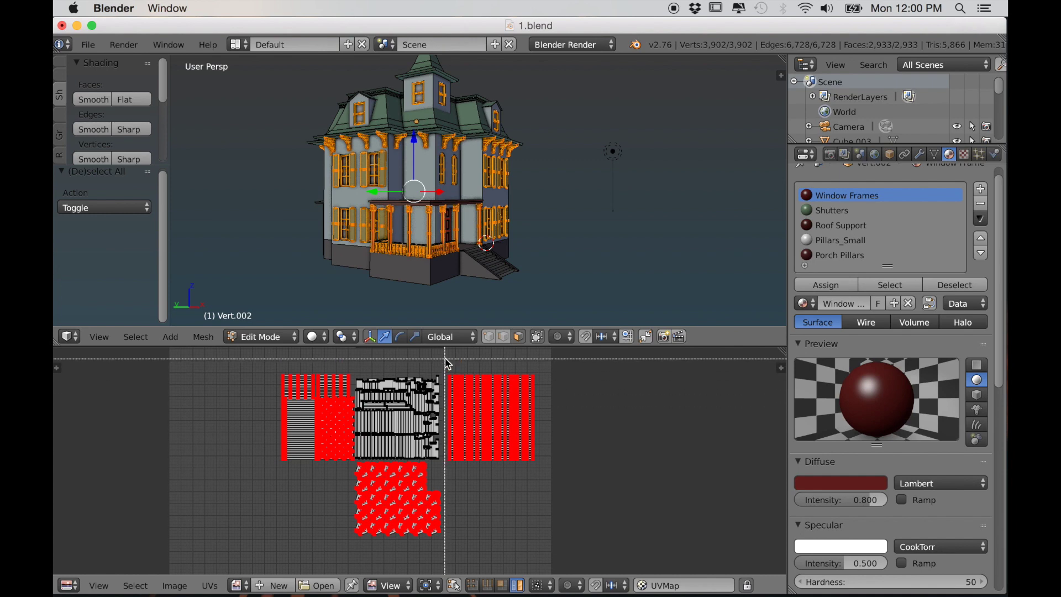
pyautogui.moveTo(444, 367); pyautogui.dragTo(549, 490)
pyautogui.scroll(-2, 548, 490)
pyautogui.moveTo(547, 490); pyautogui.dragTo(523, 475, button='middle')
pyautogui.press('g')
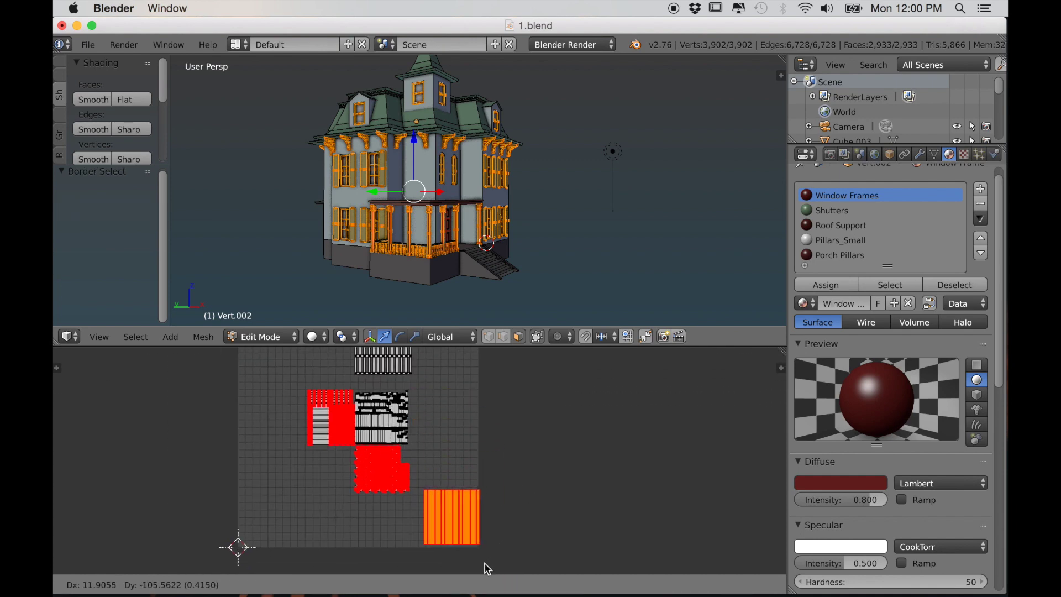
pyautogui.click(482, 564)
pyautogui.scroll(6, 476, 541)
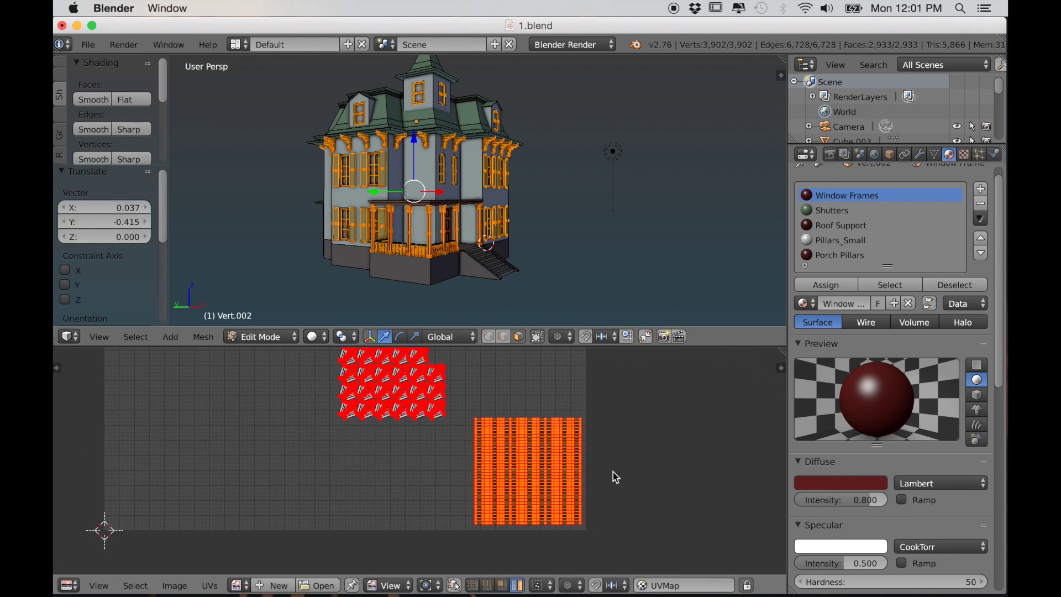
pyautogui.press('g')
pyautogui.click(592, 492)
pyautogui.scroll(-5, 594, 493)
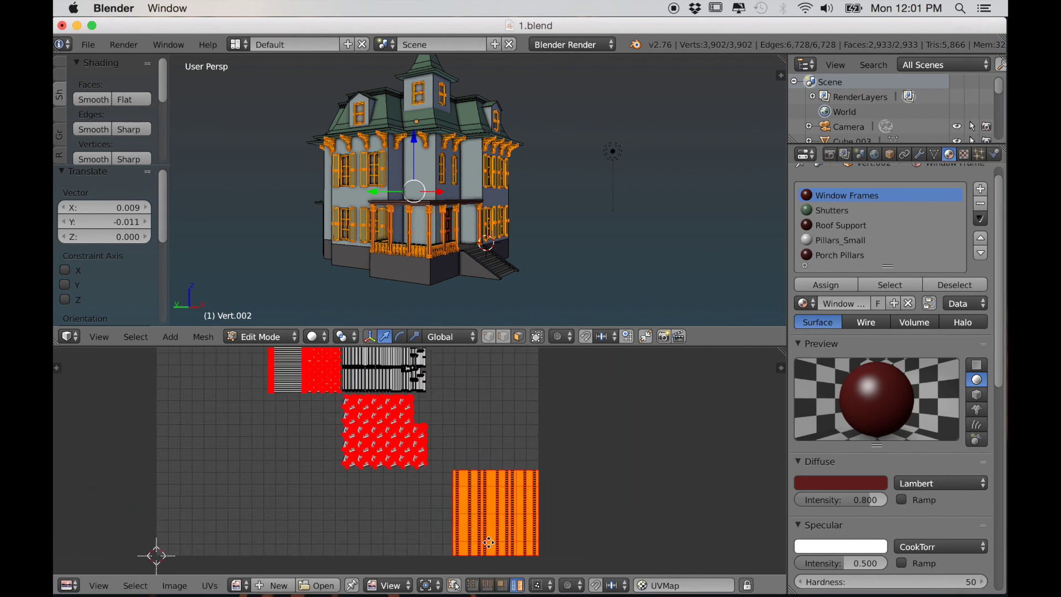
# Step: Select the porch pillars' UV block and fit it into the lower-left corner of the UV square
pyautogui.press('a')
pyautogui.scroll(4, 312, 408)
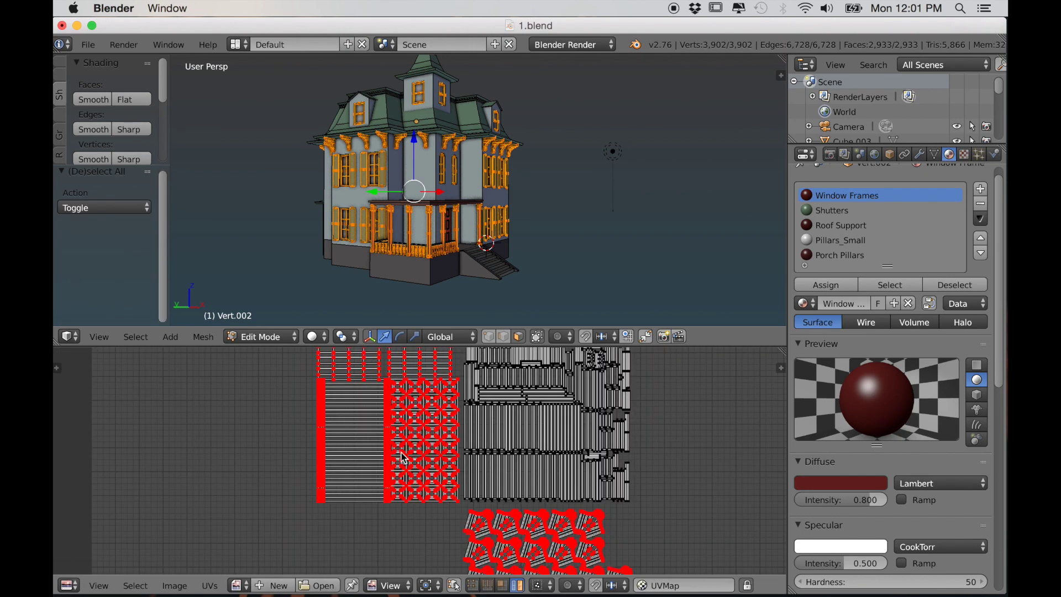
pyautogui.press('b')
pyautogui.moveTo(289, 354); pyautogui.dragTo(451, 549)
pyautogui.scroll(-4, 442, 553)
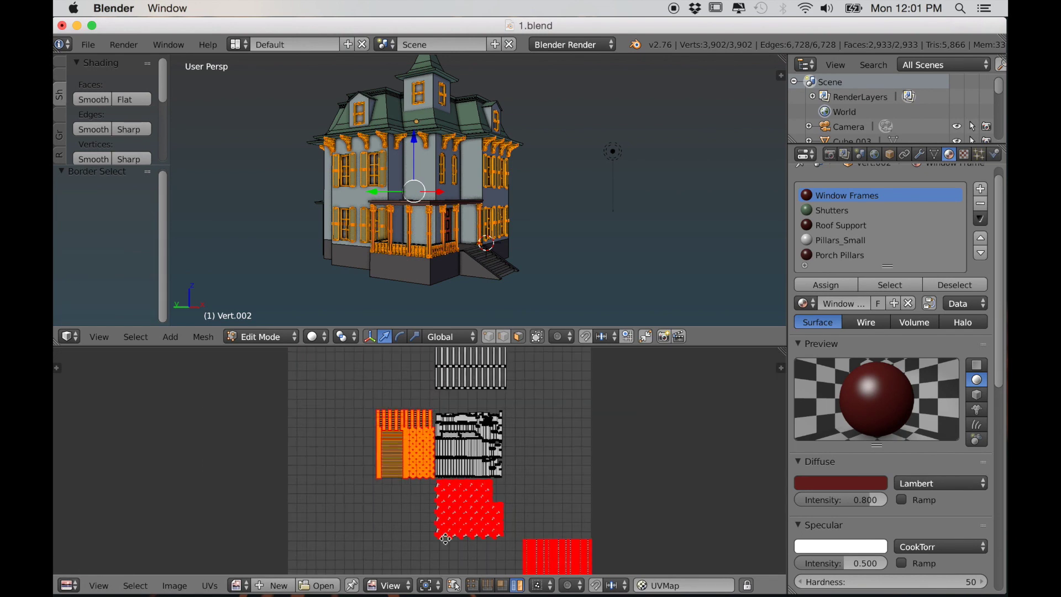
pyautogui.press('g')
pyautogui.click(450, 370)
pyautogui.scroll(3, 451, 381)
pyautogui.moveTo(434, 496); pyautogui.dragTo(518, 368, button='middle')
pyautogui.scroll(3, 498, 441)
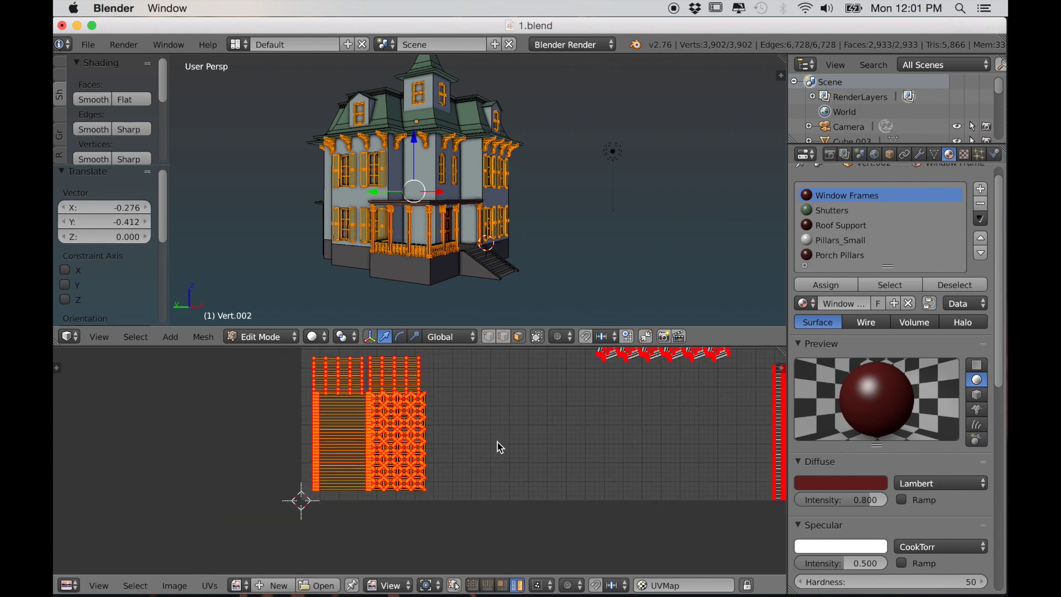
pyautogui.scroll(-2, 499, 444)
pyautogui.press('g')
pyautogui.click(495, 459)
pyautogui.scroll(7, 495, 458)
pyautogui.moveTo(495, 458); pyautogui.dragTo(310, 558, button='middle')
pyautogui.press('g')
pyautogui.click(443, 477)
pyautogui.scroll(-3, 443, 475)
pyautogui.scroll(-5, 443, 472)
# Step: Place the roof supports' UV block directly beside the porch pillars' block along the bottom edge of the UV square
pyautogui.press('a')
pyautogui.scroll(1, 525, 483)
pyautogui.moveTo(525, 484); pyautogui.dragTo(421, 516, button='middle')
pyautogui.press('b')
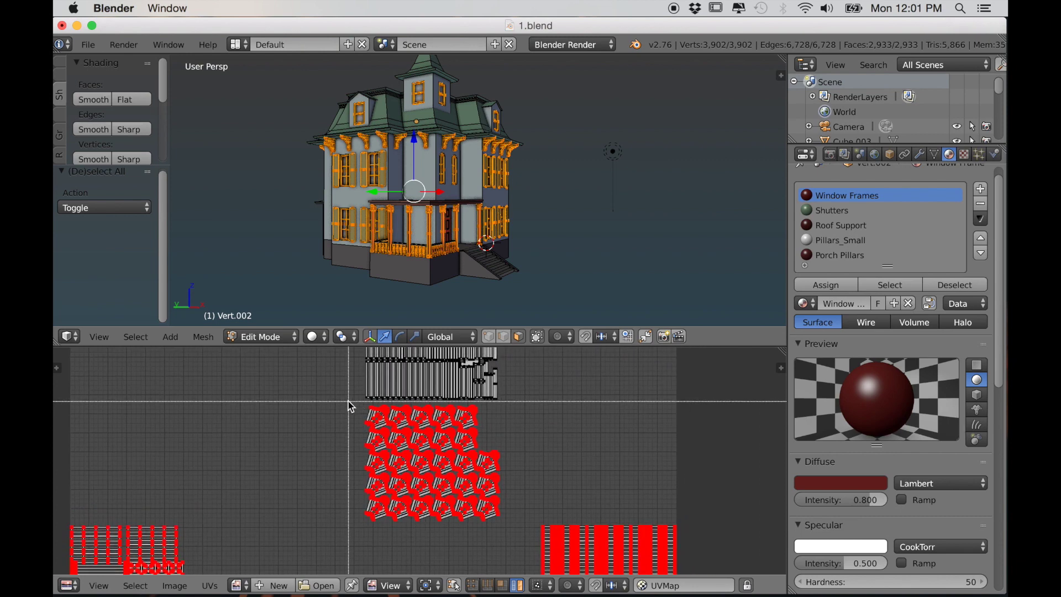
pyautogui.moveTo(509, 523); pyautogui.dragTo(510, 523)
pyautogui.scroll(-3, 497, 527)
pyautogui.moveTo(440, 536); pyautogui.dragTo(483, 409, button='middle')
pyautogui.press('g')
pyautogui.click(370, 369)
pyautogui.scroll(3, 373, 371)
pyautogui.scroll(3, 483, 409)
pyautogui.scroll(-1, 483, 409)
pyautogui.moveTo(527, 443); pyautogui.dragTo(501, 553, button='middle')
pyautogui.press('g')
pyautogui.click(555, 485)
pyautogui.scroll(-3, 554, 484)
# Step: Pin the window frames' UV block and place it along the bottom edge of the UV square, directly left of the balusters' block
pyautogui.scroll(3, 495, 542)
pyautogui.moveTo(468, 359); pyautogui.dragTo(416, 474, button='middle')
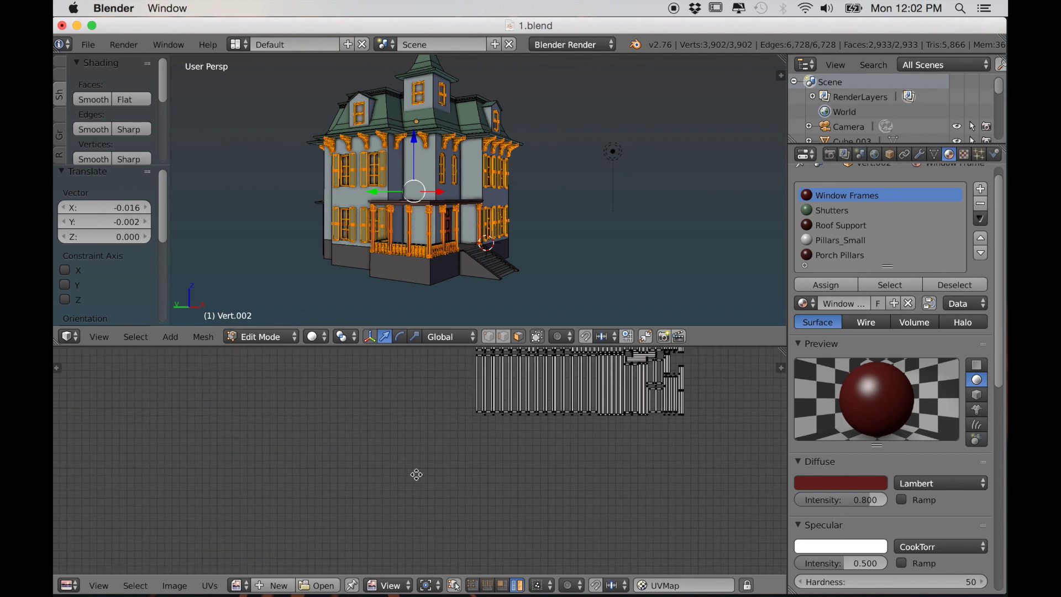
pyautogui.scroll(-5, 442, 464)
pyautogui.moveTo(549, 423); pyautogui.dragTo(499, 444, button='middle')
pyautogui.moveTo(379, 388); pyautogui.dragTo(512, 454)
pyautogui.press('p')
pyautogui.press('g')
pyautogui.click(536, 509)
pyautogui.moveTo(537, 509); pyautogui.dragTo(507, 434, button='middle')
pyautogui.press('g')
pyautogui.click(512, 496)
pyautogui.scroll(7, 510, 502)
pyautogui.moveTo(510, 505); pyautogui.dragTo(497, 572, button='middle')
pyautogui.press('g')
pyautogui.click(498, 471)
pyautogui.scroll(-5, 500, 469)
pyautogui.scroll(-4, 500, 474)
pyautogui.scroll(7, 484, 352)
pyautogui.moveTo(484, 352)
pyautogui.mouseDown(button='middle')
pyautogui.moveTo(495, 438)
pyautogui.moveTo(500, 373)
pyautogui.moveTo(489, 356)
pyautogui.mouseUp(button='middle')
pyautogui.scroll(-6, 496, 439)
# Step: Pin the shutters' UV block and fit it directly above the balusters' block against the right edge of the UV square
pyautogui.press('a')
pyautogui.scroll(3, 487, 381)
pyautogui.moveTo(484, 395); pyautogui.dragTo(501, 531, button='middle')
pyautogui.press('b')
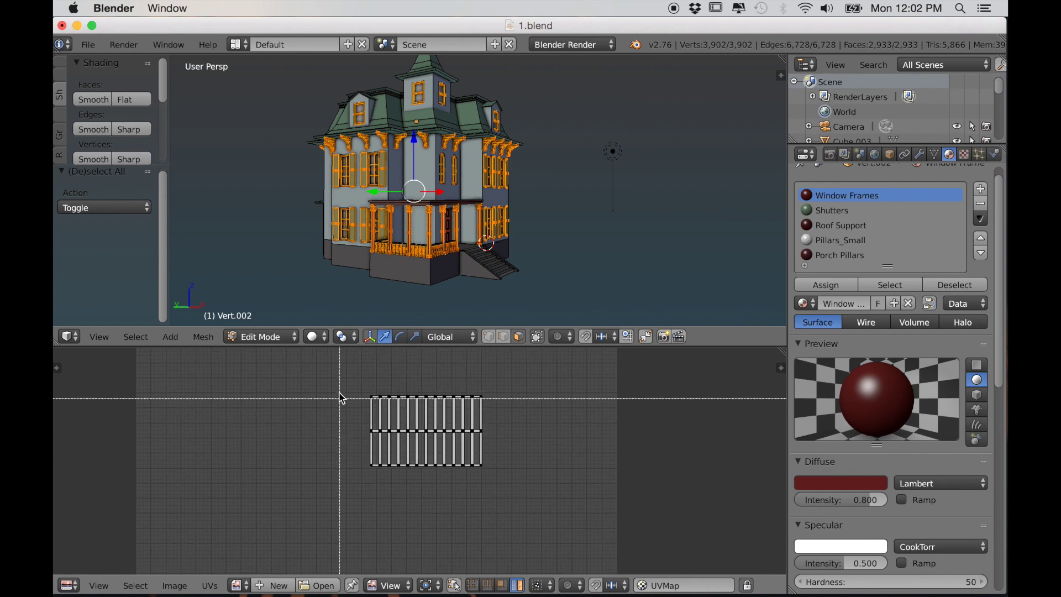
pyautogui.moveTo(339, 390); pyautogui.dragTo(579, 513)
pyautogui.press('p')
pyautogui.scroll(-4, 550, 475)
pyautogui.moveTo(550, 479); pyautogui.dragTo(517, 436, button='middle')
pyautogui.press('g')
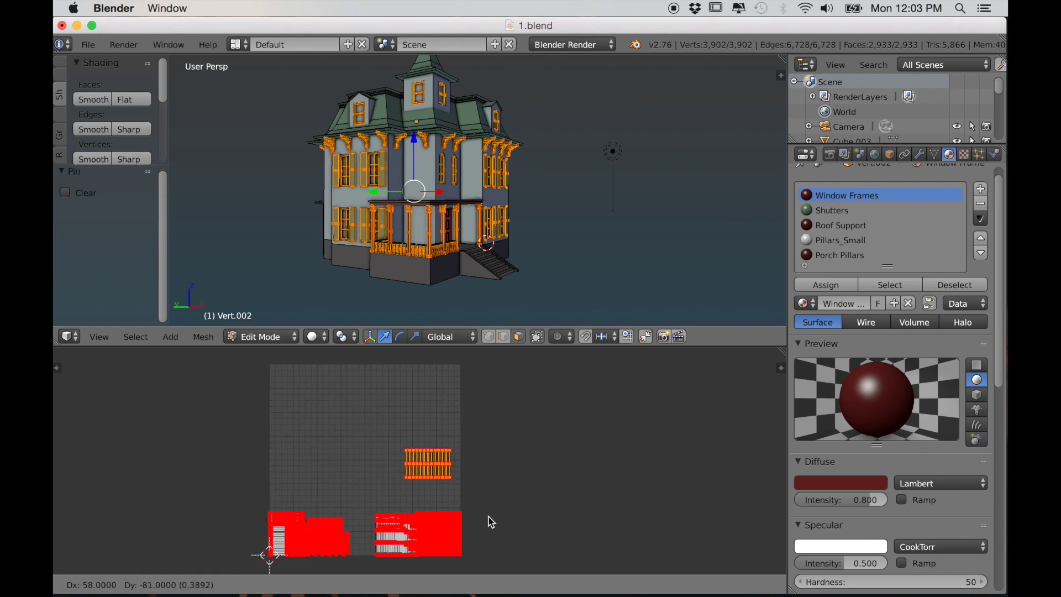
pyautogui.click(496, 546)
pyautogui.scroll(7, 470, 525)
pyautogui.press('g')
pyautogui.moveTo(445, 450); pyautogui.dragTo(477, 413, button='middle')
pyautogui.click(468, 487)
pyautogui.scroll(-3, 482, 486)
pyautogui.scroll(4, 431, 439)
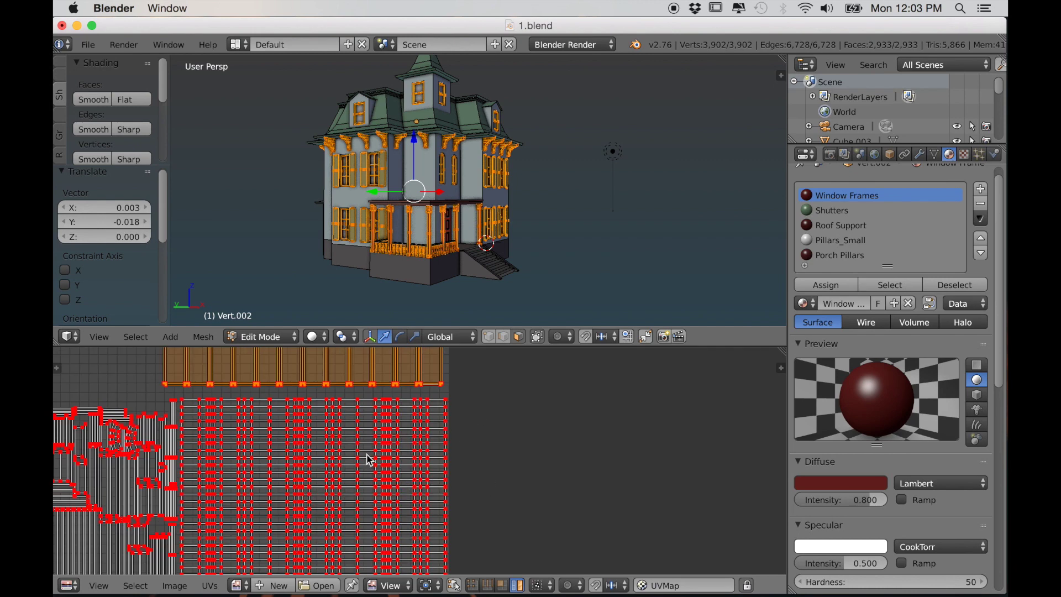
pyautogui.moveTo(406, 456); pyautogui.dragTo(471, 554, button='middle')
pyautogui.press('g')
pyautogui.click(536, 460)
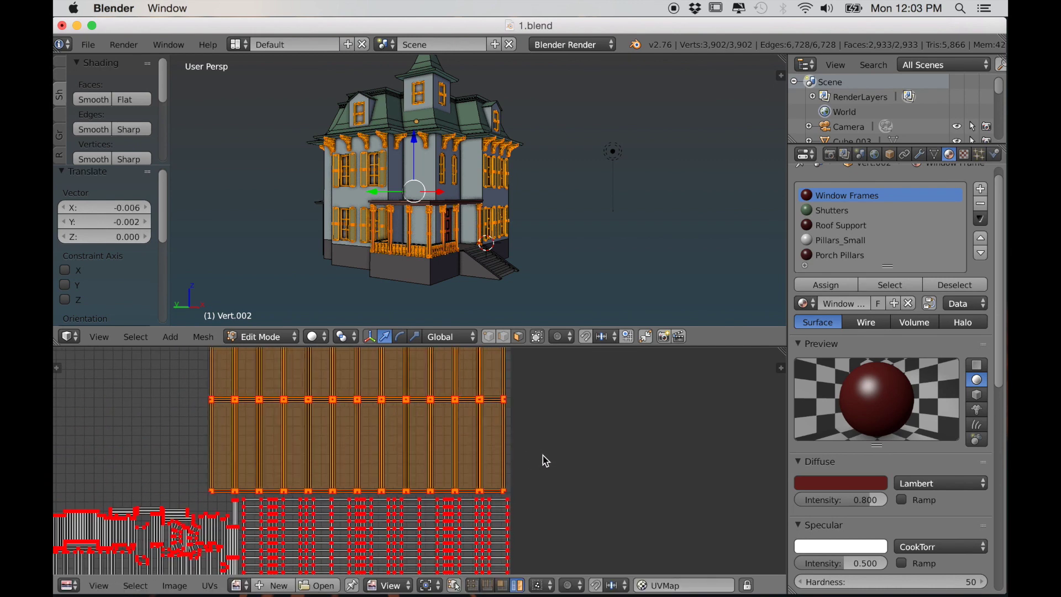
pyautogui.scroll(-5, 498, 488)
pyautogui.moveTo(314, 490); pyautogui.dragTo(397, 502, button='middle')
pyautogui.press('a')
pyautogui.scroll(-4, 381, 481)
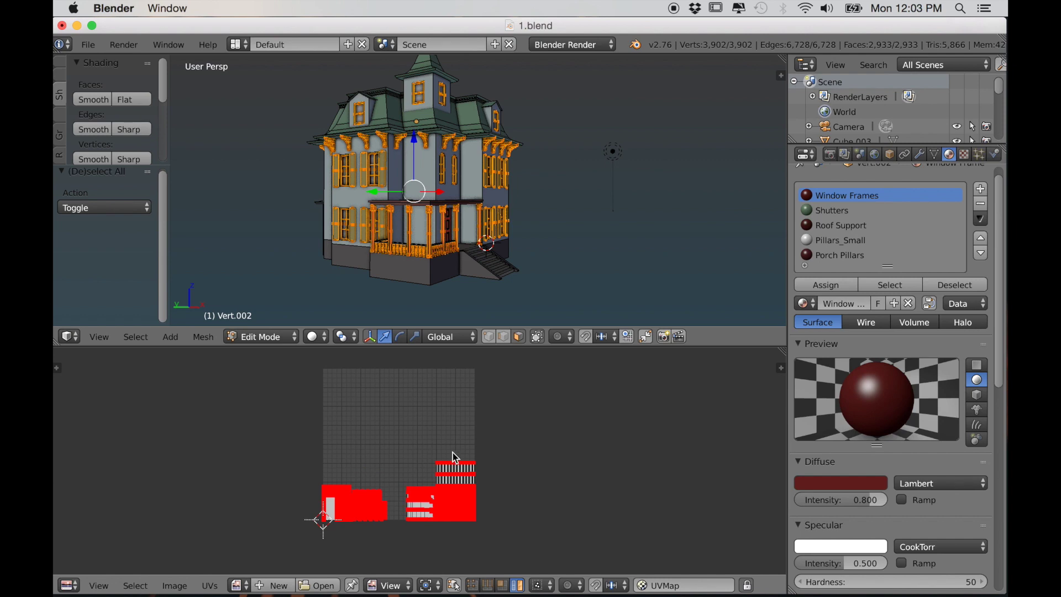
# Step: Leave Edit Mode on the joined object and select the front steps object
pyautogui.scroll(1, 486, 293)
pyautogui.moveTo(522, 280); pyautogui.dragTo(452, 265, button='middle')
pyautogui.scroll(-1, 472, 253)
pyautogui.scroll(4, 463, 462)
pyautogui.moveTo(408, 486); pyautogui.dragTo(442, 455, button='middle')
pyautogui.scroll(1, 422, 280)
pyautogui.keyDown('shift'); pyautogui.moveTo(415, 298); pyautogui.dragTo(433, 285, button='middle'); pyautogui.keyUp('shift')
pyautogui.press('Tab')
pyautogui.scroll(-1, 472, 274)
pyautogui.moveTo(490, 252)
pyautogui.keyDown('shift'); pyautogui.mouseDown(button='middle')
pyautogui.moveTo(493, 281)
pyautogui.moveTo(503, 269)
pyautogui.moveTo(498, 244)
pyautogui.mouseUp(button='middle'); pyautogui.keyUp('shift')
pyautogui.scroll(2, 504, 270)
pyautogui.scroll(1, 474, 274)
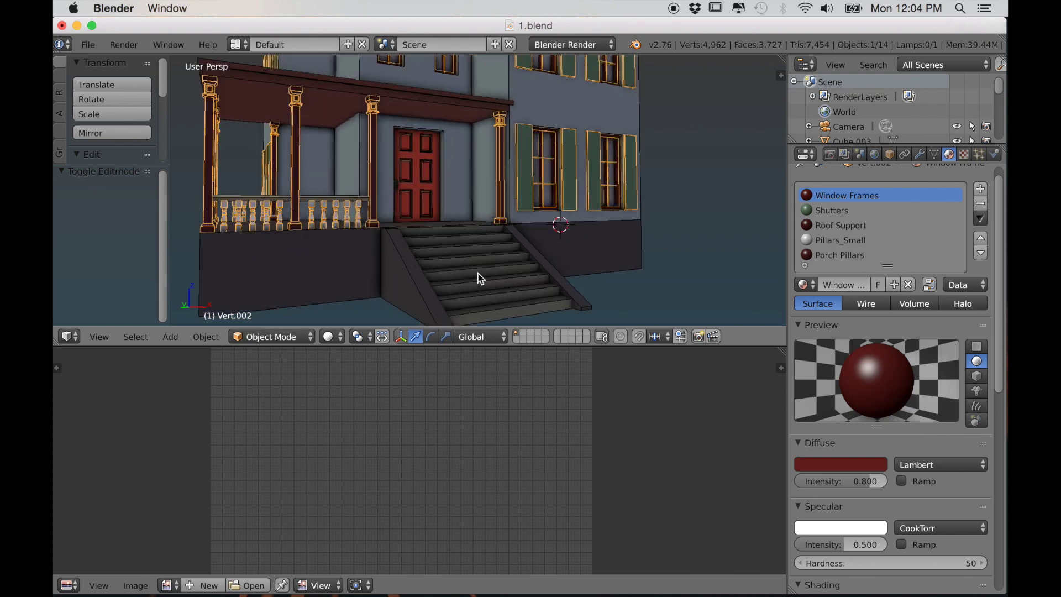
pyautogui.scroll(-2, 474, 245)
pyautogui.moveTo(475, 245); pyautogui.dragTo(449, 254, button='middle')
pyautogui.rightClick(450, 244)
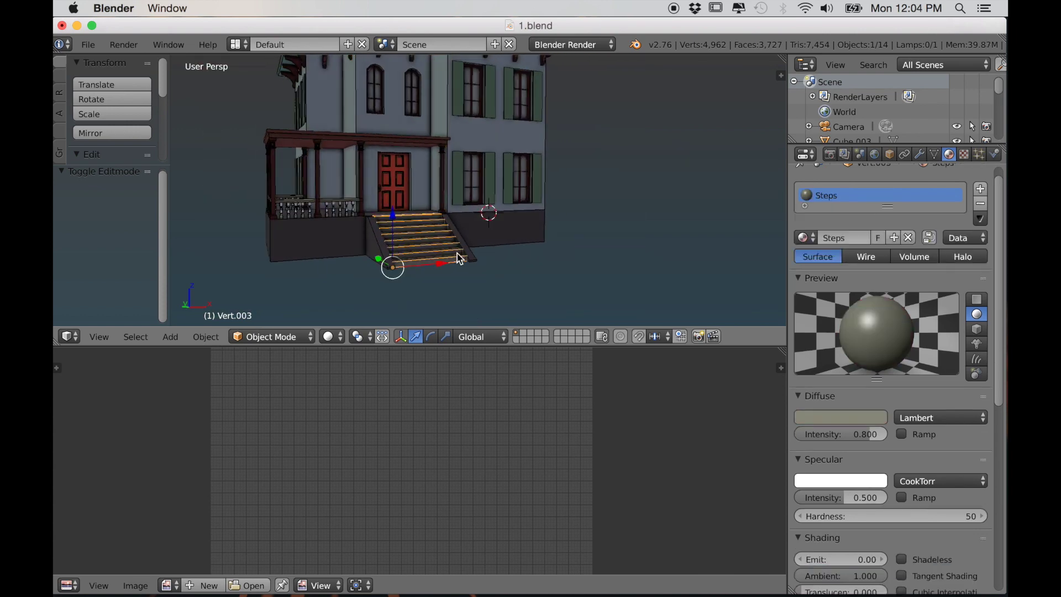
# Step: Unwrap all the front steps' geometry and scale the resulting UVs down to about 0.167
pyautogui.press('Tab')
pyautogui.press('a')
pyautogui.press('u')
pyautogui.click(501, 242)
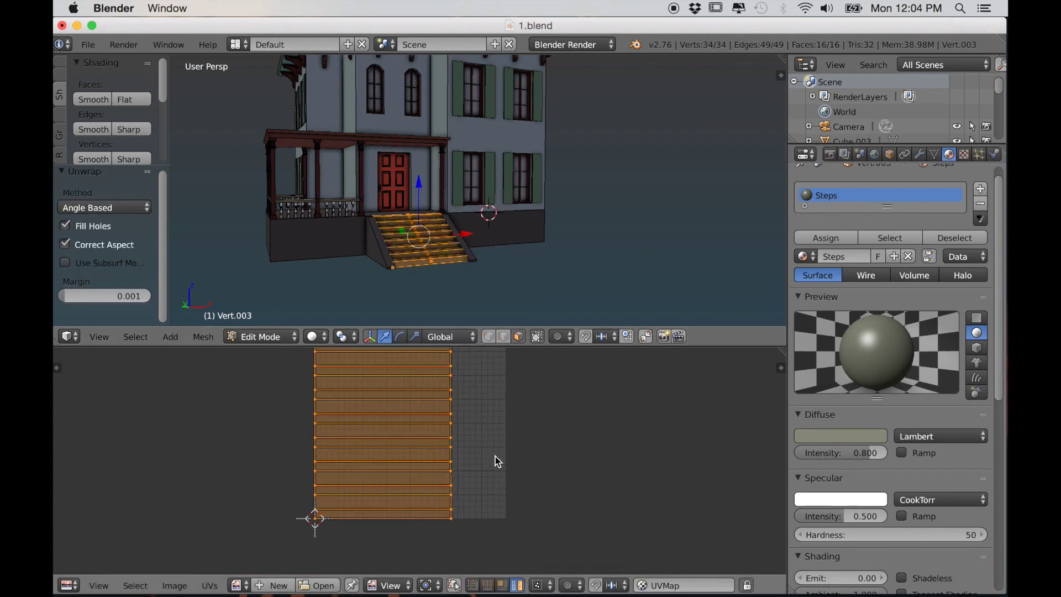
pyautogui.press('s')
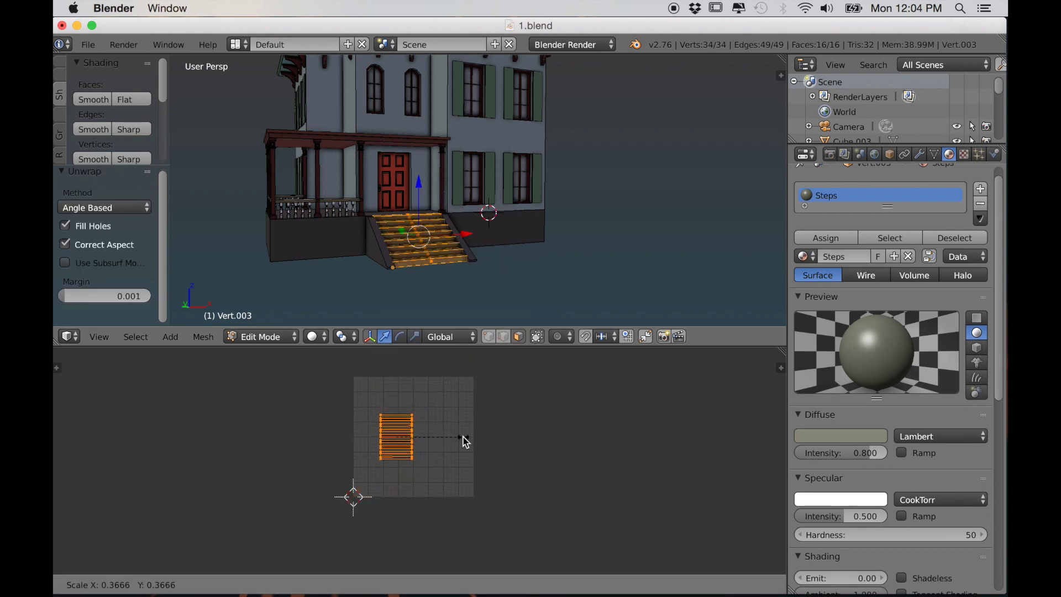
pyautogui.click(434, 446)
pyautogui.scroll(3, 440, 452)
pyautogui.scroll(-2, 428, 509)
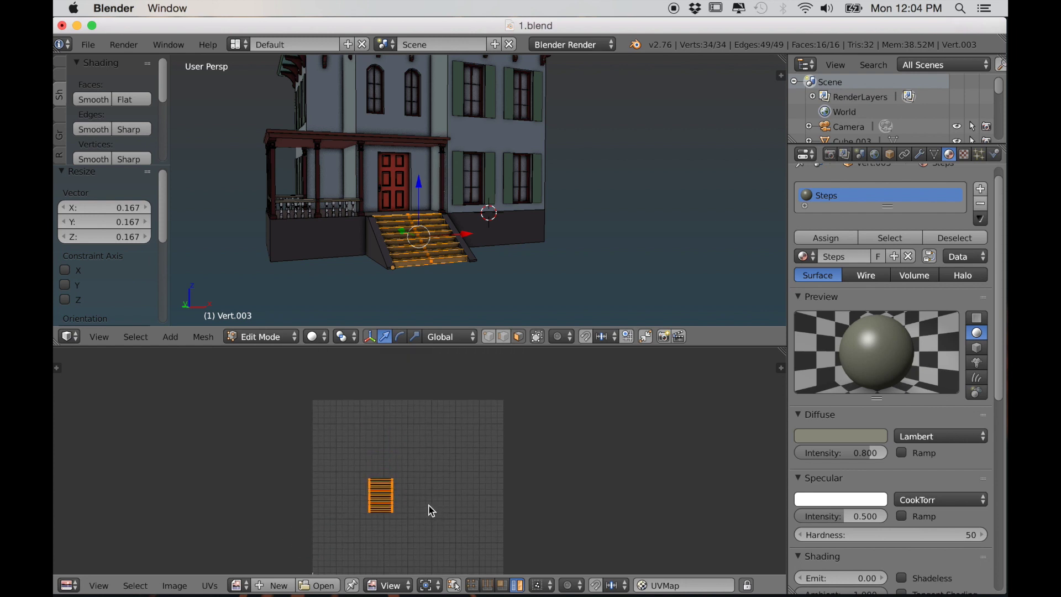
# Step: Join the front steps to the combined house-parts object and open the joined object in Edit Mode
pyautogui.press('Tab')
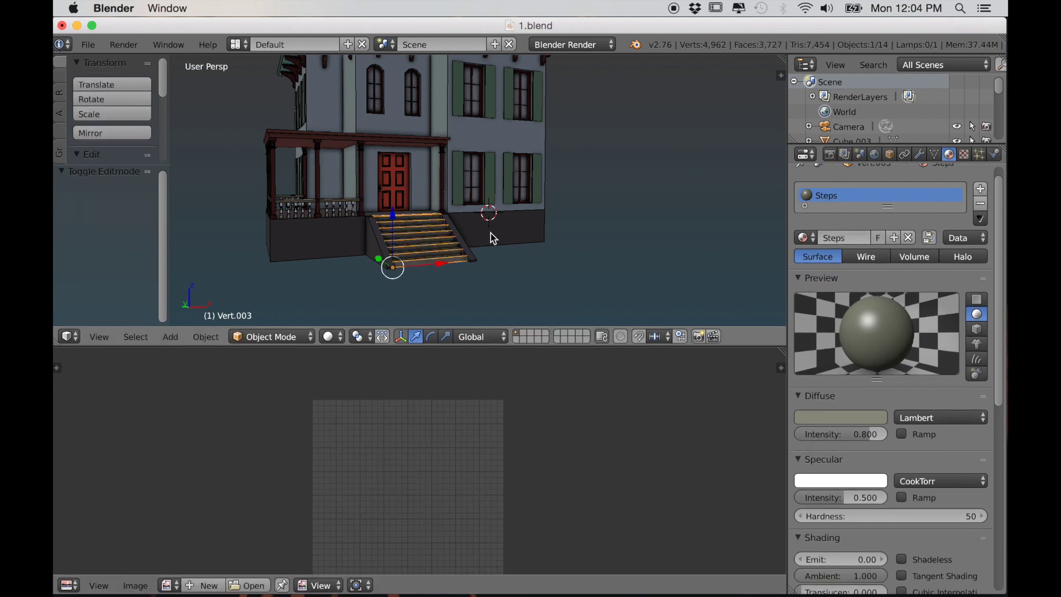
pyautogui.hotkey('ctrl', 'j')
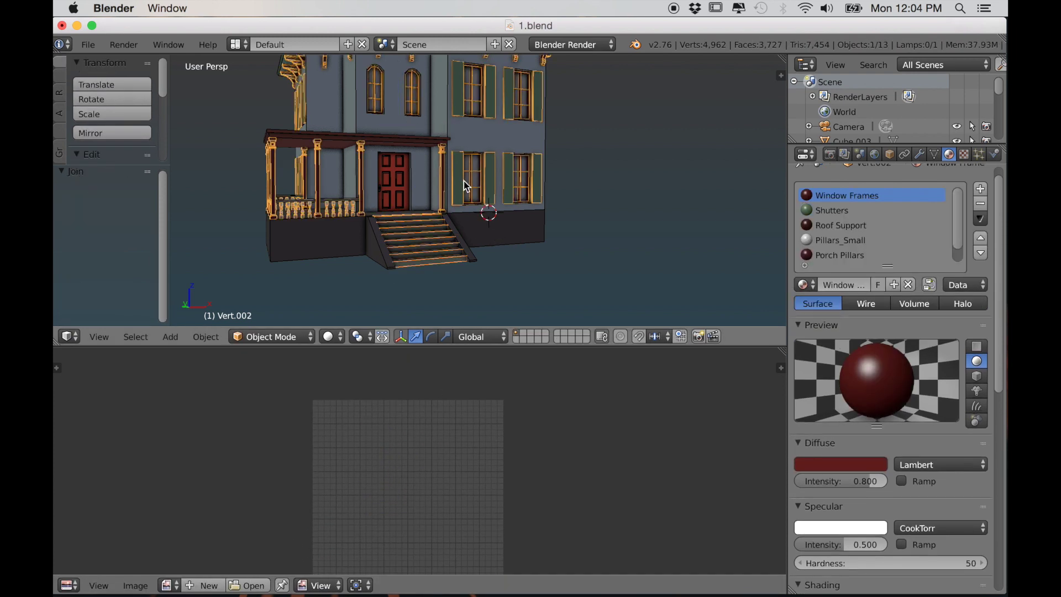
pyautogui.press('Tab')
pyautogui.scroll(4, 523, 428)
pyautogui.moveTo(431, 508); pyautogui.dragTo(458, 446, button='middle')
pyautogui.scroll(-2, 466, 467)
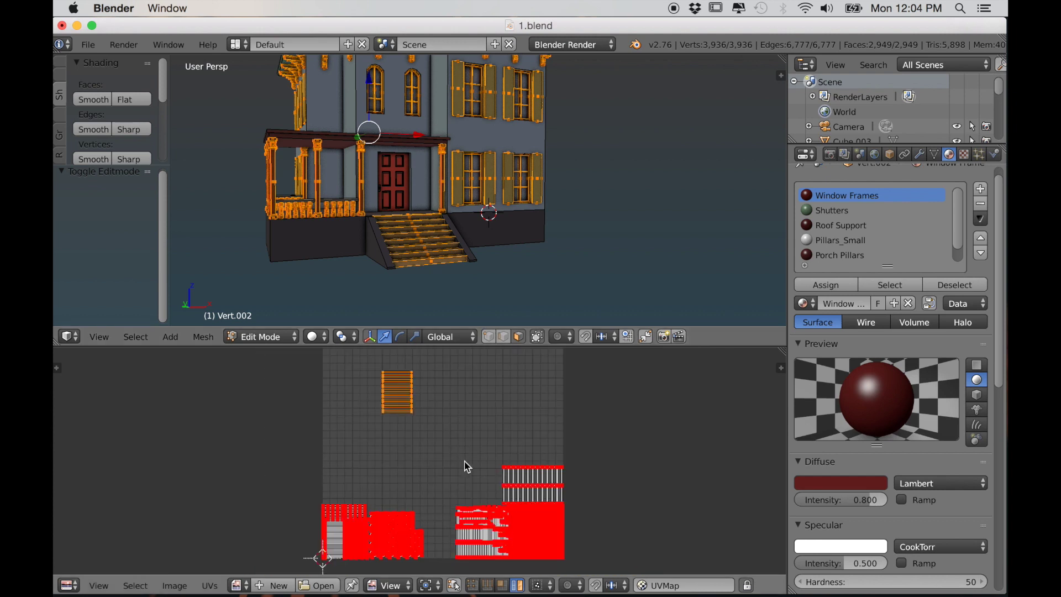
# Step: Scale the steps' UV block and fit it into the gap on the UV square's bottom edge, directly left of the window frames' block
pyautogui.click(456, 417)
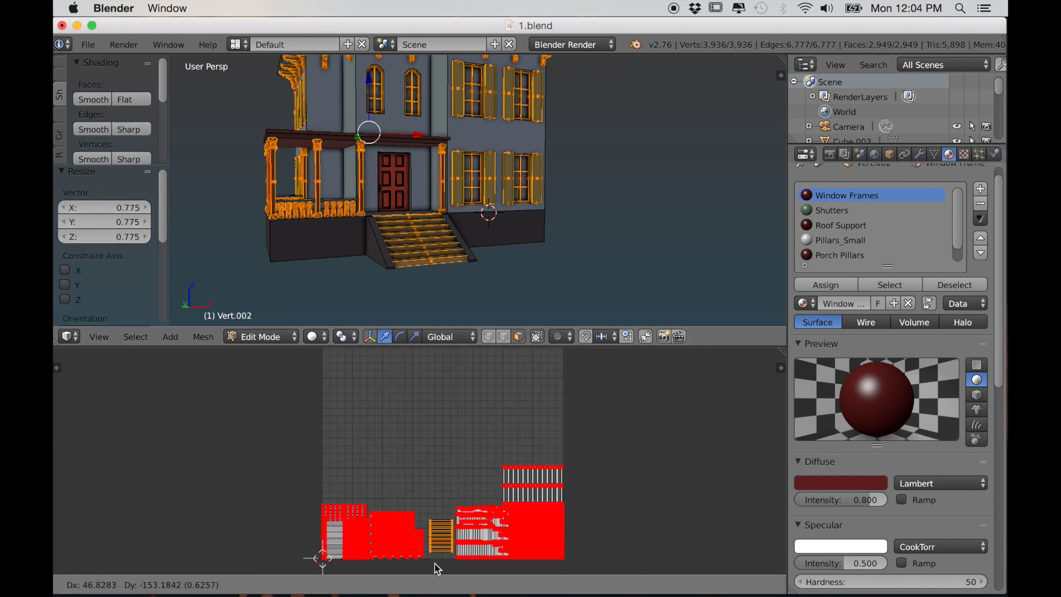
pyautogui.click(435, 573)
pyautogui.scroll(6, 437, 572)
pyautogui.press('s')
pyautogui.click(522, 460)
pyautogui.press('g')
pyautogui.click(482, 471)
pyautogui.press('s')
pyautogui.click(551, 460)
pyautogui.press('g')
pyautogui.click(481, 480)
pyautogui.scroll(-2, 478, 476)
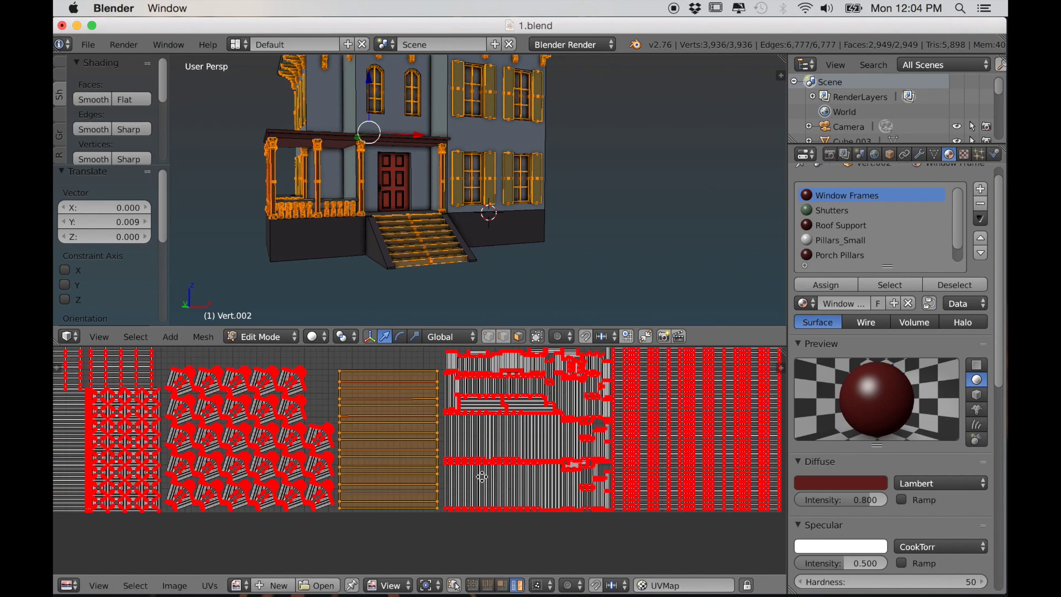
pyautogui.press('a')
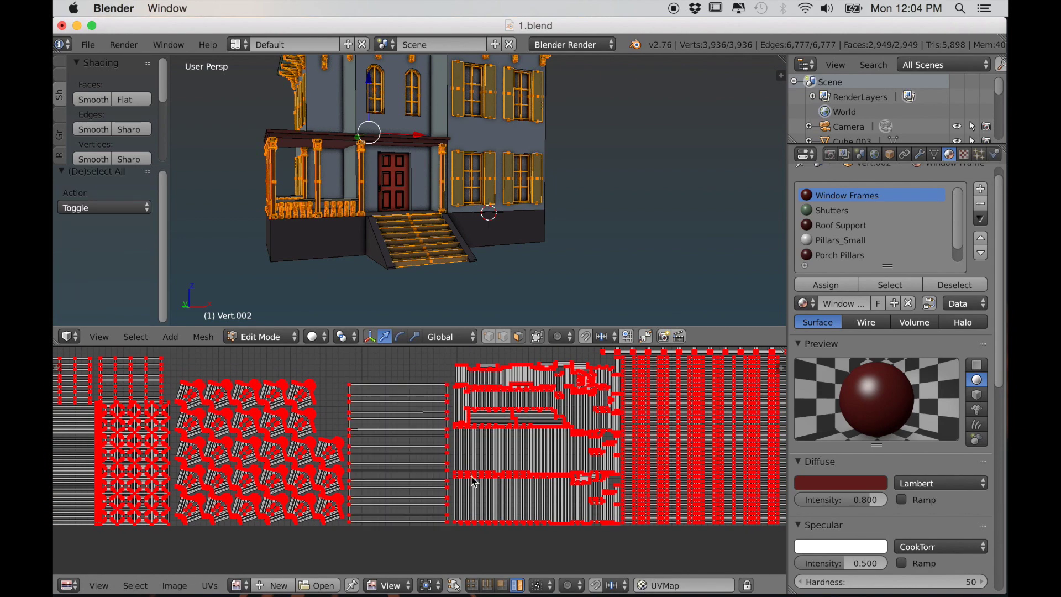
pyautogui.scroll(-3, 478, 484)
pyautogui.scroll(4, 499, 513)
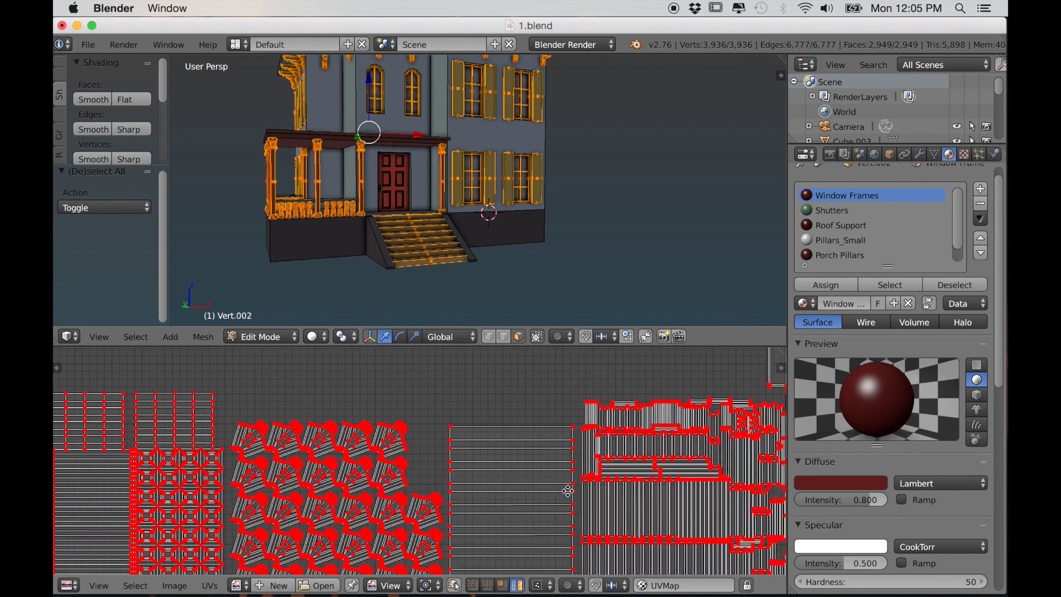
pyautogui.scroll(-1, 437, 436)
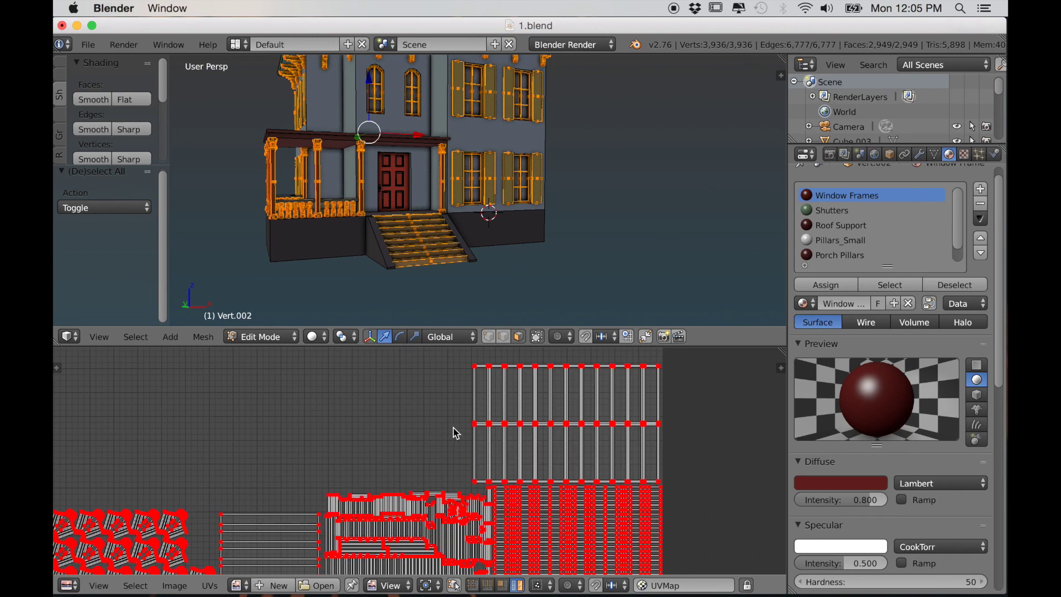
pyautogui.scroll(-1, 455, 433)
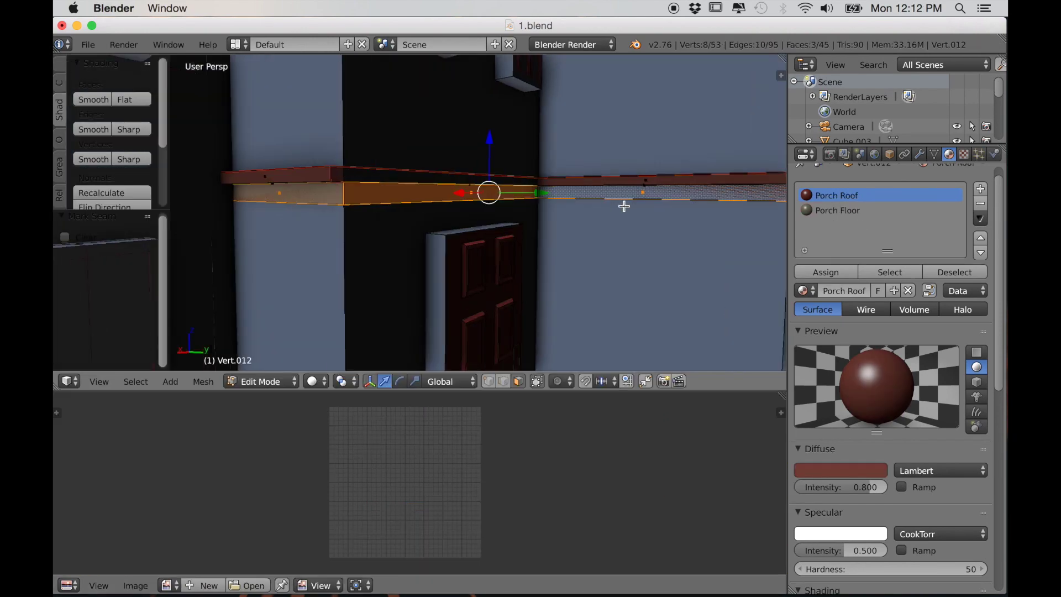
# Step: Extend the face selection along the porch roof's lower trim where it meets the house walls
pyautogui.moveTo(623, 207); pyautogui.dragTo(541, 261, button='middle')
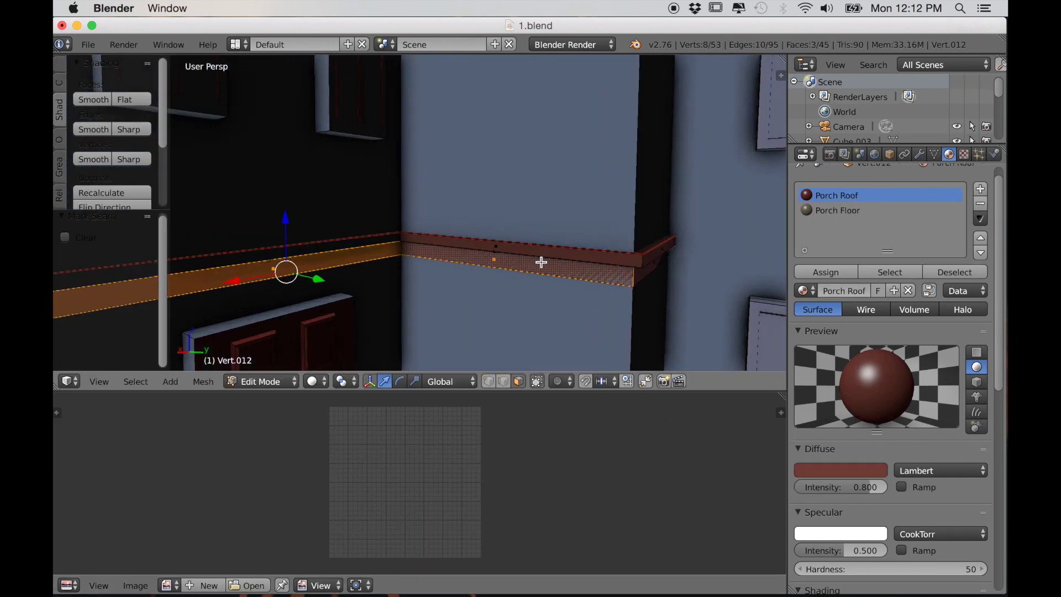
pyautogui.moveTo(245, 256); pyautogui.dragTo(347, 263, button='middle')
pyautogui.keyDown('shift'); pyautogui.rightClick(383, 259); pyautogui.keyUp('shift')
pyautogui.moveTo(402, 293); pyautogui.dragTo(511, 268, button='middle')
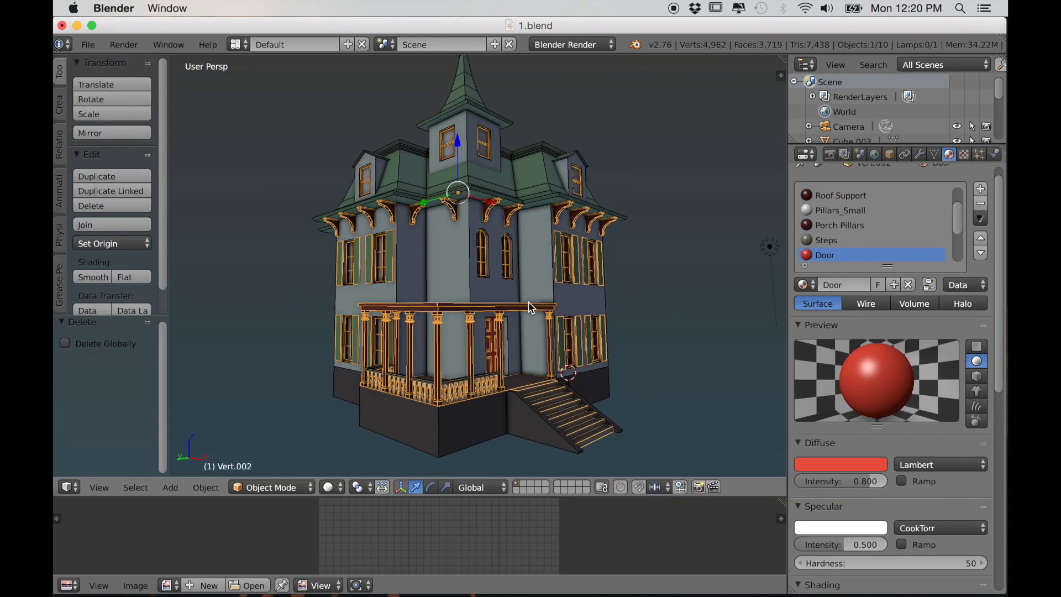
# Step: Mark the vertical corner edges all around the foundation object as seams and clear the selection
pyautogui.moveTo(519, 394); pyautogui.dragTo(394, 386, button='middle')
pyautogui.scroll(4, 395, 385)
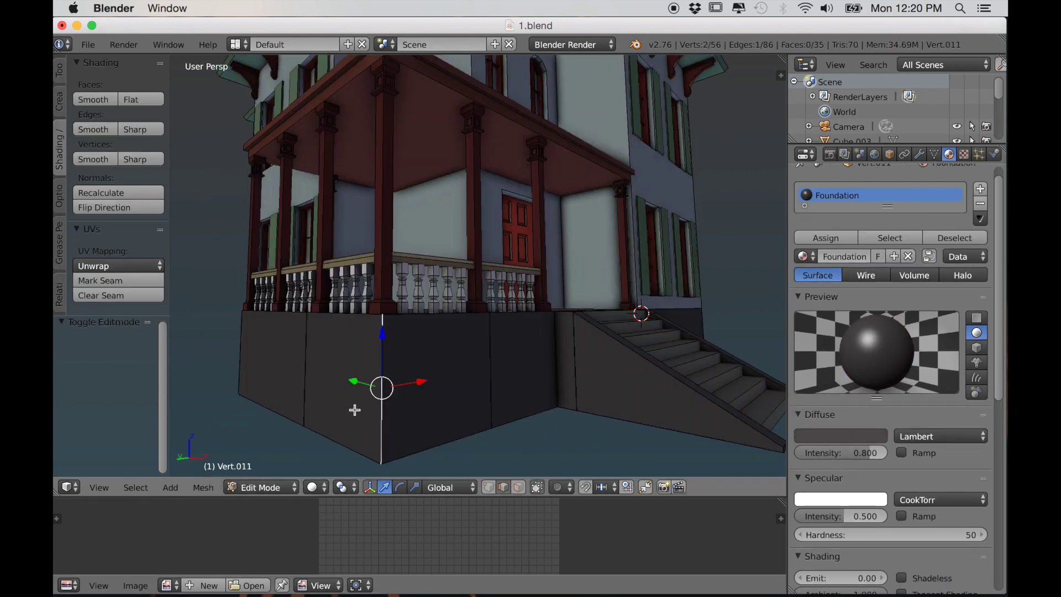
pyautogui.moveTo(355, 410); pyautogui.dragTo(490, 376, button='middle')
pyautogui.keyDown('shift'); pyautogui.rightClick(535, 340); pyautogui.keyUp('shift')
pyautogui.keyDown('shift'); pyautogui.rightClick(491, 361); pyautogui.keyUp('shift')
pyautogui.moveTo(392, 403); pyautogui.dragTo(442, 402, button='middle')
pyautogui.keyDown('shift'); pyautogui.rightClick(402, 389); pyautogui.keyUp('shift')
pyautogui.keyDown('shift'); pyautogui.rightClick(317, 378); pyautogui.keyUp('shift')
pyautogui.moveTo(317, 379); pyautogui.dragTo(354, 381, button='middle')
pyautogui.keyDown('shift'); pyautogui.rightClick(287, 378); pyautogui.keyUp('shift')
pyautogui.keyDown('shift'); pyautogui.rightClick(235, 381); pyautogui.keyUp('shift')
pyautogui.moveTo(221, 384); pyautogui.dragTo(428, 395, button='middle')
pyautogui.keyDown('shift'); pyautogui.rightClick(287, 365); pyautogui.keyUp('shift')
pyautogui.keyDown('shift'); pyautogui.rightClick(358, 384); pyautogui.keyUp('shift')
pyautogui.keyDown('shift'); pyautogui.rightClick(334, 385); pyautogui.keyUp('shift')
pyautogui.keyDown('shift'); pyautogui.rightClick(375, 401); pyautogui.keyUp('shift')
pyautogui.scroll(-6, 386, 402)
pyautogui.scroll(5, 431, 386)
pyautogui.keyDown('shift'); pyautogui.rightClick(431, 379); pyautogui.keyUp('shift')
pyautogui.moveTo(365, 403); pyautogui.dragTo(416, 404, button='middle')
pyautogui.scroll(-8, 416, 403)
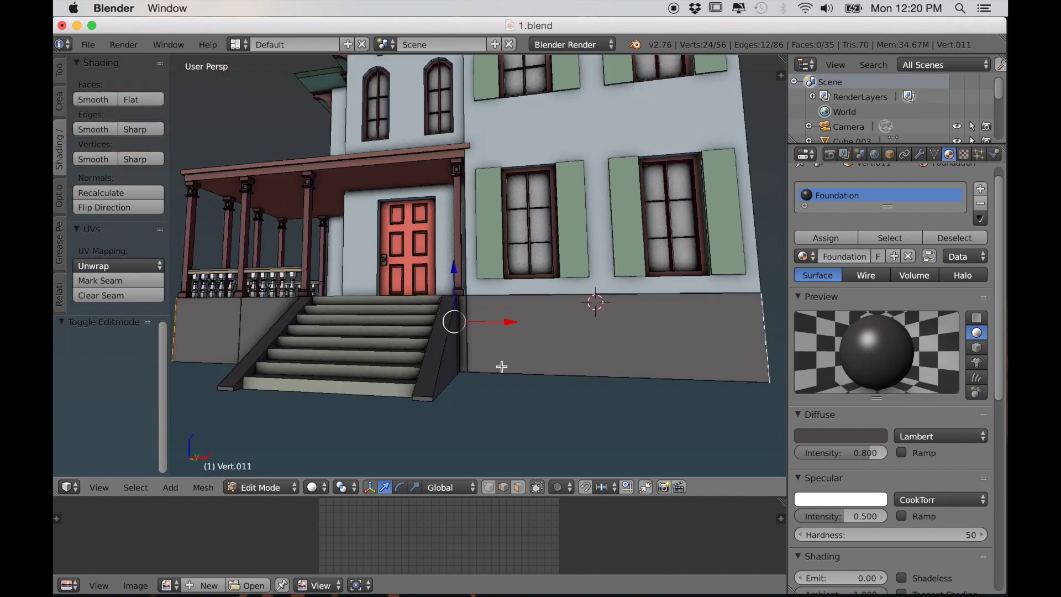
pyautogui.moveTo(502, 367); pyautogui.dragTo(405, 387, button='middle')
pyautogui.scroll(5, 442, 399)
pyautogui.keyDown('shift'); pyautogui.rightClick(476, 411); pyautogui.keyUp('shift')
pyautogui.scroll(-3, 474, 412)
pyautogui.moveTo(473, 412); pyautogui.dragTo(522, 422, button='middle')
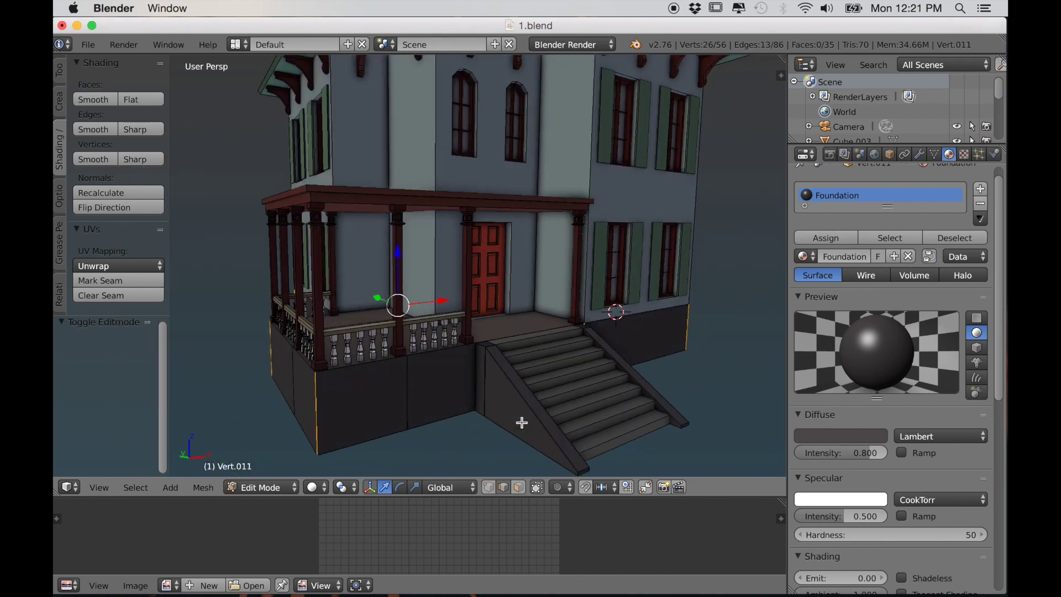
pyautogui.scroll(4, 475, 395)
pyautogui.moveTo(476, 395); pyautogui.dragTo(483, 431, button='middle')
pyautogui.hotkey('ctrl', 'e')
pyautogui.click(479, 323)
pyautogui.press('a')
# Step: Mark the short vertical edges at the front ends of both stair side walls as seams
pyautogui.scroll(-3, 478, 337)
pyautogui.moveTo(479, 337); pyautogui.dragTo(412, 369, button='middle')
pyautogui.scroll(3, 415, 377)
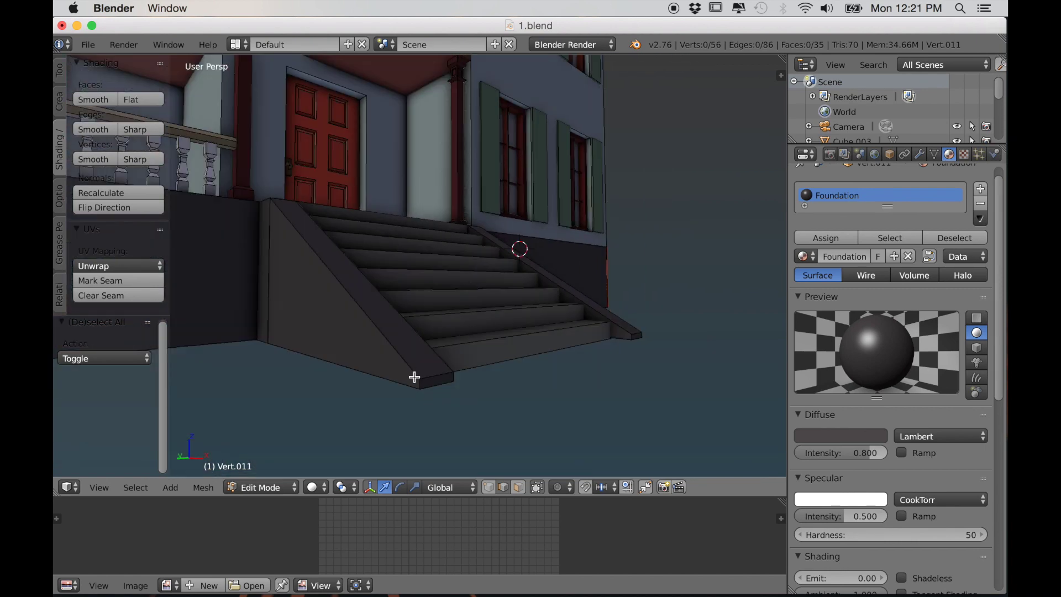
pyautogui.moveTo(468, 405); pyautogui.dragTo(446, 408, button='middle')
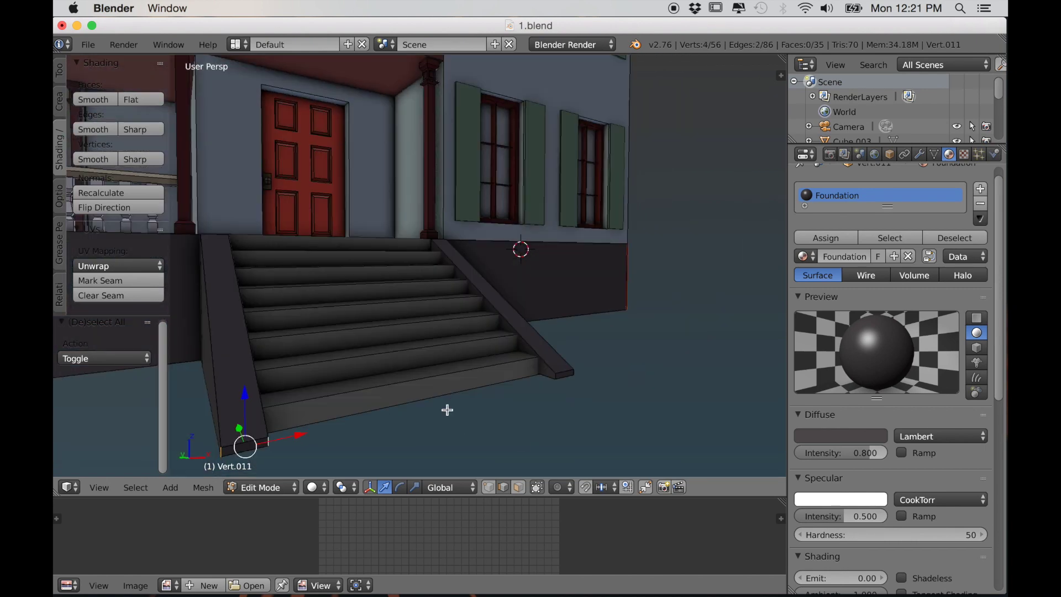
pyautogui.scroll(2, 445, 373)
pyautogui.keyDown('shift'); pyautogui.rightClick(482, 356); pyautogui.keyUp('shift')
pyautogui.hotkey('ctrl', 'e')
pyautogui.click(417, 322)
# Step: Mark the four short edges at the upper ends of the two stair side walls as seams
pyautogui.scroll(-3, 410, 282)
pyautogui.moveTo(410, 283); pyautogui.dragTo(494, 212, button='middle')
pyautogui.scroll(2, 471, 335)
pyautogui.rightClick(385, 315)
pyautogui.moveTo(391, 317); pyautogui.dragTo(545, 305, button='middle')
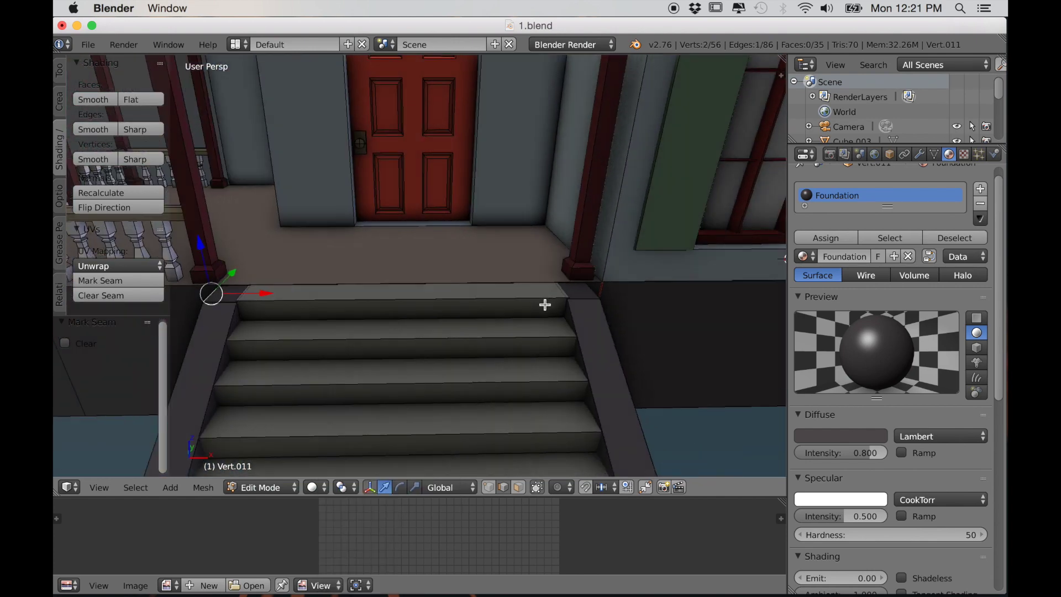
pyautogui.hotkey('ctrl', 'e')
pyautogui.click(280, 323)
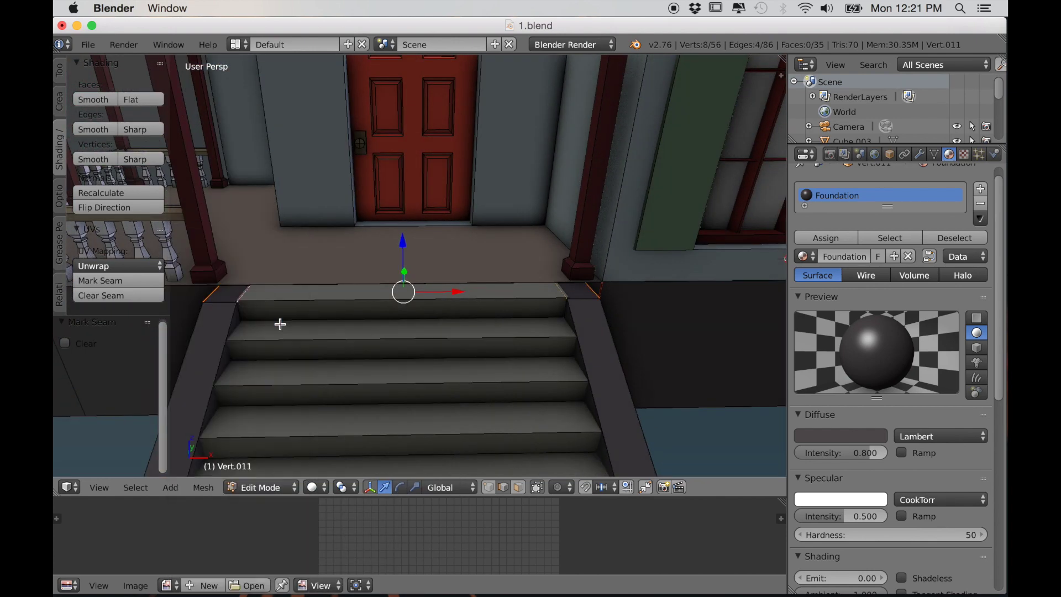
# Step: Unwrap all the foundation's geometry with its new seams
pyautogui.scroll(-3, 280, 325)
pyautogui.moveTo(279, 374); pyautogui.dragTo(290, 384, button='middle')
pyautogui.press('a')
pyautogui.press('u')
pyautogui.click(548, 383)
pyautogui.scroll(-2, 525, 521)
pyautogui.moveTo(700, 496)
pyautogui.mouseDown()
pyautogui.moveTo(710, 362)
pyautogui.moveTo(701, 513)
pyautogui.mouseUp()
# Step: Delete the four underside faces of the stair side walls and the two hidden faces where the walls meet the foundation
pyautogui.moveTo(514, 422); pyautogui.dragTo(442, 481, button='middle')
pyautogui.rightClick(430, 228)
pyautogui.keyDown('shift'); pyautogui.rightClick(460, 220); pyautogui.keyUp('shift')
pyautogui.keyDown('shift'); pyautogui.rightClick(527, 351); pyautogui.keyUp('shift')
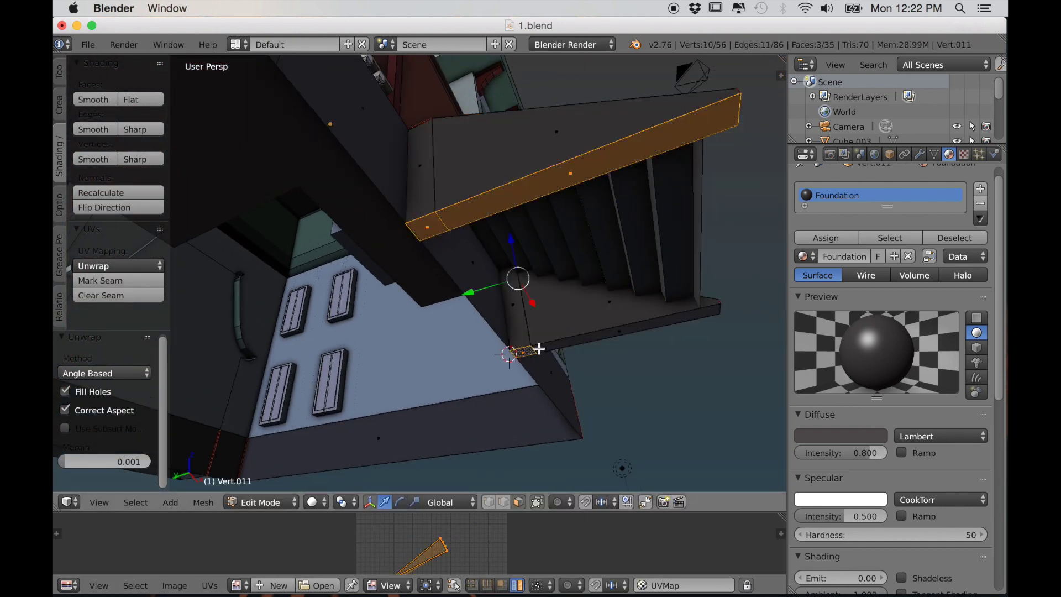
pyautogui.keyDown('shift'); pyautogui.rightClick(541, 351); pyautogui.keyUp('shift')
pyautogui.press('x')
pyautogui.click(536, 369)
pyautogui.moveTo(536, 369); pyautogui.dragTo(353, 388, button='middle')
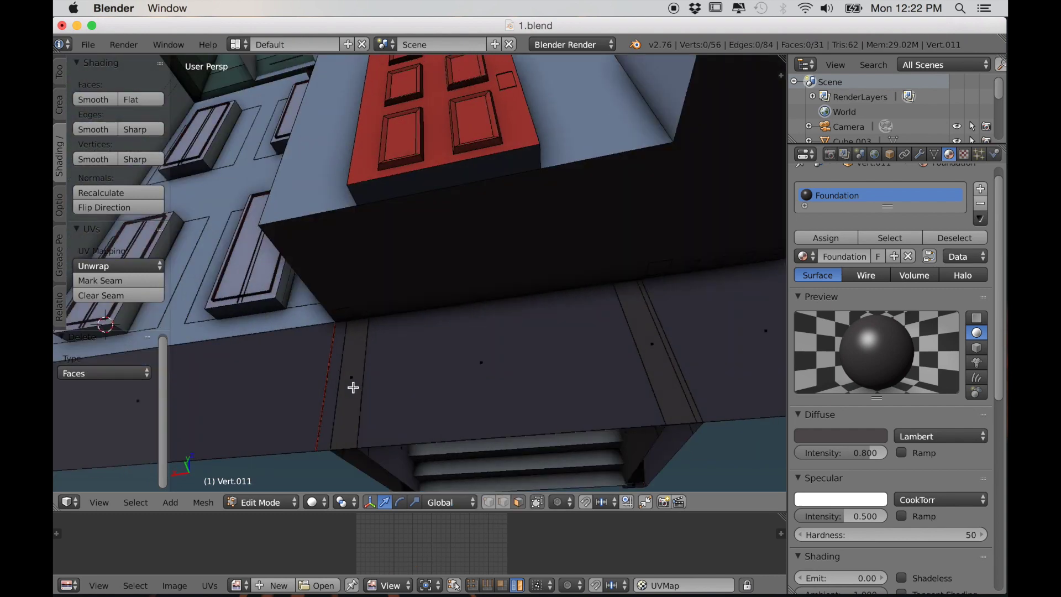
pyautogui.press('x')
pyautogui.click(584, 379)
# Step: Select the linked foundation pieces and unwrap them
pyautogui.moveTo(583, 379); pyautogui.dragTo(333, 359, button='middle')
pyautogui.press('l')
pyautogui.press('l')
pyautogui.press('u')
pyautogui.click(568, 328)
pyautogui.scroll(4, 601, 488)
pyautogui.moveTo(695, 511)
pyautogui.mouseDown()
pyautogui.moveTo(685, 365)
pyautogui.moveTo(704, 504)
pyautogui.mouseUp()
pyautogui.scroll(-2, 601, 488)
pyautogui.scroll(-4, 392, 386)
# Step: Unwrap the whole cleaned-up foundation and pack its UV islands
pyautogui.moveTo(392, 386); pyautogui.dragTo(419, 401, button='middle')
pyautogui.press('a')
pyautogui.press('u')
pyautogui.click(443, 477)
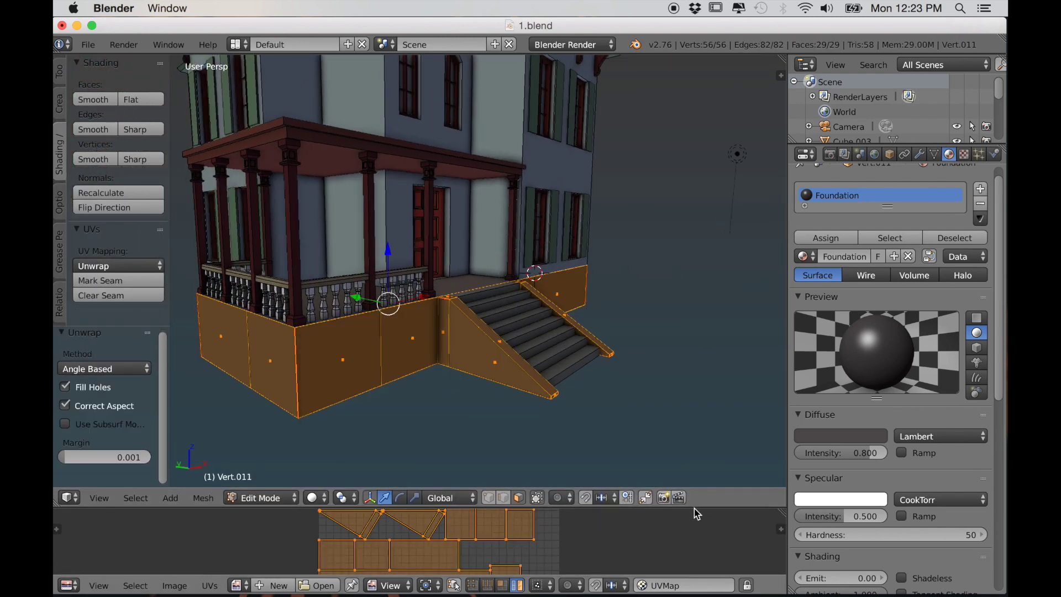
pyautogui.moveTo(694, 508); pyautogui.dragTo(693, 311)
pyautogui.scroll(-1, 591, 406)
pyautogui.click(209, 585)
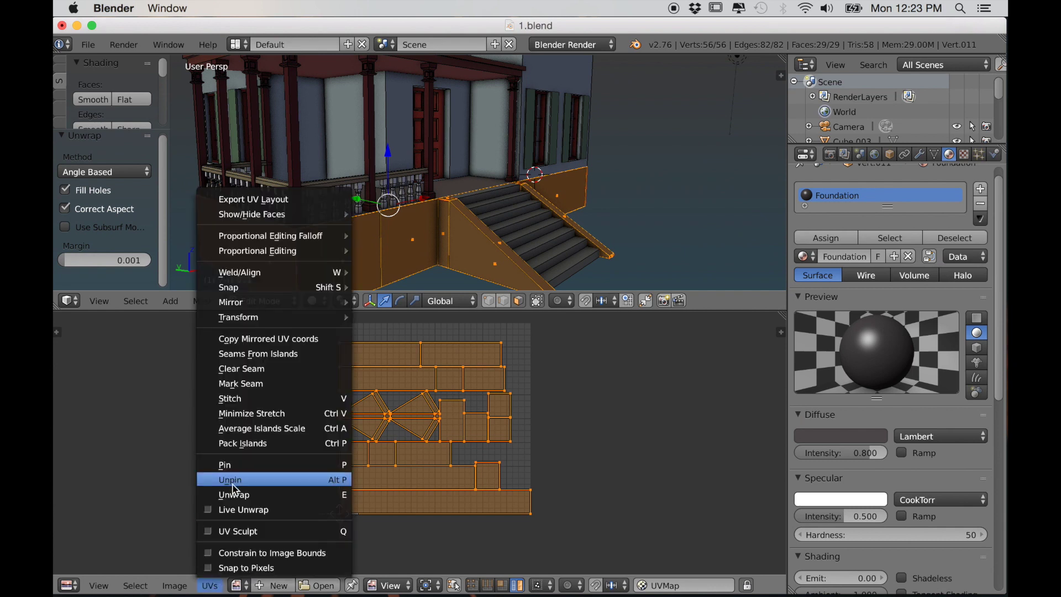
pyautogui.click(237, 448)
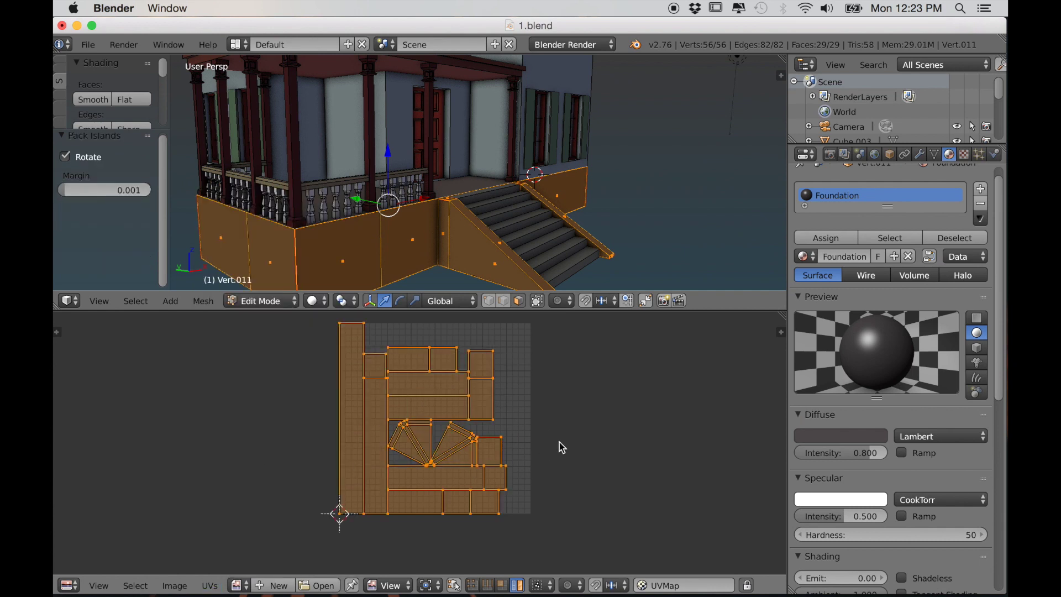
# Step: Move the two fan-shaped islands and their neighbouring rectangle outside the UV square and lower the islands above them by 0.230
pyautogui.rightClick(489, 454)
pyautogui.press('x')
pyautogui.click(533, 454)
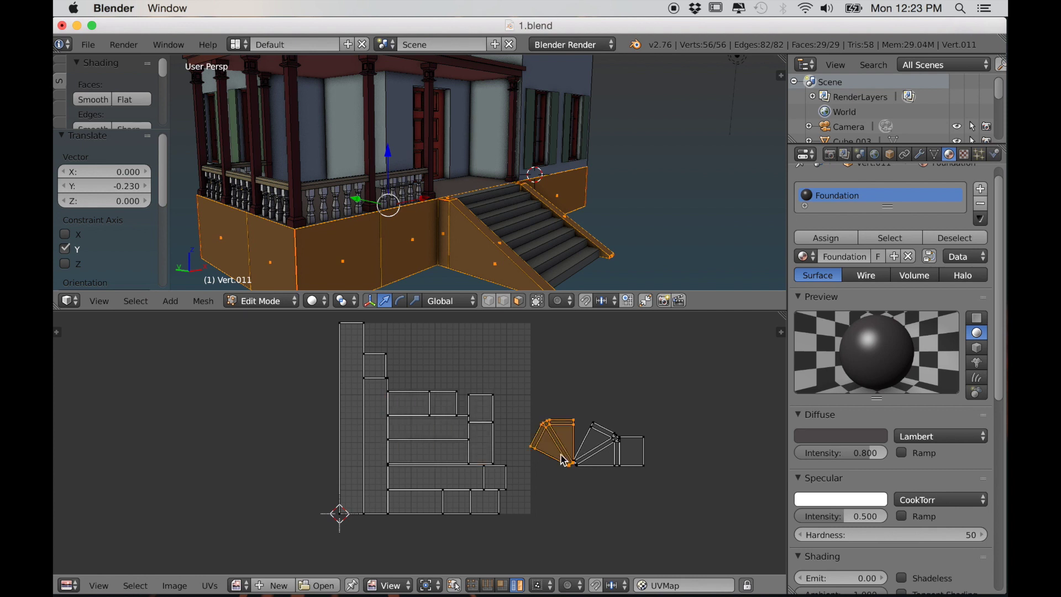
# Step: Rotate the two fan-shaped islands and nest them side by side above the foundation's other islands
pyautogui.press('g')
pyautogui.click(504, 358)
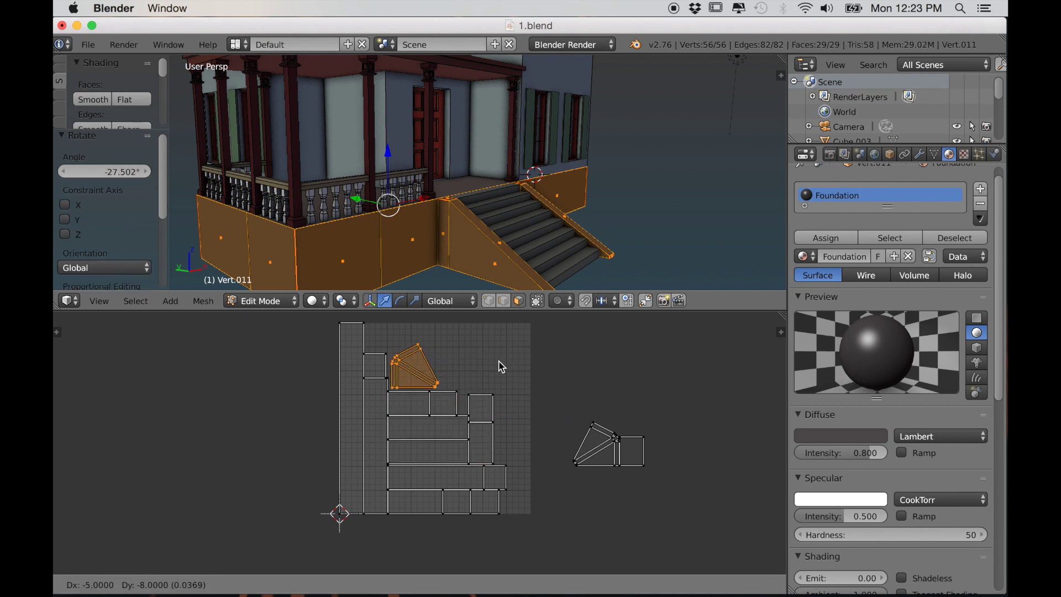
pyautogui.click(498, 362)
pyautogui.rightClick(608, 454)
pyautogui.press('g')
pyautogui.click(575, 380)
pyautogui.click(576, 494)
pyautogui.click(586, 503)
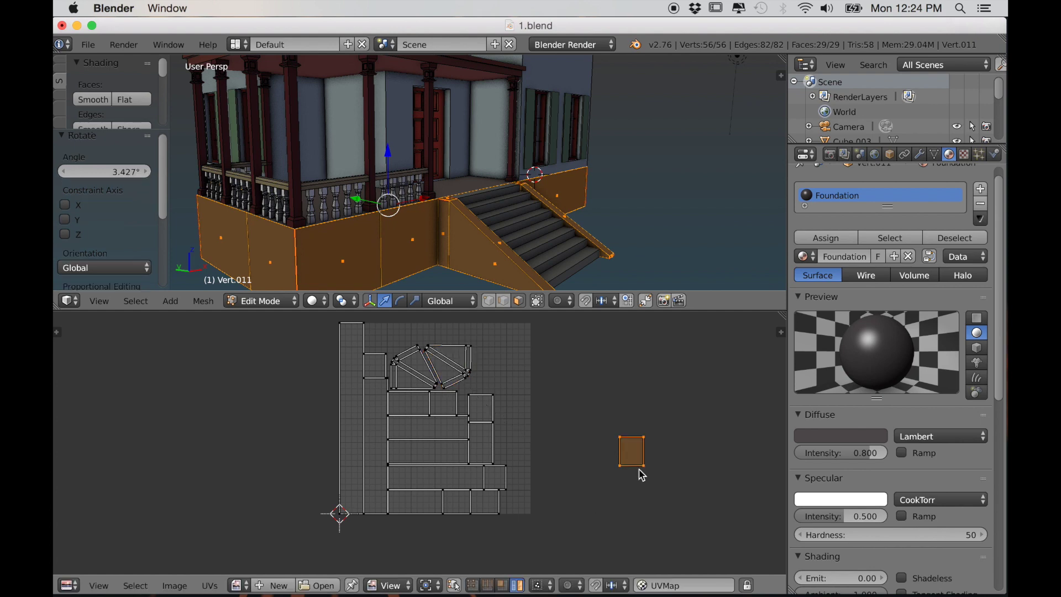
# Step: Place the remaining rectangular island at the UV square's upper edge, directly right of the long vertical strip
pyautogui.click(410, 365)
pyautogui.scroll(5, 449, 385)
pyautogui.moveTo(459, 381); pyautogui.dragTo(595, 532, button='middle')
pyautogui.press('g')
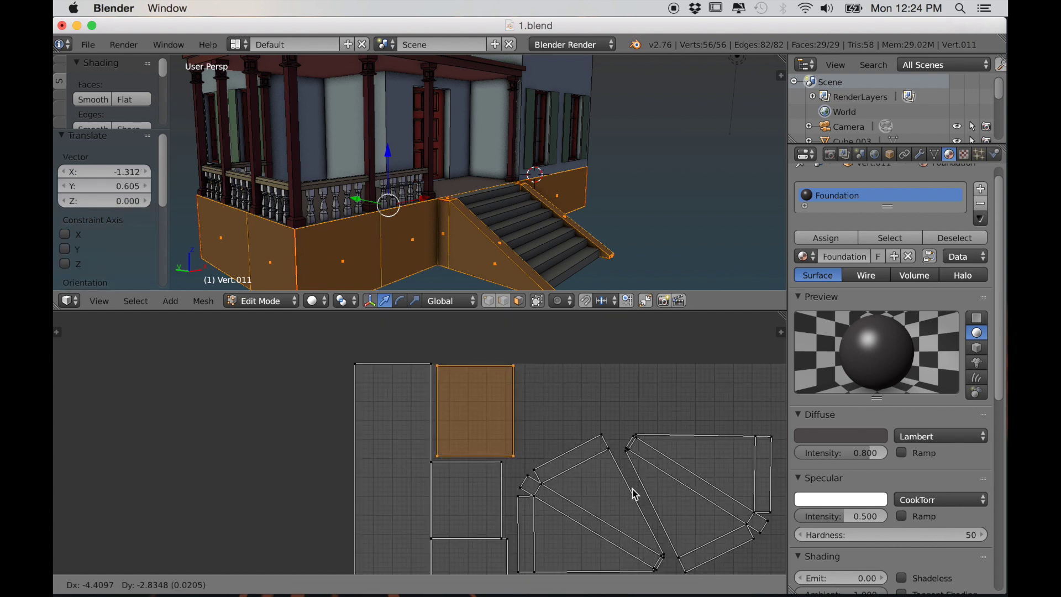
pyautogui.click(632, 487)
# Step: Scale all the foundation's UVs down by 0.390 and again by 0.903
pyautogui.scroll(-5, 642, 492)
pyautogui.scroll(-3, 645, 499)
pyautogui.press('a')
pyautogui.press('s')
pyautogui.click(579, 450)
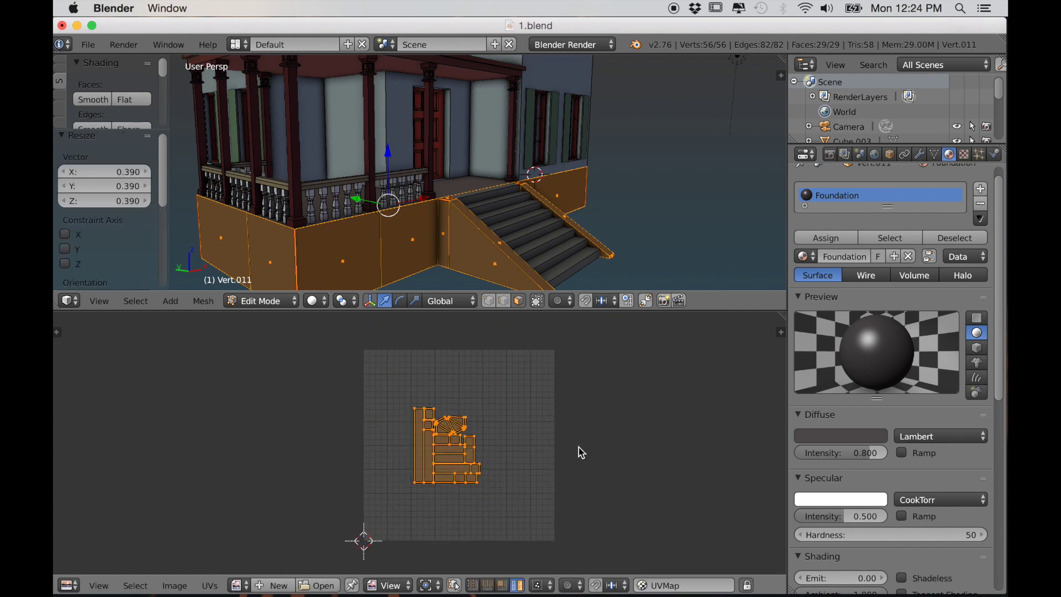
pyautogui.press('s')
pyautogui.click(609, 453)
pyautogui.scroll(-1, 580, 487)
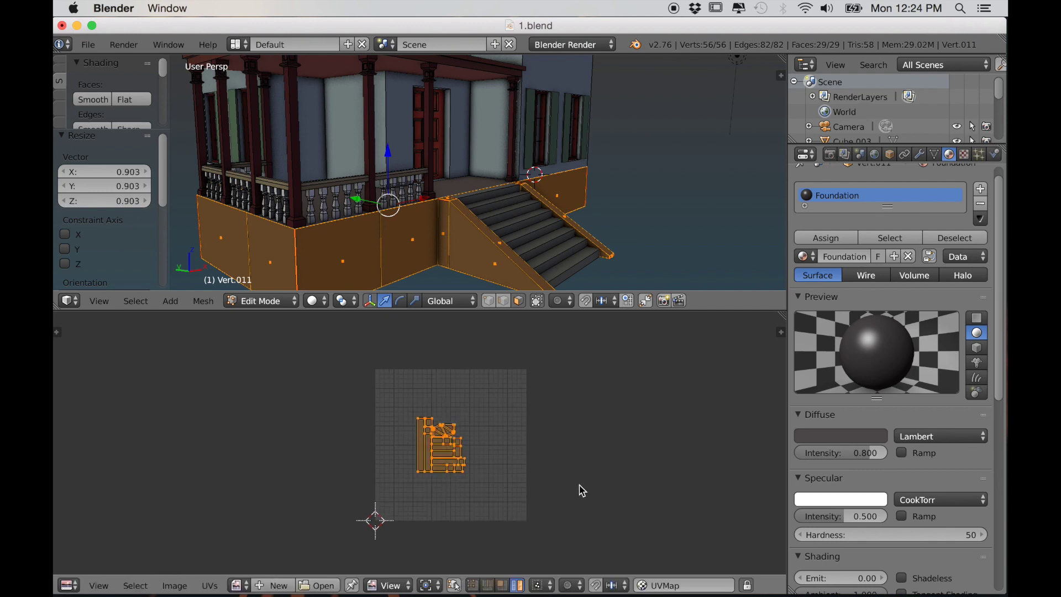
# Step: Move the foundation's UV block to the UV square's upper-left corner and pin it
pyautogui.scroll(1, 592, 493)
pyautogui.press('g')
pyautogui.click(541, 446)
pyautogui.press('p')
# Step: Join the foundation to the combined house-parts object and select all the joined geometry in Edit Mode
pyautogui.press('Tab')
pyautogui.scroll(-3, 499, 213)
pyautogui.moveTo(485, 225); pyautogui.dragTo(442, 243, button='middle')
pyautogui.scroll(2, 511, 239)
pyautogui.moveTo(511, 238); pyautogui.dragTo(478, 238, button='middle')
pyautogui.keyDown('shift'); pyautogui.rightClick(427, 187); pyautogui.keyUp('shift')
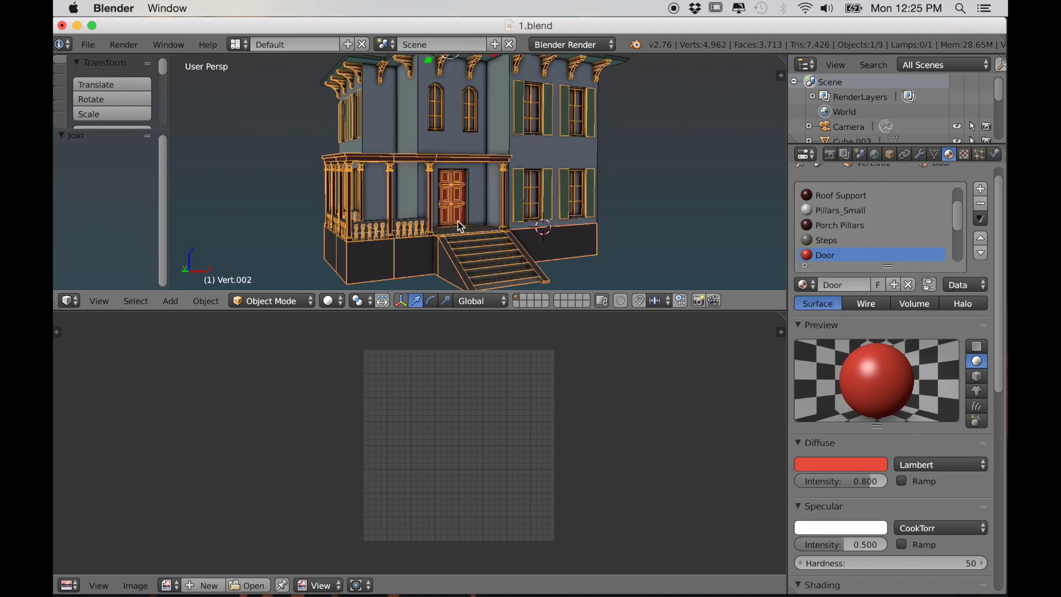
pyautogui.press('Tab')
pyautogui.press('a')
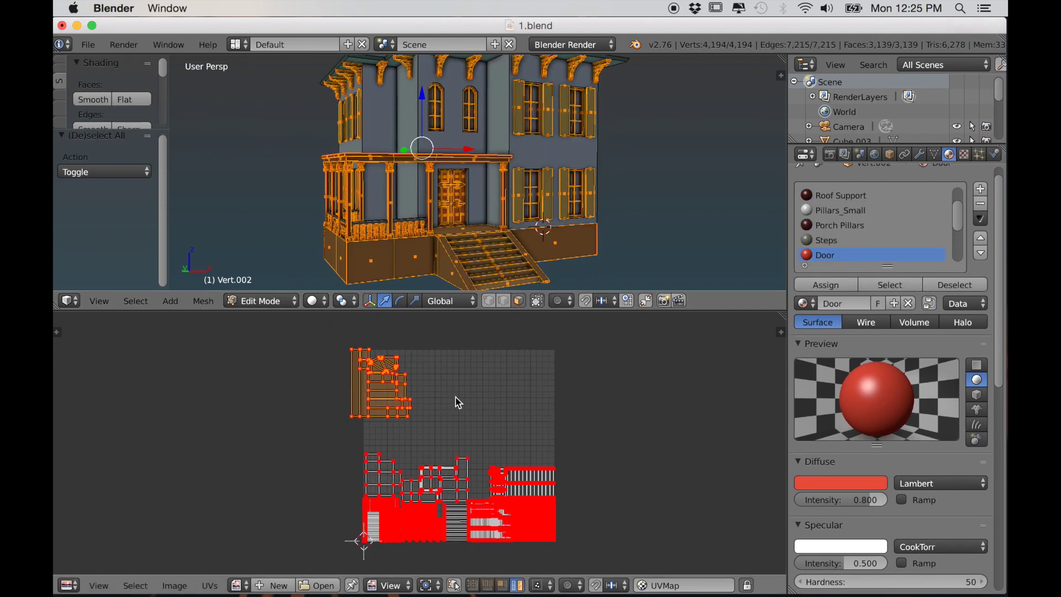
# Step: Rotate the foundation's UV block by -90° and fit it against the UV square's right edge, directly above the shutters' block
pyautogui.press('g')
pyautogui.click(600, 435)
pyautogui.press('r')
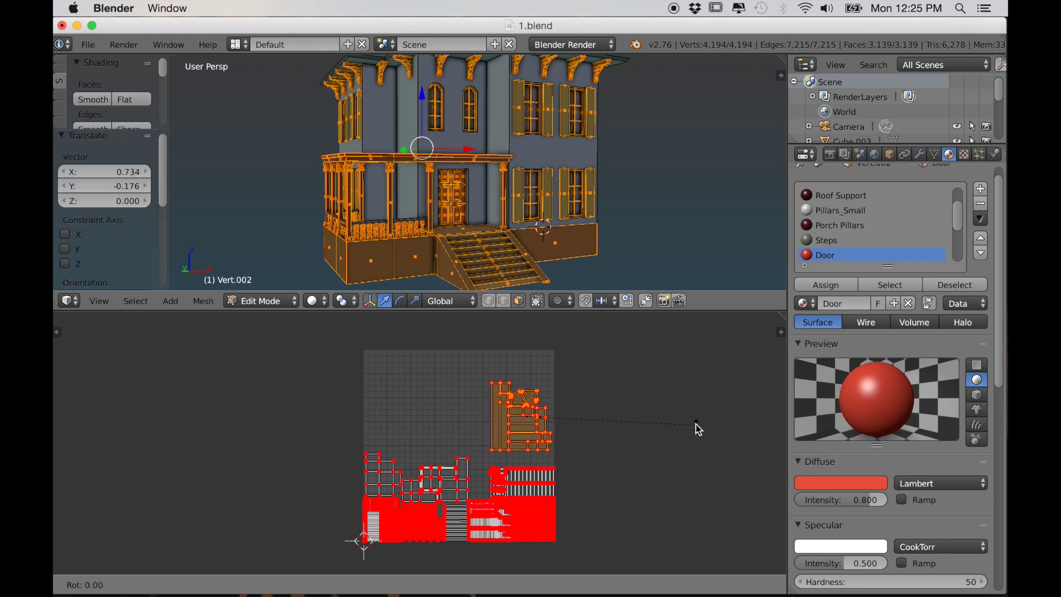
pyautogui.keyDown('ctrl'); pyautogui.click(528, 319); pyautogui.keyUp('ctrl')
pyautogui.scroll(2, 646, 439)
pyautogui.moveTo(654, 447); pyautogui.dragTo(556, 444, button='middle')
pyautogui.scroll(2, 627, 434)
pyautogui.press('g')
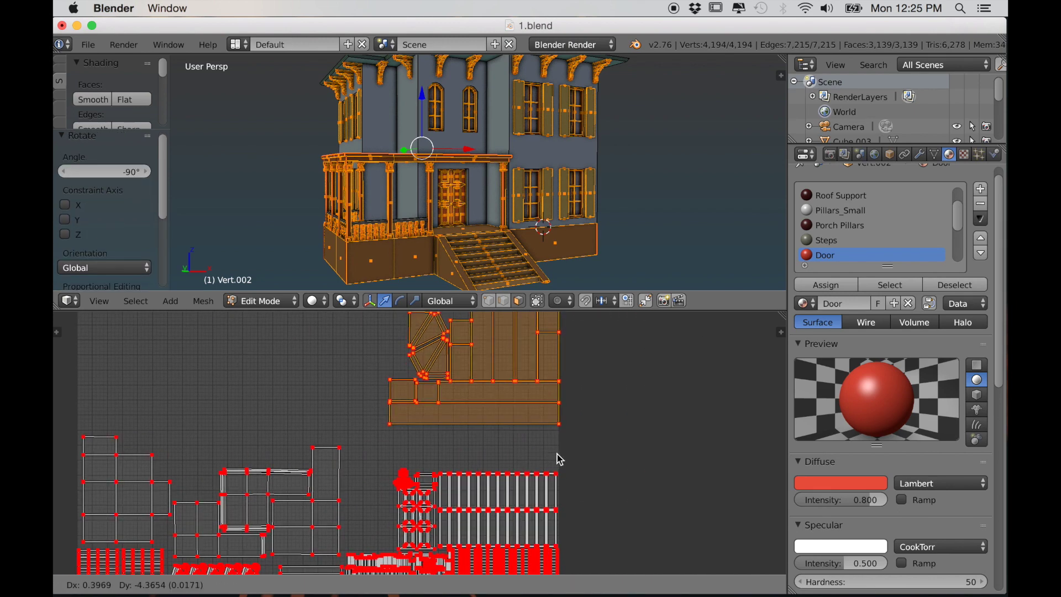
pyautogui.click(555, 485)
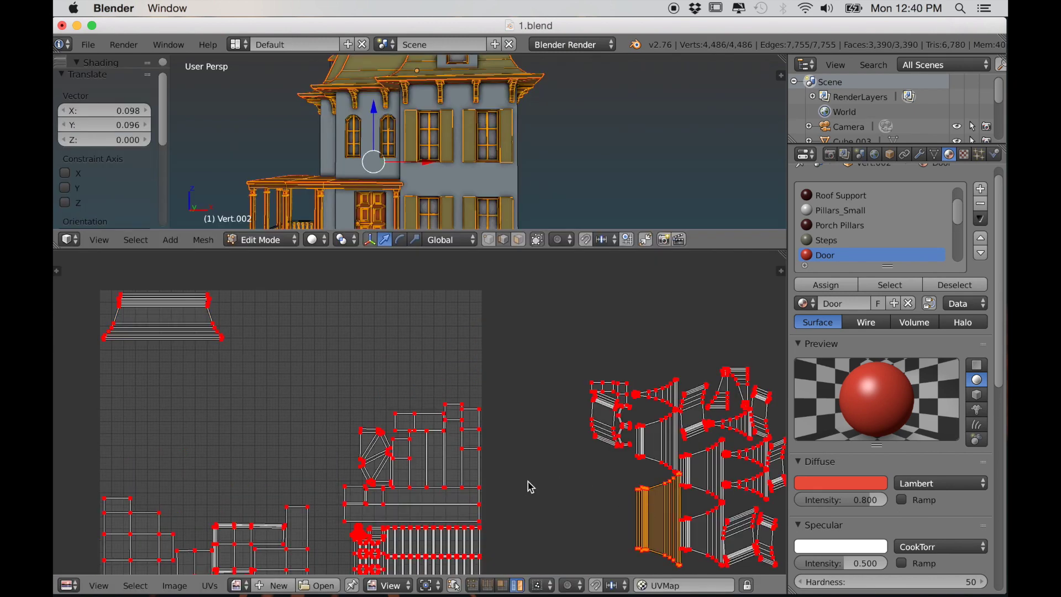
# Step: Fit the selected tapered roof island upside down beside the first roof island along the UV square's upper edge
pyautogui.click(295, 355)
pyautogui.scroll(5, 295, 359)
pyautogui.moveTo(232, 442); pyautogui.dragTo(453, 552, button='middle')
pyautogui.press('g')
pyautogui.click(511, 462)
pyautogui.scroll(-5, 514, 464)
pyautogui.moveTo(658, 552); pyautogui.dragTo(529, 469, button='middle')
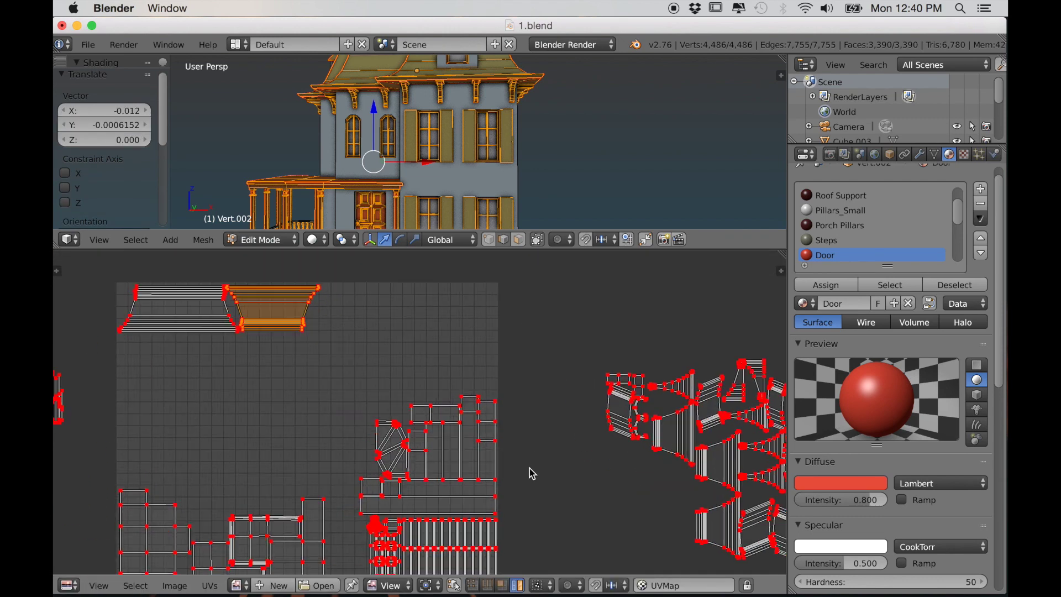
# Step: Rotate the next tapered roof island by 90° and fit it upright beside the second one along the UV square's upper edge
pyautogui.moveTo(767, 548); pyautogui.dragTo(644, 497, button='middle')
pyautogui.rightClick(644, 497)
pyautogui.press('r')
pyautogui.press('9')
pyautogui.press('0')
pyautogui.press('Return')
pyautogui.press('g')
pyautogui.click(264, 324)
pyautogui.scroll(4, 263, 324)
pyautogui.scroll(3, 359, 232)
pyautogui.moveTo(359, 232); pyautogui.dragTo(448, 345, button='middle')
pyautogui.press('g')
pyautogui.click(459, 386)
pyautogui.press('a')
# Step: Turn another tapered roof island upside down and fit it against the third one in the upper-edge row
pyautogui.scroll(-6, 464, 392)
pyautogui.moveTo(614, 494); pyautogui.dragTo(393, 421, button='middle')
pyautogui.rightClick(615, 481)
pyautogui.press('r')
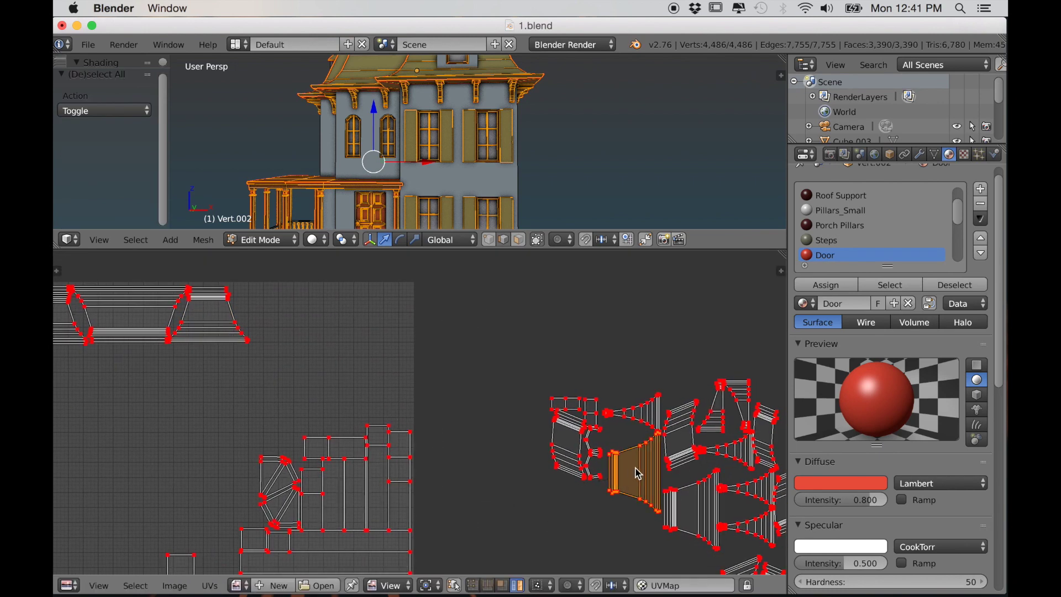
pyautogui.press('1')
pyautogui.press('8')
pyautogui.press('0')
pyautogui.press('Return')
pyautogui.moveTo(369, 347); pyautogui.dragTo(451, 399, button='middle')
pyautogui.scroll(5, 451, 399)
pyautogui.moveTo(488, 462); pyautogui.dragTo(449, 442, button='middle')
pyautogui.press('g')
pyautogui.click(486, 505)
# Step: Rotate the next wide tapered roof island by 90° and fit it upright at the end of the upper-edge row
pyautogui.scroll(-6, 557, 528)
pyautogui.rightClick(573, 470)
pyautogui.press('r')
pyautogui.press('9')
pyautogui.press('0')
pyautogui.press('Return')
pyautogui.press('g')
pyautogui.click(394, 357)
pyautogui.scroll(6, 326, 353)
pyautogui.moveTo(326, 354); pyautogui.dragTo(445, 469, button='middle')
pyautogui.press('g')
pyautogui.click(492, 506)
# Step: Rotate a narrow triangular roof island by -90° and align it against the slanted side of the row's last island
pyautogui.scroll(-5, 528, 509)
pyautogui.scroll(1, 583, 472)
pyautogui.press('-')
pyautogui.press('9')
pyautogui.press('0')
pyautogui.press('Return')
pyautogui.press('g')
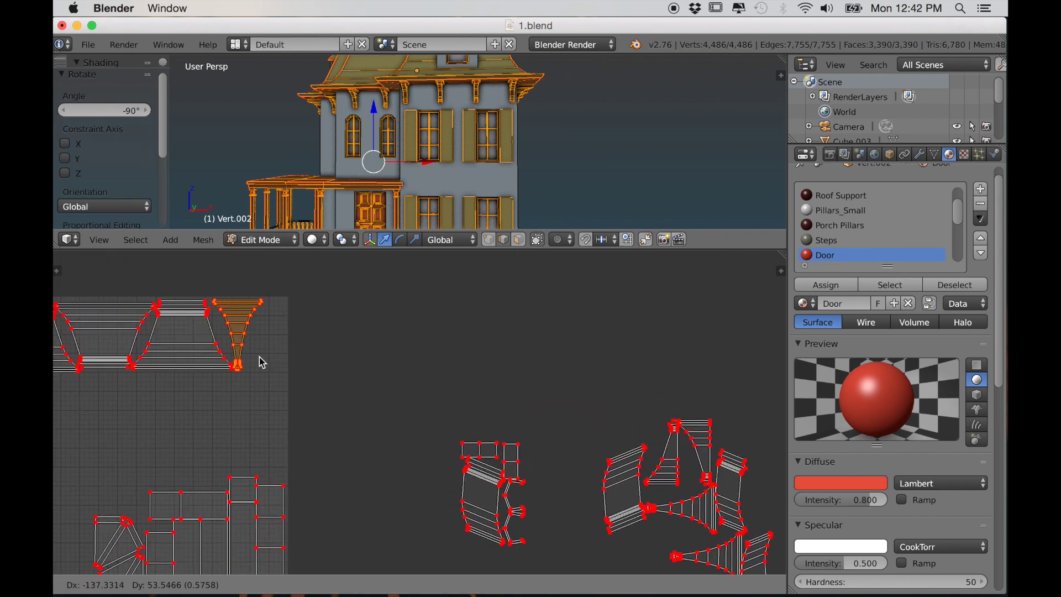
pyautogui.click(262, 361)
pyautogui.scroll(4, 265, 367)
pyautogui.scroll(4, 307, 455)
pyautogui.moveTo(307, 454); pyautogui.dragTo(483, 544, button='middle')
pyautogui.press('r')
pyautogui.click(550, 447)
pyautogui.press('g')
pyautogui.click(545, 443)
# Step: Rotate another triangular roof island by 90° and move the small half-tapered island below the end of the upper-edge row
pyautogui.scroll(-6, 547, 445)
pyautogui.moveTo(648, 529); pyautogui.dragTo(609, 452, button='middle')
pyautogui.rightClick(609, 451)
pyautogui.press('r')
pyautogui.press('9')
pyautogui.press('0')
pyautogui.press('Return')
pyautogui.rightClick(585, 390)
pyautogui.moveTo(586, 390); pyautogui.dragTo(632, 424, button='middle')
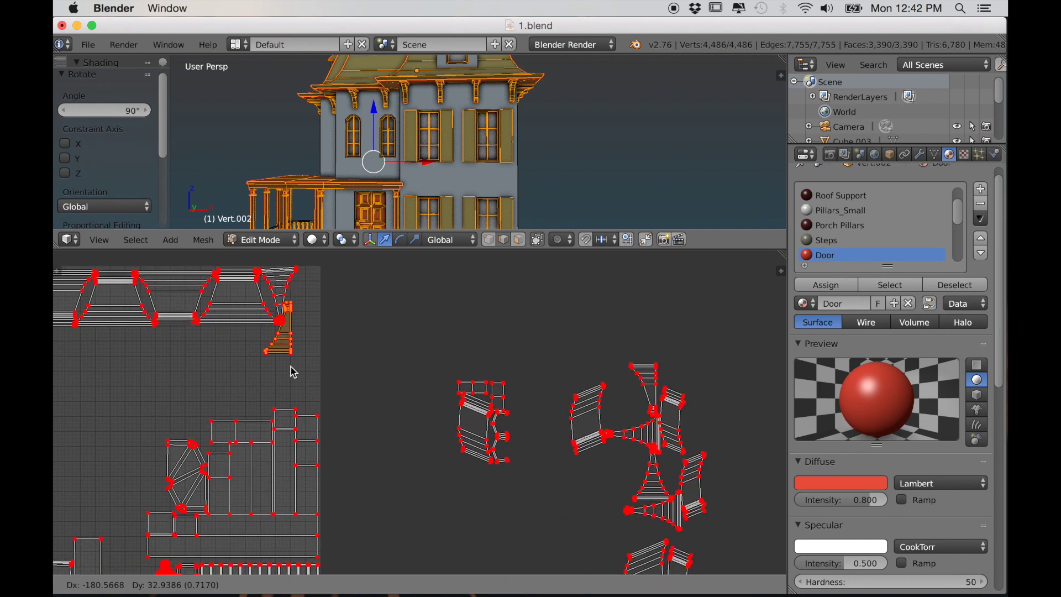
pyautogui.click(291, 378)
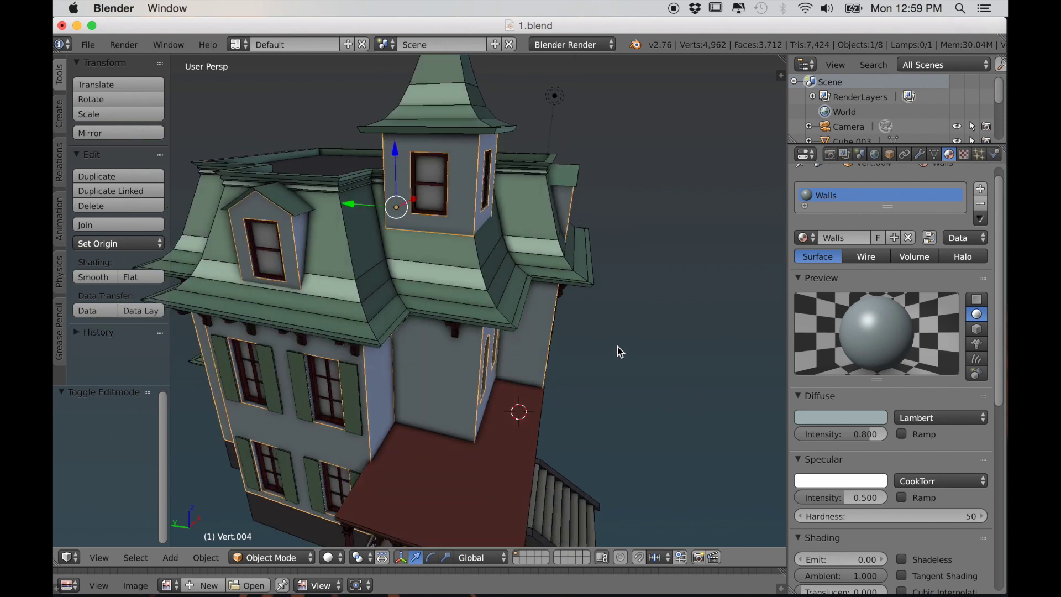
# Step: Open the walls mesh in Edit Mode and select the inner face loops of the first window openings
pyautogui.moveTo(617, 346); pyautogui.dragTo(601, 340, button='middle')
pyautogui.press('Tab')
pyautogui.moveTo(525, 386); pyautogui.dragTo(499, 424, button='middle')
pyautogui.press('Tab')
pyautogui.scroll(5, 496, 426)
pyautogui.press('Tab')
pyautogui.moveTo(436, 383); pyautogui.dragTo(406, 357, button='middle')
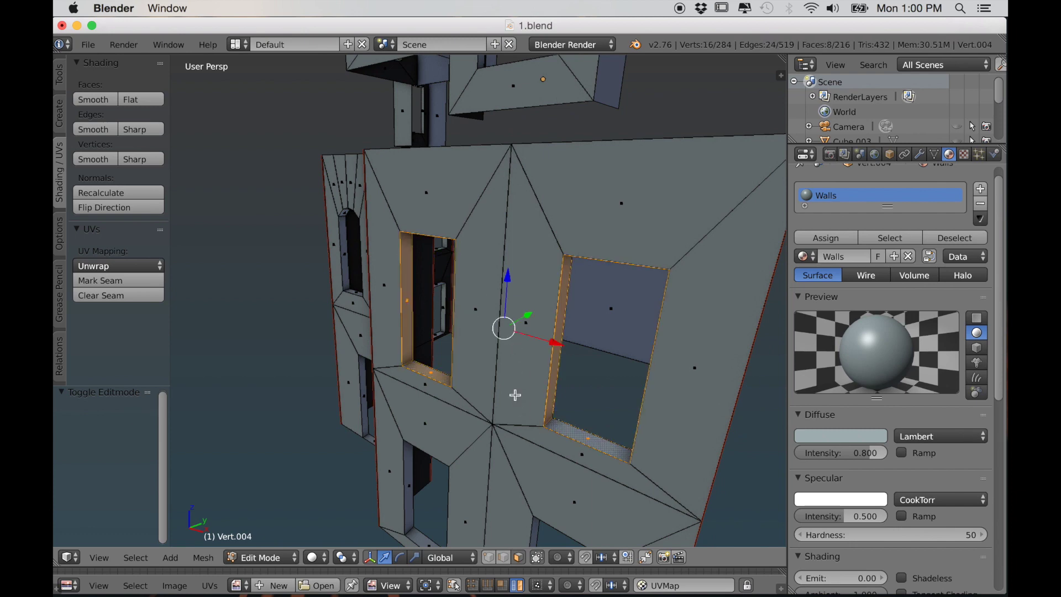
pyautogui.moveTo(515, 394); pyautogui.dragTo(369, 490, button='middle')
pyautogui.keyDown('alt'); pyautogui.keyDown('shift'); pyautogui.rightClick(531, 498); pyautogui.keyUp('shift'); pyautogui.keyUp('alt')
pyautogui.scroll(-5, 531, 498)
pyautogui.moveTo(530, 498); pyautogui.dragTo(411, 468, button='middle')
pyautogui.scroll(5, 490, 471)
pyautogui.scroll(-3, 503, 417)
pyautogui.moveTo(503, 417); pyautogui.dragTo(520, 397, button='middle')
pyautogui.keyDown('alt'); pyautogui.keyDown('shift'); pyautogui.rightClick(612, 164); pyautogui.keyUp('shift'); pyautogui.keyUp('alt')
# Step: Add the inner face loops of the next wall's four window openings to the selection
pyautogui.scroll(-3, 612, 165)
pyautogui.moveTo(612, 164); pyautogui.dragTo(358, 333, button='middle')
pyautogui.scroll(6, 598, 250)
pyautogui.moveTo(473, 355); pyautogui.dragTo(488, 409, button='middle')
pyautogui.keyDown('alt'); pyautogui.keyDown('shift'); pyautogui.rightClick(403, 349); pyautogui.keyUp('shift'); pyautogui.keyUp('alt')
pyautogui.keyDown('alt'); pyautogui.keyDown('shift'); pyautogui.rightClick(381, 405); pyautogui.keyUp('shift'); pyautogui.keyUp('alt')
pyautogui.scroll(-5, 381, 405)
pyautogui.scroll(5, 488, 409)
pyautogui.keyDown('alt'); pyautogui.keyDown('shift'); pyautogui.rightClick(442, 416); pyautogui.keyUp('shift'); pyautogui.keyUp('alt')
pyautogui.keyDown('alt'); pyautogui.keyDown('shift'); pyautogui.rightClick(572, 383); pyautogui.keyUp('shift'); pyautogui.keyUp('alt')
pyautogui.moveTo(573, 383); pyautogui.dragTo(590, 295, button='middle')
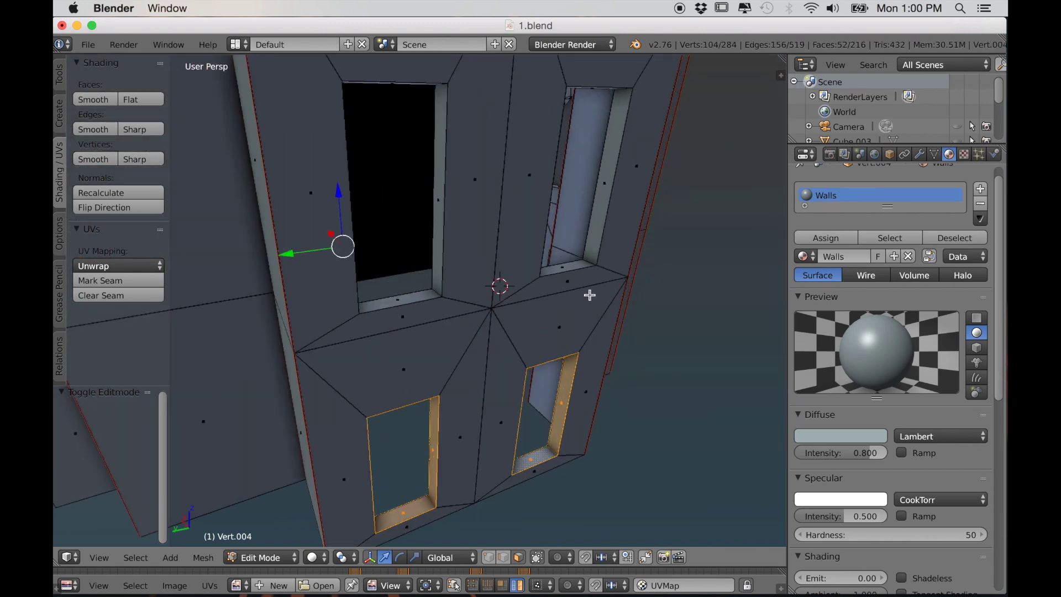
# Step: Add the remaining rectangular window openings' inner faces to the selection and mark seams around them
pyautogui.scroll(-6, 446, 298)
pyautogui.moveTo(446, 297); pyautogui.dragTo(472, 366, button='middle')
pyautogui.scroll(5, 488, 396)
pyautogui.keyDown('alt'); pyautogui.keyDown('shift'); pyautogui.rightClick(407, 359); pyautogui.keyUp('shift'); pyautogui.keyUp('alt')
pyautogui.scroll(-3, 407, 360)
pyautogui.scroll(4, 472, 365)
pyautogui.keyDown('alt'); pyautogui.keyDown('shift'); pyautogui.rightClick(301, 305); pyautogui.keyUp('shift'); pyautogui.keyUp('alt')
pyautogui.keyDown('alt'); pyautogui.keyDown('shift'); pyautogui.rightClick(476, 319); pyautogui.keyUp('shift'); pyautogui.keyUp('alt')
pyautogui.scroll(-6, 553, 339)
pyautogui.scroll(4, 554, 365)
pyautogui.moveTo(601, 351); pyautogui.dragTo(425, 377, button='middle')
pyautogui.scroll(3, 425, 377)
pyautogui.keyDown('alt'); pyautogui.keyDown('shift'); pyautogui.rightClick(424, 377); pyautogui.keyUp('shift'); pyautogui.keyUp('alt')
pyautogui.hotkey('ctrl', 'e')
pyautogui.click(425, 323)
pyautogui.press('a')
# Step: Select the inner face loop of an unseamed opening in the walls and mark seams around it
pyautogui.moveTo(425, 326); pyautogui.dragTo(426, 279, button='middle')
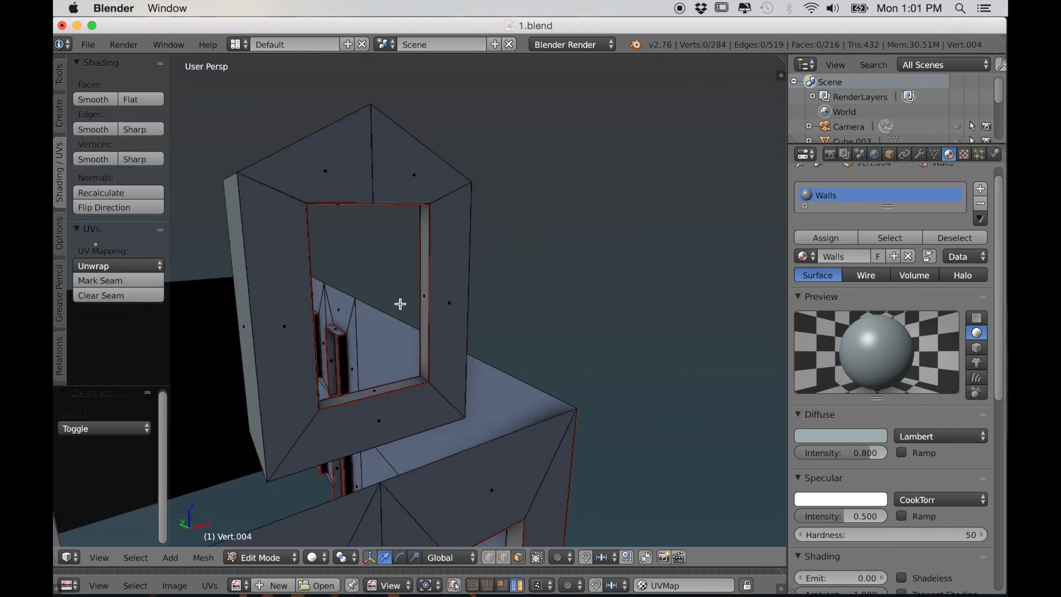
pyautogui.scroll(-5, 426, 280)
pyautogui.moveTo(464, 402); pyautogui.dragTo(485, 379, button='middle')
pyautogui.scroll(6, 485, 379)
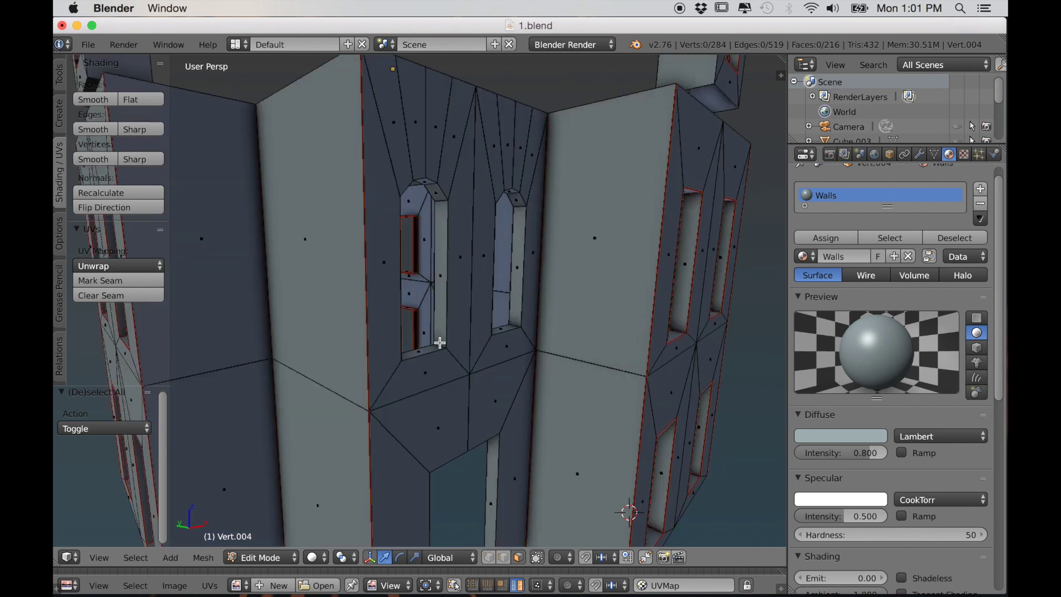
pyautogui.scroll(-5, 515, 371)
pyautogui.moveTo(512, 390); pyautogui.dragTo(478, 376, button='middle')
pyautogui.scroll(5, 478, 368)
pyautogui.scroll(-3, 396, 409)
pyautogui.scroll(5, 431, 398)
pyautogui.keyDown('alt'); pyautogui.keyDown('shift'); pyautogui.rightClick(431, 364); pyautogui.keyUp('shift'); pyautogui.keyUp('alt')
pyautogui.hotkey('ctrl', 'e')
pyautogui.click(396, 323)
pyautogui.press('a')
# Step: Select all the flat wall islands and move them out of the UV square to its left side
pyautogui.scroll(-3, 403, 334)
pyautogui.moveTo(403, 334); pyautogui.dragTo(492, 400, button='middle')
pyautogui.scroll(-5, 444, 383)
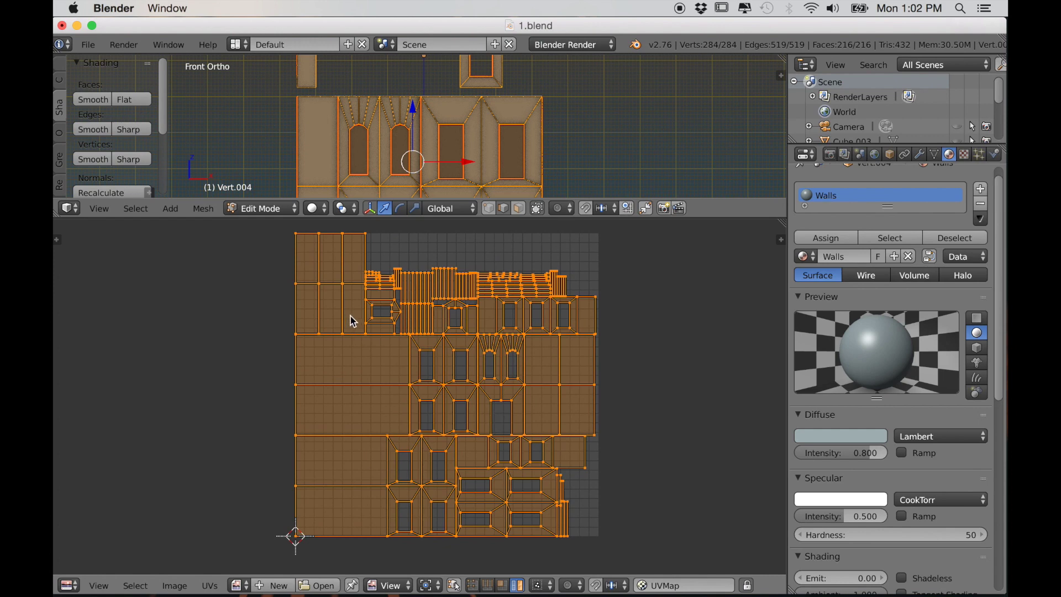
pyautogui.scroll(-3, 454, 165)
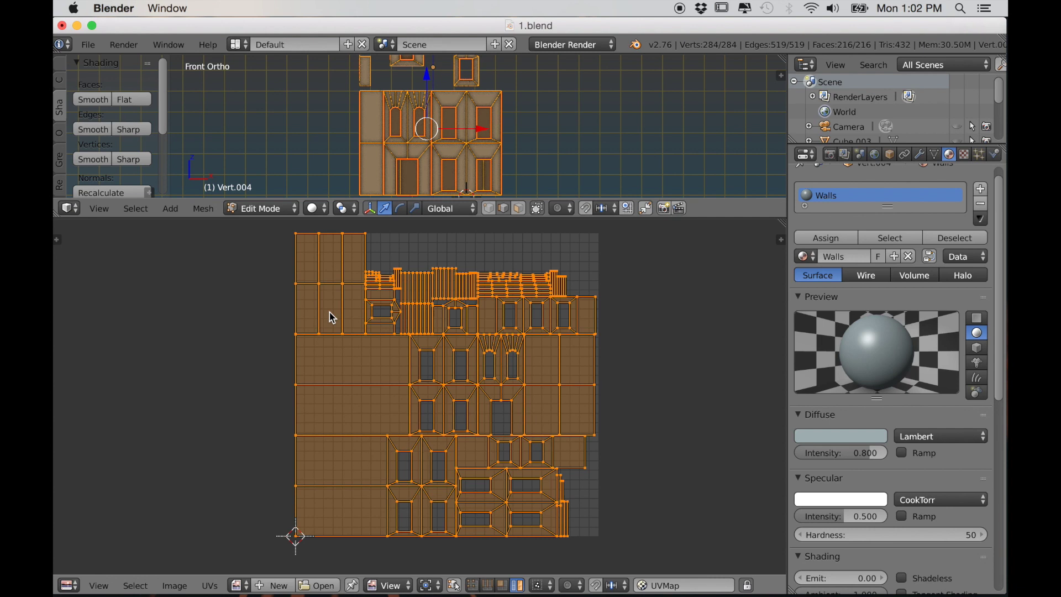
pyautogui.rightClick(338, 333)
pyautogui.keyDown('shift'); pyautogui.rightClick(352, 319); pyautogui.keyUp('shift')
pyautogui.keyDown('shift'); pyautogui.rightClick(377, 348); pyautogui.keyUp('shift')
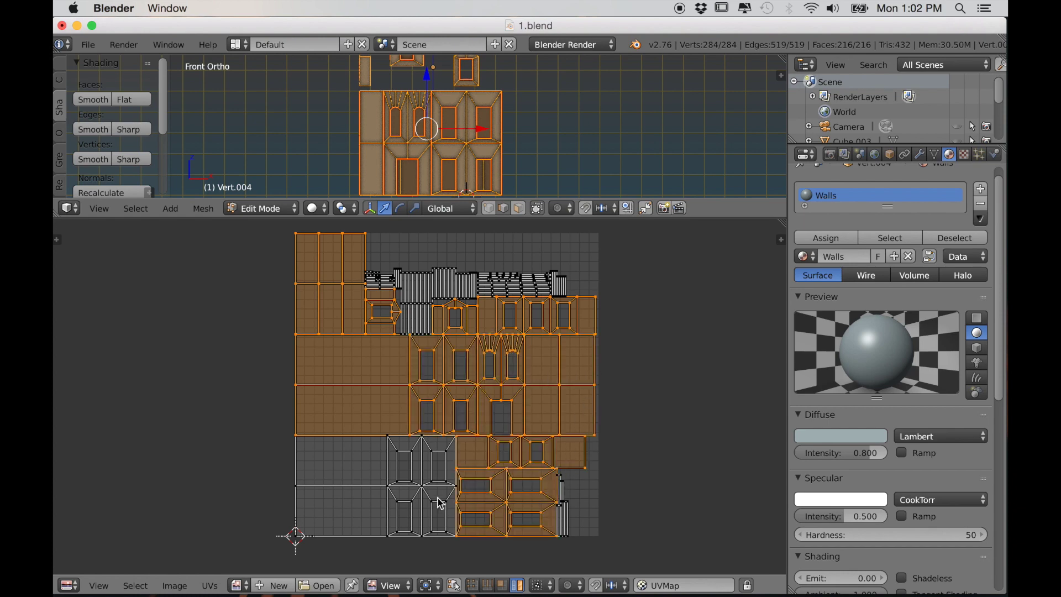
pyautogui.keyDown('shift'); pyautogui.rightClick(322, 484); pyautogui.keyUp('shift')
pyautogui.scroll(-4, 337, 493)
pyautogui.scroll(2, 387, 486)
pyautogui.press('g')
pyautogui.click(270, 465)
# Step: Select the leftover narrow islands of the window and door recesses and pack them within the UV square
pyautogui.press('a')
pyautogui.moveTo(383, 302); pyautogui.dragTo(522, 456)
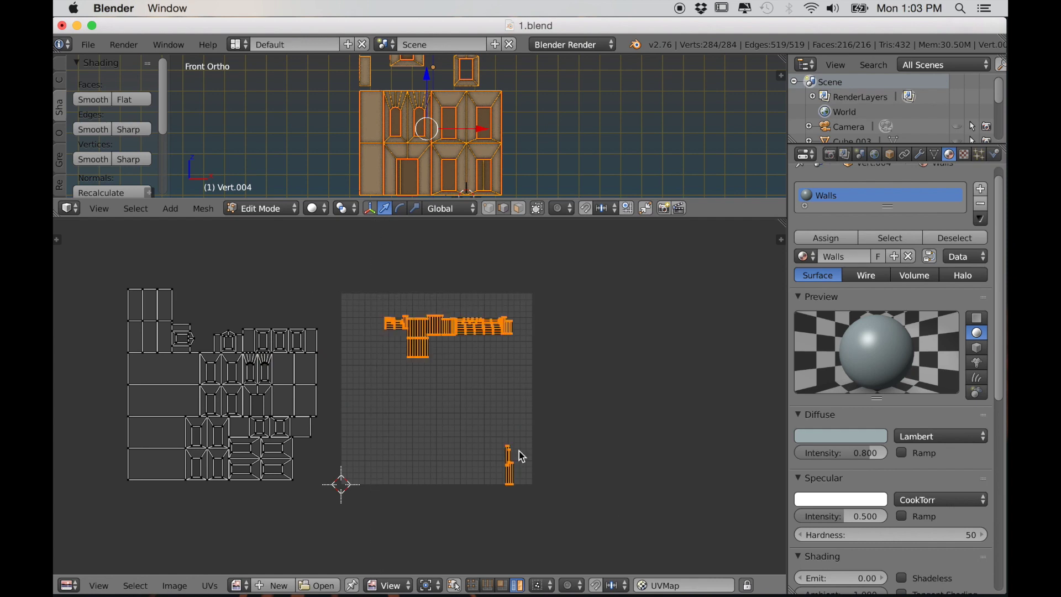
pyautogui.click(211, 585)
pyautogui.click(258, 451)
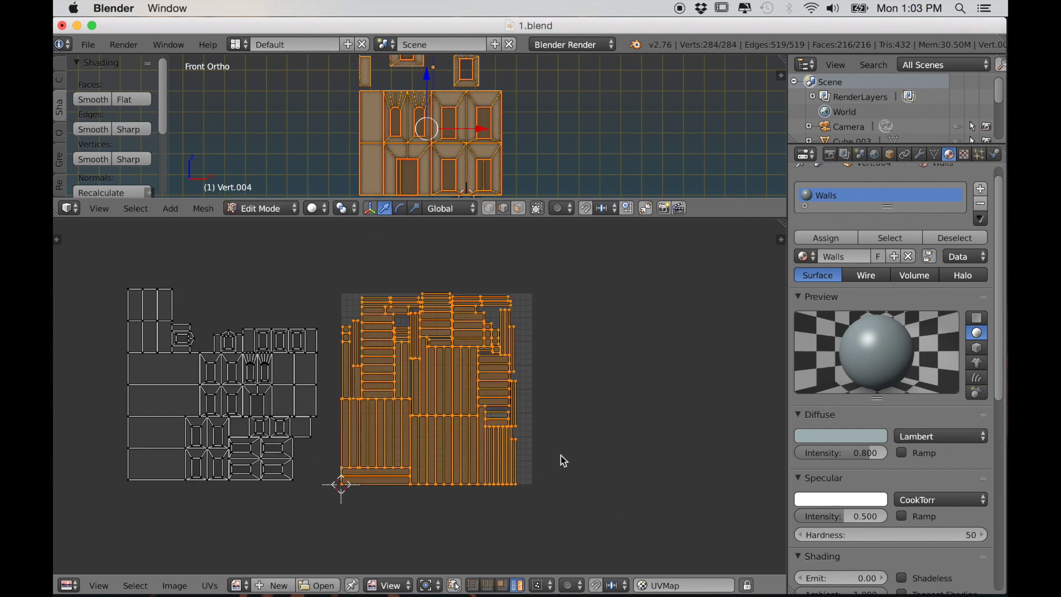
# Step: Scale the packed recess islands down to a small block, move it right of the UV square and leave Edit Mode
pyautogui.press('s')
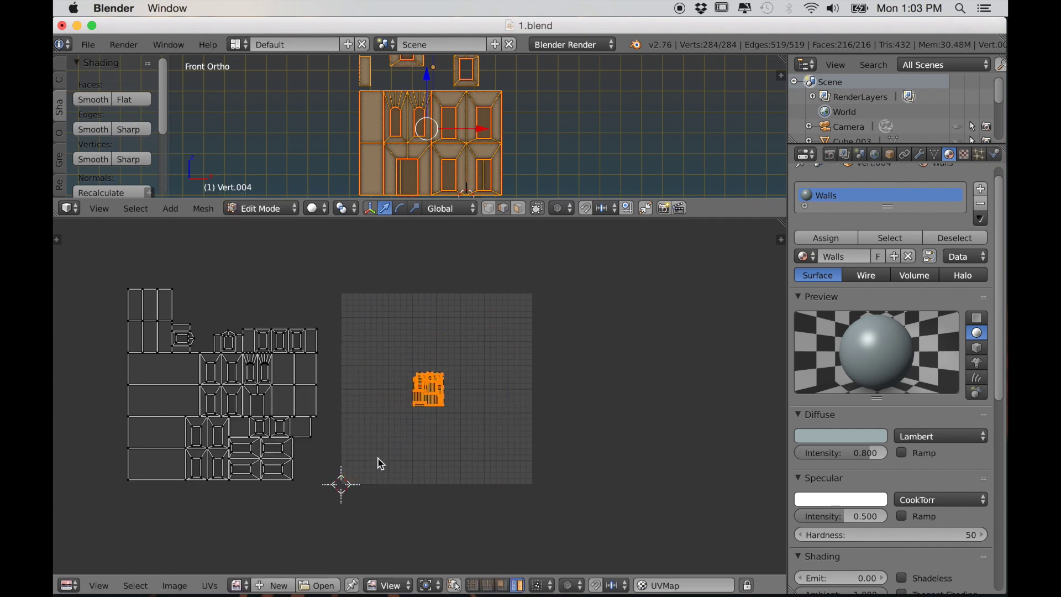
pyautogui.press('g')
pyautogui.click(521, 443)
pyautogui.press('a')
pyautogui.press('a')
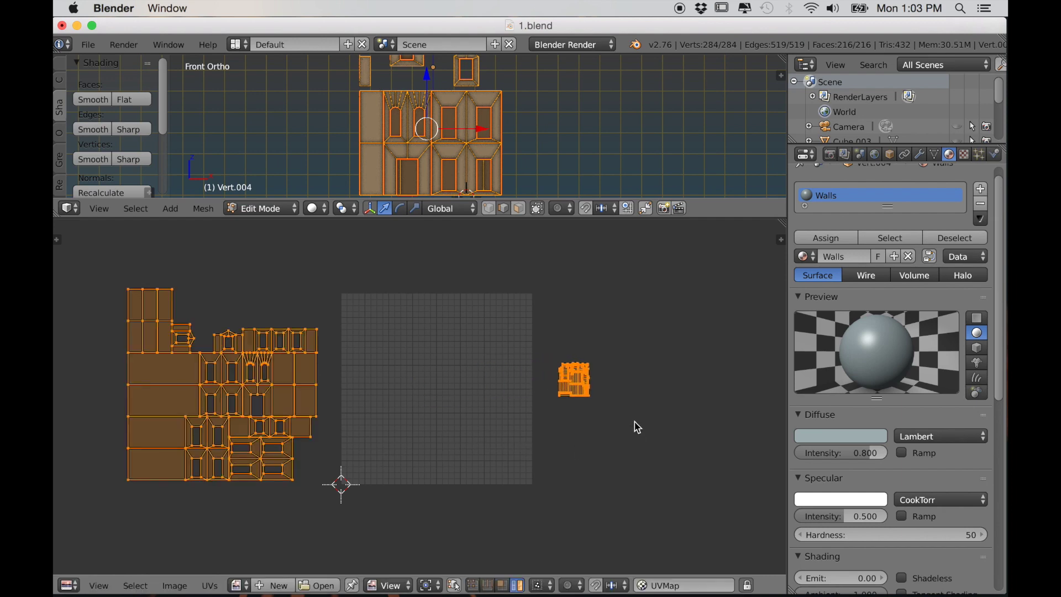
pyautogui.press('a')
pyautogui.press('Tab')
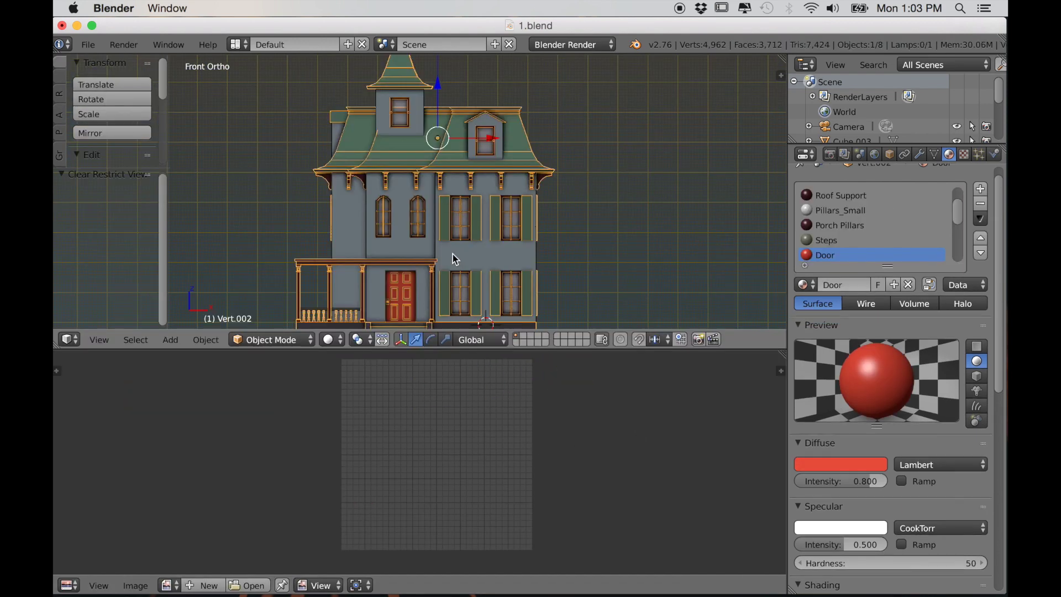
# Step: Join the combined house-parts object with the walls and open the joined mesh's UVs in Edit Mode
pyautogui.scroll(1, 454, 260)
pyautogui.keyDown('shift'); pyautogui.rightClick(451, 237); pyautogui.keyUp('shift')
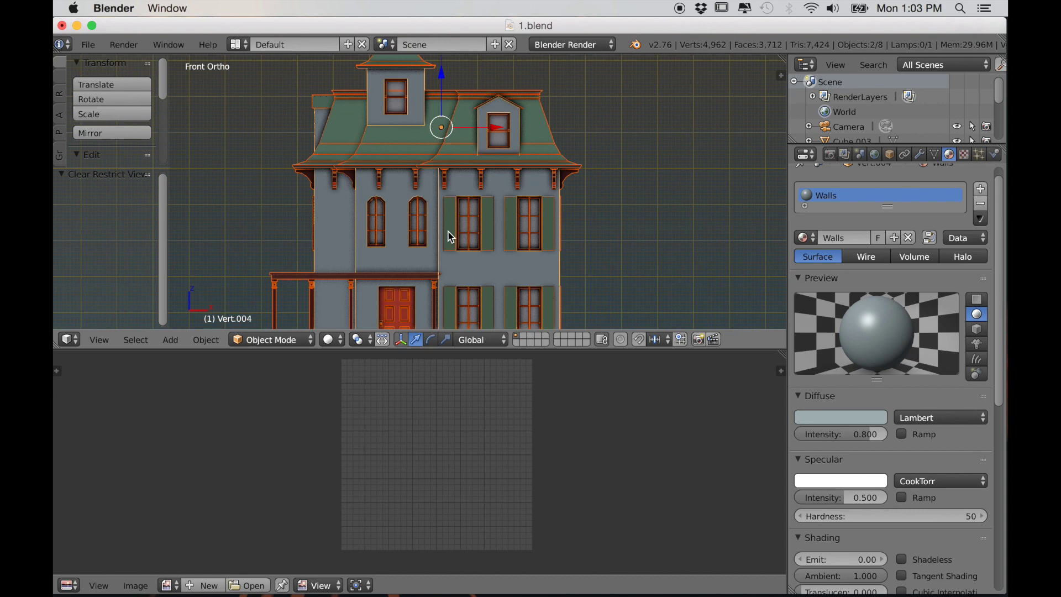
pyautogui.hotkey('ctrl', 'j')
pyautogui.scroll(-1, 457, 233)
pyautogui.press('a')
pyautogui.press('a')
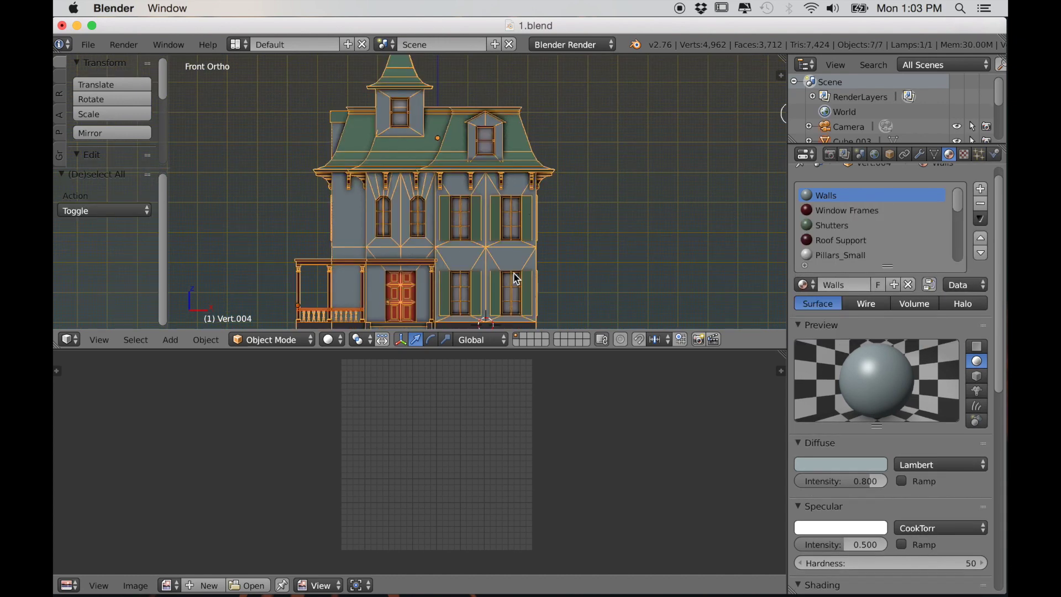
pyautogui.press('Tab')
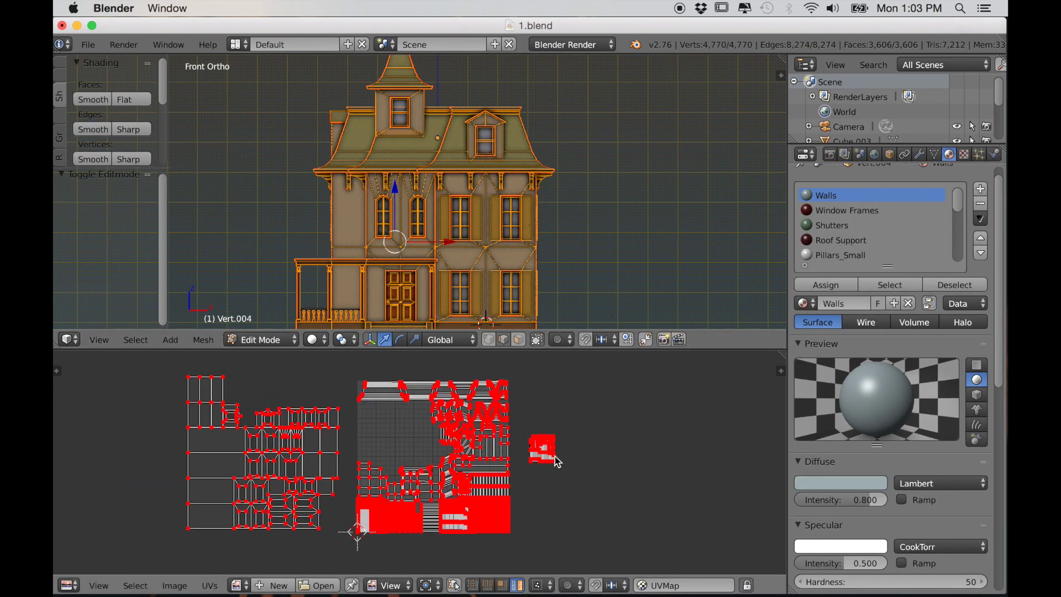
# Step: Select the recess block beside the UV square, scale it to about 0.49 and move it among the islands inside the square
pyautogui.scroll(2, 557, 461)
pyautogui.moveTo(526, 529); pyautogui.dragTo(513, 502, button='middle')
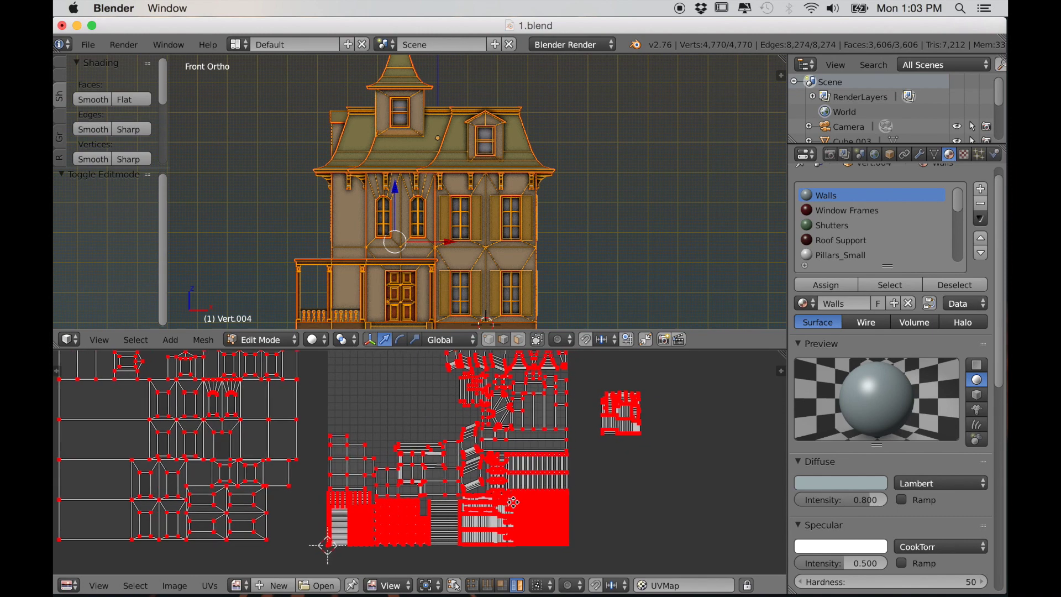
pyautogui.scroll(3, 513, 502)
pyautogui.moveTo(731, 466); pyautogui.dragTo(598, 521, button='middle')
pyautogui.scroll(-3, 597, 522)
pyautogui.scroll(2, 598, 522)
pyautogui.moveTo(674, 495); pyautogui.dragTo(632, 513, button='middle')
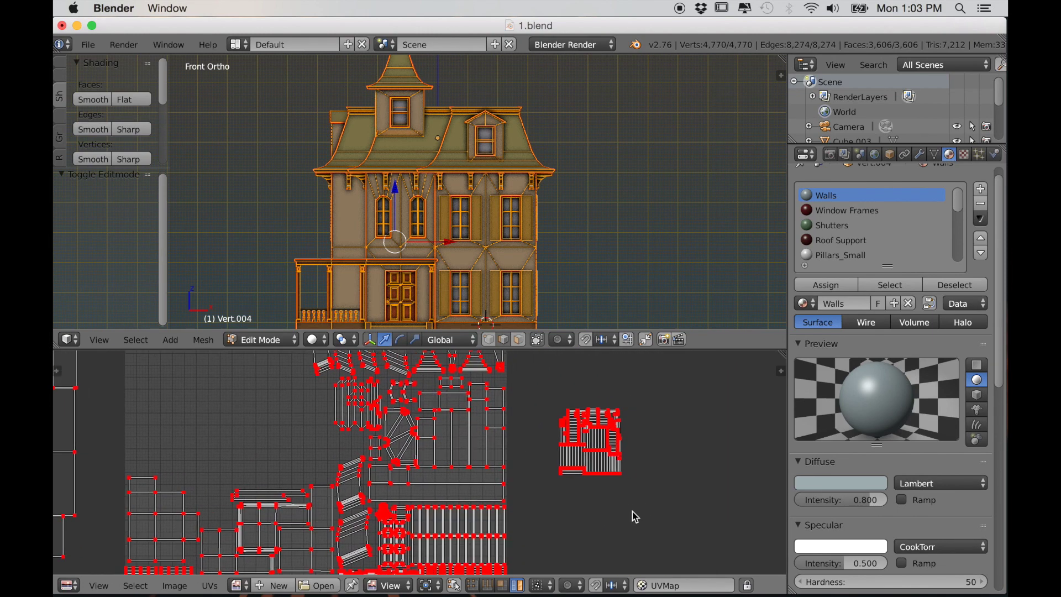
pyautogui.press('b')
pyautogui.moveTo(549, 402); pyautogui.dragTo(685, 500)
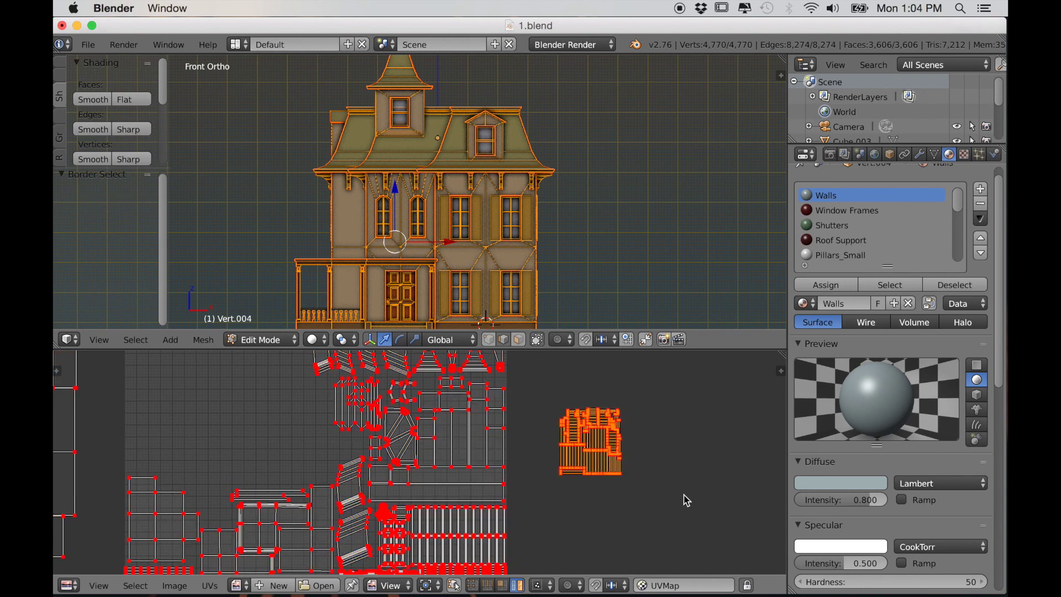
pyautogui.press('s')
pyautogui.click(642, 460)
pyautogui.scroll(1, 670, 481)
pyautogui.press('g')
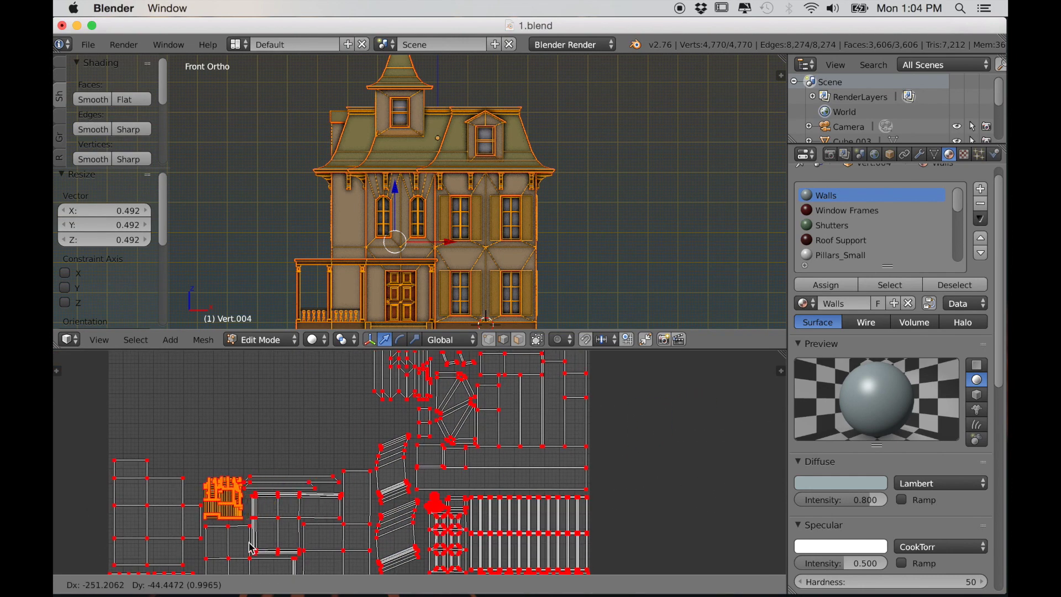
pyautogui.click(252, 548)
# Step: Fine-tune the recess block's position in the gap between the neighbouring small islands
pyautogui.scroll(3, 252, 548)
pyautogui.scroll(-1, 288, 462)
pyautogui.press('g')
pyautogui.click(331, 454)
pyautogui.scroll(-1, 449, 549)
pyautogui.press('g')
pyautogui.click(372, 496)
# Step: Select the narrow strip island next to the recess block, rescale it and move it clear of the surrounding islands
pyautogui.press('a')
pyautogui.scroll(-1, 325, 526)
pyautogui.moveTo(325, 525); pyautogui.dragTo(398, 474, button='middle')
pyautogui.press('l')
pyautogui.press('s')
pyautogui.click(402, 486)
pyautogui.press('g')
pyautogui.click(389, 513)
pyautogui.moveTo(389, 512); pyautogui.dragTo(378, 522, button='middle')
# Step: Reselect the recess block, enlarge it and fit it into the freed space above the small islands
pyautogui.press('a')
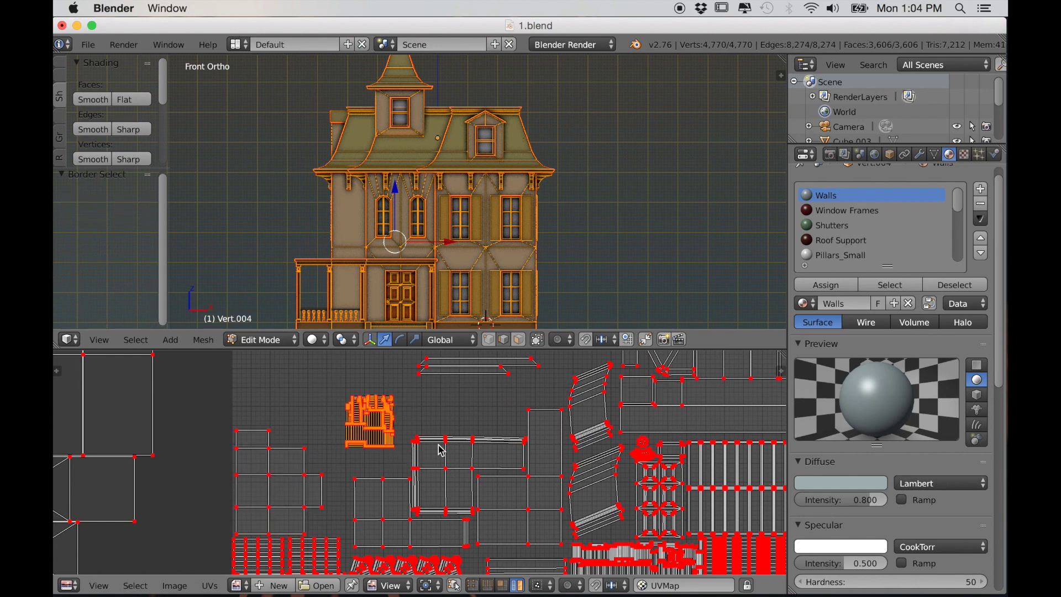
pyautogui.press('s')
pyautogui.click(483, 462)
pyautogui.press('g')
pyautogui.click(471, 469)
# Step: Select the narrow strip island alone and fit it into the gap directly above the slatted island
pyautogui.moveTo(471, 469); pyautogui.dragTo(419, 385, button='middle')
pyautogui.press('a')
pyautogui.press('l')
pyautogui.press('g')
pyautogui.click(461, 379)
pyautogui.moveTo(474, 455); pyautogui.dragTo(459, 388, button='middle')
pyautogui.scroll(3, 485, 469)
pyautogui.press('g')
pyautogui.click(486, 471)
pyautogui.scroll(-3, 486, 470)
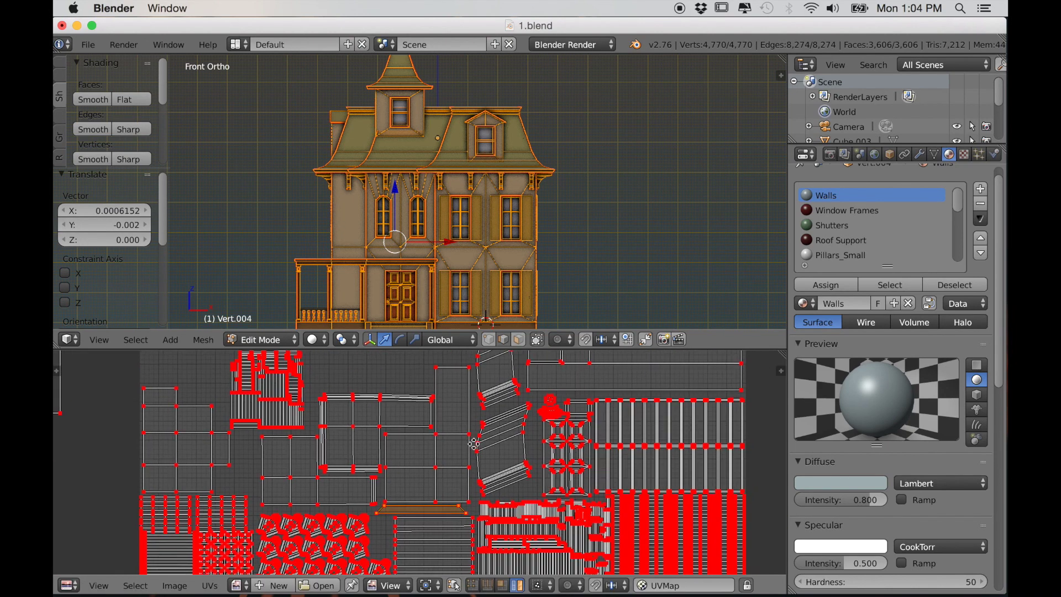
# Step: Move the middle row of wall islands into the UV square, scale it to about 0.77 and fit it below the top strips
pyautogui.moveTo(473, 443); pyautogui.dragTo(494, 501, button='middle')
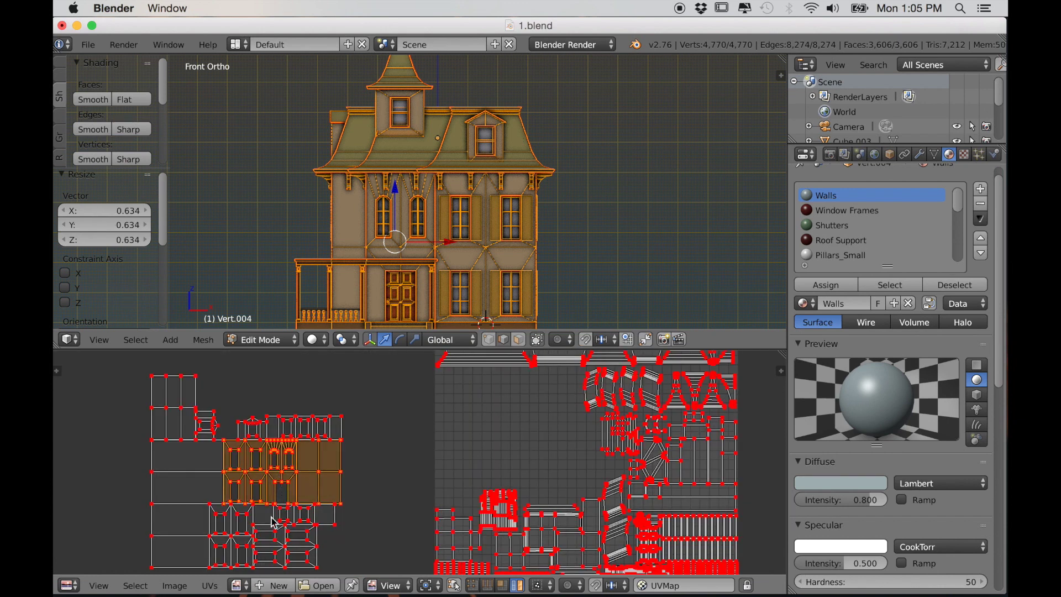
pyautogui.press('g')
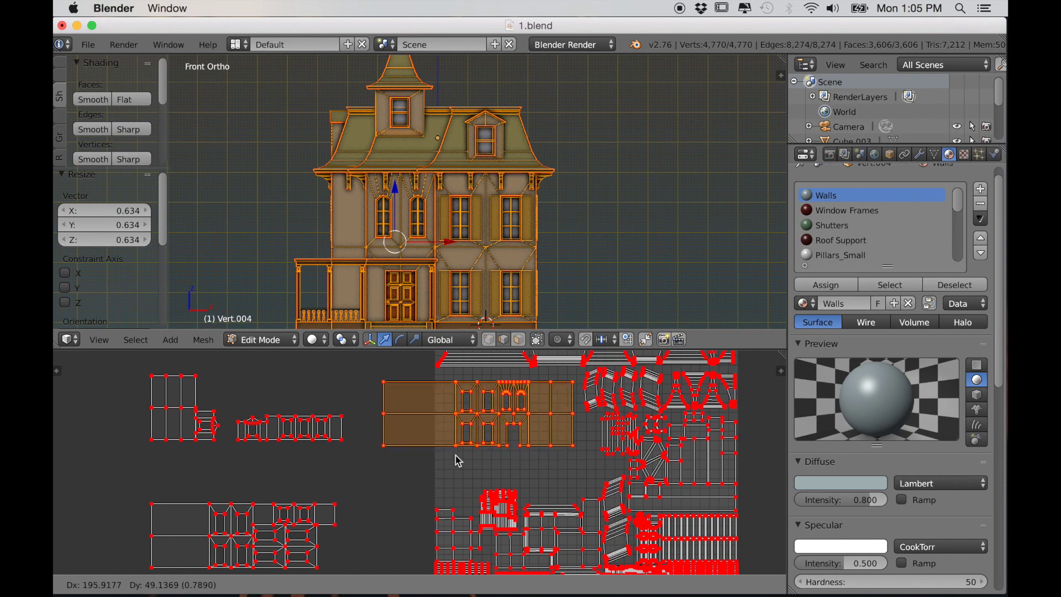
pyautogui.click(484, 440)
pyautogui.moveTo(551, 453); pyautogui.dragTo(564, 491, button='middle')
pyautogui.press('s')
pyautogui.click(593, 446)
pyautogui.scroll(1, 572, 472)
pyautogui.press('g')
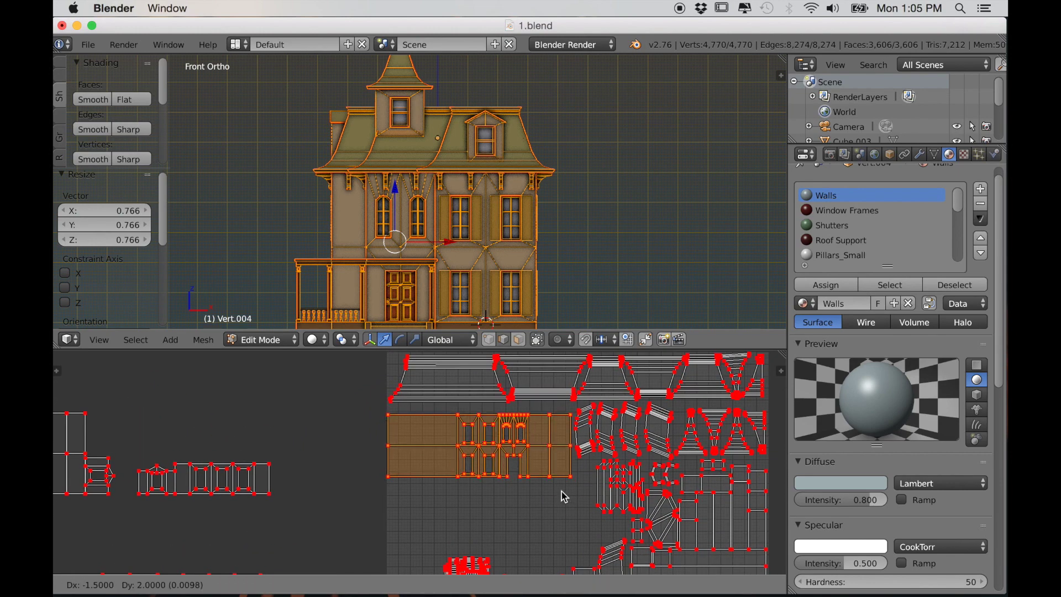
pyautogui.click(561, 483)
pyautogui.scroll(2, 565, 492)
pyautogui.scroll(-5, 567, 499)
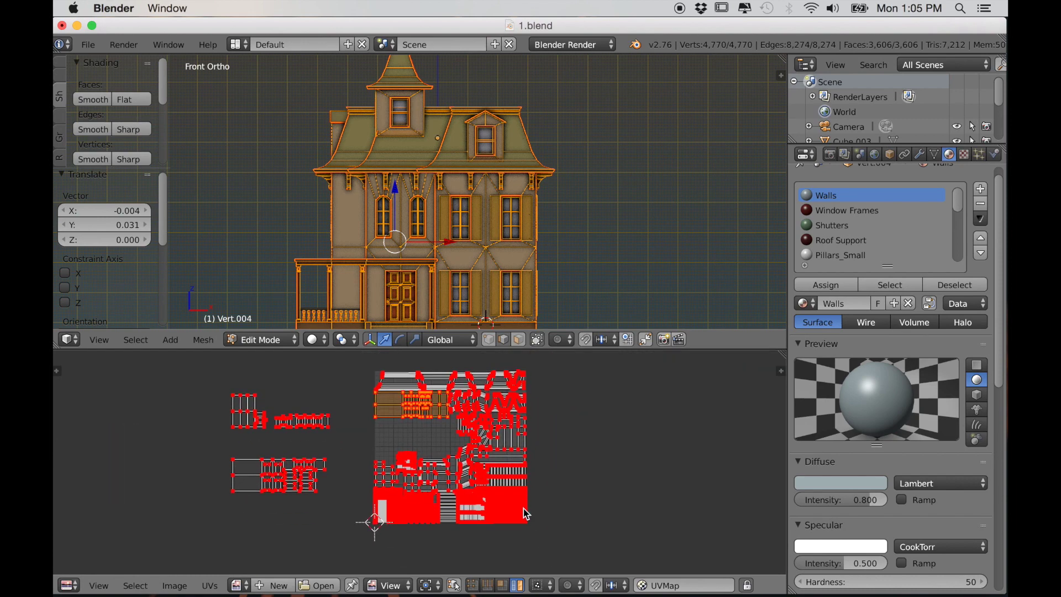
pyautogui.scroll(5, 492, 502)
pyautogui.scroll(-1, 495, 503)
pyautogui.moveTo(495, 503); pyautogui.dragTo(476, 555, button='middle')
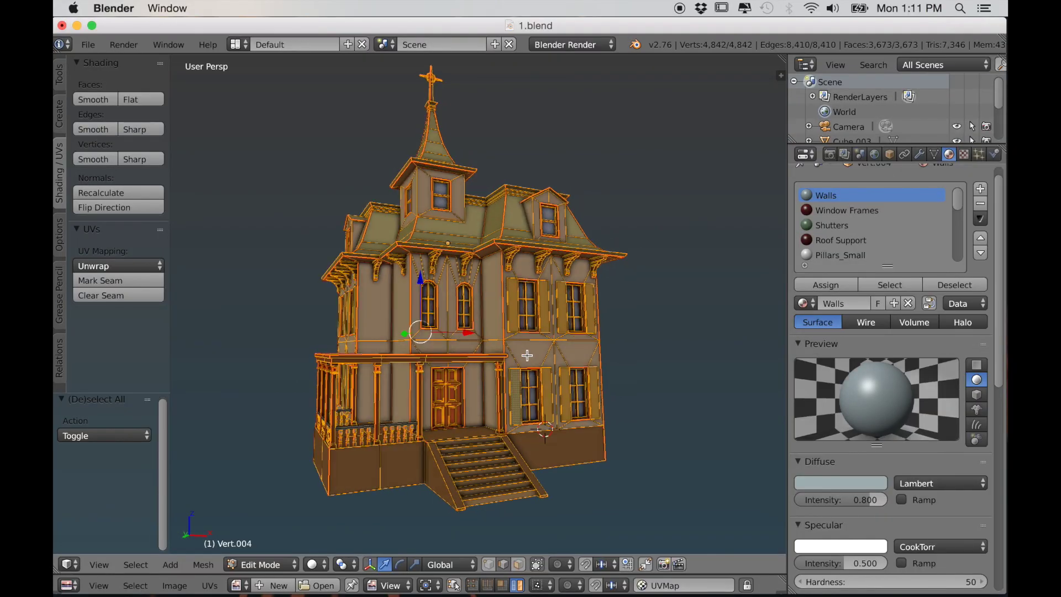
# Step: Leave Edit Mode and switch the render engine to Cycles Render
pyautogui.press('Tab')
pyautogui.moveTo(527, 355)
pyautogui.mouseDown(button='middle')
pyautogui.moveTo(547, 371)
pyautogui.moveTo(533, 368)
pyautogui.mouseUp(button='middle')
pyautogui.click(567, 45)
pyautogui.click(563, 95)
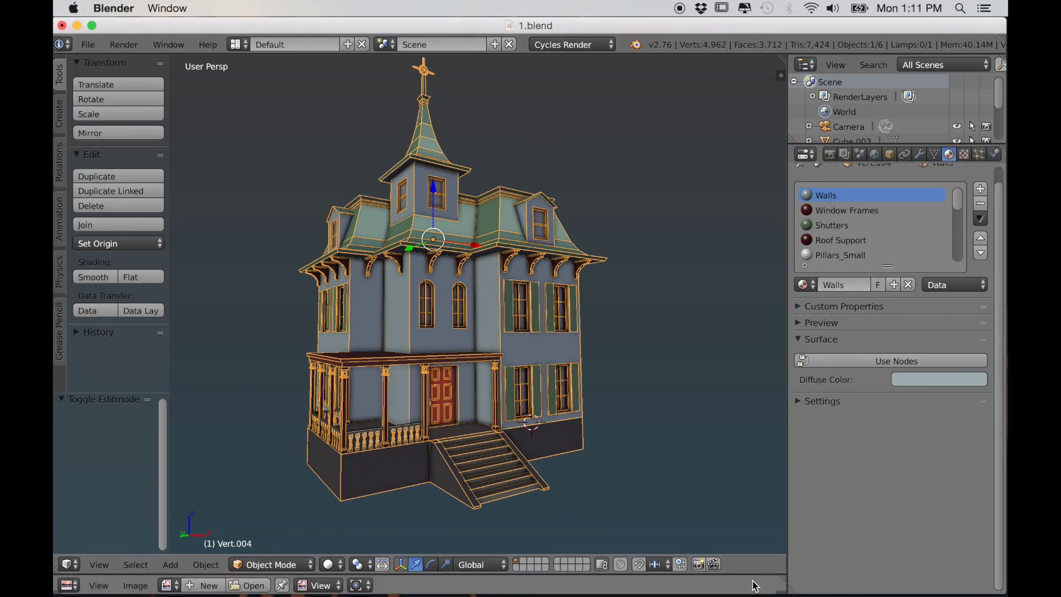
# Step: Enlarge the image editor below the 3D view and split it into two side-by-side areas
pyautogui.moveTo(746, 573); pyautogui.dragTo(747, 302)
pyautogui.scroll(-1, 512, 358)
pyautogui.moveTo(557, 305); pyautogui.dragTo(558, 365)
pyautogui.moveTo(781, 369); pyautogui.dragTo(542, 437)
pyautogui.moveTo(672, 459); pyautogui.dragTo(629, 483, button='middle')
# Step: Change the lower-left area to a Node Editor and widen it slightly
pyautogui.click(68, 585)
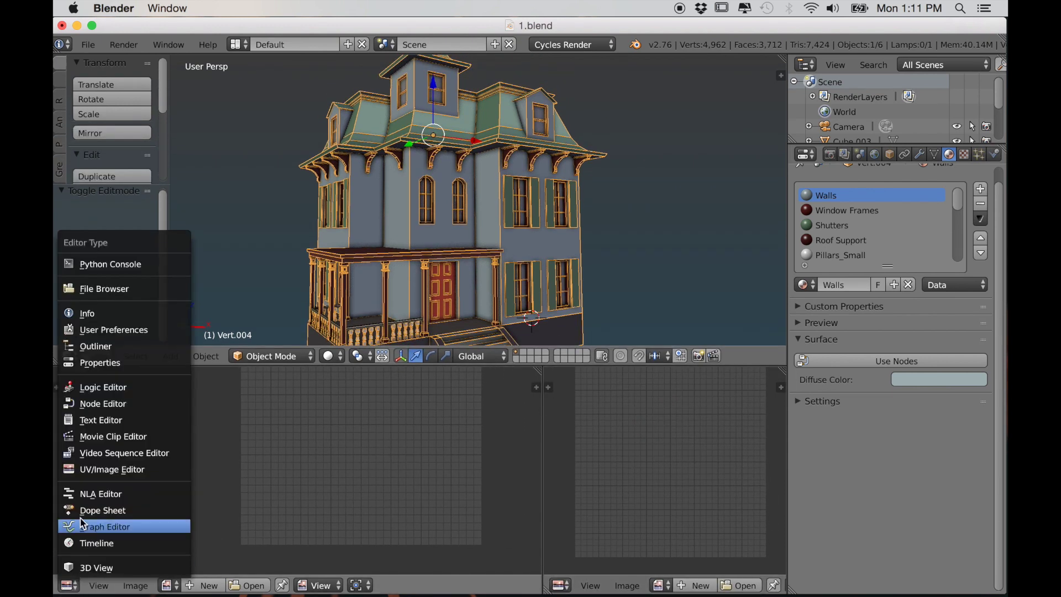
pyautogui.click(99, 405)
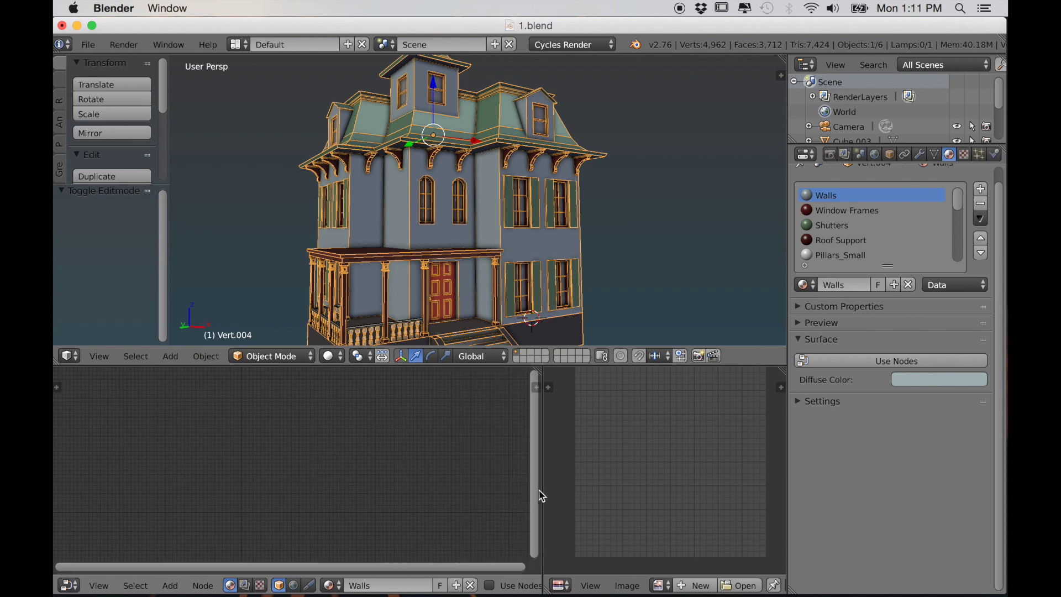
pyautogui.moveTo(542, 494); pyautogui.dragTo(560, 488)
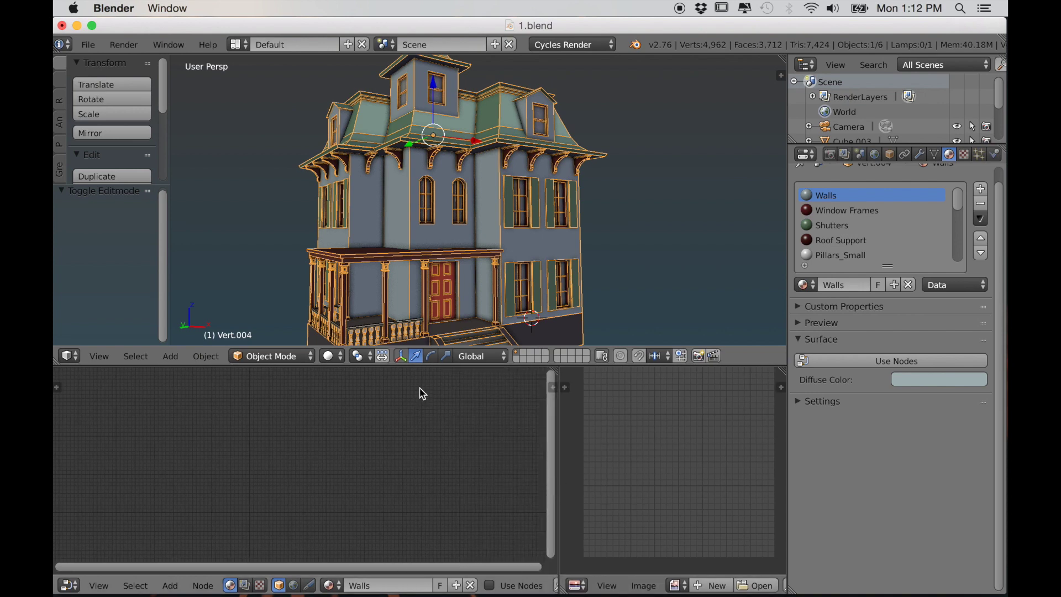
# Step: Split the 3D view into two side-by-side viewports, hide the tool shelves and even out the widths
pyautogui.moveTo(783, 57); pyautogui.dragTo(613, 104)
pyautogui.press('t')
pyautogui.press('t')
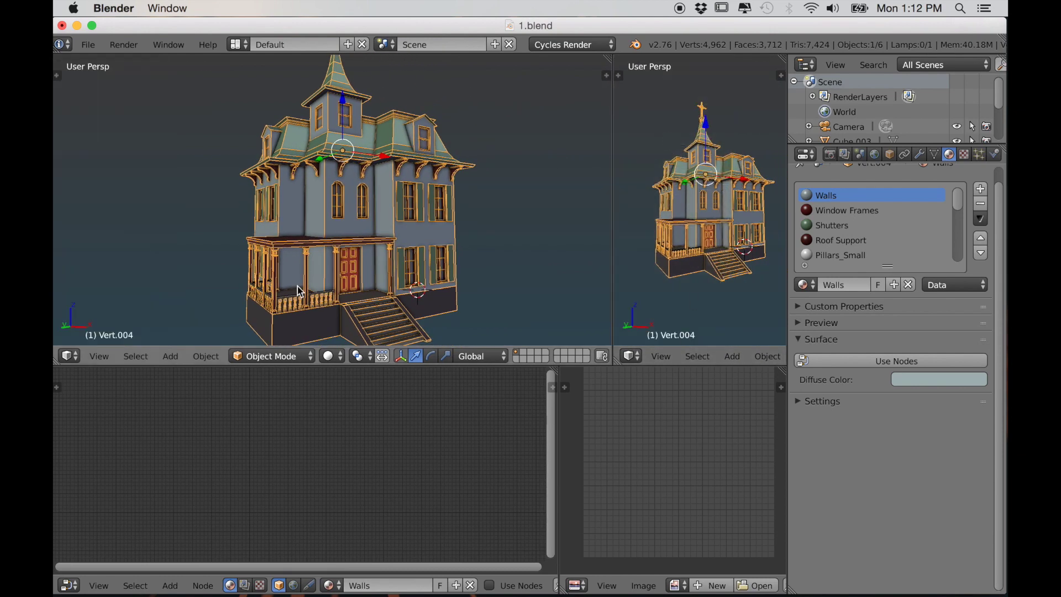
pyautogui.moveTo(617, 192); pyautogui.dragTo(507, 216)
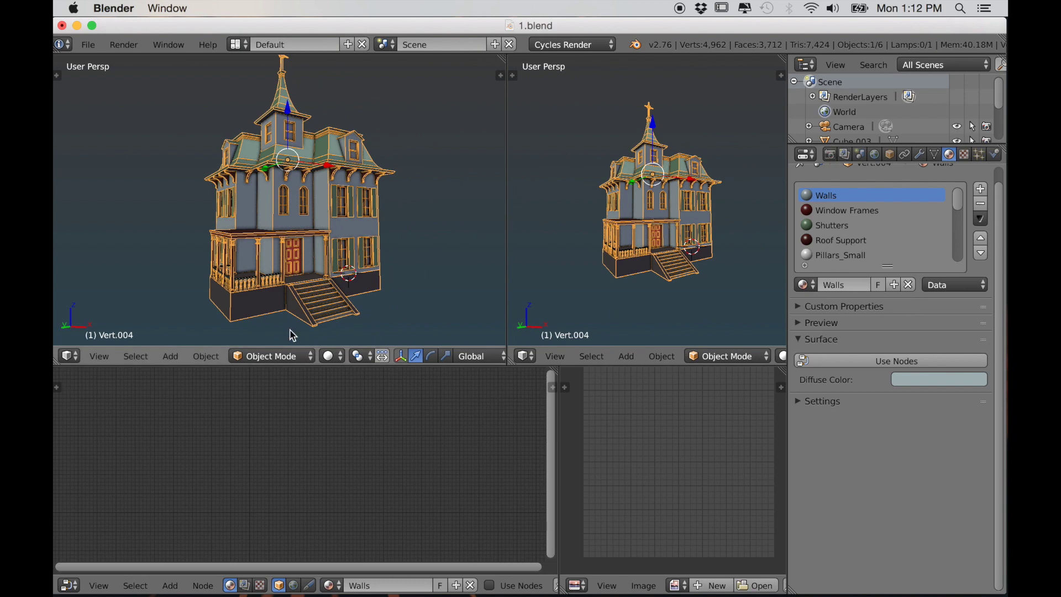
# Step: Set the left viewport to Rendered shading and frame the mansion in it
pyautogui.click(329, 356)
pyautogui.click(364, 253)
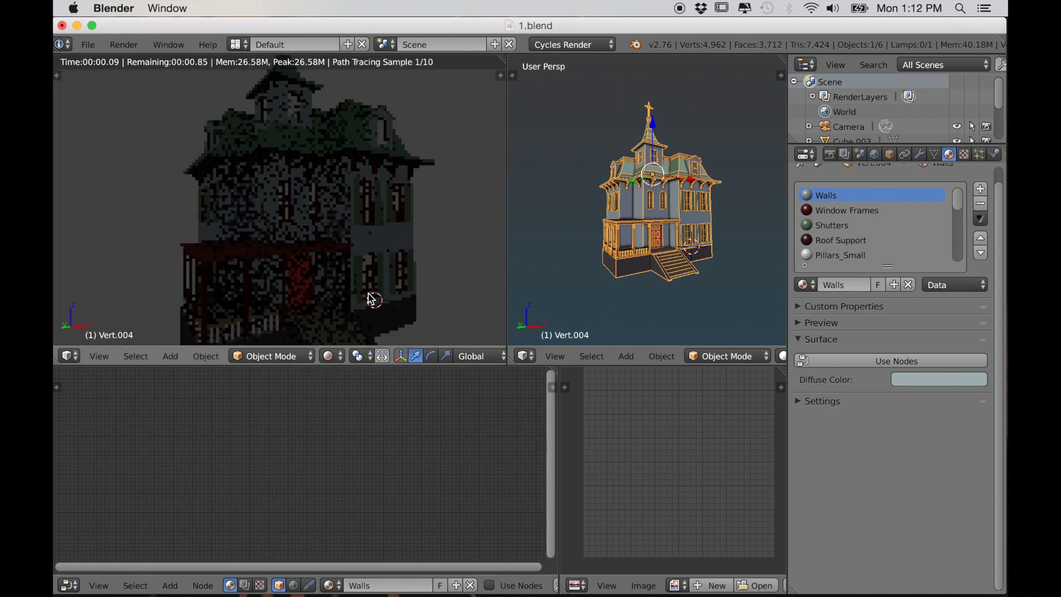
pyautogui.moveTo(310, 253)
pyautogui.mouseDown(button='middle')
pyautogui.moveTo(386, 280)
pyautogui.moveTo(287, 284)
pyautogui.mouseUp(button='middle')
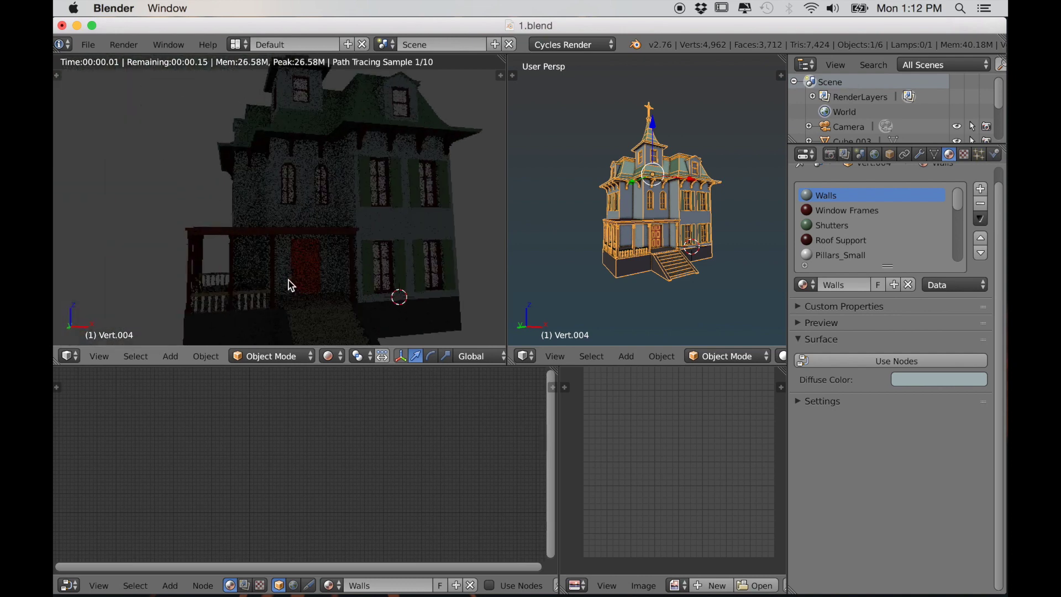
pyautogui.scroll(-1, 385, 299)
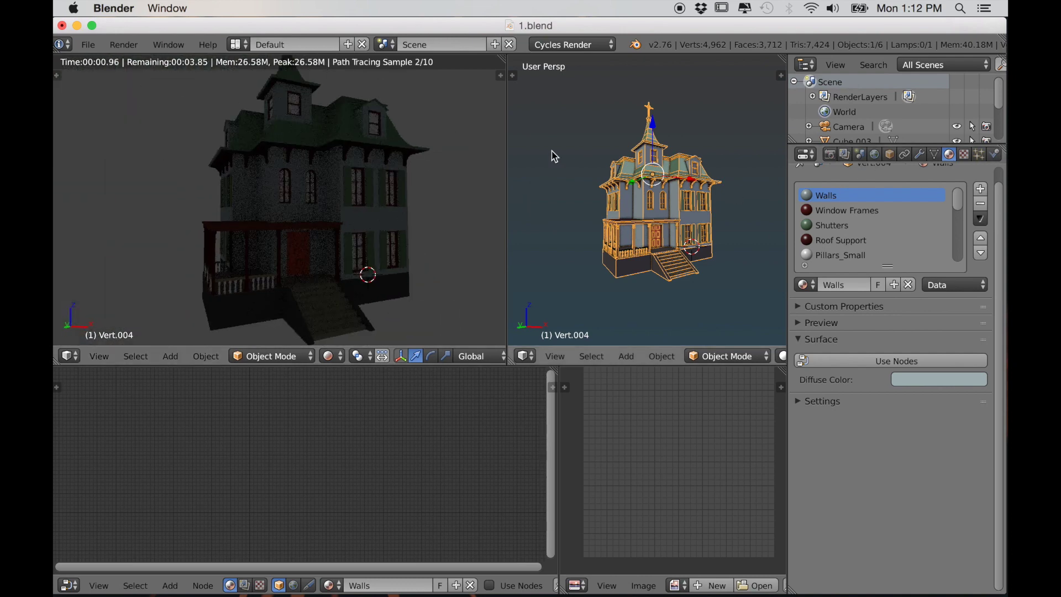
# Step: Enable nodes for the World surface and show the World node tree in the Node Editor
pyautogui.click(875, 154)
pyautogui.click(892, 282)
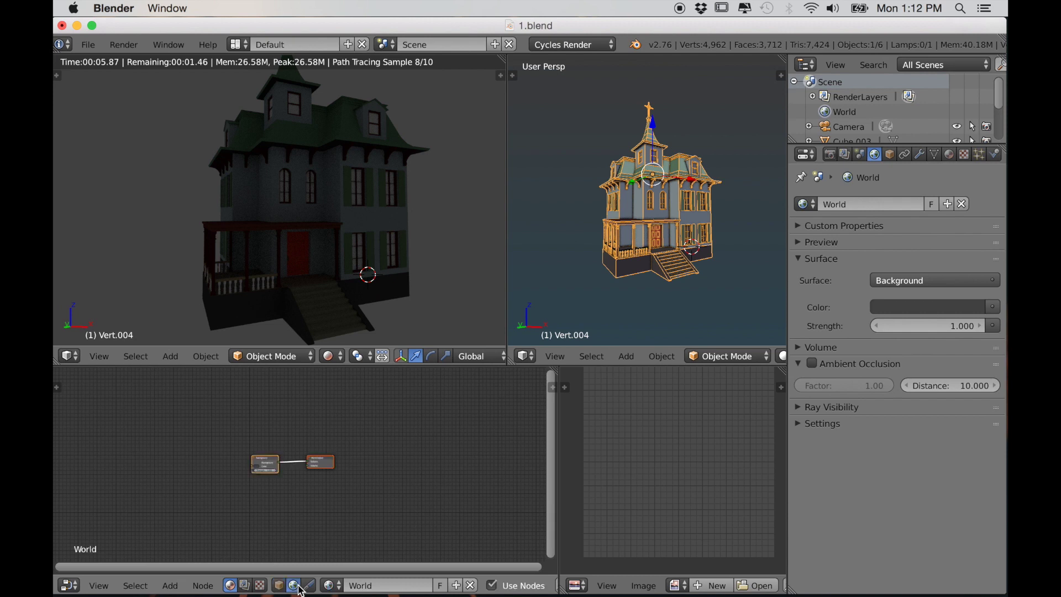
pyautogui.press('Home')
# Step: Add a Sky Texture node and link its Color output to the Background node's Color input
pyautogui.hotkey('shift', 'a')
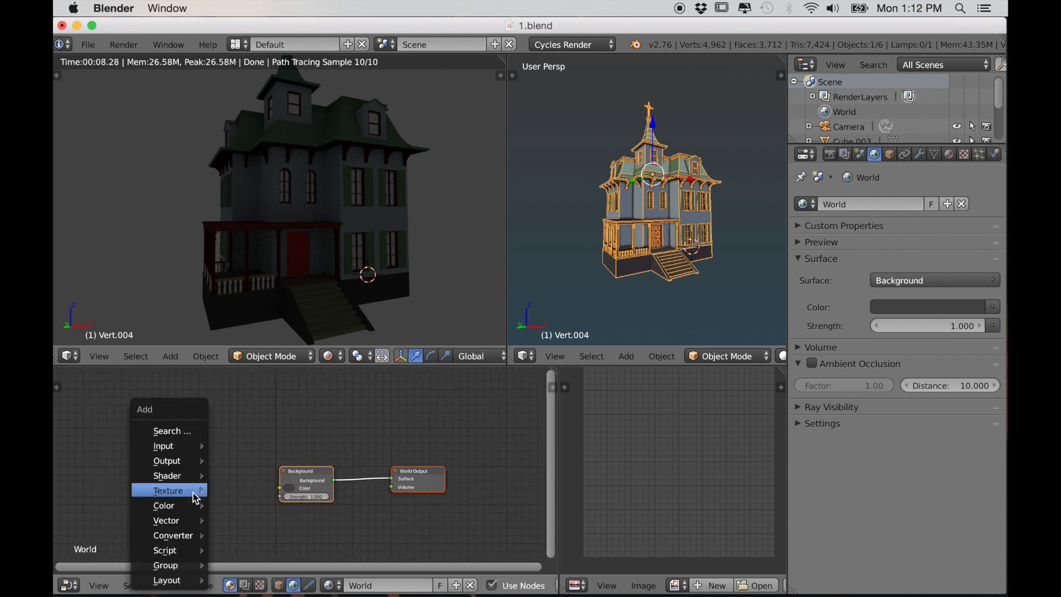
pyautogui.moveTo(188, 490)
pyautogui.click(253, 344)
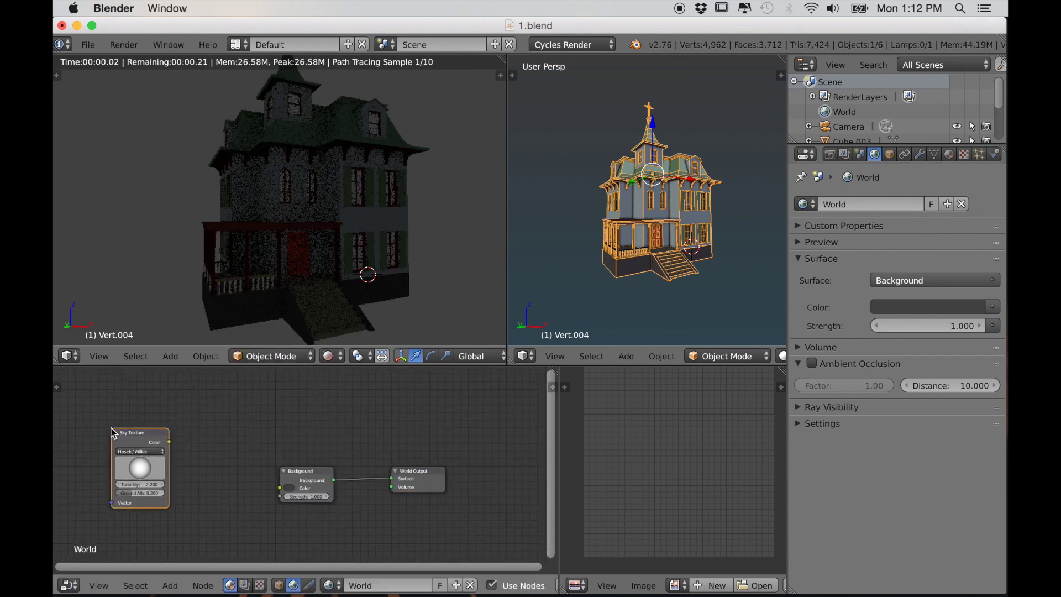
pyautogui.click(208, 438)
pyautogui.moveTo(202, 435); pyautogui.dragTo(218, 445)
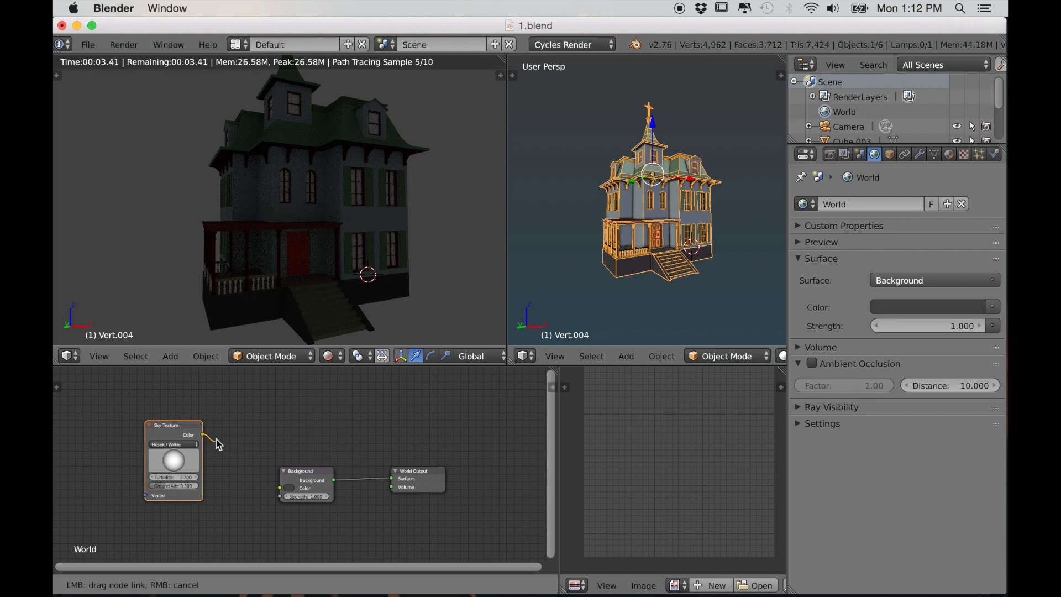
pyautogui.moveTo(282, 495); pyautogui.dragTo(280, 490)
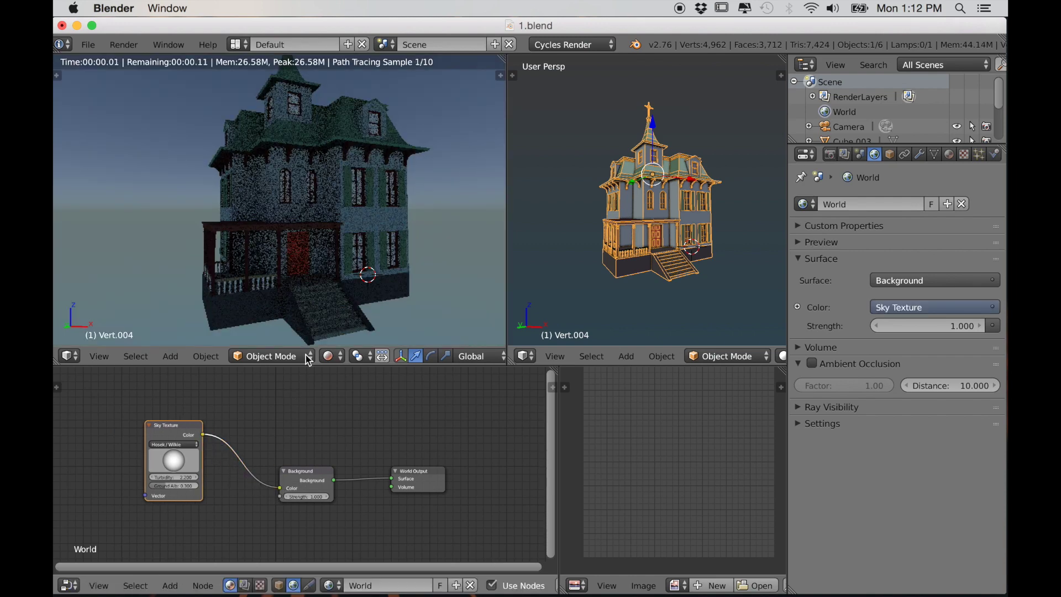
# Step: Check the sky-lit mansion in the rendered viewport and switch the Node Editor back to the object's Walls material
pyautogui.moveTo(379, 277)
pyautogui.mouseDown(button='middle')
pyautogui.moveTo(286, 289)
pyautogui.moveTo(377, 286)
pyautogui.mouseUp(button='middle')
pyautogui.scroll(3, 363, 288)
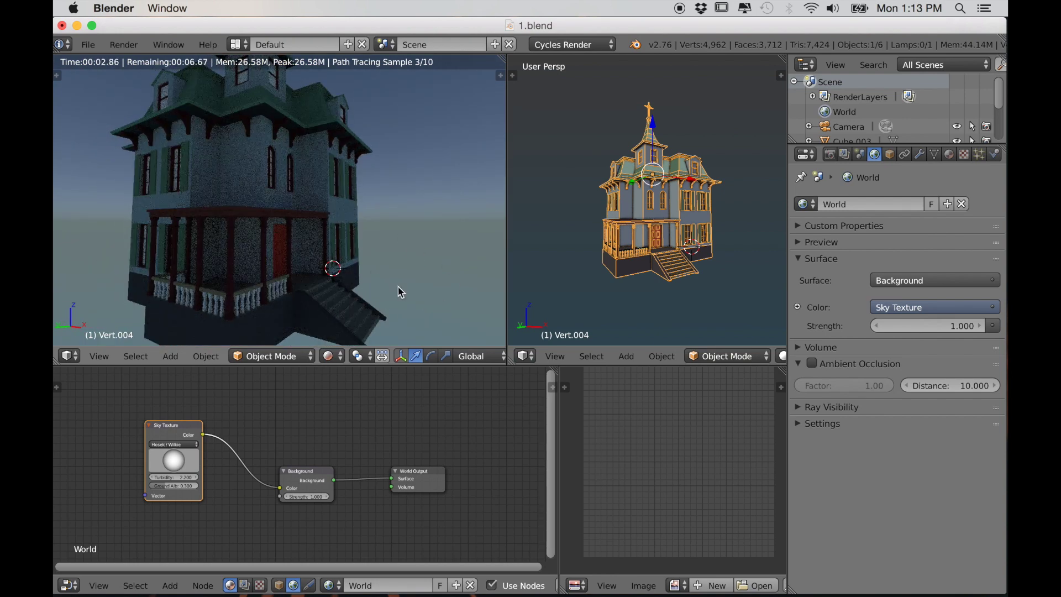
pyautogui.scroll(-2, 355, 436)
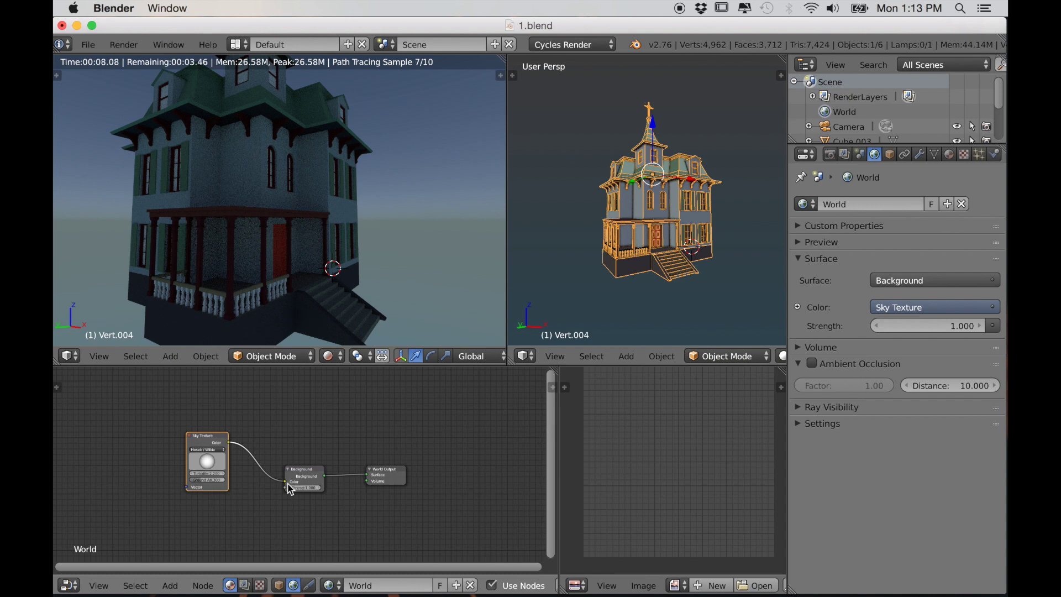
pyautogui.click(279, 585)
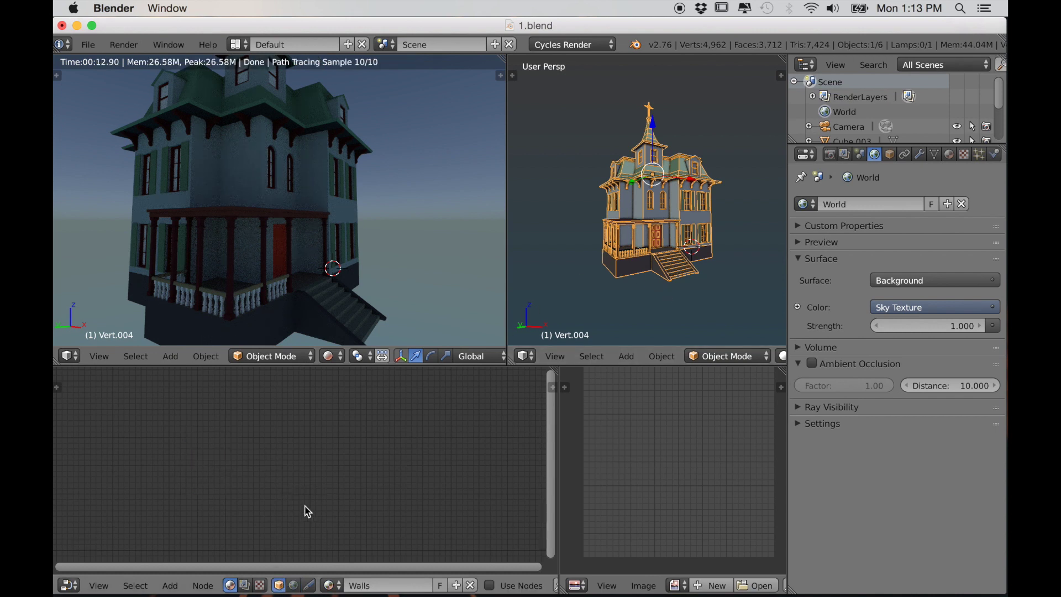
pyautogui.moveTo(353, 265)
pyautogui.mouseDown(button='middle')
pyautogui.moveTo(370, 240)
pyautogui.moveTo(366, 267)
pyautogui.moveTo(396, 260)
pyautogui.moveTo(365, 248)
pyautogui.mouseUp(button='middle')
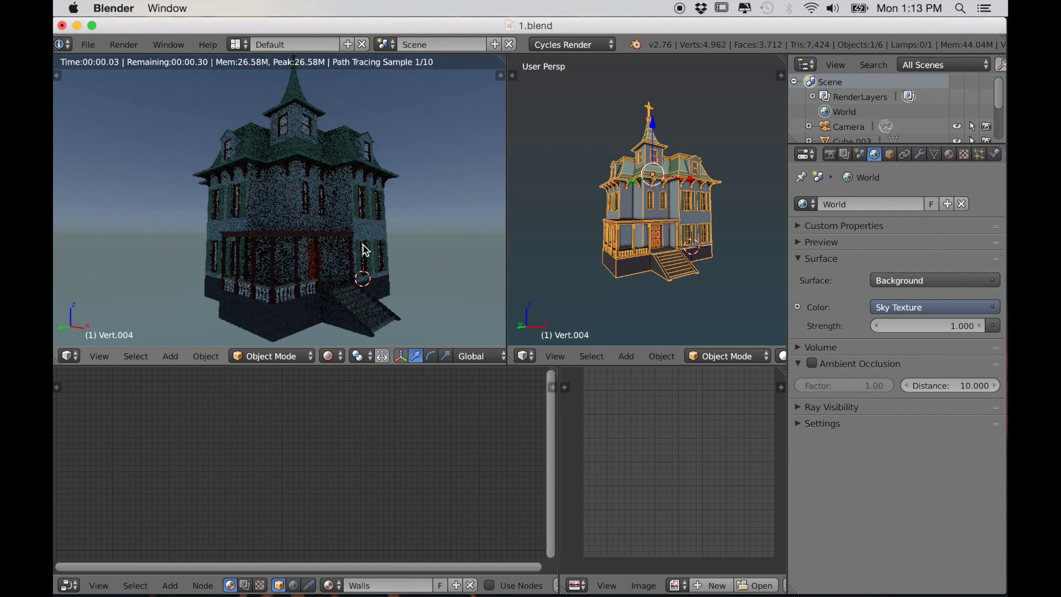
# Step: Switch to Safari and open the textures.com website
pyautogui.moveTo(351, 594)
pyautogui.click(219, 589)
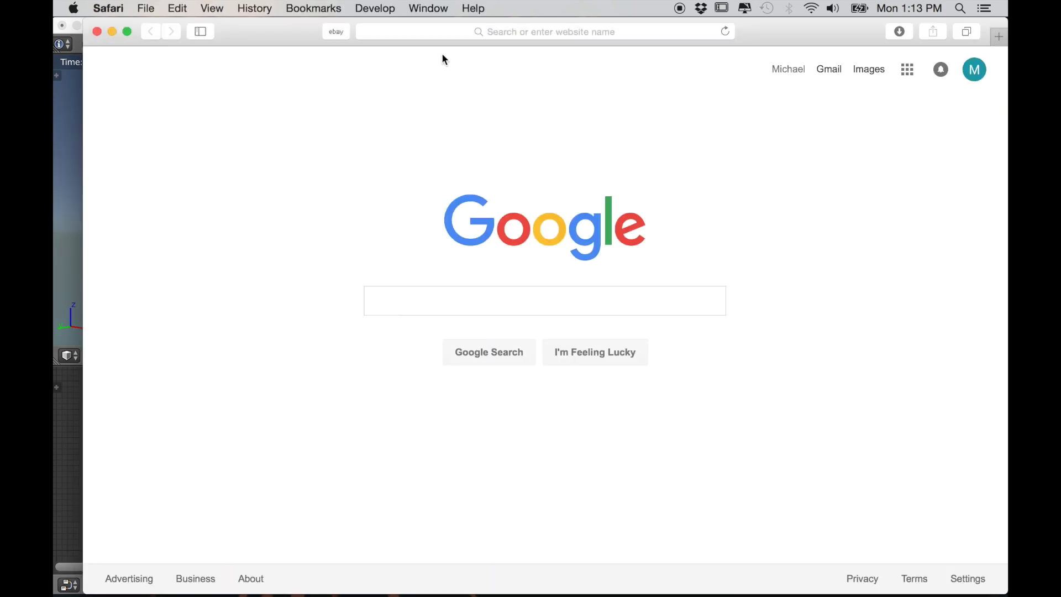
pyautogui.click(454, 34)
pyautogui.click(515, 142)
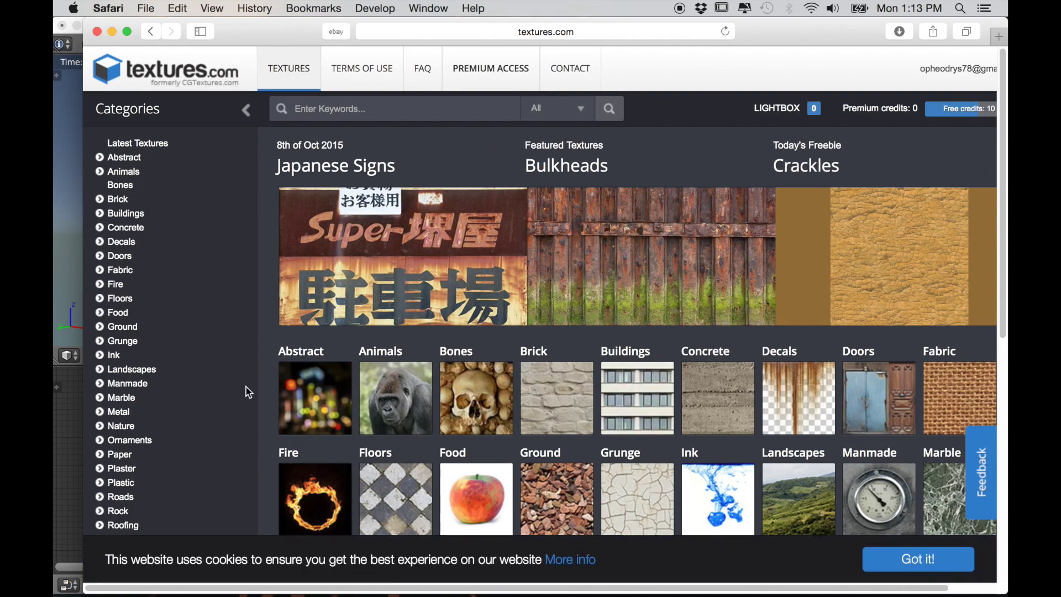
# Step: Open the Wood subcategory of the Roofing textures and browse the wood shingle images
pyautogui.scroll(-5, 248, 376)
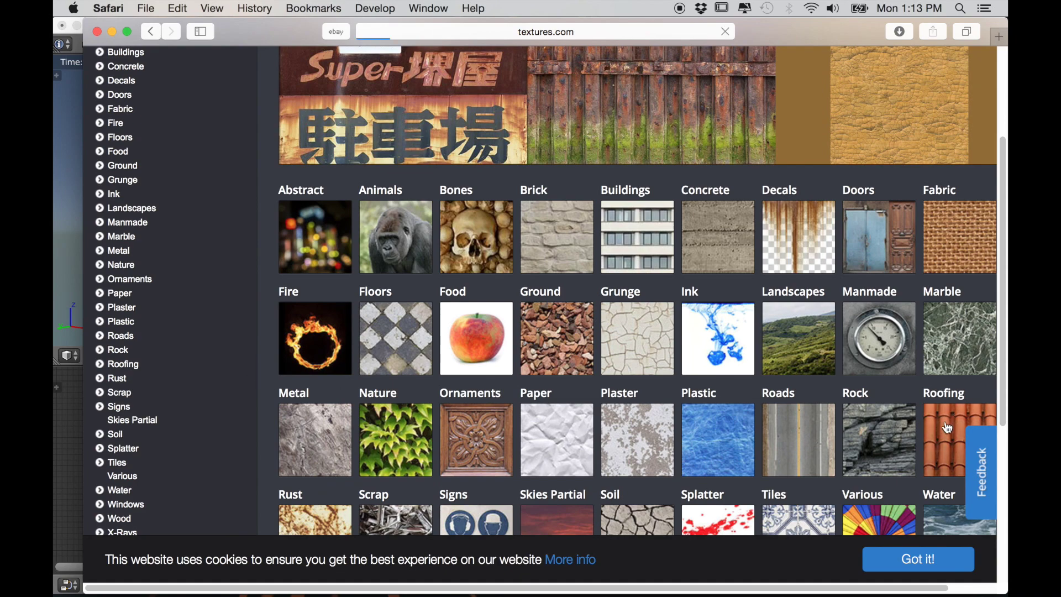
pyautogui.click(946, 428)
pyautogui.scroll(-10, 818, 409)
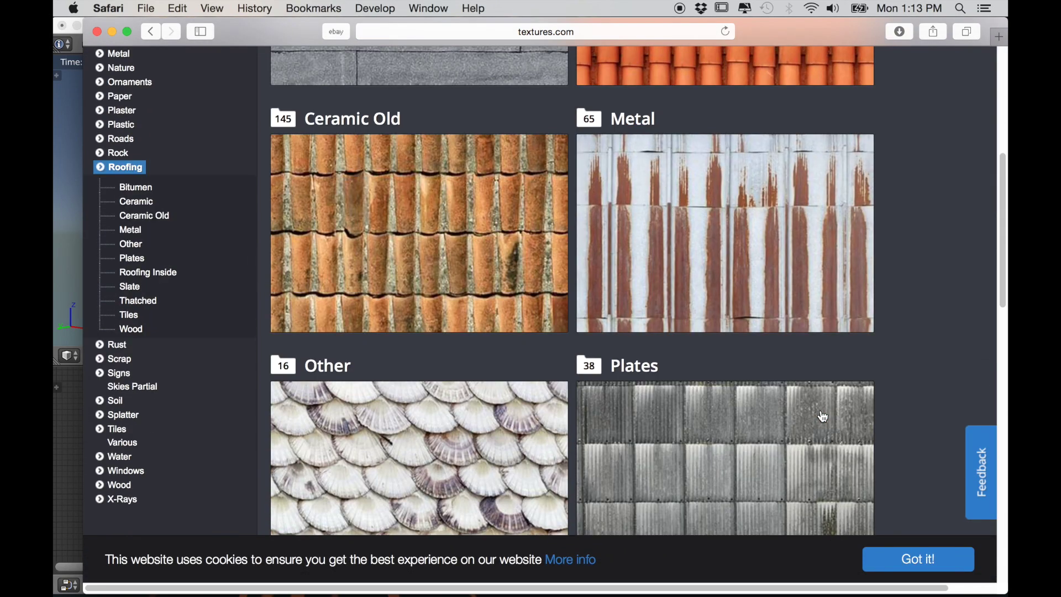
pyautogui.scroll(-15, 823, 416)
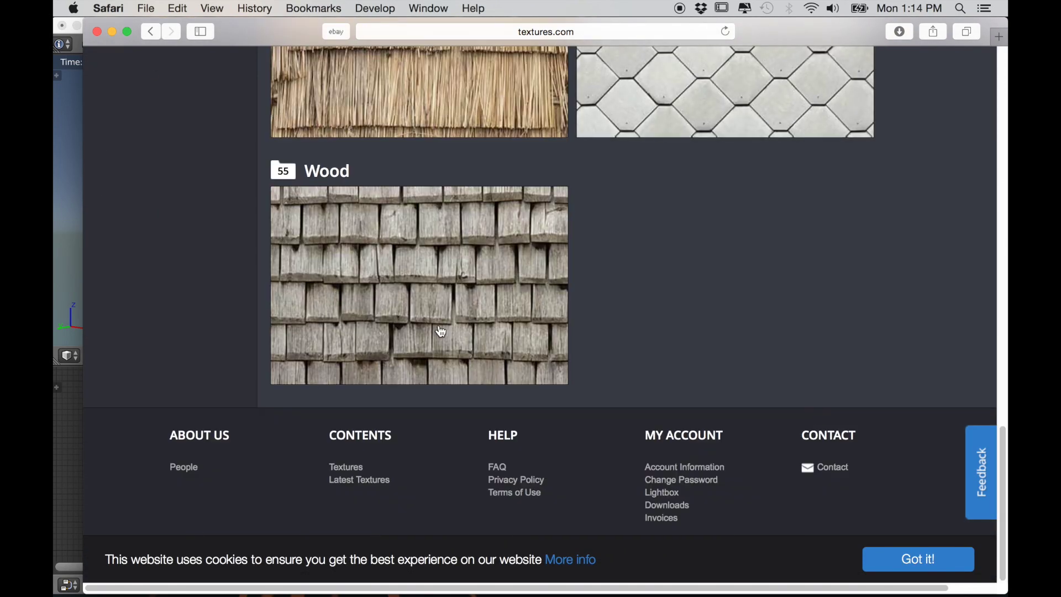
pyautogui.click(441, 331)
pyautogui.scroll(-6, 573, 378)
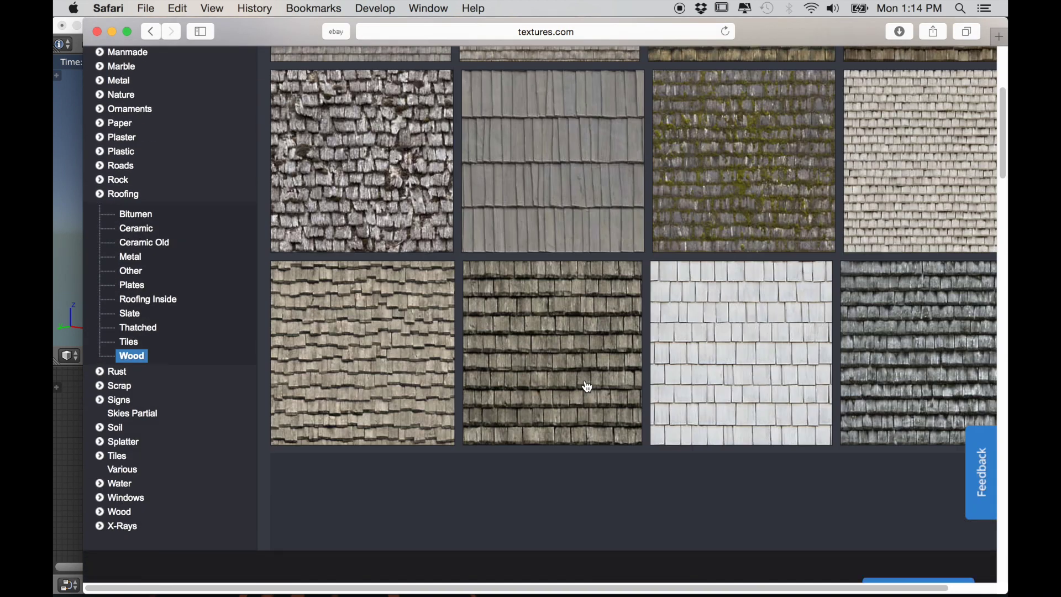
# Step: Look over the remaining wood shingle textures and open the Painted subcategory of the Wood Planks textures
pyautogui.scroll(-6, 299, 418)
pyautogui.moveTo(767, 337)
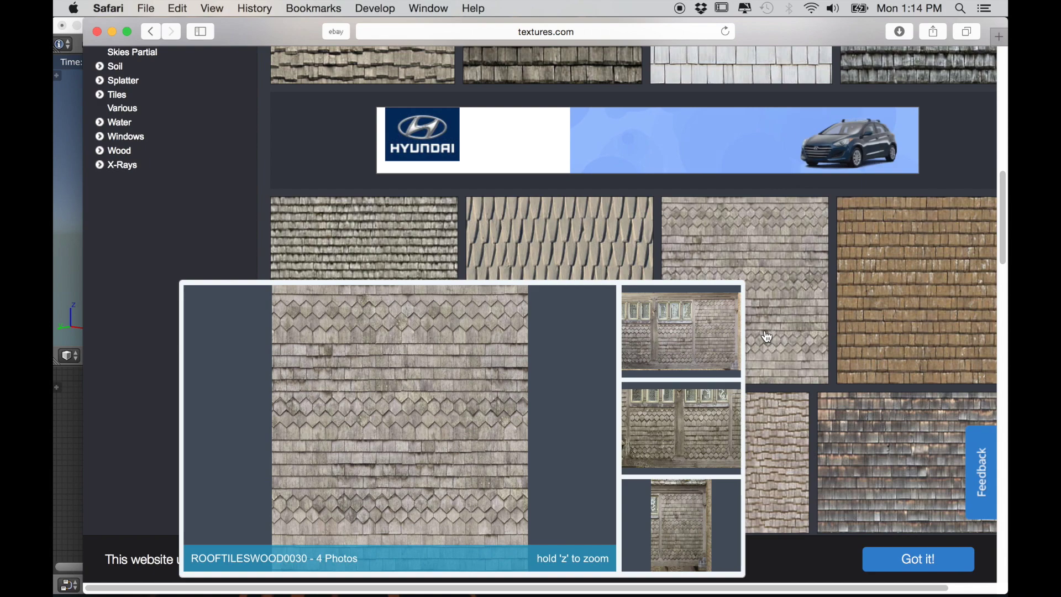
pyautogui.scroll(3, 155, 271)
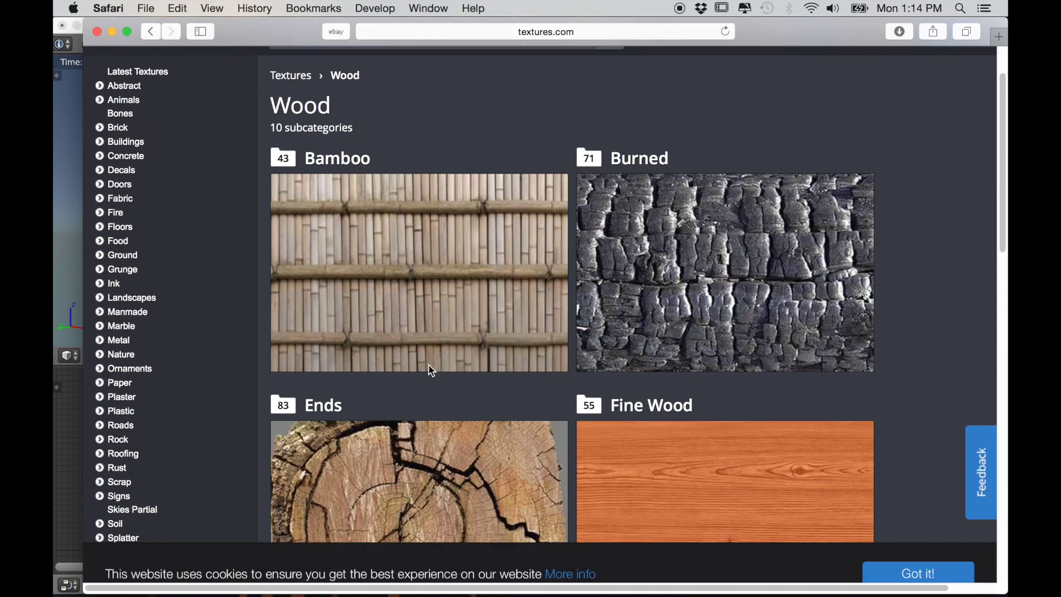
pyautogui.scroll(-8, 428, 366)
pyautogui.click(691, 292)
pyautogui.scroll(-10, 701, 354)
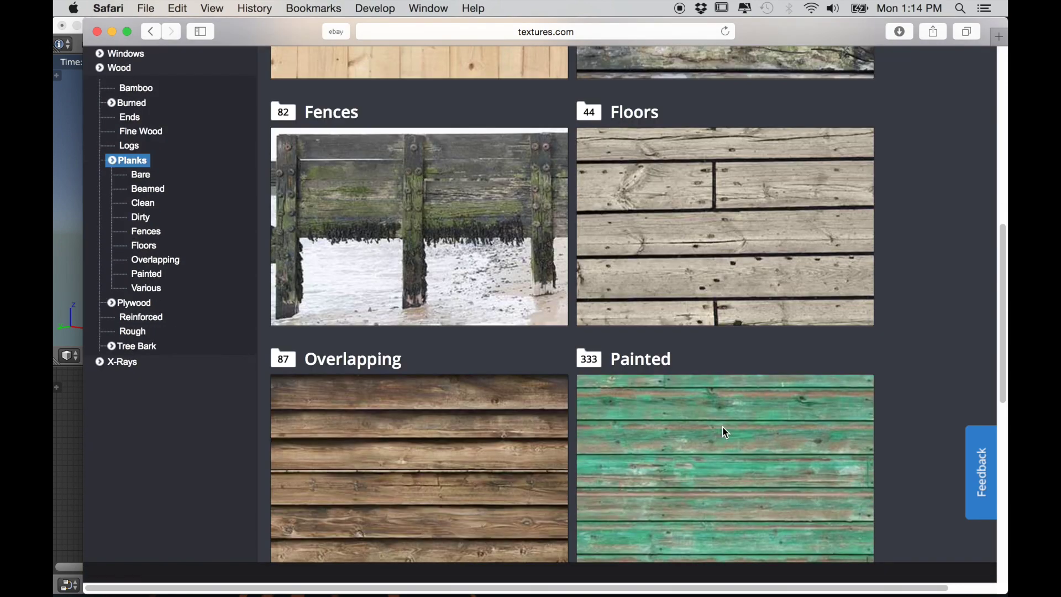
pyautogui.click(713, 411)
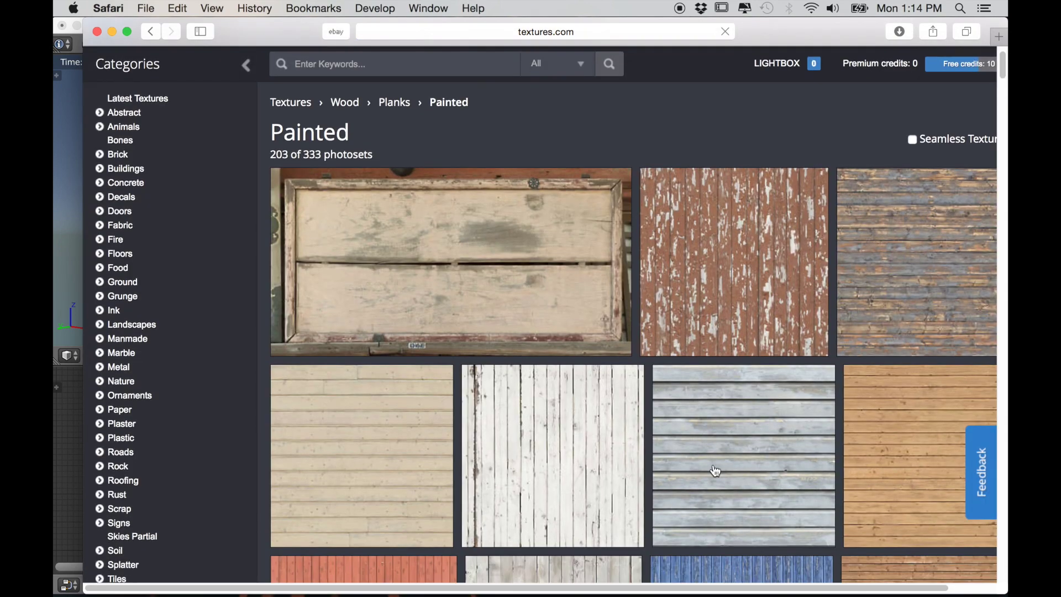
# Step: Browse the painted wood plank textures and preview the light blue horizontal planks as a candidate for the walls
pyautogui.scroll(-3, 710, 464)
pyautogui.scroll(-15, 727, 435)
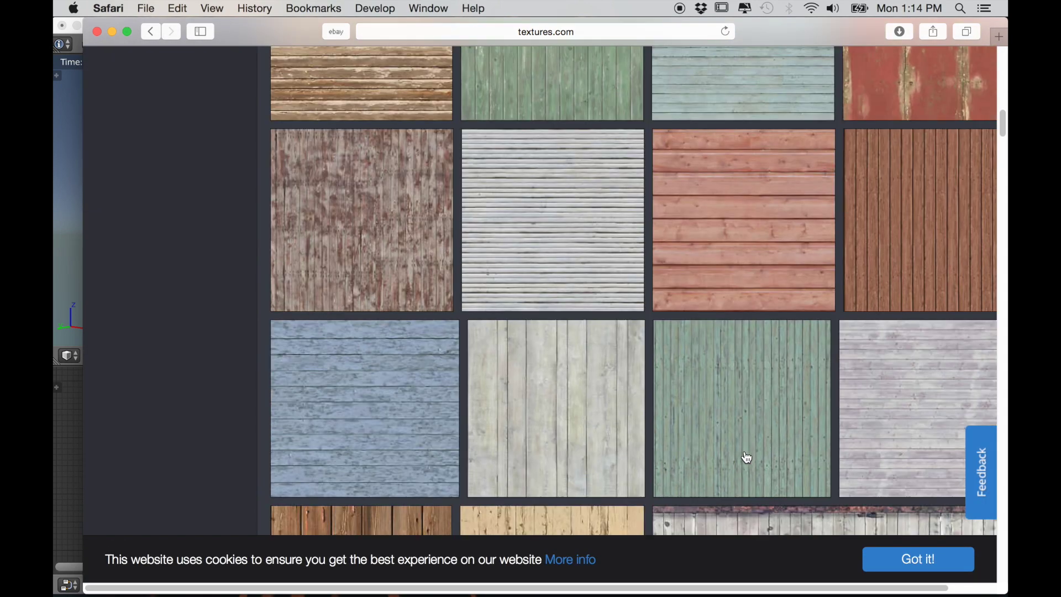
pyautogui.scroll(3, 786, 221)
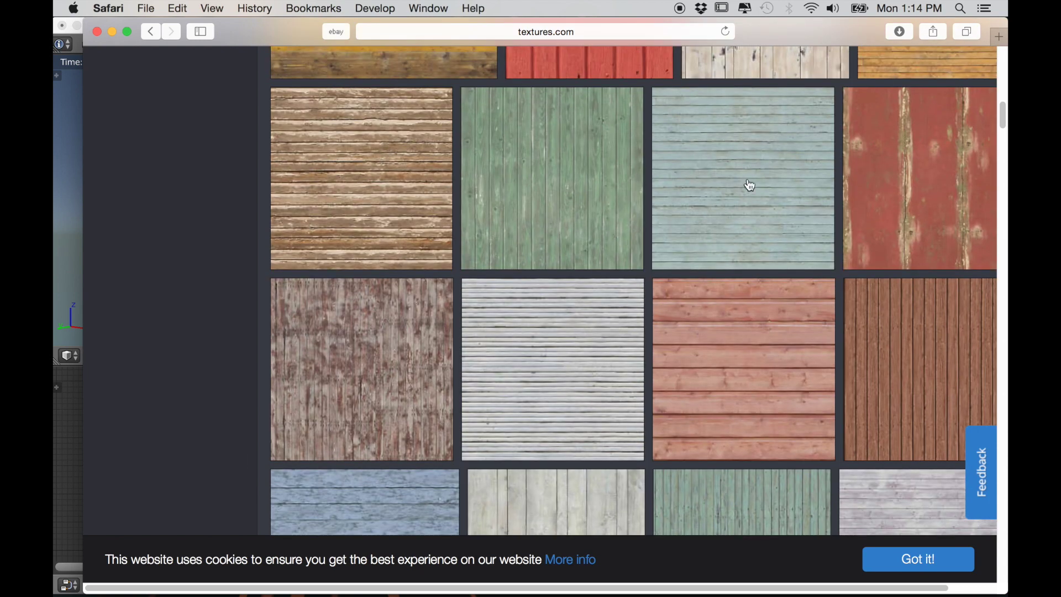
pyautogui.moveTo(750, 185)
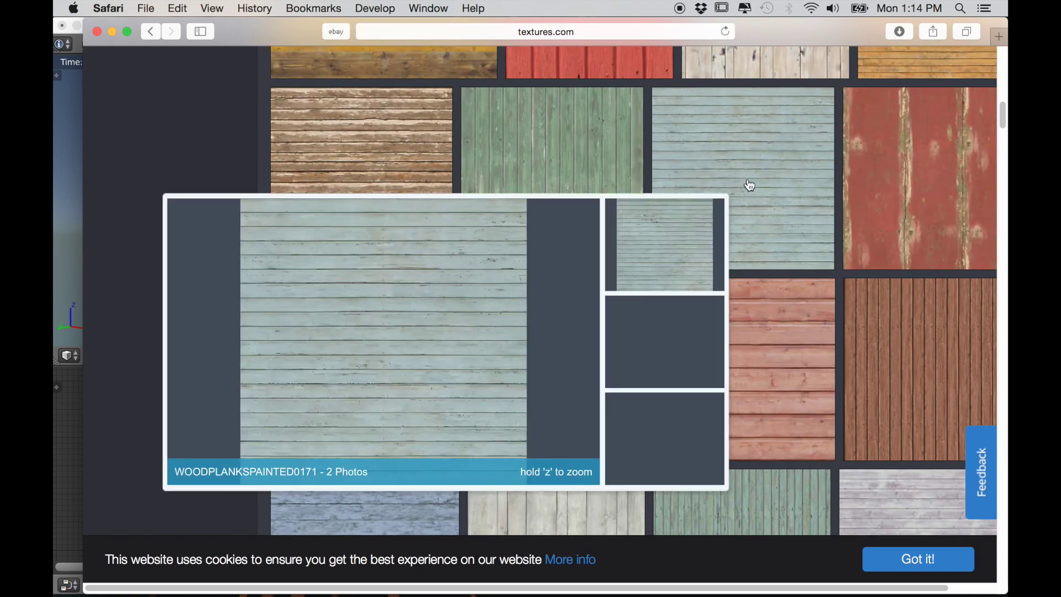
pyautogui.scroll(-15, 239, 405)
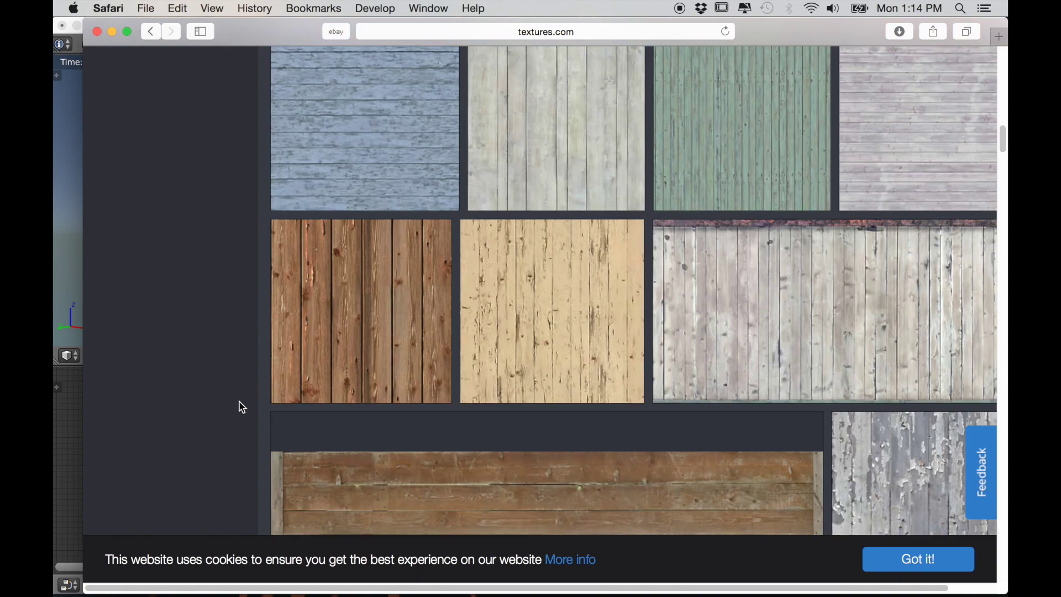
pyautogui.scroll(15, 242, 407)
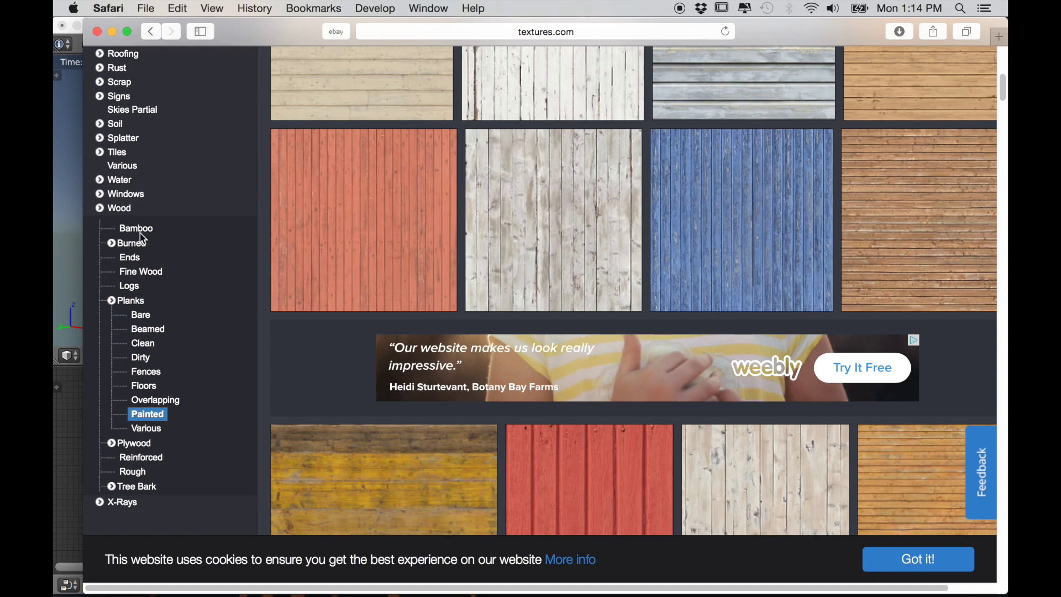
# Step: Return to the main Wood category and open a further subcategory from its lower part
pyautogui.click(117, 212)
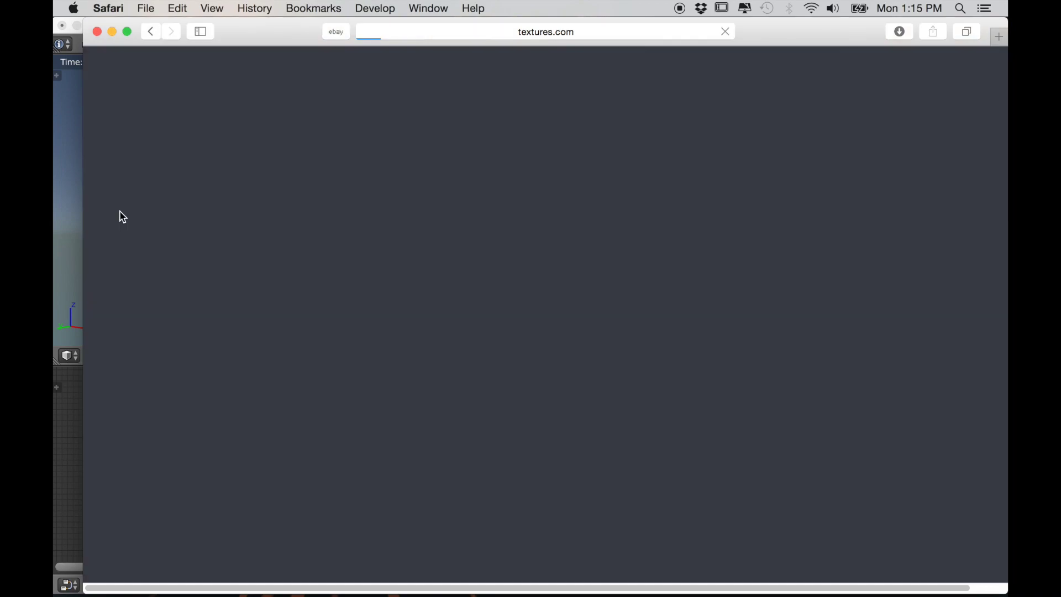
pyautogui.scroll(-10, 590, 401)
pyautogui.scroll(-4, 590, 401)
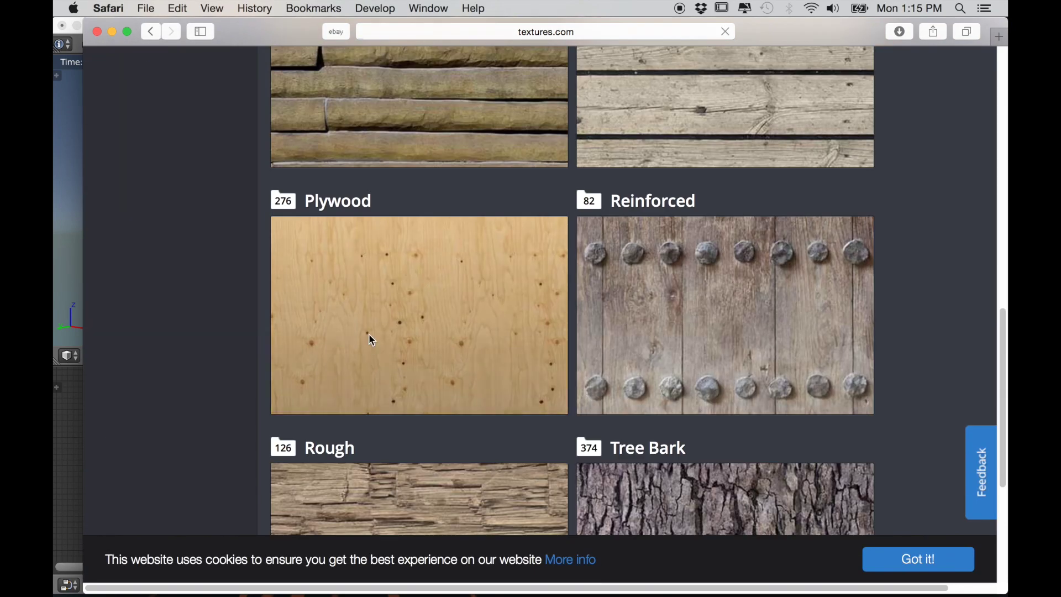
pyautogui.click(369, 333)
pyautogui.scroll(-2, 398, 431)
pyautogui.click(399, 430)
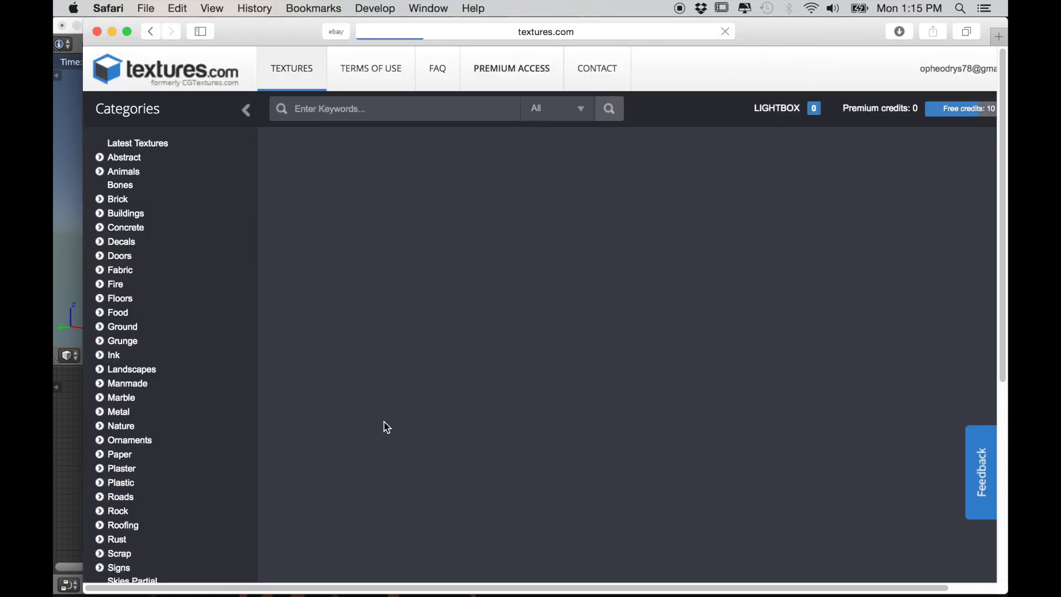
pyautogui.moveTo(361, 297)
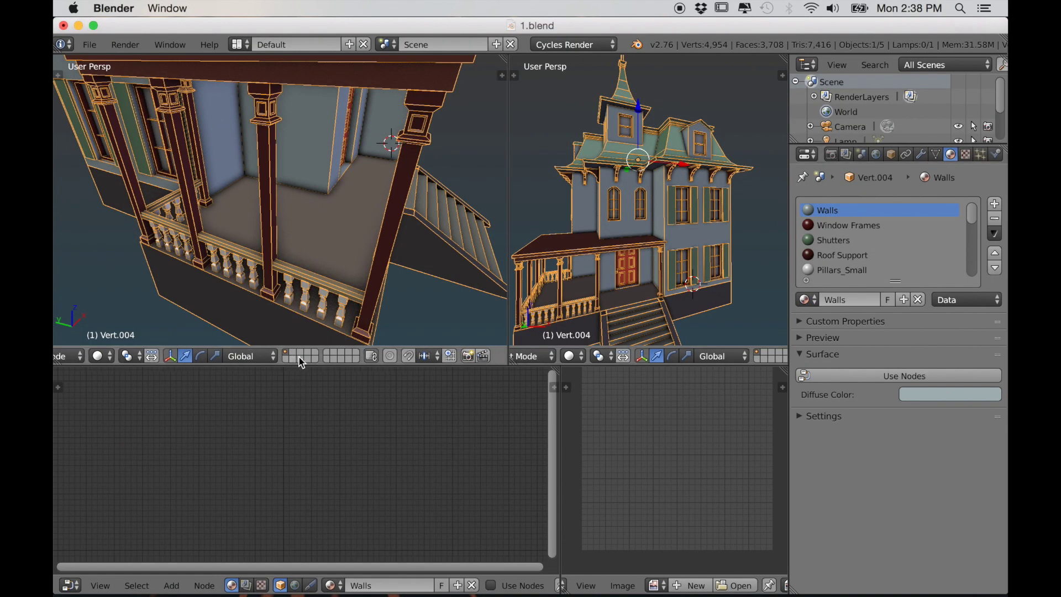
# Step: Switch to Blender and set the larger 3D viewport to Rendered shading with the mansion's upper floors in view
pyautogui.scroll(5, 301, 359)
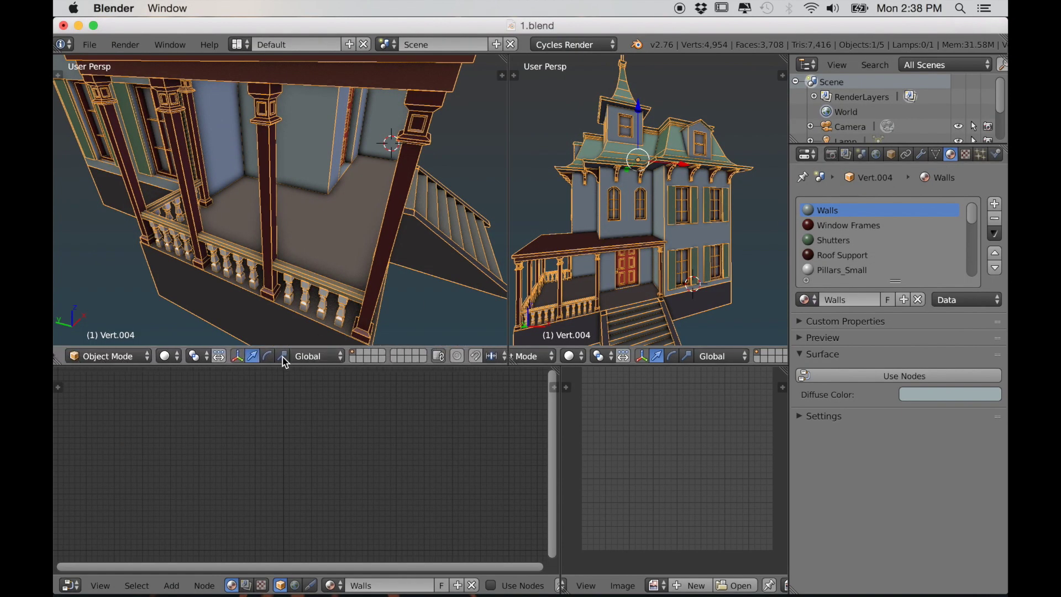
pyautogui.click(165, 356)
pyautogui.click(197, 258)
pyautogui.scroll(-6, 288, 270)
pyautogui.moveTo(300, 248)
pyautogui.keyDown('shift'); pyautogui.mouseDown(button='middle')
pyautogui.moveTo(292, 316)
pyautogui.moveTo(302, 81)
pyautogui.moveTo(302, 166)
pyautogui.moveTo(239, 185)
pyautogui.moveTo(348, 221)
pyautogui.moveTo(332, 240)
pyautogui.moveTo(303, 234)
pyautogui.moveTo(334, 247)
pyautogui.moveTo(314, 179)
pyautogui.moveTo(318, 203)
pyautogui.mouseUp(button='middle'); pyautogui.keyUp('shift')
pyautogui.scroll(2, 313, 178)
# Step: Select the mansion object and enable shader nodes for its Walls material
pyautogui.rightClick(319, 205)
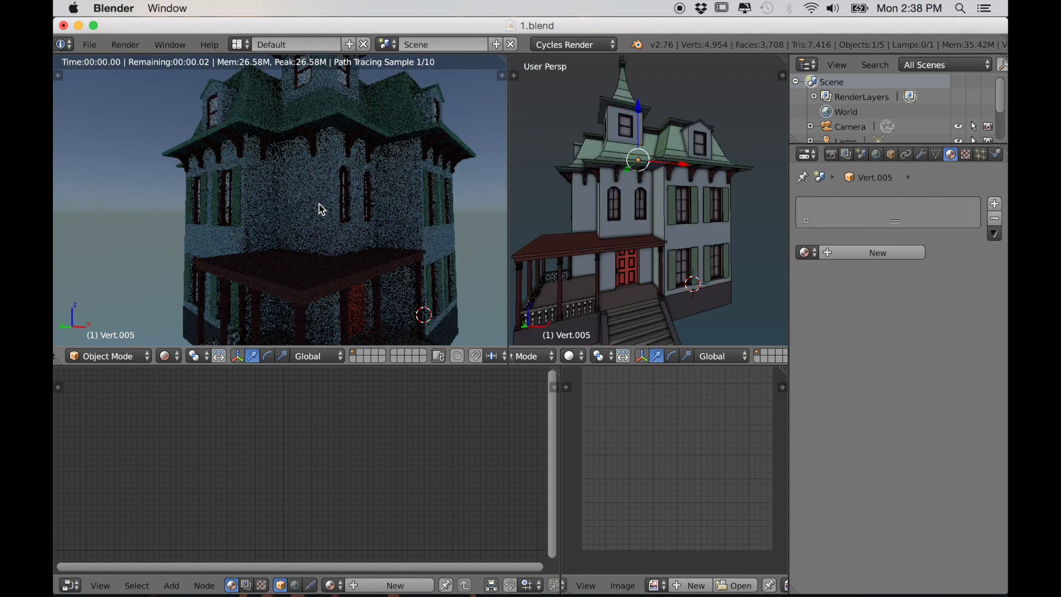
pyautogui.rightClick(608, 226)
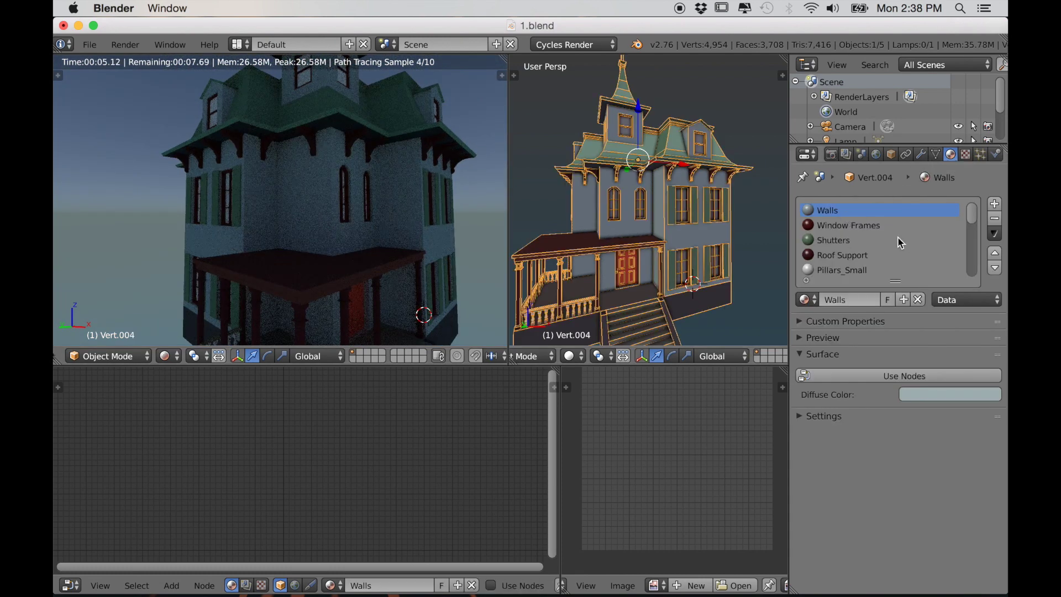
pyautogui.click(878, 375)
pyautogui.scroll(3, 250, 500)
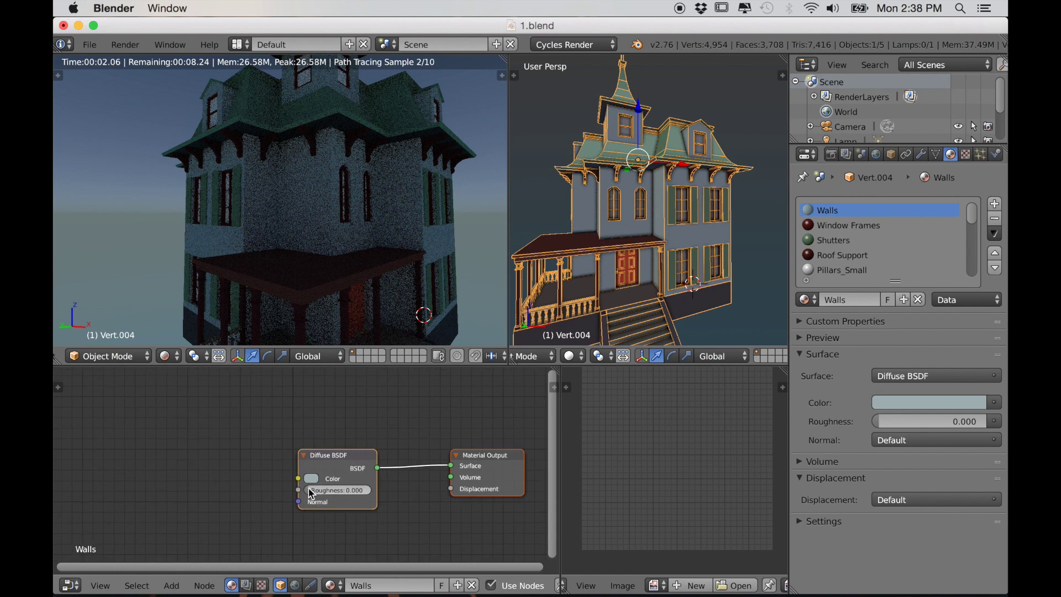
# Step: Search the add-ons in the user preferences for "node"
pyautogui.click(89, 44)
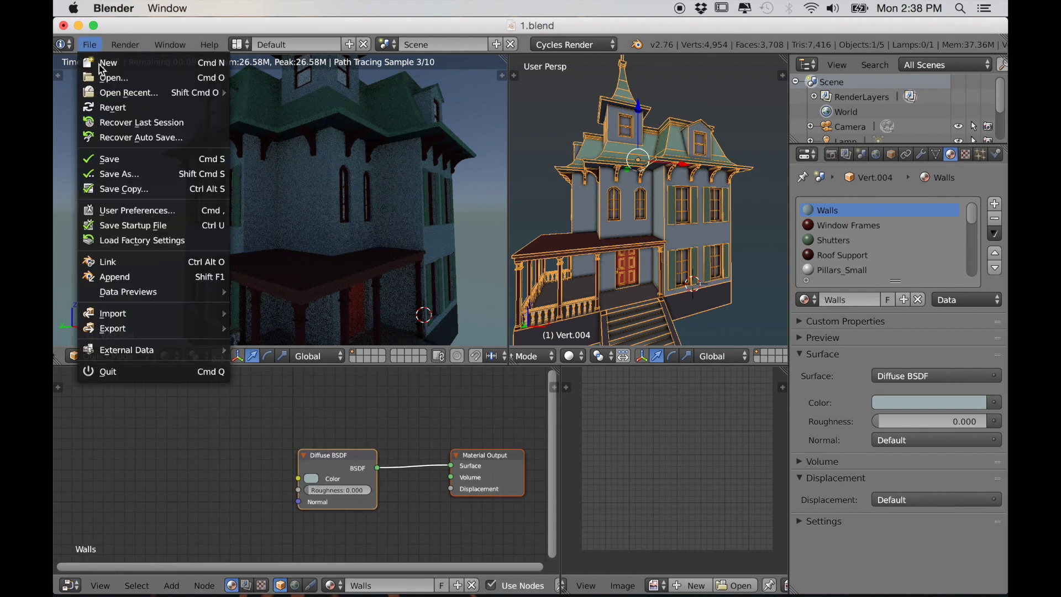
pyautogui.click(121, 208)
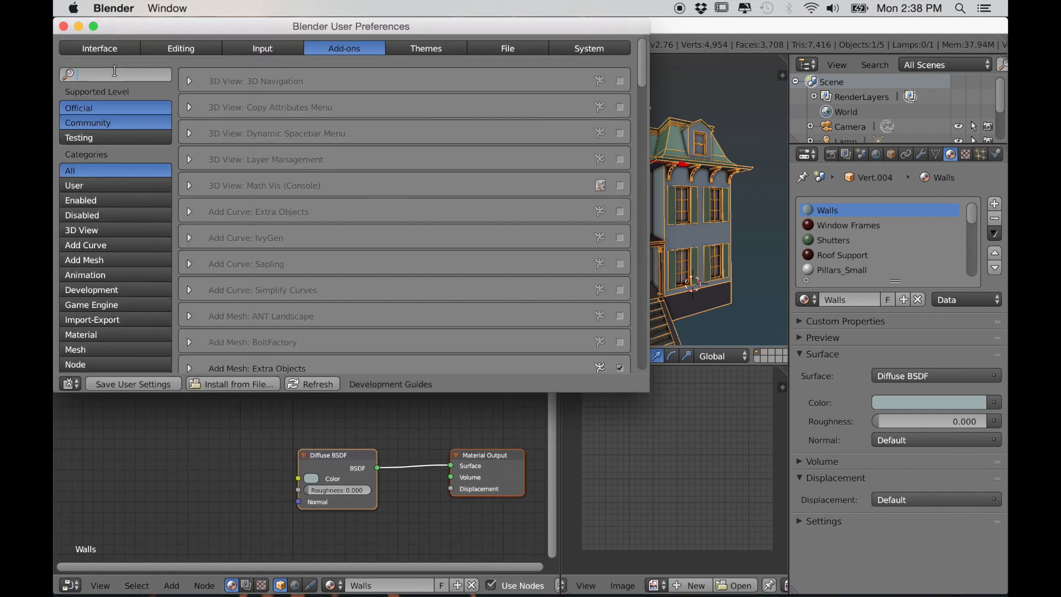
pyautogui.write('node')
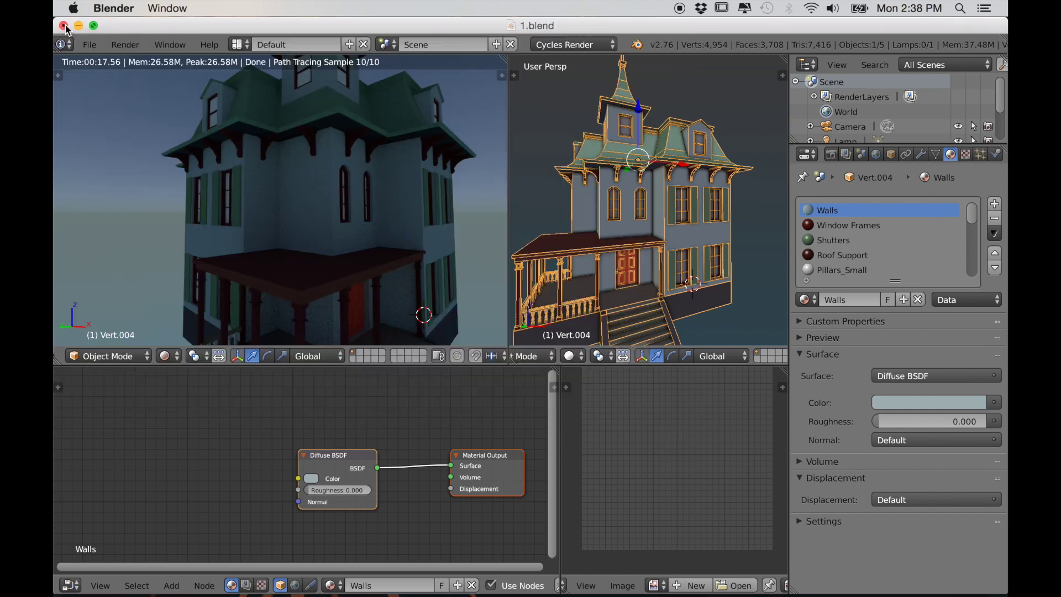
# Step: Add linked Texture Coordinate, Mapping and Image Texture nodes to the Color input of the Walls material's Diffuse BSDF
pyautogui.moveTo(180, 506); pyautogui.dragTo(267, 510, button='middle')
pyautogui.hotkey('ctrl', 't')
pyautogui.moveTo(204, 486); pyautogui.dragTo(326, 467, button='middle')
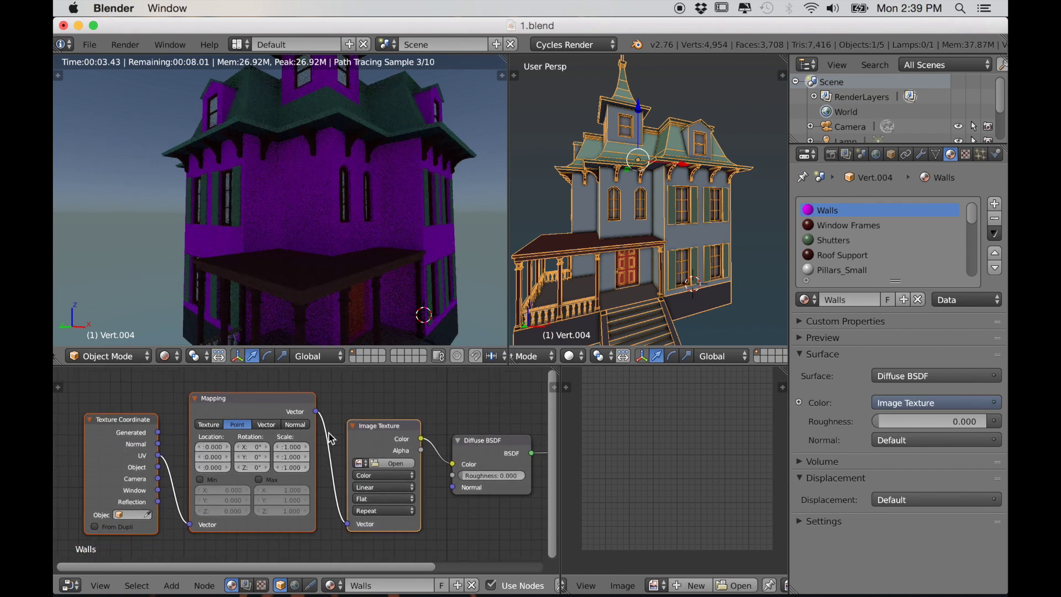
# Step: Enter Edit Mode on the mansion, add a second UV map and rename the original one Bake
pyautogui.press('Tab')
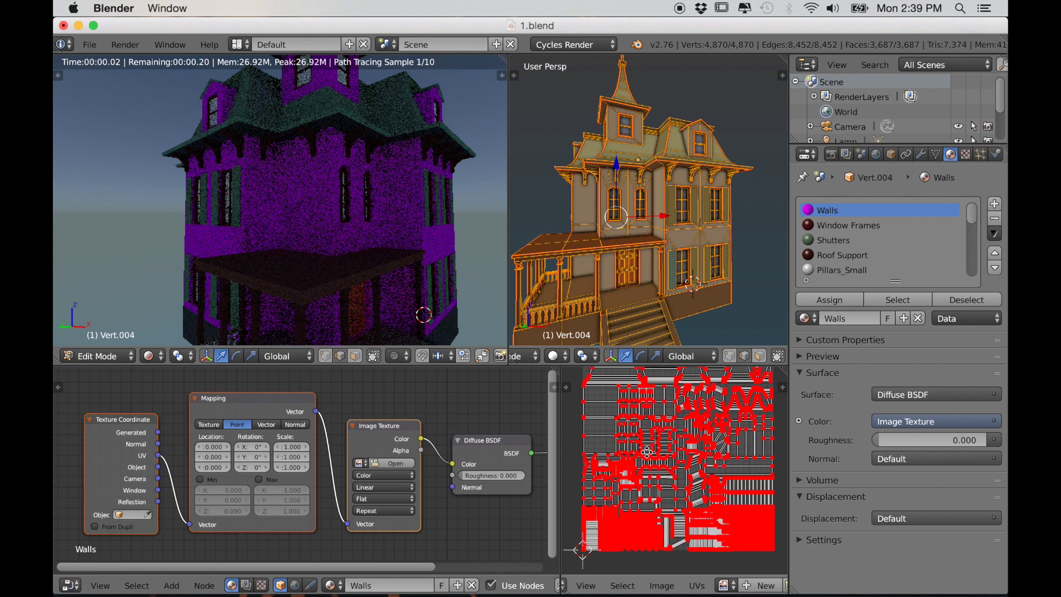
pyautogui.moveTo(749, 458); pyautogui.dragTo(738, 473, button='middle')
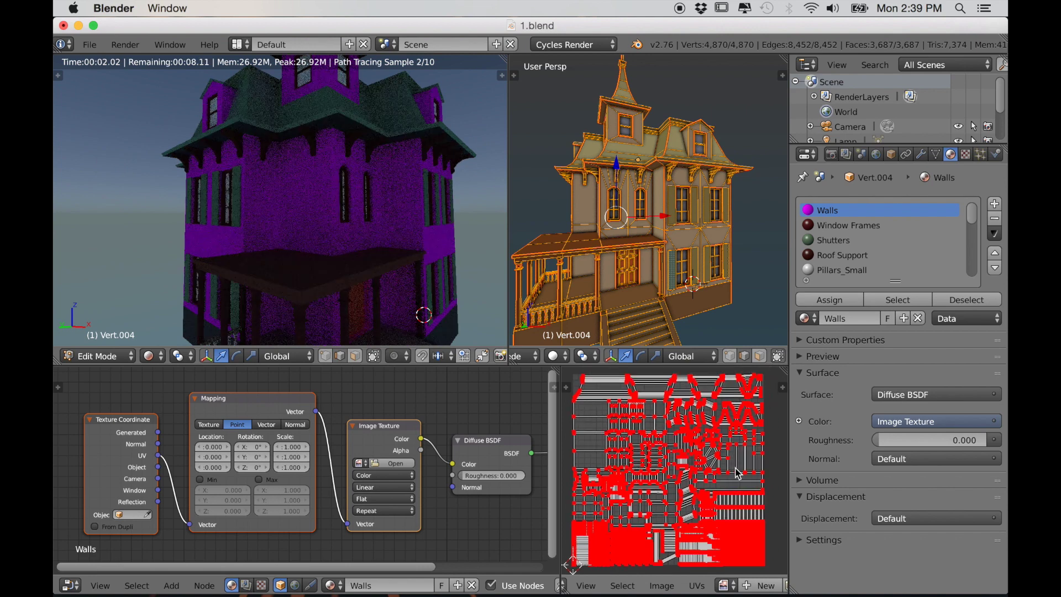
pyautogui.click(936, 155)
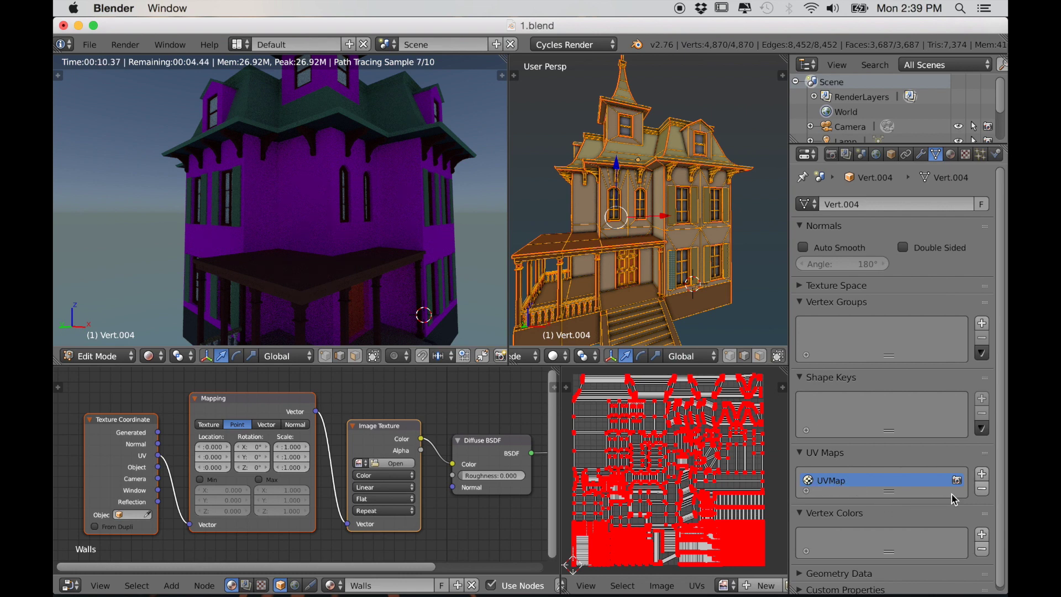
pyautogui.click(981, 474)
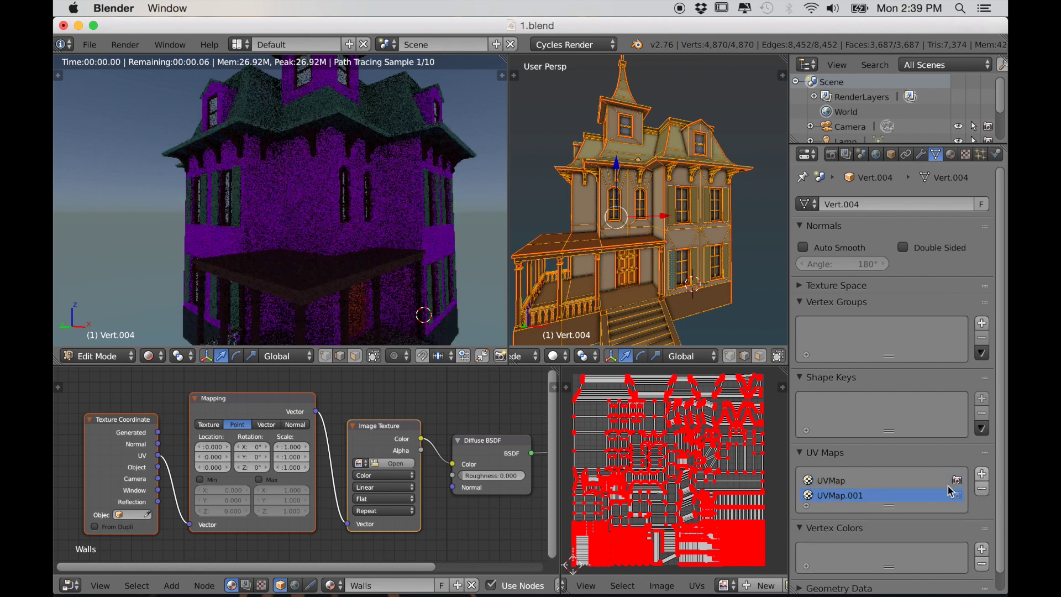
pyautogui.doubleClick(840, 479)
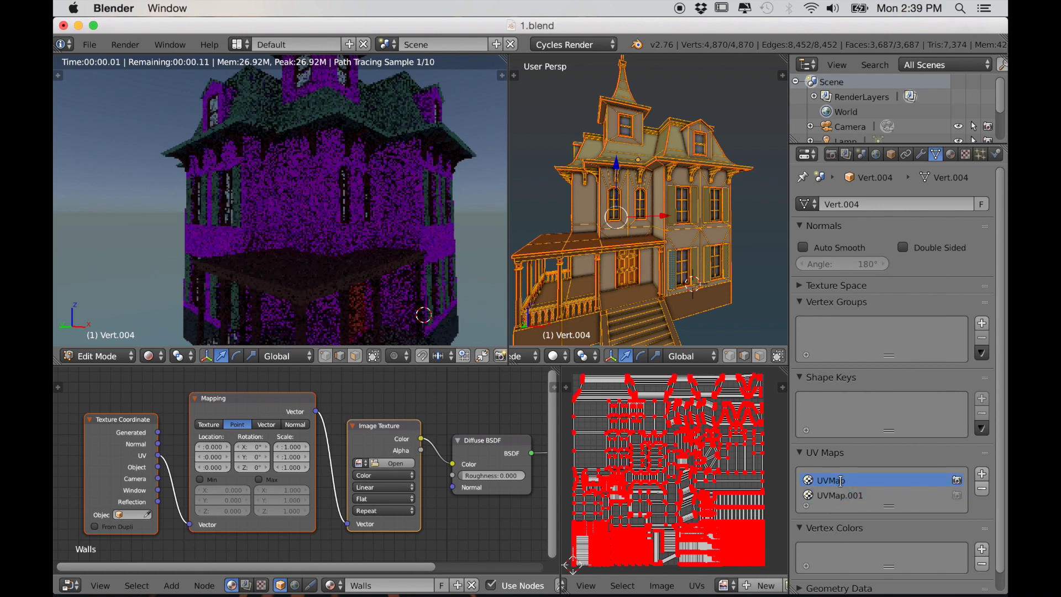
pyautogui.write('Bake')
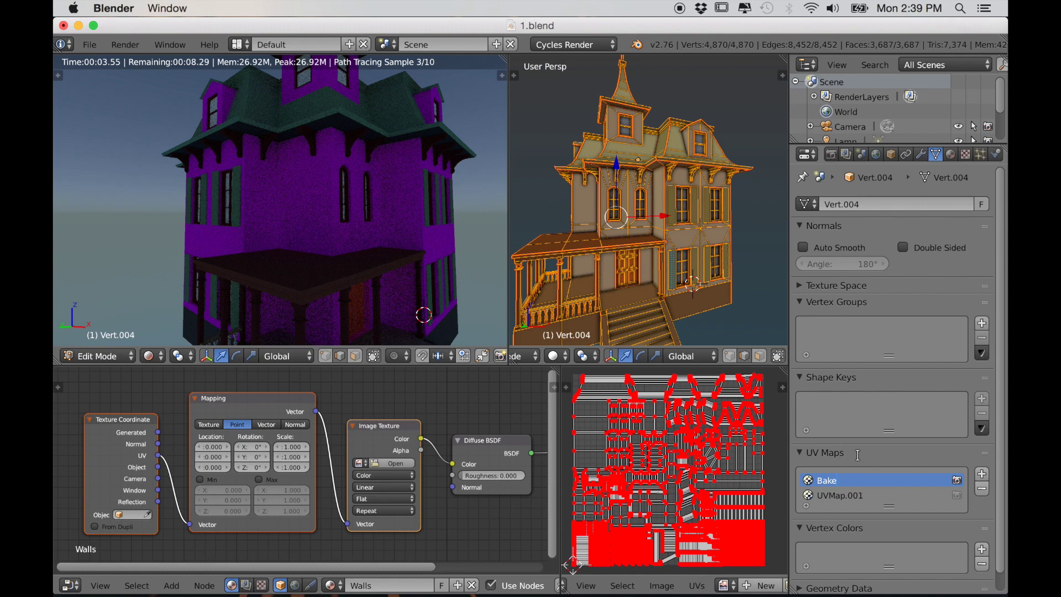
# Step: Rename the second UV map UVMap and make it the active map for rendering
pyautogui.doubleClick(831, 495)
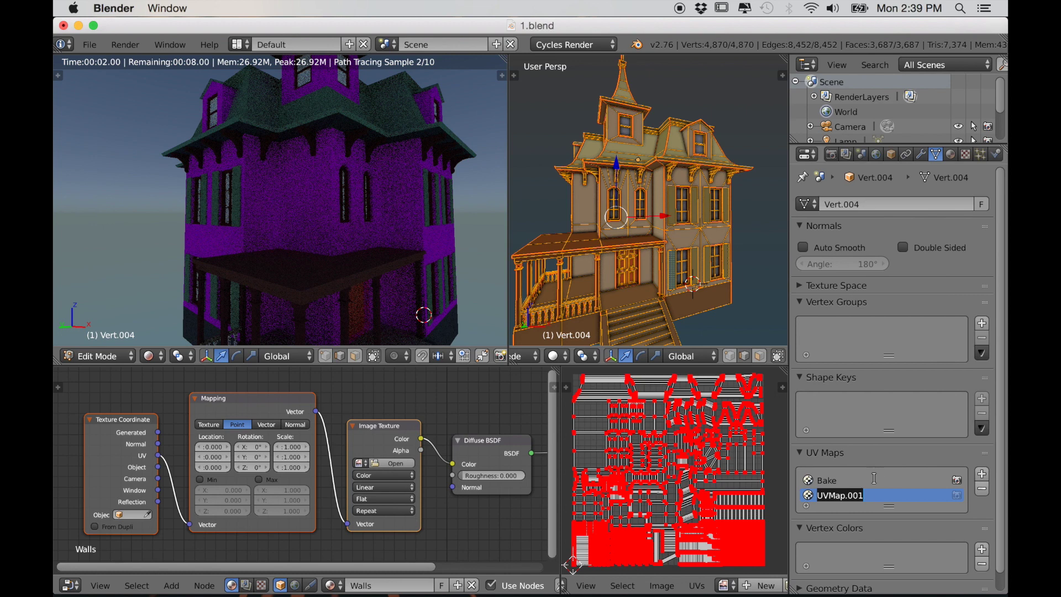
pyautogui.press('Return')
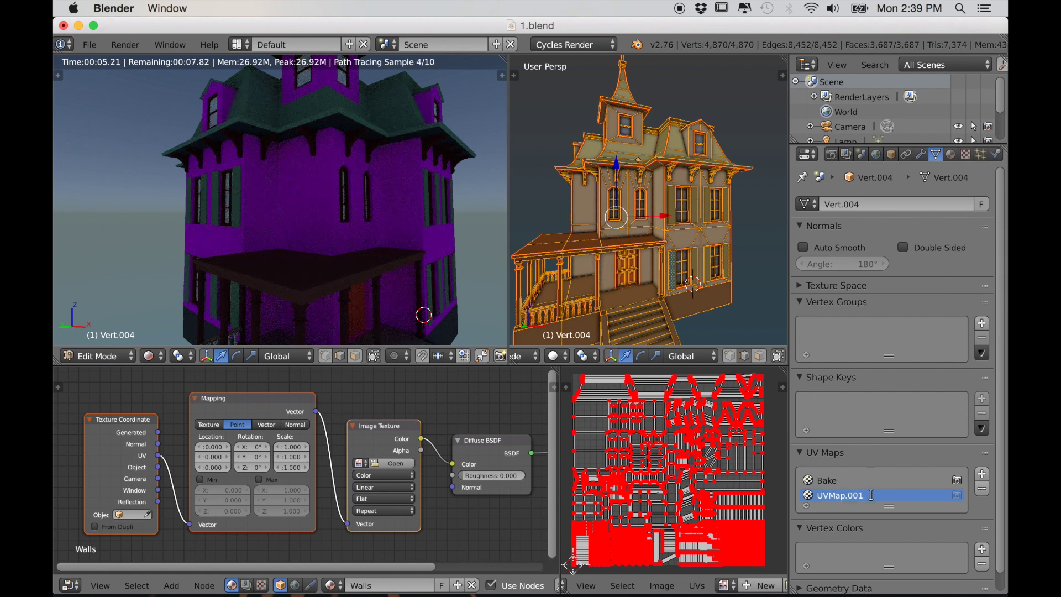
pyautogui.press('Return')
pyautogui.click(957, 496)
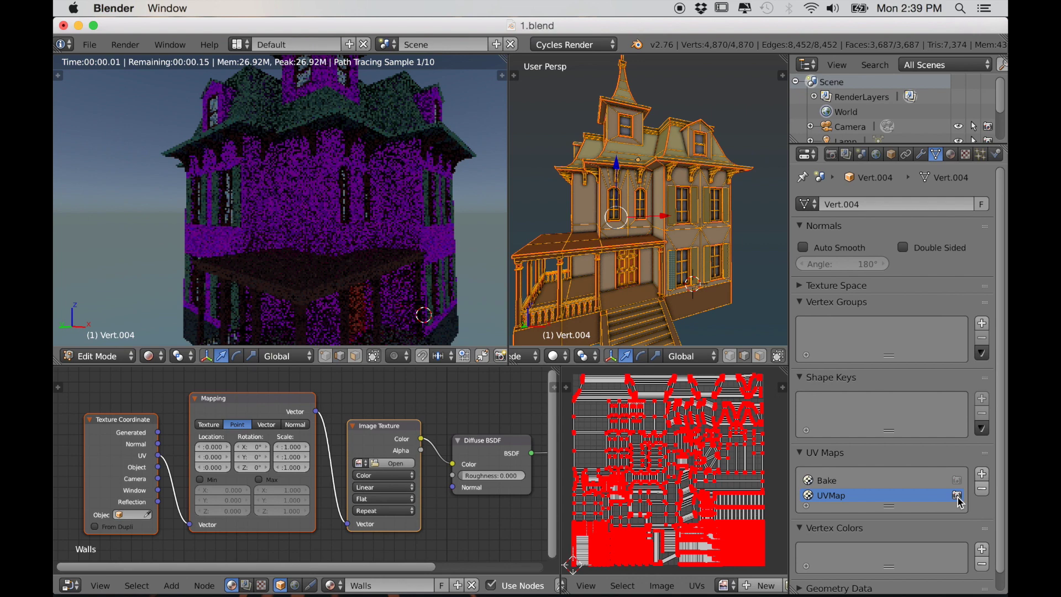
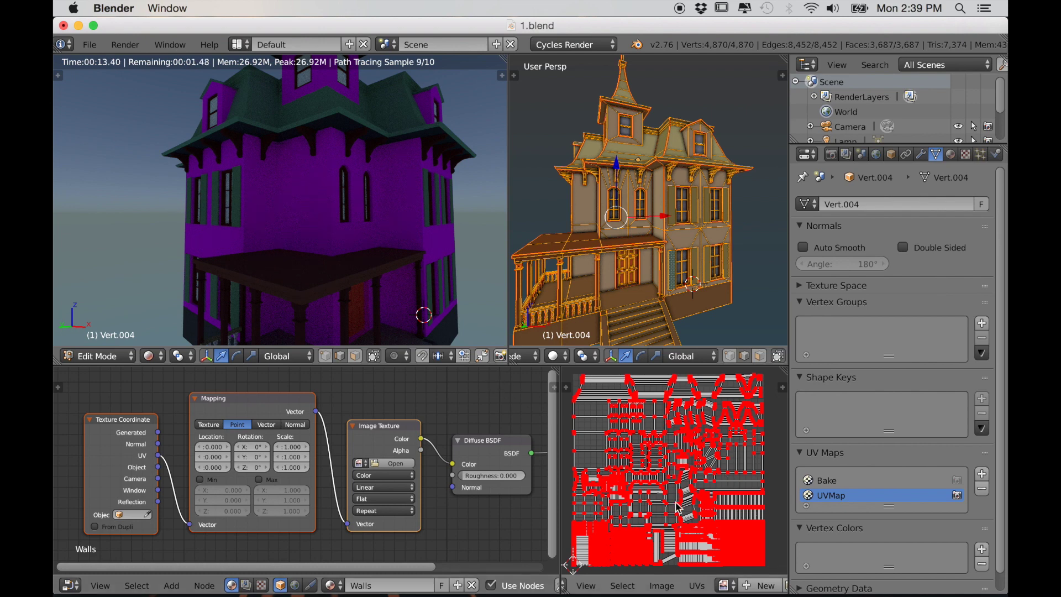
# Step: Deselect all UV islands in the UV editor and all of the mansion's geometry in the 3D view
pyautogui.scroll(3, 691, 298)
pyautogui.press('a')
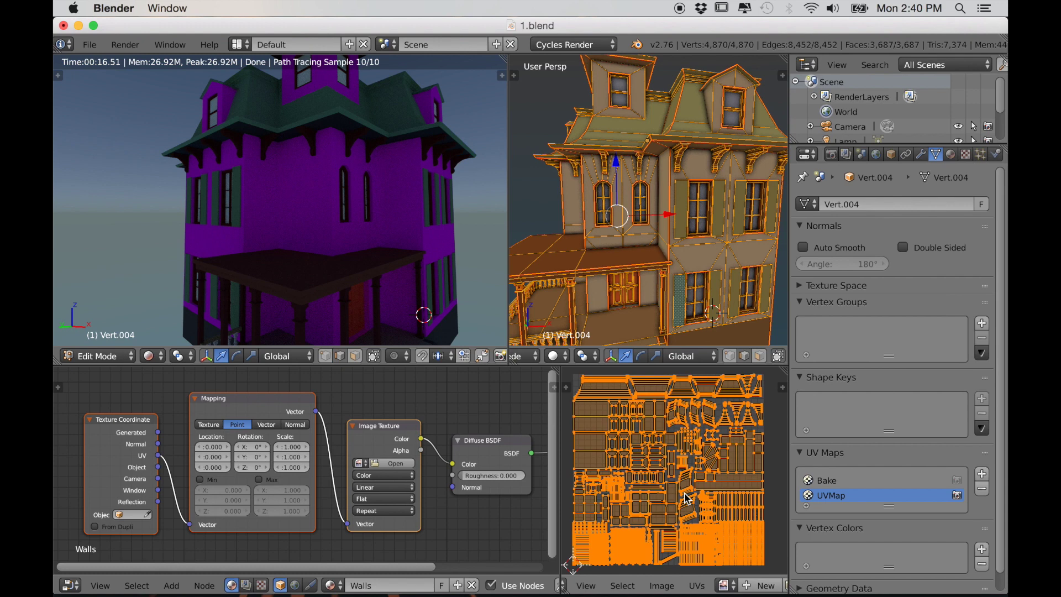
pyautogui.press('a')
pyautogui.scroll(5, 685, 499)
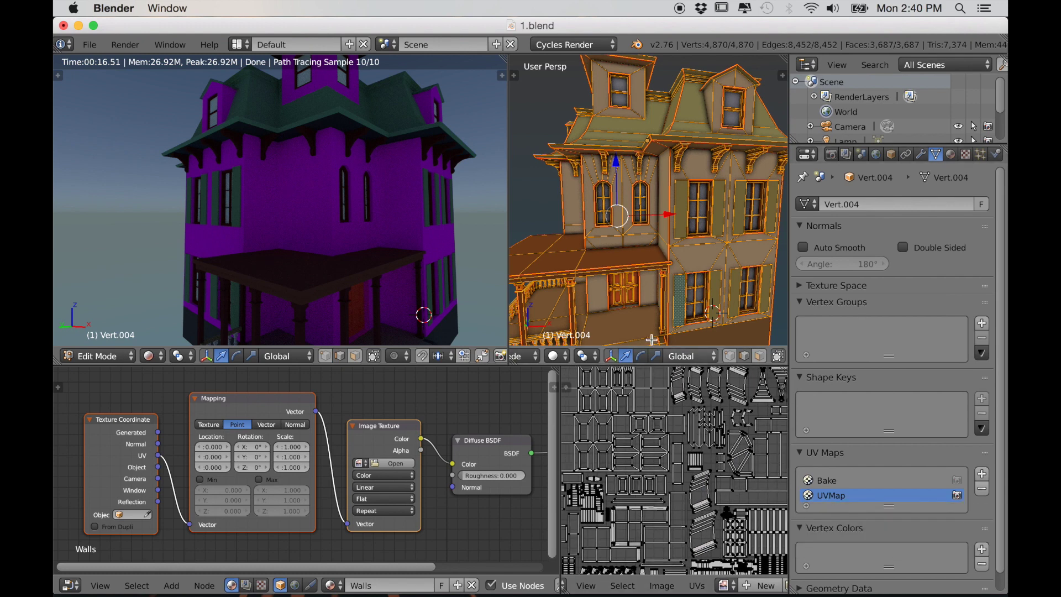
pyautogui.press('a')
# Step: Select all faces assigned to the Walls material and bring their UV islands into view
pyautogui.click(950, 154)
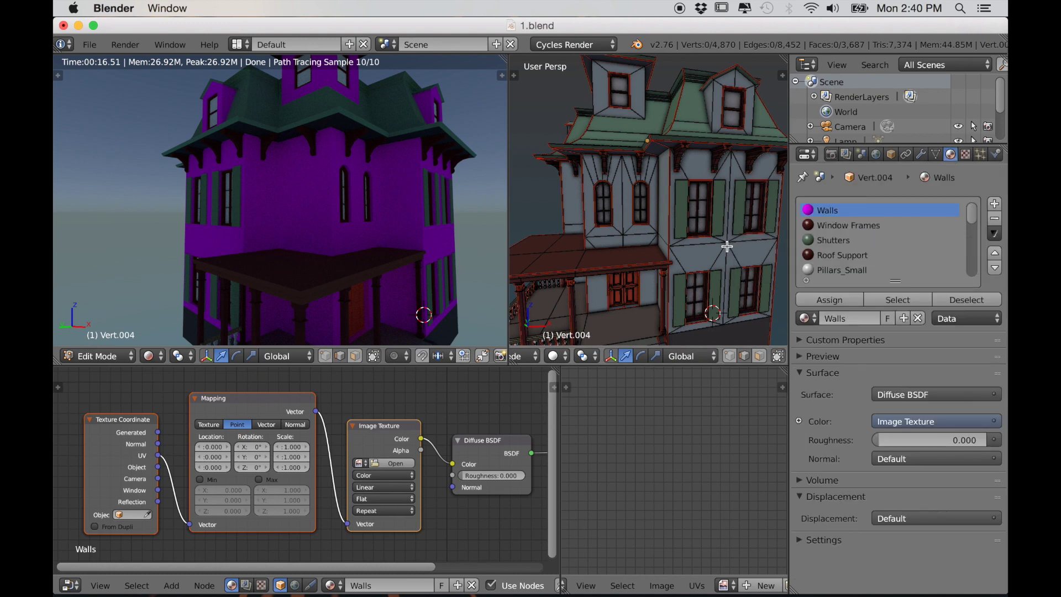
pyautogui.press('a')
pyautogui.press('a')
pyautogui.click(897, 300)
pyautogui.scroll(-1, 663, 426)
pyautogui.moveTo(663, 426); pyautogui.dragTo(663, 423, button='middle')
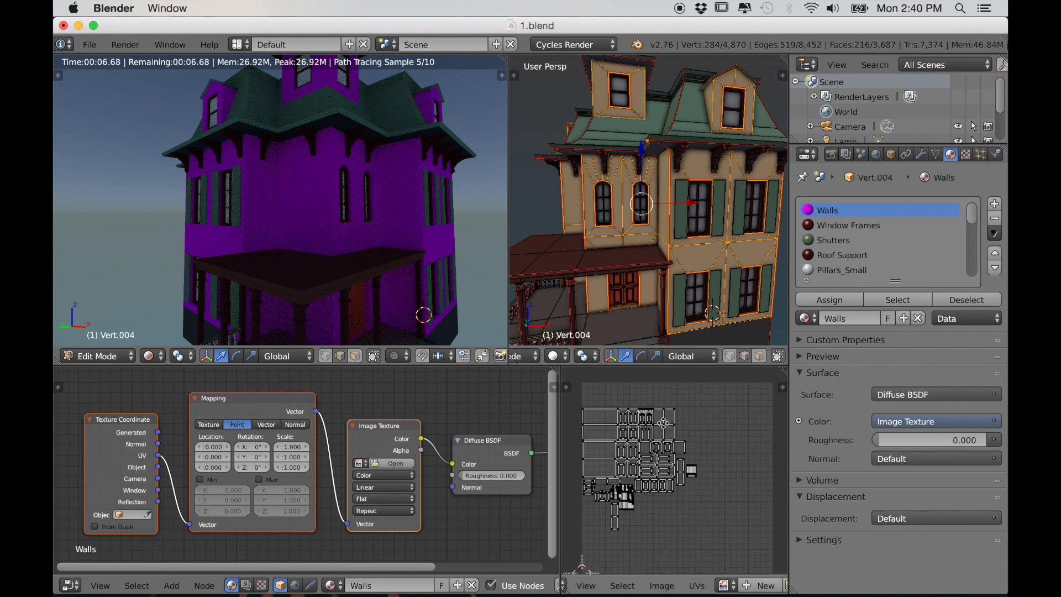
# Step: Unwrap the selected Walls faces with Cube Projection on the UVMap layout
pyautogui.click(935, 154)
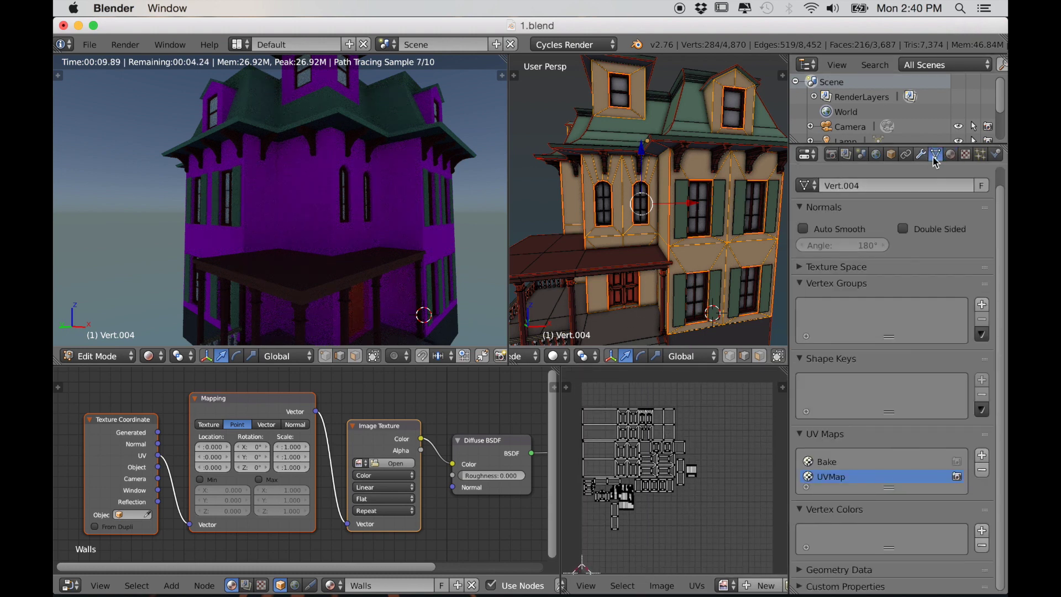
pyautogui.click(950, 155)
pyautogui.press('u')
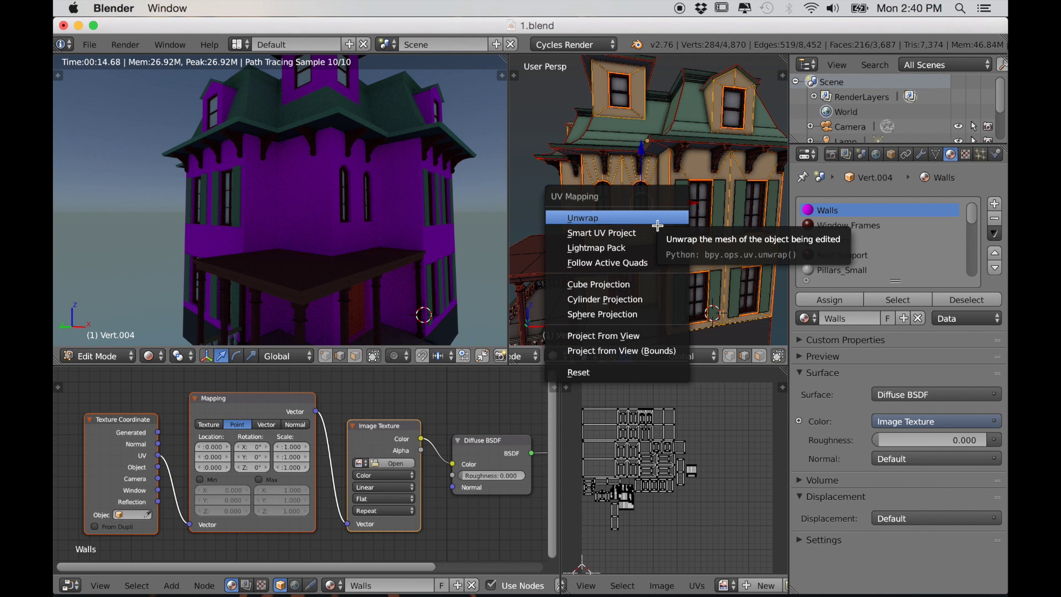
pyautogui.click(638, 280)
pyautogui.scroll(-6, 633, 392)
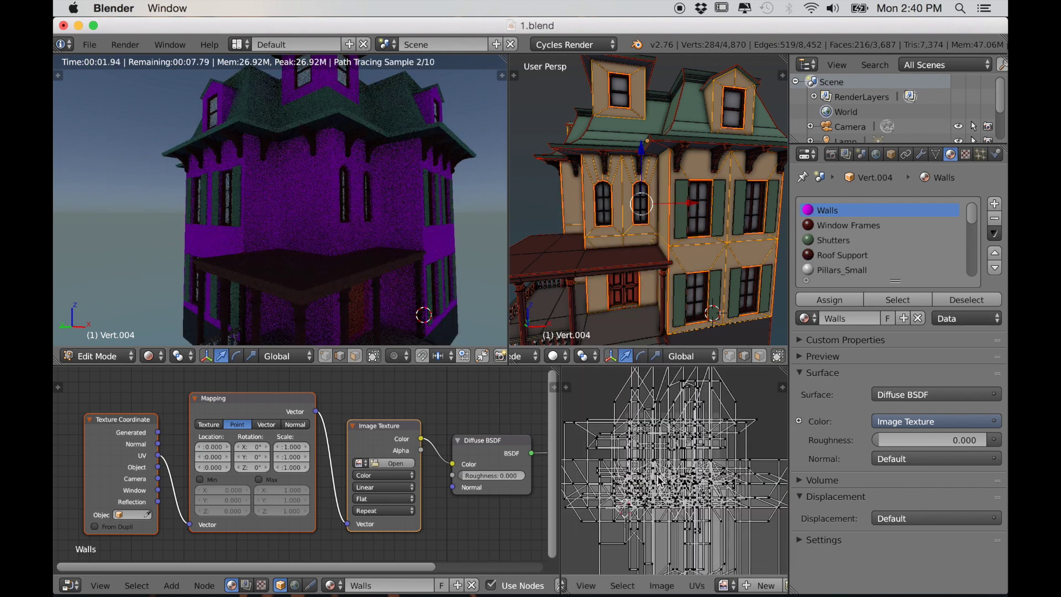
pyautogui.scroll(2, 642, 274)
pyautogui.moveTo(643, 275); pyautogui.dragTo(656, 268, button='middle')
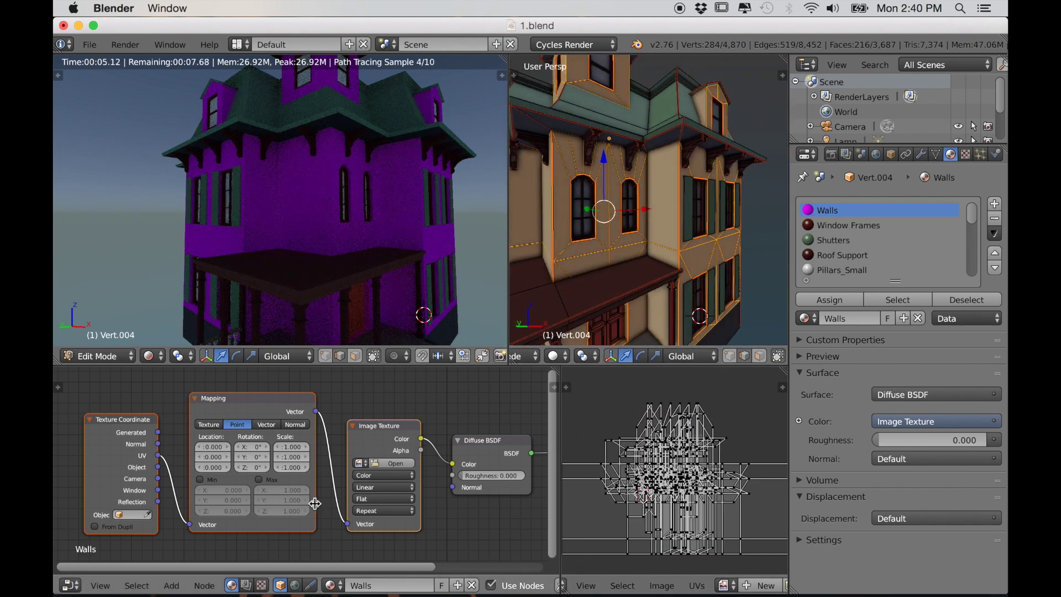
# Step: Load the wood plank image from the BLENDER drive into the Walls material's Image Texture node and inspect the rendered walls
pyautogui.scroll(11, 326, 498)
pyautogui.moveTo(465, 472); pyautogui.dragTo(369, 463, button='middle')
pyautogui.click(371, 462)
pyautogui.click(114, 124)
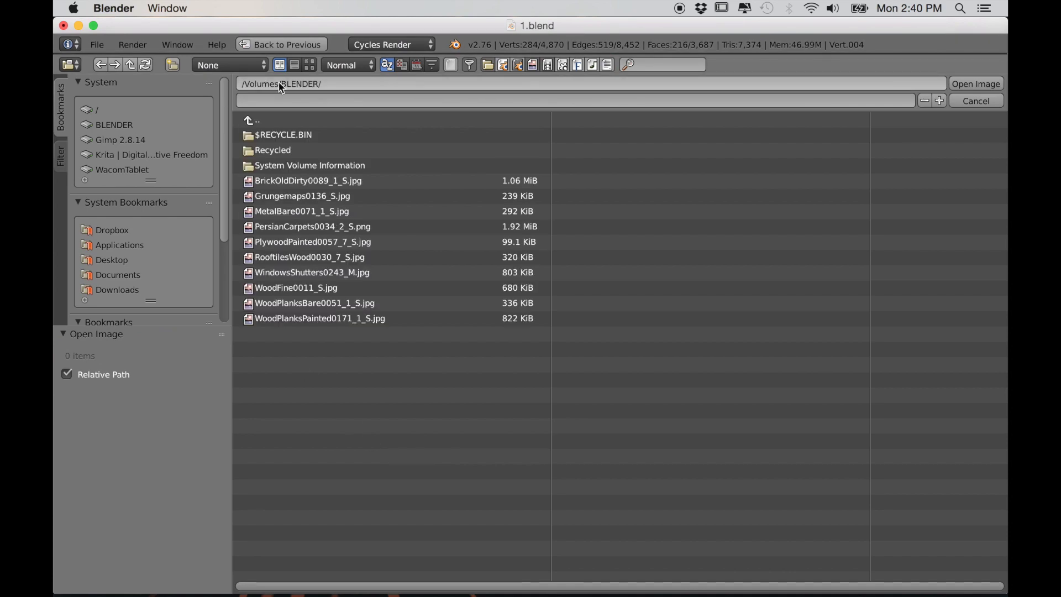
pyautogui.click(310, 65)
pyautogui.doubleClick(421, 421)
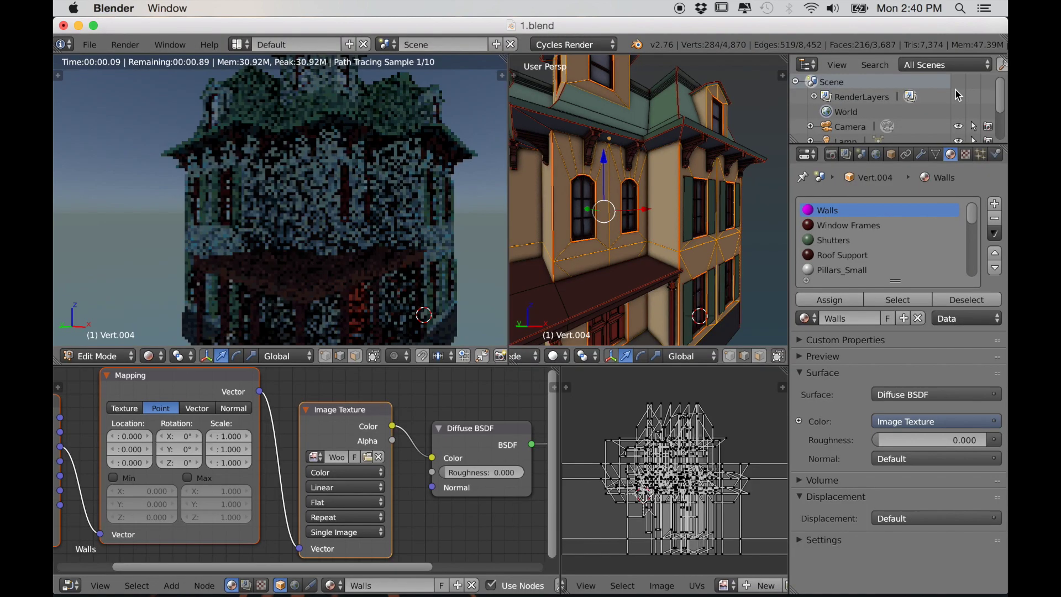
pyautogui.scroll(5, 370, 313)
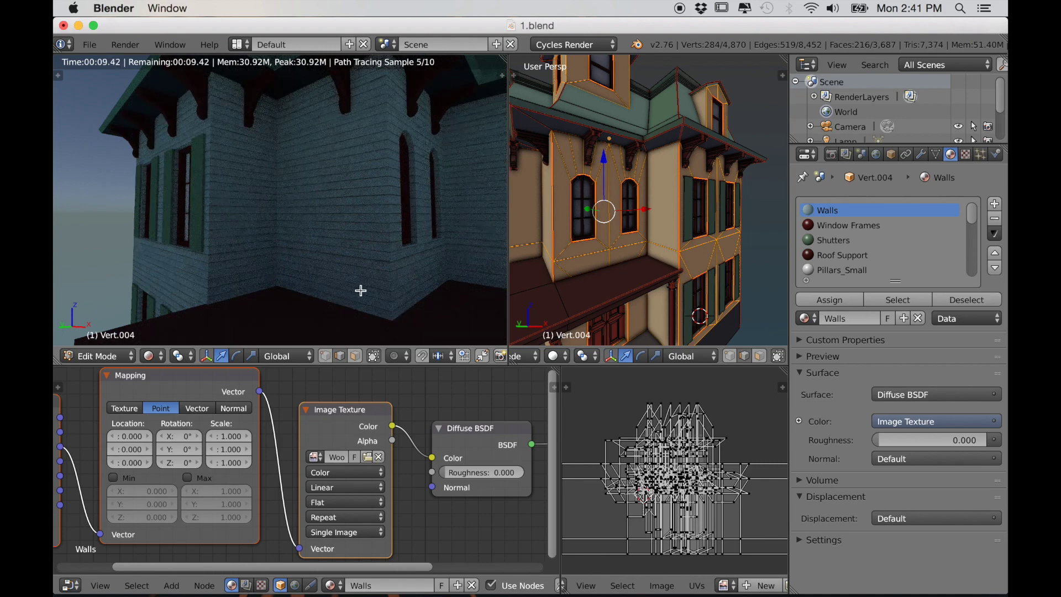
pyautogui.moveTo(385, 284)
pyautogui.mouseDown(button='middle')
pyautogui.moveTo(395, 291)
pyautogui.moveTo(374, 291)
pyautogui.mouseUp(button='middle')
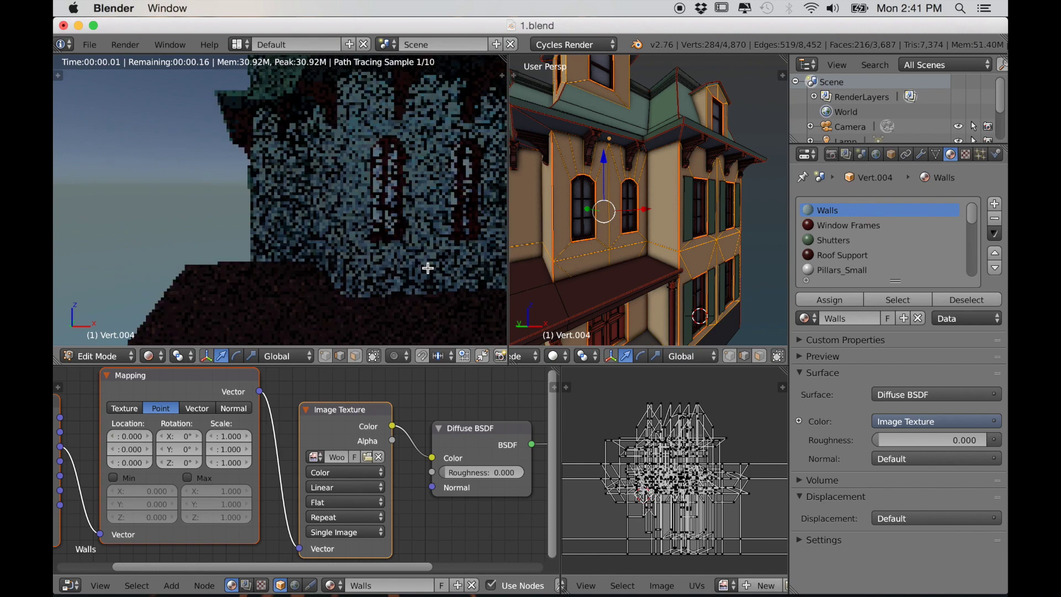
pyautogui.moveTo(433, 267); pyautogui.dragTo(407, 296, button='middle')
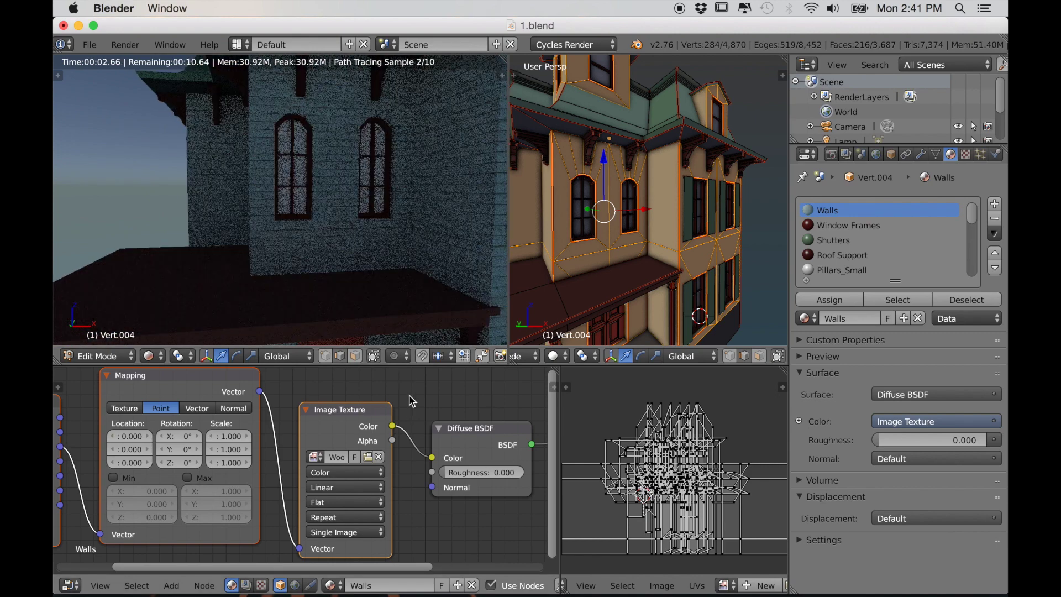
pyautogui.scroll(-3, 286, 388)
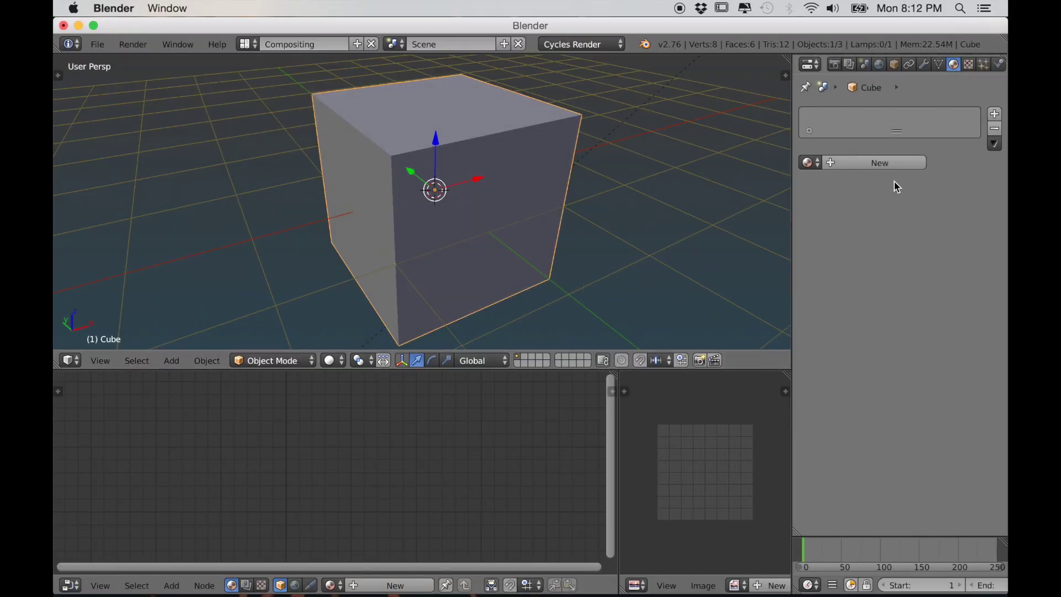
# Step: Create a new material for the cube and switch the 3D view to Rendered shading
pyautogui.click(886, 163)
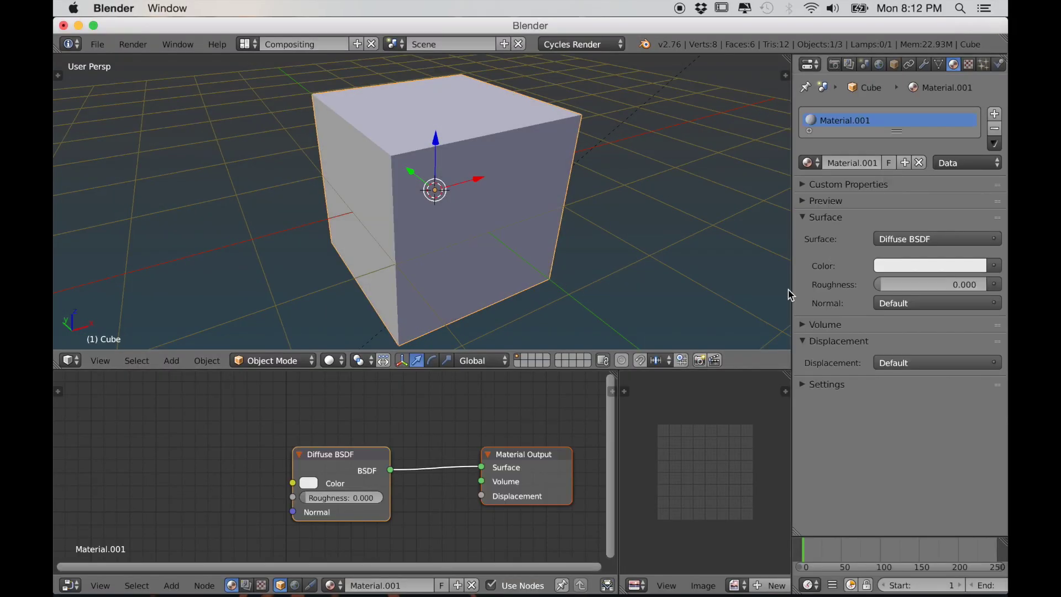
pyautogui.scroll(2, 473, 508)
pyautogui.moveTo(497, 502); pyautogui.dragTo(457, 492, button='middle')
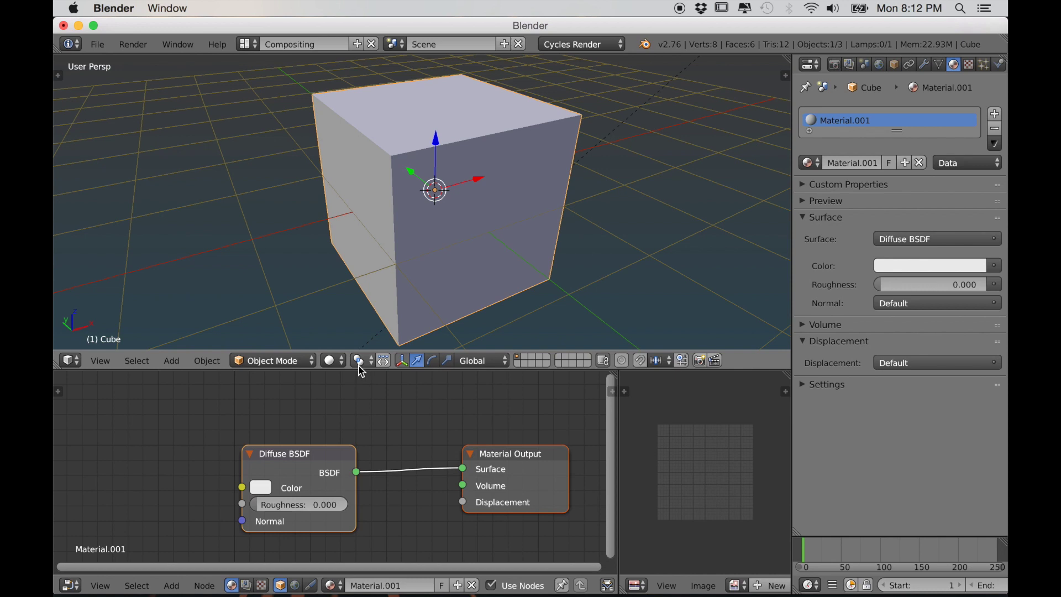
pyautogui.click(336, 360)
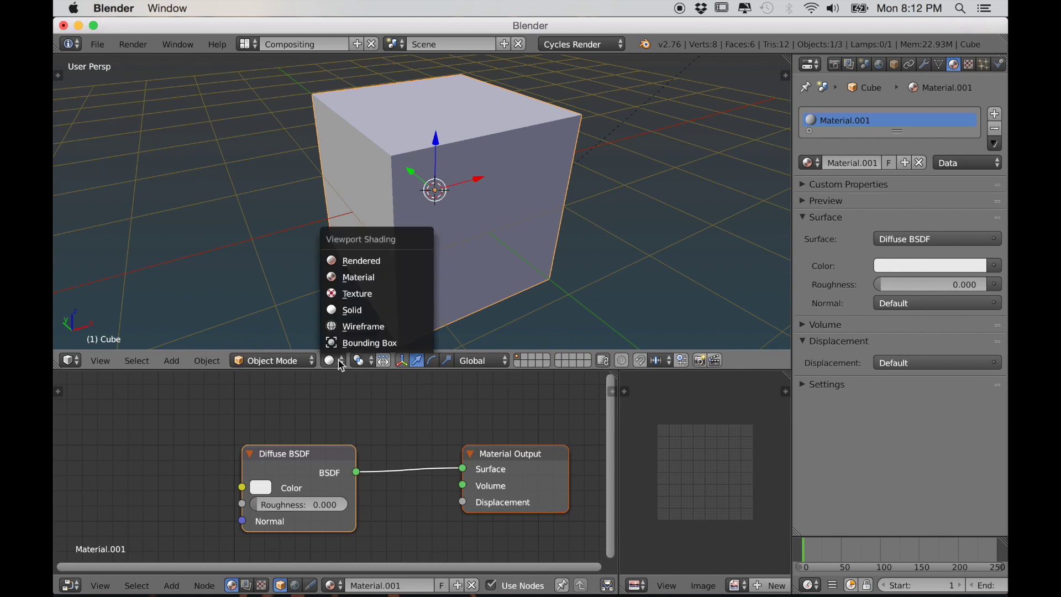
pyautogui.click(344, 261)
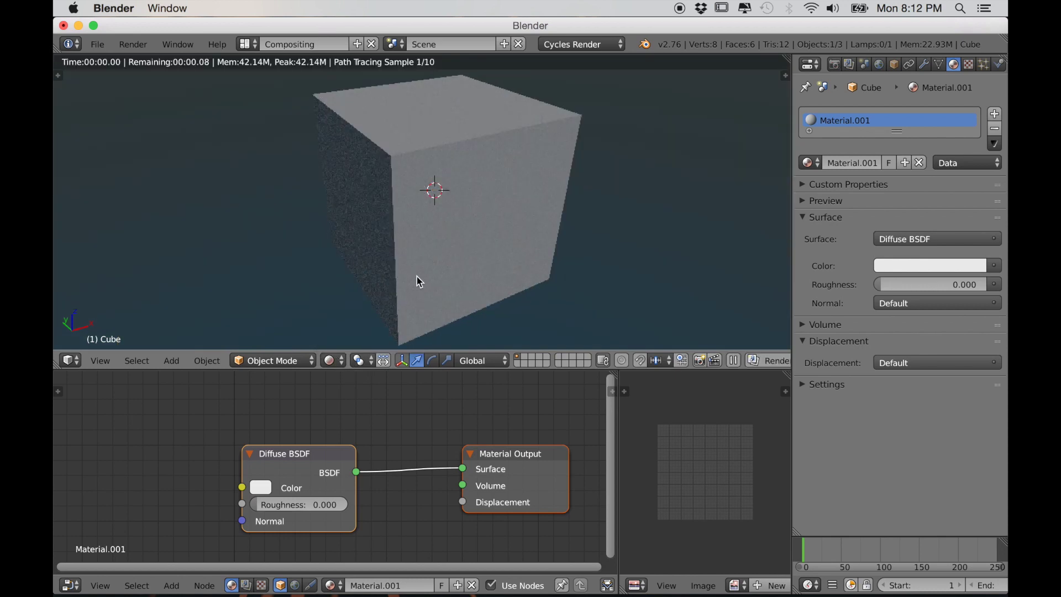
pyautogui.scroll(-3, 442, 278)
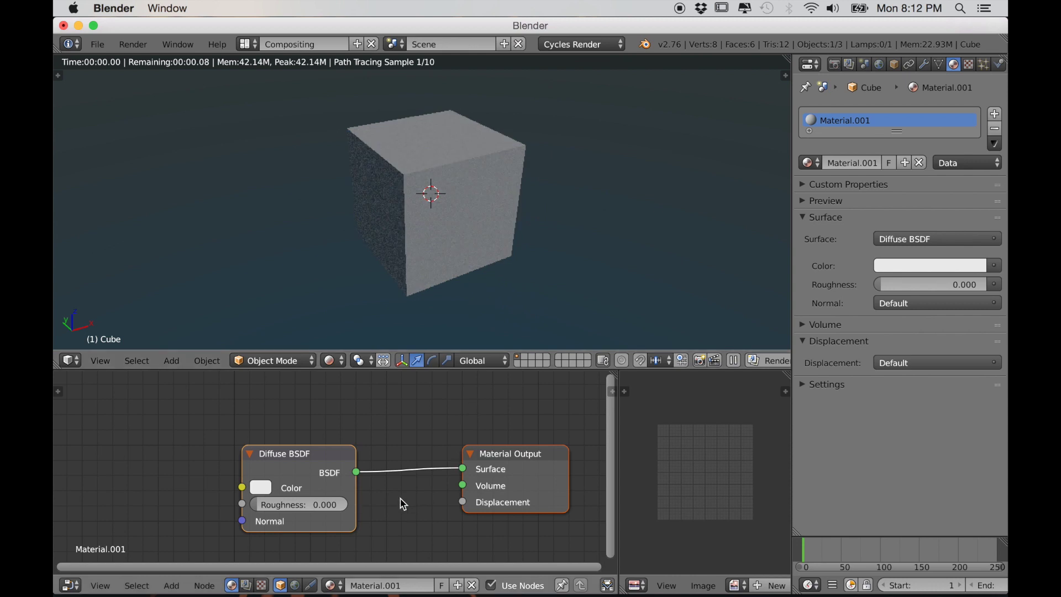
# Step: Add a Texture Coordinate, Mapping and Image Texture setup to the cube material's Diffuse BSDF node
pyautogui.scroll(-1, 402, 504)
pyautogui.scroll(-1, 387, 511)
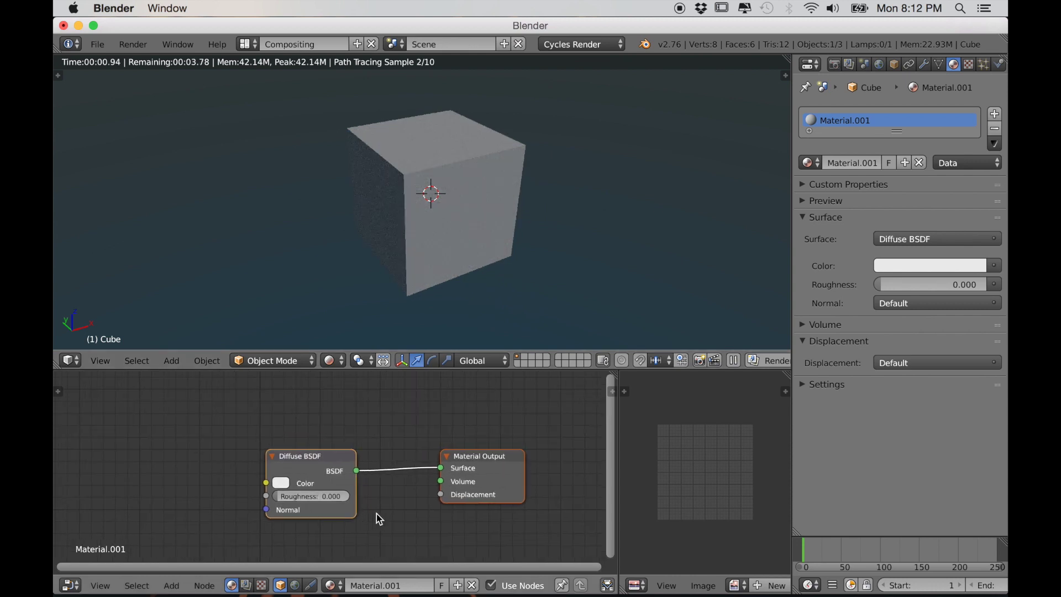
pyautogui.hotkey('ctrl', 't')
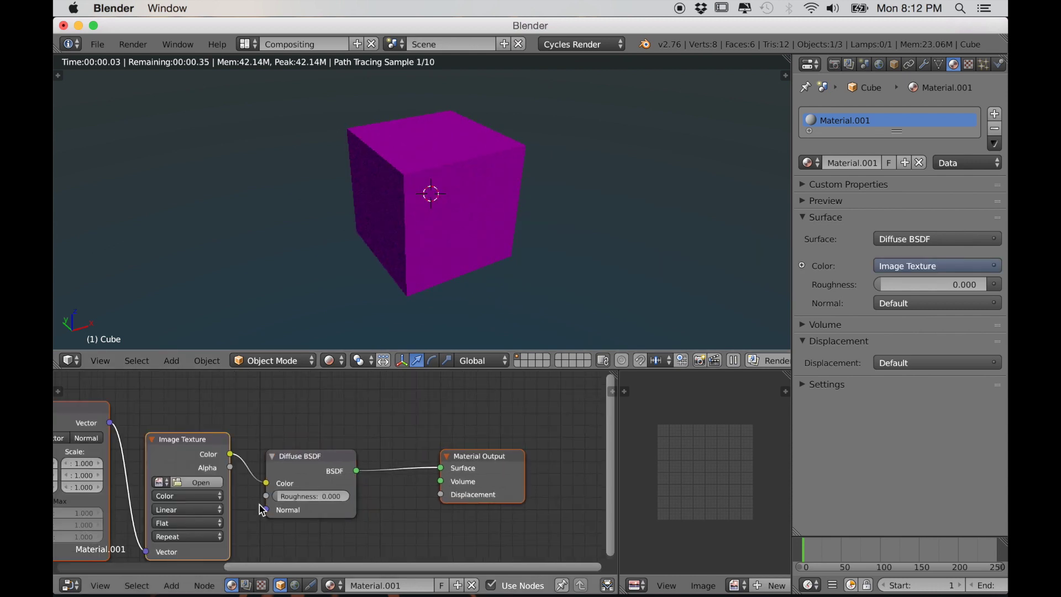
pyautogui.moveTo(260, 505); pyautogui.dragTo(270, 496, button='middle')
# Step: Enter Edit Mode on the cube and unwrap it with Smart UV Project at the default settings
pyautogui.press('Tab')
pyautogui.press('u')
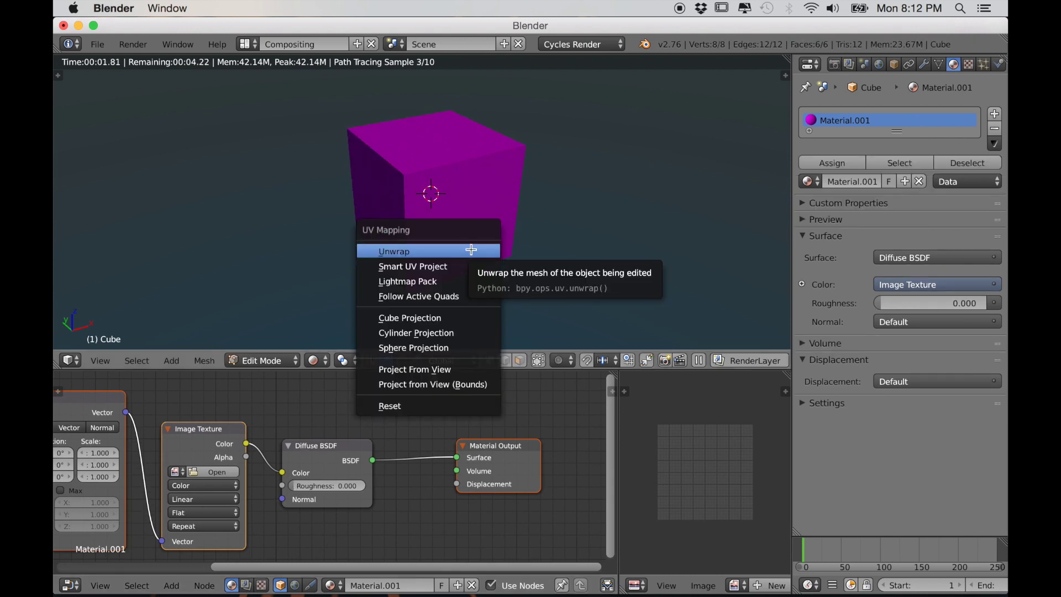
pyautogui.click(464, 267)
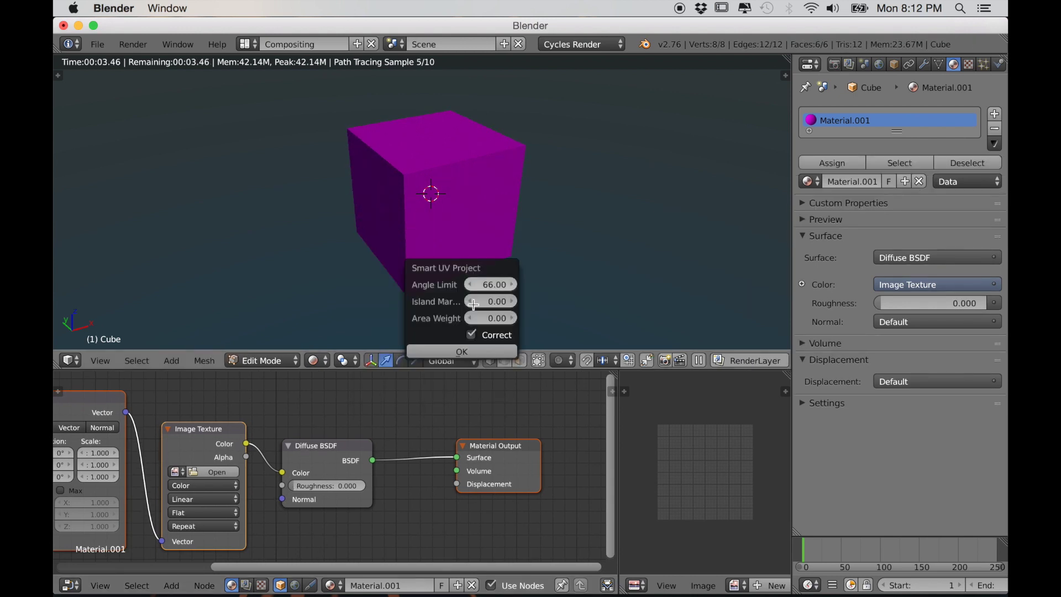
pyautogui.click(467, 350)
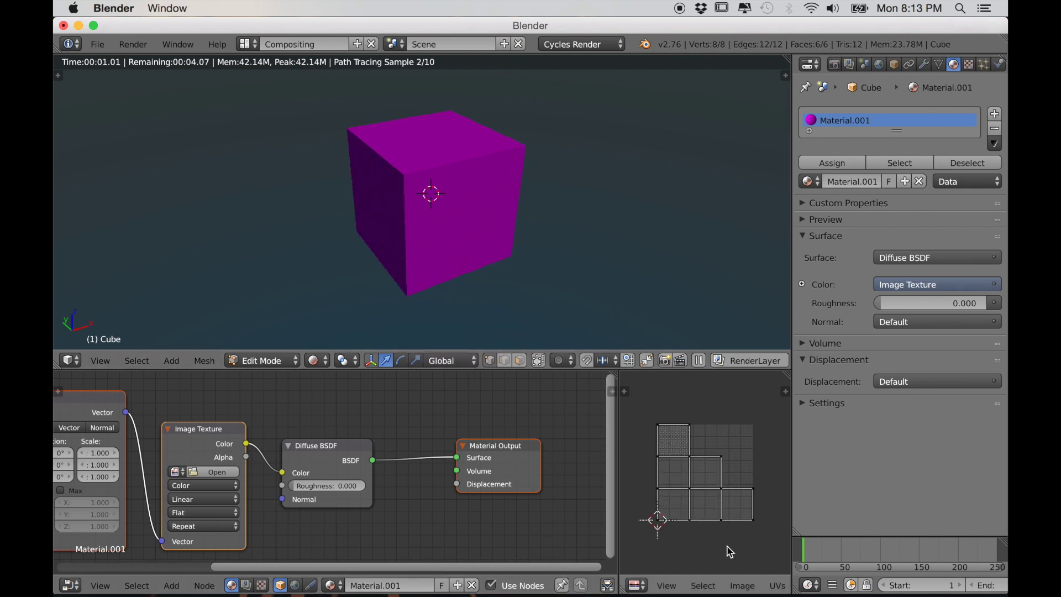
pyautogui.scroll(2, 712, 544)
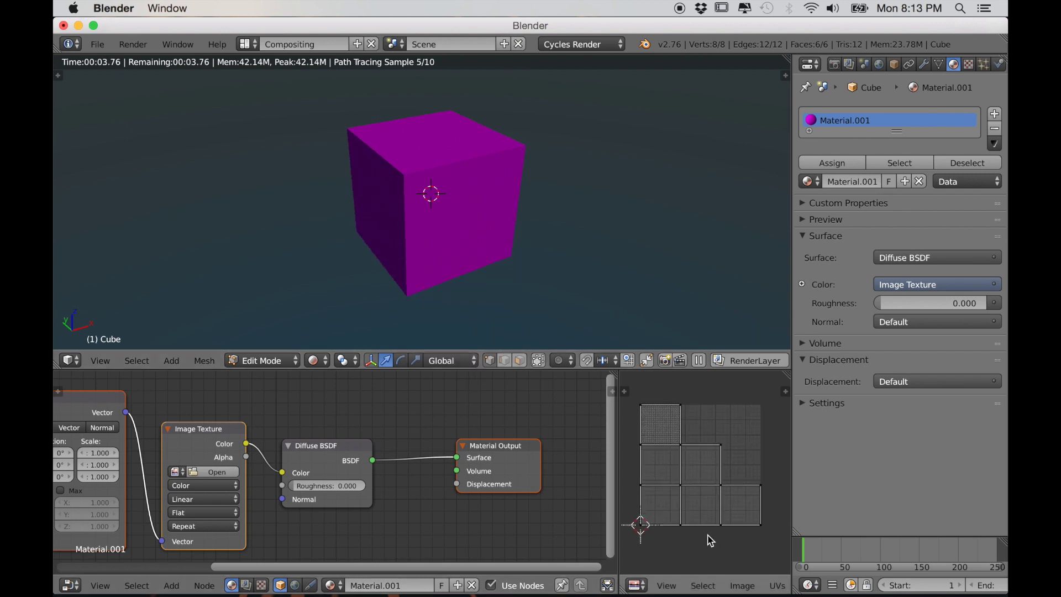
pyautogui.scroll(-2, 354, 497)
# Step: Assign the existing brick image to the Image Texture node and check it on the cube
pyautogui.moveTo(368, 497); pyautogui.dragTo(531, 500, button='middle')
pyautogui.scroll(6, 440, 499)
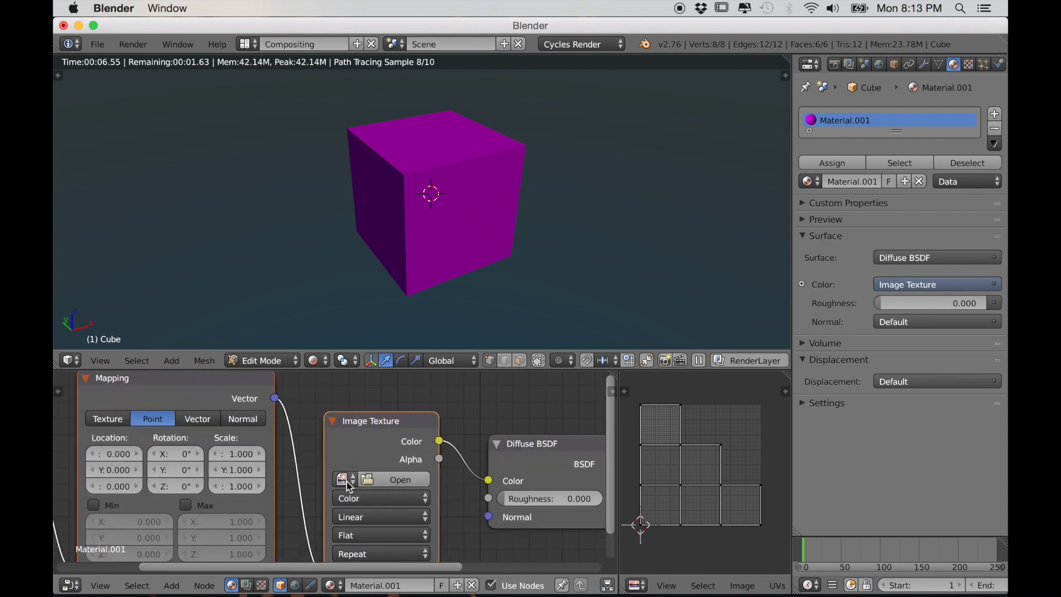
pyautogui.click(348, 480)
pyautogui.click(380, 315)
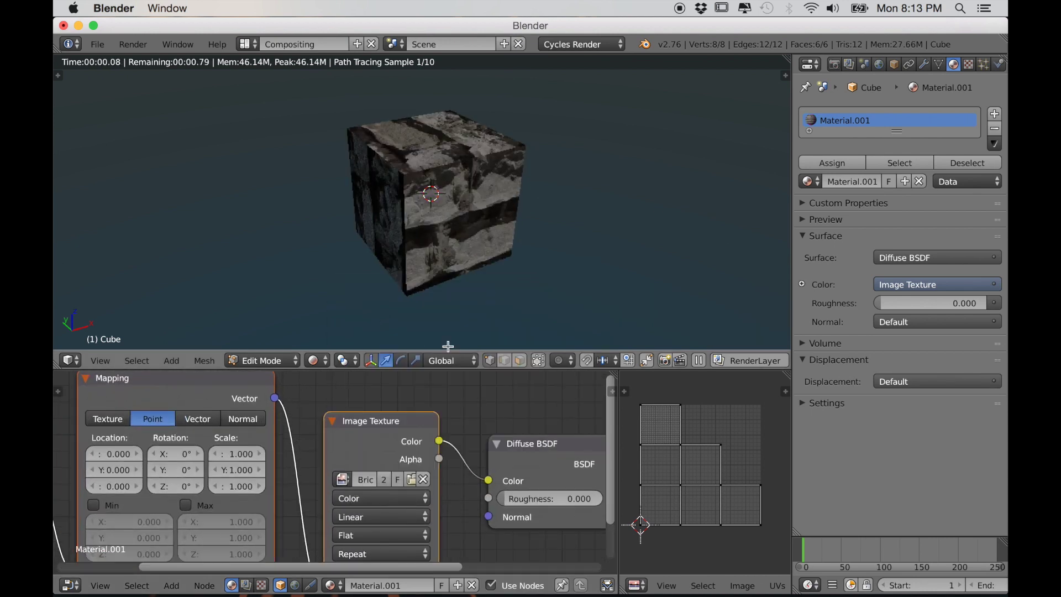
pyautogui.moveTo(520, 277); pyautogui.dragTo(490, 301, button='middle')
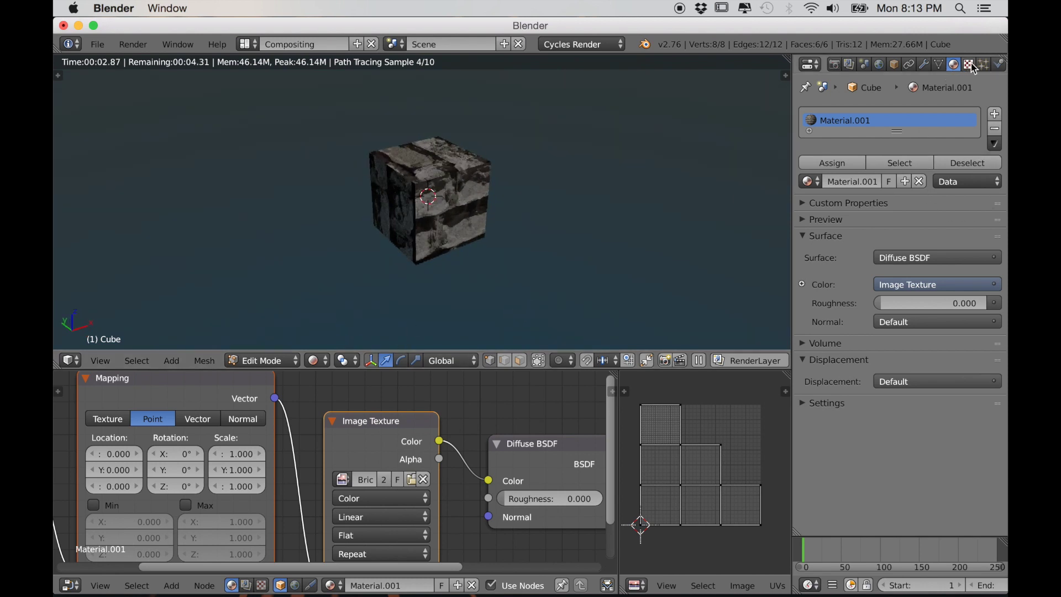
# Step: Add a second UV map to the cube and make it the active map for rendering
pyautogui.click(938, 65)
pyautogui.click(994, 384)
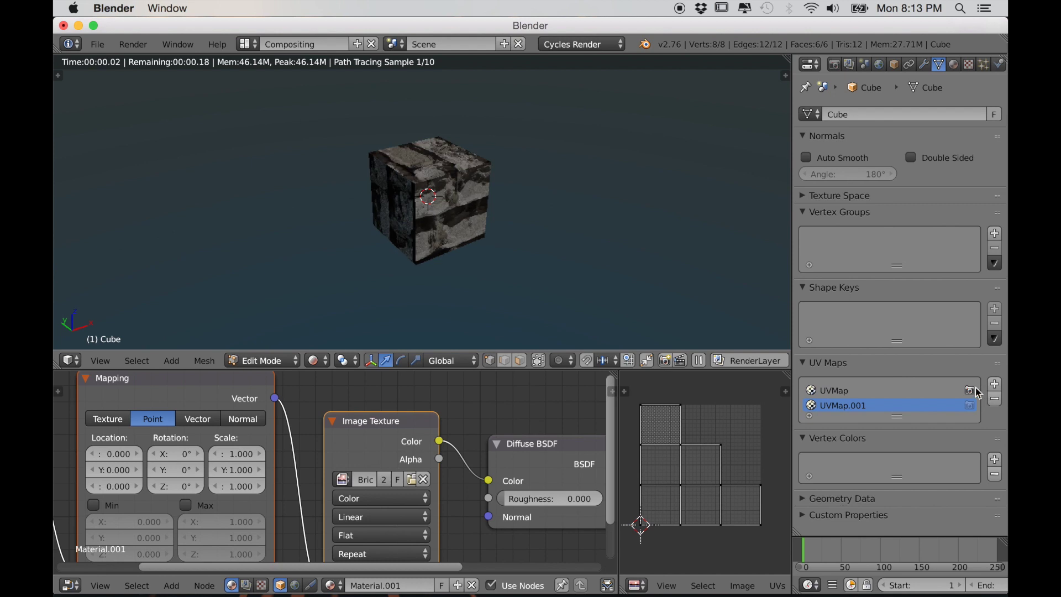
pyautogui.click(969, 405)
# Step: Select all of the cube's geometry and unwrap it with Cube Projection on UVMap.001
pyautogui.rightClick(518, 245)
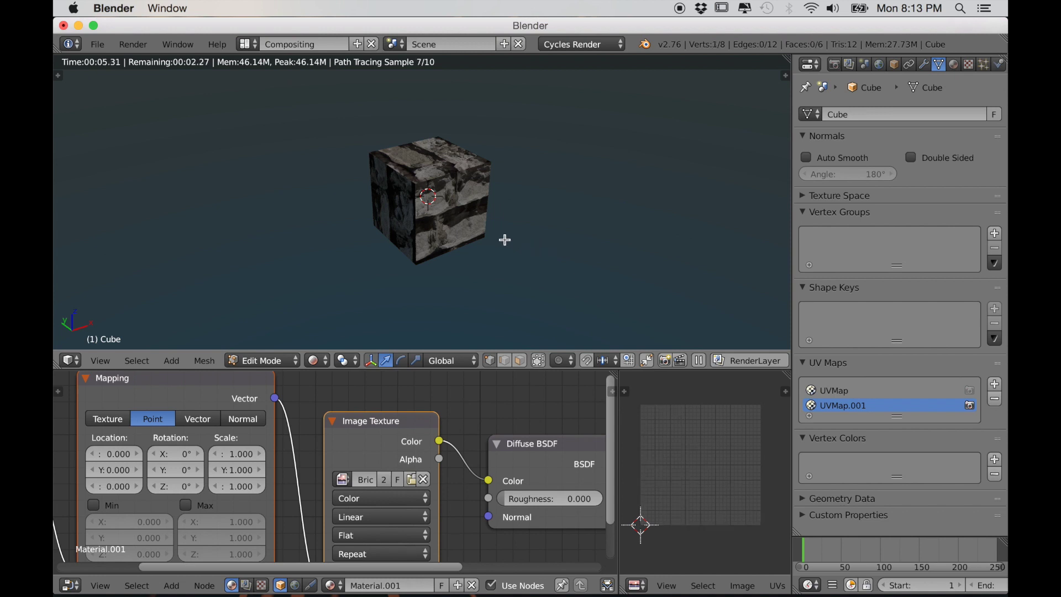
pyautogui.press('a')
pyautogui.press('u')
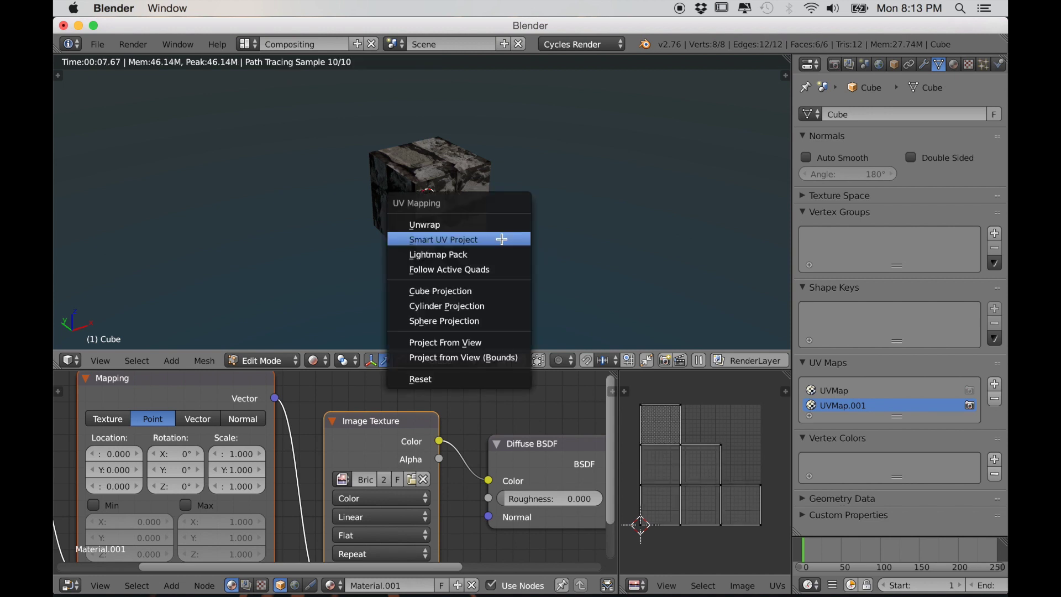
pyautogui.click(485, 287)
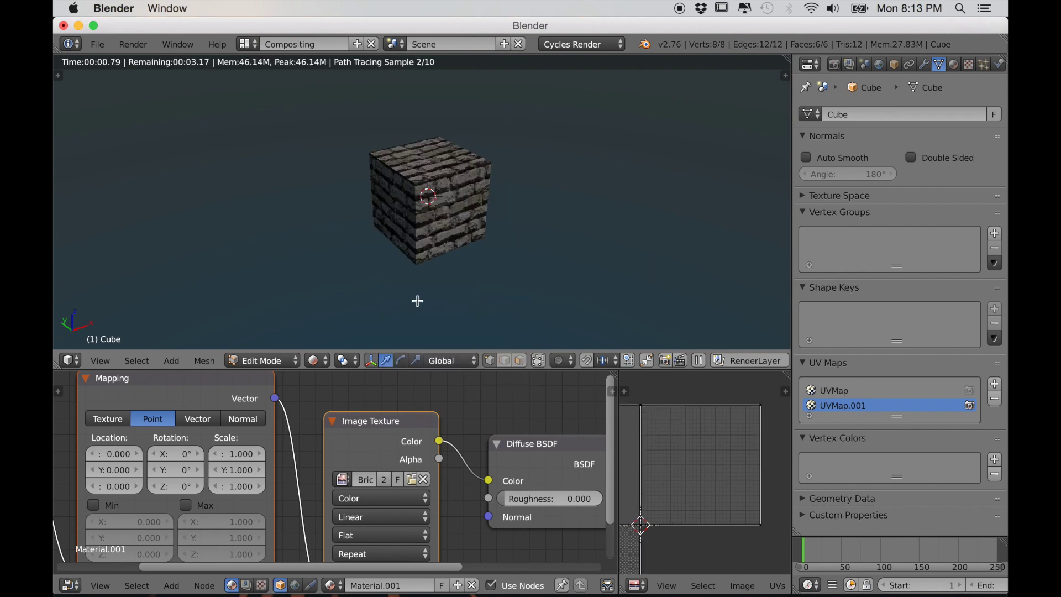
pyautogui.scroll(4, 396, 281)
pyautogui.moveTo(429, 299); pyautogui.dragTo(484, 239, button='middle')
pyautogui.scroll(-4, 706, 428)
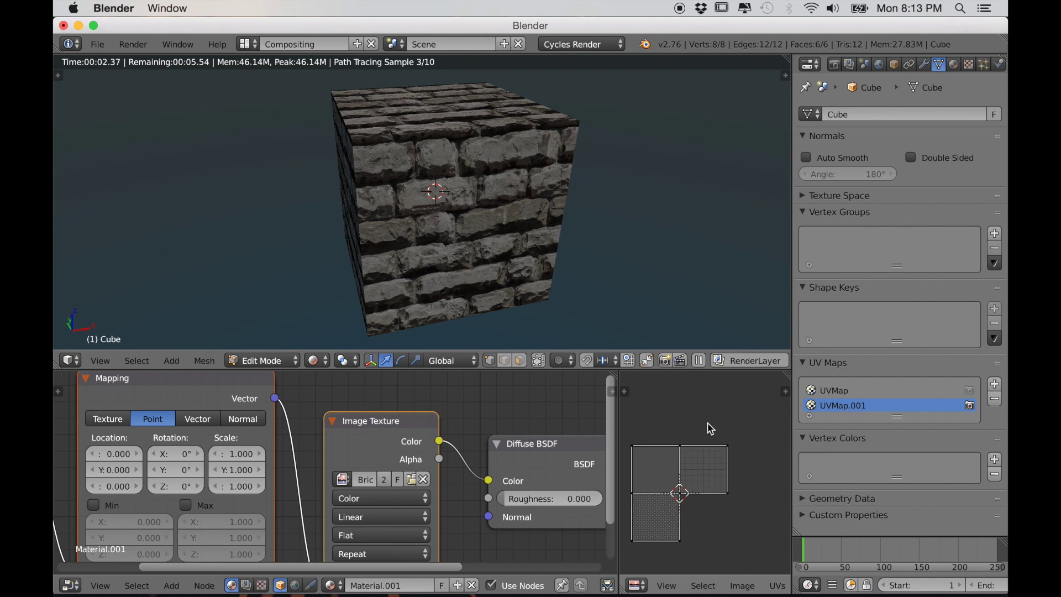
# Step: Compare the UV layouts of UVMap and UVMap.001, ending with UVMap selected
pyautogui.click(833, 390)
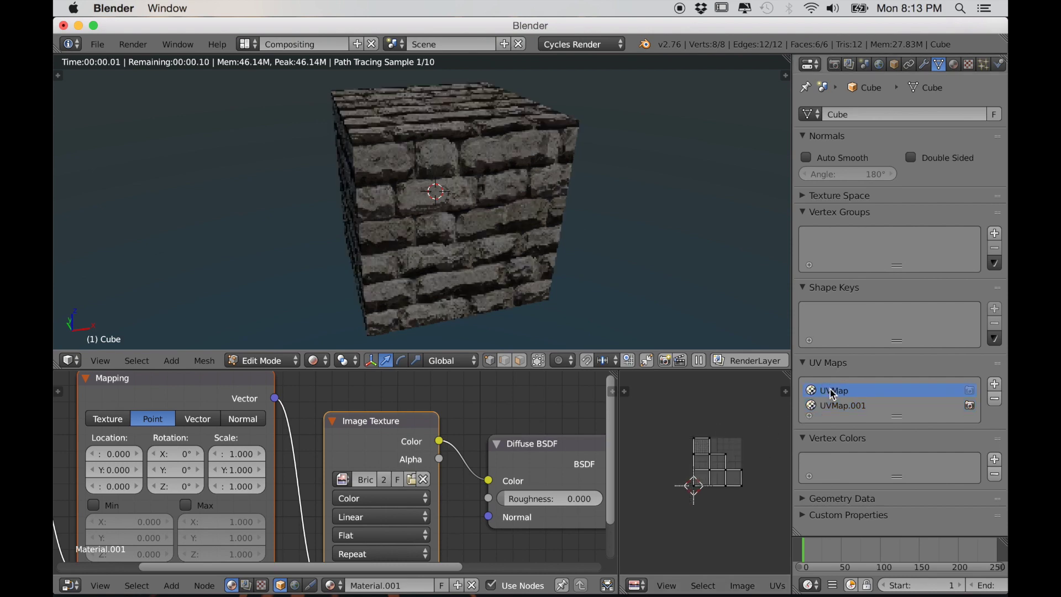
pyautogui.click(840, 408)
pyautogui.click(841, 392)
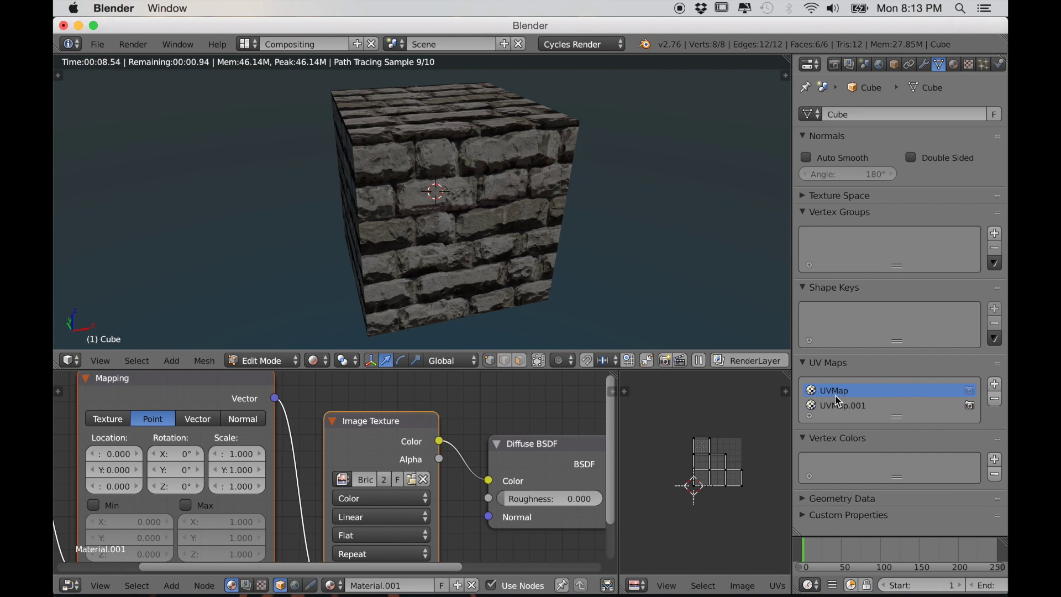
# Step: Spread out the Diffuse BSDF and Material Output nodes to make room for more shader nodes
pyautogui.scroll(-4, 410, 499)
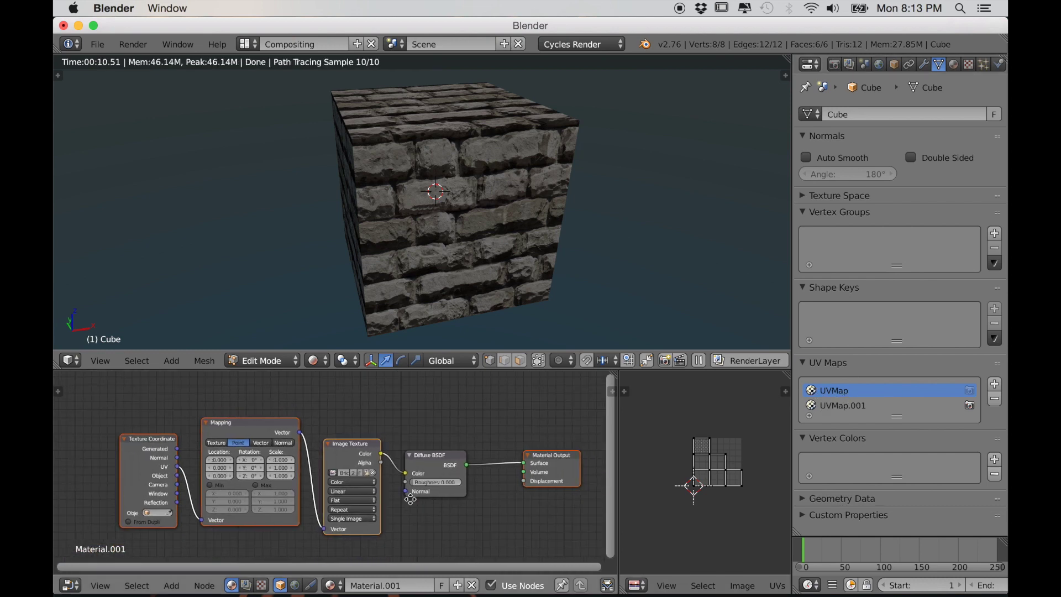
pyautogui.scroll(-3, 409, 498)
pyautogui.moveTo(414, 450); pyautogui.dragTo(555, 474)
pyautogui.moveTo(324, 450); pyautogui.dragTo(428, 434)
pyautogui.moveTo(443, 482); pyautogui.dragTo(416, 482, button='middle')
pyautogui.moveTo(519, 479); pyautogui.dragTo(545, 477)
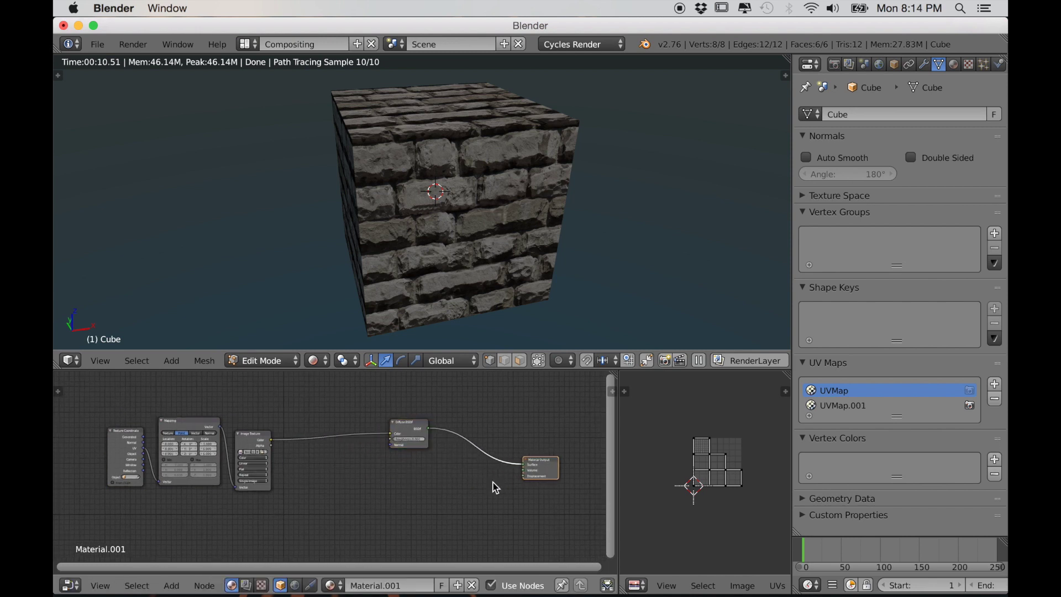
# Step: Add a Glossy BSDF node and place it directly below the Diffuse BSDF node
pyautogui.hotkey('shift', 'a')
pyautogui.moveTo(401, 515)
pyautogui.moveTo(372, 476)
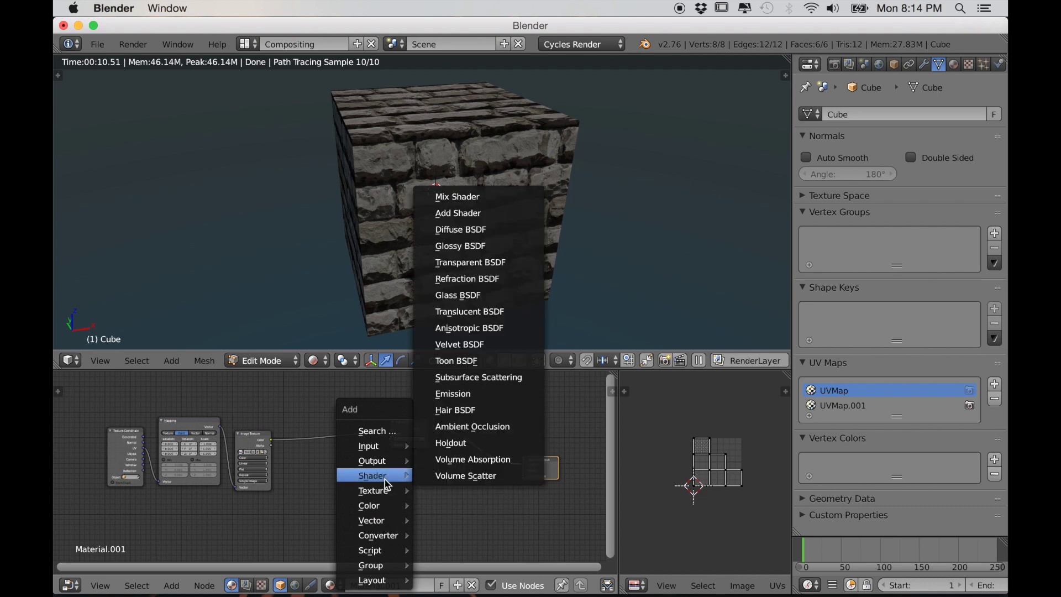
pyautogui.click(473, 243)
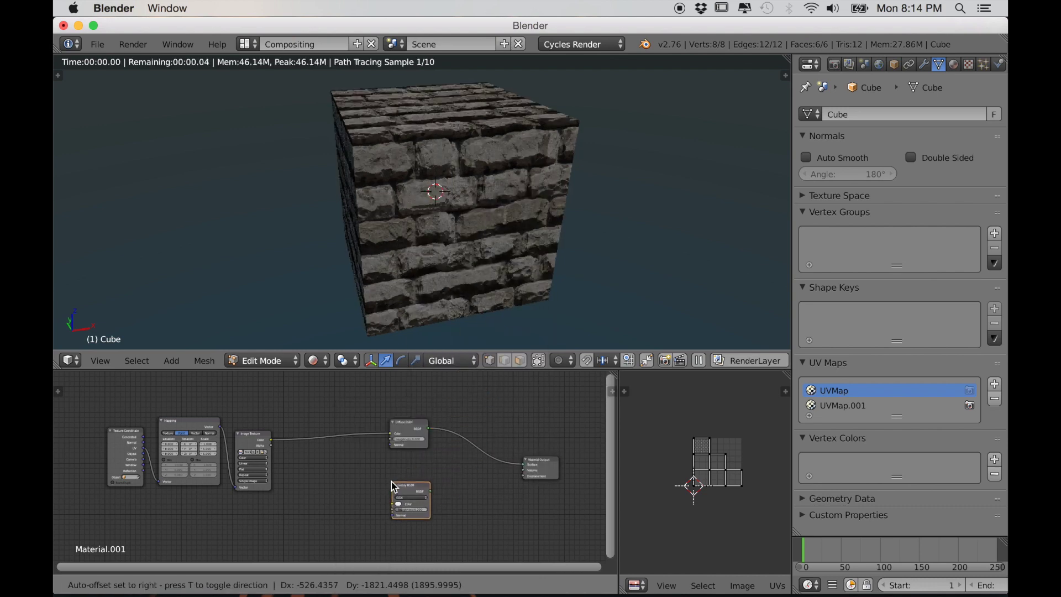
pyautogui.click(395, 486)
# Step: Combine the Diffuse BSDF and Glossy BSDF through a Mix Shader feeding the Surface input, and move Material Output farther away
pyautogui.keyDown('ctrl'); pyautogui.keyDown('alt'); pyautogui.moveTo(410, 459); pyautogui.dragTo(414, 491, button='right'); pyautogui.keyUp('alt'); pyautogui.keyUp('ctrl')
pyautogui.moveTo(547, 472); pyautogui.dragTo(586, 458)
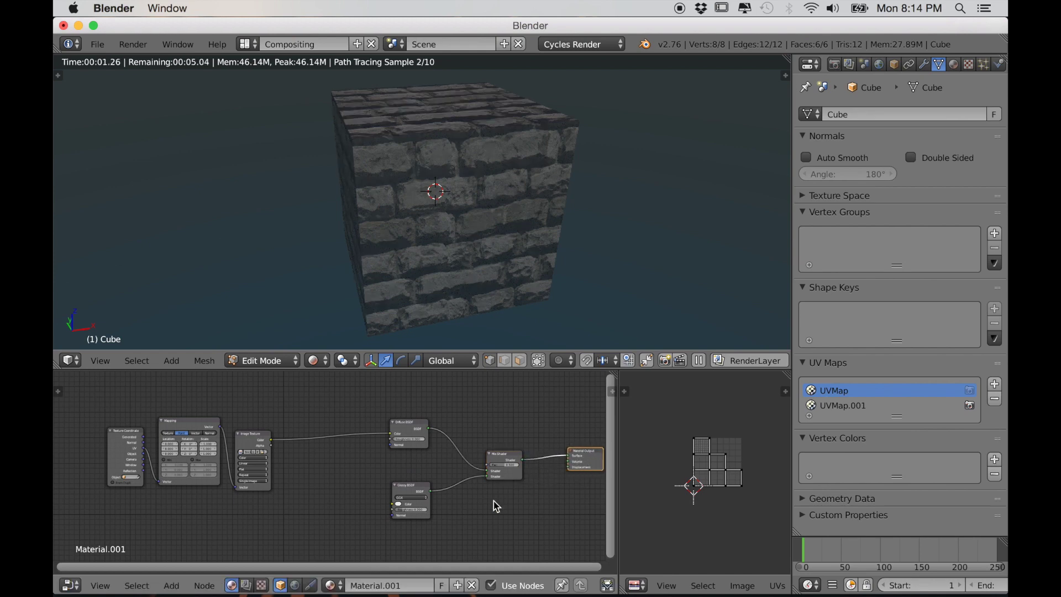
pyautogui.press('Home')
# Step: Link the Image Texture's Color output to the Displacement input of the Material Output node
pyautogui.moveTo(469, 263); pyautogui.dragTo(449, 205, button='middle')
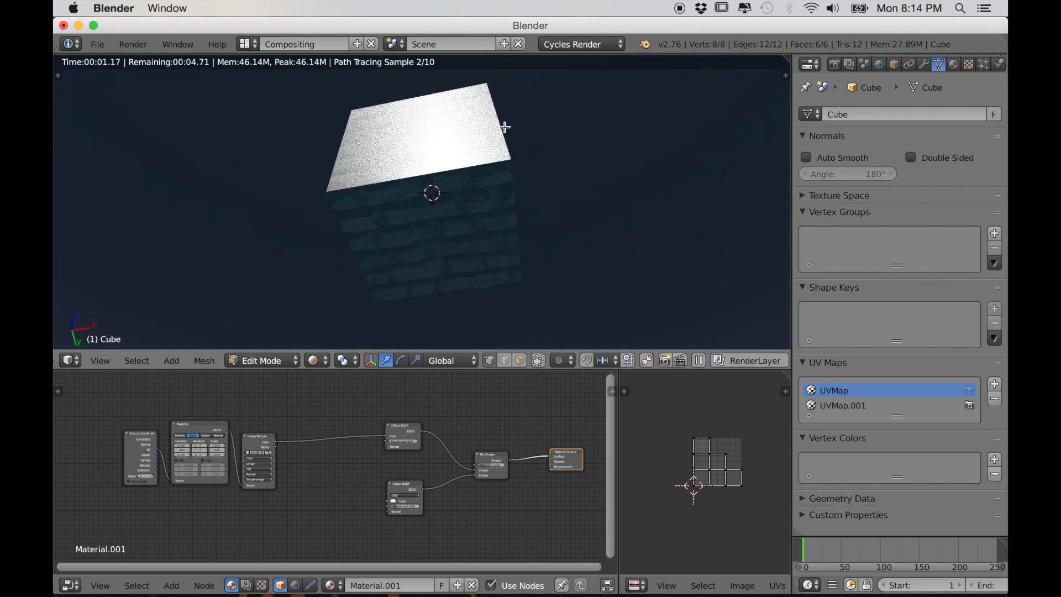
pyautogui.scroll(3, 363, 471)
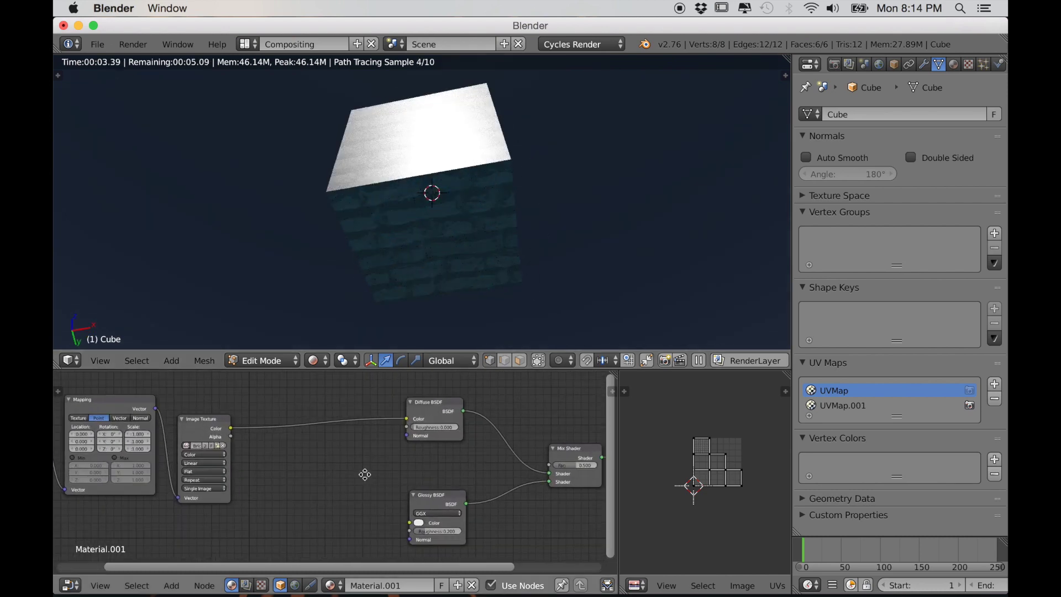
pyautogui.scroll(-3, 309, 464)
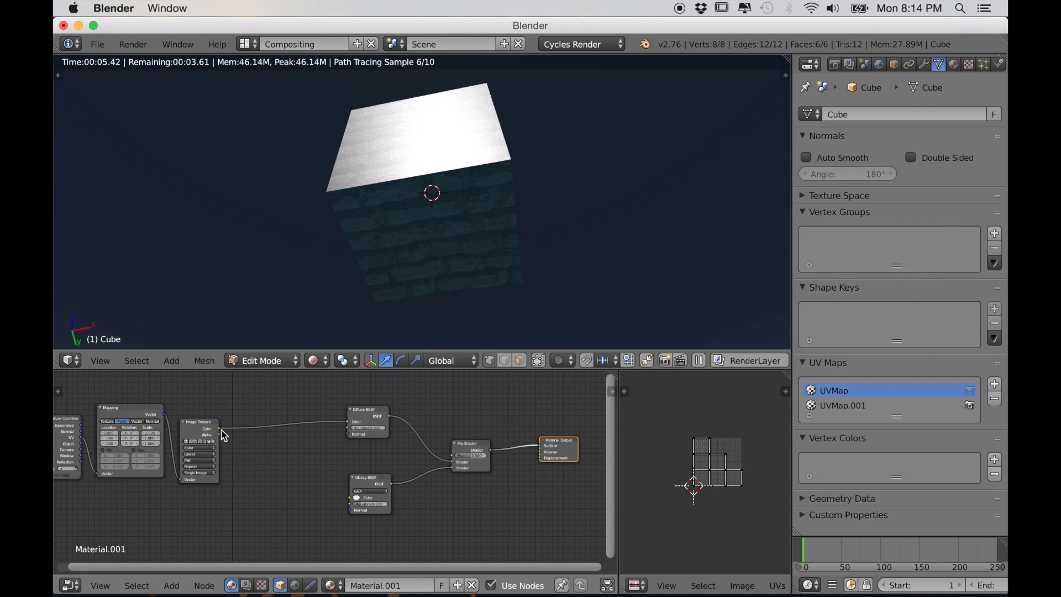
pyautogui.moveTo(219, 429); pyautogui.dragTo(542, 460)
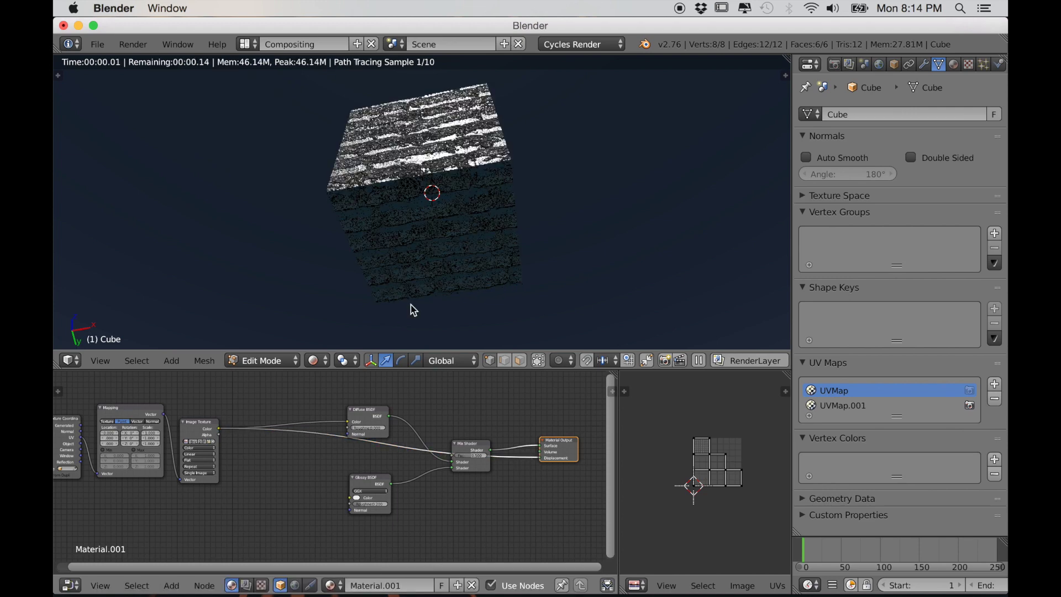
# Step: Move the Material Output node below the level of the shader nodes to make room on its displacement link
pyautogui.moveTo(488, 153); pyautogui.dragTo(516, 221, button='middle')
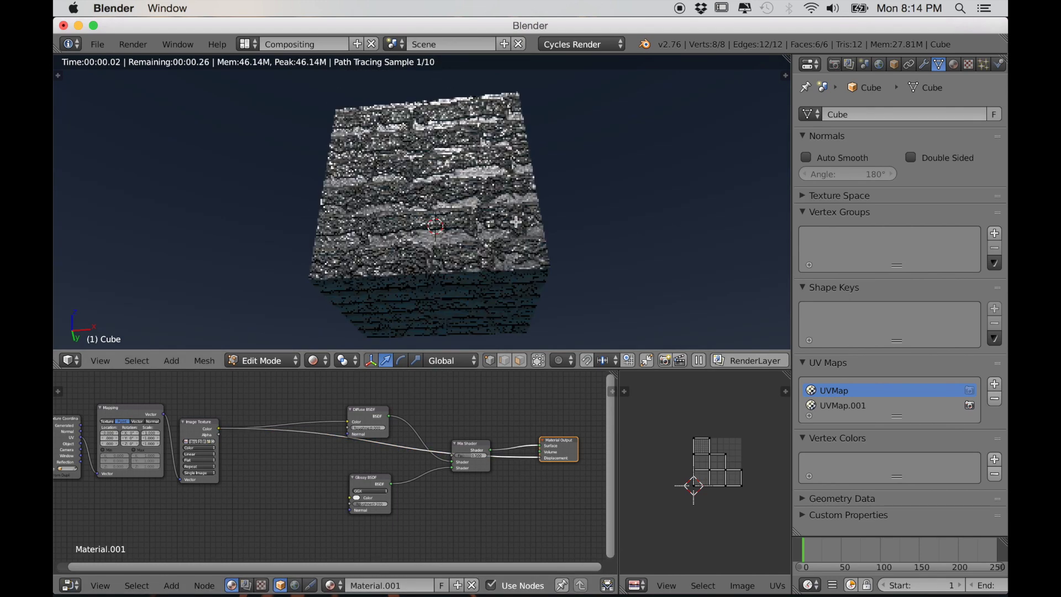
pyautogui.scroll(5, 516, 222)
pyautogui.scroll(1, 443, 248)
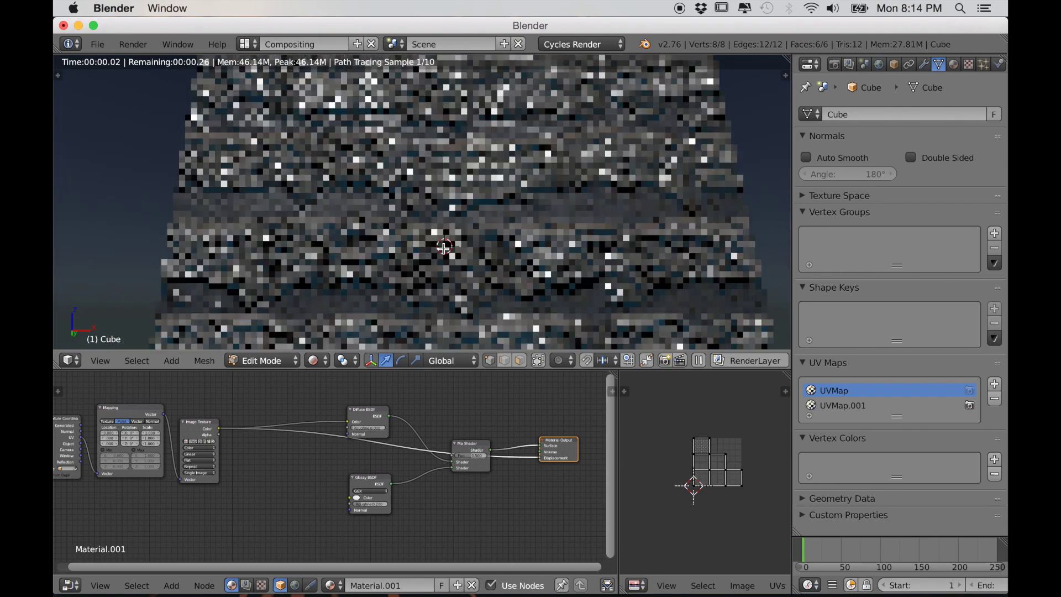
pyautogui.scroll(-2, 445, 254)
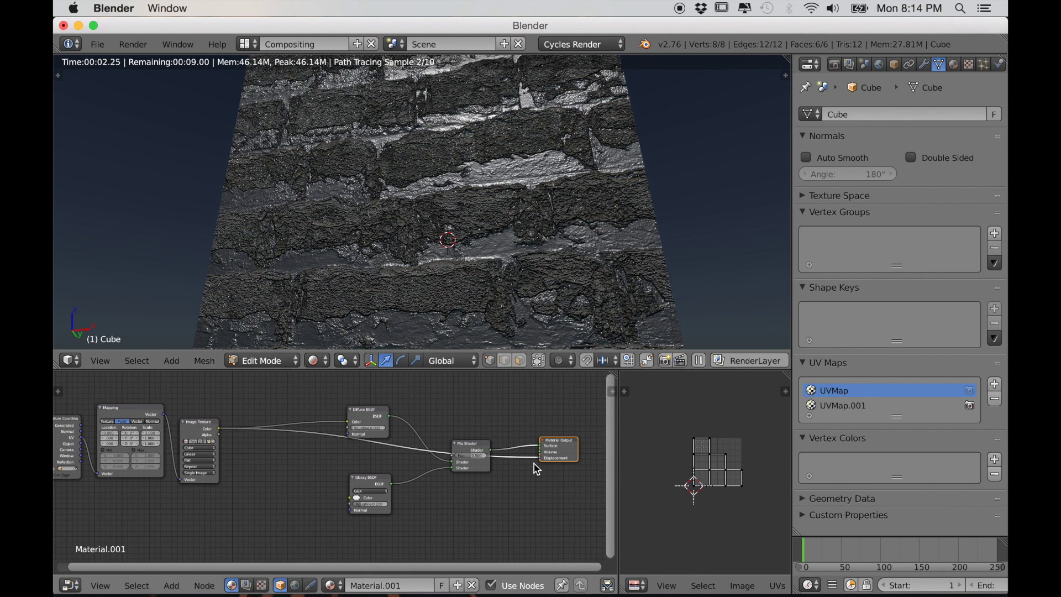
pyautogui.scroll(-2, 525, 507)
pyautogui.moveTo(525, 508); pyautogui.dragTo(499, 490, button='middle')
pyautogui.moveTo(502, 436); pyautogui.dragTo(528, 506)
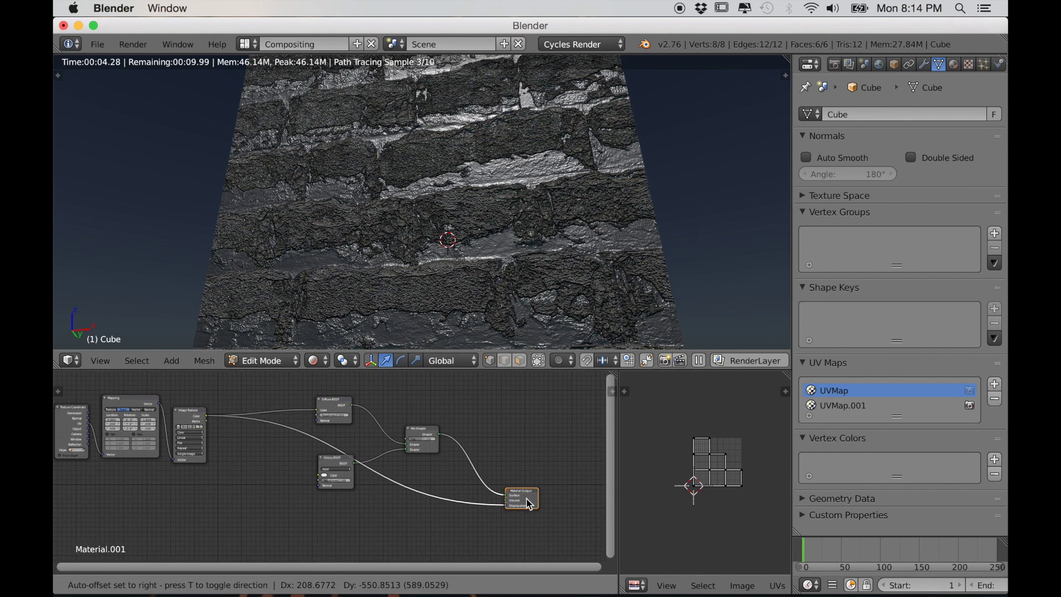
pyautogui.scroll(1, 440, 539)
pyautogui.moveTo(440, 539); pyautogui.dragTo(435, 506, button='middle')
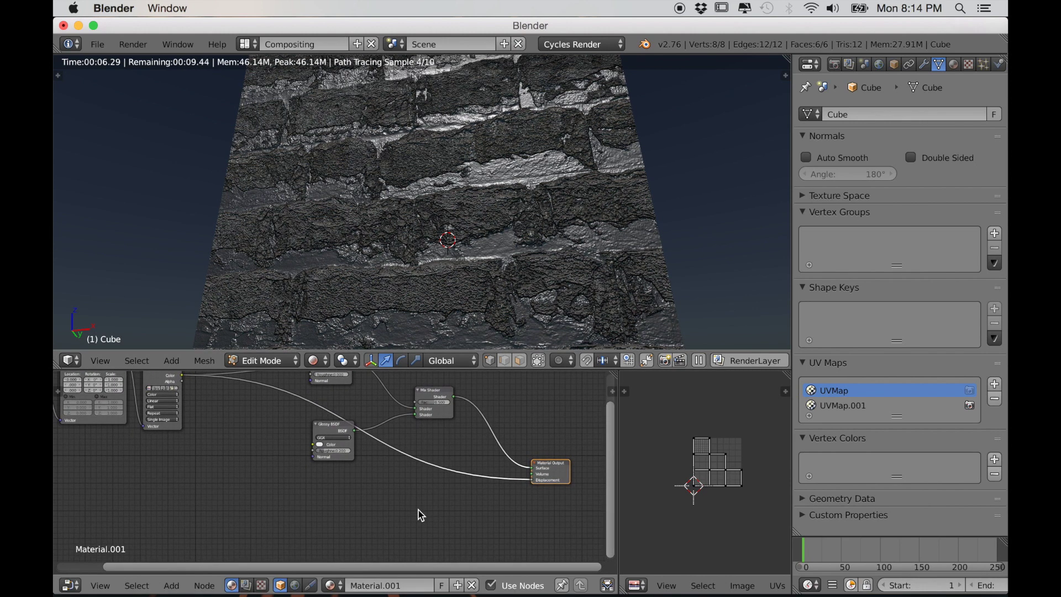
# Step: Insert a Math node into the link between the Image Texture and the Displacement input
pyautogui.hotkey('shift', 'a')
pyautogui.moveTo(420, 514)
pyautogui.moveTo(415, 536)
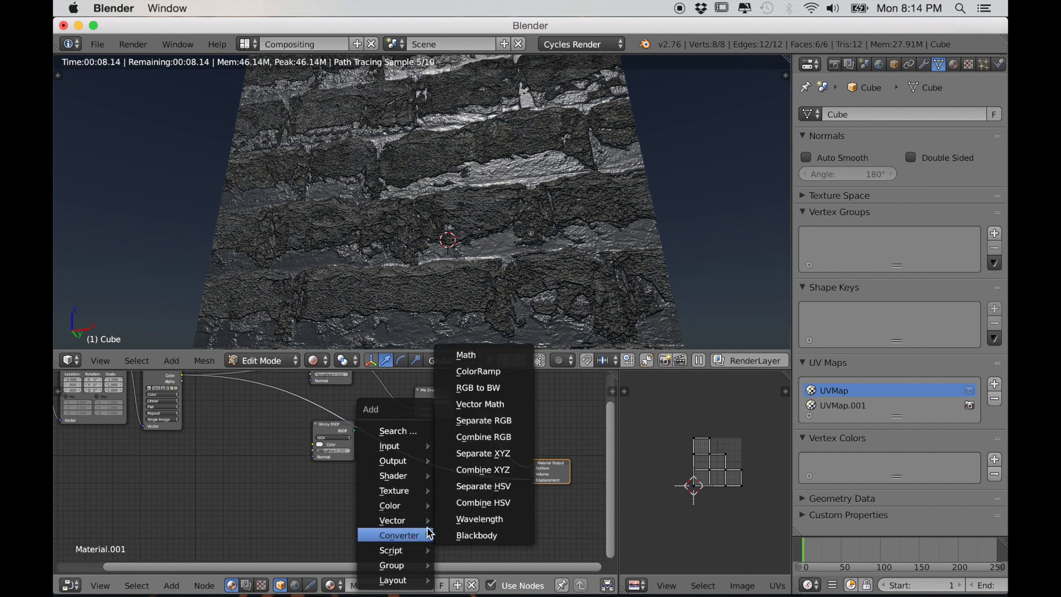
pyautogui.click(478, 362)
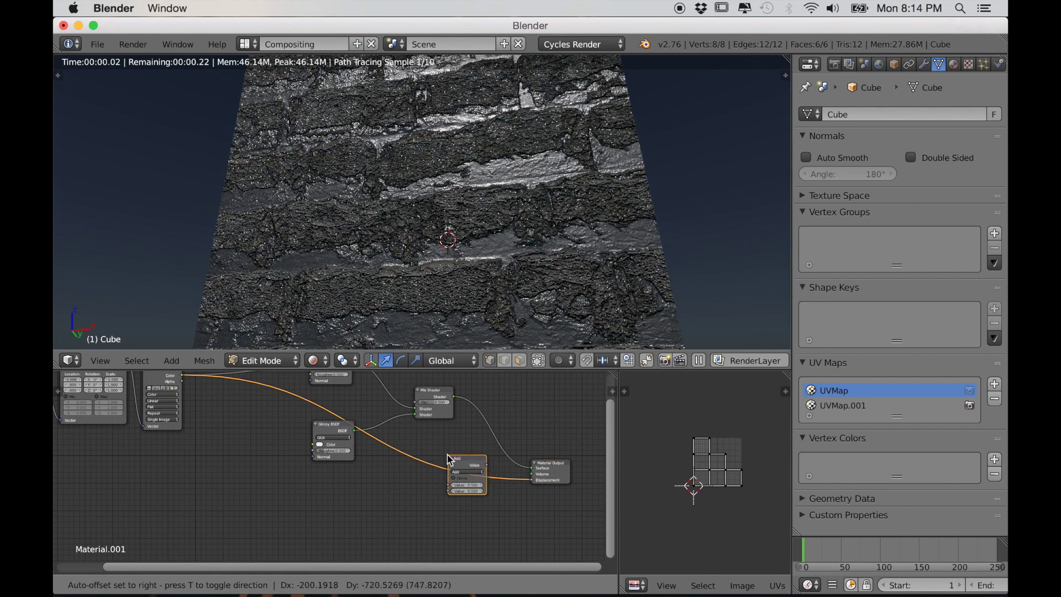
pyautogui.click(450, 460)
# Step: Change the operation of the Math node on the displacement link to Multiply
pyautogui.scroll(4, 482, 518)
pyautogui.moveTo(482, 518); pyautogui.dragTo(294, 483, button='middle')
pyautogui.scroll(2, 406, 479)
pyautogui.moveTo(406, 479); pyautogui.dragTo(340, 479, button='middle')
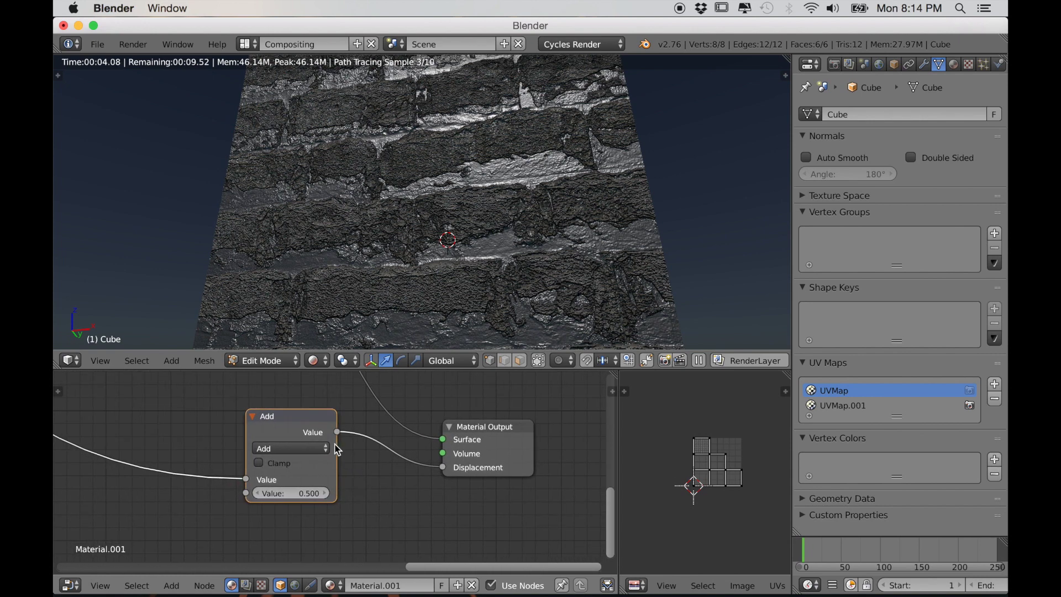
pyautogui.click(310, 446)
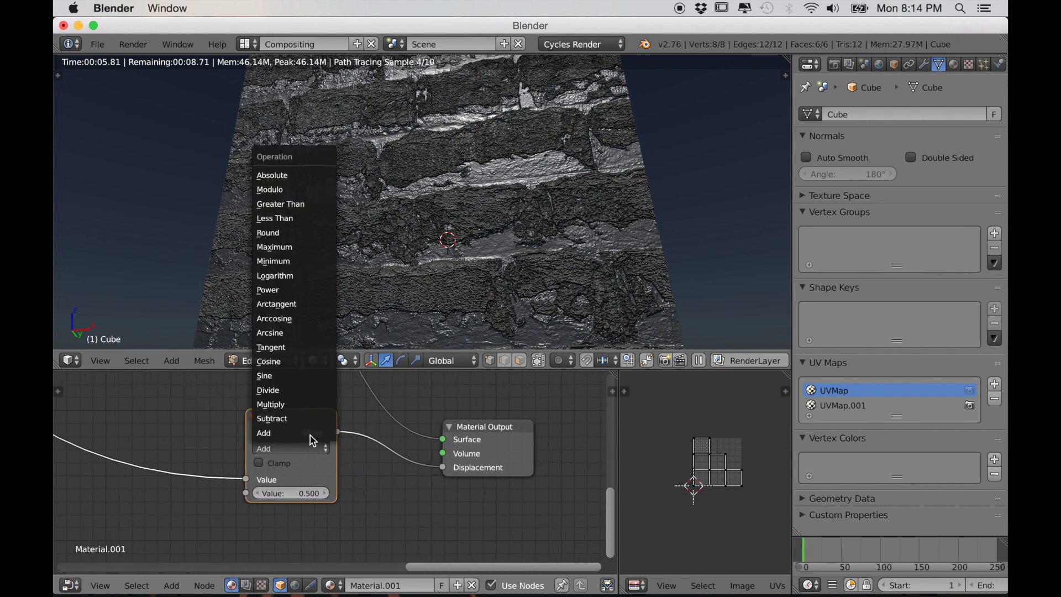
pyautogui.click(295, 406)
# Step: Set the Multiply node's second value to 0.200 to reduce the displacement strength
pyautogui.click(257, 493)
pyautogui.click(257, 493)
pyautogui.click(257, 493)
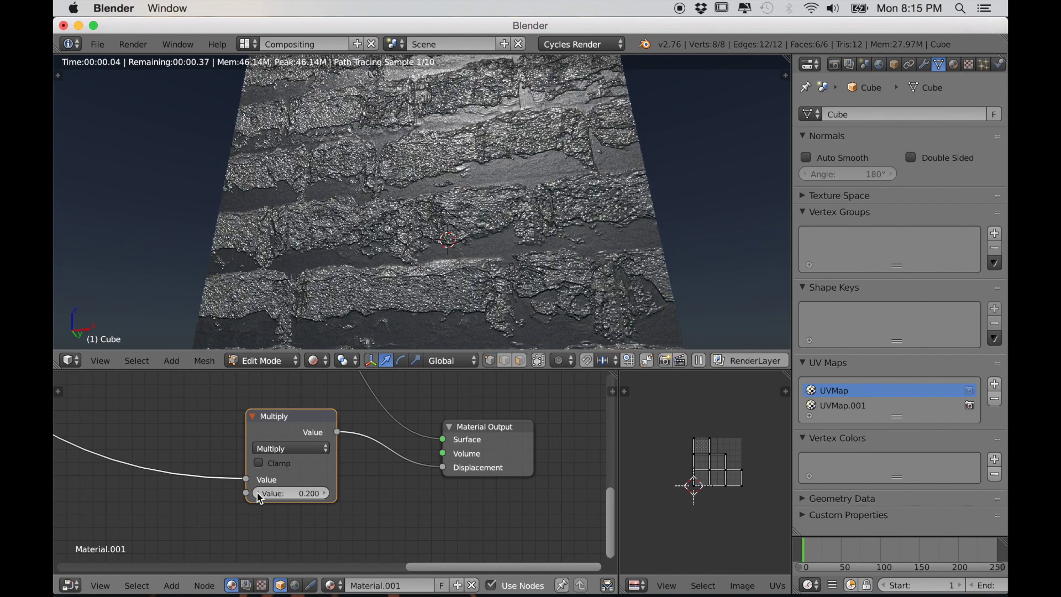
pyautogui.click(258, 493)
pyautogui.scroll(-3, 371, 236)
pyautogui.moveTo(372, 236); pyautogui.dragTo(389, 303, button='middle')
pyautogui.scroll(1, 405, 268)
pyautogui.click(326, 493)
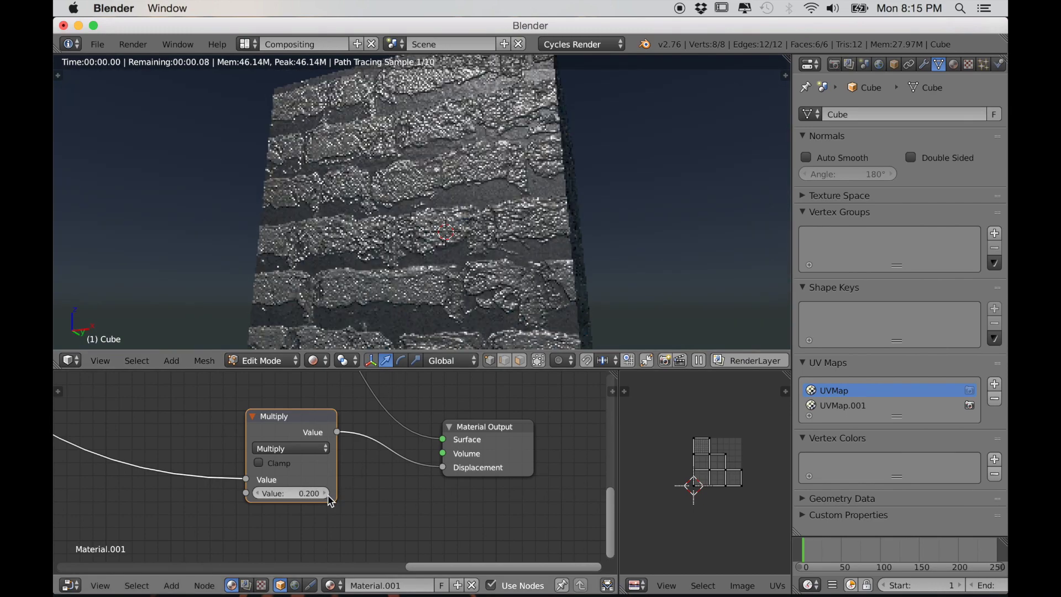
# Step: Examine the whole material node tree and the glossy, displaced brick surface of the cube
pyautogui.scroll(-8, 295, 450)
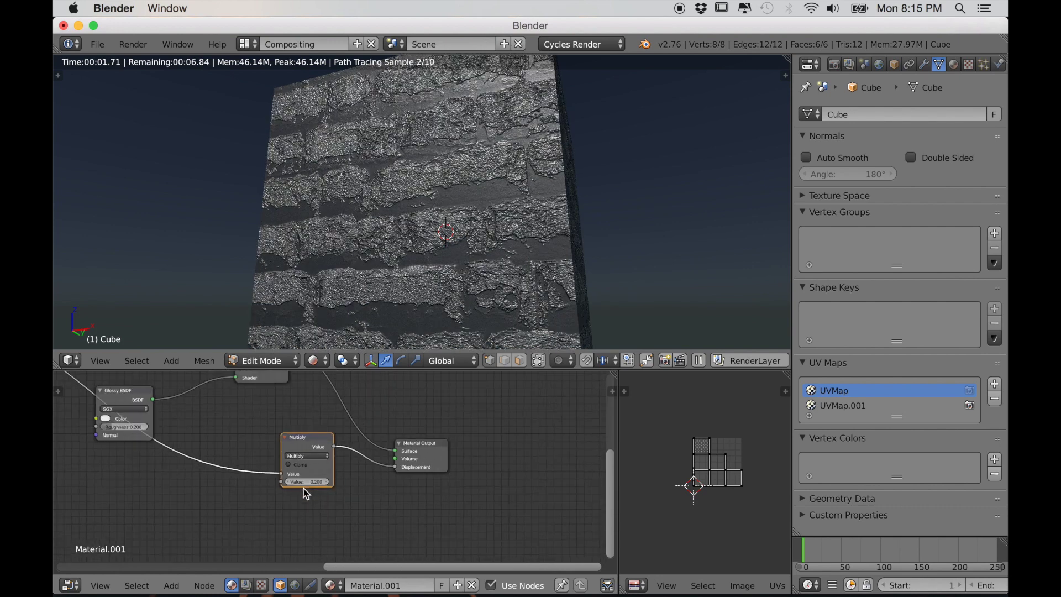
pyautogui.moveTo(228, 467); pyautogui.dragTo(331, 467, button='middle')
pyautogui.scroll(4, 209, 475)
pyautogui.moveTo(236, 478); pyautogui.dragTo(247, 513, button='middle')
pyautogui.scroll(2, 298, 493)
pyautogui.moveTo(424, 308)
pyautogui.mouseDown(button='middle')
pyautogui.moveTo(409, 307)
pyautogui.moveTo(418, 300)
pyautogui.mouseUp(button='middle')
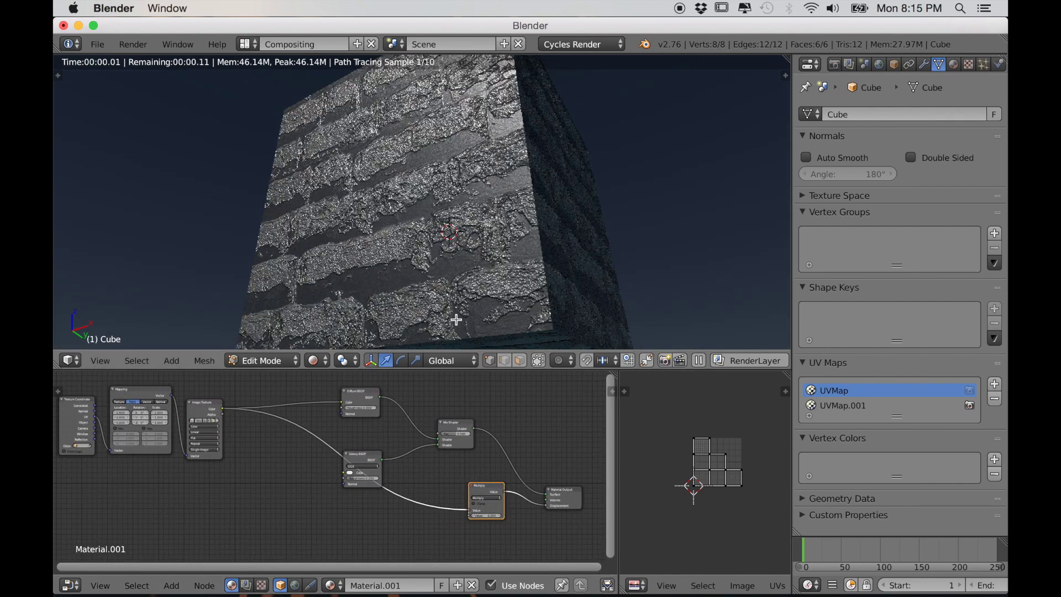
pyautogui.scroll(-1, 343, 531)
pyautogui.moveTo(362, 497); pyautogui.dragTo(376, 500, button='middle')
pyautogui.moveTo(214, 506); pyautogui.dragTo(237, 508, button='middle')
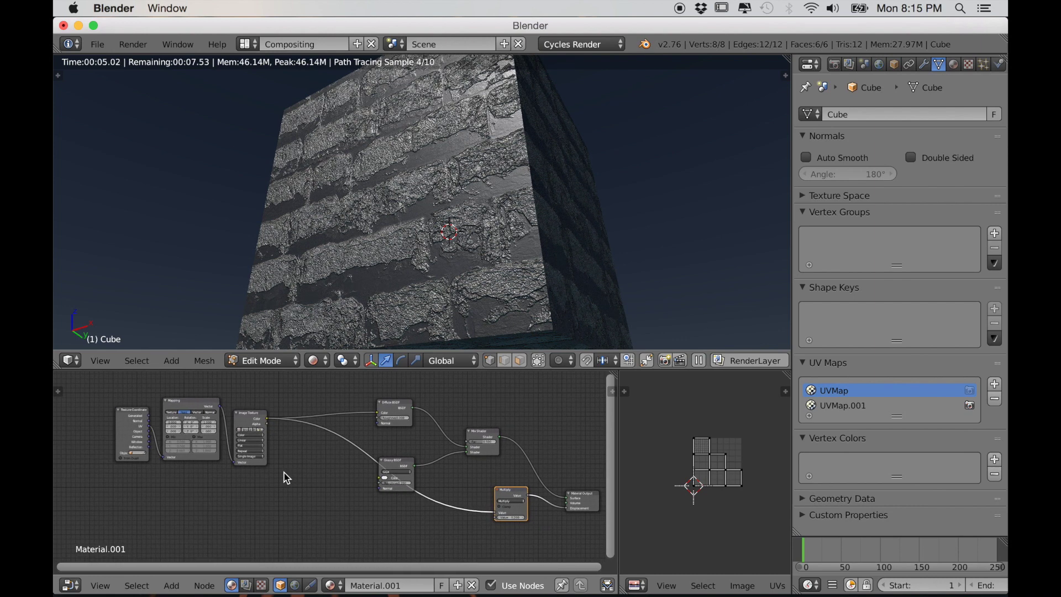
# Step: Link the Image Texture's Color output to the Fac input of the Mix Shader
pyautogui.scroll(3, 325, 464)
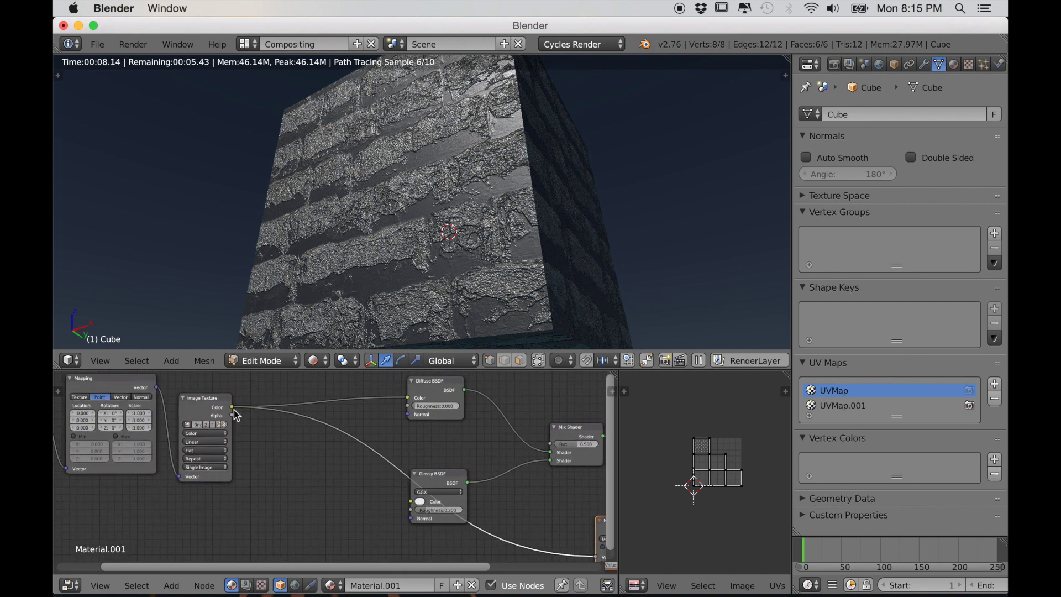
pyautogui.moveTo(232, 408); pyautogui.dragTo(284, 411)
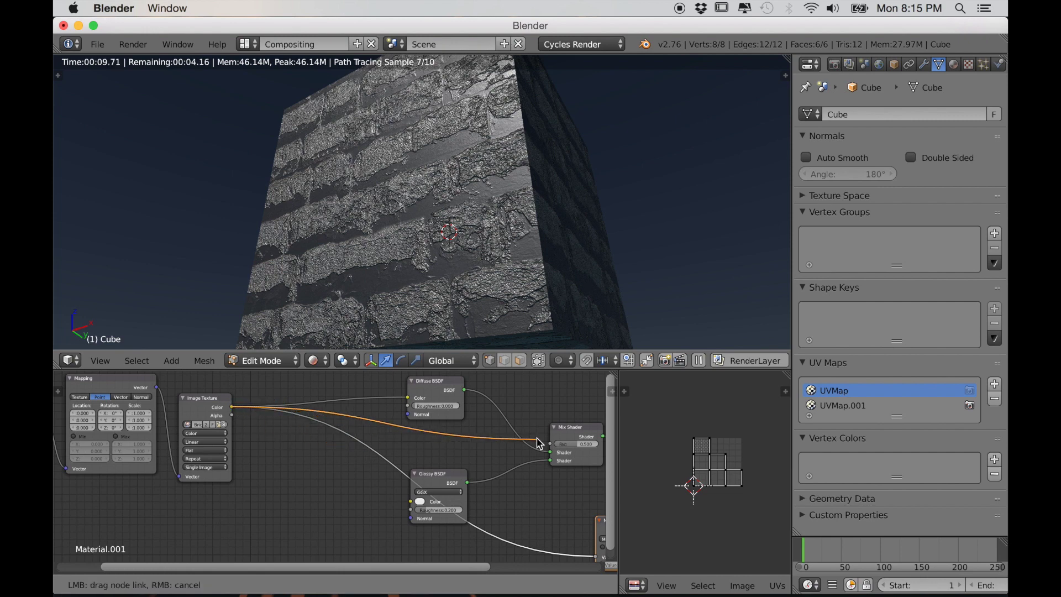
pyautogui.moveTo(553, 443); pyautogui.dragTo(551, 444)
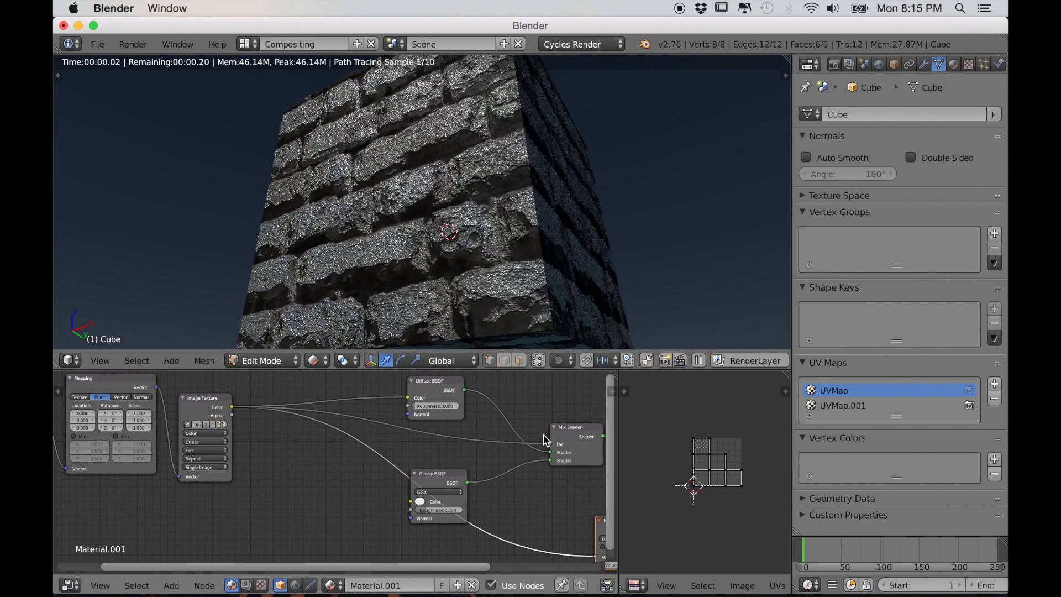
# Step: Insert an RGB to BW node into the link between the Image Texture and the Mix Shader's Fac input
pyautogui.moveTo(407, 280)
pyautogui.mouseDown(button='middle')
pyautogui.moveTo(445, 298)
pyautogui.moveTo(423, 288)
pyautogui.mouseUp(button='middle')
pyautogui.scroll(1, 422, 289)
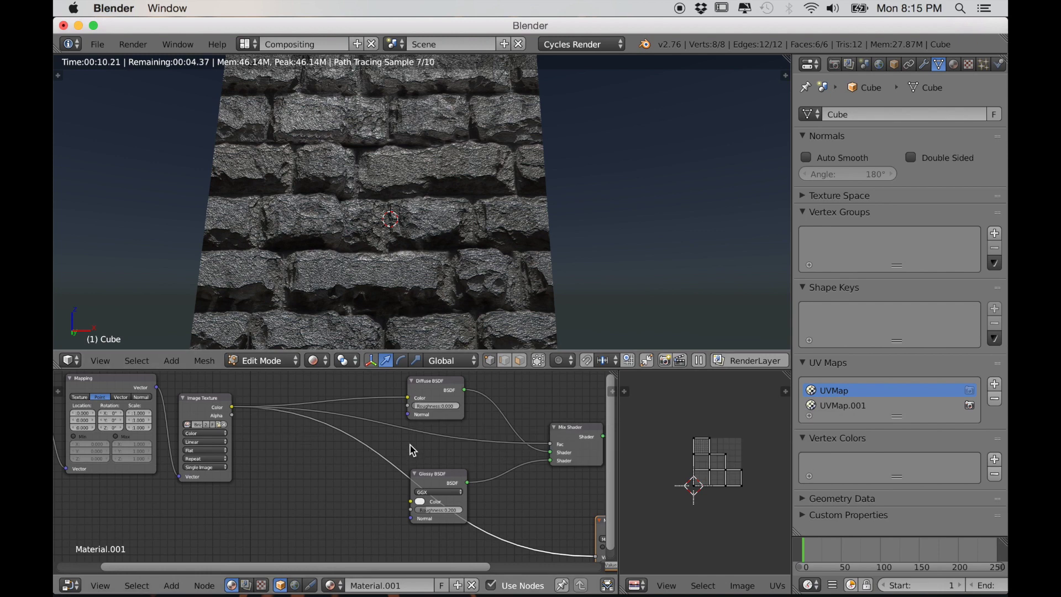
pyautogui.hotkey('shift', 'a')
pyautogui.moveTo(410, 443)
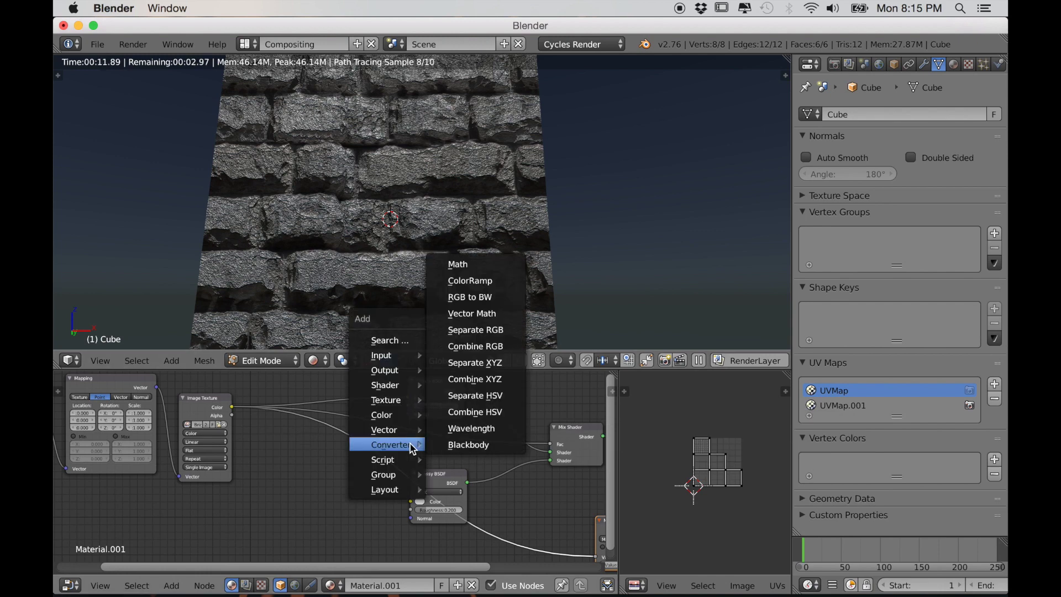
pyautogui.click(456, 298)
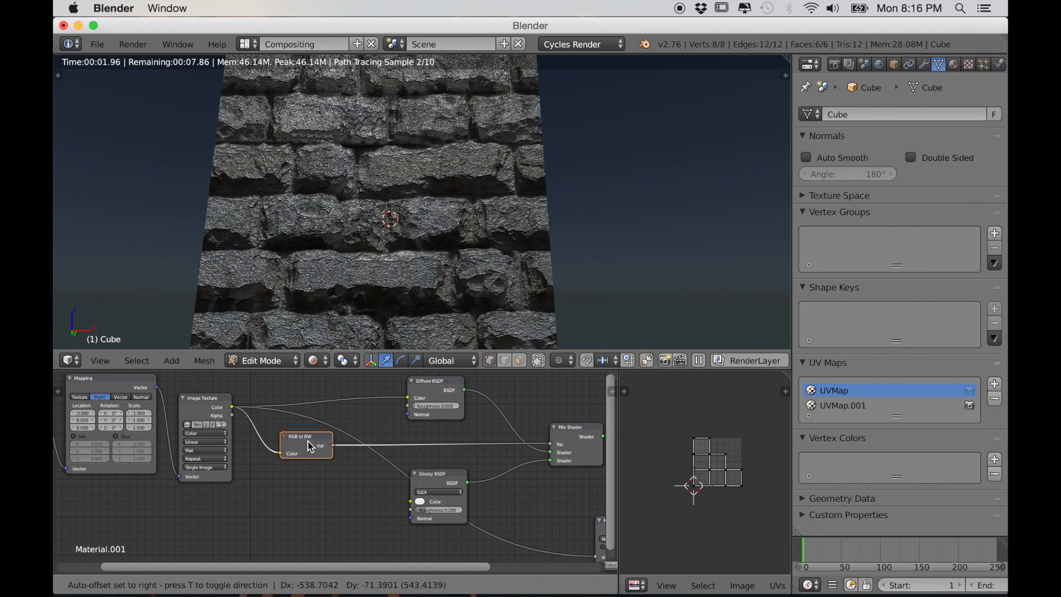
pyautogui.click(323, 447)
# Step: Add a Bright/Contrast node and wire it between the RGB to BW node and the Mix Shader's Fac input
pyautogui.hotkey('shift', 'a')
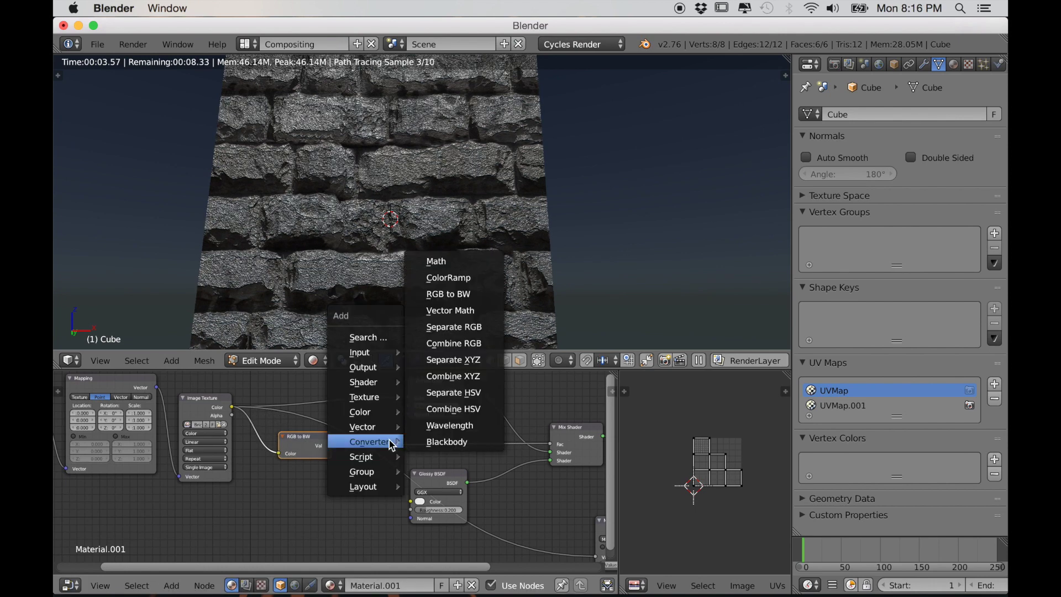
pyautogui.moveTo(378, 412)
pyautogui.click(442, 509)
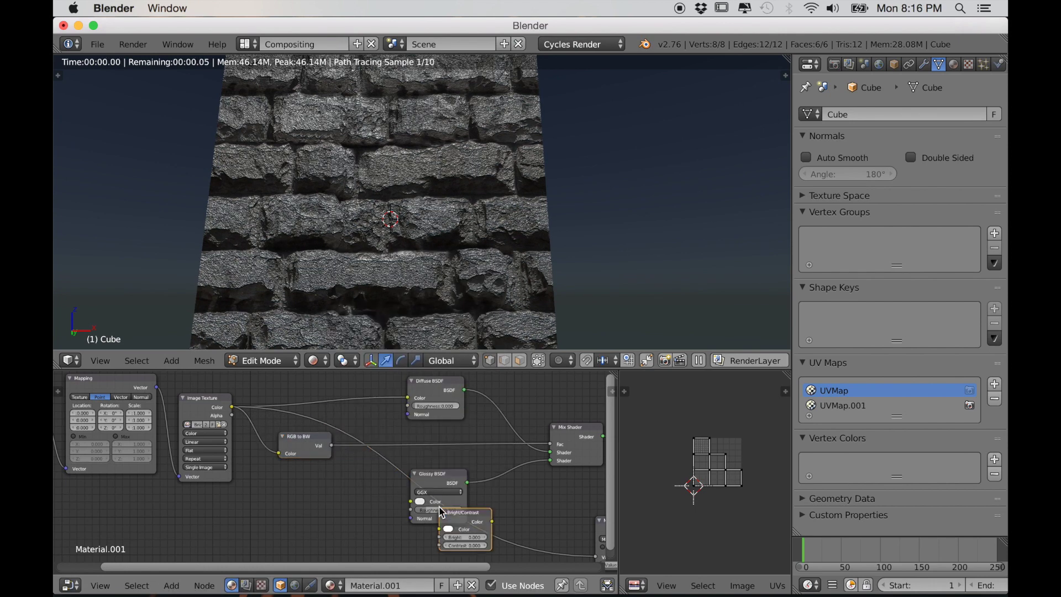
pyautogui.click(365, 424)
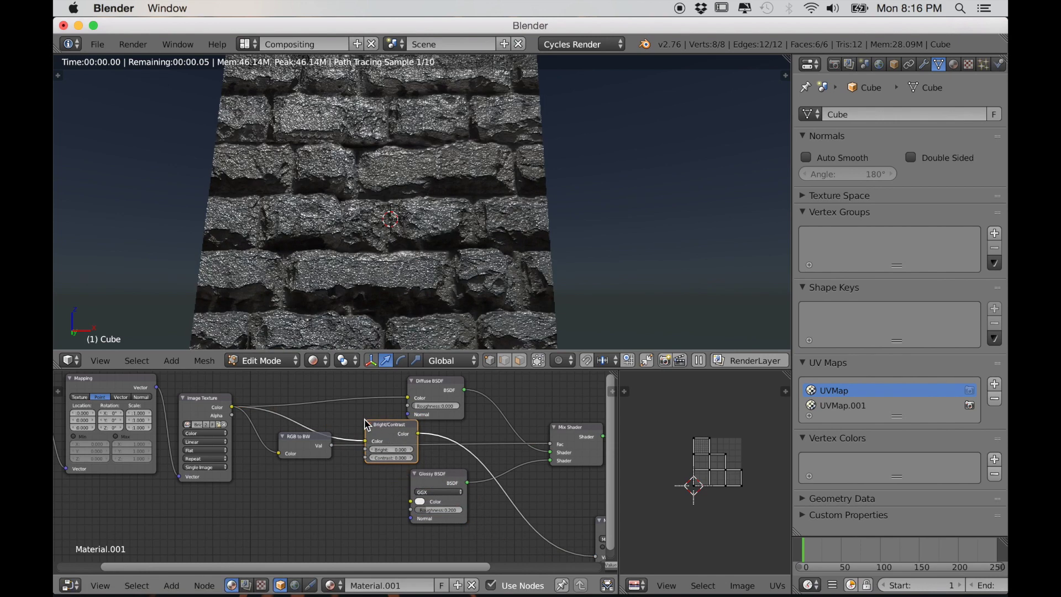
pyautogui.moveTo(366, 440); pyautogui.dragTo(435, 436)
pyautogui.moveTo(539, 450); pyautogui.dragTo(549, 445)
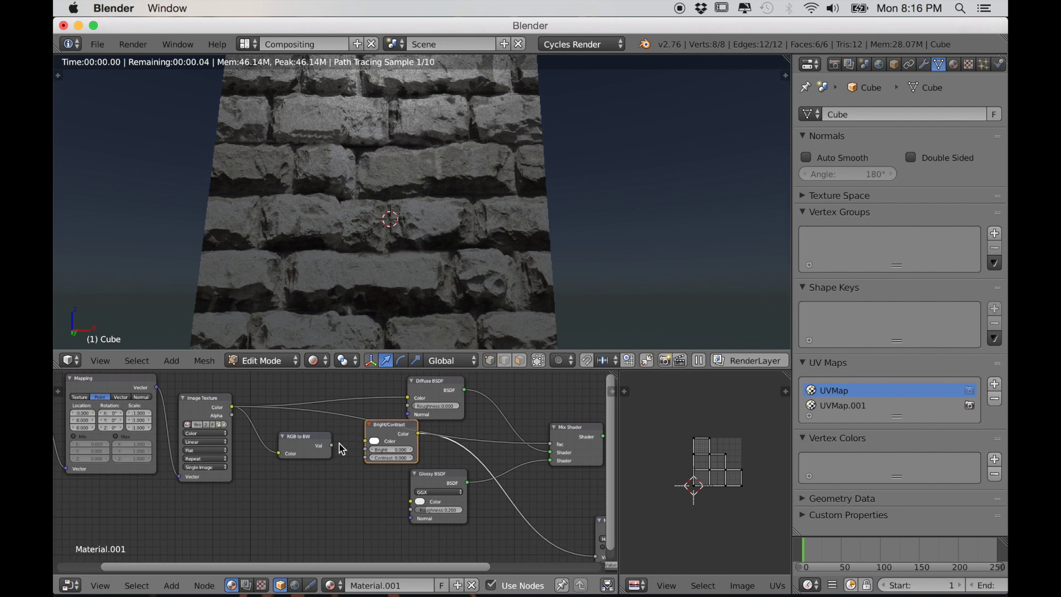
pyautogui.moveTo(332, 445); pyautogui.dragTo(474, 441)
pyautogui.moveTo(551, 448); pyautogui.dragTo(550, 445)
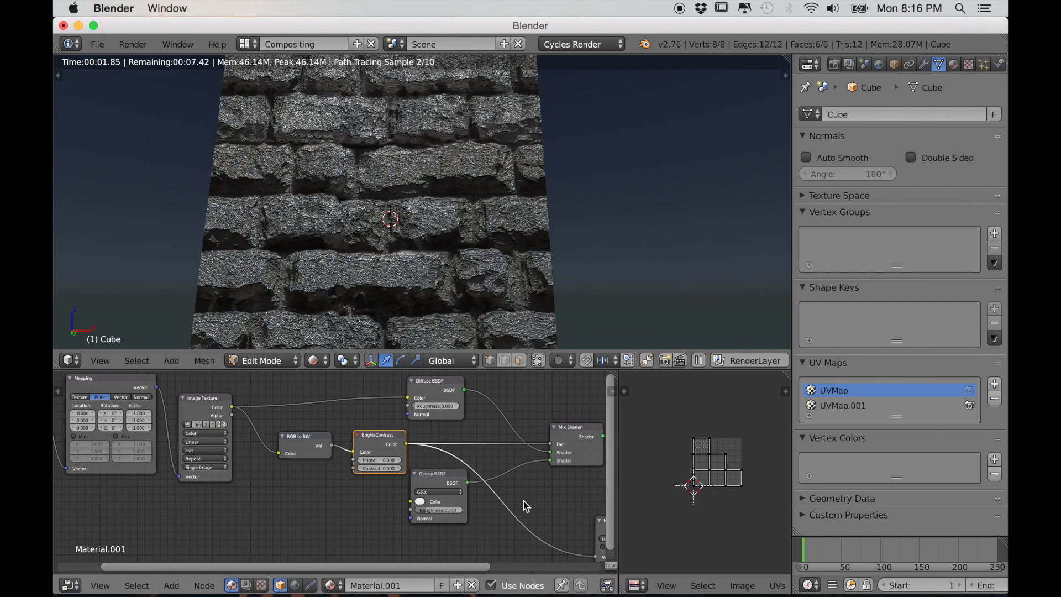
# Step: Cut the Bright/Contrast link into the Multiply node and connect the Image Texture's Color output to Multiply instead
pyautogui.keyDown('ctrl'); pyautogui.moveTo(542, 508); pyautogui.dragTo(506, 534, button='right'); pyautogui.keyUp('ctrl')
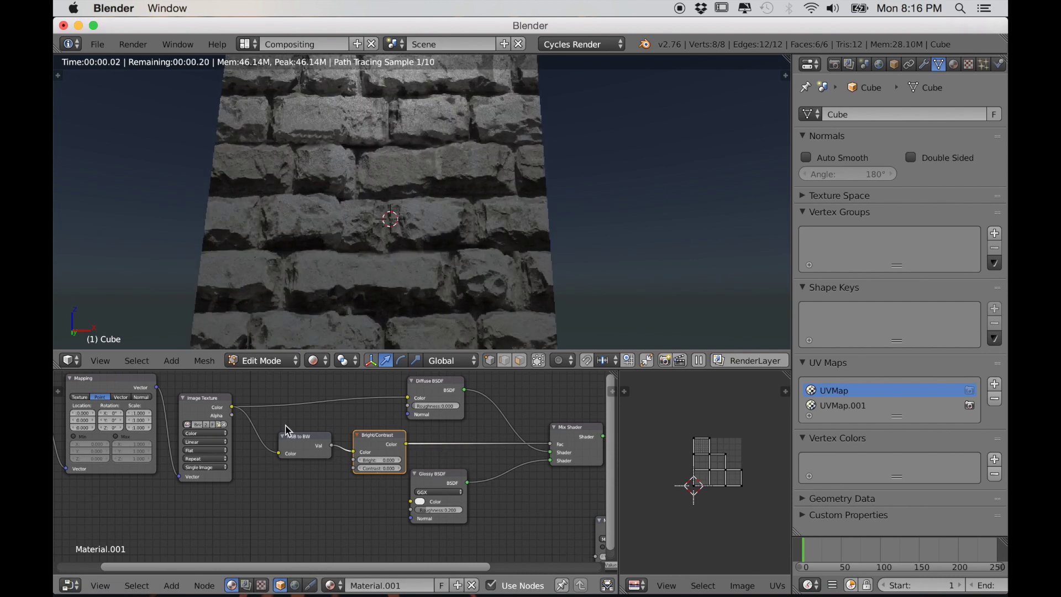
pyautogui.scroll(-1, 285, 430)
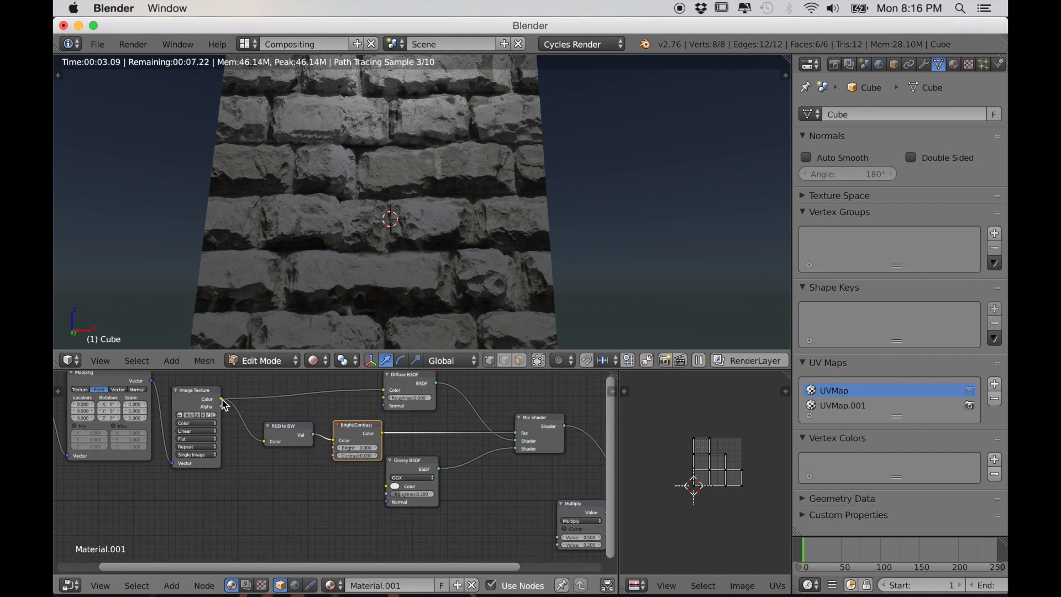
pyautogui.moveTo(222, 400); pyautogui.dragTo(228, 405)
pyautogui.moveTo(461, 540); pyautogui.dragTo(559, 537)
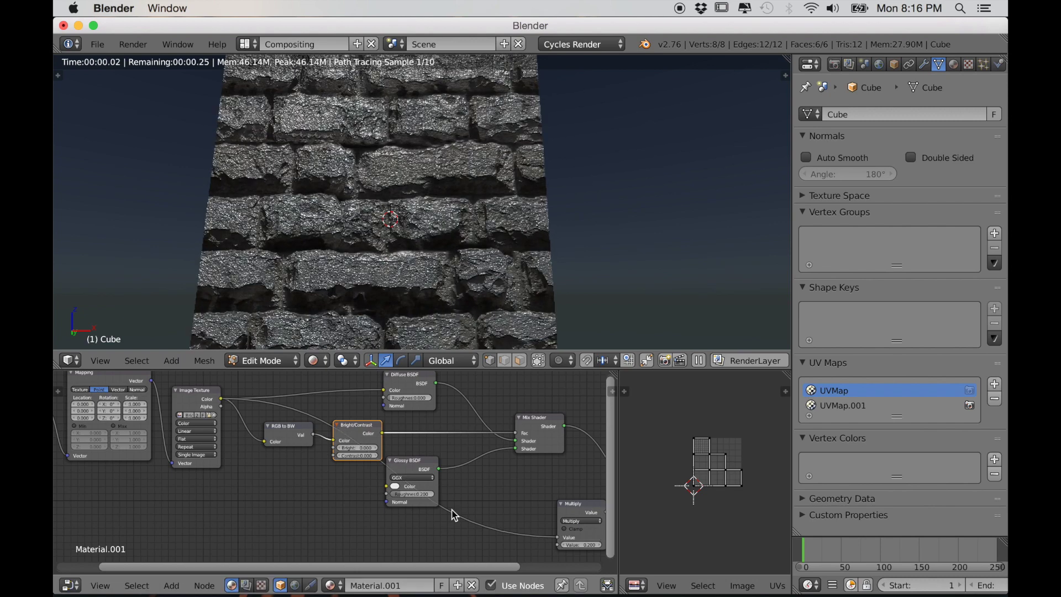
# Step: Move the Texture Coordinate, Mapping and Image Texture nodes together, farther away from the shader nodes
pyautogui.scroll(-1, 304, 482)
pyautogui.scroll(-2, 266, 484)
pyautogui.moveTo(250, 481); pyautogui.dragTo(294, 486, button='middle')
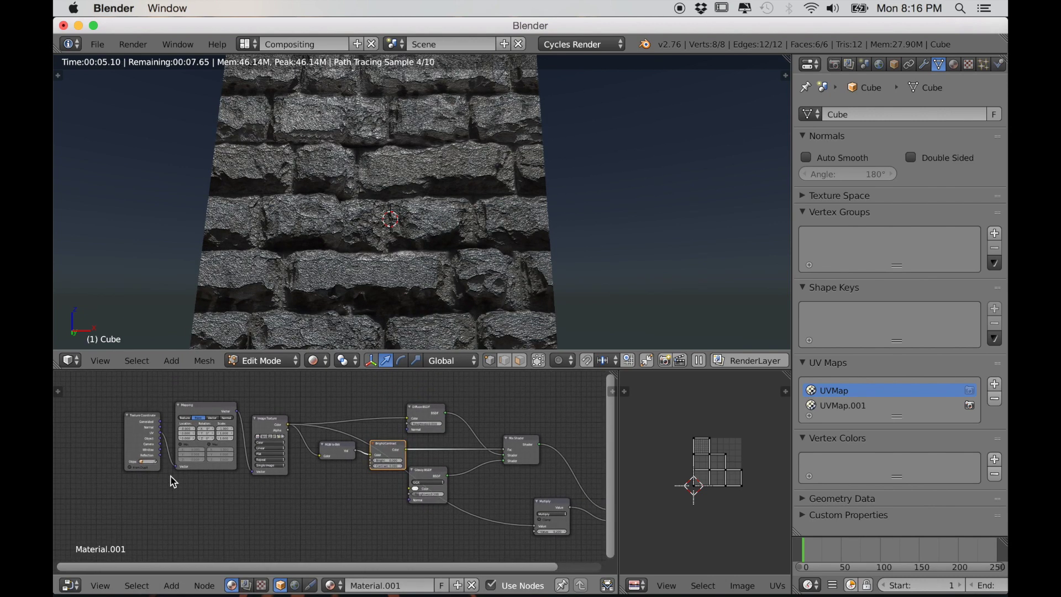
pyautogui.click(183, 462)
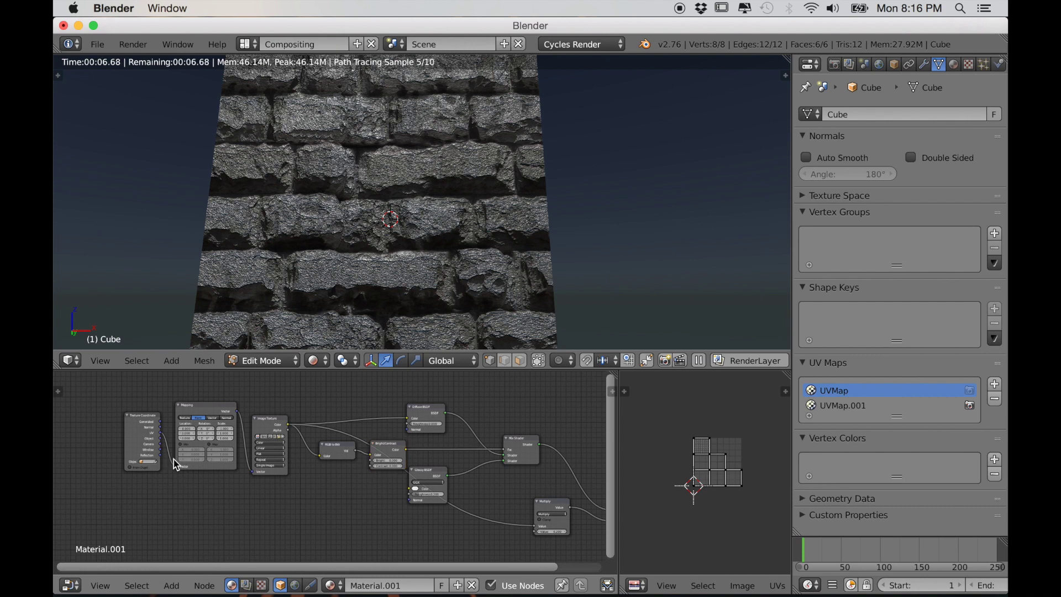
pyautogui.scroll(-1, 254, 469)
pyautogui.moveTo(255, 469); pyautogui.dragTo(322, 511, button='middle')
pyautogui.press('g')
pyautogui.click(320, 469)
pyautogui.scroll(4, 299, 471)
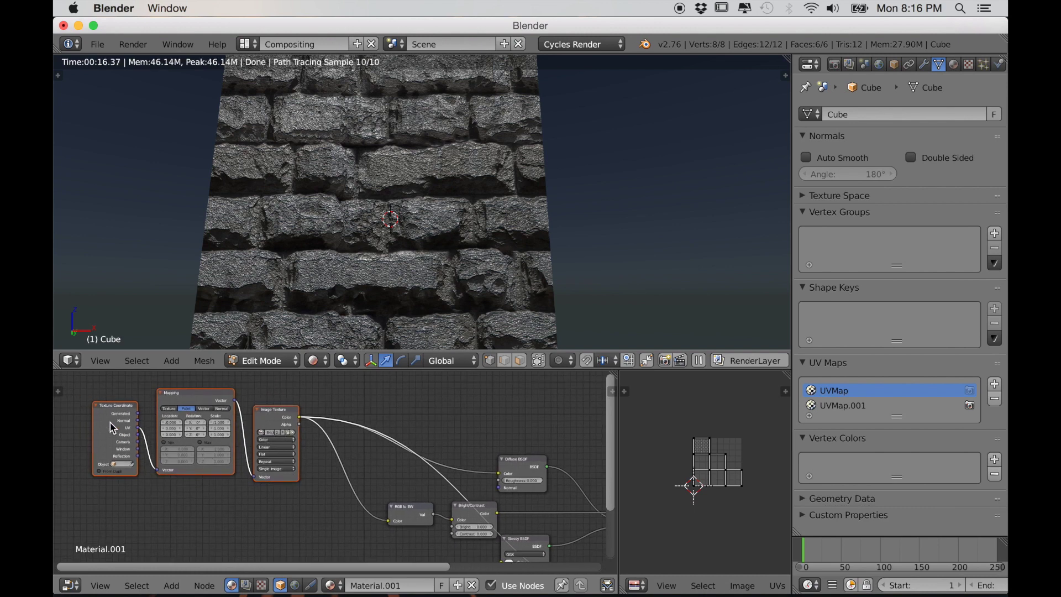
pyautogui.scroll(2, 112, 430)
pyautogui.moveTo(112, 430); pyautogui.dragTo(153, 441, button='middle')
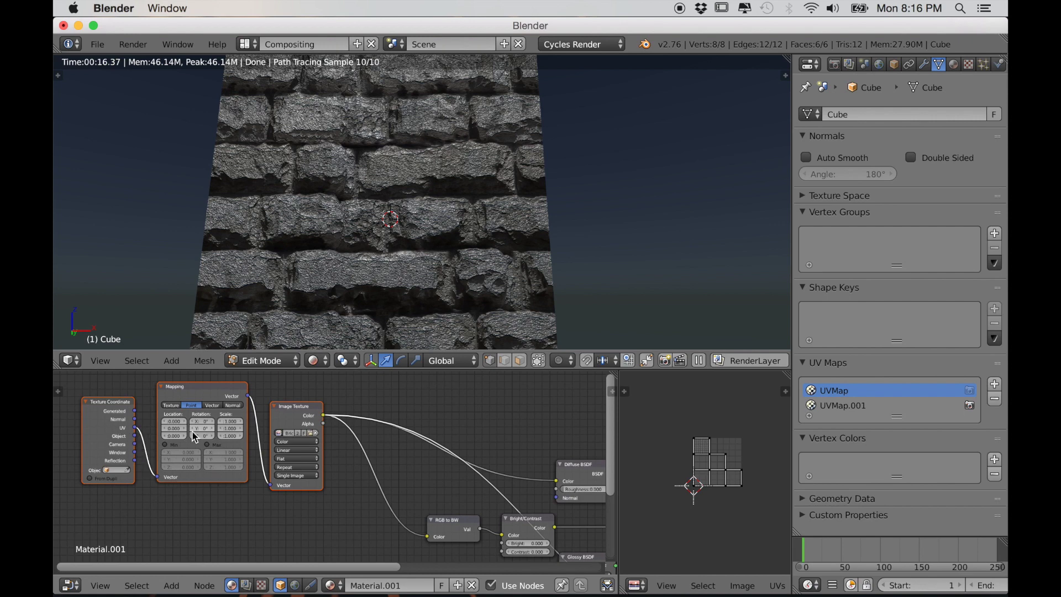
# Step: Spread out the shader nodes by moving the Diffuse BSDF up, the Glossy BSDF down and the Mix Shader farther out
pyautogui.scroll(-3, 309, 480)
pyautogui.moveTo(414, 487); pyautogui.dragTo(319, 465, button='middle')
pyautogui.scroll(-2, 342, 472)
pyautogui.moveTo(392, 466); pyautogui.dragTo(375, 467, button='middle')
pyautogui.moveTo(404, 463); pyautogui.dragTo(386, 419)
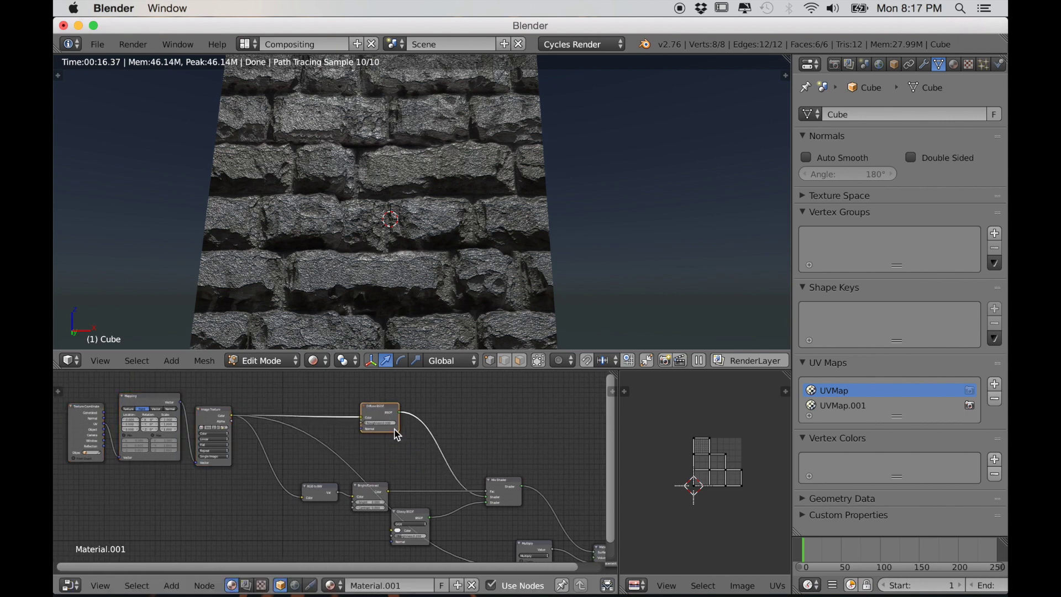
pyautogui.moveTo(496, 501); pyautogui.dragTo(423, 472, button='middle')
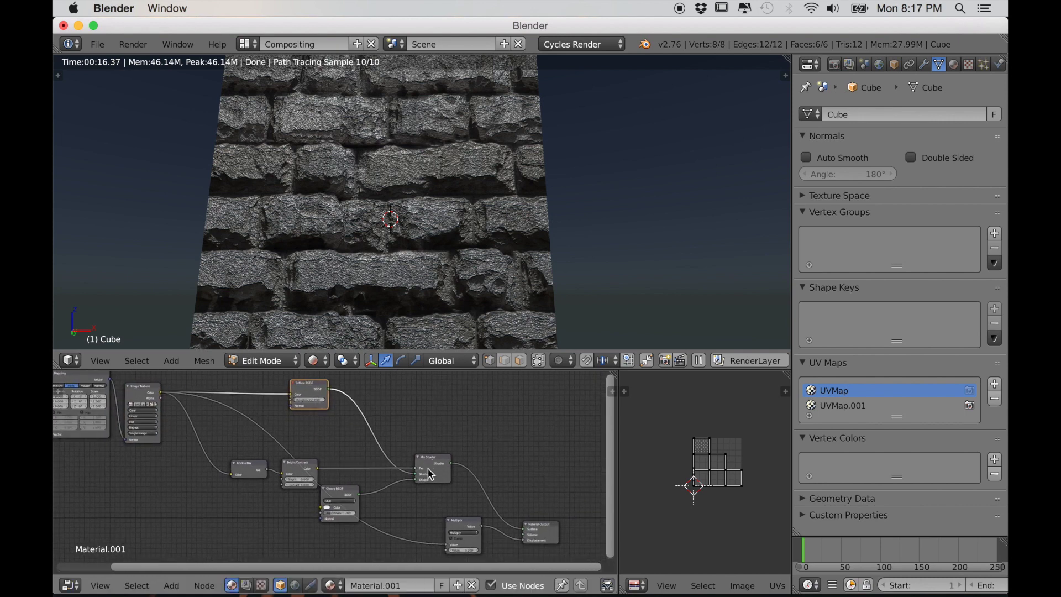
pyautogui.moveTo(352, 496); pyautogui.dragTo(339, 516)
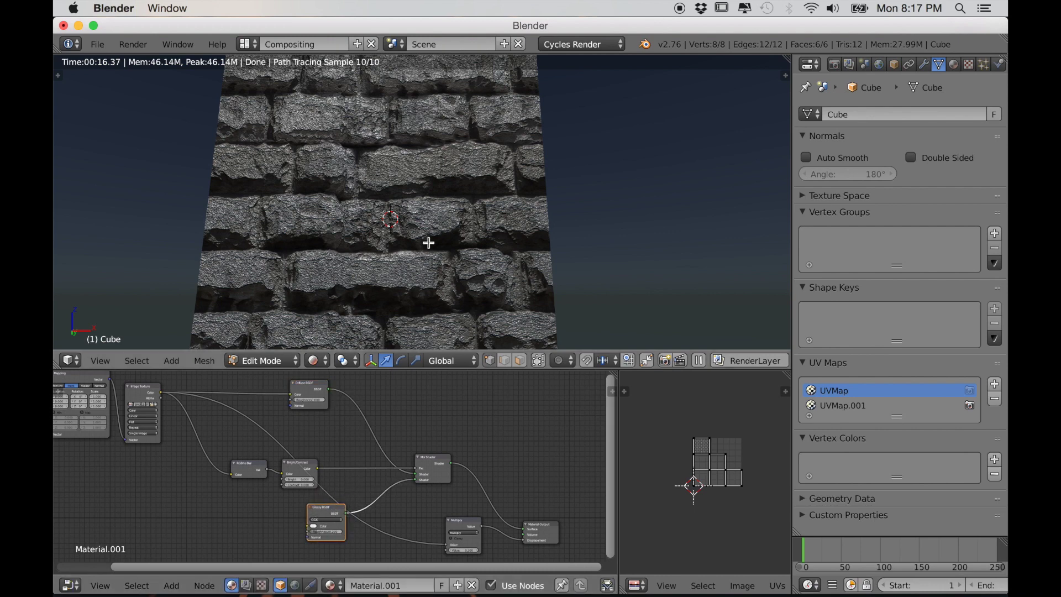
pyautogui.scroll(1, 391, 452)
pyautogui.moveTo(461, 461); pyautogui.dragTo(475, 437)
# Step: Reposition the RGB to BW and Bright/Contrast nodes side by side between the Image Texture and the Mix Shader
pyautogui.moveTo(356, 275); pyautogui.dragTo(387, 259, button='middle')
pyautogui.scroll(4, 247, 474)
pyautogui.moveTo(247, 471); pyautogui.dragTo(265, 471, button='middle')
pyautogui.moveTo(229, 466); pyautogui.dragTo(179, 408)
pyautogui.moveTo(224, 432); pyautogui.dragTo(274, 478, button='middle')
pyautogui.moveTo(358, 512); pyautogui.dragTo(306, 449)
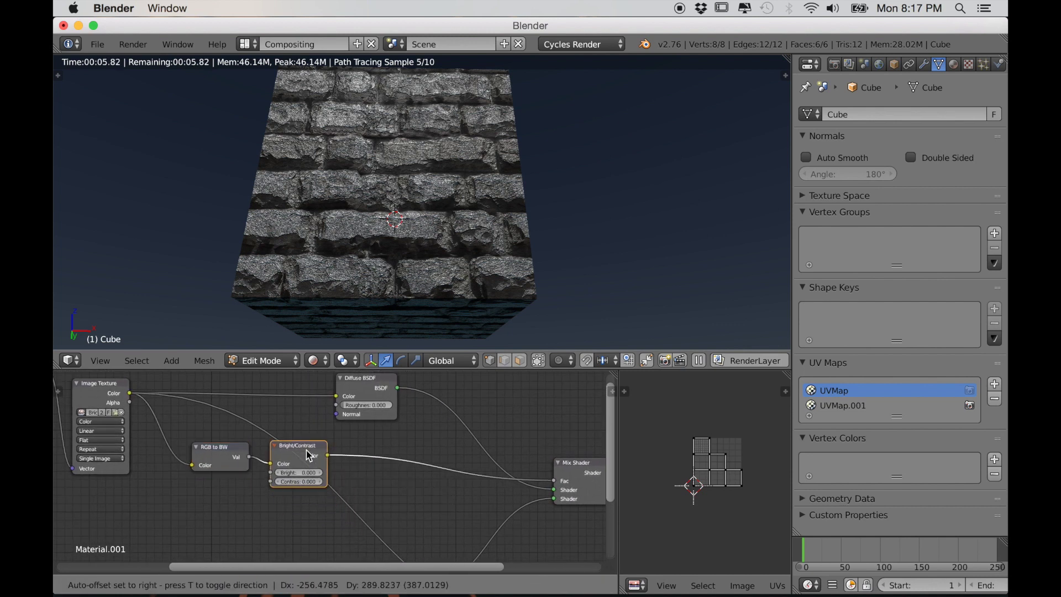
# Step: Preview the RGB to BW node's output directly on the cube and examine it from several angles
pyautogui.keyDown('ctrl'); pyautogui.keyDown('shift'); pyautogui.click(221, 466); pyautogui.keyUp('shift'); pyautogui.keyUp('ctrl')
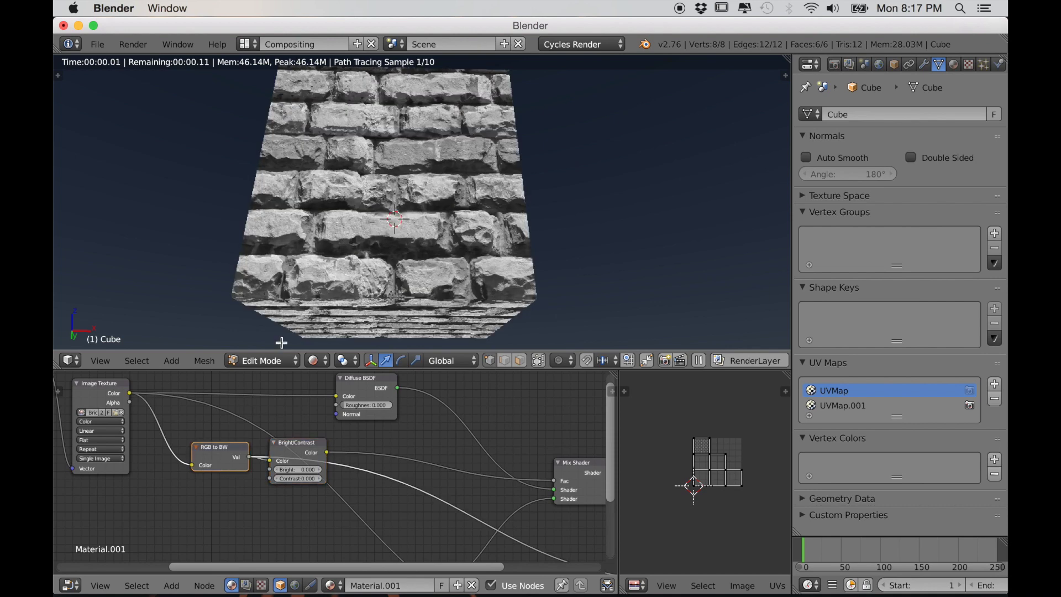
pyautogui.moveTo(361, 184); pyautogui.dragTo(392, 233, button='middle')
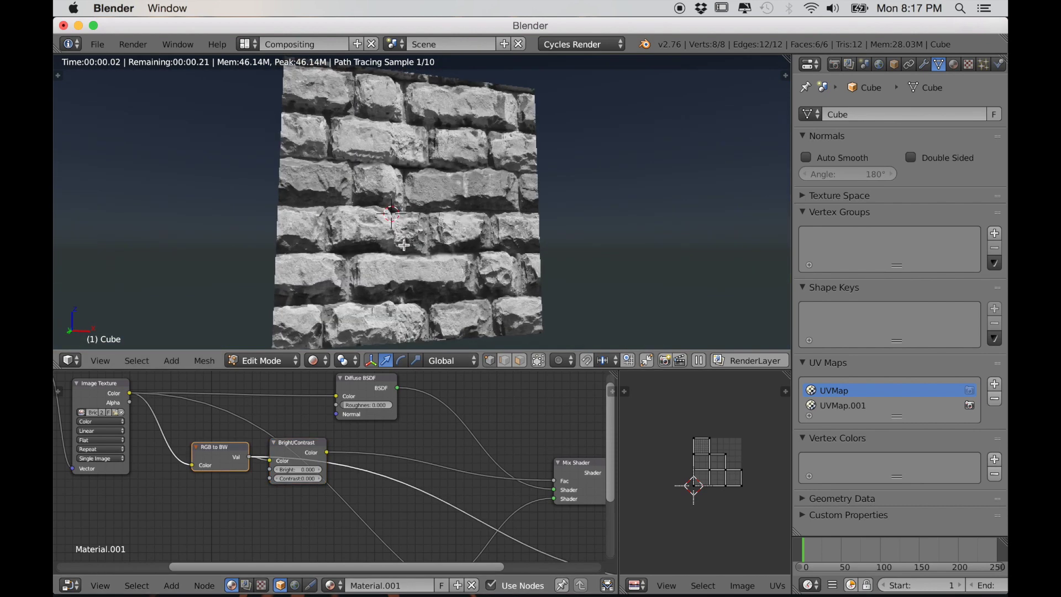
pyautogui.moveTo(466, 230); pyautogui.dragTo(514, 243, button='middle')
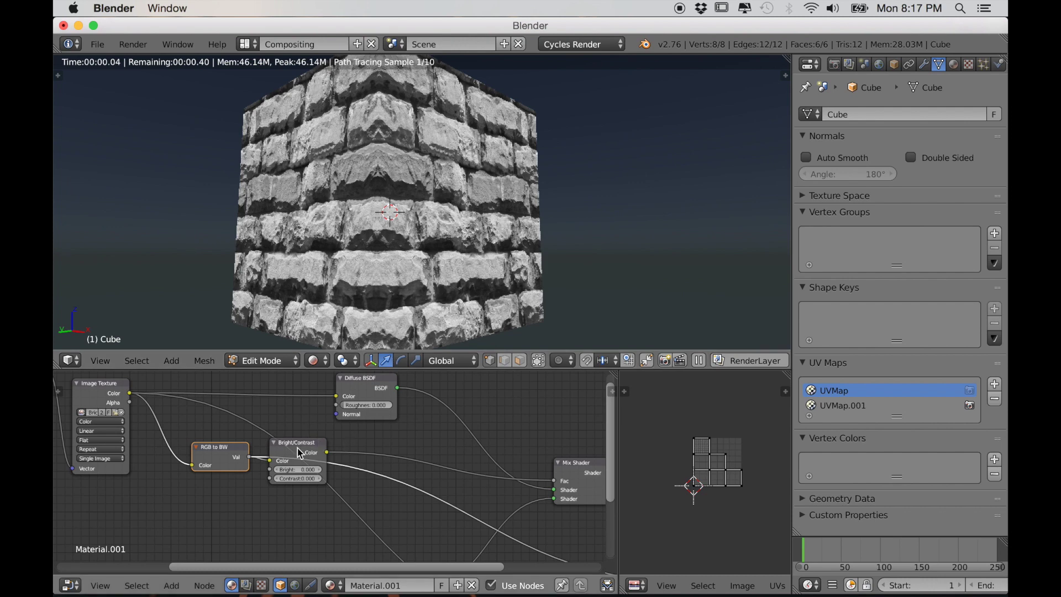
# Step: Preview the Bright/Contrast node's output on the cube and set its Contrast to 1
pyautogui.keyDown('ctrl'); pyautogui.keyDown('shift'); pyautogui.click(298, 452); pyautogui.keyUp('shift'); pyautogui.keyUp('ctrl')
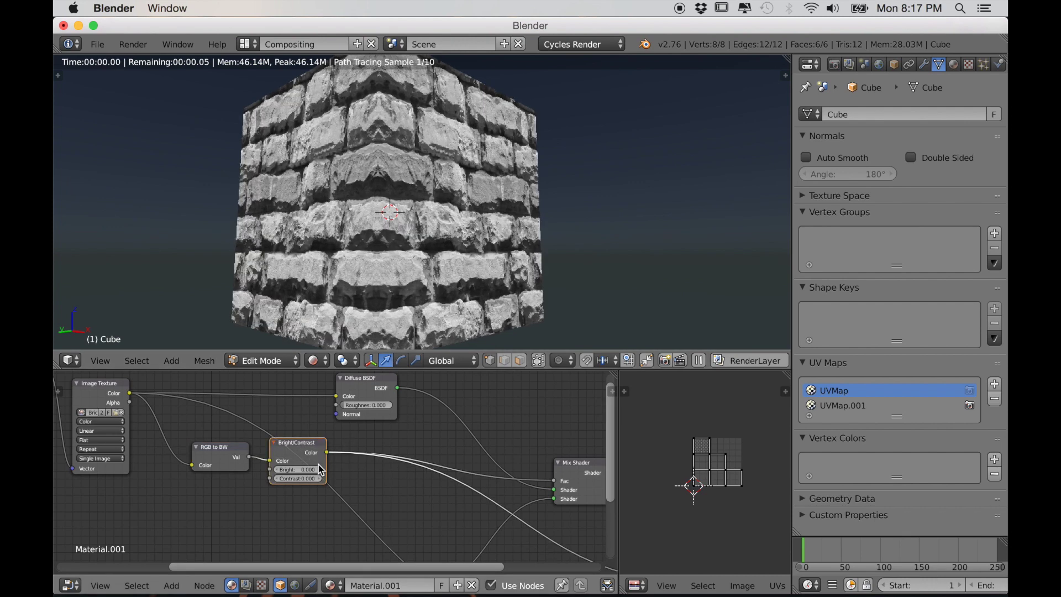
pyautogui.scroll(3, 298, 452)
pyautogui.click(244, 498)
pyautogui.write('1')
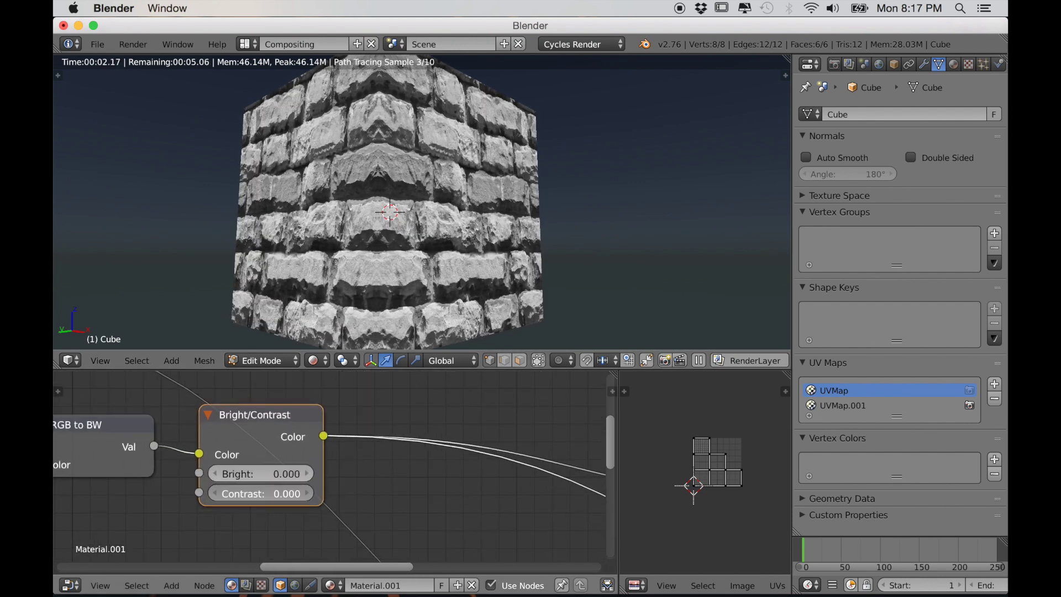
pyautogui.press('Return')
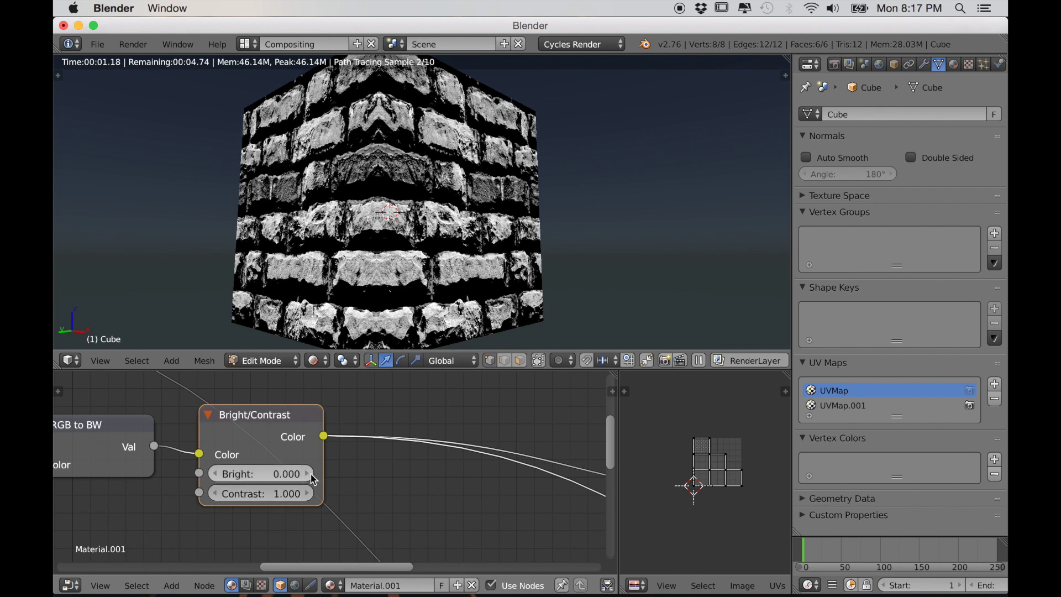
# Step: Raise the Bright/Contrast node's Bright to 0.3 and its Contrast to 1.2
pyautogui.click(308, 476)
pyautogui.click(307, 476)
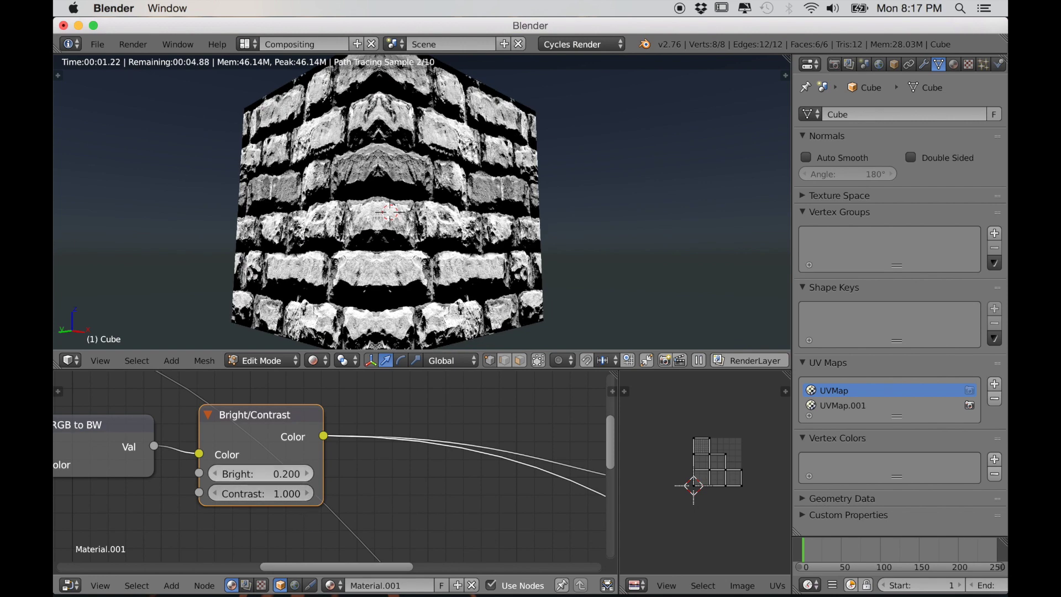
pyautogui.click(307, 474)
pyautogui.click(307, 493)
pyautogui.click(307, 493)
# Step: Lower the Bright value to 0.2 and check the black-and-white mask on the bricks up close and from afar
pyautogui.scroll(-2, 443, 323)
pyautogui.moveTo(443, 322); pyautogui.dragTo(406, 314, button='middle')
pyautogui.scroll(5, 406, 315)
pyautogui.click(215, 474)
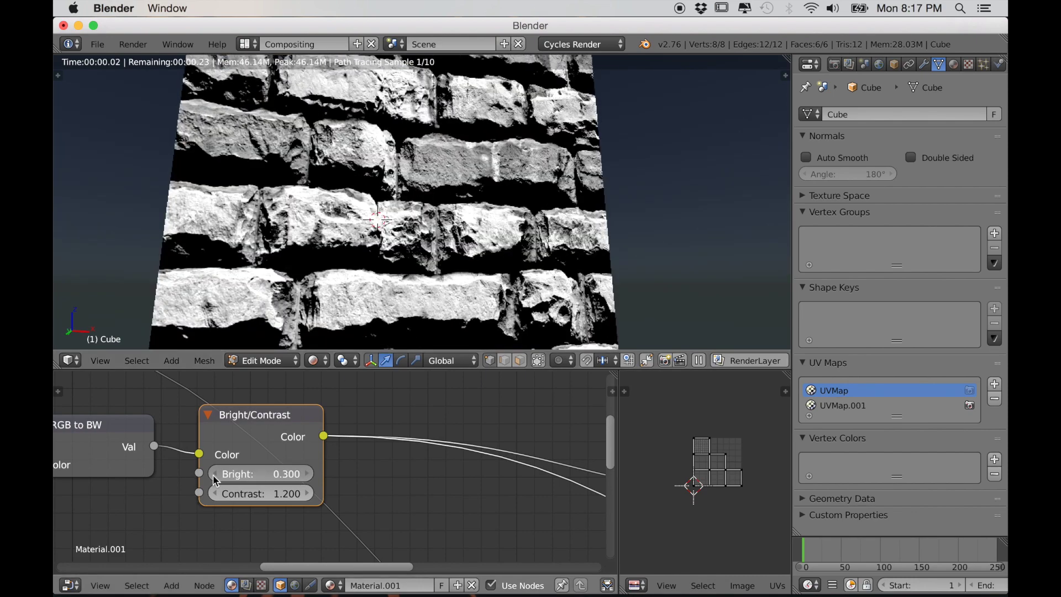
pyautogui.moveTo(400, 265); pyautogui.dragTo(387, 267, button='middle')
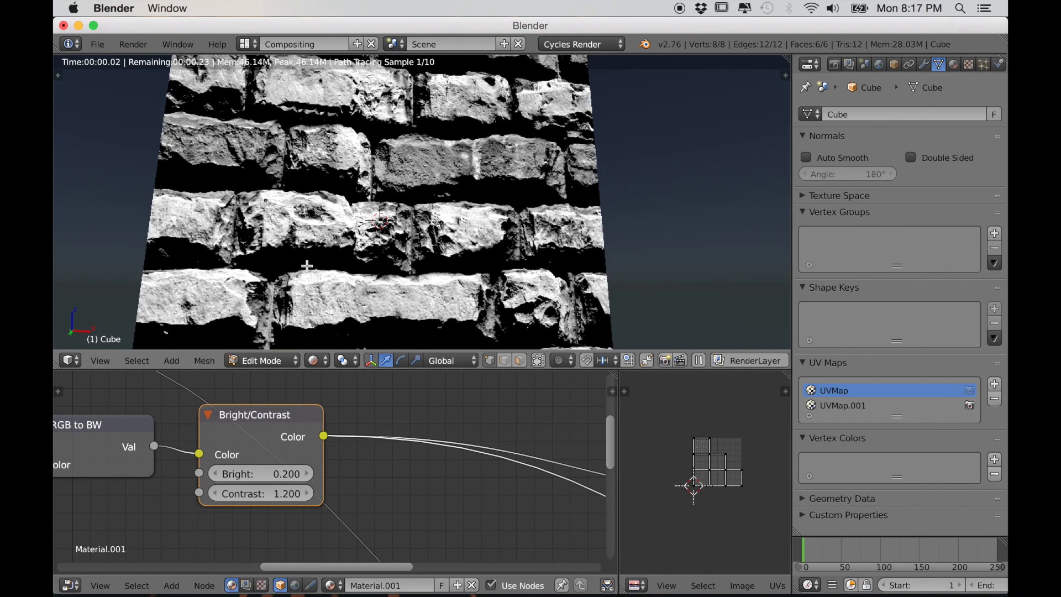
pyautogui.scroll(-3, 385, 256)
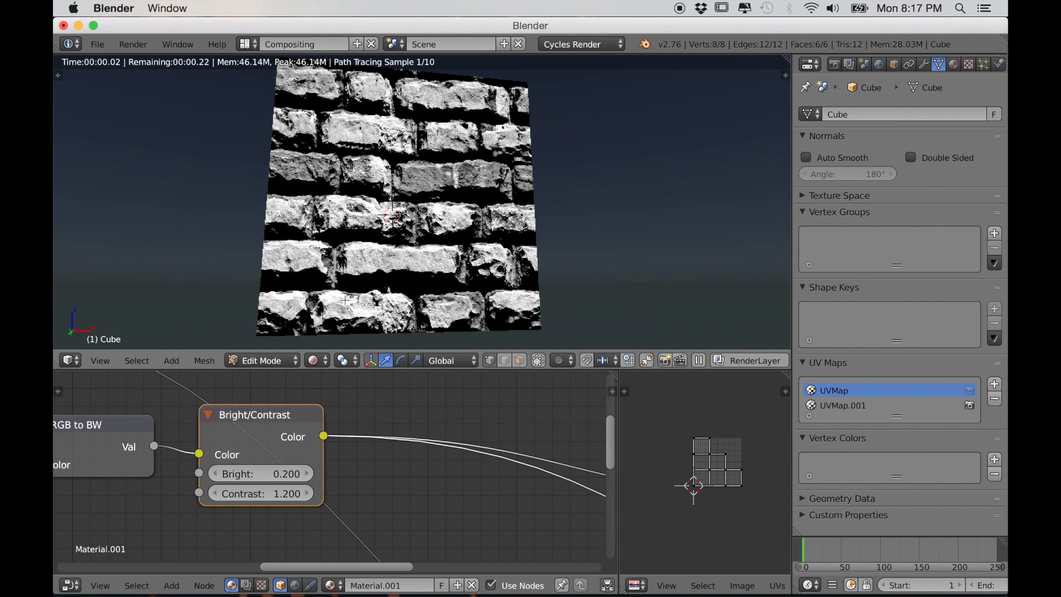
pyautogui.scroll(4, 398, 283)
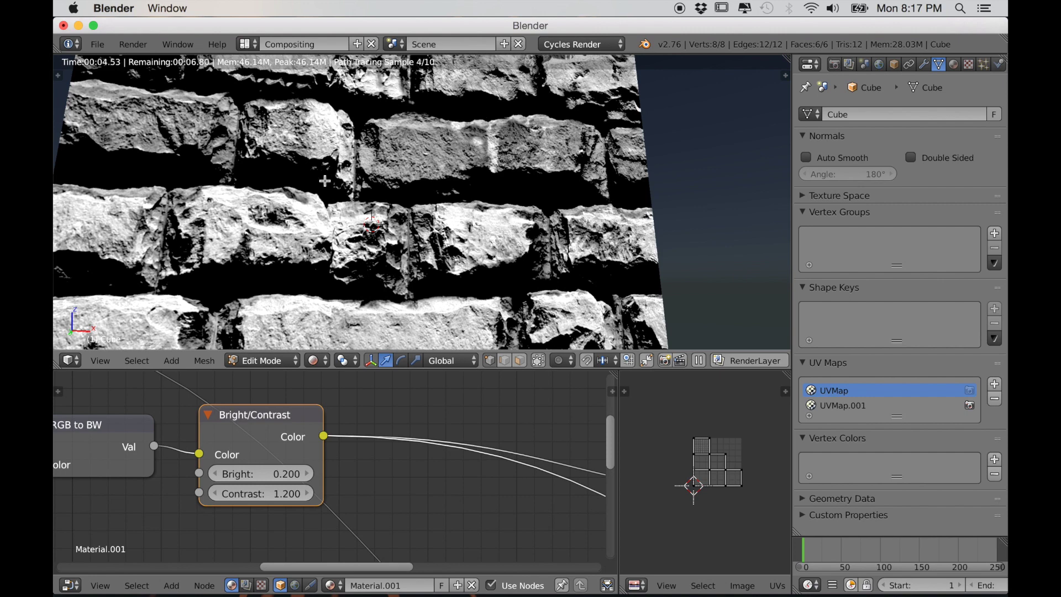
pyautogui.scroll(-4, 324, 181)
pyautogui.scroll(-4, 370, 395)
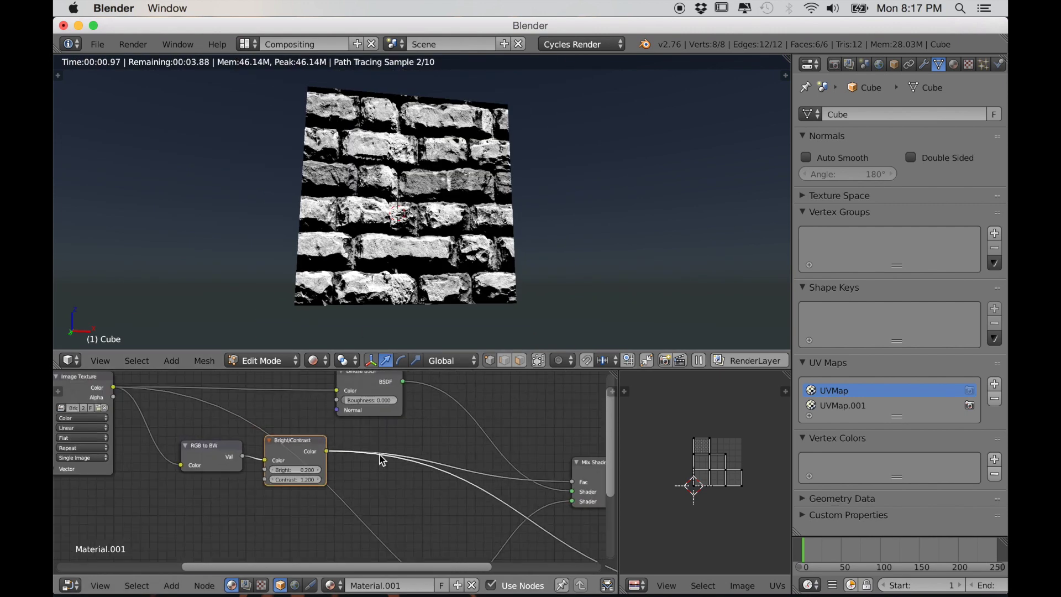
pyautogui.scroll(-4, 381, 460)
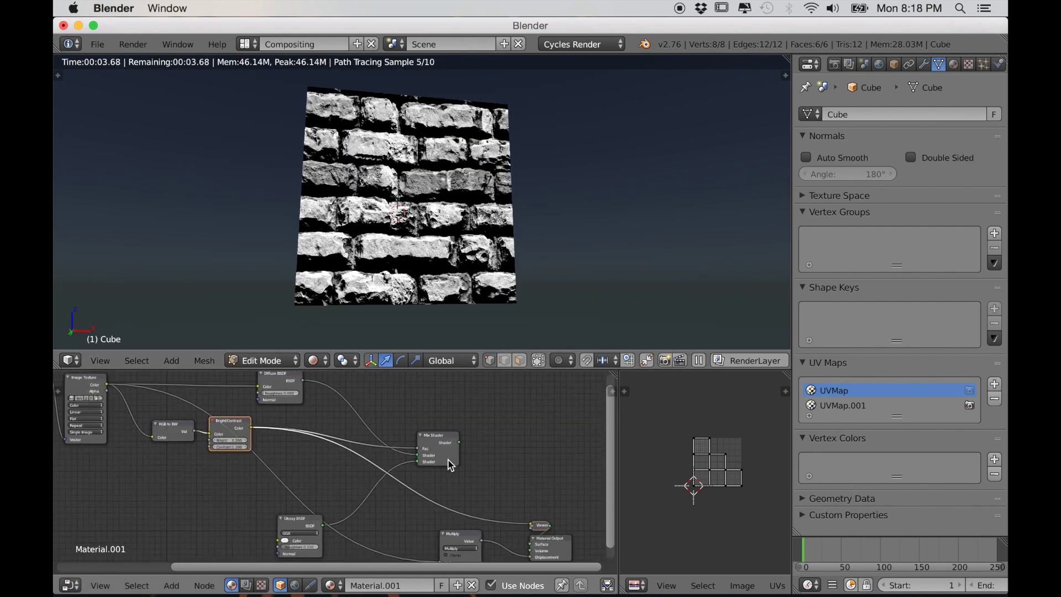
# Step: Connect the Mix Shader to the Material Output's surface and view the brick cube from below
pyautogui.keyDown('ctrl'); pyautogui.keyDown('shift'); pyautogui.click(450, 466); pyautogui.keyUp('shift'); pyautogui.keyUp('ctrl')
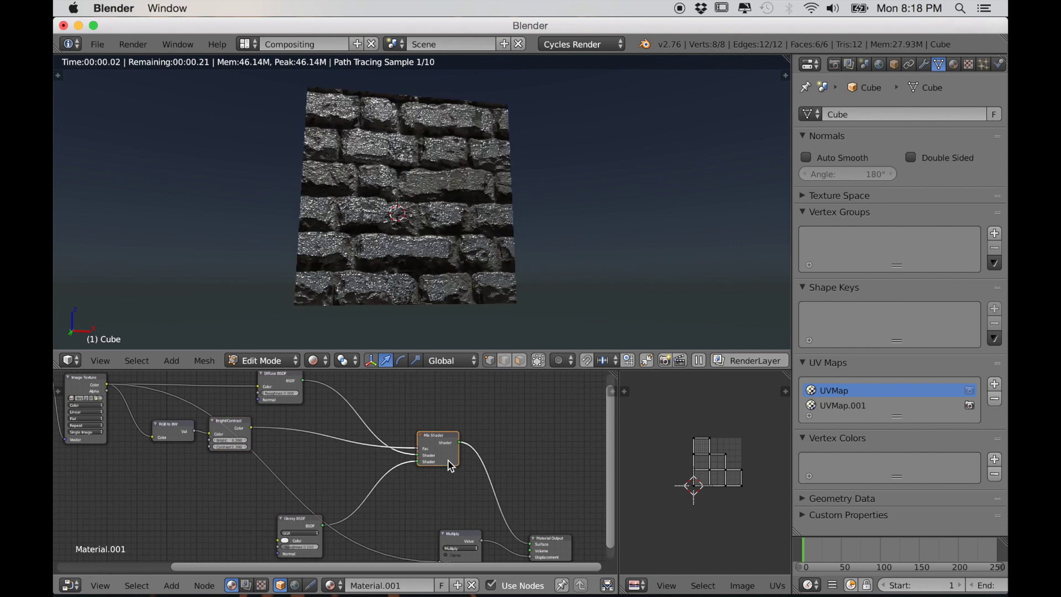
pyautogui.moveTo(363, 248); pyautogui.dragTo(315, 317, button='middle')
pyautogui.scroll(2, 376, 259)
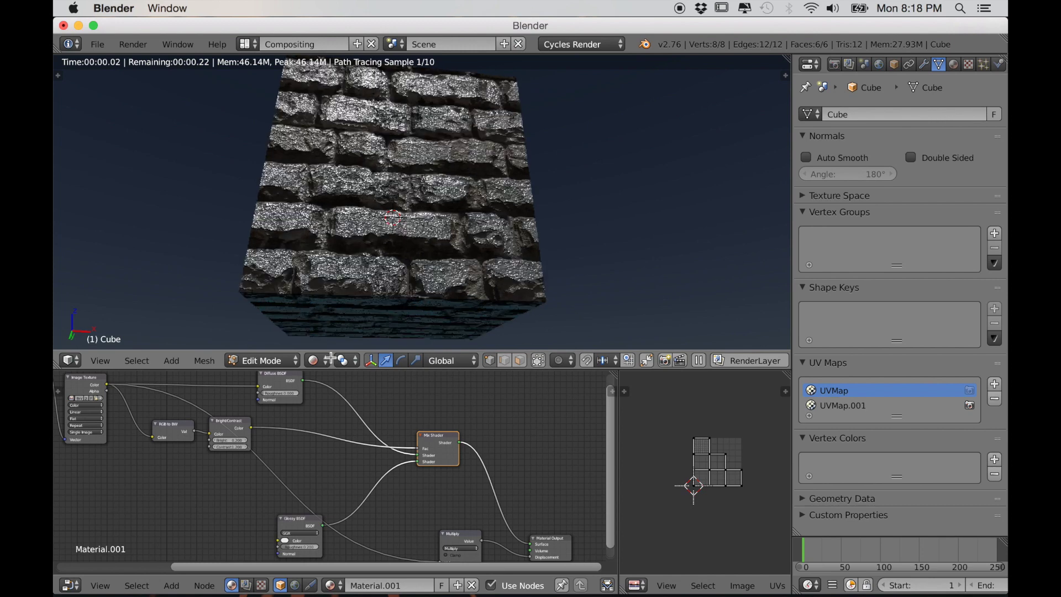
# Step: Duplicate the Multiply math node and insert the copy between the Bright/Contrast node and the Mix Shader's factor
pyautogui.scroll(2, 334, 474)
pyautogui.scroll(2, 334, 473)
pyautogui.moveTo(333, 458); pyautogui.dragTo(319, 405, button='middle')
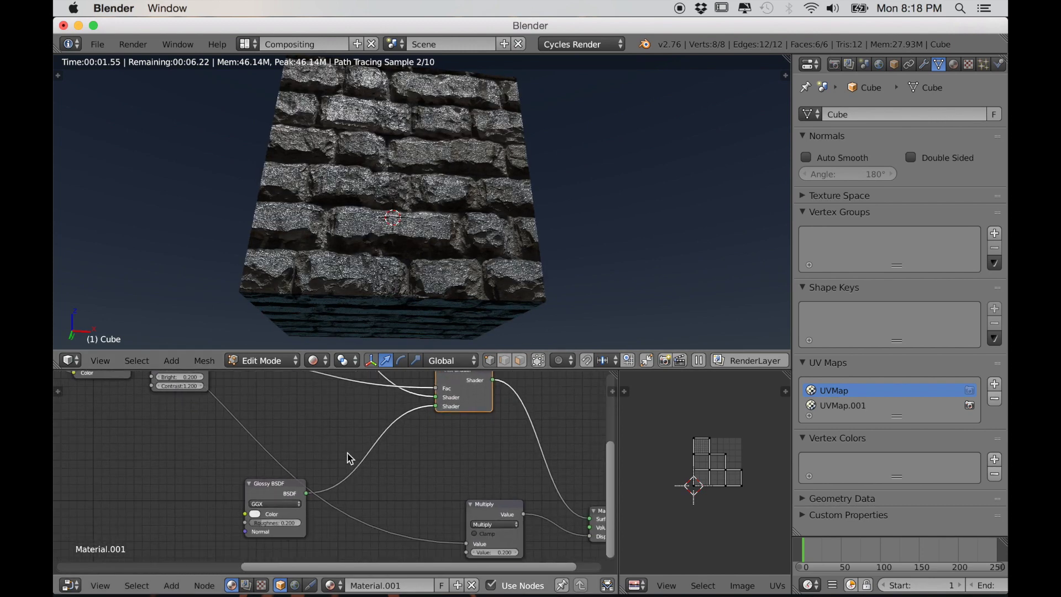
pyautogui.click(481, 508)
pyautogui.scroll(-1, 388, 469)
pyautogui.moveTo(388, 469); pyautogui.dragTo(397, 478, button='middle')
pyautogui.hotkey('shift', 'd')
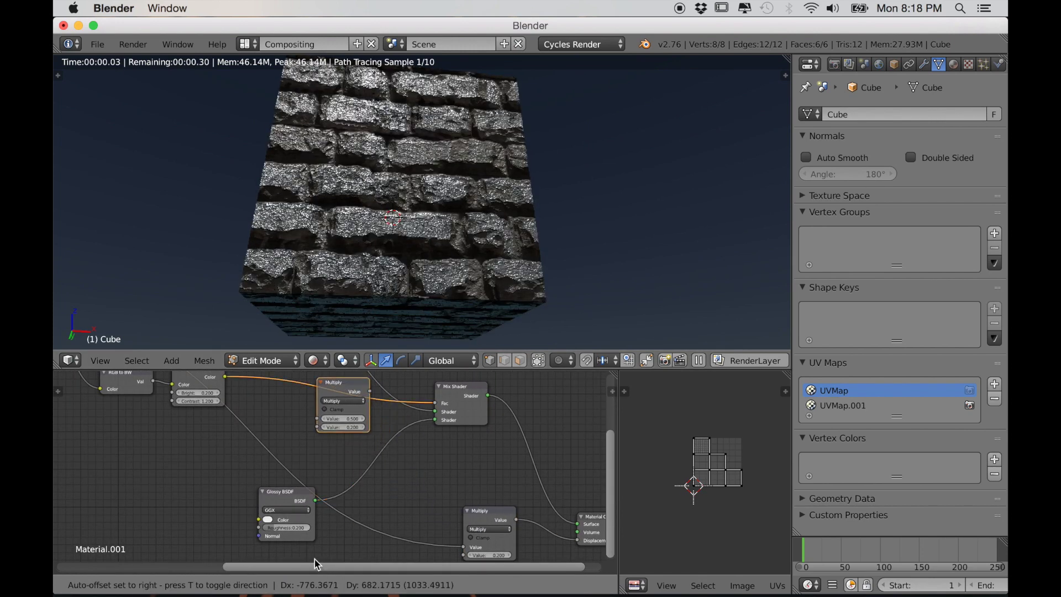
pyautogui.click(294, 557)
pyautogui.moveTo(301, 486); pyautogui.dragTo(352, 518, button='middle')
pyautogui.scroll(4, 352, 515)
pyautogui.moveTo(371, 411); pyautogui.dragTo(315, 395)
pyautogui.scroll(3, 362, 448)
pyautogui.moveTo(369, 453); pyautogui.dragTo(387, 503, button='middle')
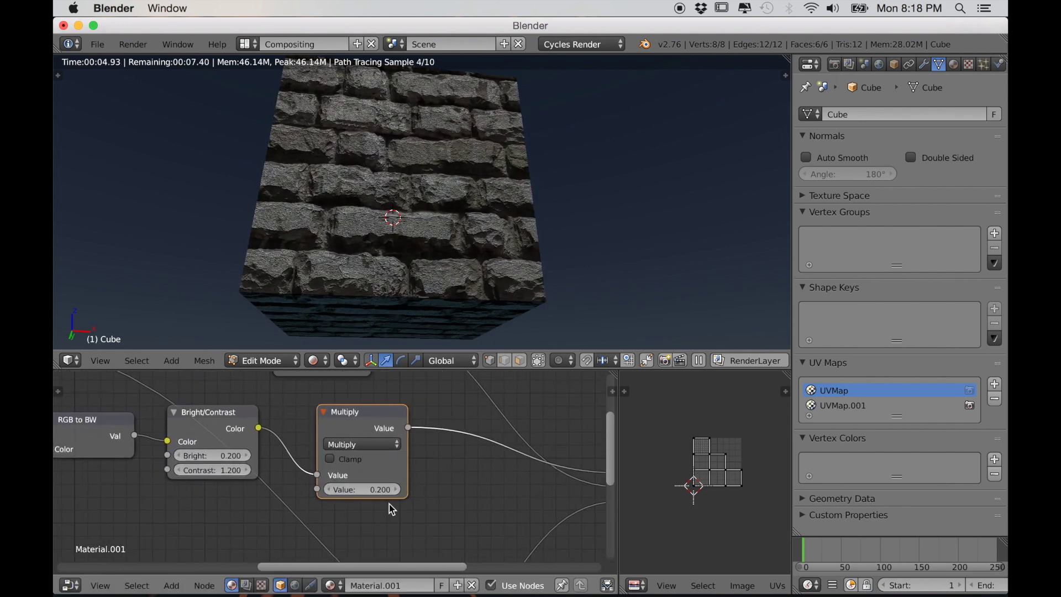
# Step: Change the duplicated math node's operation to Subtract and set its second value to 0.400
pyautogui.click(362, 446)
pyautogui.click(357, 416)
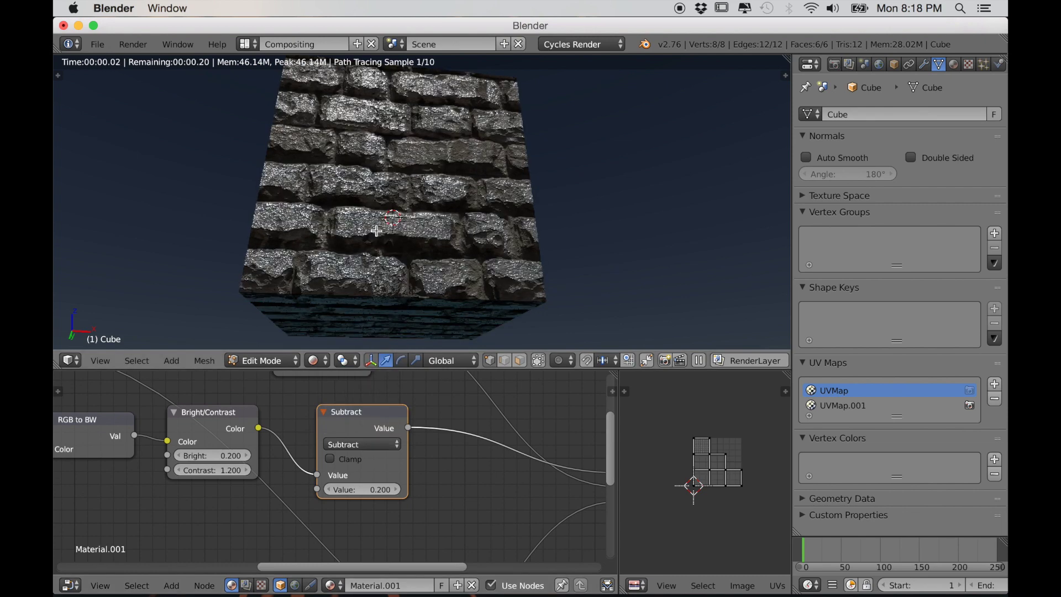
pyautogui.press('KP_1')
pyautogui.scroll(2, 380, 452)
pyautogui.scroll(1, 367, 510)
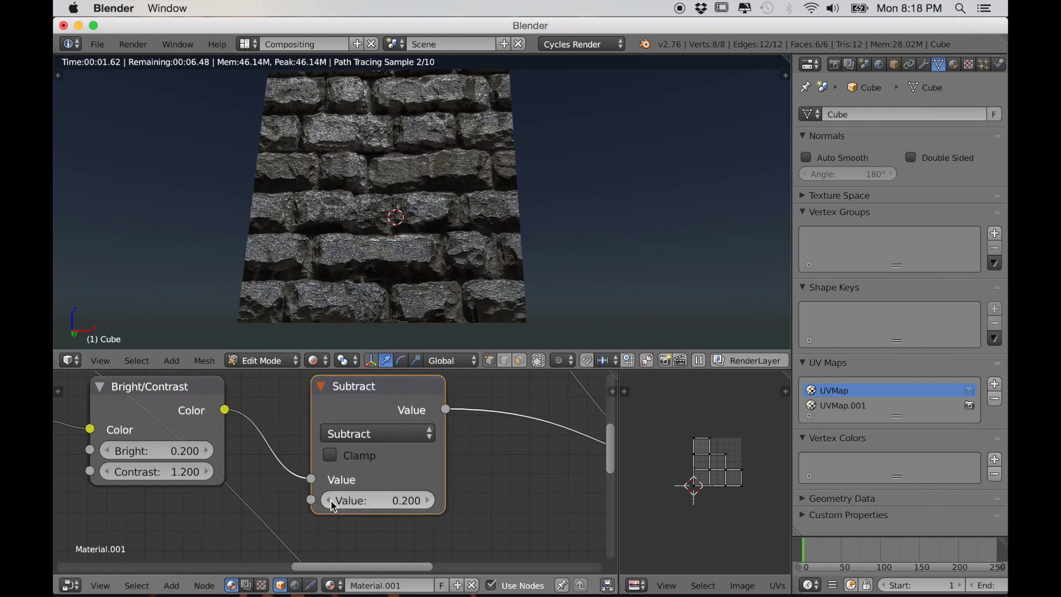
pyautogui.click(329, 500)
pyautogui.click(330, 499)
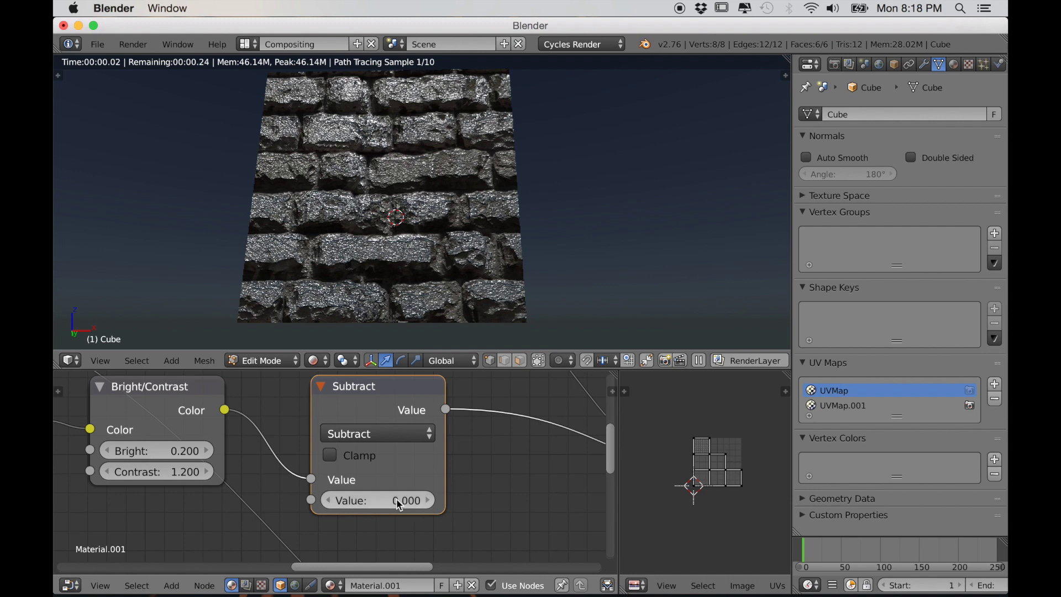
pyautogui.click(430, 500)
pyautogui.click(430, 500)
pyautogui.click(430, 500)
pyautogui.click(430, 500)
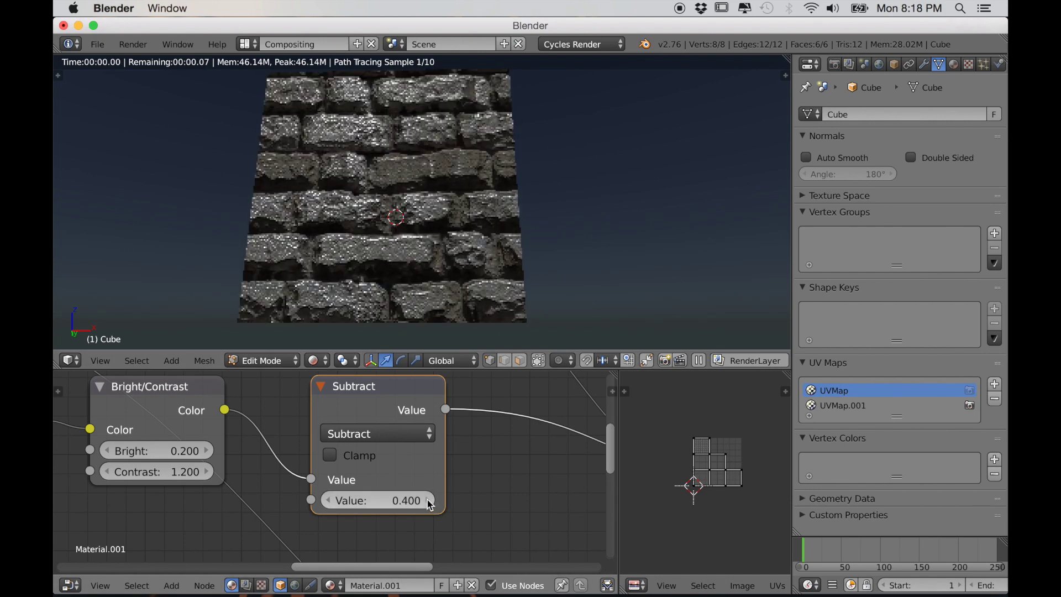
# Step: Examine the reflections of the brick material on the cube from close up and from farther away
pyautogui.moveTo(359, 273); pyautogui.dragTo(402, 270, button='middle')
pyautogui.scroll(2, 380, 287)
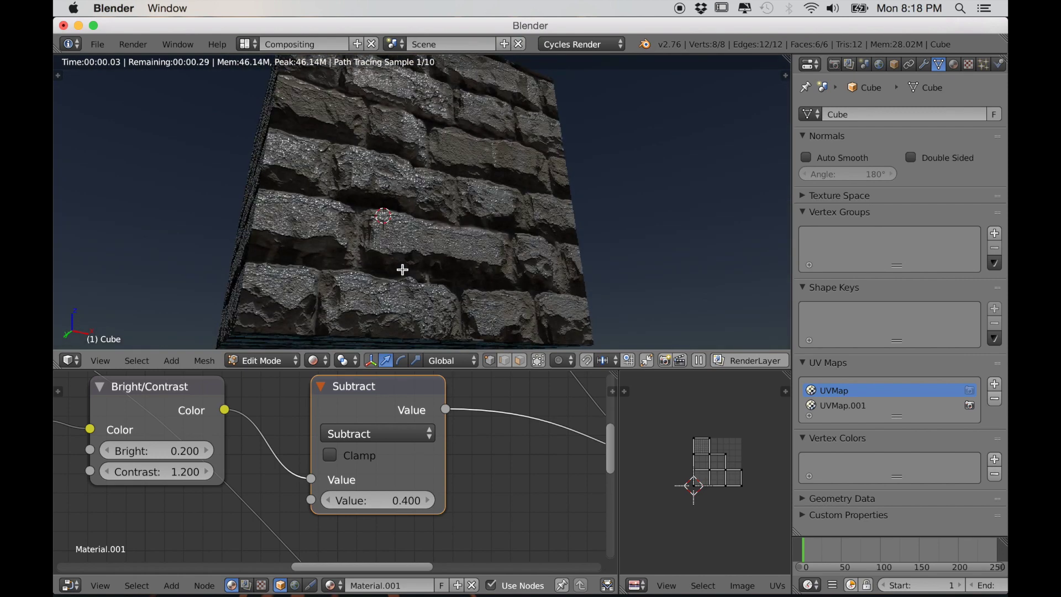
pyautogui.scroll(-6, 402, 271)
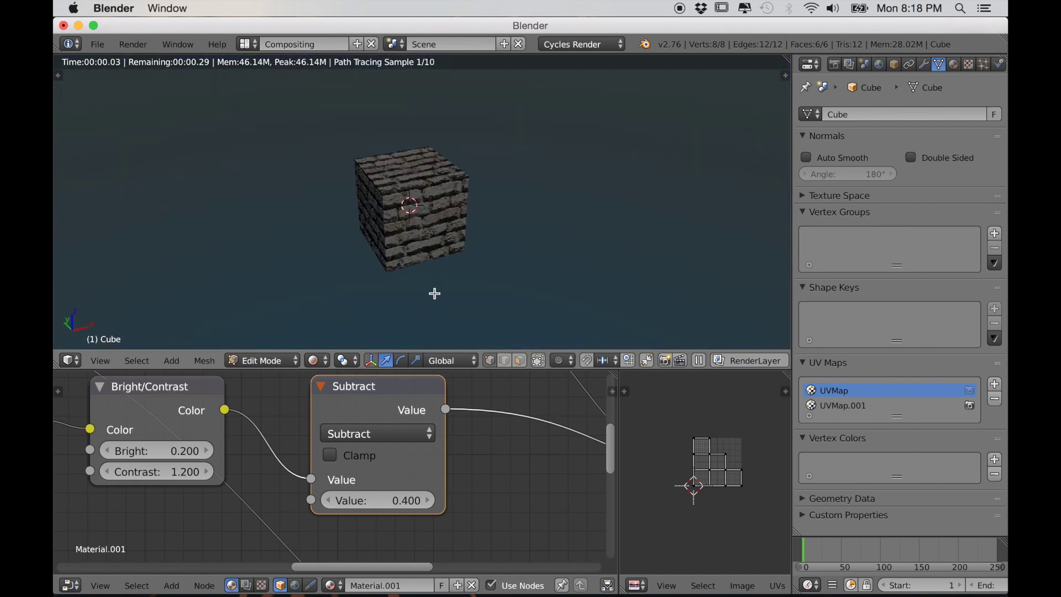
pyautogui.scroll(6, 421, 261)
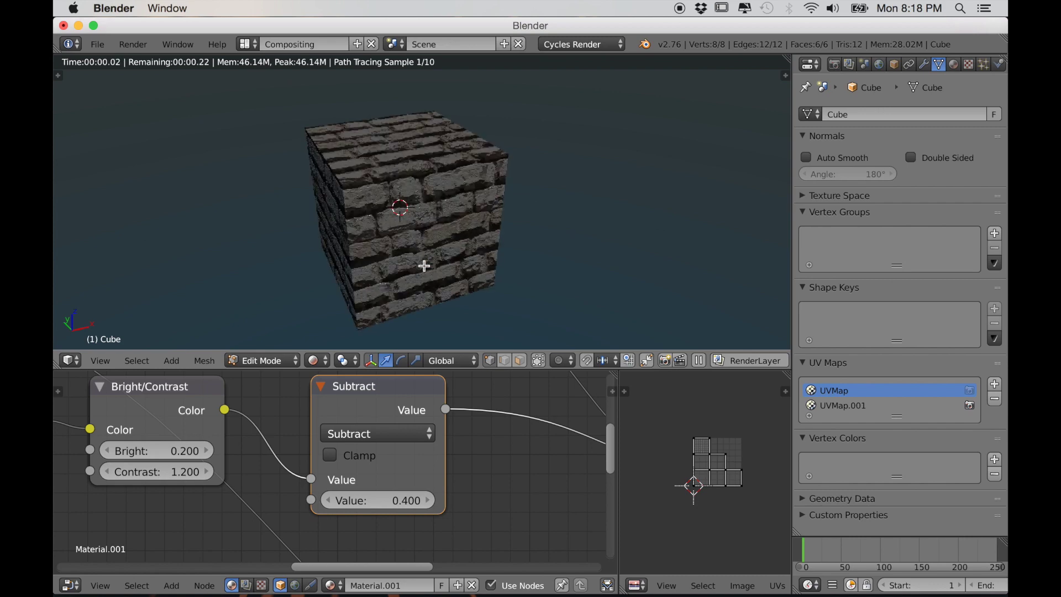
pyautogui.scroll(-5, 449, 485)
pyautogui.scroll(-4, 427, 456)
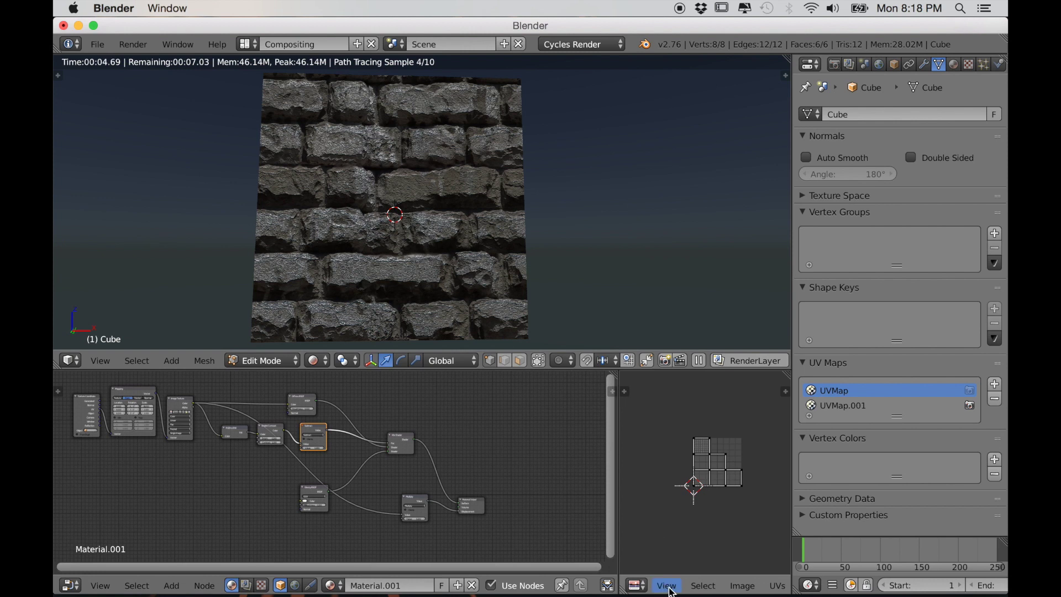
# Step: Create a blank black 1024 × 1024 px image named Untitled behind the cube's UV layout
pyautogui.scroll(-3, 696, 588)
pyautogui.scroll(-5, 709, 593)
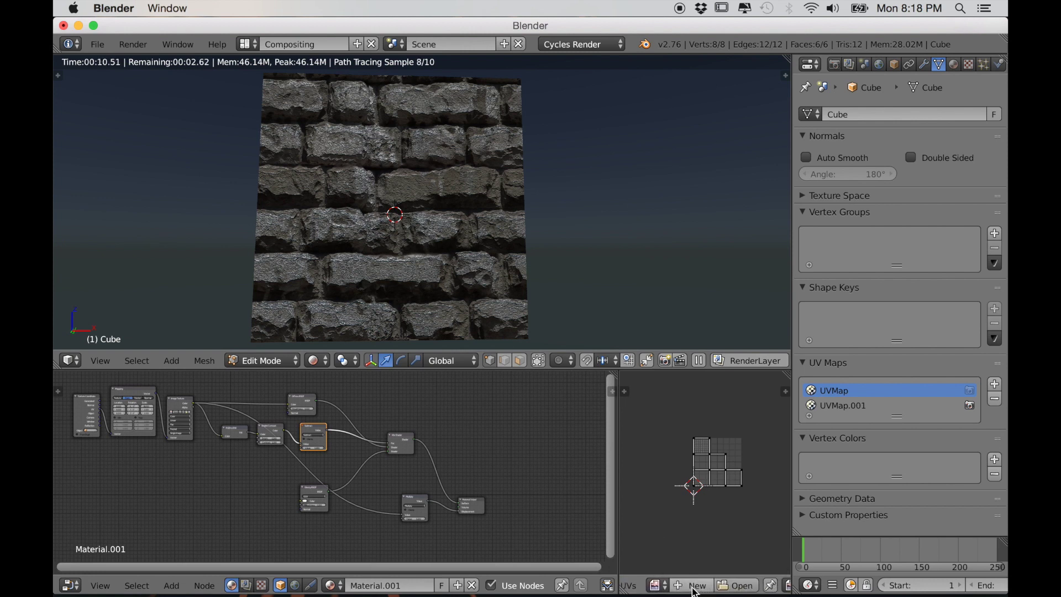
pyautogui.click(678, 585)
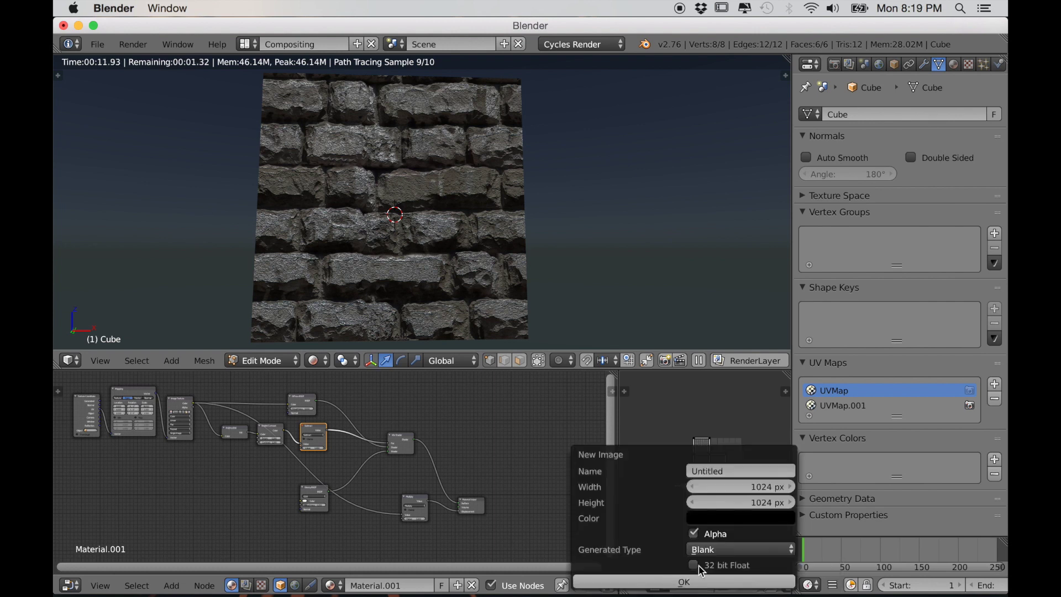
pyautogui.click(685, 584)
pyautogui.scroll(-5, 675, 523)
pyautogui.scroll(3, 686, 515)
pyautogui.moveTo(699, 514); pyautogui.dragTo(675, 514, button='middle')
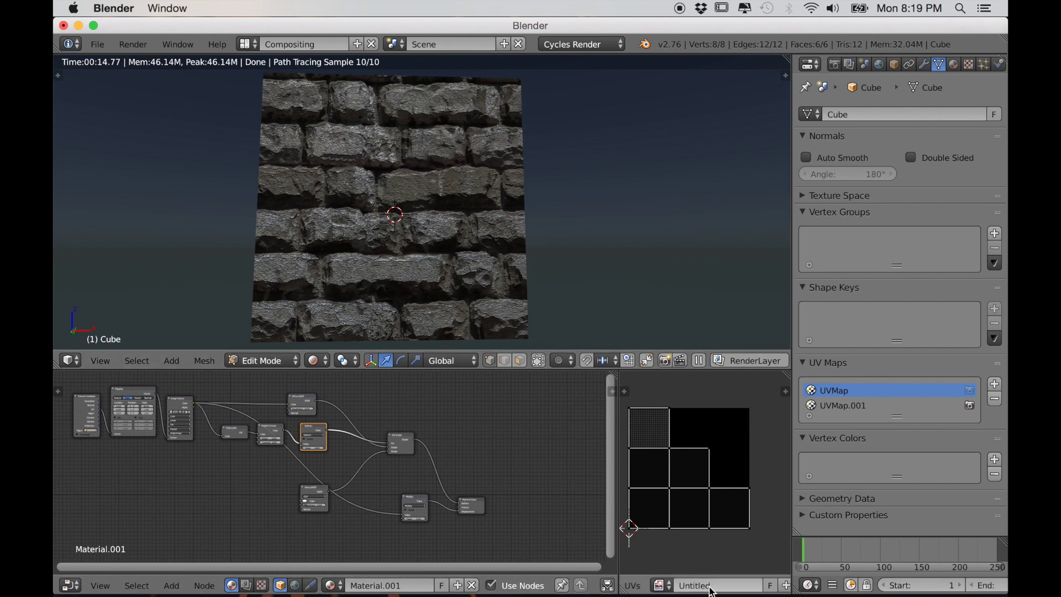
# Step: Duplicate the Image Texture node and place the unconnected copy beyond the Material Output node
pyautogui.scroll(-1, 412, 501)
pyautogui.moveTo(384, 496); pyautogui.dragTo(400, 469, button='middle')
pyautogui.click(212, 384)
pyautogui.hotkey('shift', 'd')
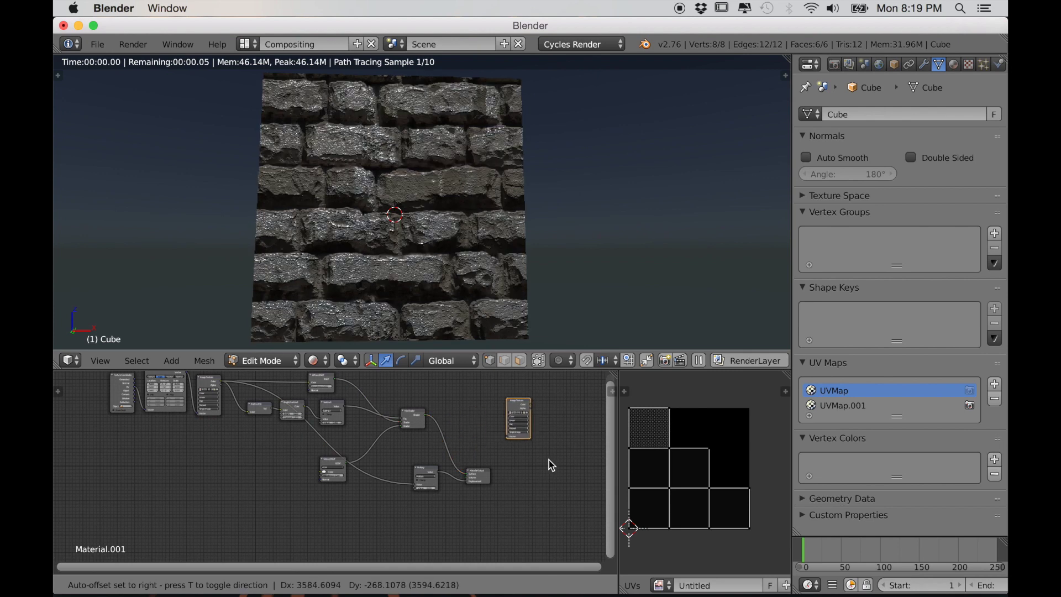
pyautogui.click(561, 479)
# Step: Assign the Untitled image to the duplicated Image Texture node
pyautogui.moveTo(541, 488); pyautogui.dragTo(458, 517, button='middle')
pyautogui.scroll(5, 459, 516)
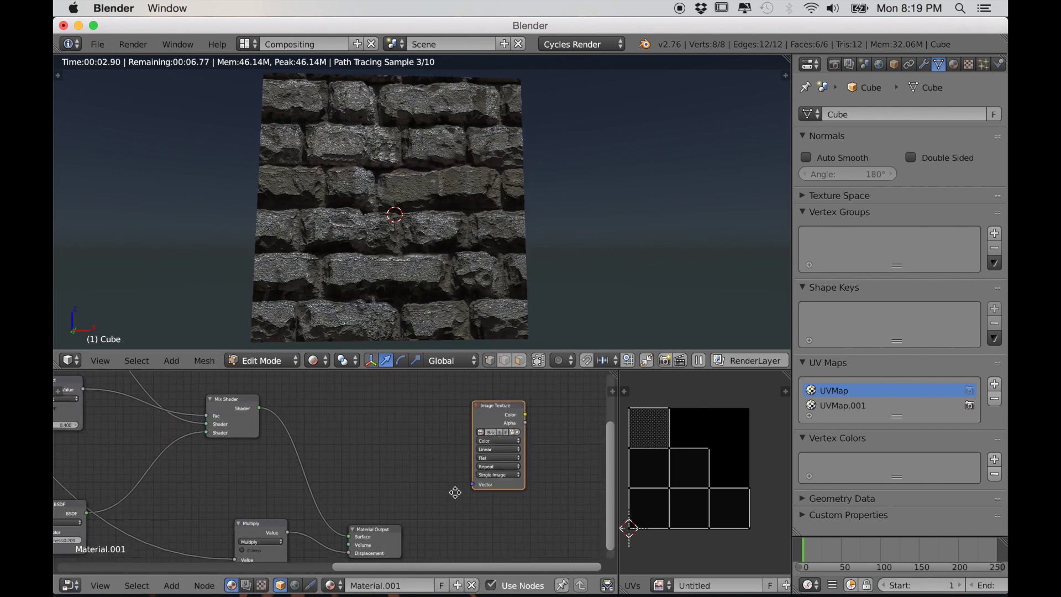
pyautogui.moveTo(479, 457); pyautogui.dragTo(414, 491, button='middle')
pyautogui.scroll(3, 430, 488)
pyautogui.moveTo(438, 457); pyautogui.dragTo(405, 505, button='middle')
pyautogui.click(352, 473)
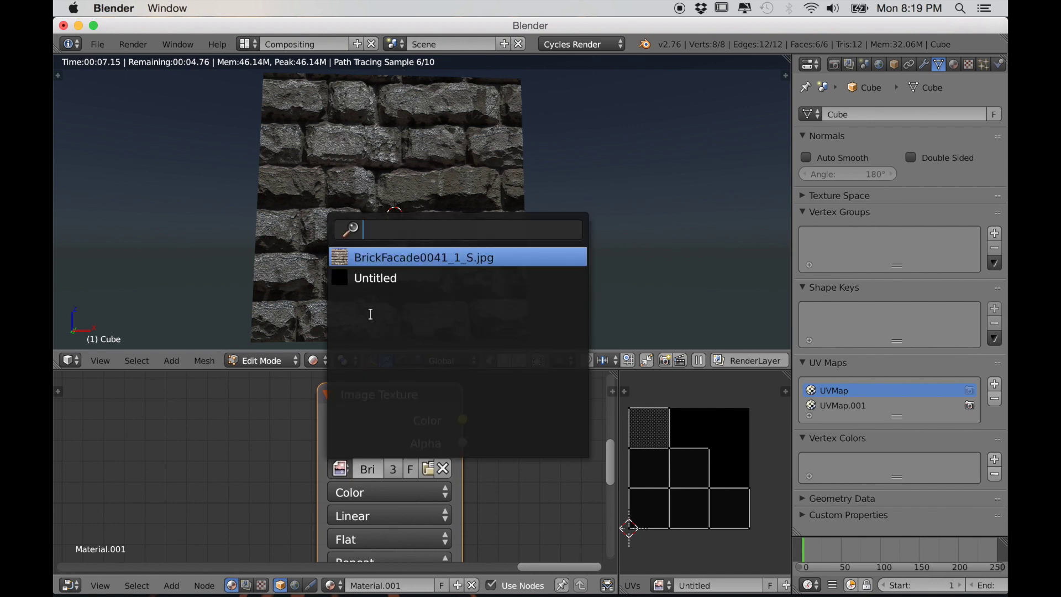
pyautogui.click(386, 278)
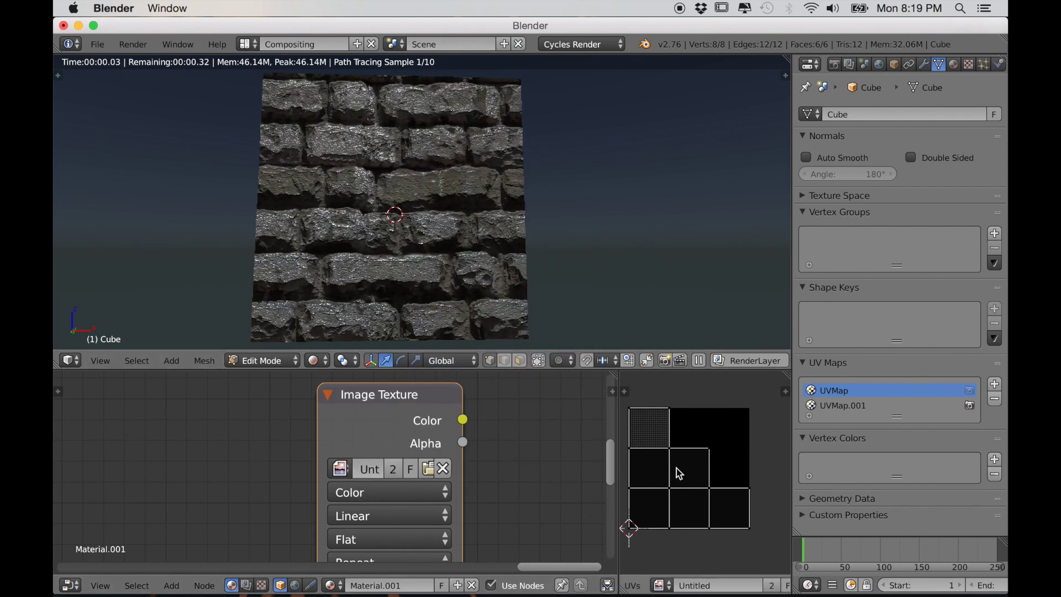
pyautogui.scroll(-3, 416, 483)
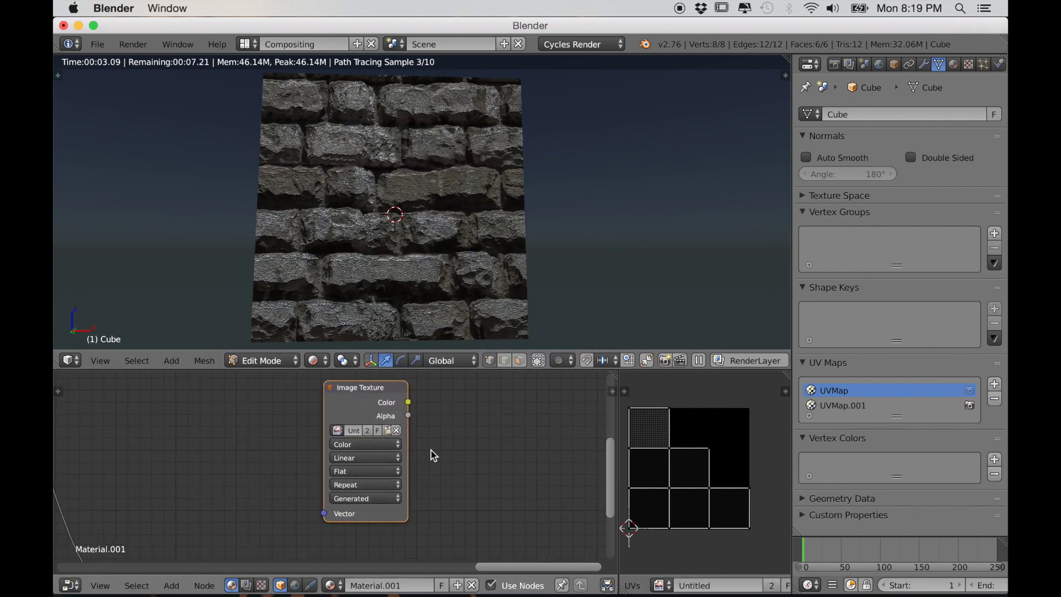
pyautogui.scroll(-4, 303, 507)
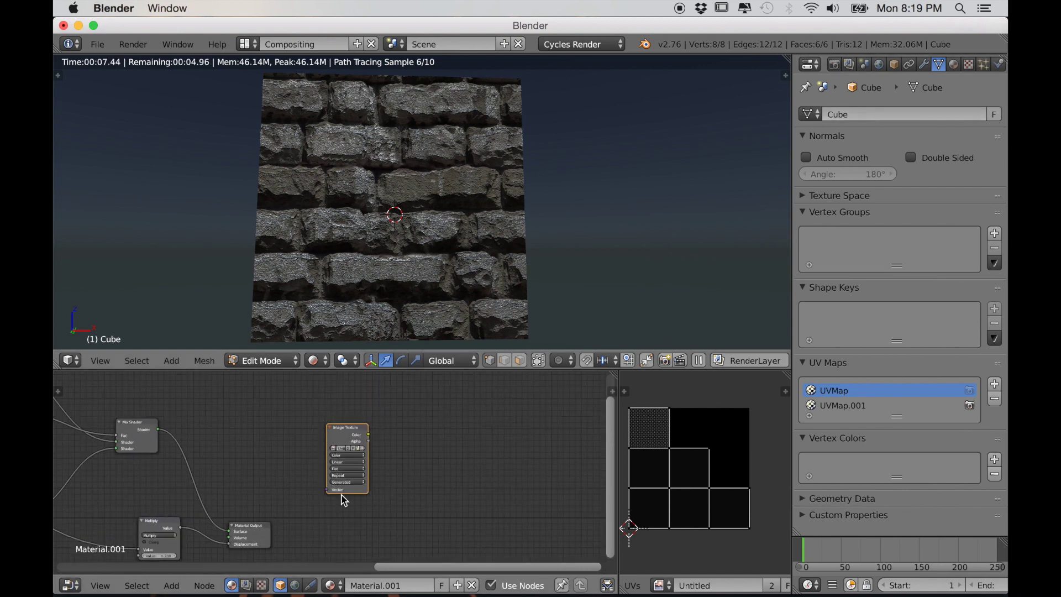
# Step: Bake the cube's material into the Untitled image with the Combined bake type and a 16 px margin
pyautogui.click(833, 64)
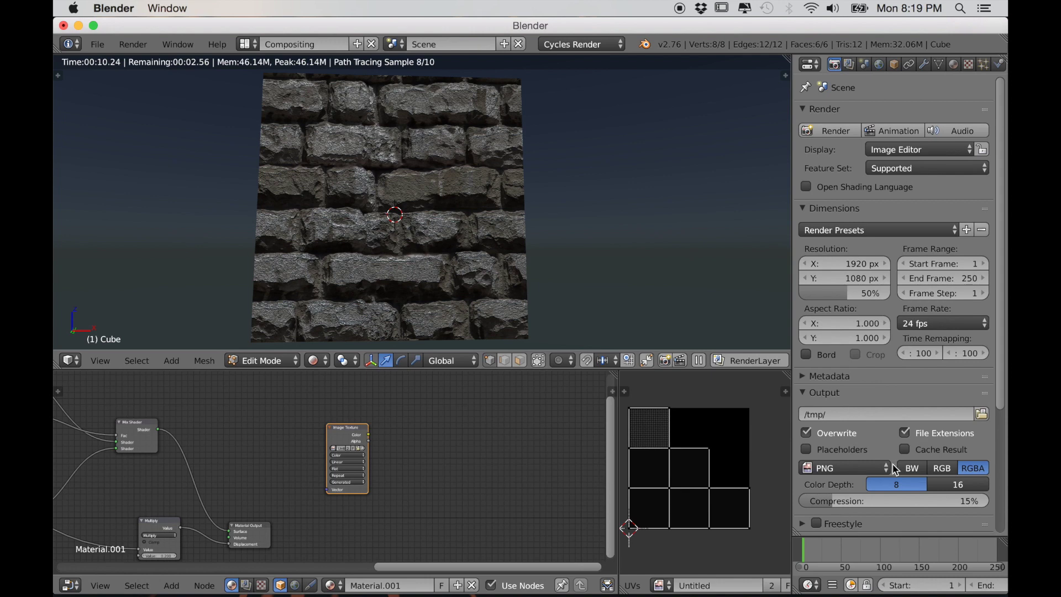
pyautogui.scroll(-4, 895, 468)
pyautogui.scroll(-4, 894, 469)
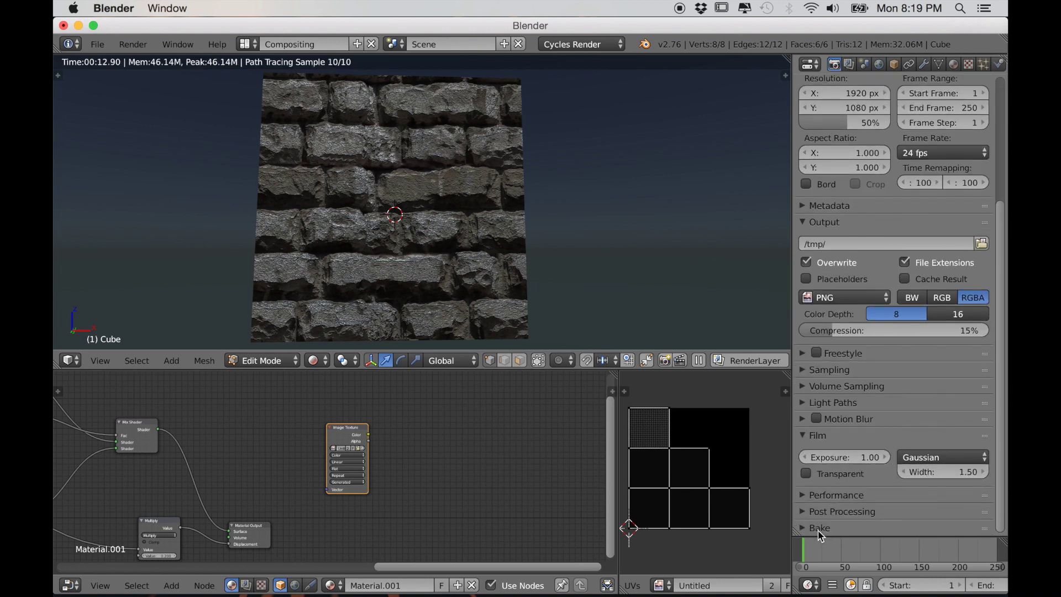
pyautogui.scroll(-4, 870, 515)
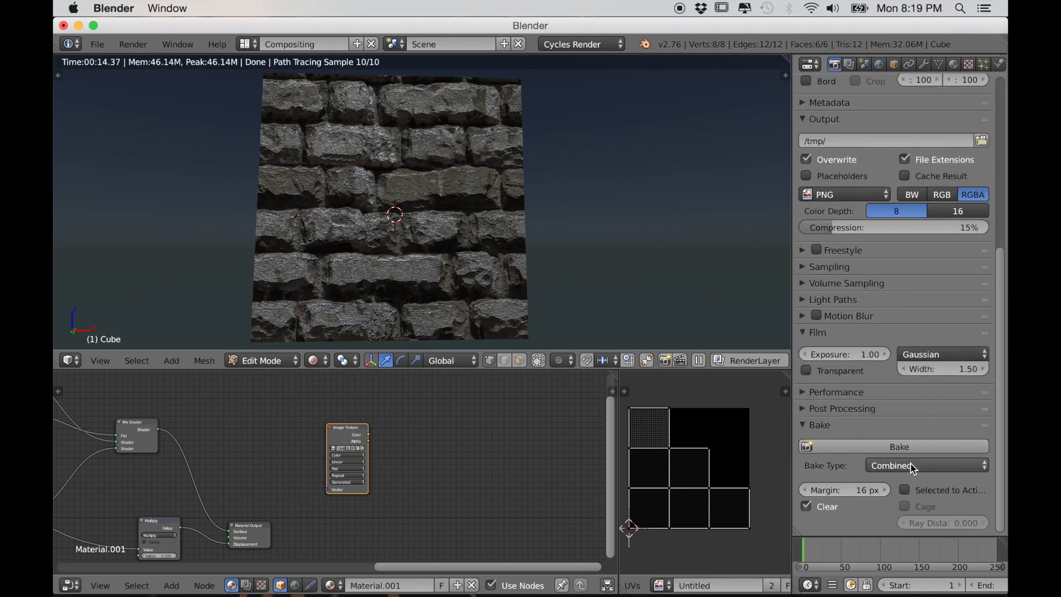
pyautogui.click(910, 449)
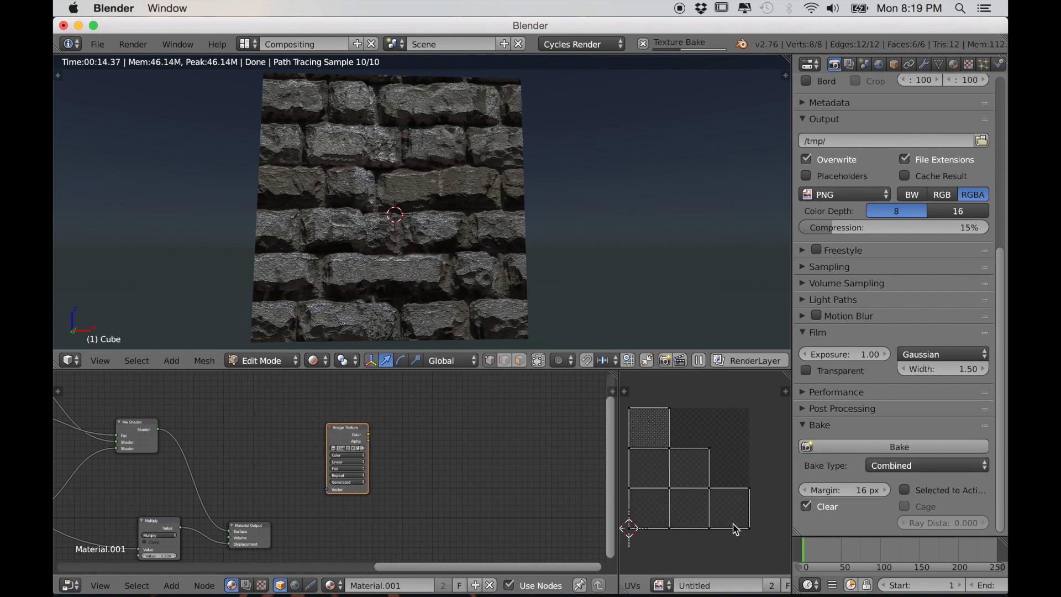
# Step: Examine the baked brick texture on each UV face and compare it with the rendered cube from several angles
pyautogui.scroll(5, 724, 533)
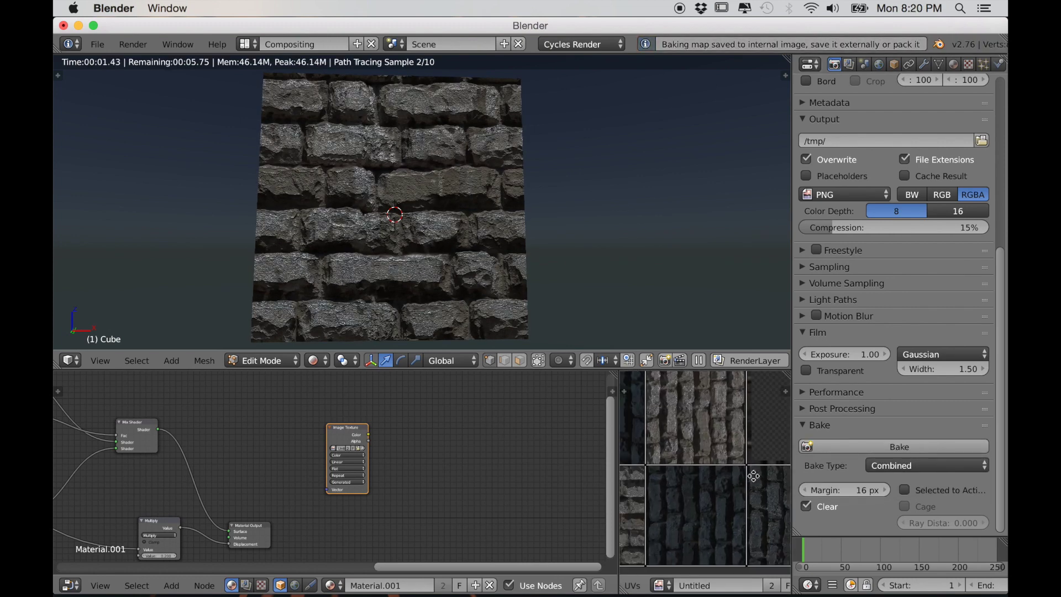
pyautogui.scroll(5, 724, 478)
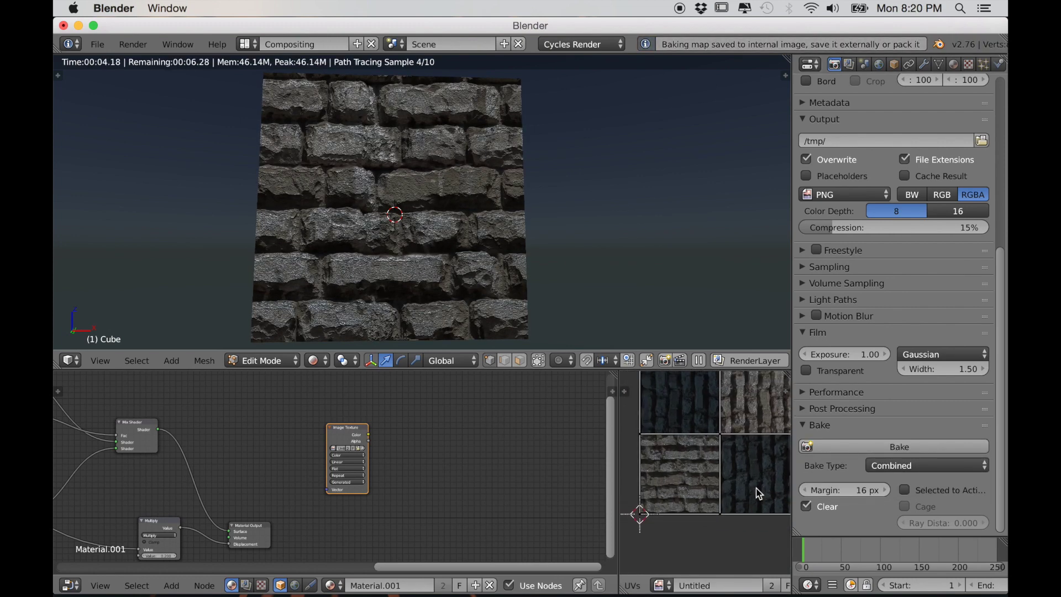
pyautogui.scroll(-6, 663, 486)
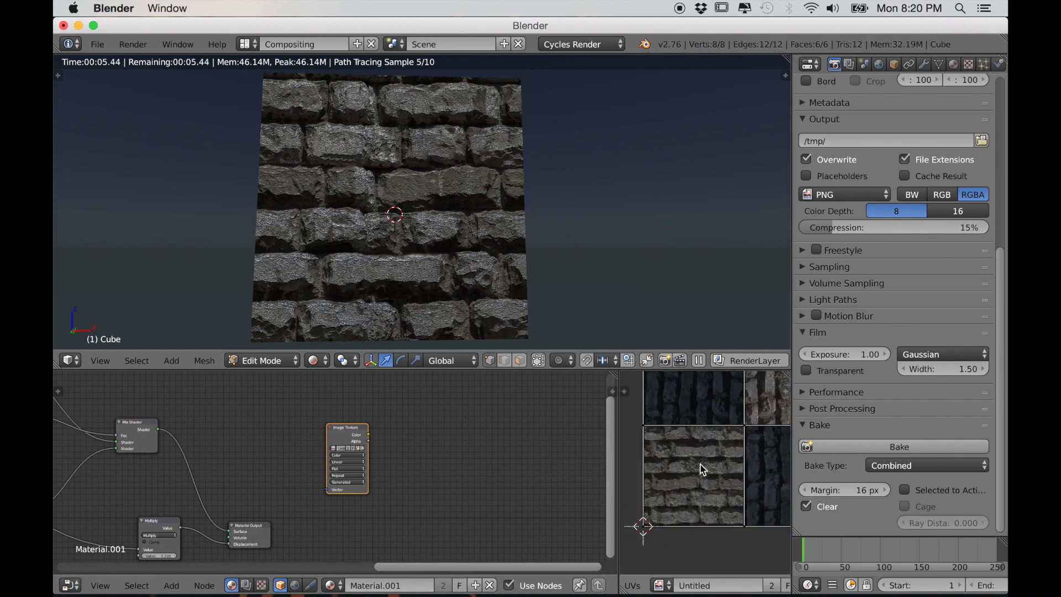
pyautogui.scroll(-3, 559, 298)
pyautogui.moveTo(558, 298); pyautogui.dragTo(594, 296, button='middle')
pyautogui.scroll(-3, 529, 267)
pyautogui.scroll(2, 703, 499)
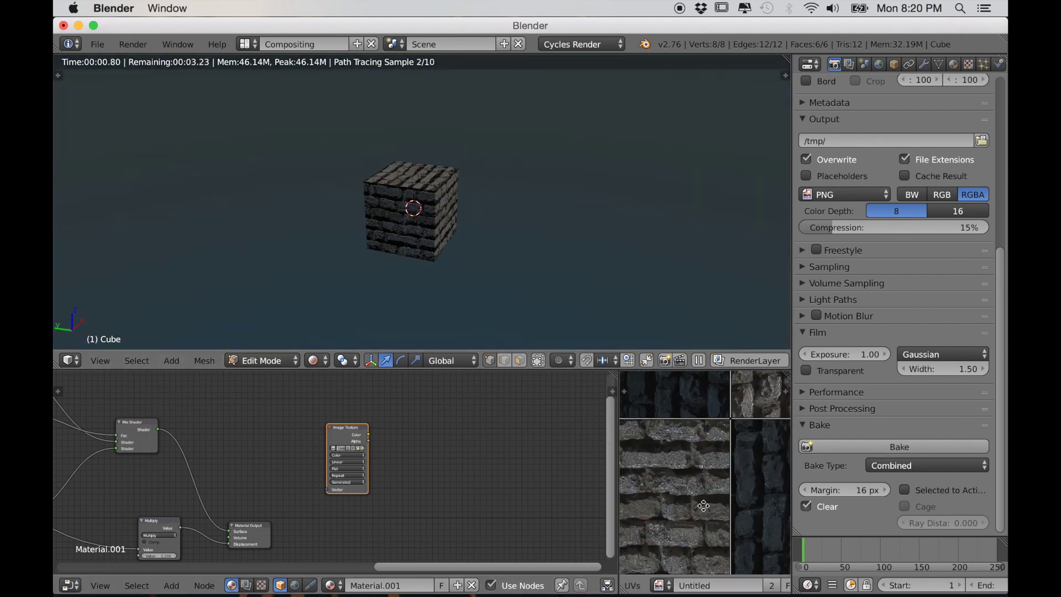
pyautogui.scroll(-5, 702, 529)
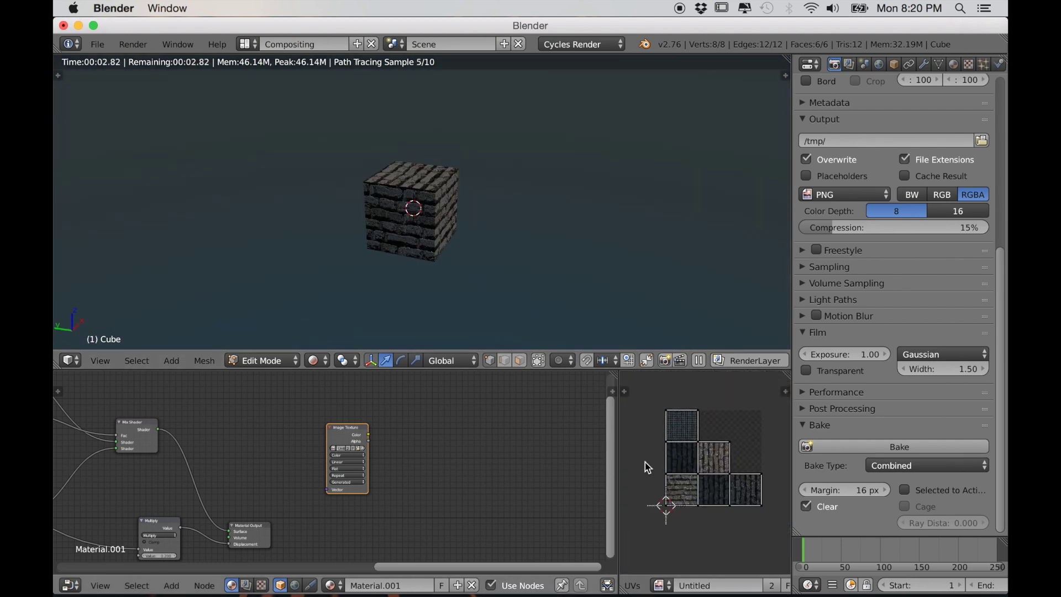
pyautogui.scroll(2, 697, 492)
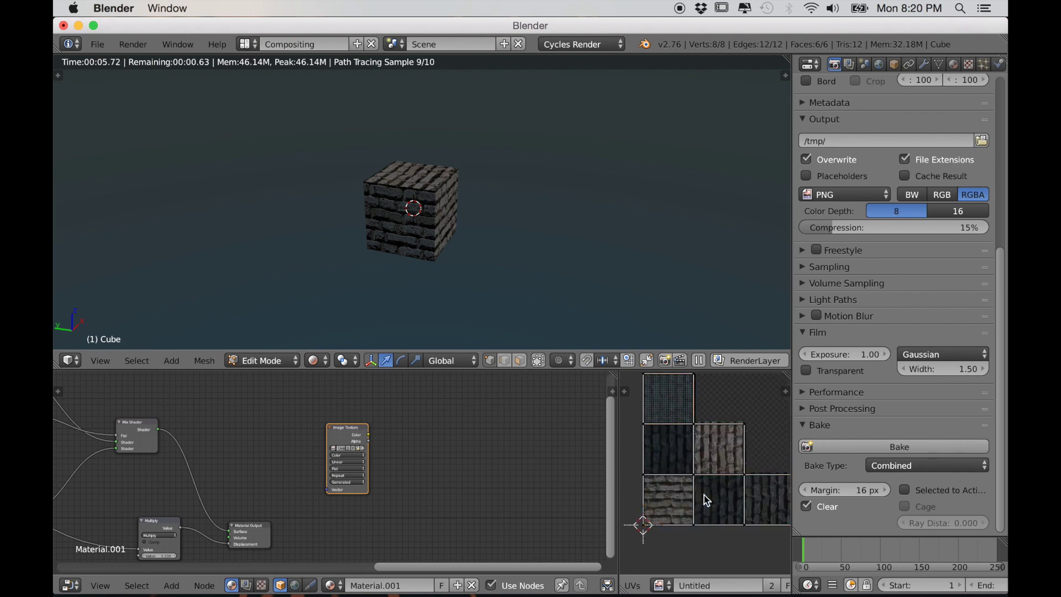
pyautogui.scroll(4, 493, 222)
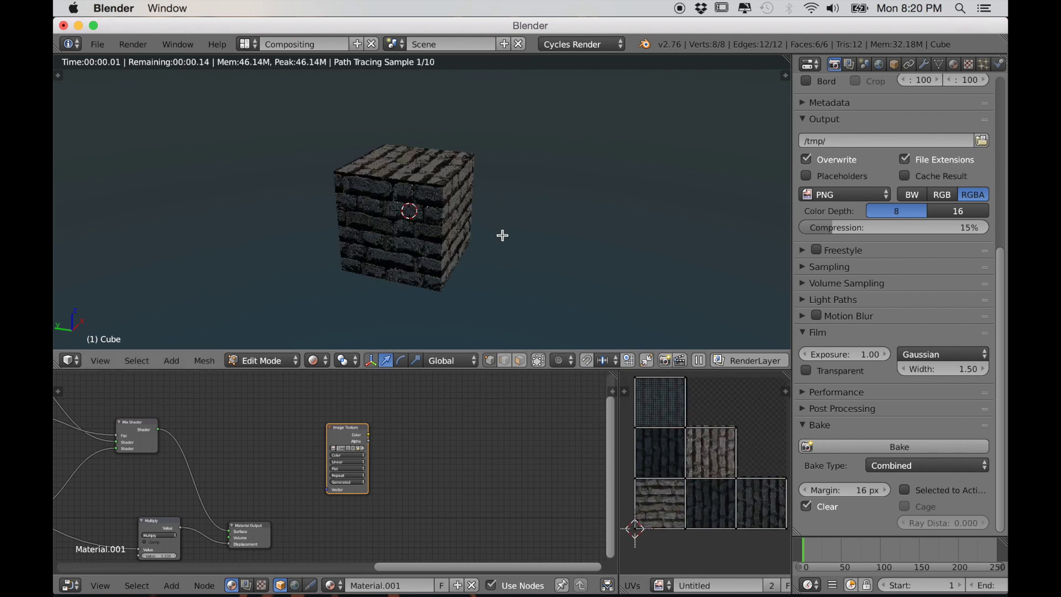
pyautogui.scroll(2, 489, 227)
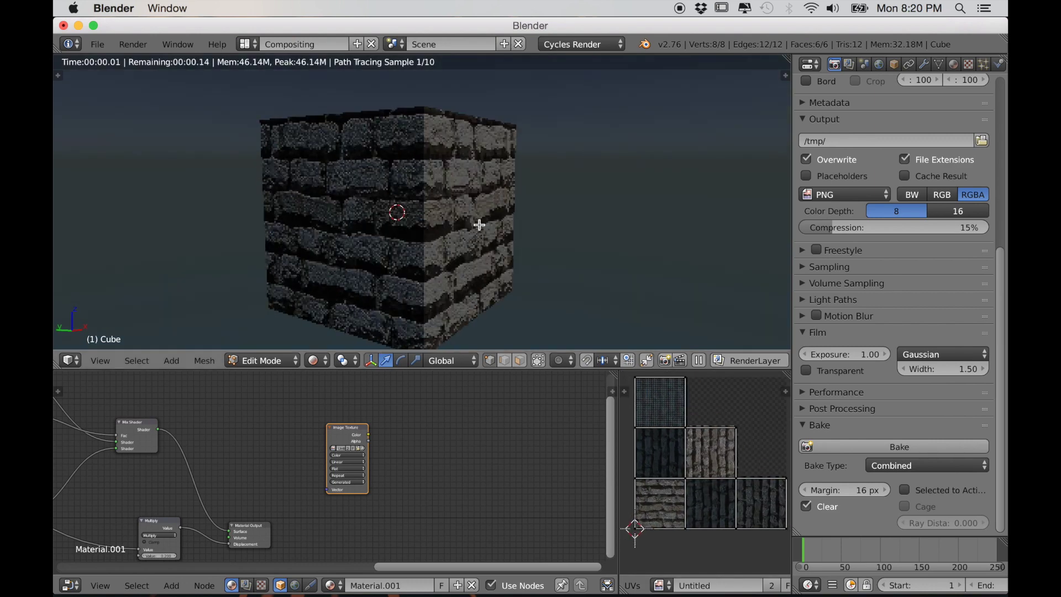
# Step: Bake the cube's brick material into the Untitled image with the Normal bake type
pyautogui.click(889, 468)
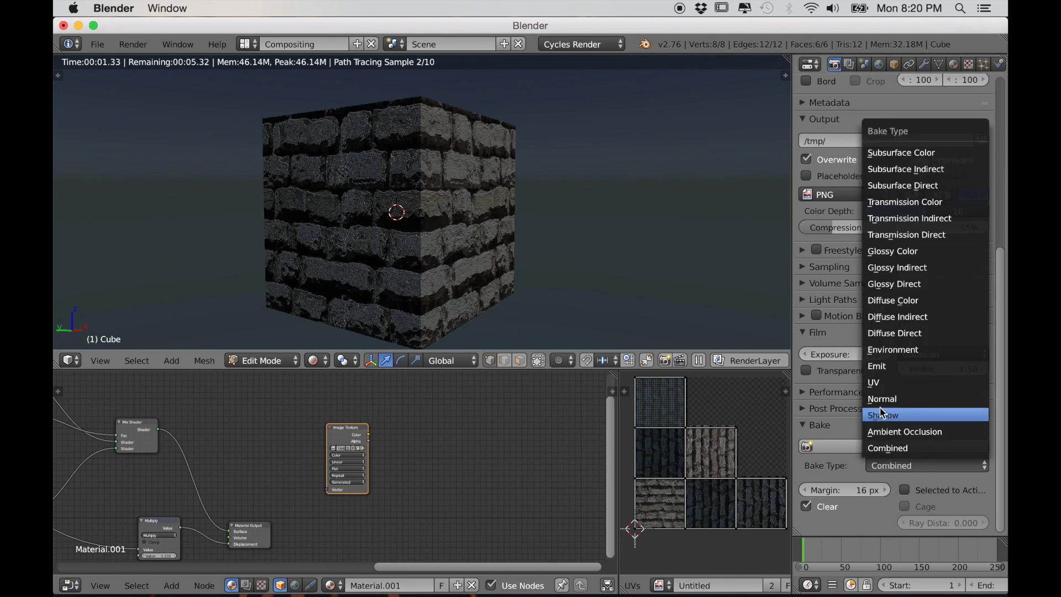
pyautogui.click(883, 398)
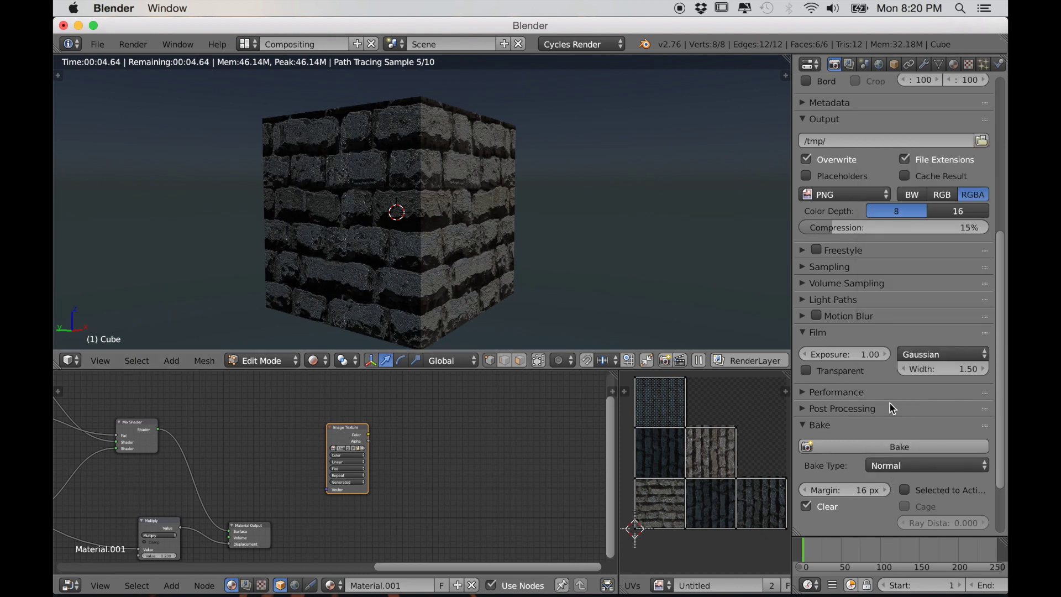
pyautogui.click(896, 449)
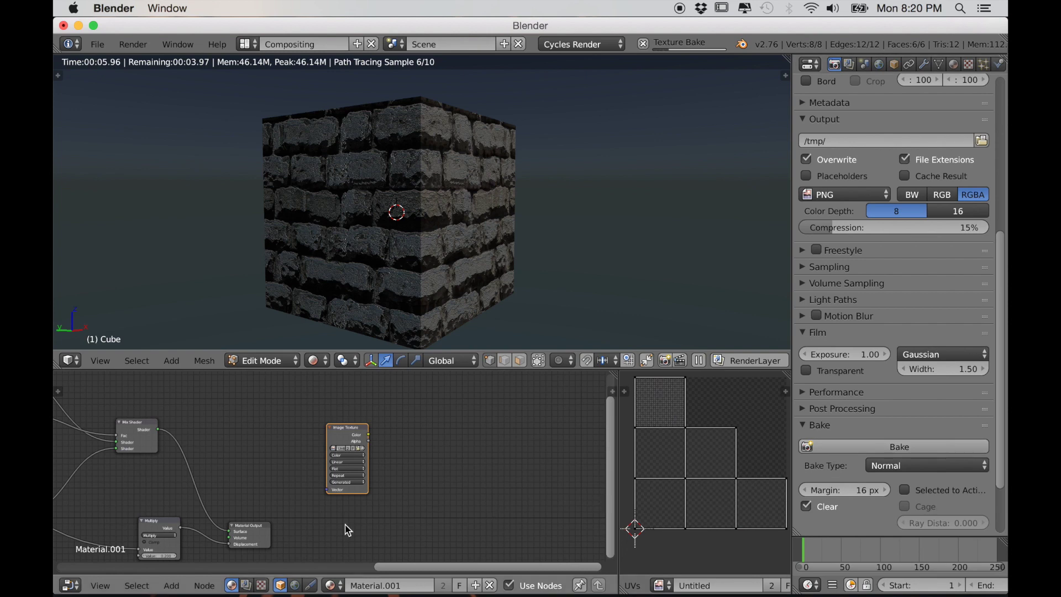
# Step: Examine the baked normal map closely on the different UV faces and look at the material's displacement nodes
pyautogui.scroll(2, 348, 530)
pyautogui.moveTo(360, 499); pyautogui.dragTo(433, 459, button='middle')
pyautogui.scroll(4, 389, 500)
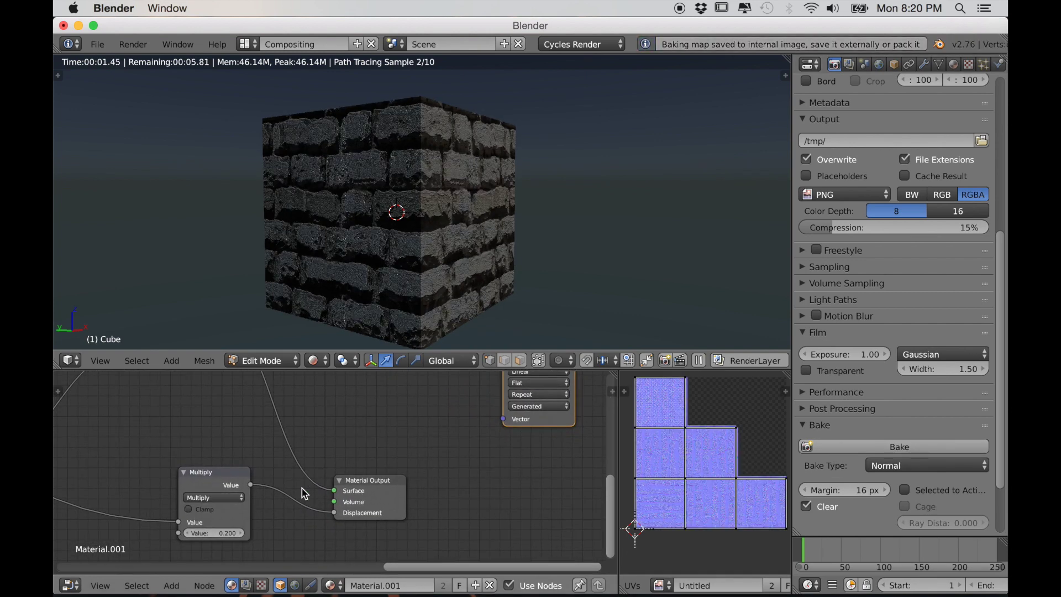
pyautogui.scroll(6, 658, 504)
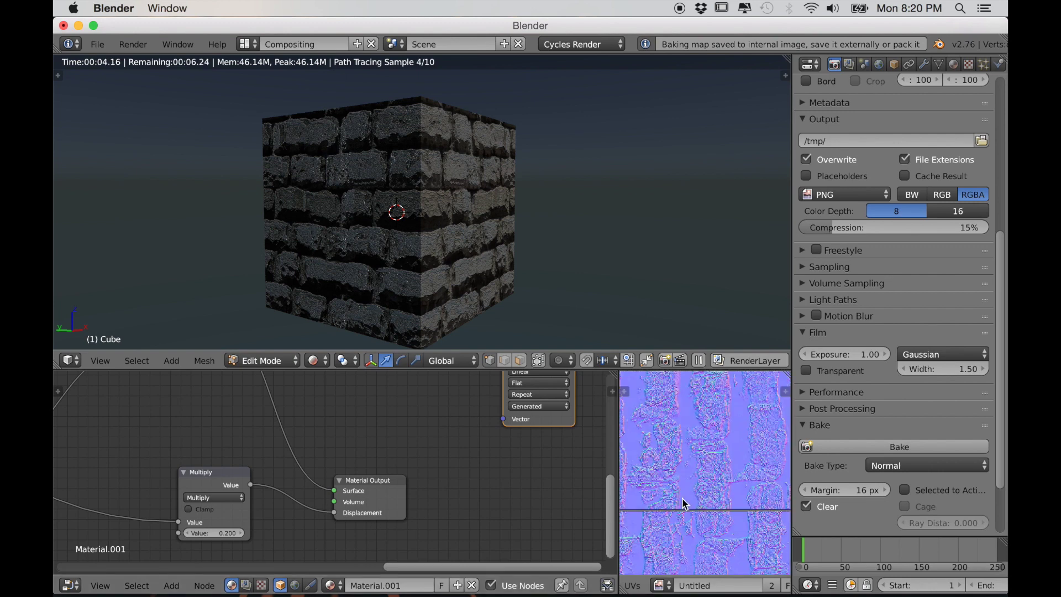
pyautogui.moveTo(694, 500); pyautogui.dragTo(783, 419, button='middle')
pyautogui.scroll(-2, 708, 510)
pyautogui.moveTo(693, 514); pyautogui.dragTo(652, 445, button='middle')
pyautogui.scroll(-2, 686, 523)
pyautogui.moveTo(688, 522); pyautogui.dragTo(696, 497, button='middle')
pyautogui.scroll(6, 706, 509)
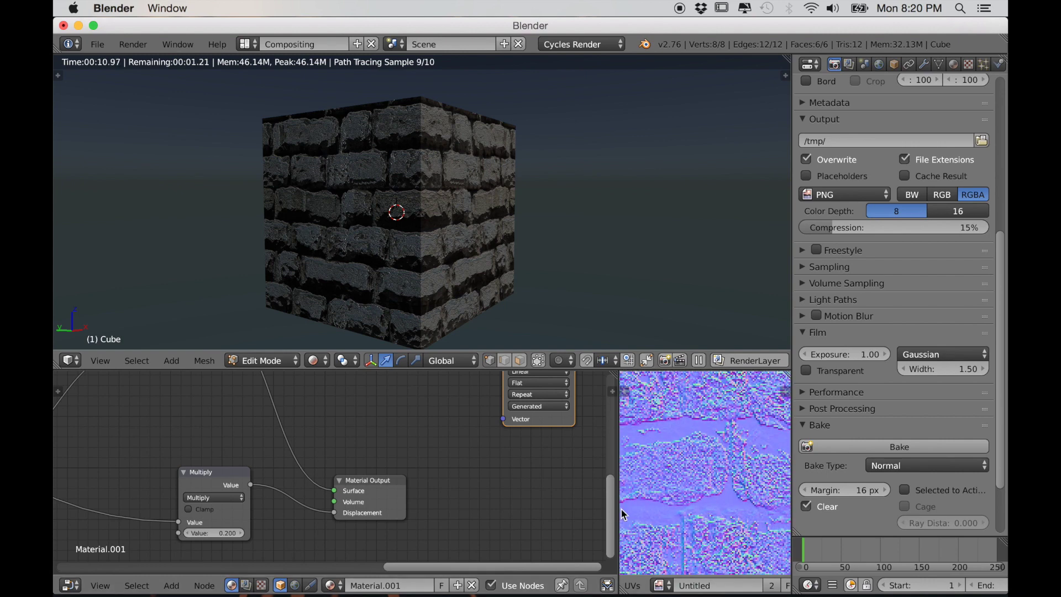
pyautogui.scroll(-6, 703, 504)
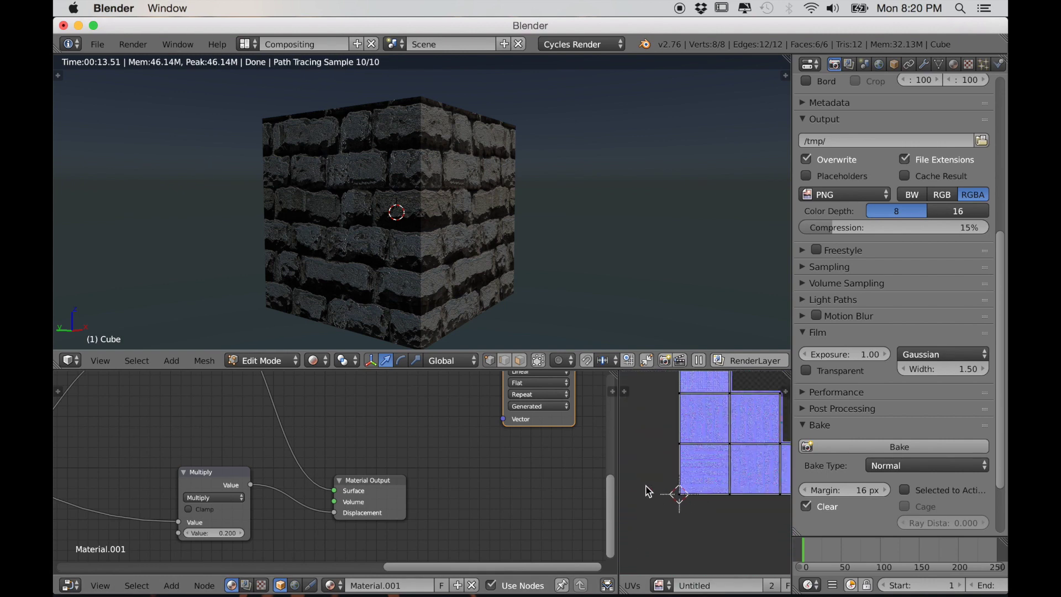
pyautogui.moveTo(707, 492); pyautogui.dragTo(707, 494, button='middle')
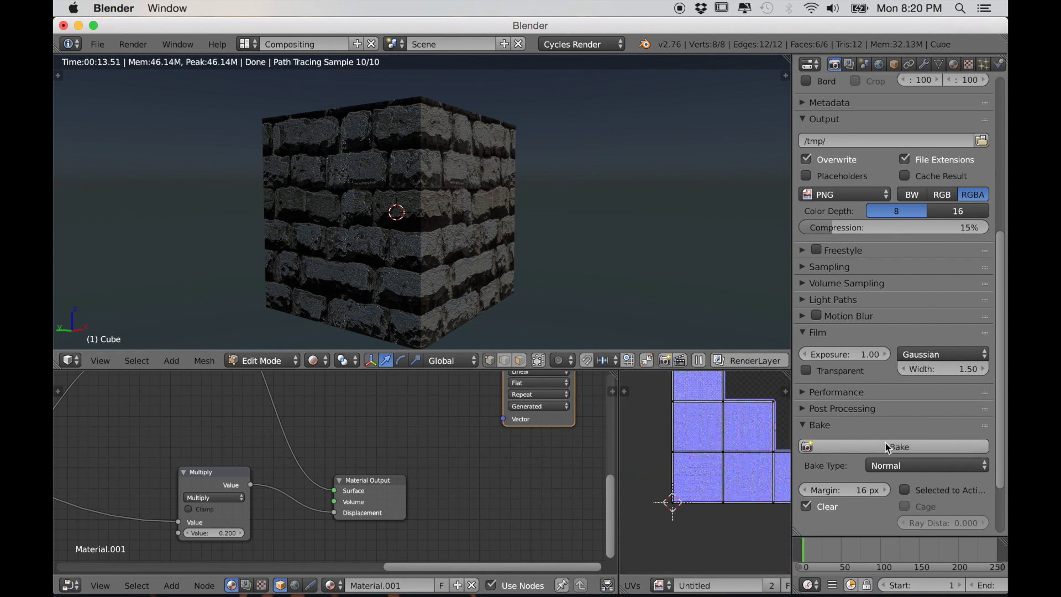
# Step: Preview the Bright/Contrast node's output on the cube and bake it into the Untitled image with the Combined bake type
pyautogui.click(906, 467)
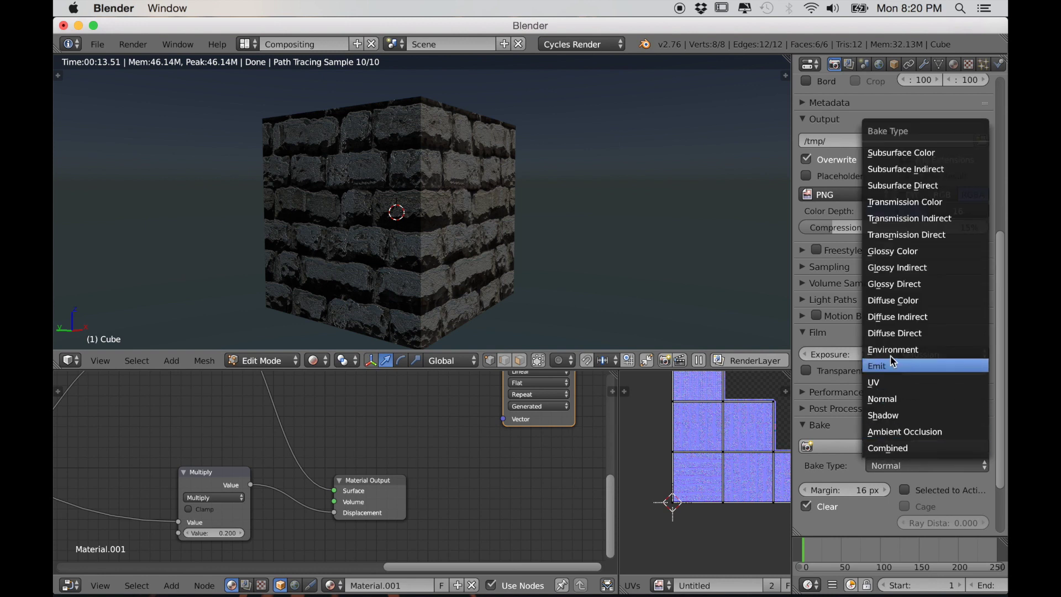
pyautogui.click(906, 448)
pyautogui.scroll(-5, 480, 480)
pyautogui.moveTo(408, 473); pyautogui.dragTo(466, 499, button='middle')
pyautogui.scroll(4, 432, 488)
pyautogui.moveTo(294, 447); pyautogui.dragTo(357, 479, button='middle')
pyautogui.scroll(3, 307, 462)
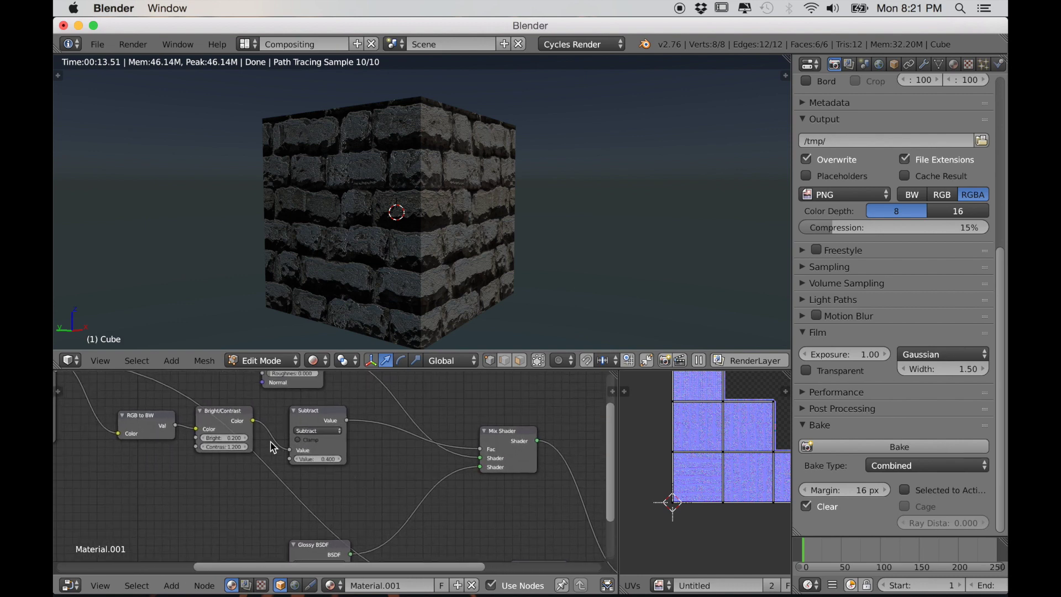
pyautogui.keyDown('ctrl'); pyautogui.keyDown('shift'); pyautogui.click(226, 428); pyautogui.keyUp('shift'); pyautogui.keyUp('ctrl')
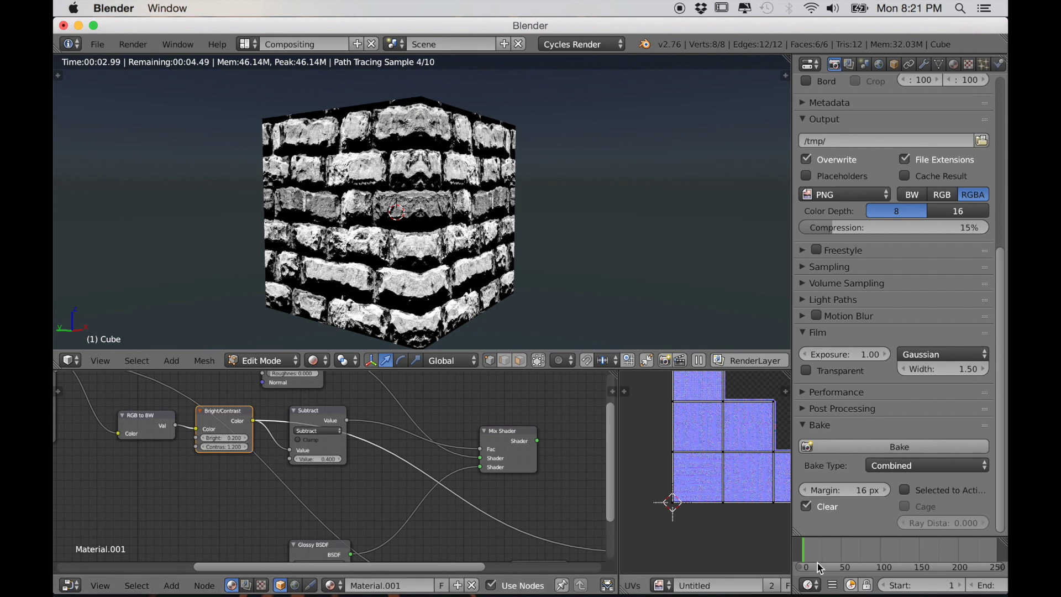
pyautogui.click(898, 446)
pyautogui.moveTo(725, 526); pyautogui.dragTo(697, 553, button='middle')
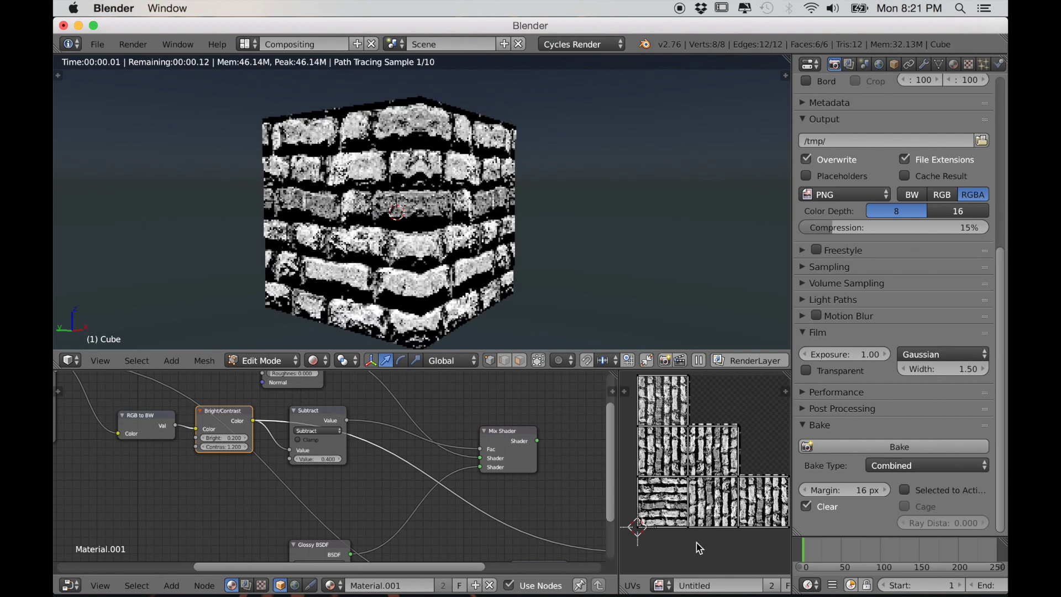
pyautogui.scroll(-5, 700, 545)
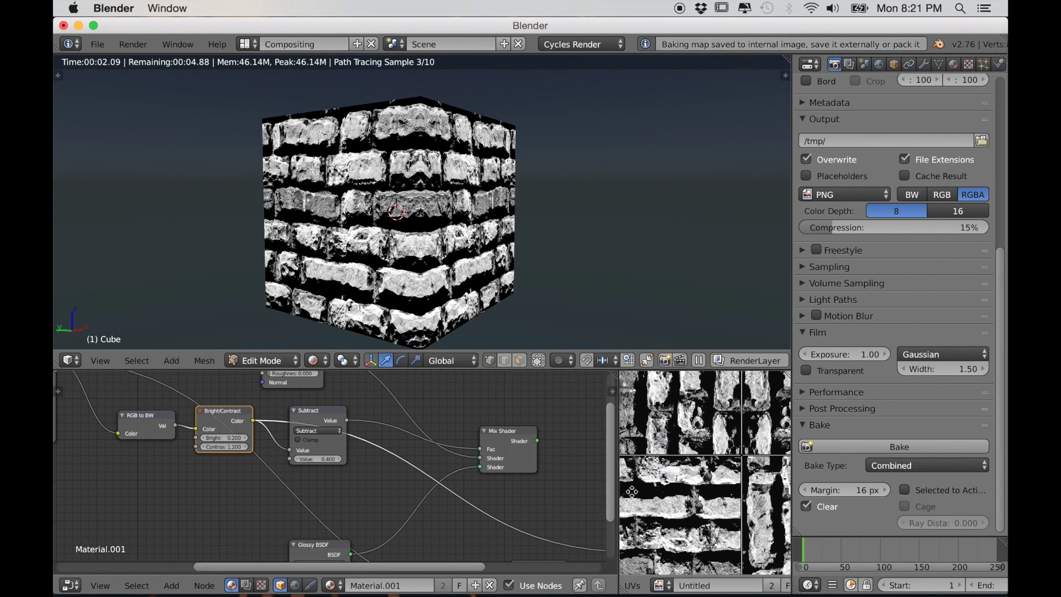
pyautogui.moveTo(674, 545); pyautogui.dragTo(653, 539, button='middle')
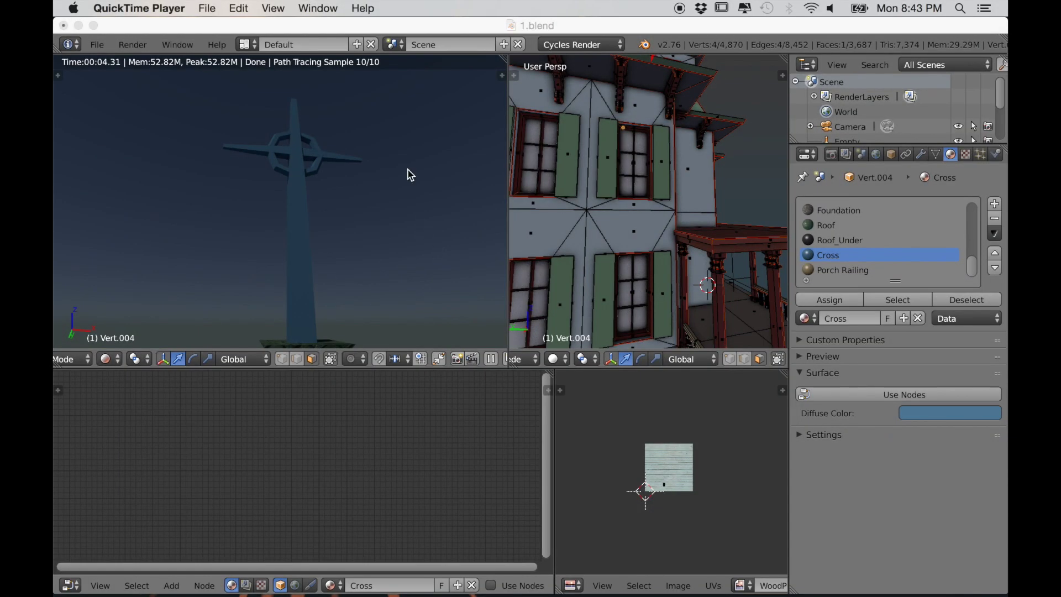
# Step: Enable nodes for the Cross material in 1.blend and feed its Diffuse color from an Image Texture with Mapping and Texture Coordinate nodes
pyautogui.click(452, 27)
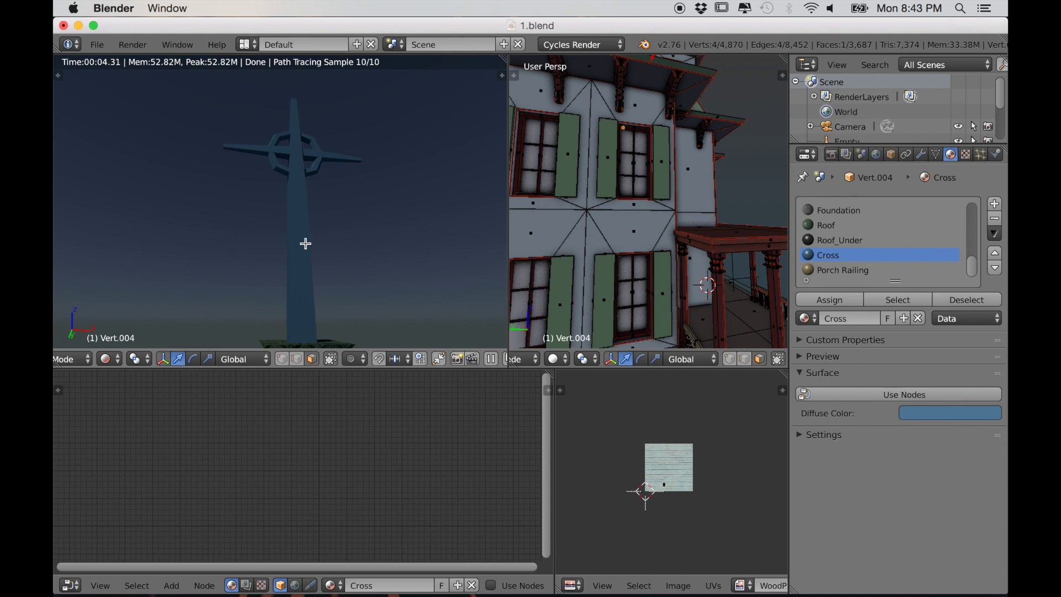
pyautogui.click(890, 392)
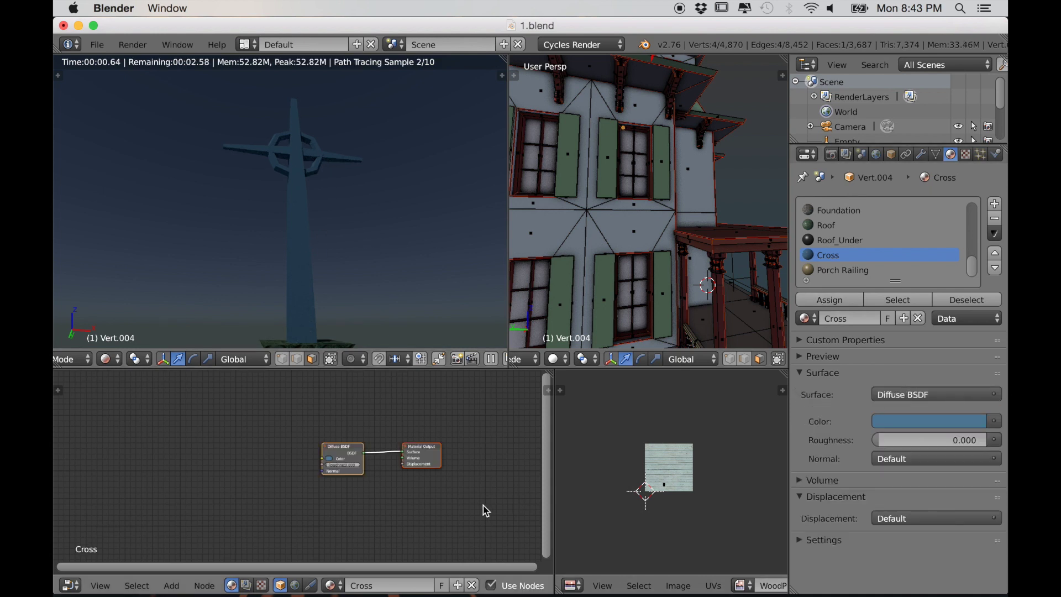
pyautogui.scroll(3, 432, 495)
pyautogui.moveTo(432, 495)
pyautogui.mouseDown(button='middle')
pyautogui.moveTo(369, 508)
pyautogui.moveTo(421, 487)
pyautogui.mouseUp(button='middle')
pyautogui.hotkey('ctrl', 't')
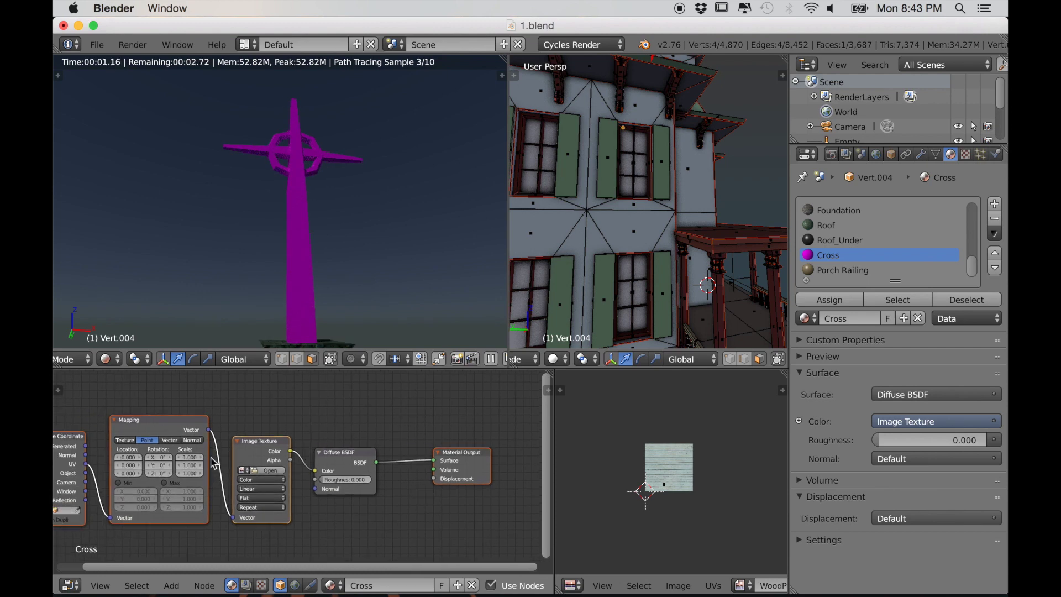
# Step: Load MetalBare0071_1_S.jpg from the BLENDER volume into the Cross material's Image Texture node
pyautogui.scroll(1, 216, 500)
pyautogui.moveTo(223, 496); pyautogui.dragTo(220, 500, button='middle')
pyautogui.scroll(3, 220, 500)
pyautogui.click(291, 453)
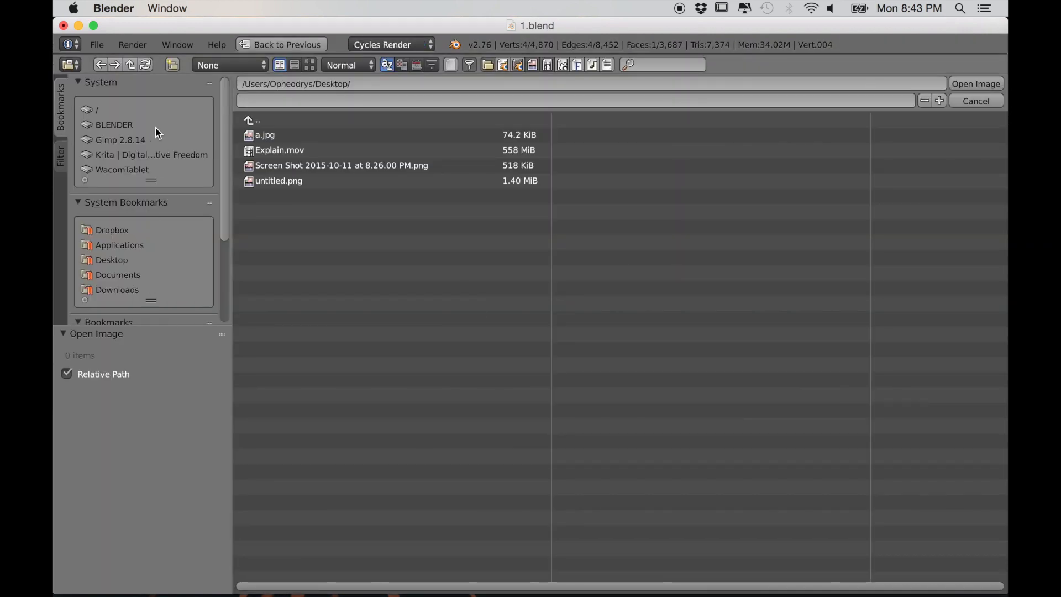
pyautogui.click(118, 124)
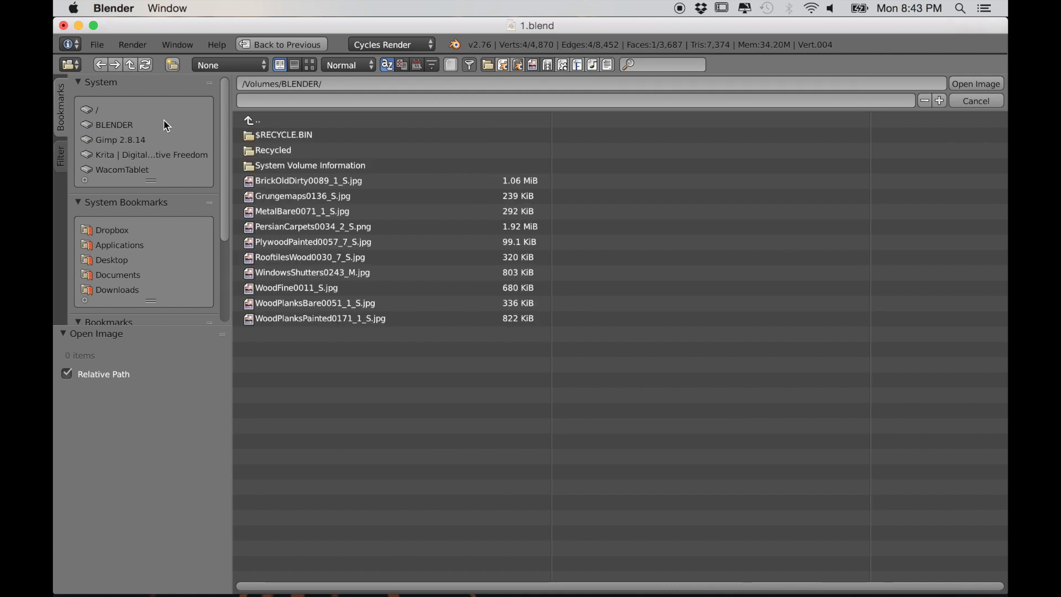
pyautogui.click(310, 65)
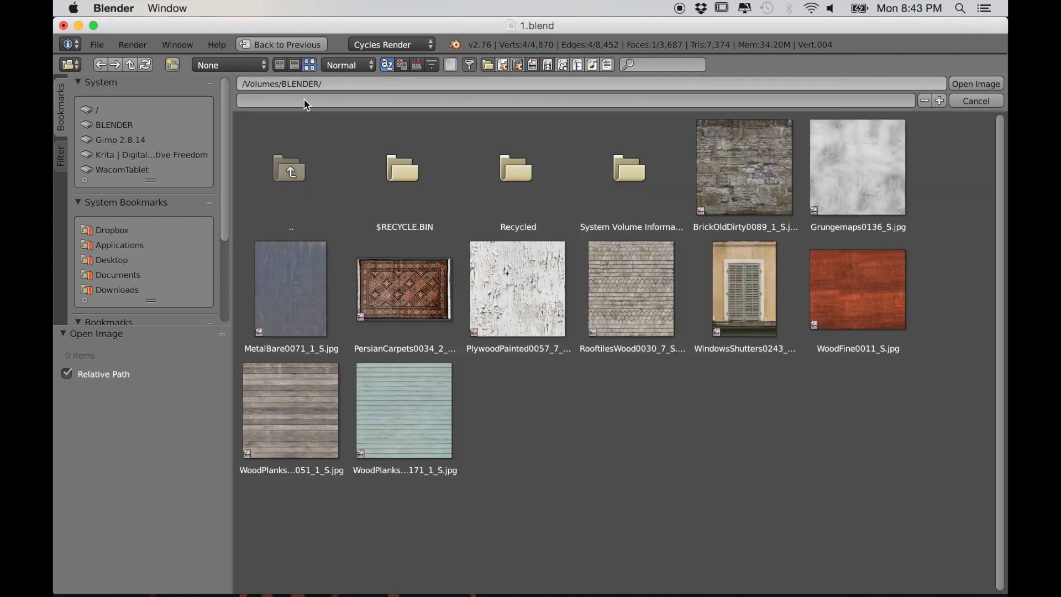
pyautogui.click(291, 298)
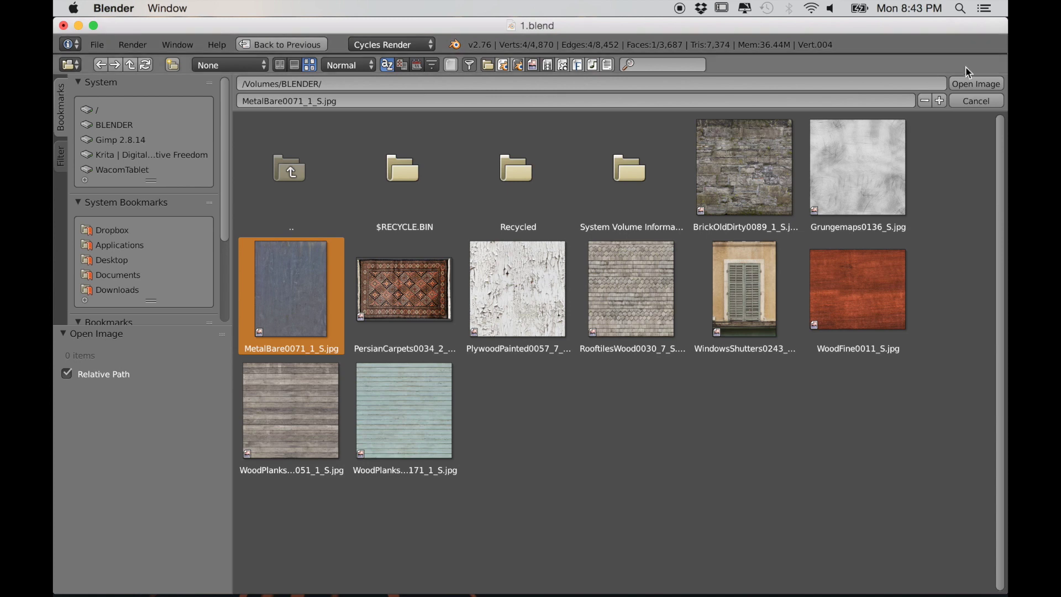
pyautogui.click(968, 84)
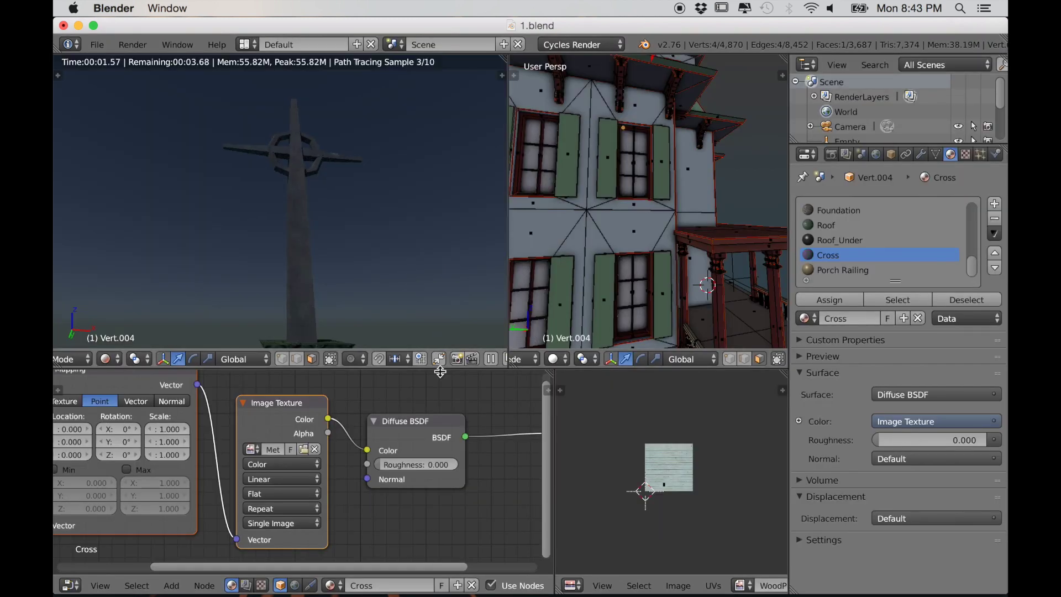
# Step: Select all faces assigned to the Cross material and unwrap them with the standard Unwrap method
pyautogui.scroll(-2, 439, 483)
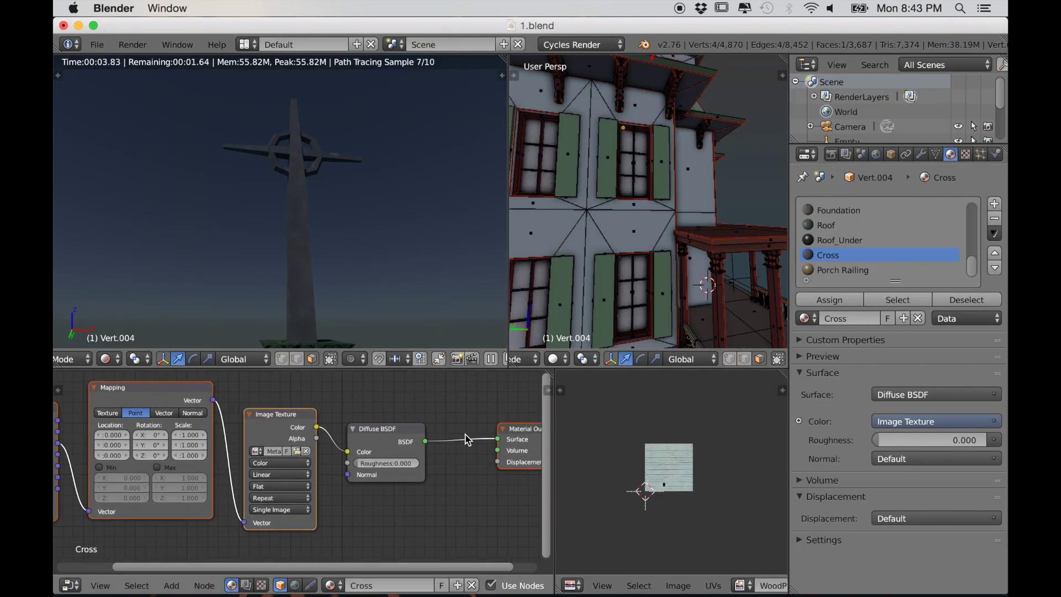
pyautogui.scroll(-10, 632, 195)
pyautogui.keyDown('shift'); pyautogui.moveTo(633, 195); pyautogui.dragTo(608, 257, button='middle'); pyautogui.keyUp('shift')
pyautogui.scroll(5, 635, 264)
pyautogui.press('KP_Decimal')
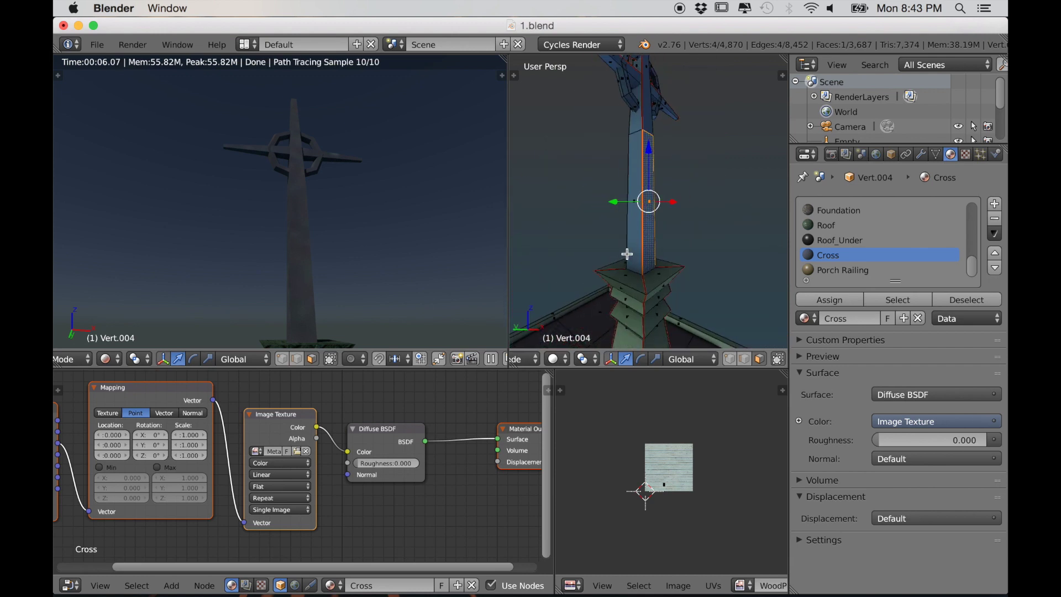
pyautogui.click(887, 300)
pyautogui.press('u')
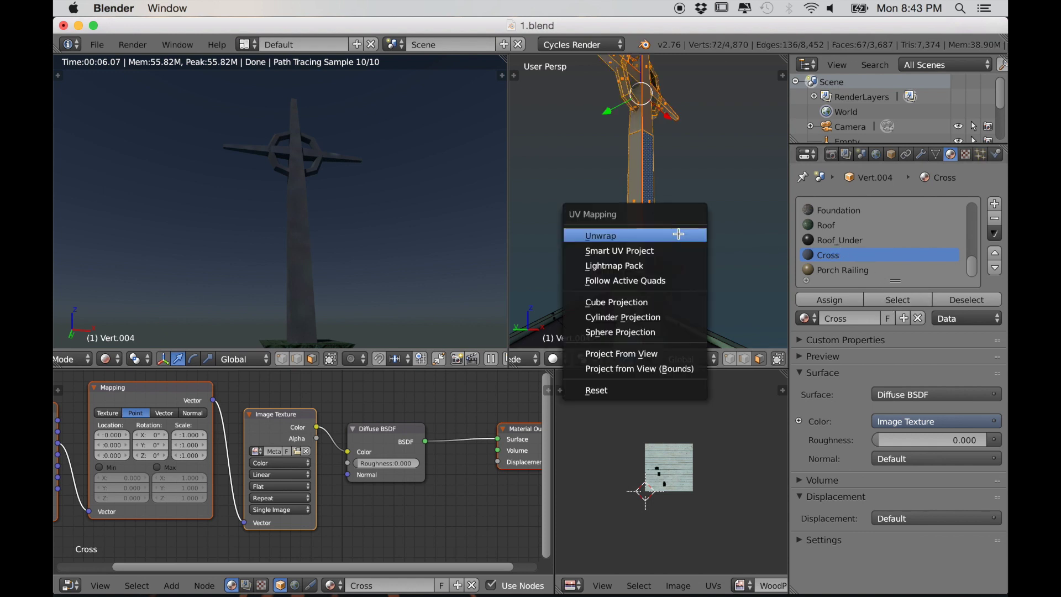
pyautogui.click(678, 234)
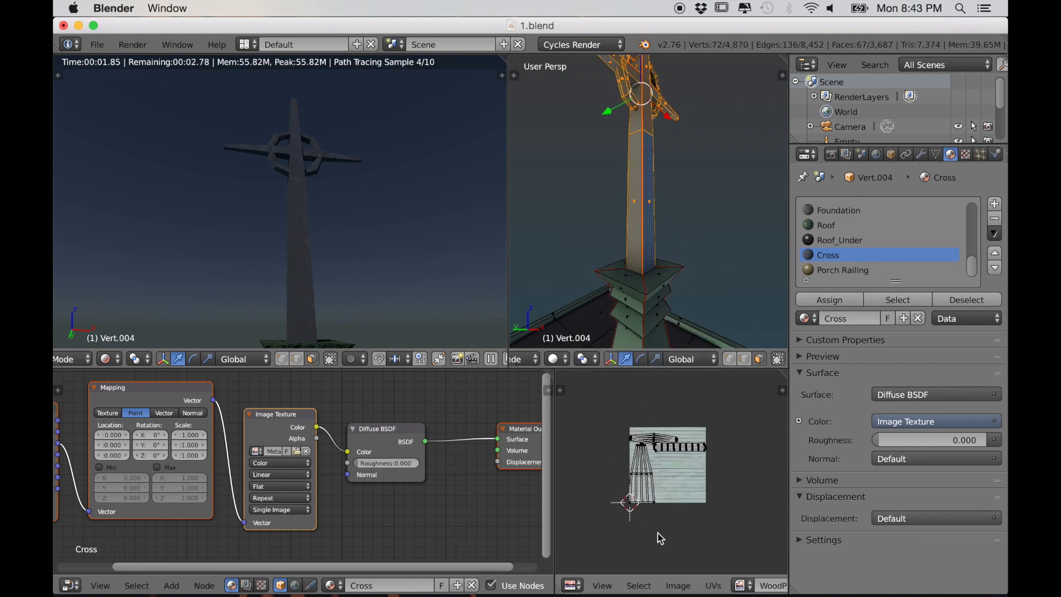
# Step: Show MetalBare0071_1_S.jpg behind the cross's unwrapped UVs in the image editor
pyautogui.scroll(4, 718, 544)
pyautogui.click(743, 585)
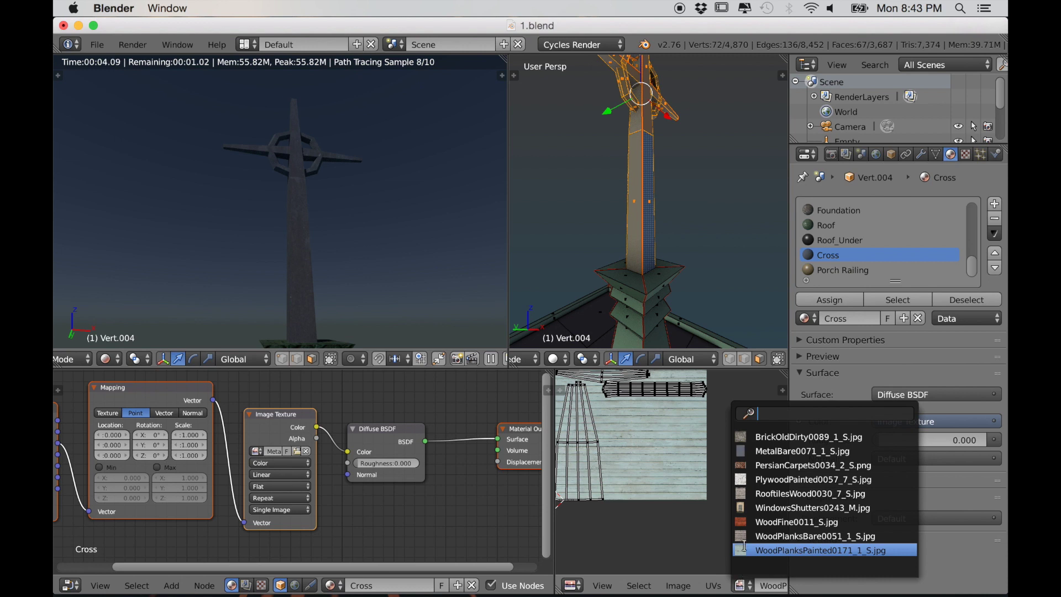
pyautogui.click(801, 455)
pyautogui.scroll(2, 648, 482)
pyautogui.moveTo(649, 482); pyautogui.dragTo(700, 553, button='middle')
pyautogui.scroll(-1, 700, 552)
pyautogui.scroll(2, 393, 292)
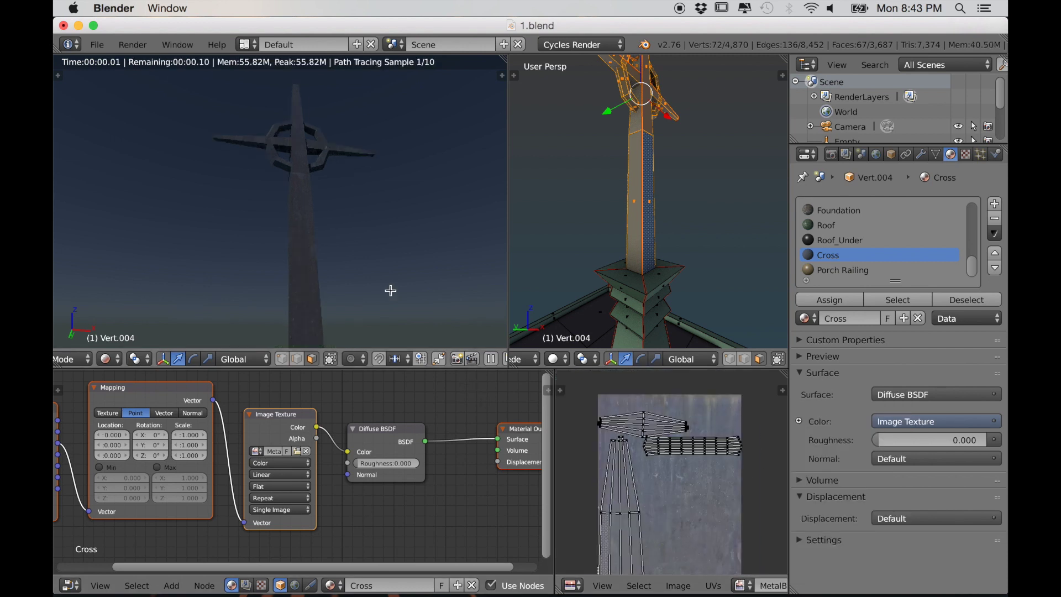
# Step: Space out the Diffuse BSDF and Material Output nodes and connect the Image Texture's color to the Material Output's Displacement
pyautogui.moveTo(391, 301); pyautogui.dragTo(428, 292, button='middle')
pyautogui.scroll(-5, 429, 478)
pyautogui.moveTo(415, 477); pyautogui.dragTo(334, 422, button='middle')
pyautogui.moveTo(386, 409); pyautogui.dragTo(483, 481)
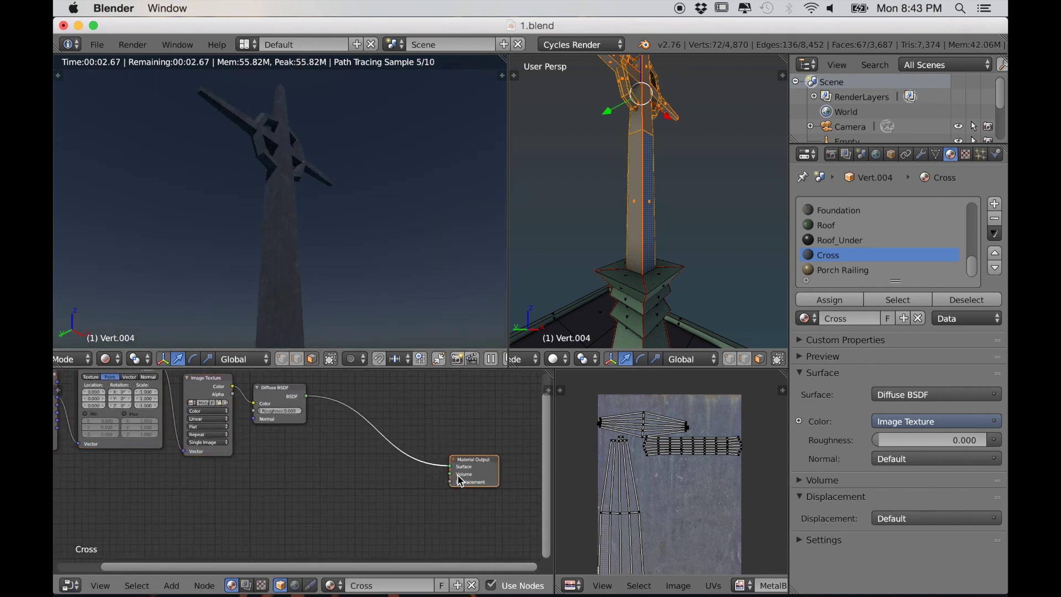
pyautogui.scroll(-4, 442, 467)
pyautogui.moveTo(295, 412); pyautogui.dragTo(358, 441)
pyautogui.moveTo(251, 408); pyautogui.dragTo(412, 476)
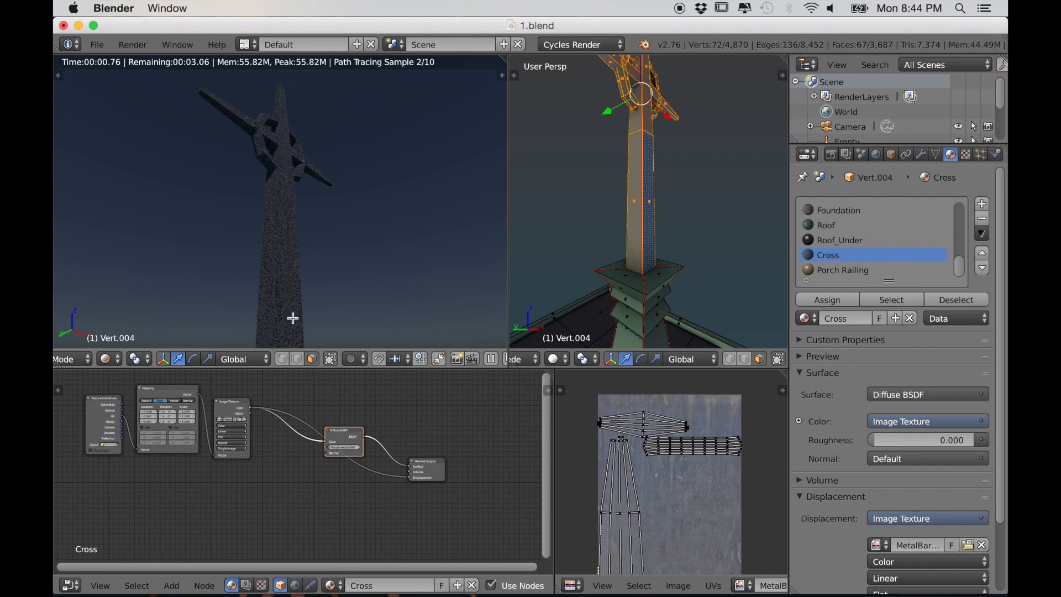
pyautogui.scroll(1, 293, 319)
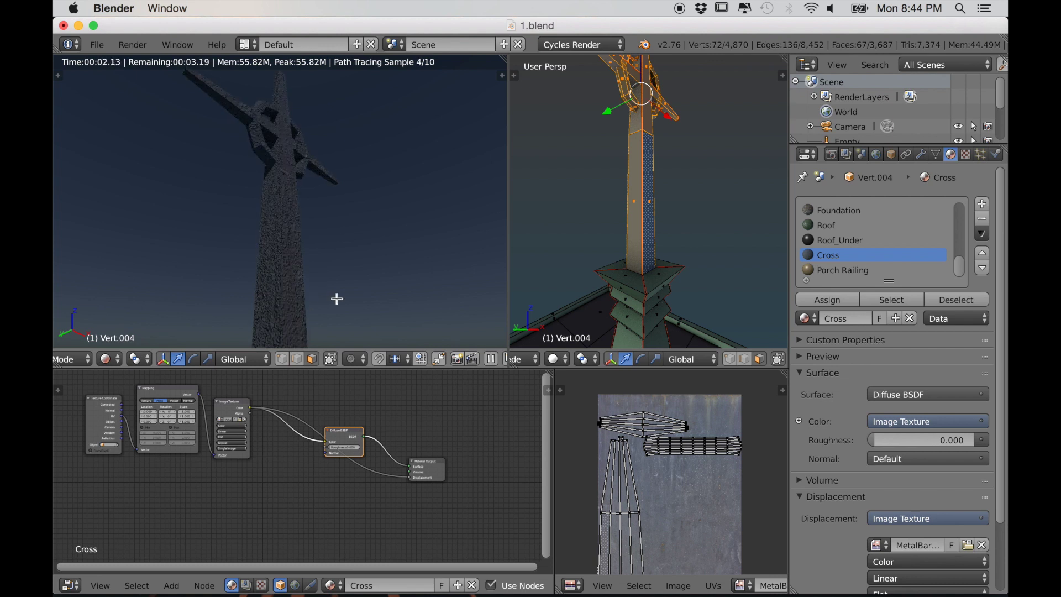
pyautogui.scroll(-1, 372, 298)
pyautogui.moveTo(401, 315); pyautogui.dragTo(381, 315, button='middle')
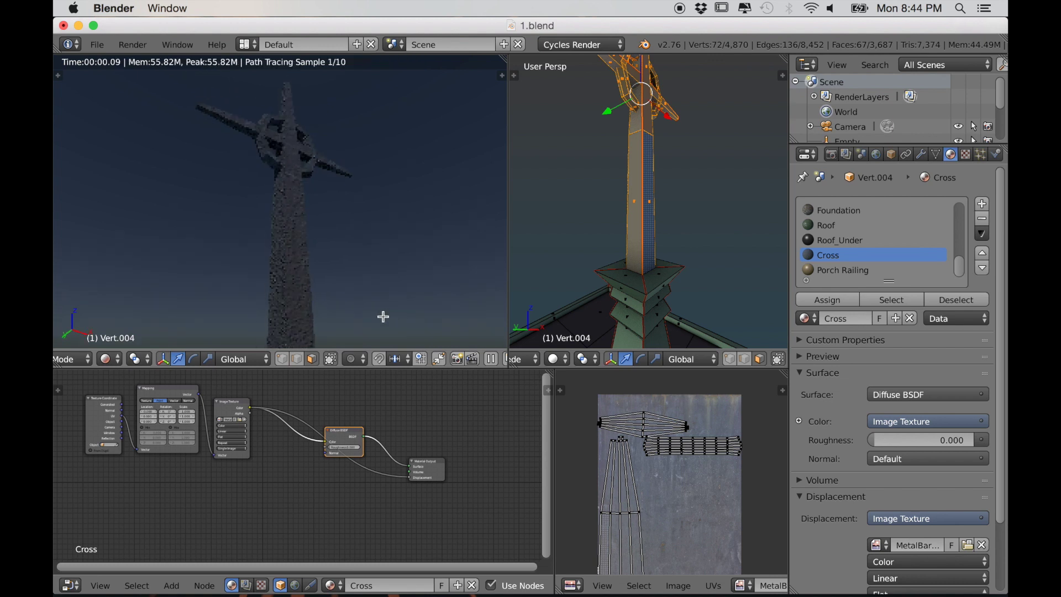
# Step: Move the Diffuse BSDF and Material Output nodes farther apart, leaving room along the displacement connection
pyautogui.scroll(-2, 433, 450)
pyautogui.moveTo(422, 474); pyautogui.dragTo(450, 471)
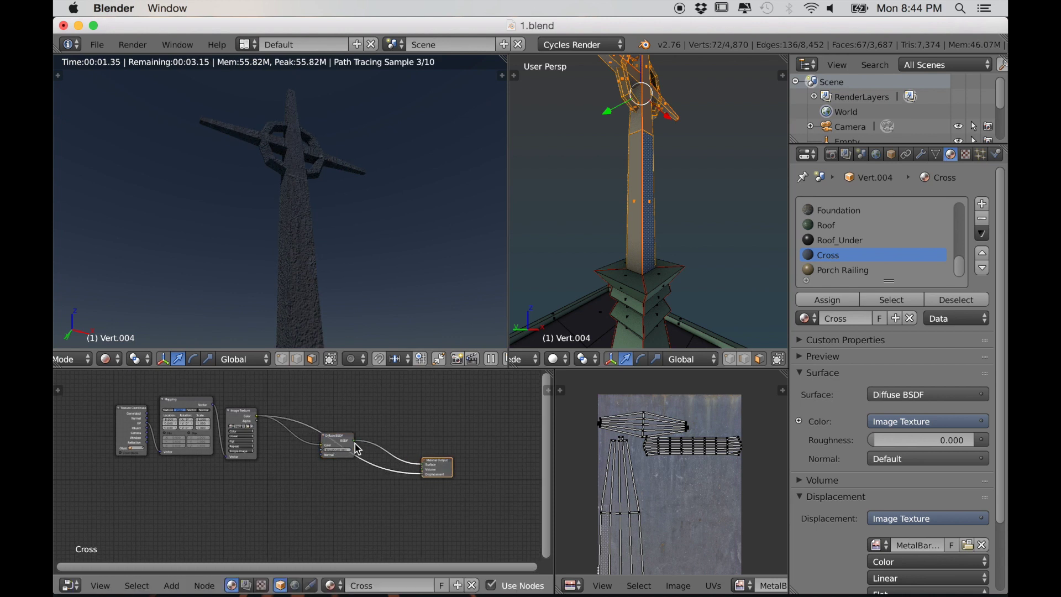
pyautogui.moveTo(349, 438); pyautogui.dragTo(407, 404)
pyautogui.moveTo(448, 472); pyautogui.dragTo(494, 485)
pyautogui.scroll(3, 413, 502)
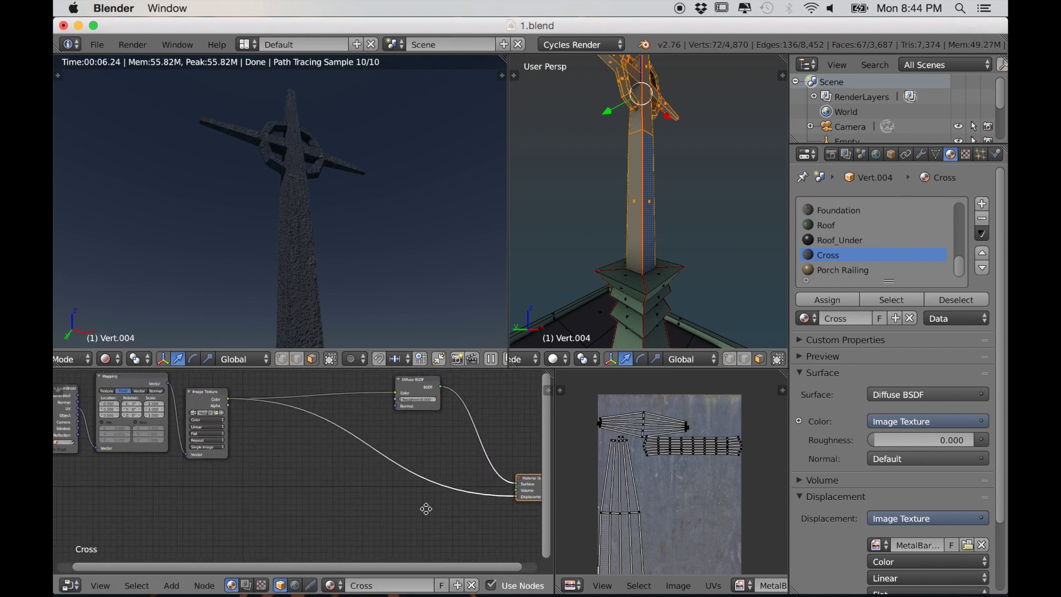
# Step: Add a Glossy BSDF below the Diffuse BSDF, blend both through a Mix Shader and move the Material Output farther away
pyautogui.moveTo(552, 442); pyautogui.dragTo(695, 456)
pyautogui.hotkey('shift', 'a')
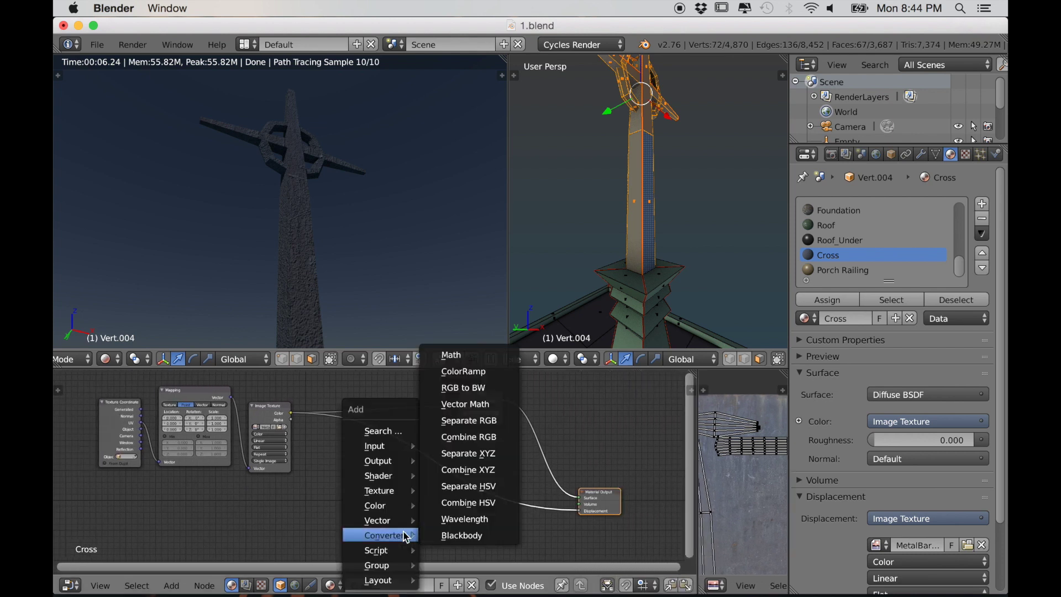
pyautogui.moveTo(380, 478)
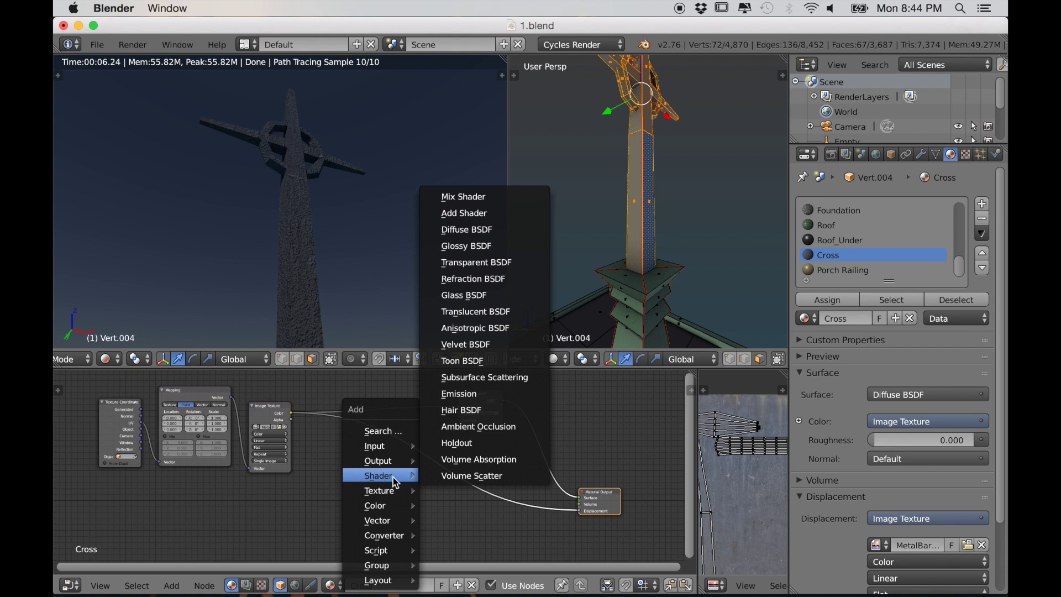
pyautogui.click(473, 246)
pyautogui.click(463, 512)
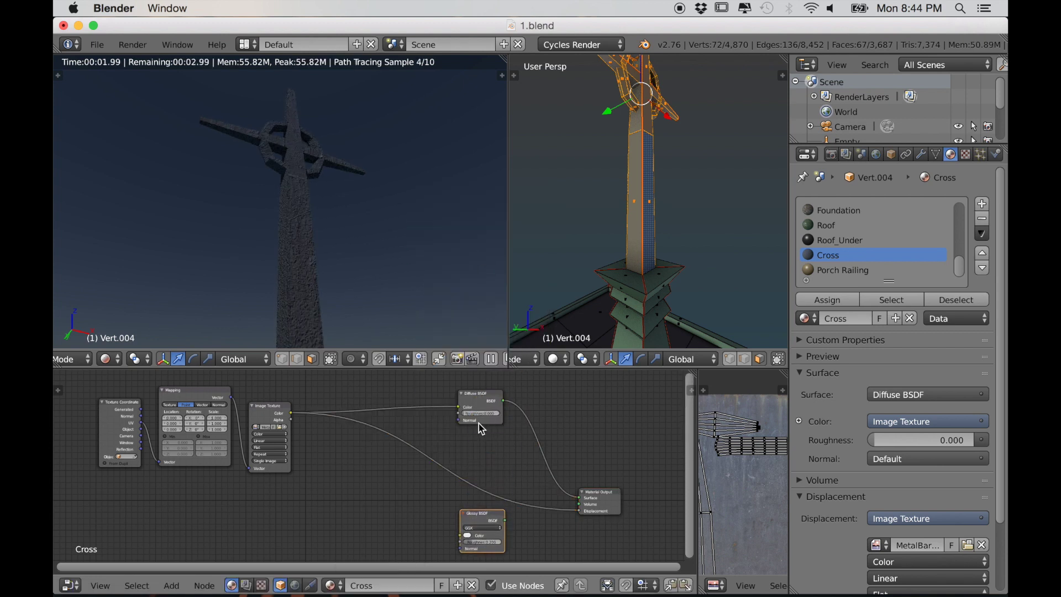
pyautogui.keyDown('ctrl'); pyautogui.keyDown('shift'); pyautogui.moveTo(478, 423); pyautogui.dragTo(482, 514, button='right'); pyautogui.keyUp('shift'); pyautogui.keyUp('ctrl')
pyautogui.moveTo(612, 507); pyautogui.dragTo(677, 526)
# Step: Insert a Math node into the displacement link between the Image Texture and the Material Output
pyautogui.scroll(-2, 596, 520)
pyautogui.moveTo(596, 519); pyautogui.dragTo(474, 505, button='middle')
pyautogui.scroll(4, 497, 501)
pyautogui.scroll(2, 491, 494)
pyautogui.scroll(1, 474, 505)
pyautogui.hotkey('shift', 'a')
pyautogui.moveTo(476, 507)
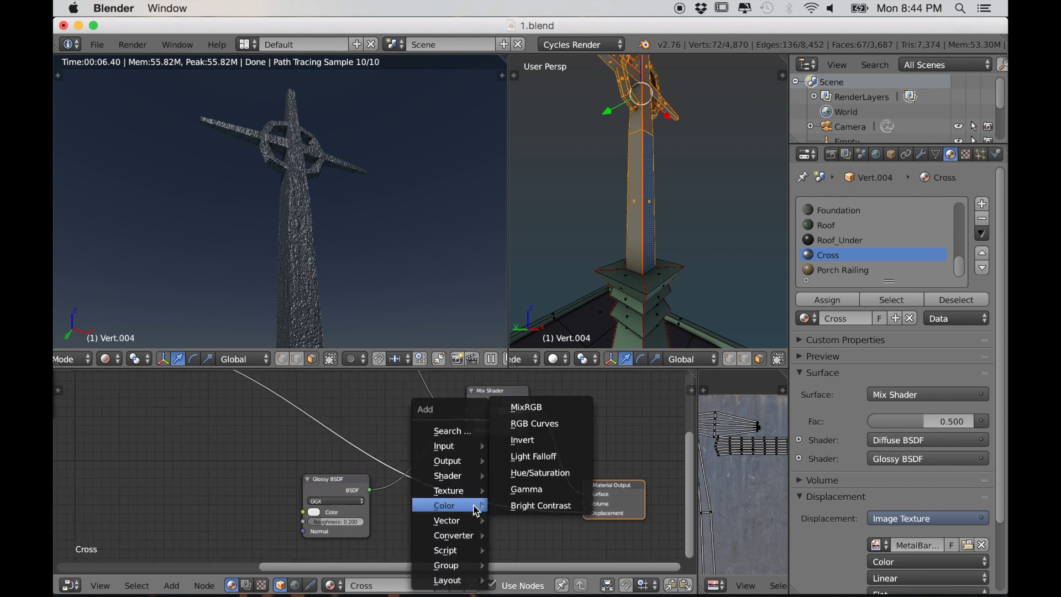
pyautogui.moveTo(467, 538)
pyautogui.click(533, 355)
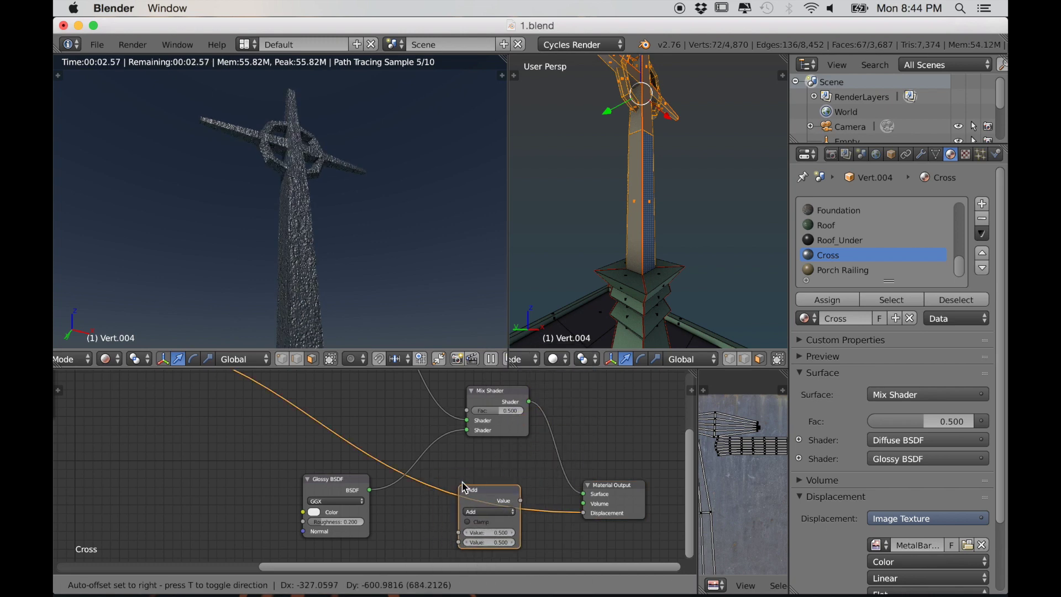
pyautogui.click(474, 483)
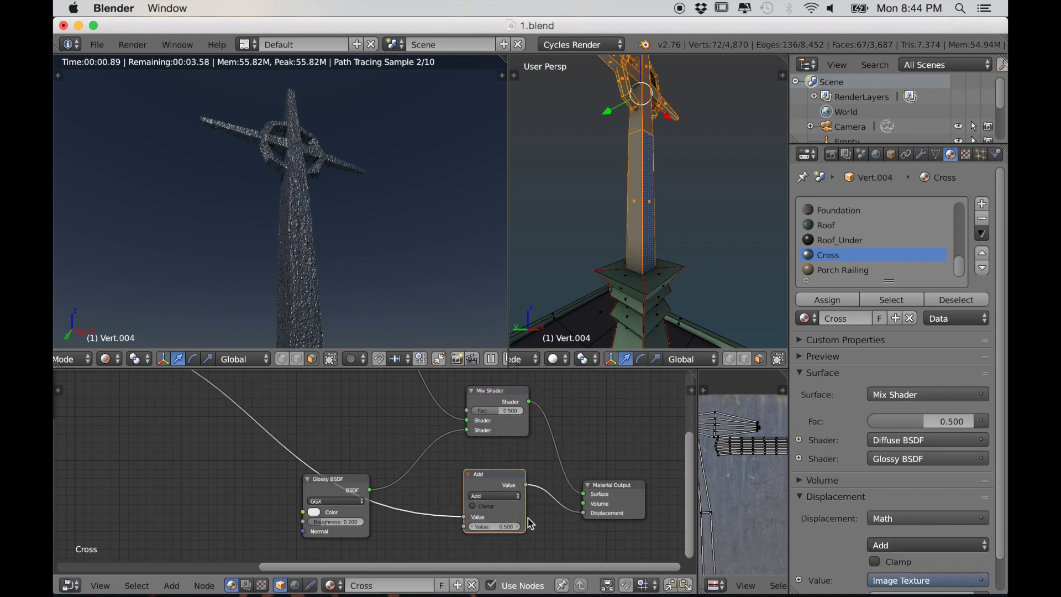
# Step: Set the displacement Math node's operation to Multiply with a value of 0.300
pyautogui.scroll(3, 531, 523)
pyautogui.click(478, 466)
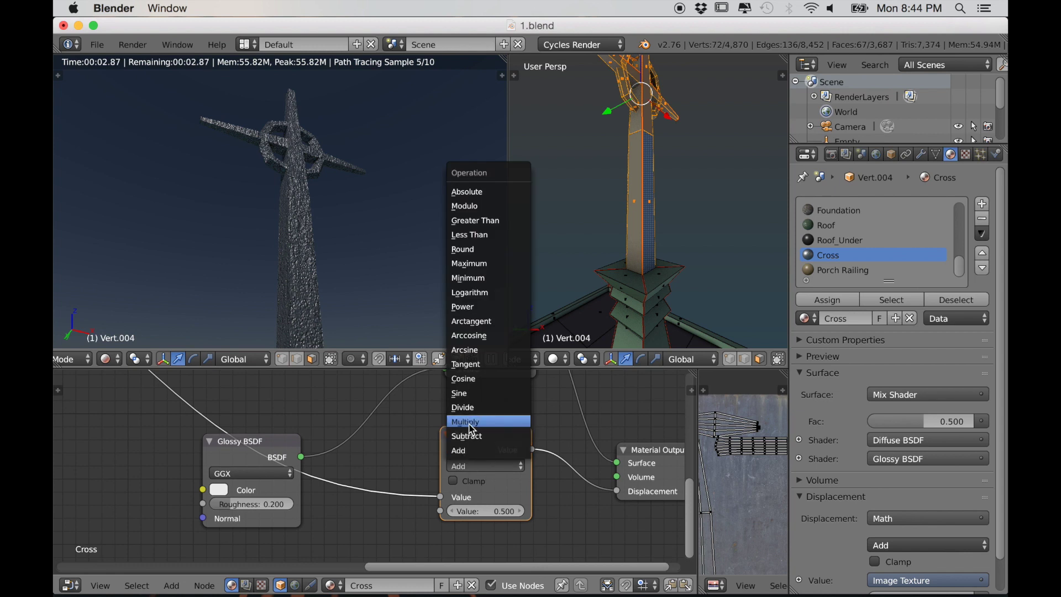
pyautogui.click(471, 426)
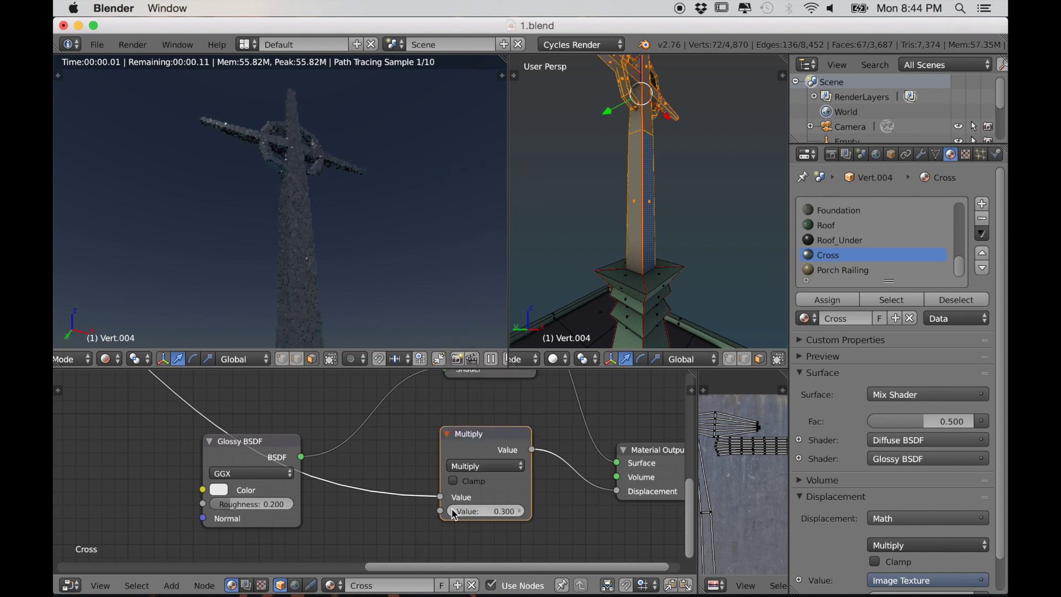
# Step: Connect the Image Texture's Color output to the Mix Shader's Fac input
pyautogui.scroll(-4, 427, 502)
pyautogui.scroll(-2, 395, 486)
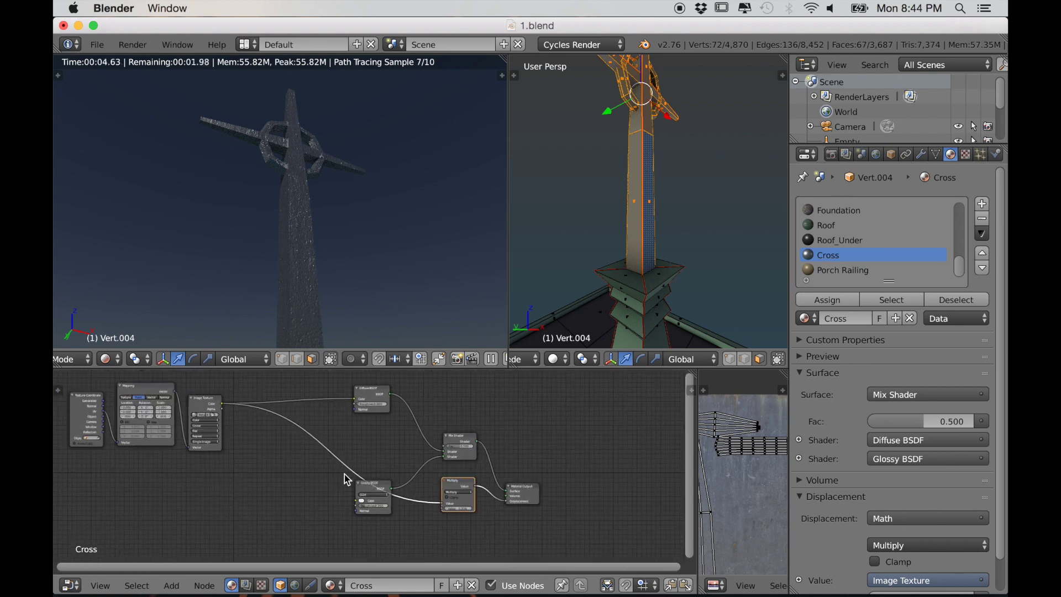
pyautogui.moveTo(302, 452); pyautogui.dragTo(361, 429, button='middle')
pyautogui.scroll(2, 338, 468)
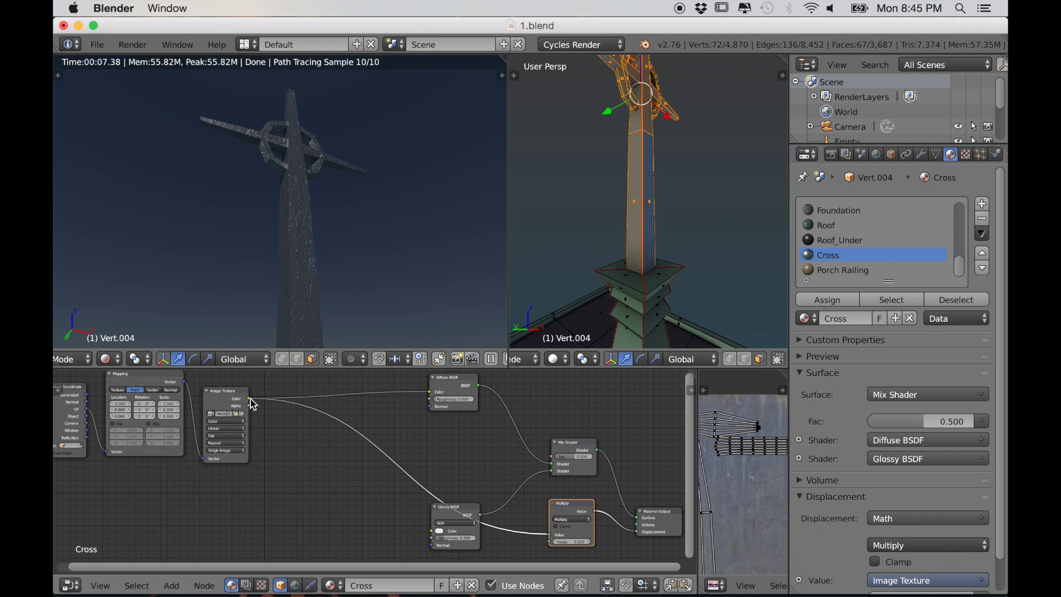
pyautogui.moveTo(251, 400); pyautogui.dragTo(255, 405)
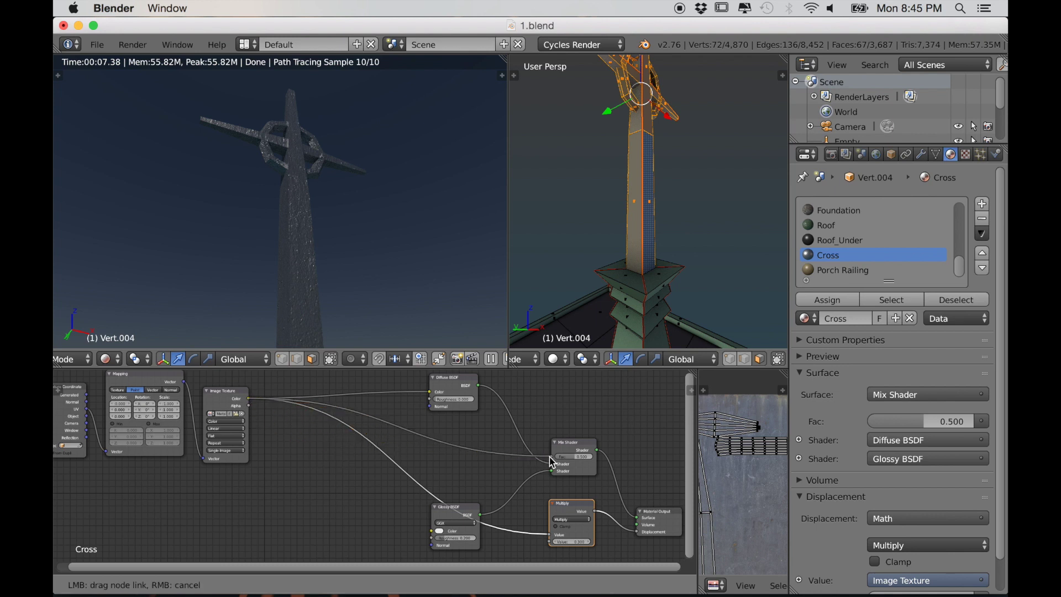
pyautogui.moveTo(549, 457); pyautogui.dragTo(549, 457)
# Step: Insert an RGB to BW node into the link between the Image Texture and the Mix Shader's Fac, close to the texture
pyautogui.hotkey('shift', 'a')
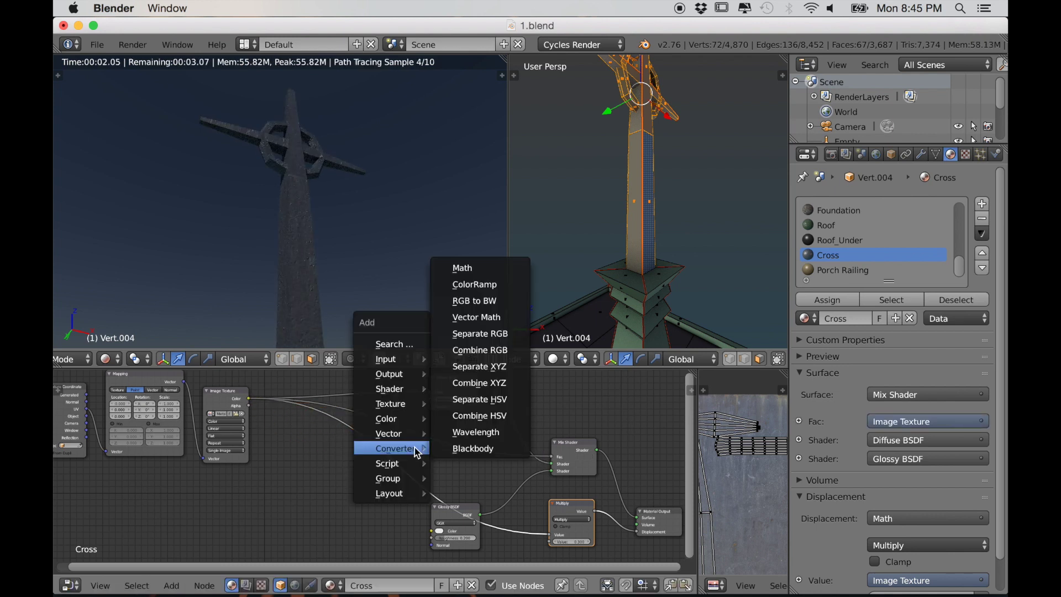
pyautogui.click(477, 302)
pyautogui.click(419, 439)
pyautogui.moveTo(431, 441); pyautogui.dragTo(305, 442)
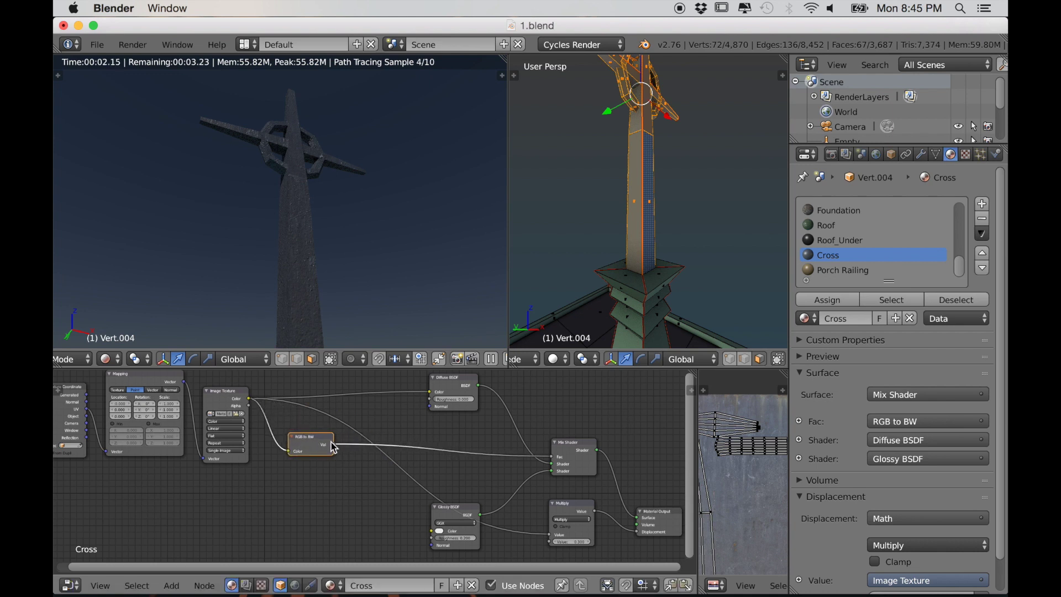
# Step: Insert a Bright/Contrast node between the RGB to BW node and the Mix Shader's Fac, close to RGB to BW
pyautogui.hotkey('shift', 'a')
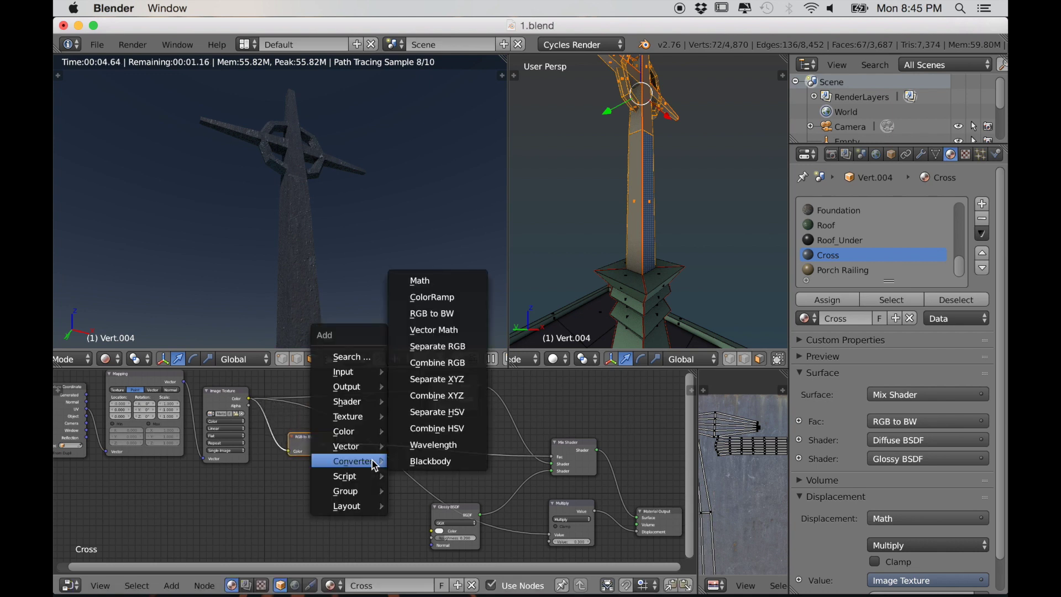
pyautogui.moveTo(349, 432)
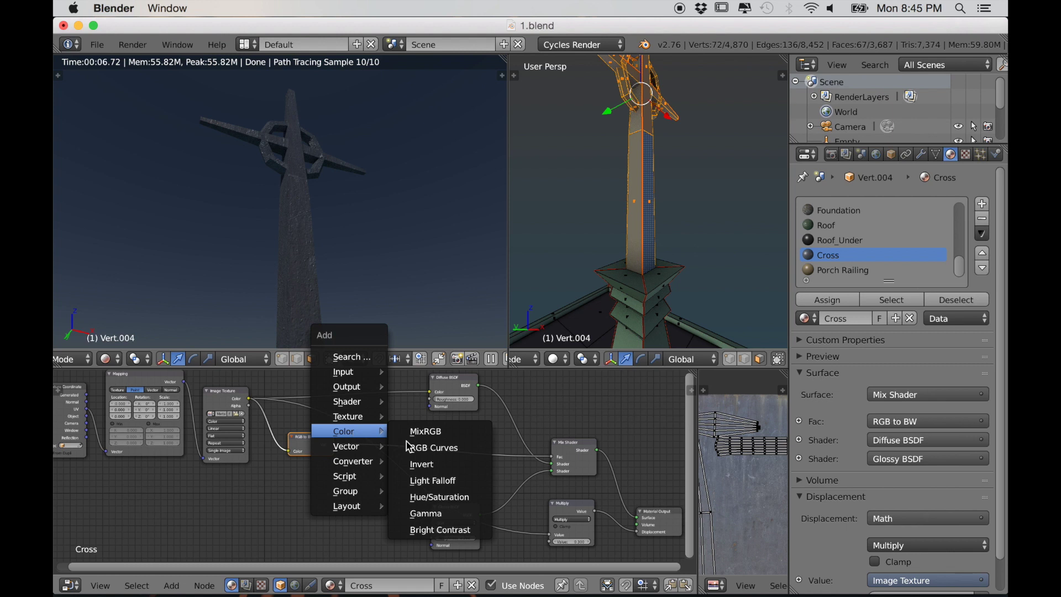
pyautogui.click(440, 529)
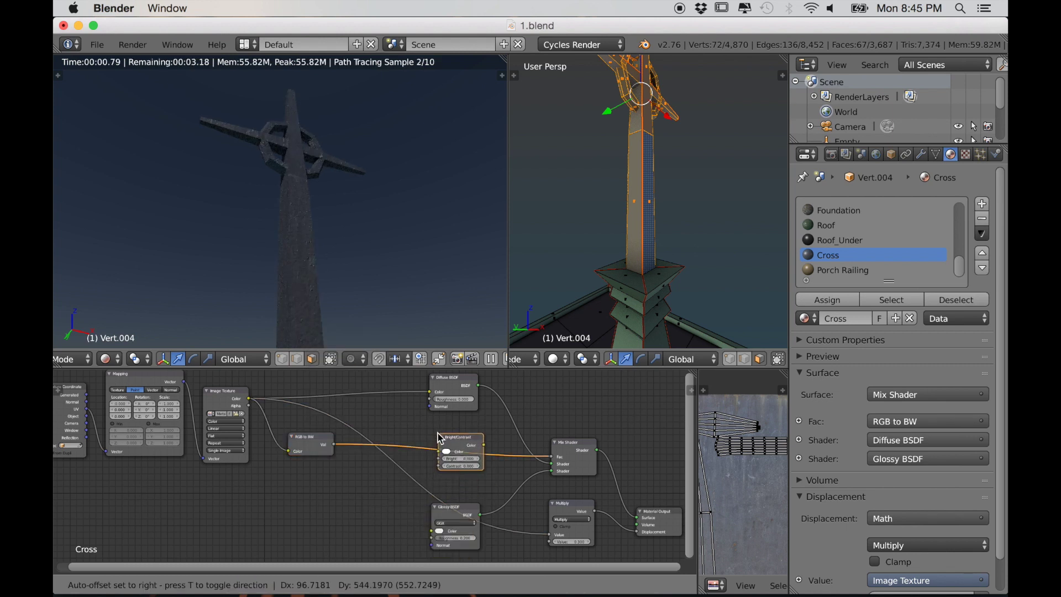
pyautogui.click(439, 435)
pyautogui.moveTo(446, 442); pyautogui.dragTo(382, 443)
# Step: Preview the Bright/Contrast node's output on the cross and set Bright to 0.100 and Contrast to 0.500
pyautogui.keyDown('ctrl'); pyautogui.keyDown('shift'); pyautogui.click(381, 440); pyautogui.keyUp('shift'); pyautogui.keyUp('ctrl')
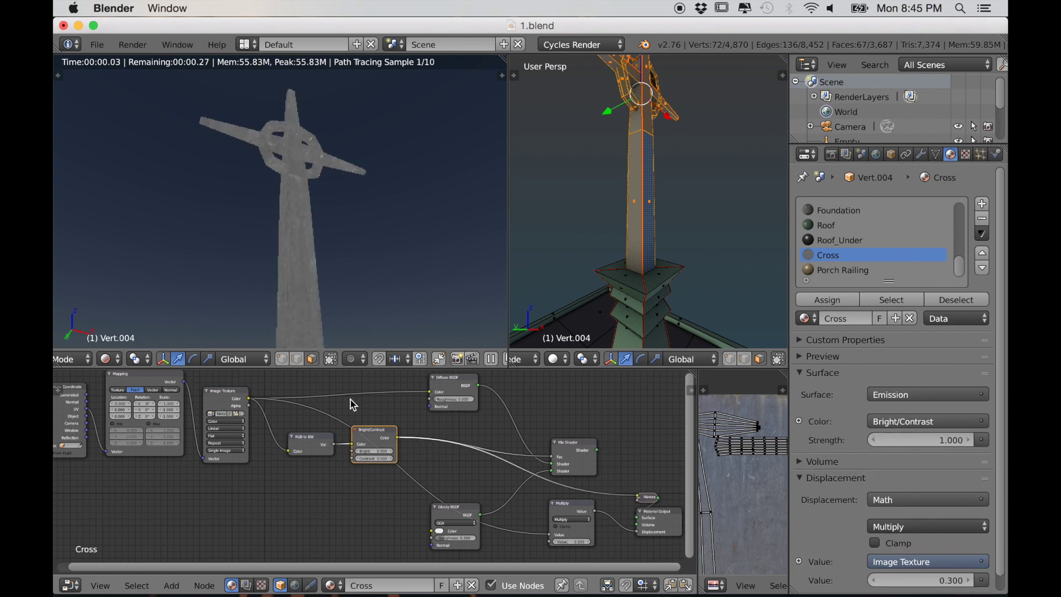
pyautogui.scroll(2, 369, 431)
pyautogui.scroll(2, 368, 429)
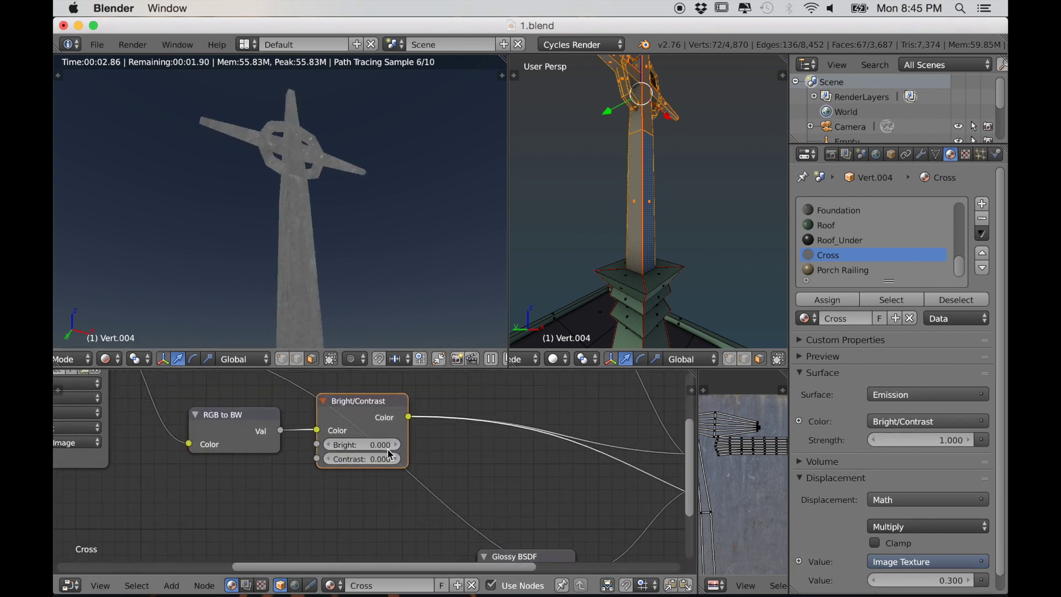
pyautogui.click(397, 463)
pyautogui.click(398, 463)
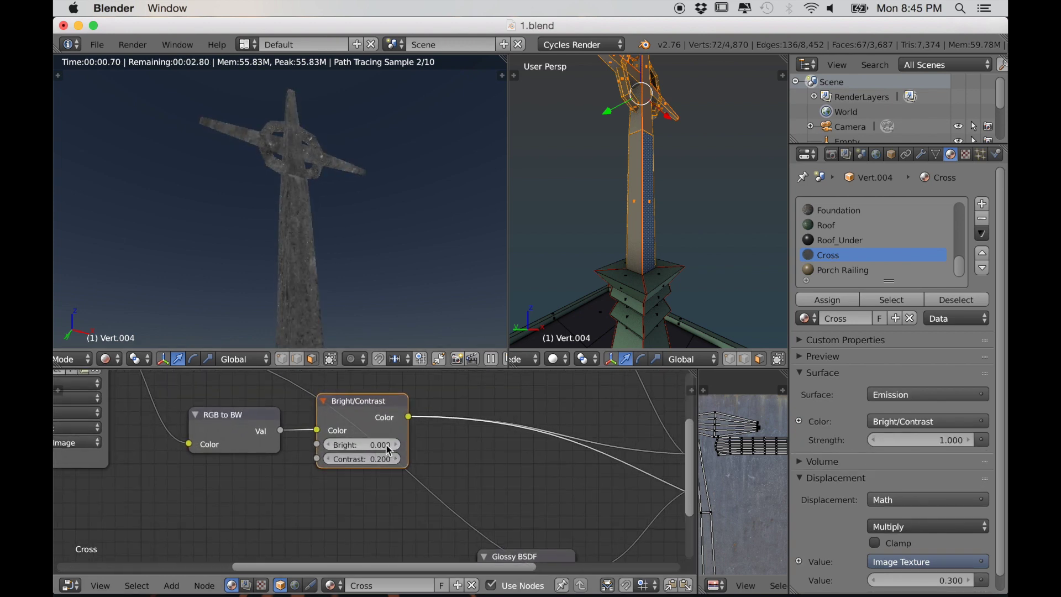
pyautogui.click(396, 445)
pyautogui.click(398, 461)
pyautogui.click(398, 460)
pyautogui.click(398, 460)
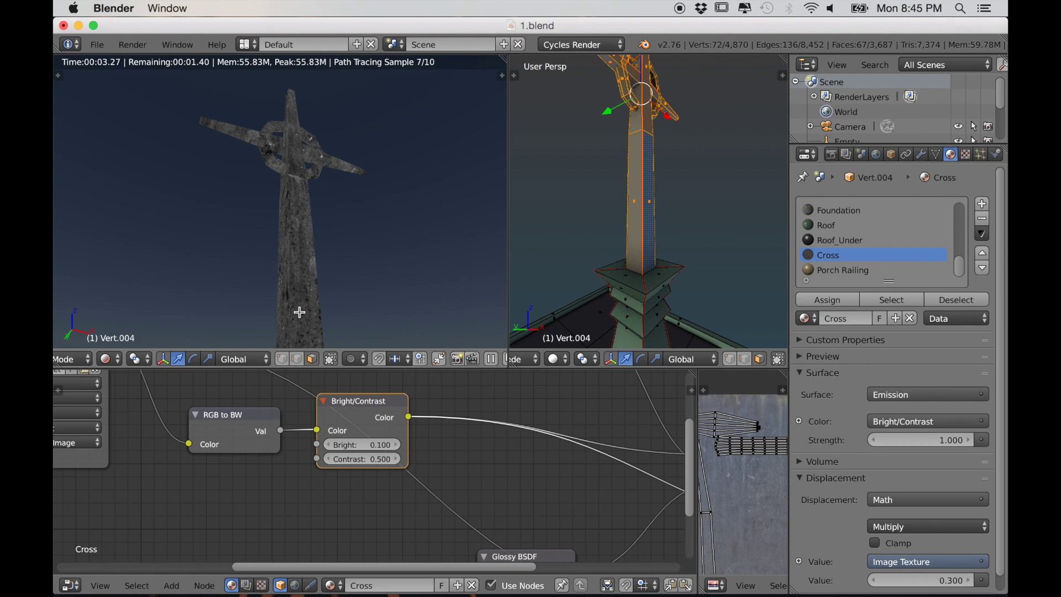
# Step: Inspect the mask on the cross and switch the preview back to the Mix Shader's output
pyautogui.moveTo(299, 312); pyautogui.dragTo(306, 316, button='middle')
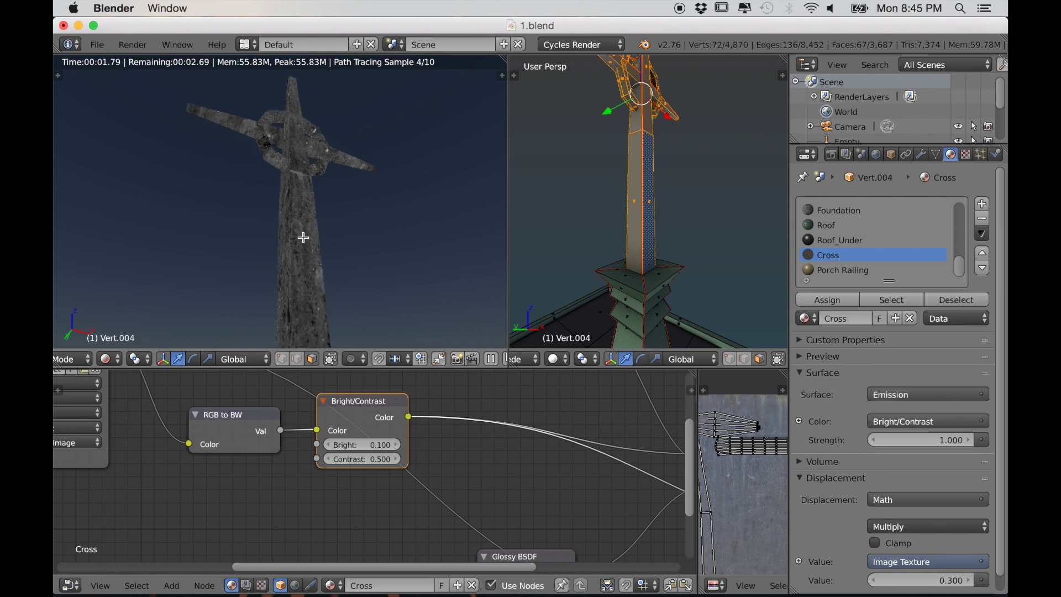
pyautogui.scroll(-3, 436, 495)
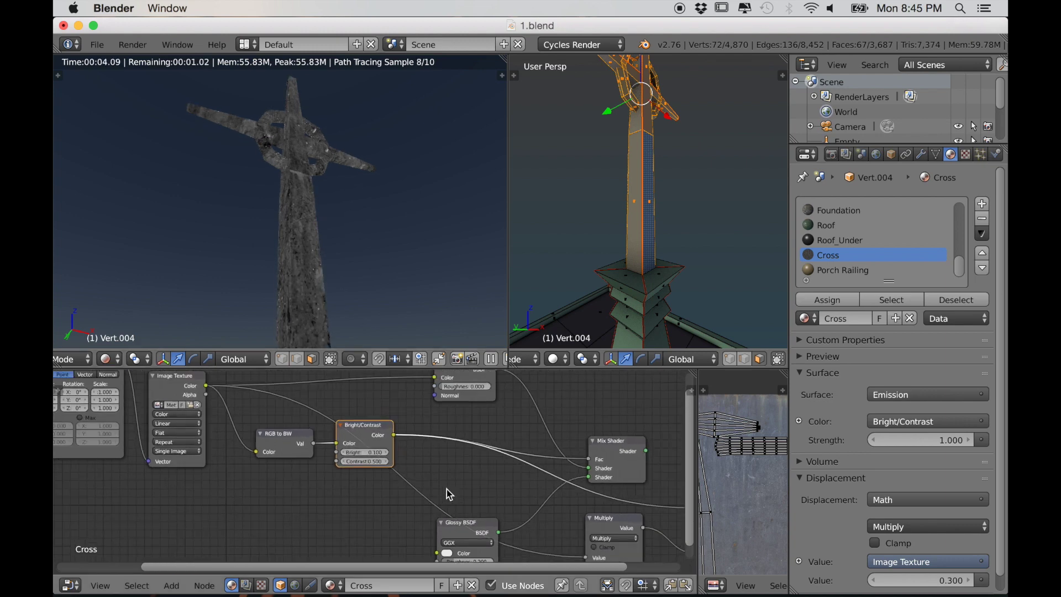
pyautogui.scroll(-2, 442, 478)
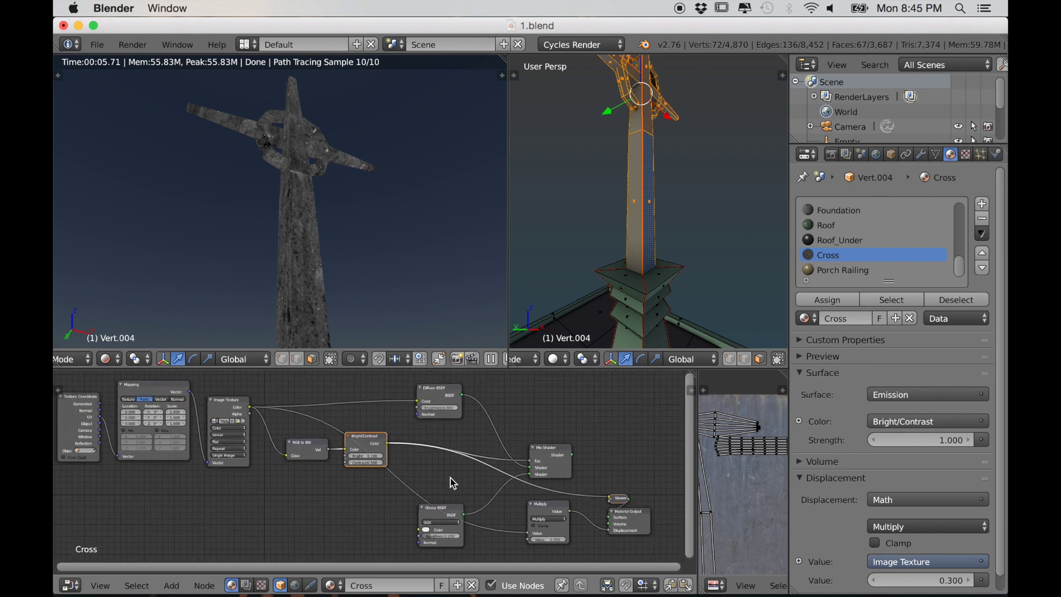
pyautogui.moveTo(450, 479); pyautogui.dragTo(434, 470, button='middle')
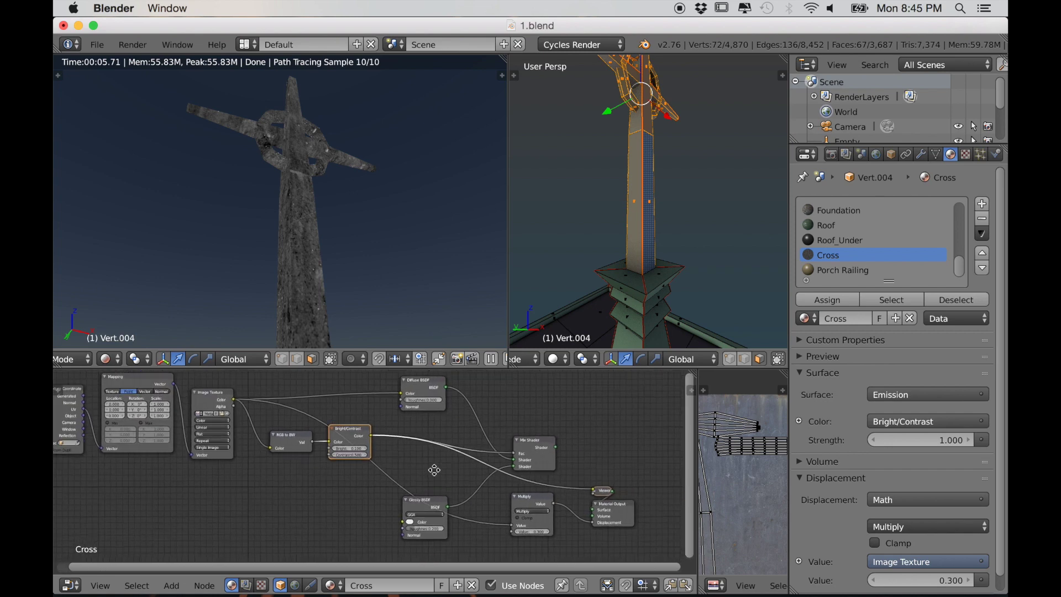
pyautogui.keyDown('ctrl'); pyautogui.keyDown('shift'); pyautogui.click(537, 467); pyautogui.keyUp('shift'); pyautogui.keyUp('ctrl')
# Step: Duplicate the Multiply node and insert the copy between the Bright/Contrast node and the Mix Shader's Fac
pyautogui.scroll(3, 535, 486)
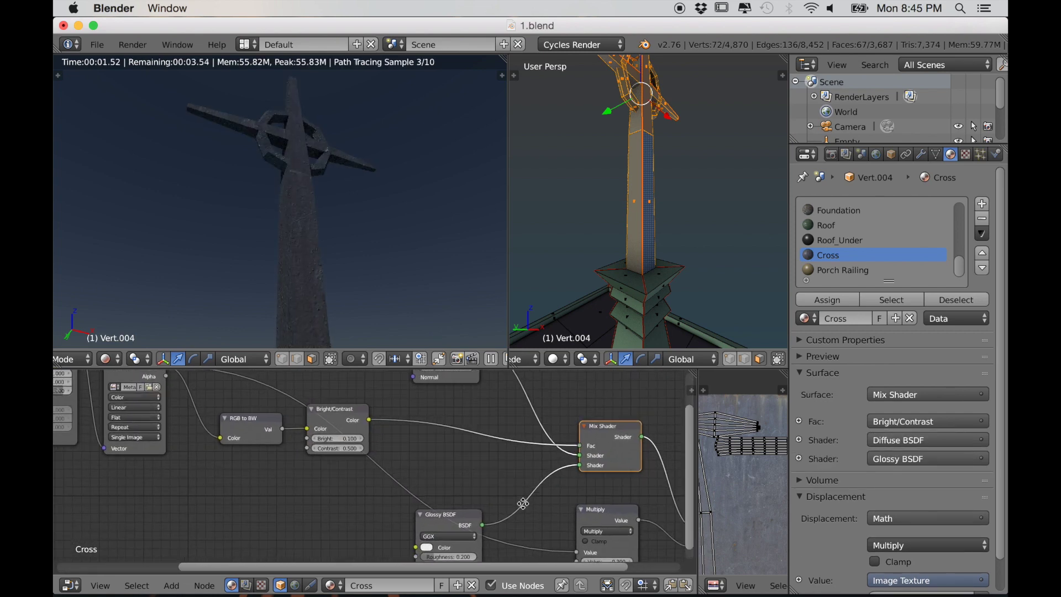
pyautogui.click(576, 511)
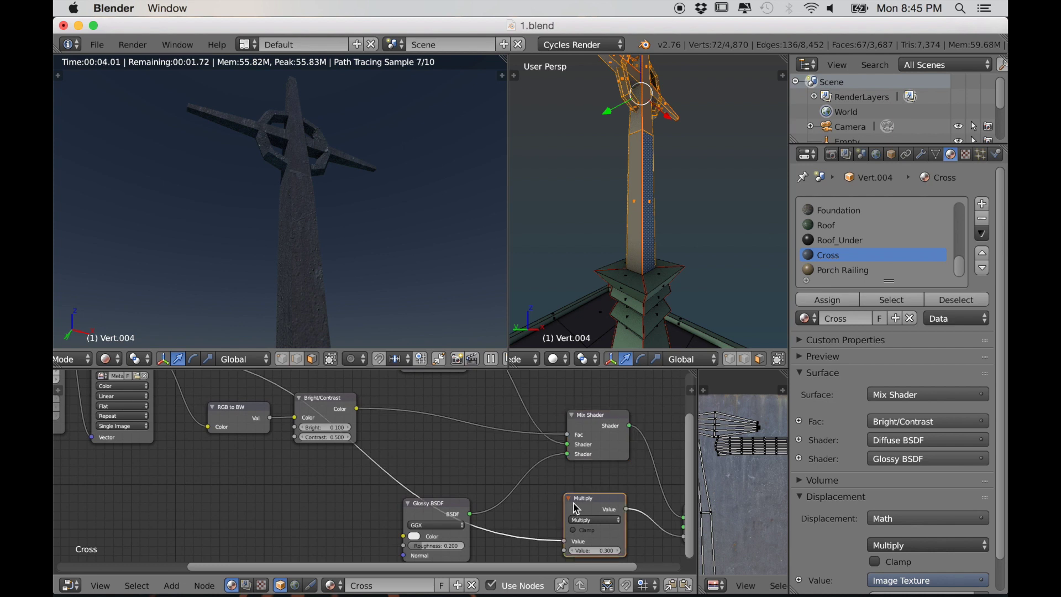
pyautogui.hotkey('shift', 'd')
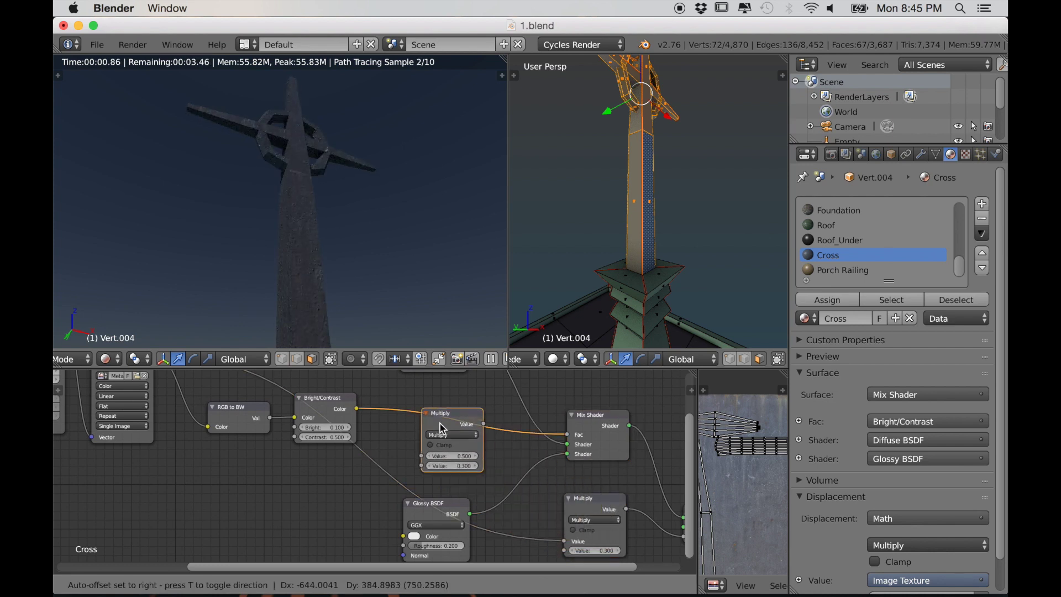
pyautogui.click(420, 411)
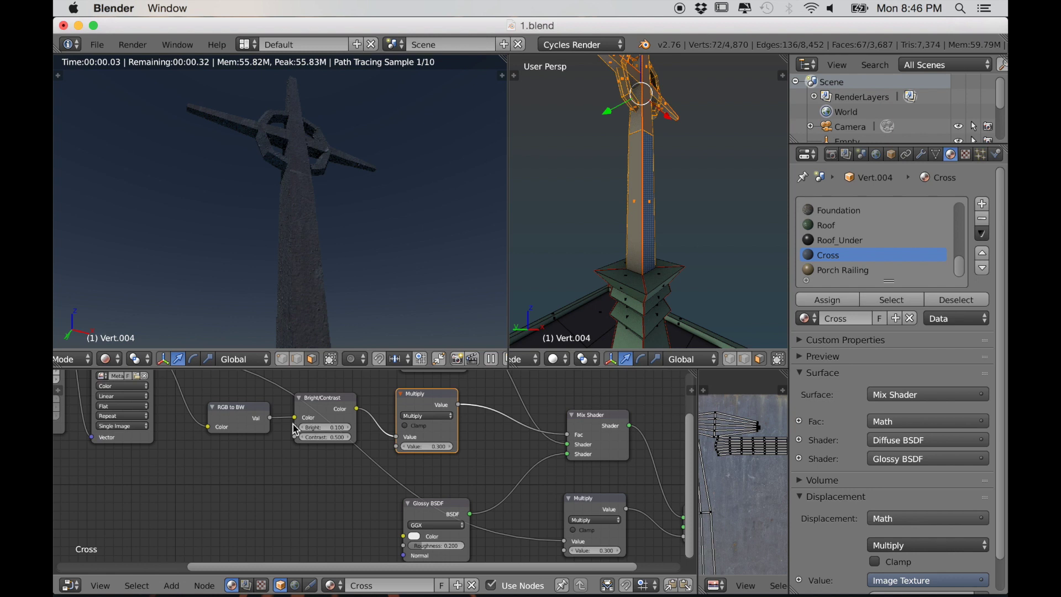
# Step: Change the duplicated Math node to Subtract and set its value to 0.100, checking the shine on the cross
pyautogui.click(437, 416)
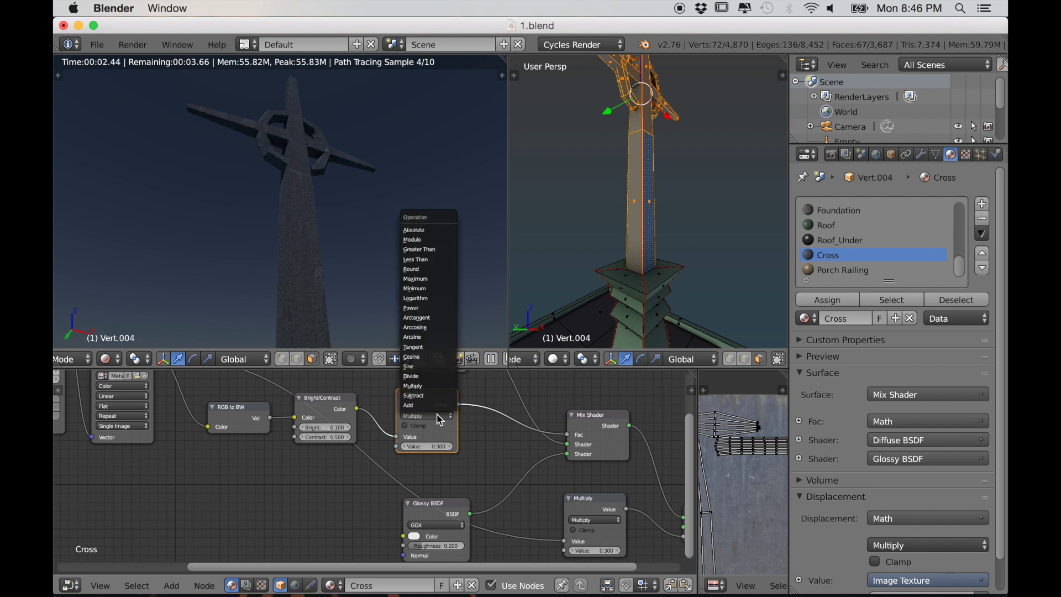
pyautogui.click(420, 395)
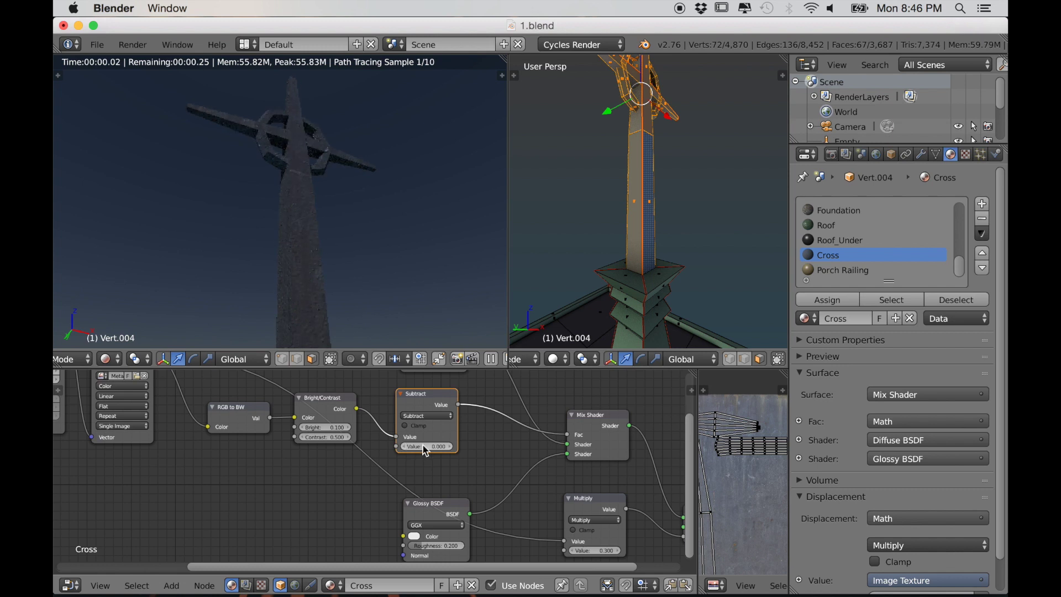
pyautogui.moveTo(362, 294); pyautogui.dragTo(468, 294, button='middle')
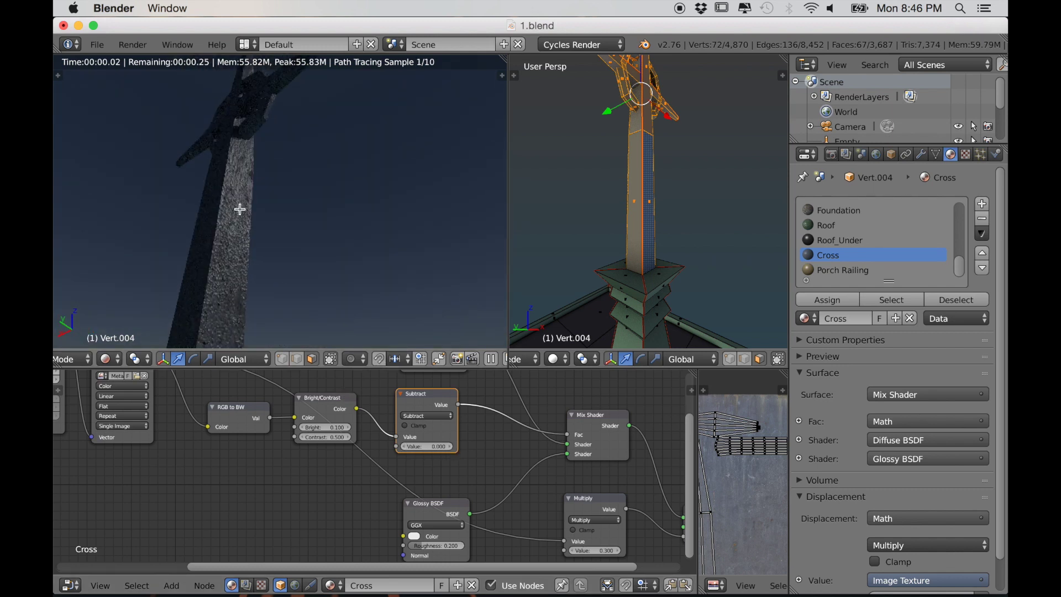
pyautogui.click(452, 446)
pyautogui.click(452, 447)
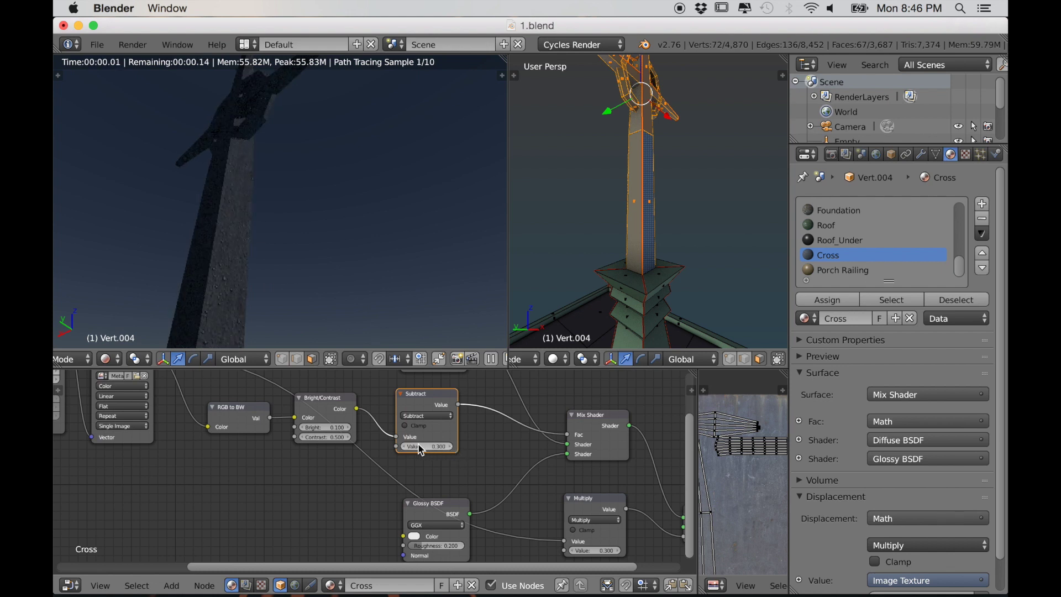
pyautogui.click(403, 446)
pyautogui.click(453, 448)
pyautogui.click(453, 448)
# Step: View the cross from other angles and move the Material Output node farther from the Mix Shader and Multiply nodes
pyautogui.moveTo(272, 322); pyautogui.dragTo(122, 311, button='middle')
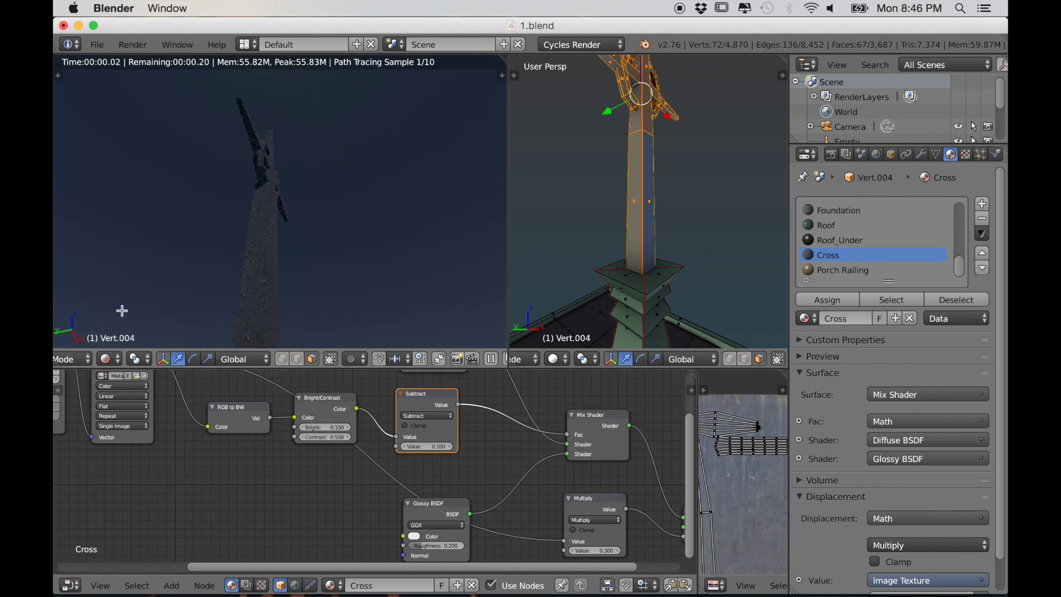
pyautogui.moveTo(330, 292); pyautogui.dragTo(272, 284, button='middle')
pyautogui.scroll(-8, 330, 463)
pyautogui.moveTo(328, 463); pyautogui.dragTo(326, 473, button='middle')
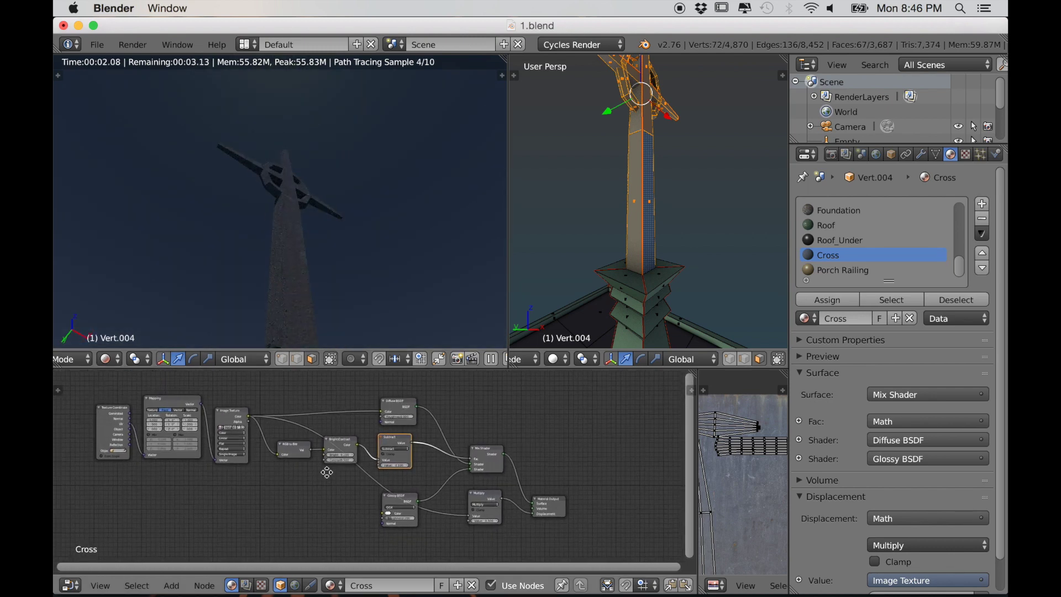
pyautogui.moveTo(558, 508); pyautogui.dragTo(602, 486)
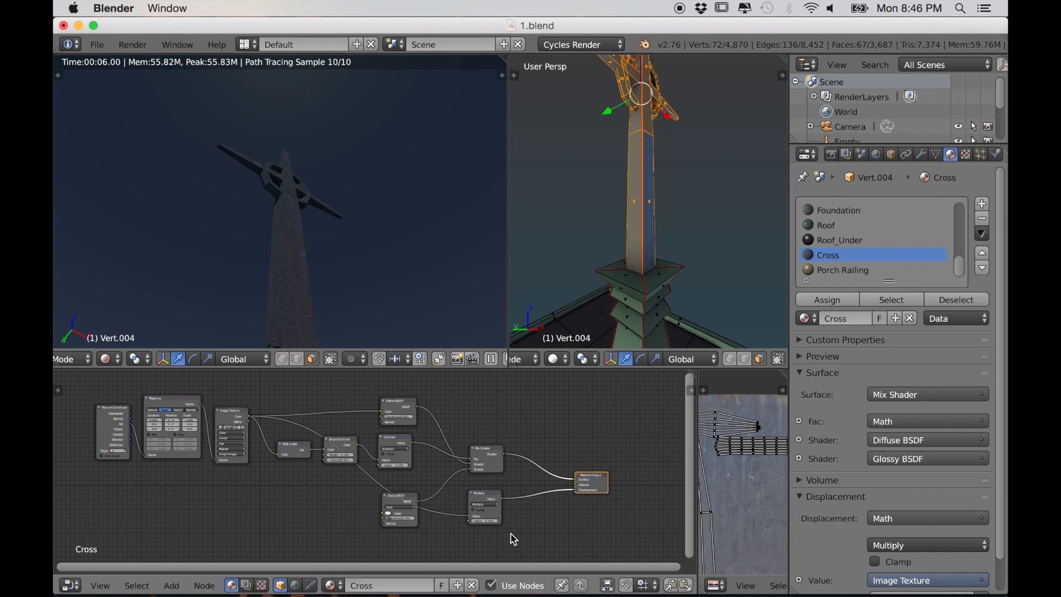
pyautogui.scroll(1, 505, 522)
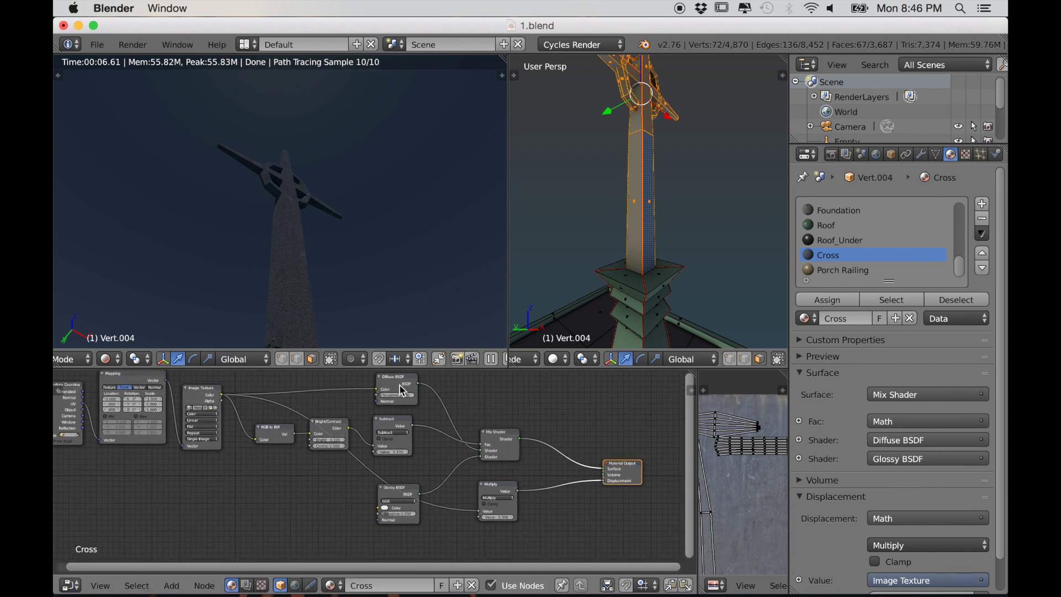
pyautogui.scroll(-1, 374, 504)
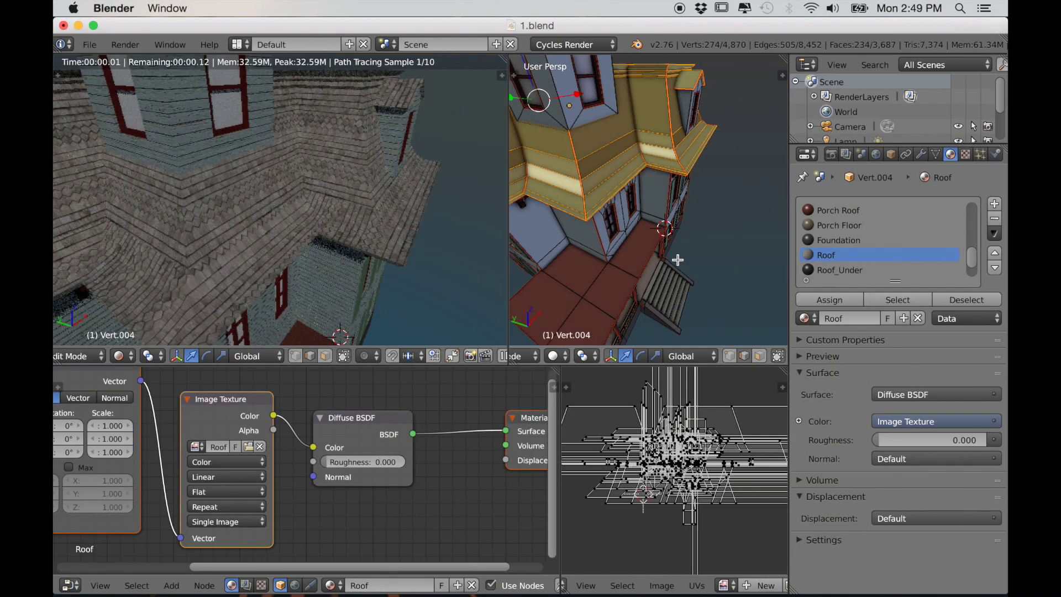
# Step: Select four lower roof faces on the two adjoining wings and rotate their UVs by 90 degrees
pyautogui.moveTo(632, 241)
pyautogui.mouseDown(button='middle')
pyautogui.moveTo(608, 282)
pyautogui.moveTo(625, 225)
pyautogui.mouseUp(button='middle')
pyautogui.rightClick(640, 192)
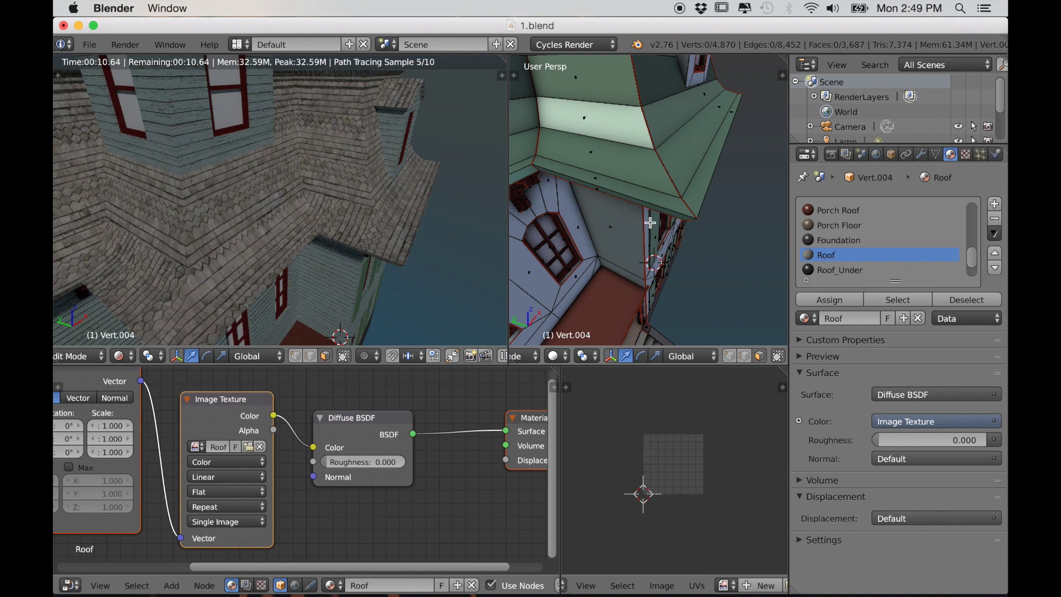
pyautogui.rightClick(638, 192)
pyautogui.keyDown('shift'); pyautogui.rightClick(618, 174); pyautogui.keyUp('shift')
pyautogui.moveTo(419, 309); pyautogui.dragTo(442, 307, button='middle')
pyautogui.scroll(-3, 677, 246)
pyautogui.moveTo(677, 246); pyautogui.dragTo(677, 265, button='middle')
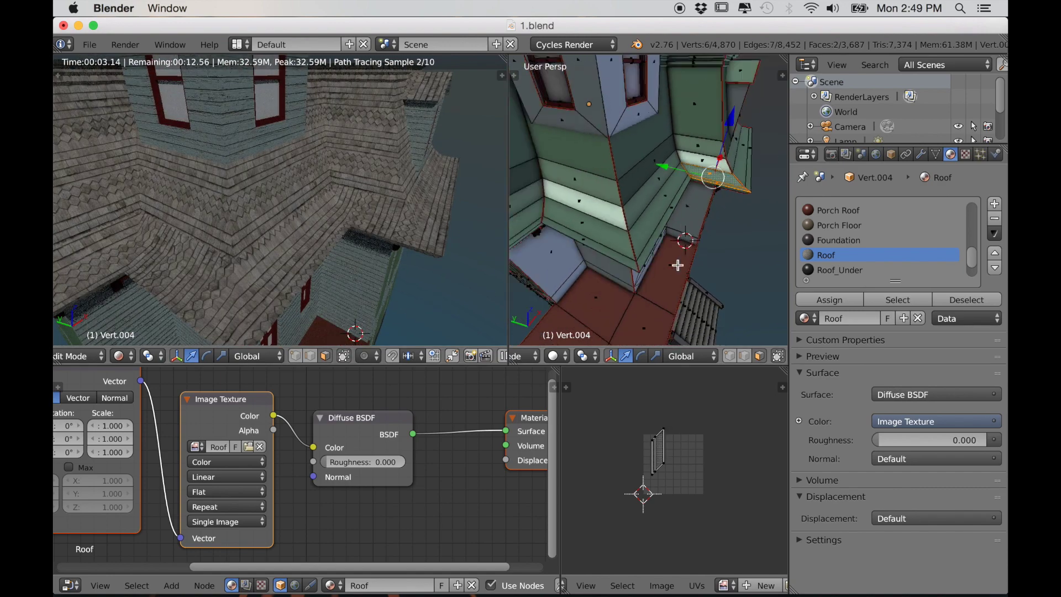
pyautogui.scroll(3, 677, 265)
pyautogui.keyDown('shift'); pyautogui.rightClick(576, 275); pyautogui.keyUp('shift')
pyautogui.keyDown('shift'); pyautogui.rightClick(573, 246); pyautogui.keyUp('shift')
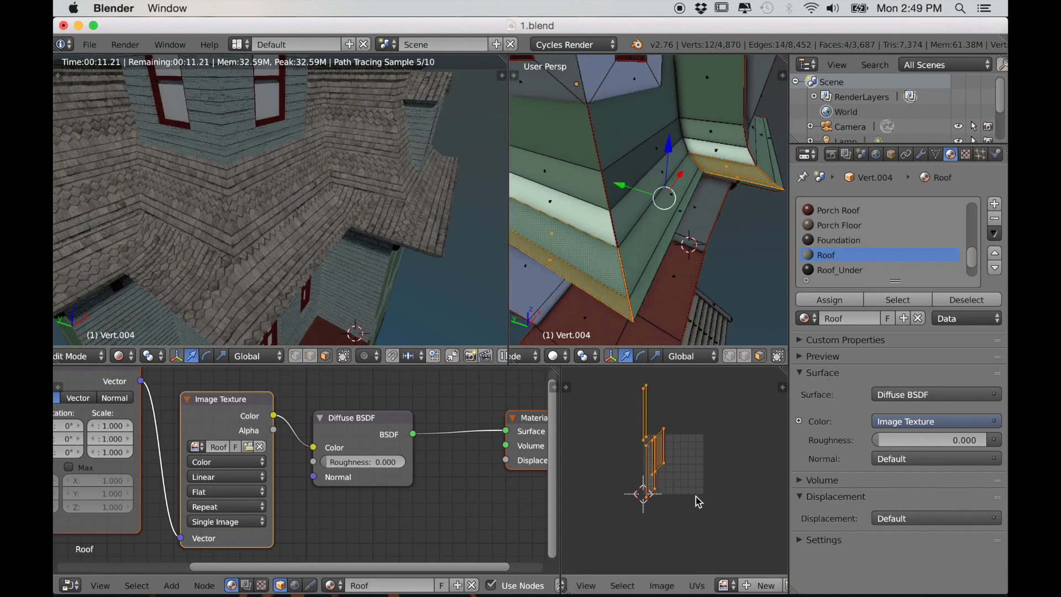
pyautogui.write('r90')
pyautogui.press('Return')
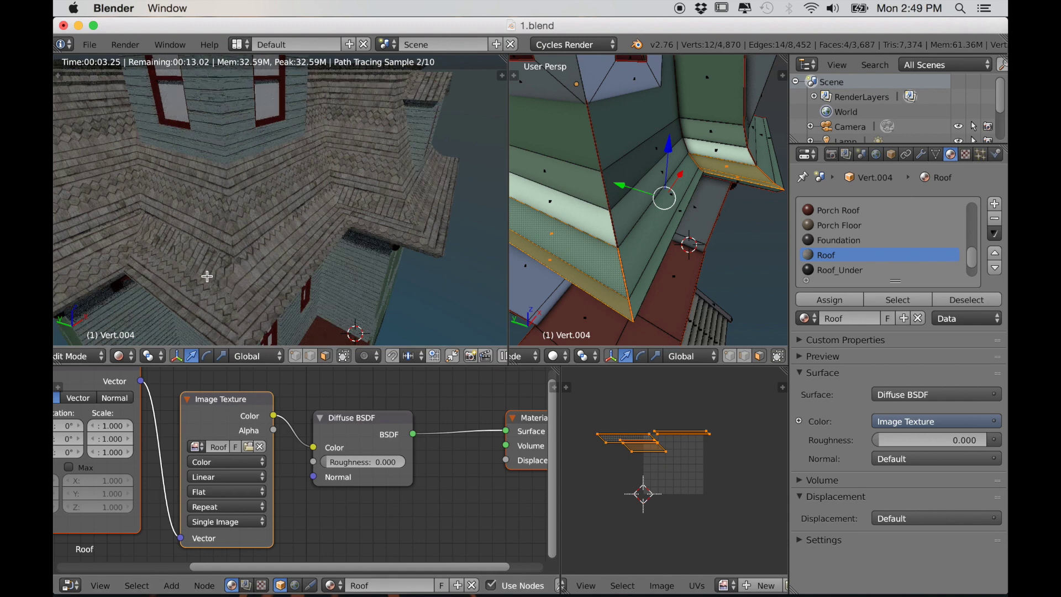
# Step: Add the two roof strips above to the selection, rotate all six faces' UVs by 90 degrees and move them slightly
pyautogui.keyDown('shift'); pyautogui.rightClick(561, 213); pyautogui.keyUp('shift')
pyautogui.keyDown('shift'); pyautogui.rightClick(717, 152); pyautogui.keyUp('shift')
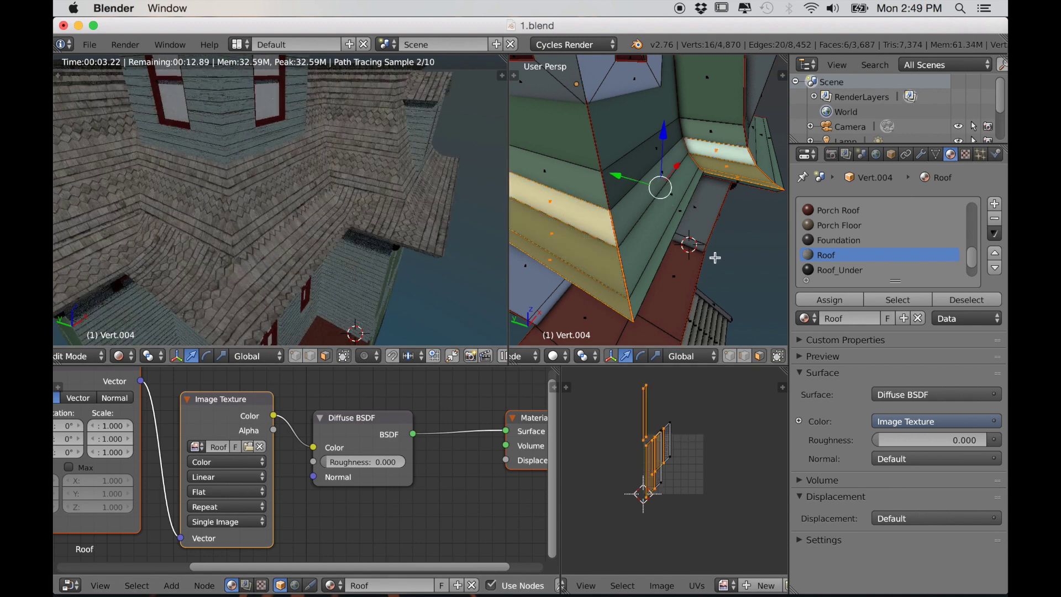
pyautogui.write('r90')
pyautogui.press('Return')
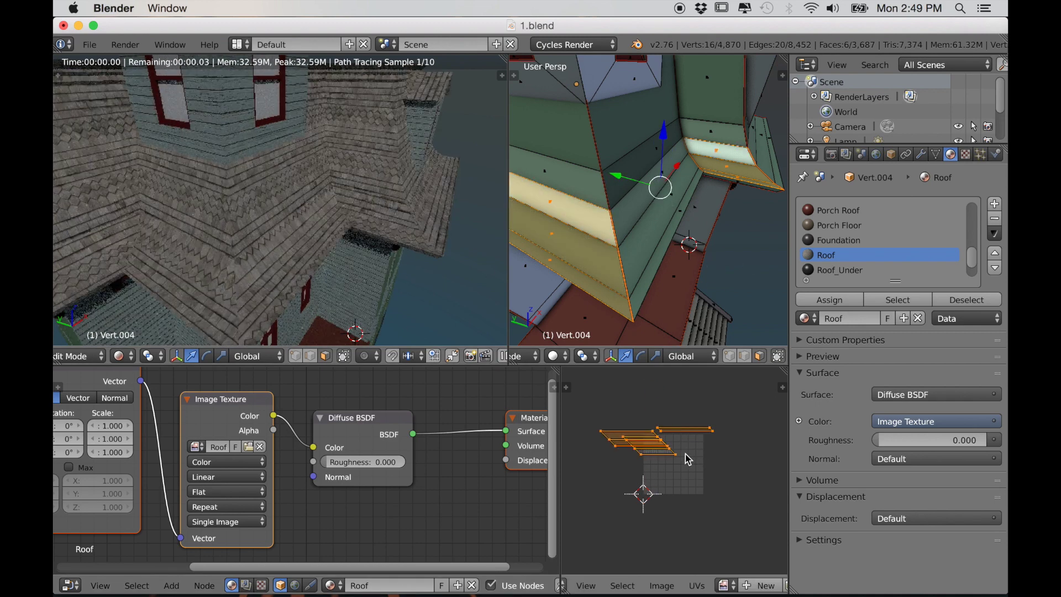
pyautogui.press('g')
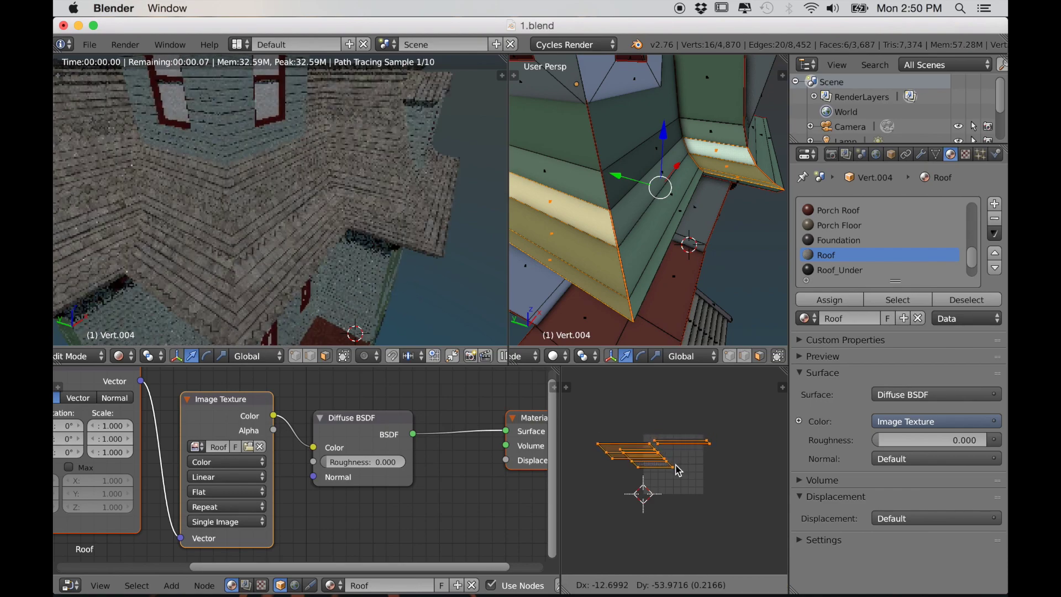
pyautogui.click(679, 466)
# Step: Select the stacked roof faces beneath the dormer on another side of the house and rotate their UVs by 90 degrees
pyautogui.moveTo(301, 267); pyautogui.dragTo(254, 273, button='middle')
pyautogui.scroll(-7, 569, 251)
pyautogui.moveTo(545, 250); pyautogui.dragTo(598, 199, button='middle')
pyautogui.scroll(6, 573, 251)
pyautogui.rightClick(580, 230)
pyautogui.keyDown('shift'); pyautogui.rightClick(584, 244); pyautogui.keyUp('shift')
pyautogui.keyDown('shift'); pyautogui.rightClick(617, 168); pyautogui.keyUp('shift')
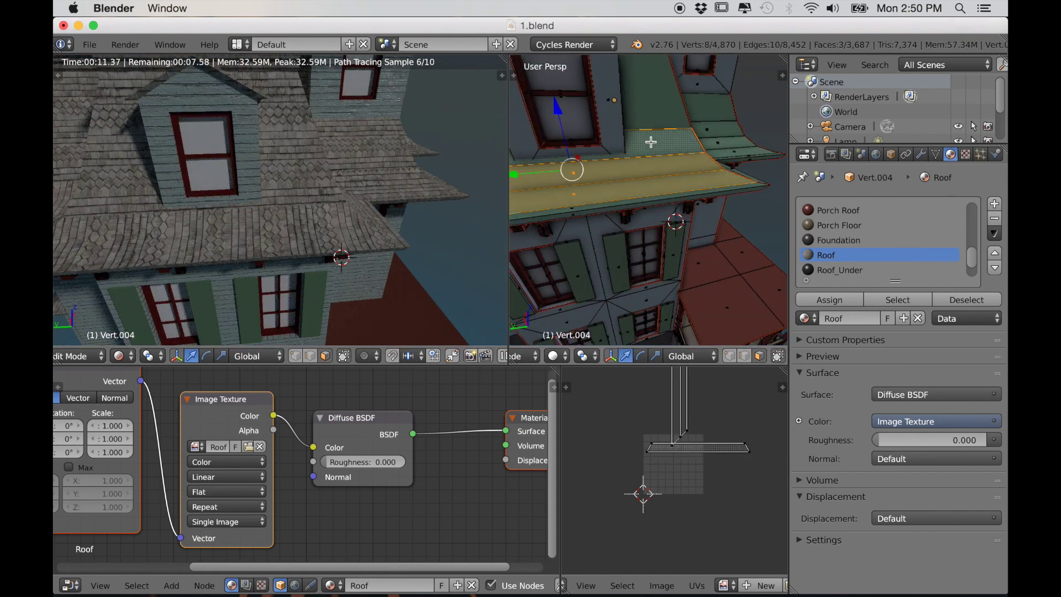
pyautogui.keyDown('shift'); pyautogui.rightClick(640, 136); pyautogui.keyUp('shift')
pyautogui.write('r90')
pyautogui.press('Return')
# Step: Check the shingle direction around another corner of the roof and select a lower roof face there
pyautogui.scroll(-4, 302, 292)
pyautogui.moveTo(303, 291); pyautogui.dragTo(327, 322, button='middle')
pyautogui.scroll(4, 354, 308)
pyautogui.scroll(-7, 558, 232)
pyautogui.moveTo(558, 232); pyautogui.dragTo(651, 220, button='middle')
pyautogui.scroll(5, 599, 230)
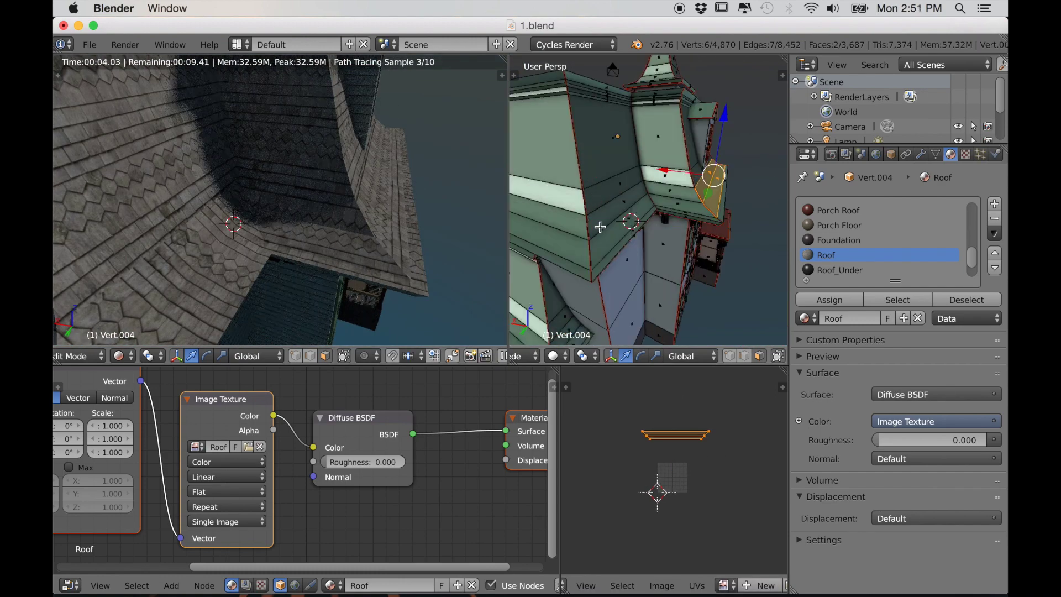
pyautogui.rightClick(615, 238)
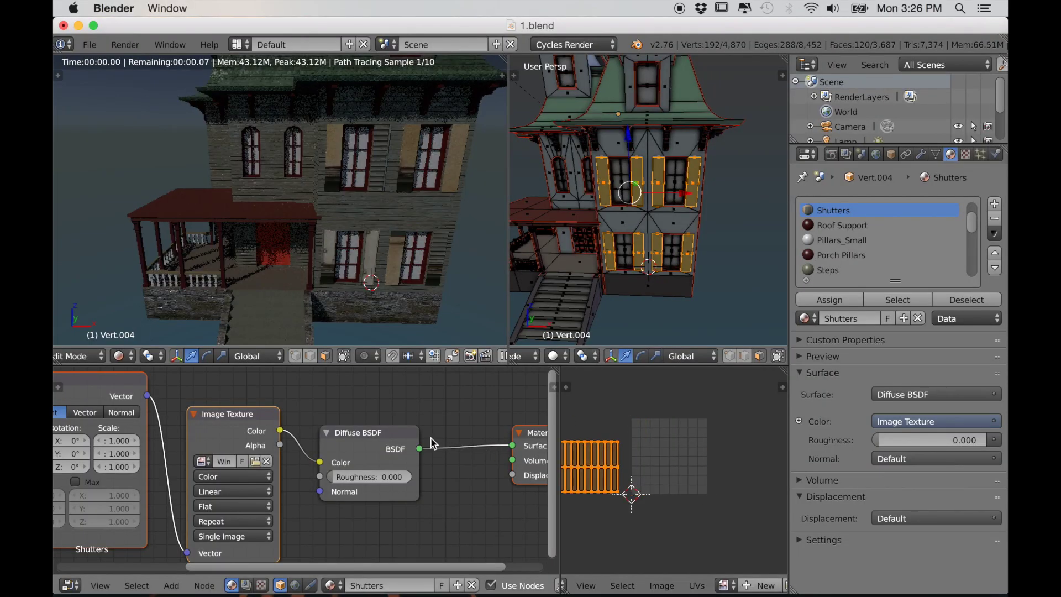
# Step: Show the WindowsShutters image behind the shutter UVs and fit the first shutter island over the photo's right shutter
pyautogui.click(725, 585)
pyautogui.click(740, 466)
pyautogui.press('g')
pyautogui.click(712, 482)
pyautogui.press('s')
pyautogui.click(595, 485)
pyautogui.moveTo(735, 481); pyautogui.dragTo(707, 472, button='middle')
pyautogui.press('s')
pyautogui.press('x')
pyautogui.click(739, 471)
pyautogui.scroll(4, 725, 479)
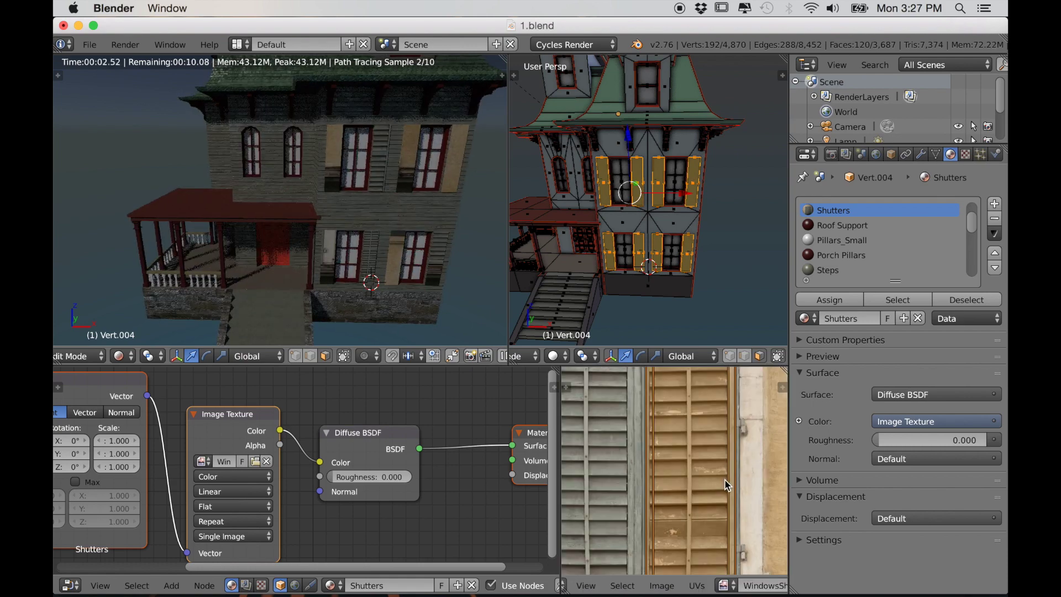
# Step: Move a second shutter island onto the shutter photo and enlarge the UV editor for closer work
pyautogui.scroll(-5, 697, 466)
pyautogui.press('l')
pyautogui.scroll(2, 643, 470)
pyautogui.press('g')
pyautogui.click(677, 451)
pyautogui.moveTo(669, 365); pyautogui.dragTo(663, 118)
pyautogui.moveTo(560, 266); pyautogui.dragTo(161, 265)
# Step: Scale the second shutter island, adjust its width and position it over the photo's left shutter
pyautogui.scroll(4, 498, 342)
pyautogui.press('s')
pyautogui.click(613, 402)
pyautogui.press('s')
pyautogui.press('x')
pyautogui.click(652, 402)
pyautogui.scroll(1, 594, 407)
pyautogui.press('g')
pyautogui.click(539, 412)
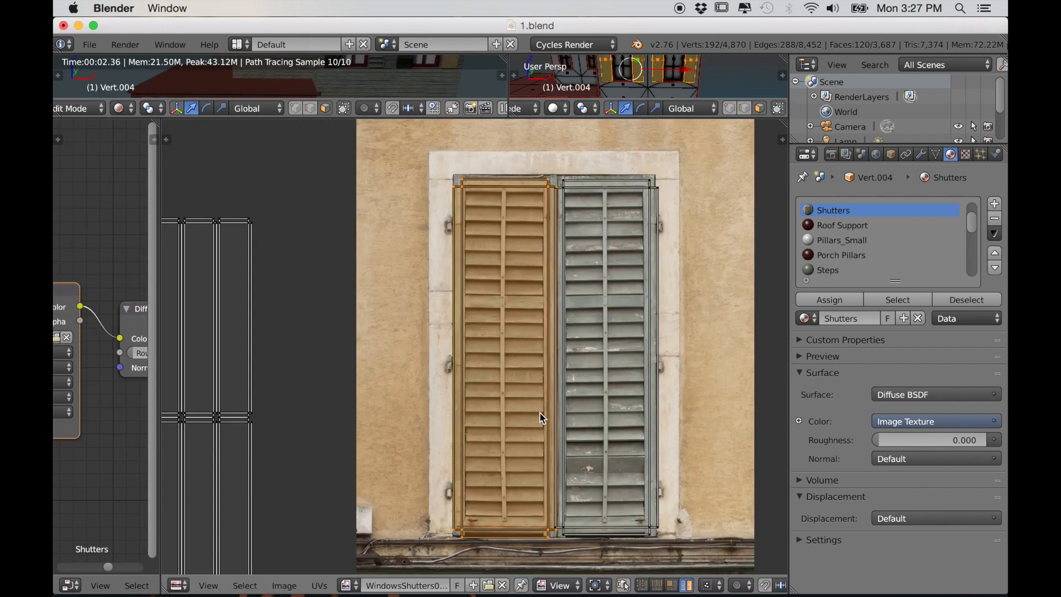
# Step: Pick a third shutter island and move it onto the photo's right shutter
pyautogui.press('Tab')
pyautogui.press('Tab')
pyautogui.scroll(-2, 441, 439)
pyautogui.scroll(1, 346, 367)
pyautogui.press('l')
pyautogui.press('g')
pyautogui.click(642, 405)
# Step: Reselect the third shutter island and scale it, widening it along X to fit the right shutter
pyautogui.press('a')
pyautogui.press('a')
pyautogui.scroll(1, 657, 395)
pyautogui.hotkey('shift', 'l')
pyautogui.hotkey('shift', 'l')
pyautogui.scroll(-1, 652, 409)
pyautogui.press('l')
pyautogui.press('s')
pyautogui.click(752, 441)
pyautogui.scroll(1, 723, 431)
pyautogui.press('s')
pyautogui.press('x')
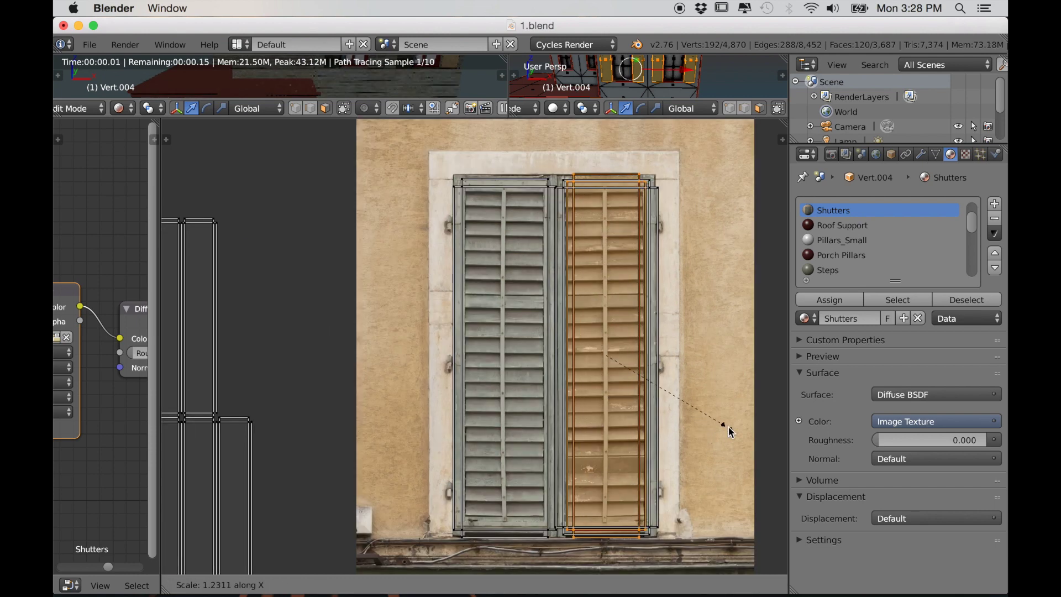
pyautogui.click(763, 447)
# Step: Move two more shutter islands onto the photo's left and right shutters and scale each to fit
pyautogui.press('l')
pyautogui.press('g')
pyautogui.click(489, 332)
pyautogui.press('s')
pyautogui.click(691, 403)
pyautogui.press('l')
pyautogui.press('g')
pyautogui.click(641, 483)
pyautogui.press('s')
pyautogui.press('x')
pyautogui.click(166, 458)
# Step: Move another shutter island onto the photo's right shutter, scale it and adjust its position
pyautogui.moveTo(324, 542); pyautogui.dragTo(341, 538, button='middle')
pyautogui.press('l')
pyautogui.press('g')
pyautogui.click(650, 378)
pyautogui.press('s')
pyautogui.click(255, 421)
pyautogui.press('g')
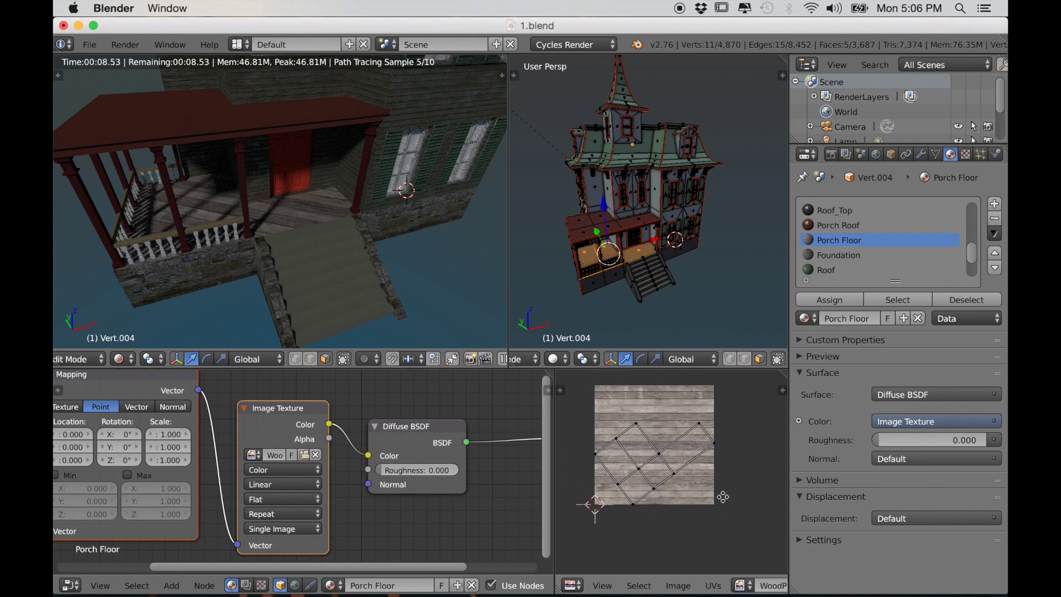
# Step: Rotate the porch floor UVs parallel to the wood planks, enlarge them about three times and fine-tune their alignment
pyautogui.moveTo(722, 496); pyautogui.dragTo(724, 500, button='middle')
pyautogui.press('r')
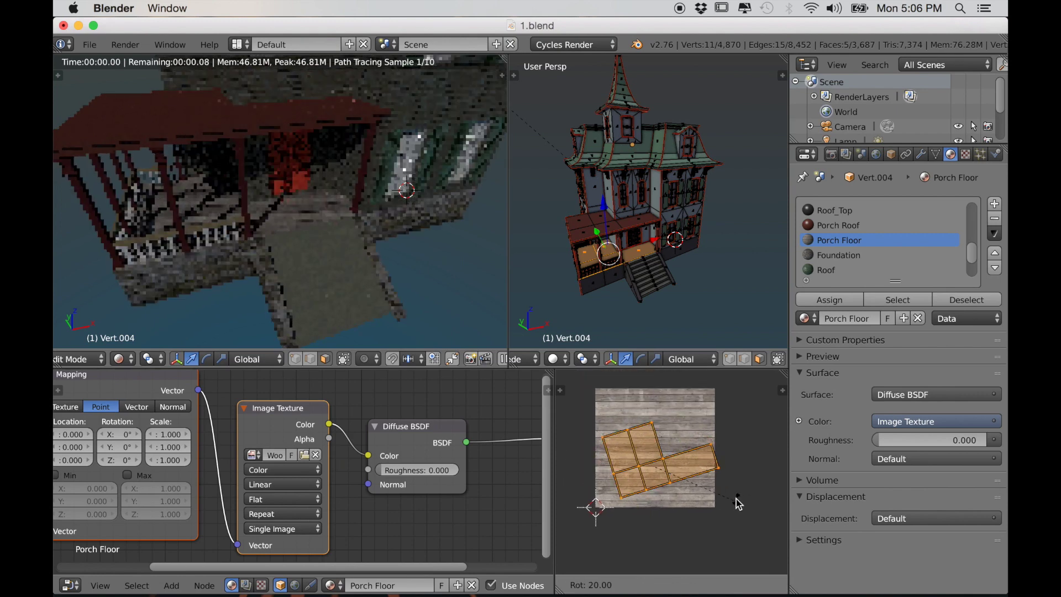
pyautogui.click(733, 524)
pyautogui.press('s')
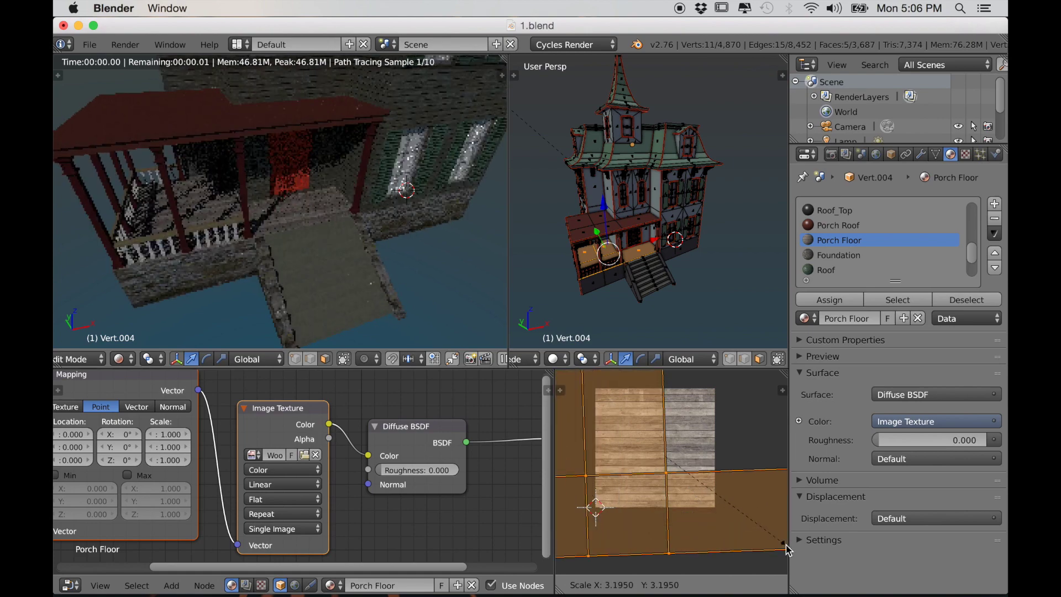
pyautogui.click(765, 550)
pyautogui.scroll(5, 423, 316)
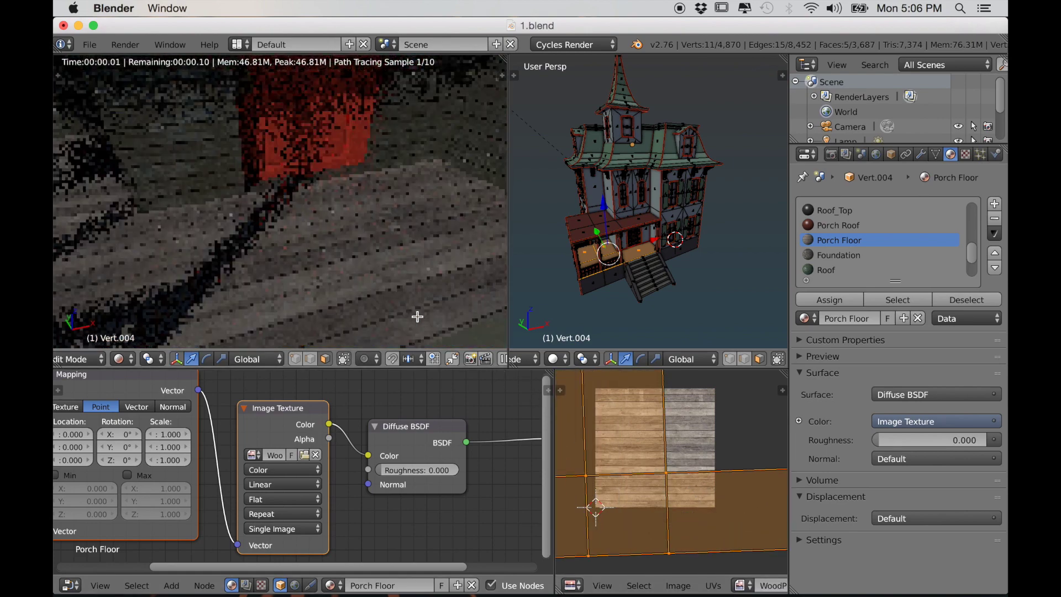
pyautogui.press('r')
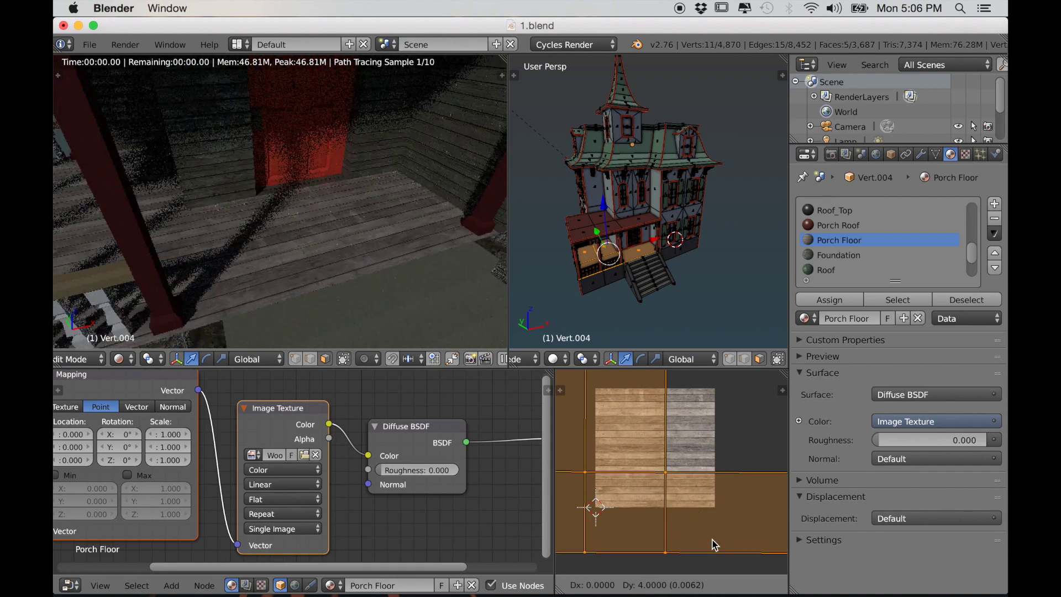
pyautogui.click(714, 542)
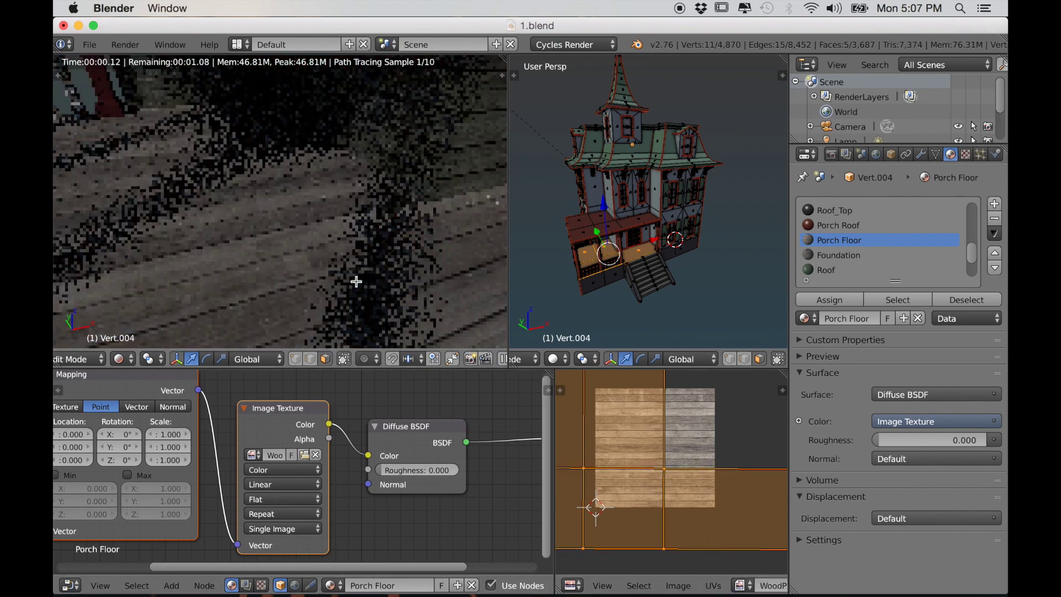
# Step: Move the Diffuse BSDF and Material Output nodes farther from the Porch Floor material's Image Texture node
pyautogui.scroll(-5, 387, 486)
pyautogui.moveTo(328, 446); pyautogui.dragTo(432, 450)
pyautogui.scroll(3, 386, 446)
pyautogui.moveTo(250, 438); pyautogui.dragTo(338, 427)
pyautogui.moveTo(356, 449); pyautogui.dragTo(356, 449)
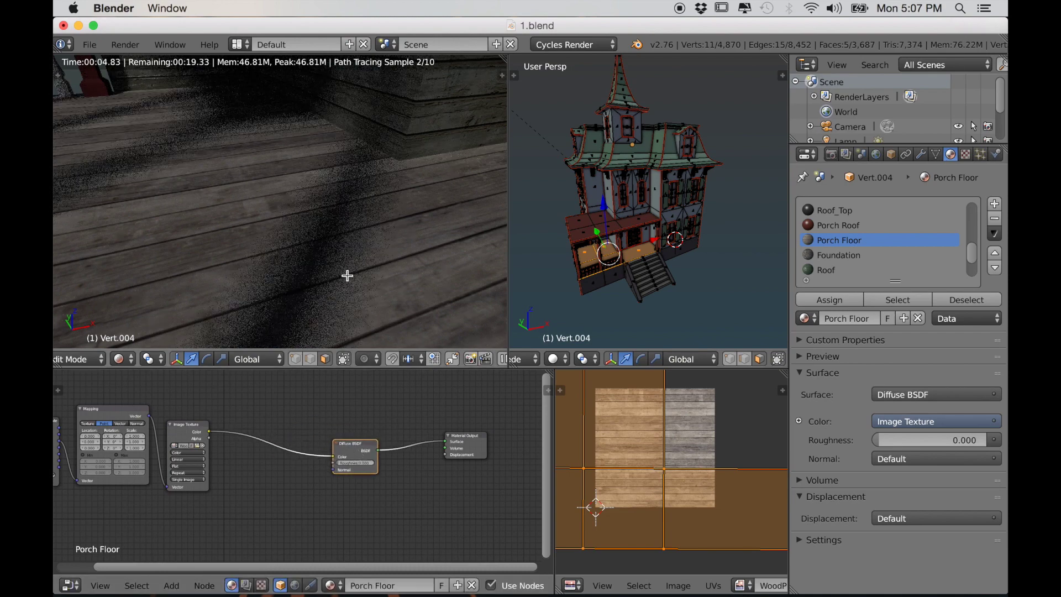
# Step: Duplicate the Porch Floor's Image Texture node and place the copy below the original
pyautogui.scroll(-8, 331, 277)
pyautogui.keyDown('shift'); pyautogui.moveTo(270, 289); pyautogui.dragTo(326, 259, button='middle'); pyautogui.keyUp('shift')
pyautogui.moveTo(194, 451); pyautogui.dragTo(238, 422, button='middle')
pyautogui.click(227, 411)
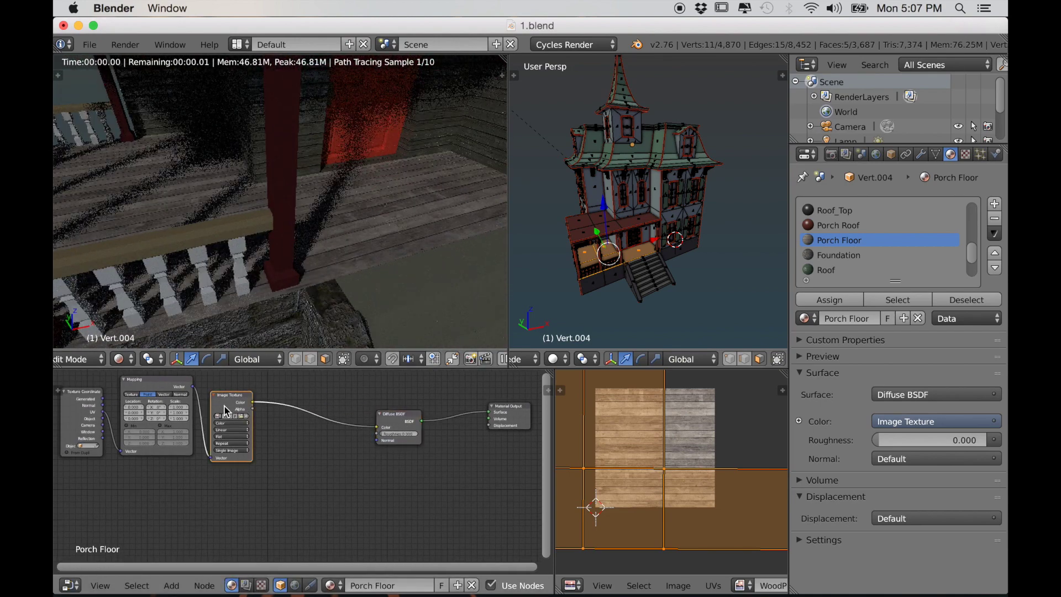
pyautogui.hotkey('shift', 'd')
pyautogui.click(213, 513)
# Step: Load PersianCarpets0034_2_S.png from the BLENDER volume into the duplicated Image Texture node, browsing the images as thumbnails
pyautogui.scroll(2, 283, 525)
pyautogui.moveTo(283, 529); pyautogui.dragTo(294, 474, button='middle')
pyautogui.scroll(8, 295, 473)
pyautogui.click(197, 474)
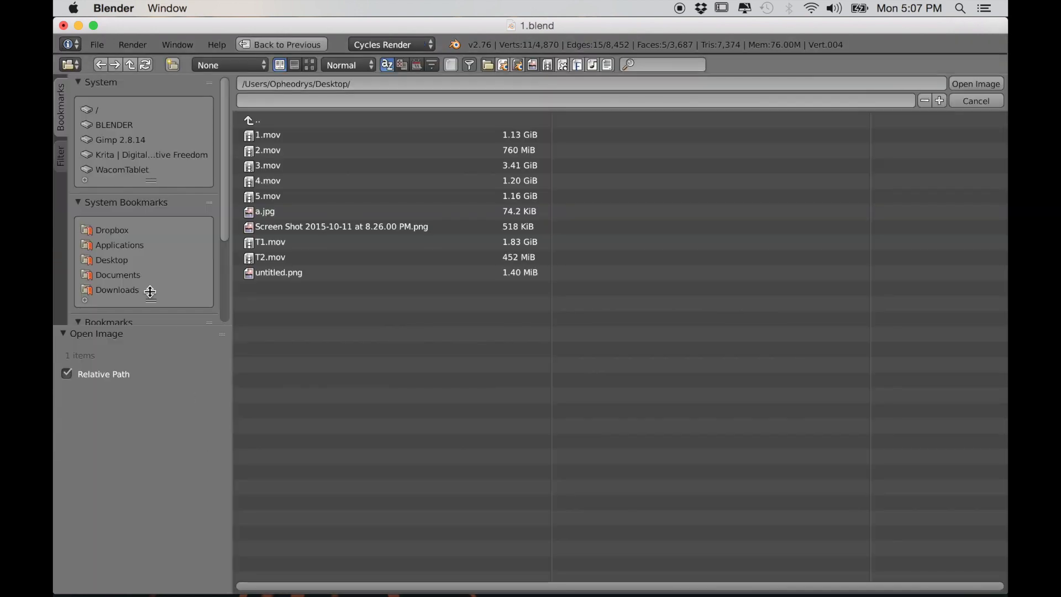
pyautogui.click(112, 122)
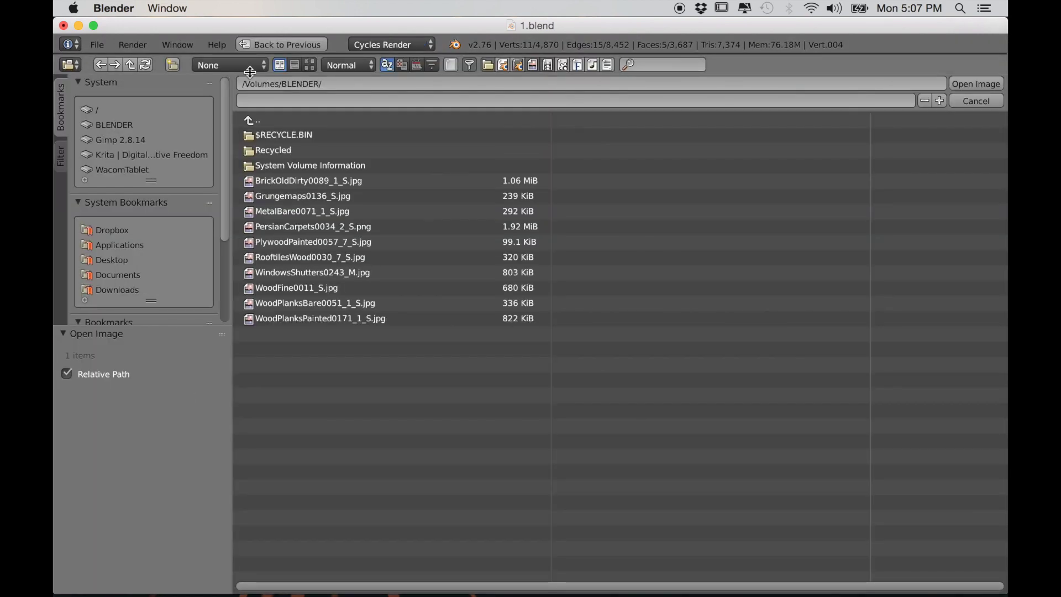
pyautogui.click(312, 68)
pyautogui.click(411, 287)
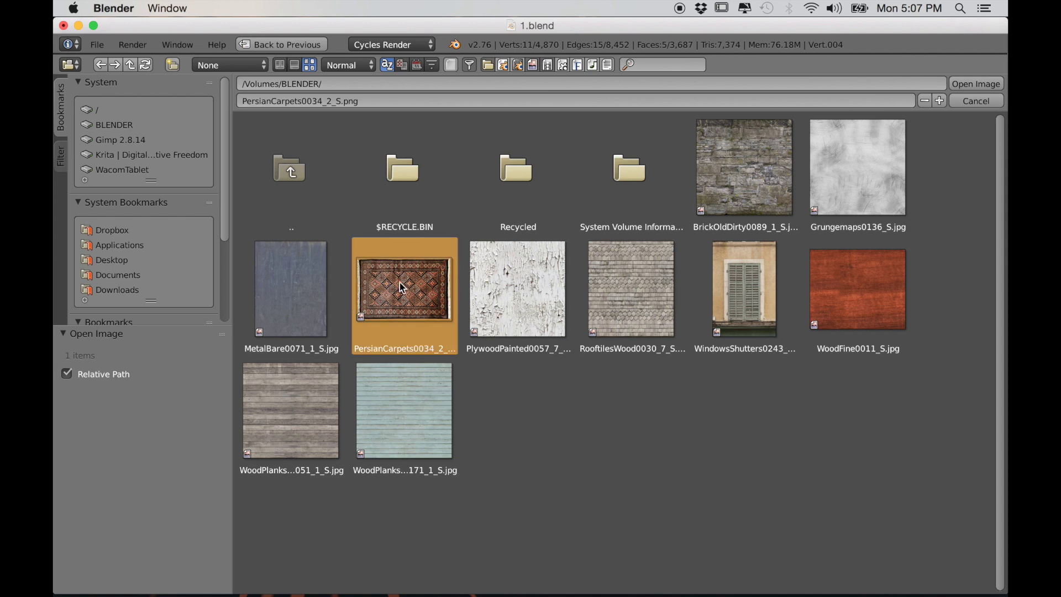
pyautogui.click(977, 84)
# Step: Add Texture Coordinate and Mapping nodes to the carpet's Image Texture node and place them beside it
pyautogui.scroll(-10, 376, 420)
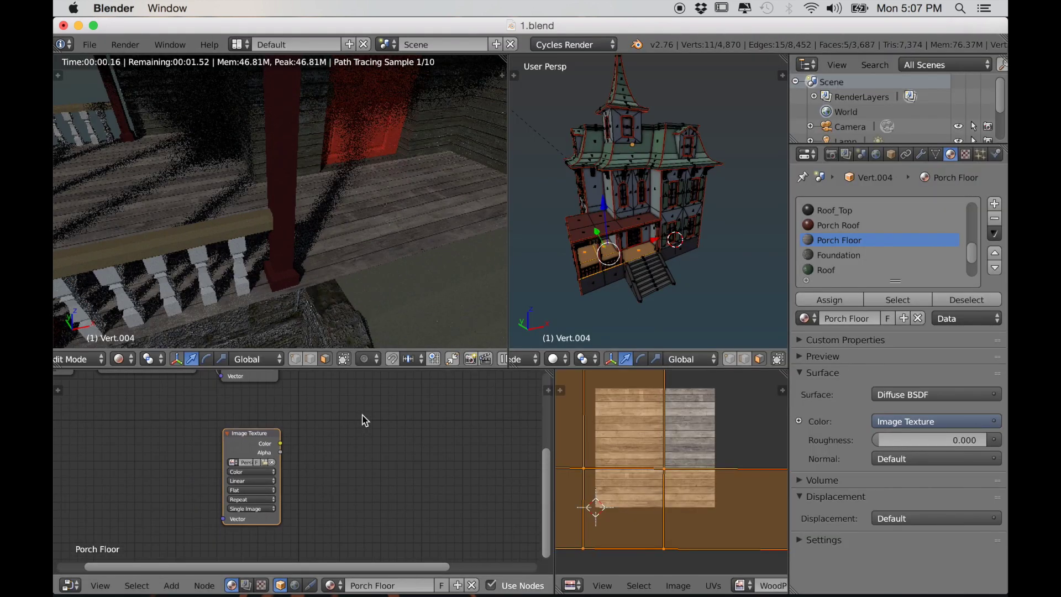
pyautogui.moveTo(371, 432); pyautogui.dragTo(382, 461, button='middle')
pyautogui.scroll(3, 310, 466)
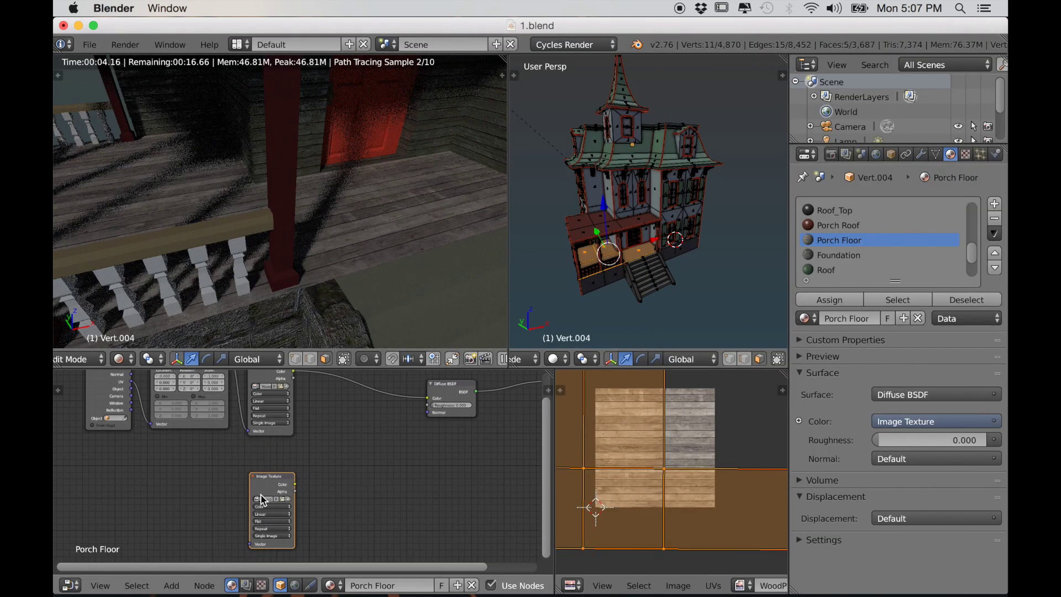
pyautogui.hotkey('ctrl', 't')
pyautogui.moveTo(263, 497); pyautogui.dragTo(329, 460, button='middle')
pyautogui.press('g')
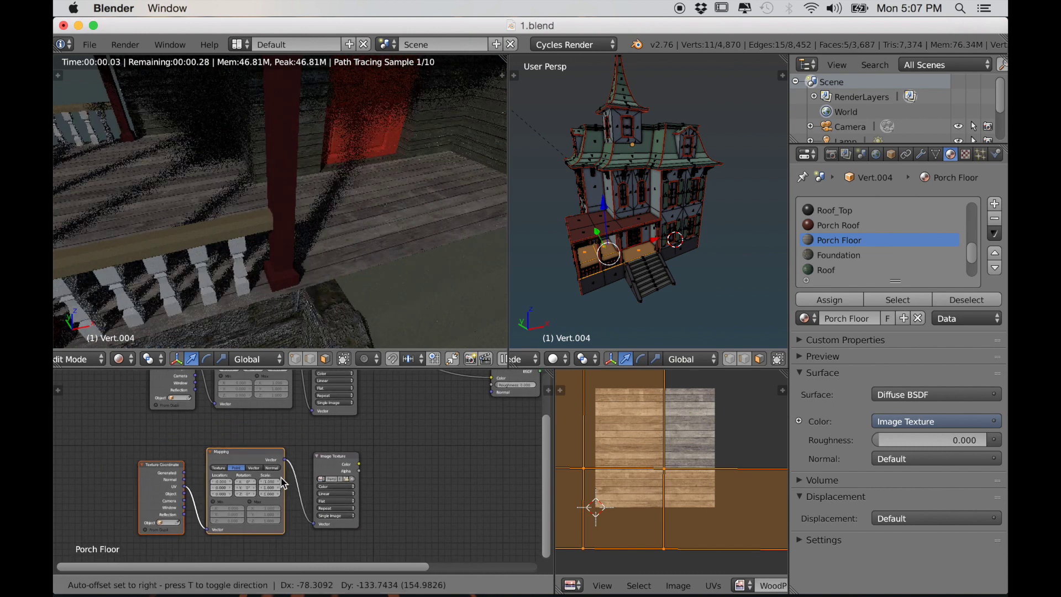
pyautogui.click(270, 483)
# Step: Feed the carpet's Mapping node from the Object coordinates and enable its Min and Max limits
pyautogui.scroll(5, 270, 483)
pyautogui.scroll(3, 271, 483)
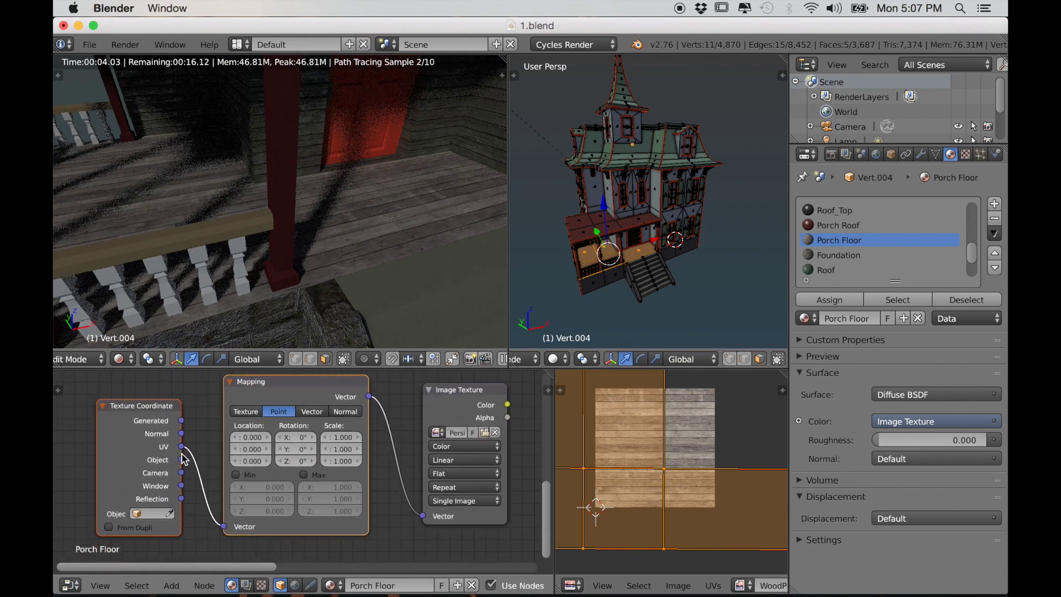
pyautogui.moveTo(227, 534); pyautogui.dragTo(223, 526)
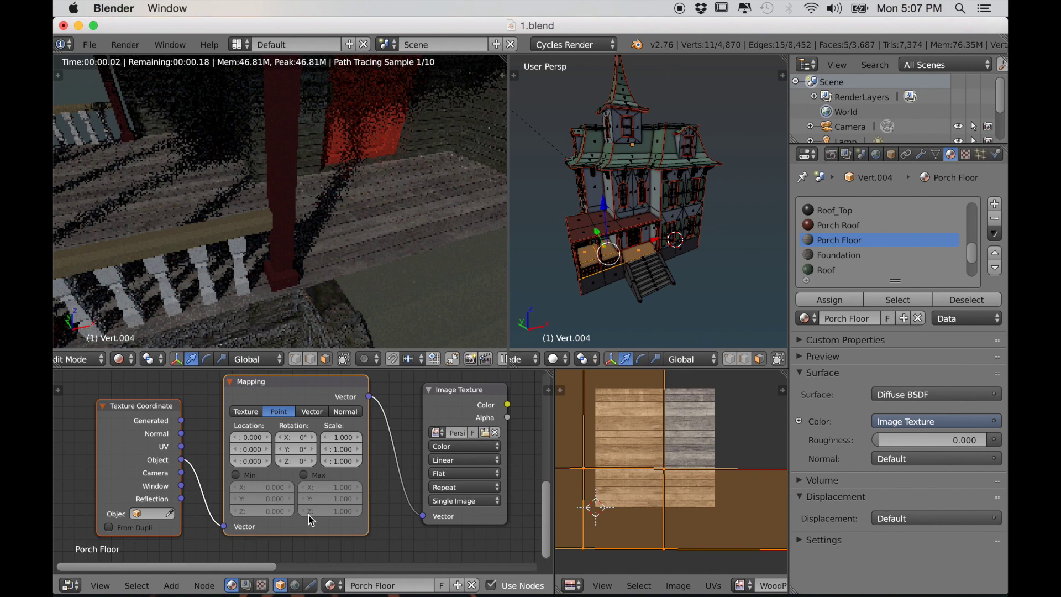
pyautogui.scroll(3, 291, 511)
pyautogui.click(219, 477)
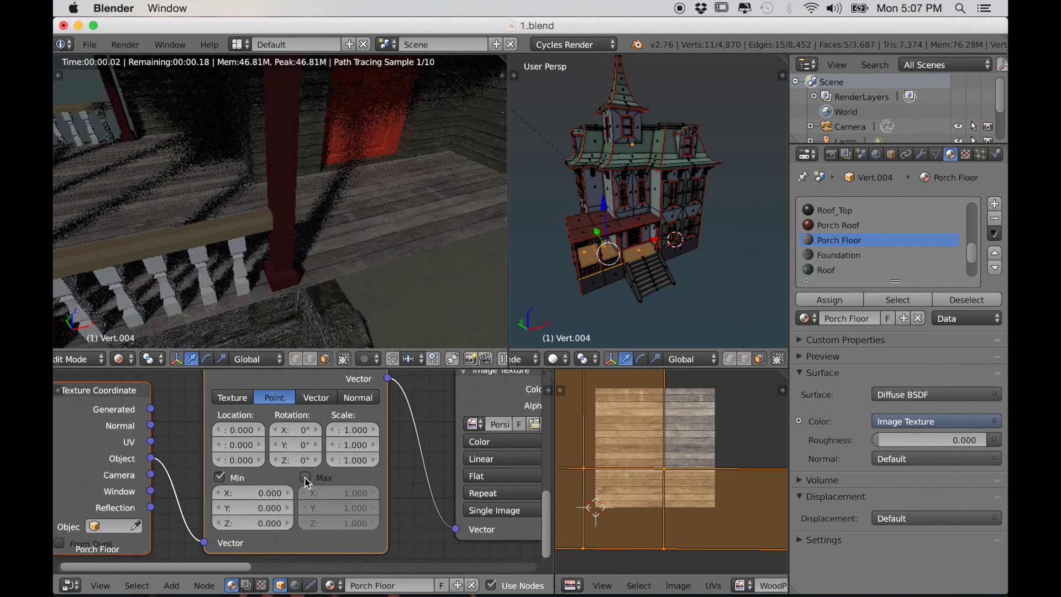
pyautogui.click(304, 477)
pyautogui.scroll(-5, 332, 532)
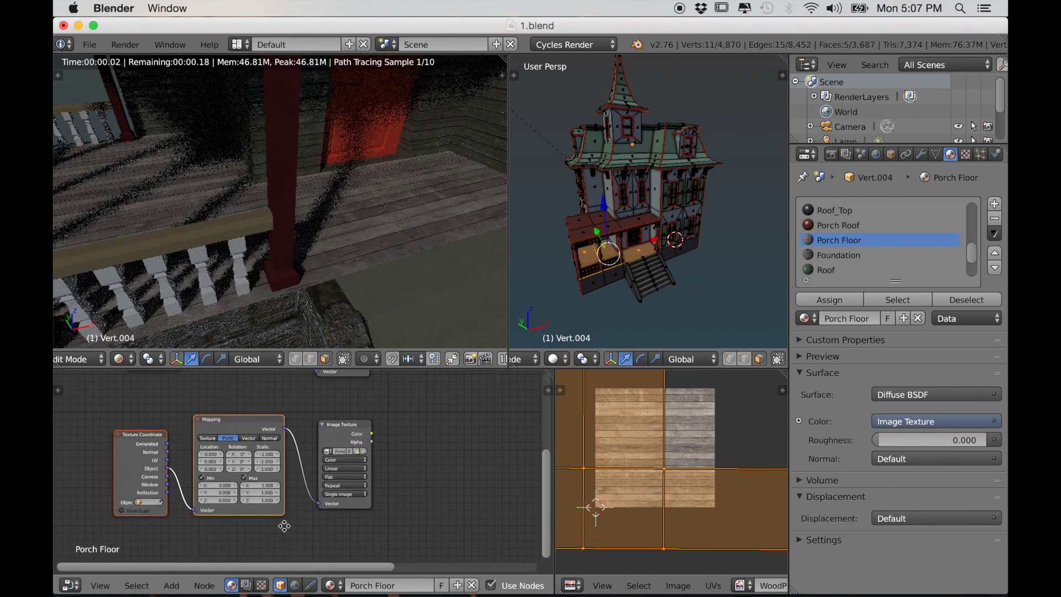
# Step: Leave editing of the house mesh and add a plain-axes empty on the porch floor in front of the door
pyautogui.moveTo(332, 509); pyautogui.dragTo(351, 499, button='middle')
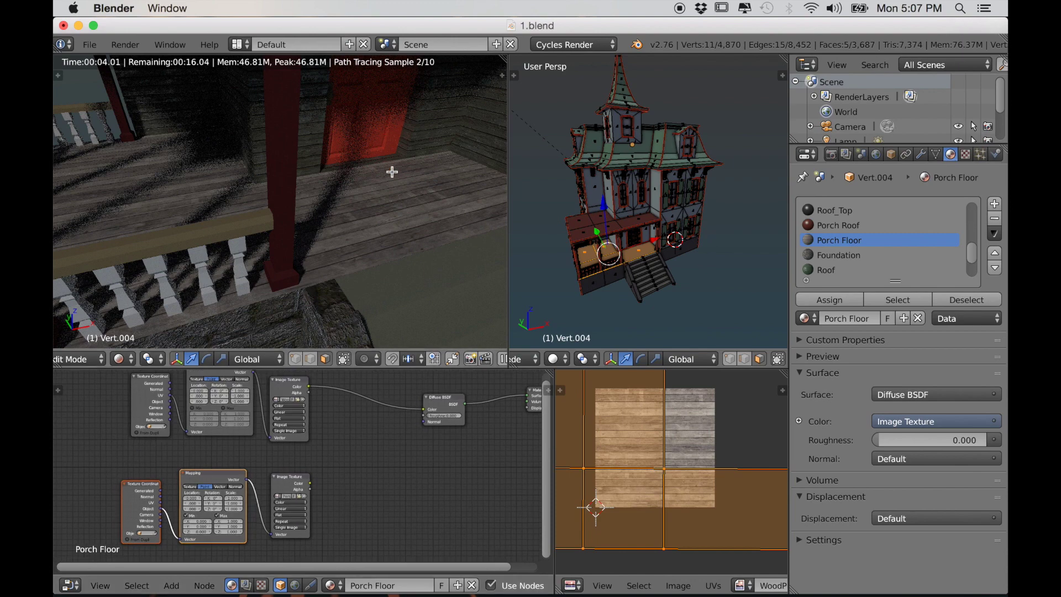
pyautogui.press('Tab')
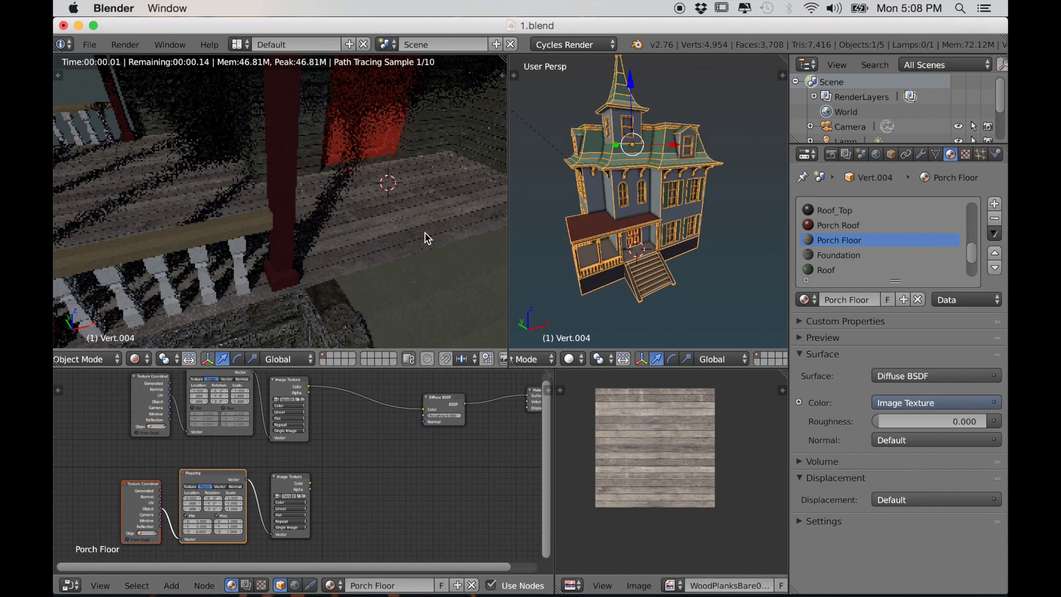
pyautogui.scroll(6, 632, 228)
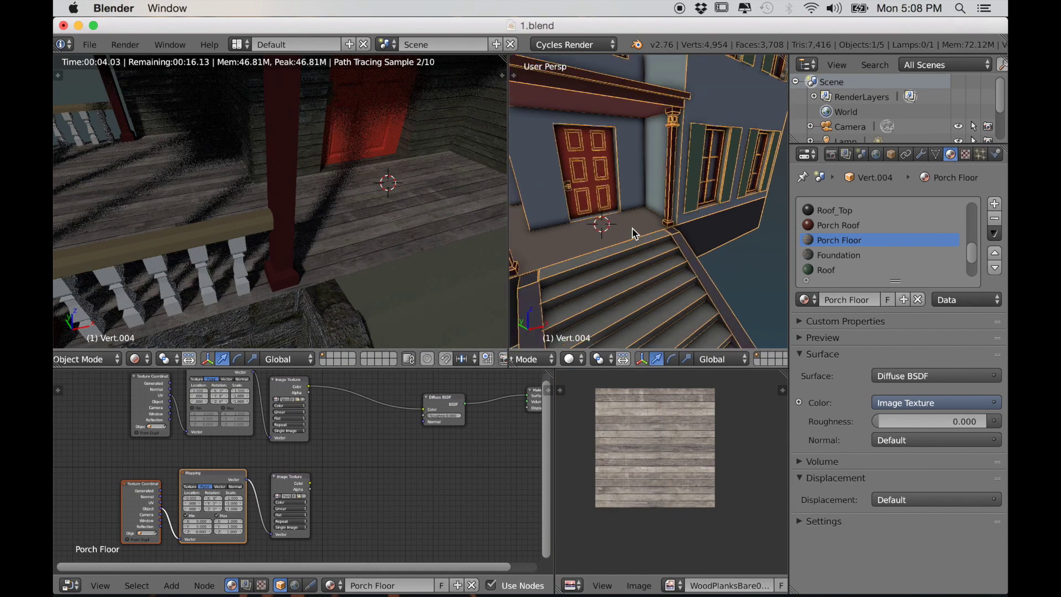
pyautogui.hotkey('shift', 'a')
pyautogui.moveTo(559, 349)
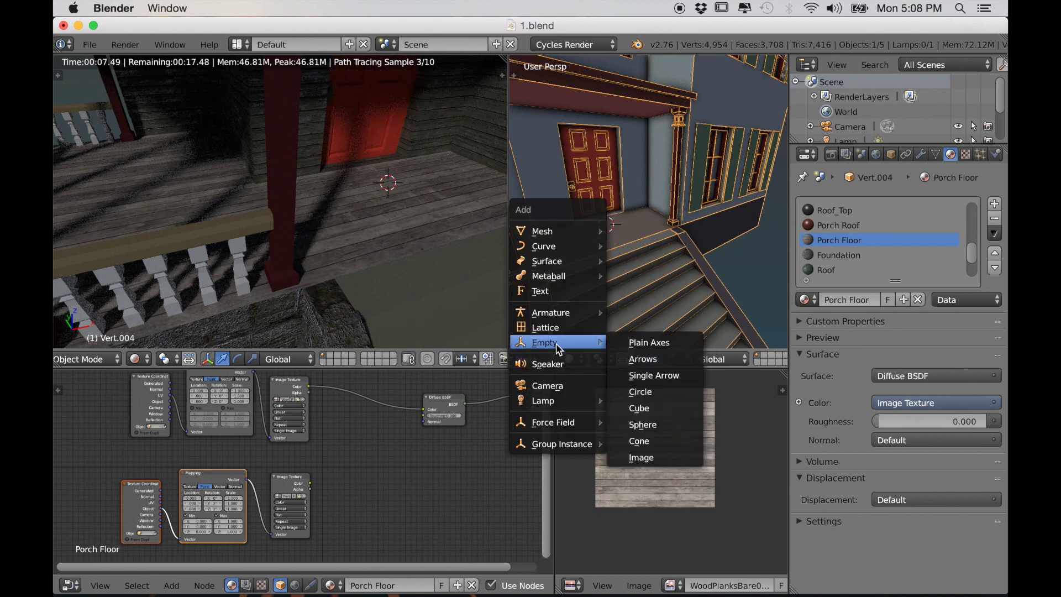
pyautogui.click(654, 351)
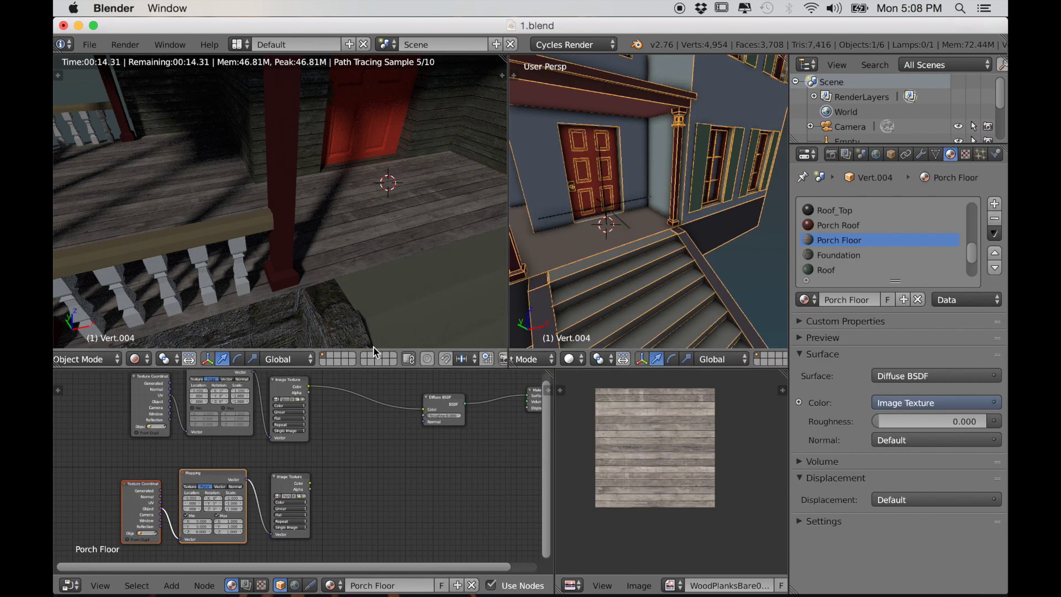
# Step: Set the new empty as the reference object of the carpet's Texture Coordinate node
pyautogui.scroll(5, 306, 475)
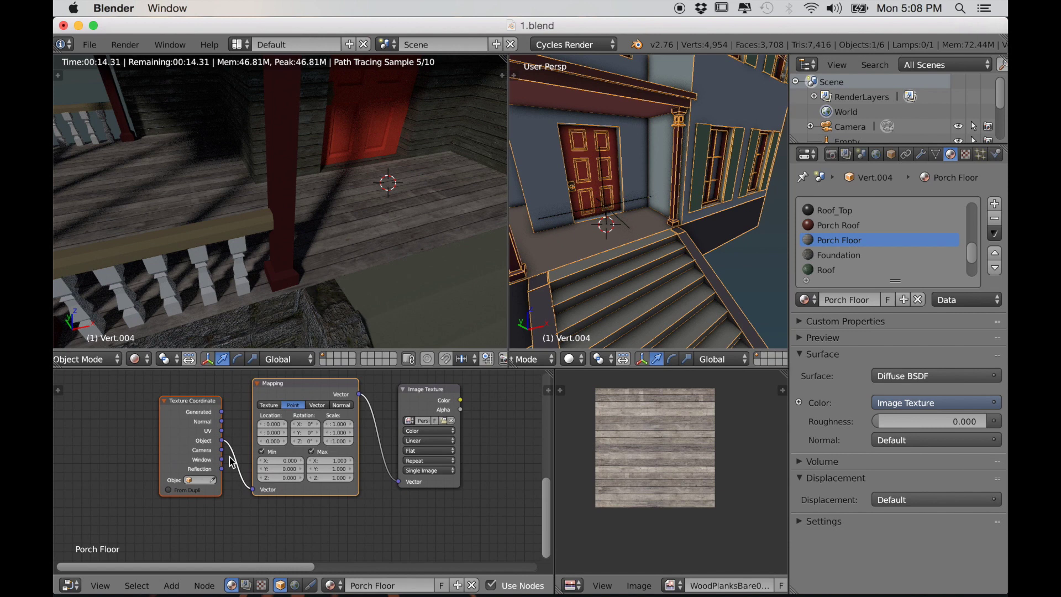
pyautogui.scroll(4, 305, 475)
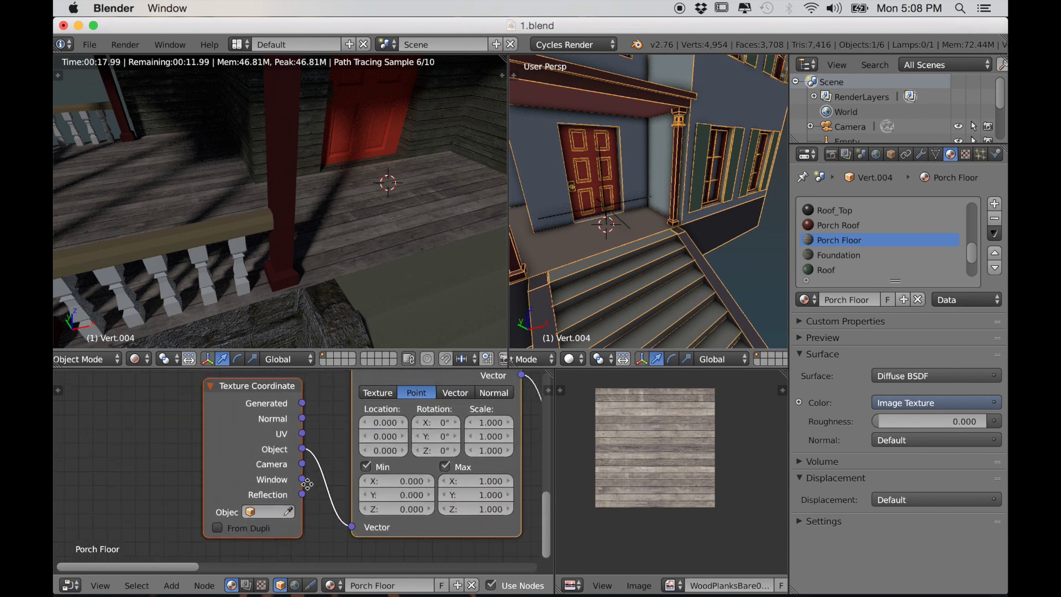
pyautogui.click(261, 518)
pyautogui.click(251, 346)
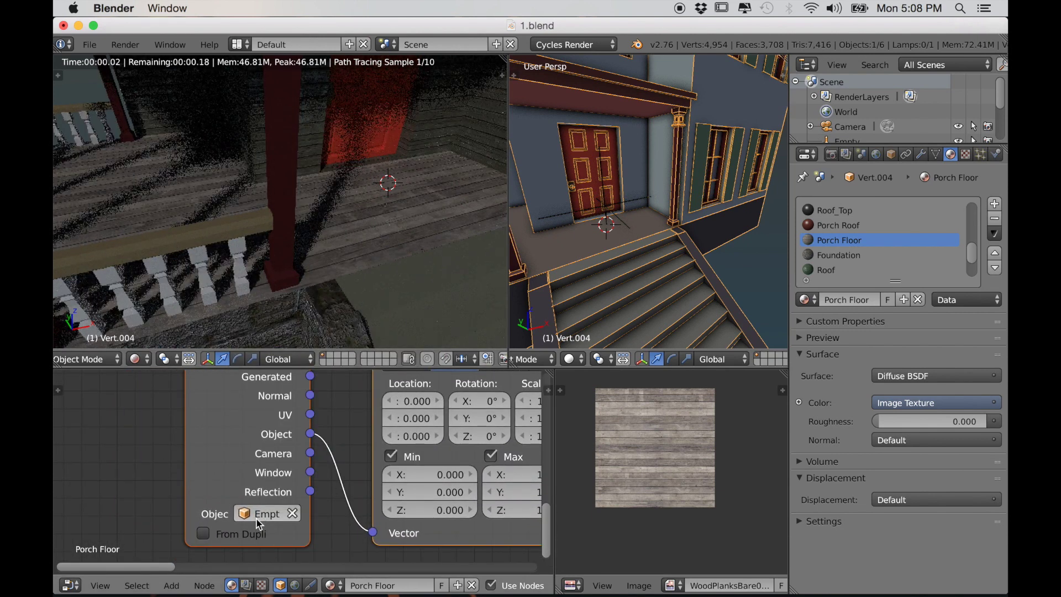
# Step: Combine the wood plank and carpet Image Texture colors with a Mix node feeding the Diffuse BSDF color
pyautogui.scroll(-3, 348, 527)
pyautogui.moveTo(357, 520); pyautogui.dragTo(195, 540, button='middle')
pyautogui.scroll(-2, 387, 511)
pyautogui.moveTo(430, 480); pyautogui.dragTo(321, 532, button='middle')
pyautogui.scroll(-3, 350, 532)
pyautogui.moveTo(357, 455); pyautogui.dragTo(334, 474, button='middle')
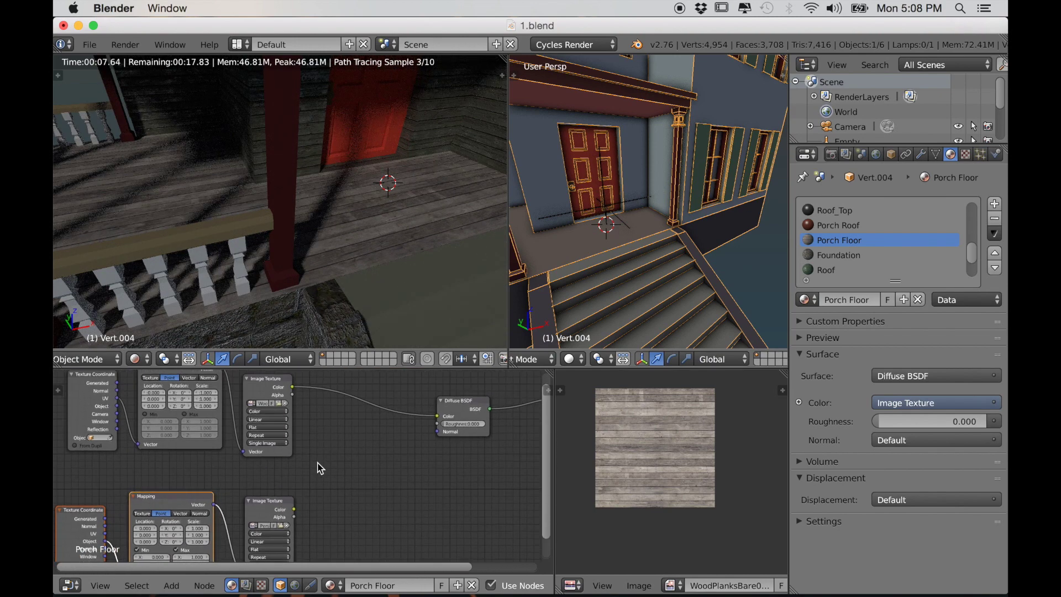
pyautogui.keyDown('ctrl'); pyautogui.keyDown('shift'); pyautogui.moveTo(264, 500); pyautogui.dragTo(266, 502, button='right'); pyautogui.keyUp('shift'); pyautogui.keyUp('ctrl')
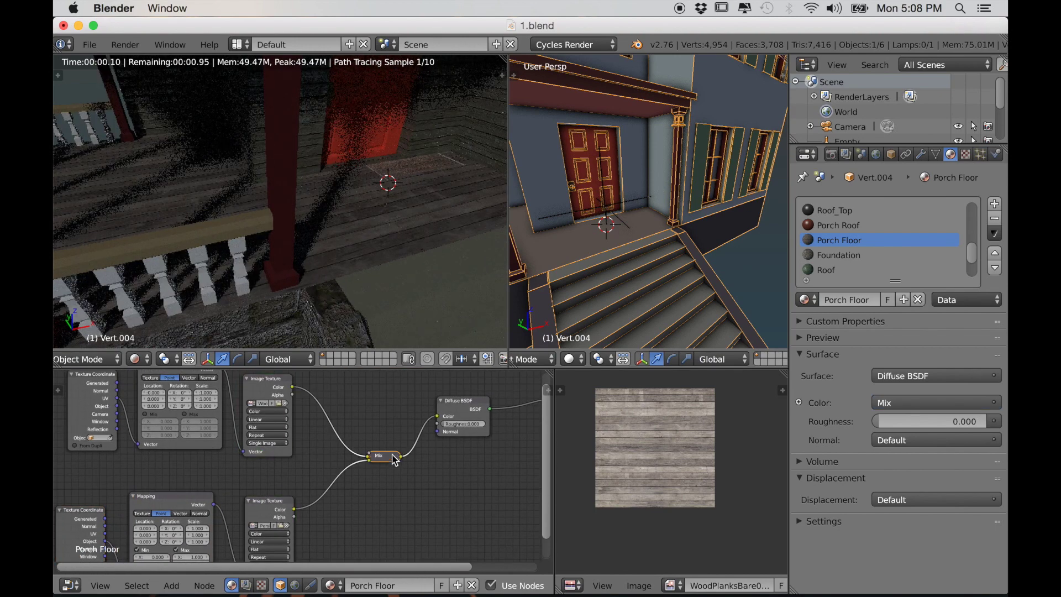
# Step: Expand the collapsed Mix node and position it between the Image Texture nodes and the Diffuse BSDF
pyautogui.moveTo(390, 456); pyautogui.dragTo(383, 428)
pyautogui.scroll(8, 360, 449)
pyautogui.moveTo(360, 449); pyautogui.dragTo(337, 473, button='middle')
pyautogui.scroll(-7, 300, 486)
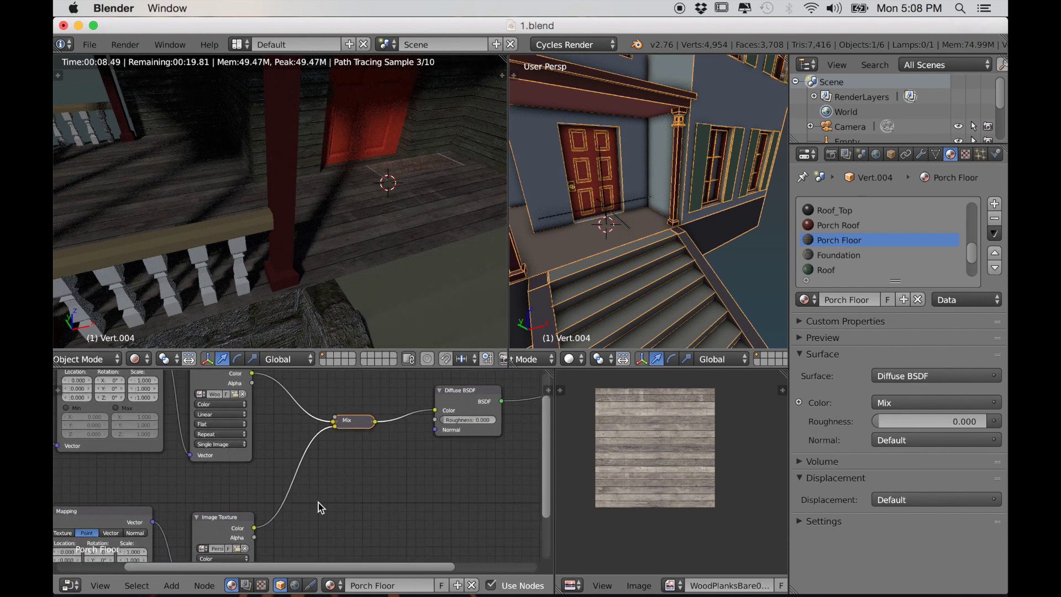
pyautogui.scroll(1, 302, 518)
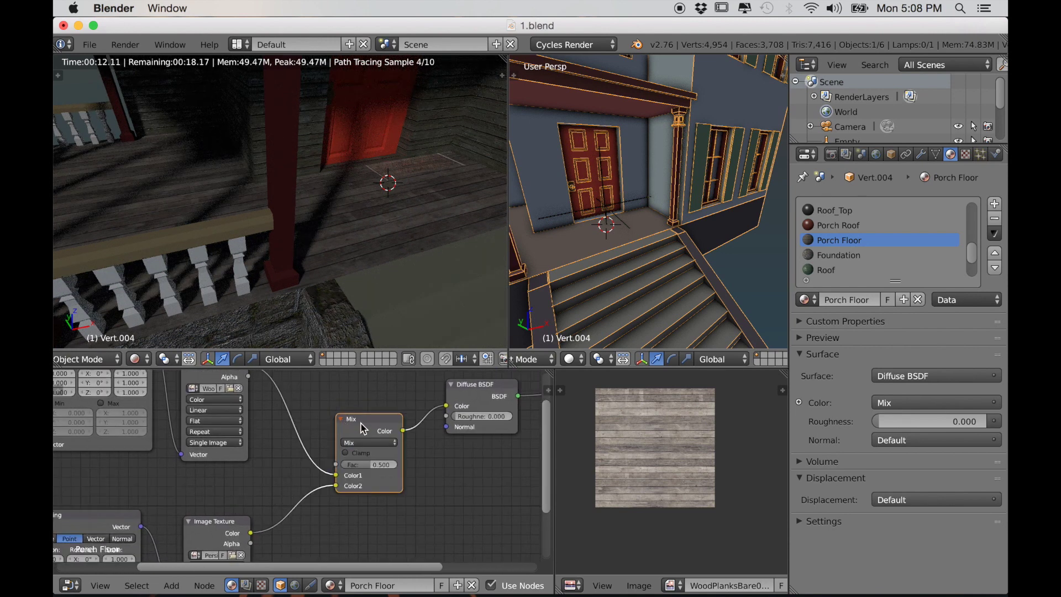
pyautogui.moveTo(363, 428); pyautogui.dragTo(342, 418)
pyautogui.moveTo(313, 463); pyautogui.dragTo(348, 439, button='middle')
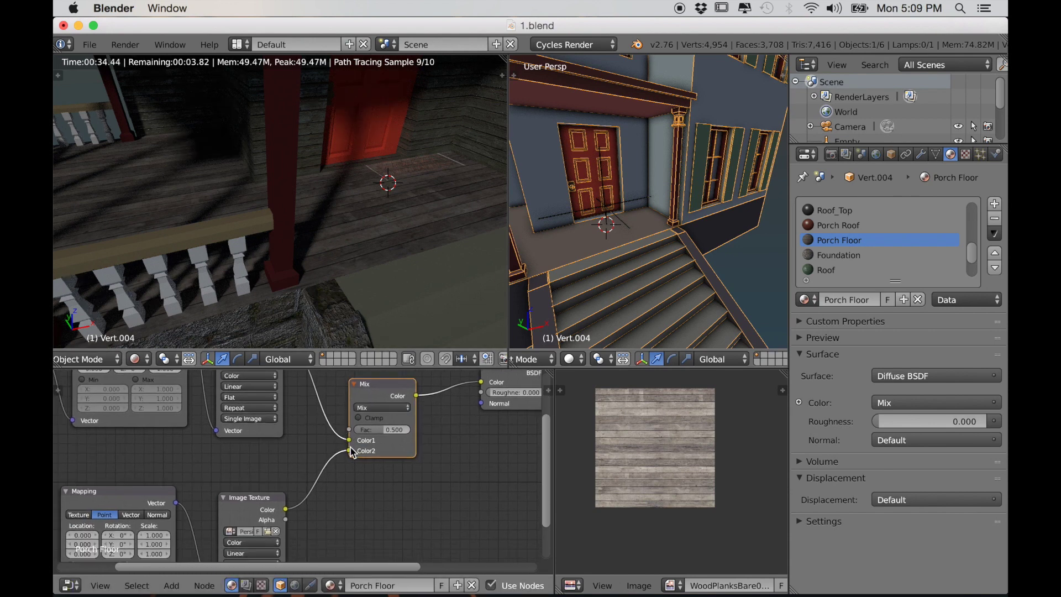
# Step: Select the empty and shift it slightly across the porch floor to reposition the carpet near the door
pyautogui.scroll(-1, 300, 515)
pyautogui.moveTo(399, 260); pyautogui.dragTo(405, 227, button='middle')
pyautogui.scroll(-3, 607, 222)
pyautogui.keyDown('shift'); pyautogui.moveTo(606, 223); pyautogui.dragTo(632, 234, button='middle'); pyautogui.keyUp('shift')
pyautogui.rightClick(622, 205)
pyautogui.moveTo(608, 209)
pyautogui.mouseDown()
pyautogui.moveTo(619, 222)
pyautogui.moveTo(656, 218)
pyautogui.moveTo(603, 228)
pyautogui.mouseUp()
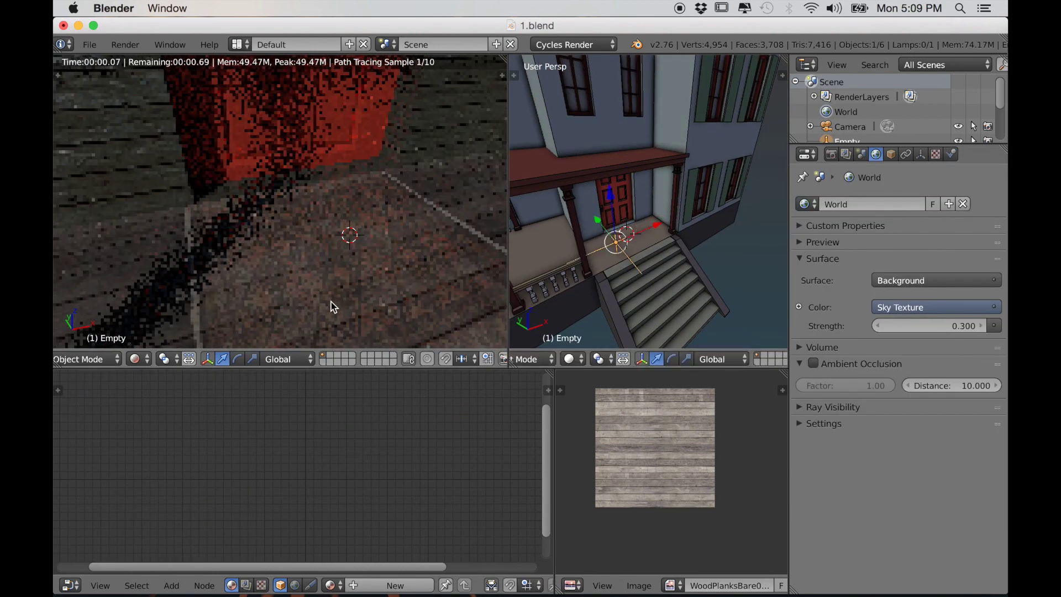
# Step: Reselect the house and drive the Mix node's Fac with the carpet image's Alpha
pyautogui.rightClick(433, 296)
pyautogui.scroll(2, 381, 501)
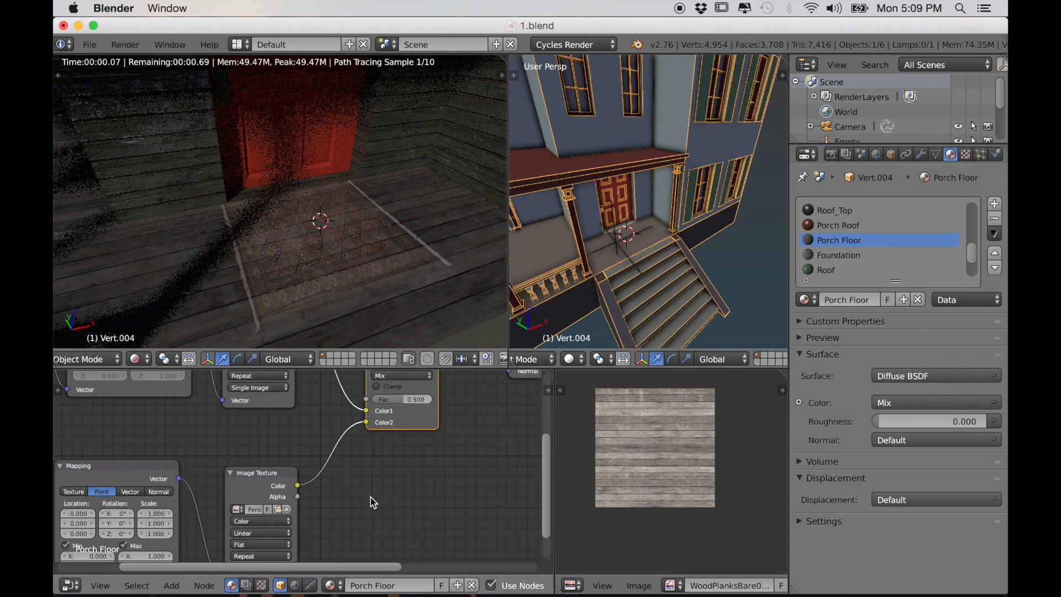
pyautogui.scroll(2, 332, 497)
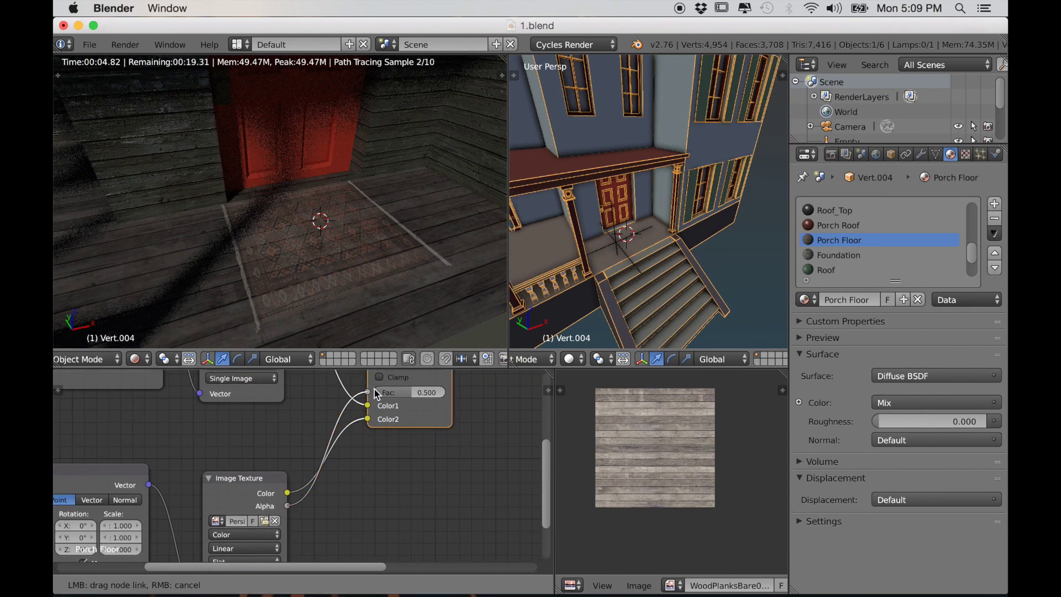
pyautogui.moveTo(376, 394); pyautogui.dragTo(370, 393)
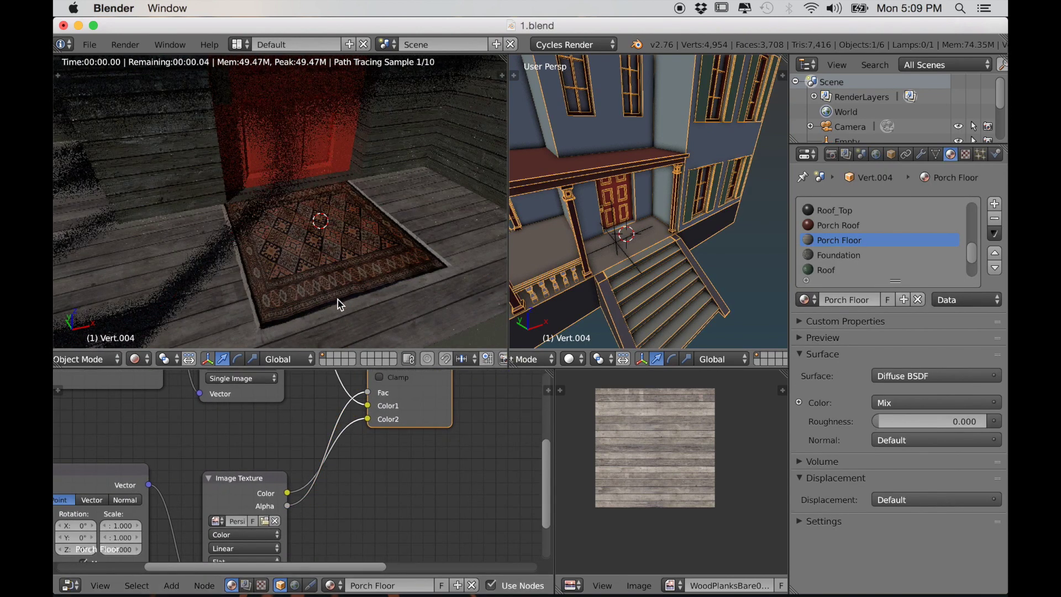
# Step: Set the Y scale of the carpet's Mapping node to 2.000
pyautogui.scroll(-6, 336, 462)
pyautogui.moveTo(337, 463); pyautogui.dragTo(430, 431, button='middle')
pyautogui.scroll(4, 316, 431)
pyautogui.moveTo(316, 431); pyautogui.dragTo(356, 402, button='middle')
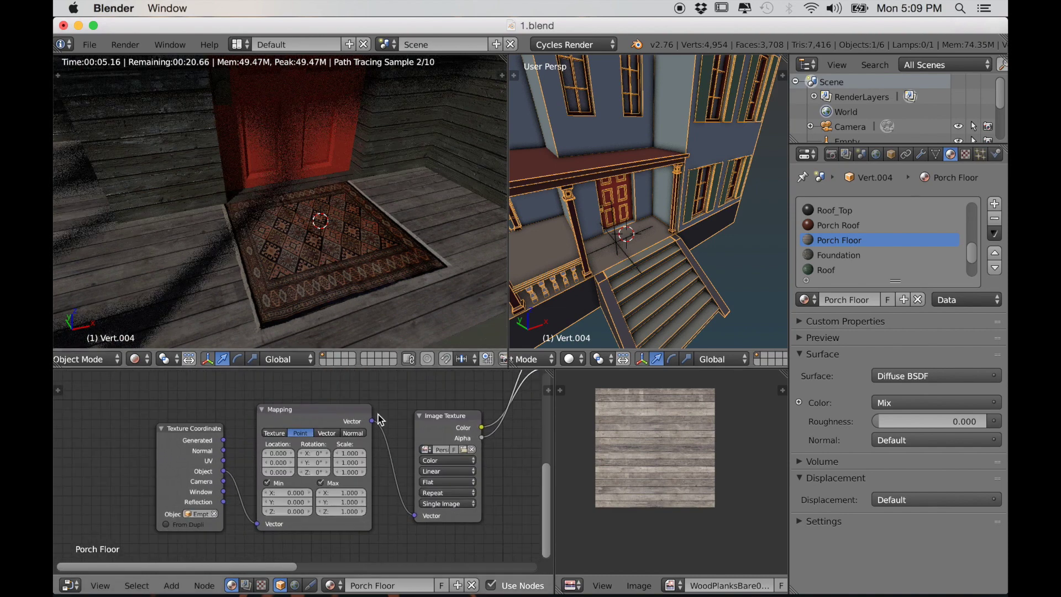
pyautogui.scroll(3, 379, 441)
pyautogui.moveTo(331, 476); pyautogui.dragTo(339, 476)
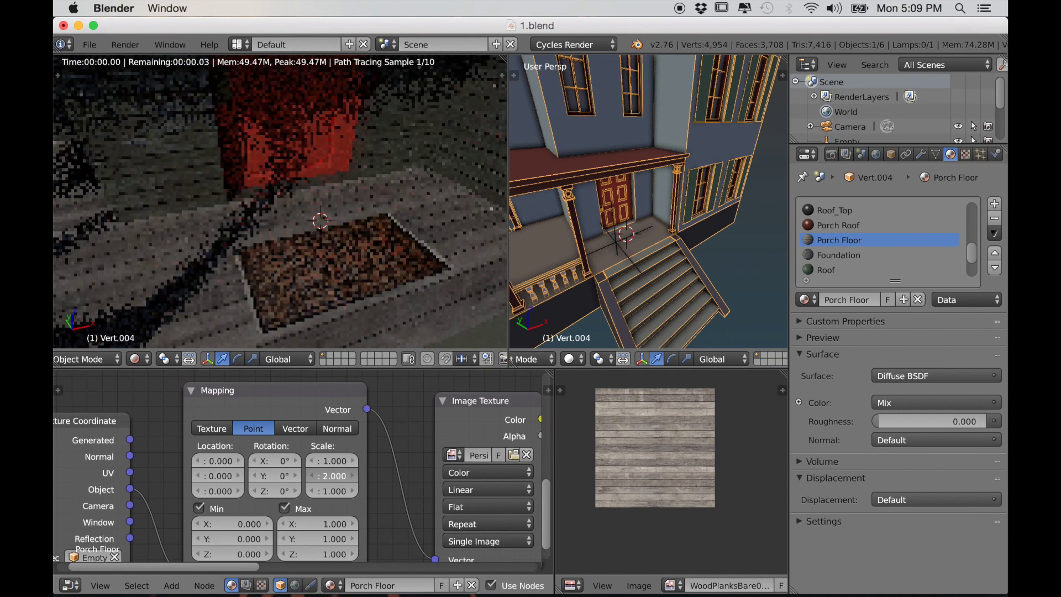
# Step: Move the empty along the Y axis to bring the carpet closer to the door
pyautogui.rightClick(629, 259)
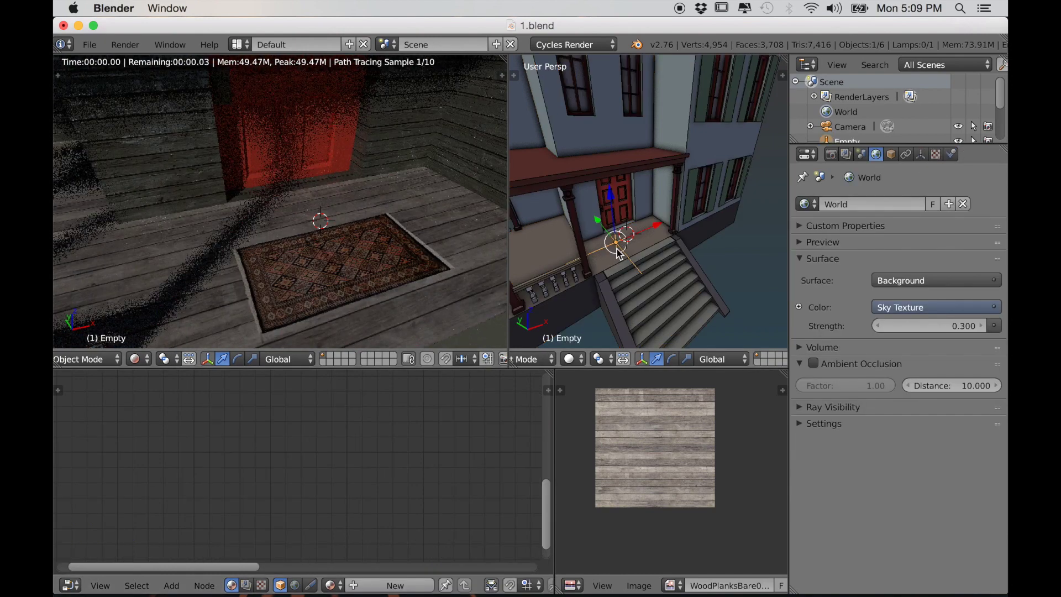
pyautogui.press('g')
pyautogui.press('y')
pyautogui.click(599, 227)
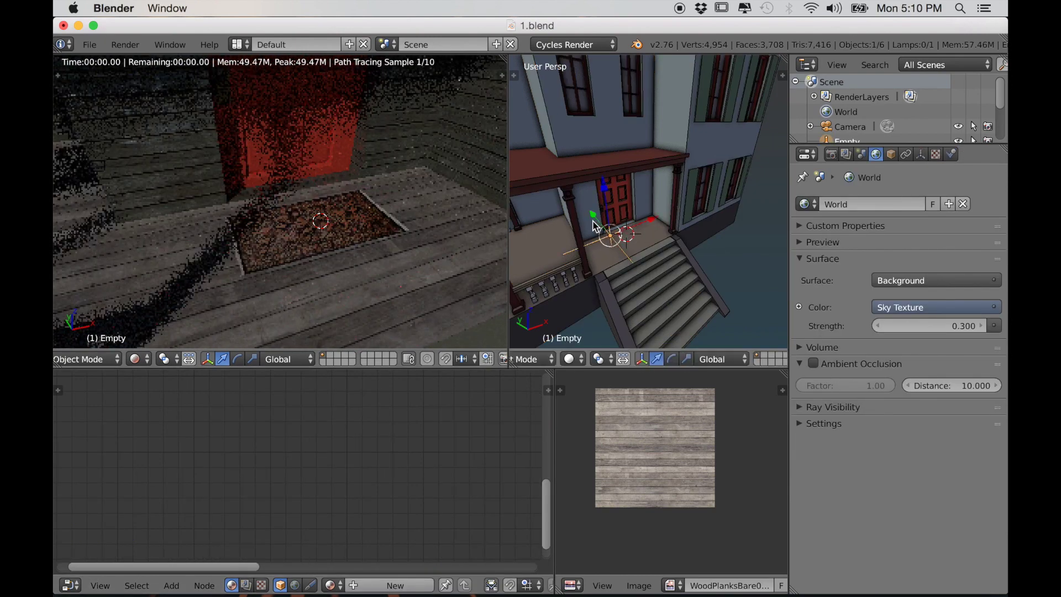
# Step: Reselect the house and adjust the carpet Mapping node's Z rotation and X scale to widen the carpet
pyautogui.rightClick(320, 277)
pyautogui.moveTo(275, 491); pyautogui.dragTo(264, 491)
pyautogui.moveTo(329, 460); pyautogui.dragTo(301, 461)
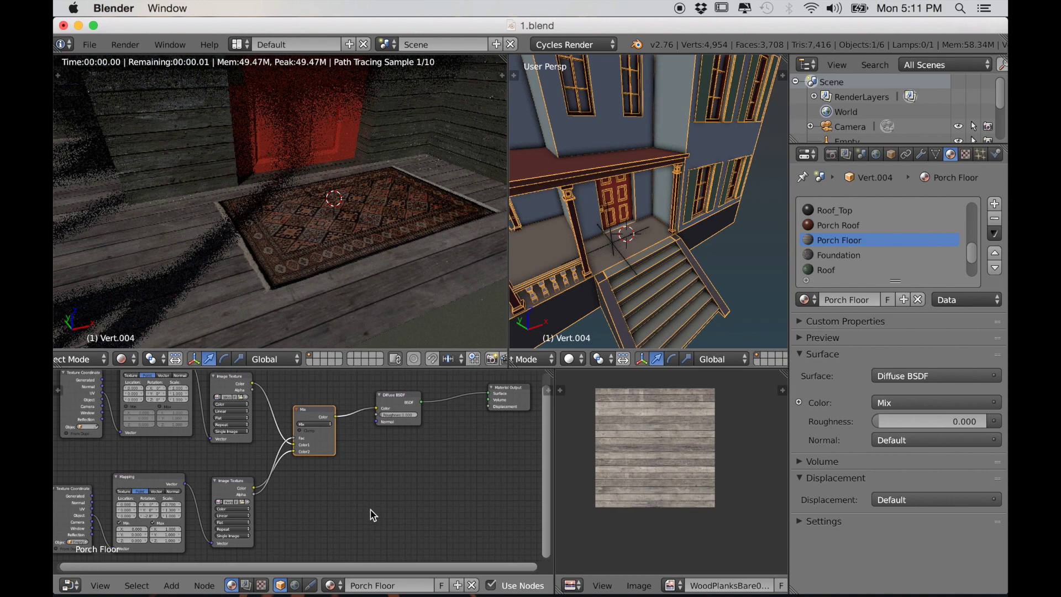
# Step: Connect the Mix node's Color to the Material Output's Displacement input
pyautogui.scroll(2, 372, 513)
pyautogui.moveTo(377, 492); pyautogui.dragTo(200, 549, button='middle')
pyautogui.scroll(4, 160, 465)
pyautogui.moveTo(389, 444); pyautogui.dragTo(389, 445)
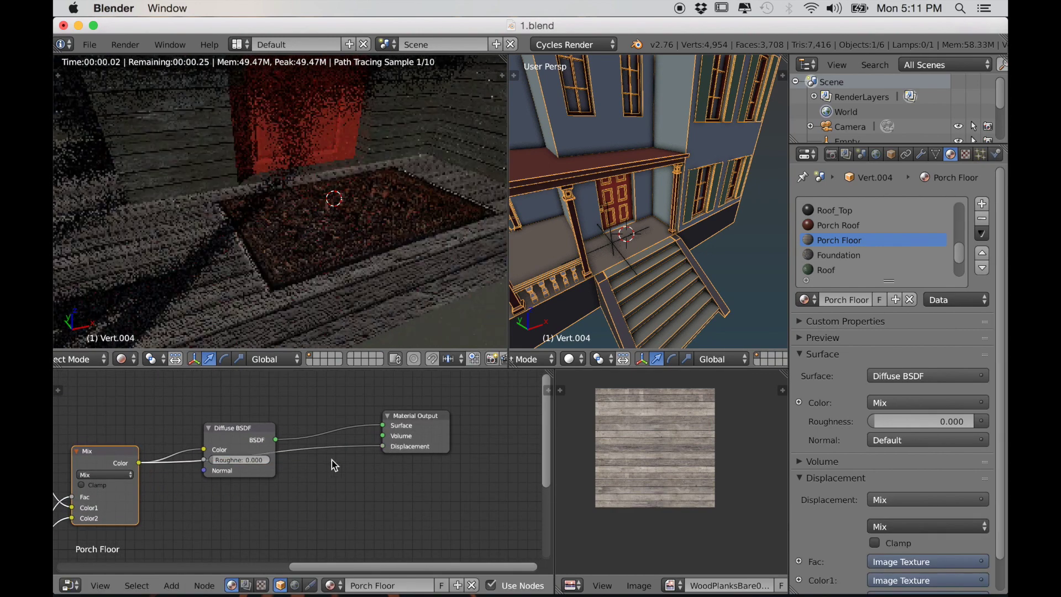
# Step: Move the Diffuse BSDF node above the displacement link and the Material Output farther away to make room
pyautogui.moveTo(239, 446); pyautogui.dragTo(245, 406)
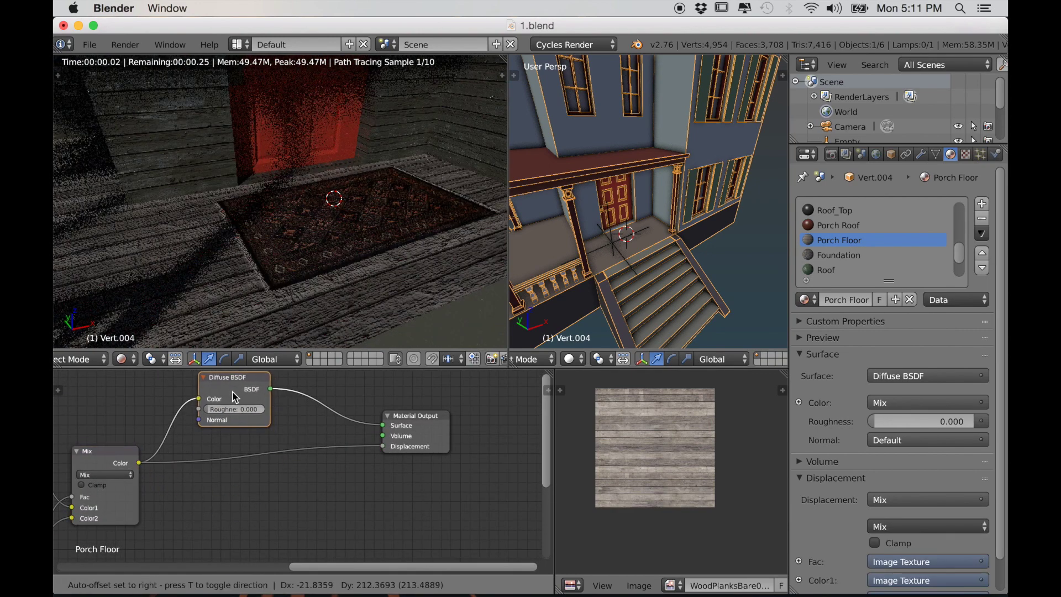
pyautogui.scroll(-6, 295, 481)
pyautogui.moveTo(266, 424); pyautogui.dragTo(273, 421)
pyautogui.moveTo(375, 455); pyautogui.dragTo(441, 481)
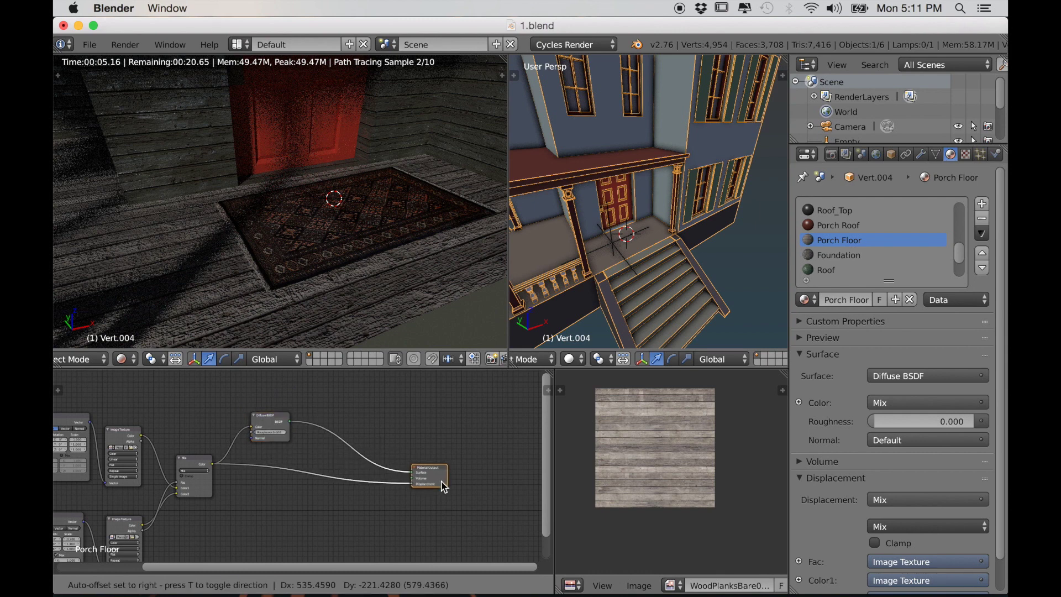
# Step: Add a Glossy BSDF below the Diffuse BSDF and blend the two with a Mix Shader feeding the Material Output
pyautogui.hotkey('shift', 'a')
pyautogui.moveTo(320, 475)
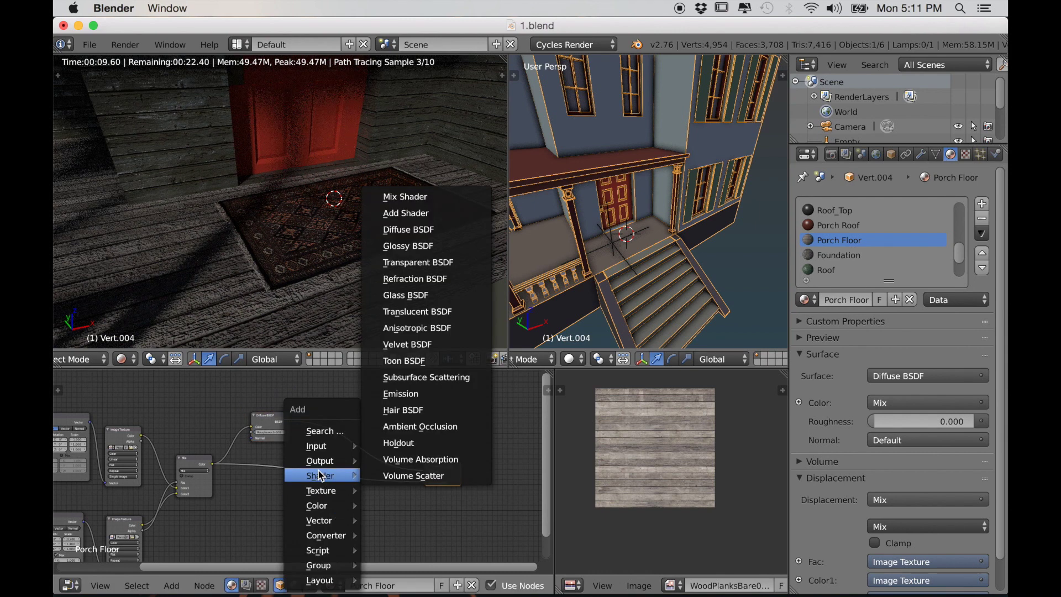
pyautogui.click(408, 245)
pyautogui.click(244, 498)
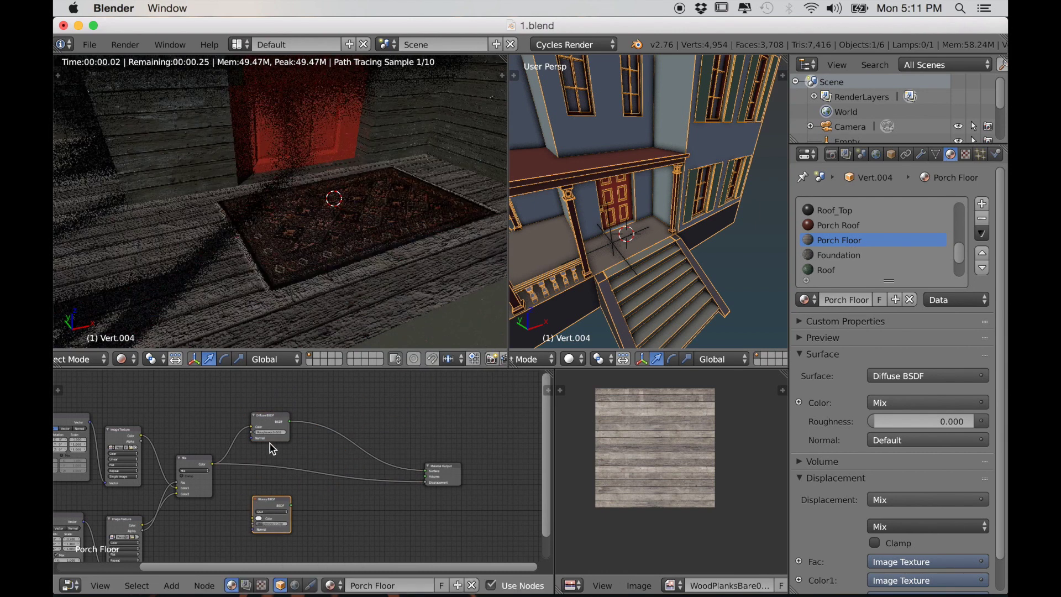
pyautogui.keyDown('alt'); pyautogui.moveTo(271, 506); pyautogui.dragTo(272, 506, button='right'); pyautogui.keyUp('alt')
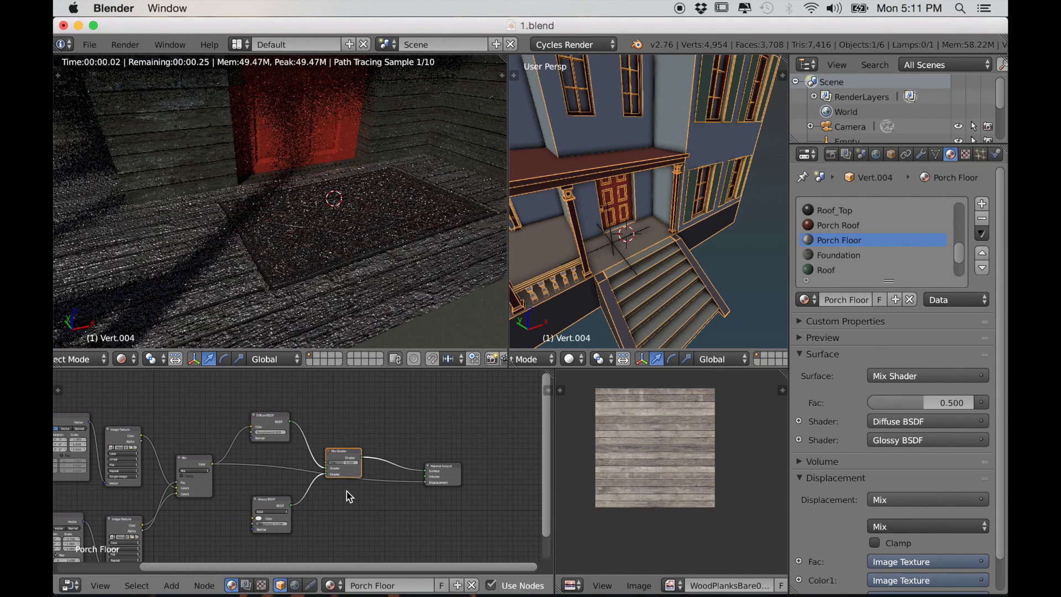
# Step: Insert a Math node into the displacement link between the Mix node and the Material Output
pyautogui.hotkey('shift', 'a')
pyautogui.moveTo(348, 535)
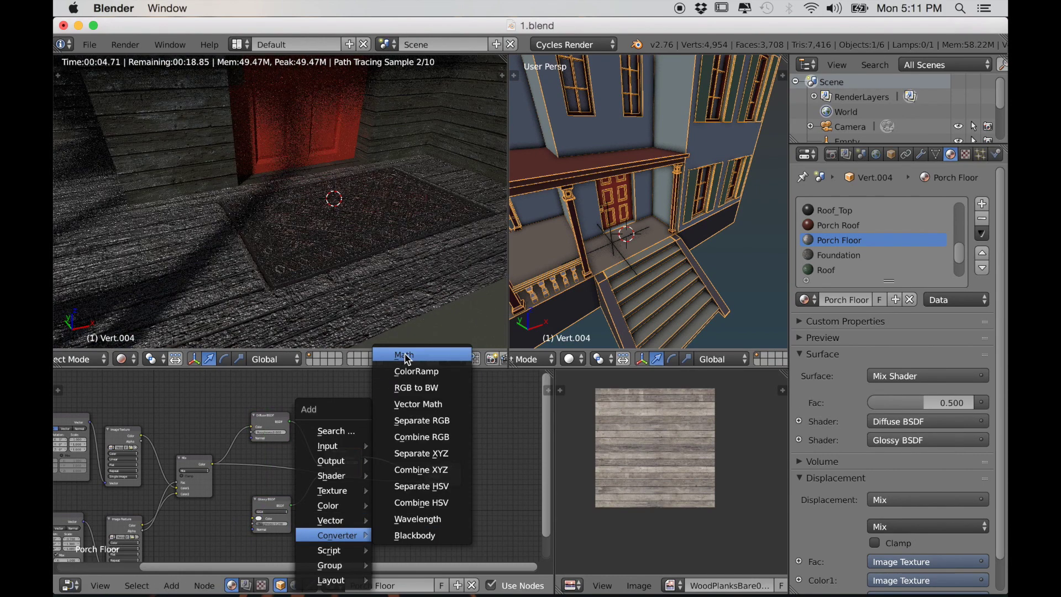
pyautogui.click(405, 354)
pyautogui.click(369, 475)
pyautogui.moveTo(381, 480); pyautogui.dragTo(378, 491)
pyautogui.scroll(8, 409, 519)
pyautogui.moveTo(430, 550); pyautogui.dragTo(356, 464, button='middle')
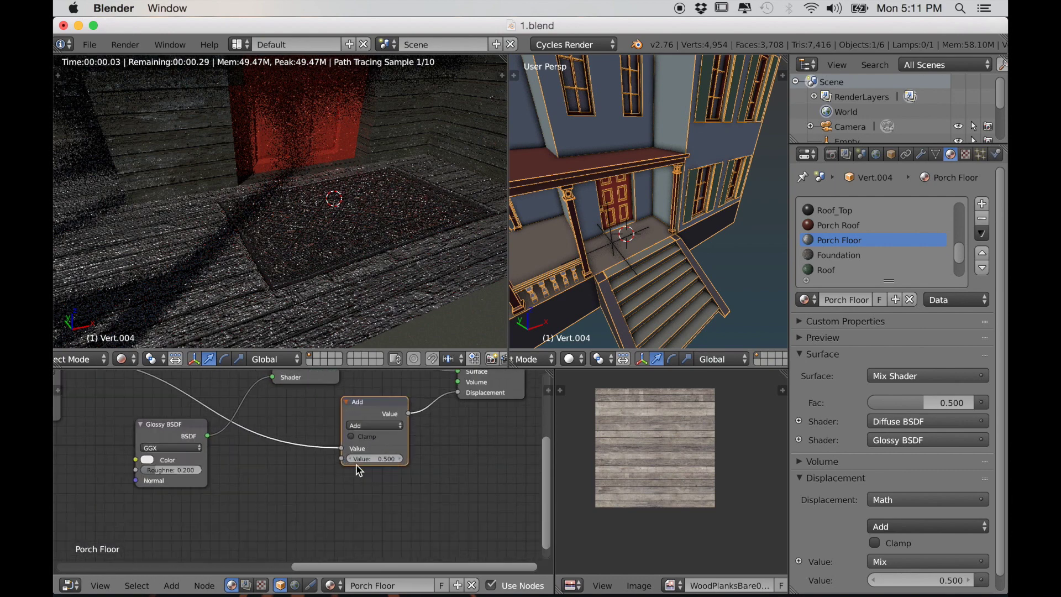
# Step: Set the displacement Math node to Multiply with a value of 0.100
pyautogui.scroll(3, 356, 465)
pyautogui.click(381, 418)
pyautogui.click(387, 375)
pyautogui.moveTo(417, 460); pyautogui.dragTo(407, 460)
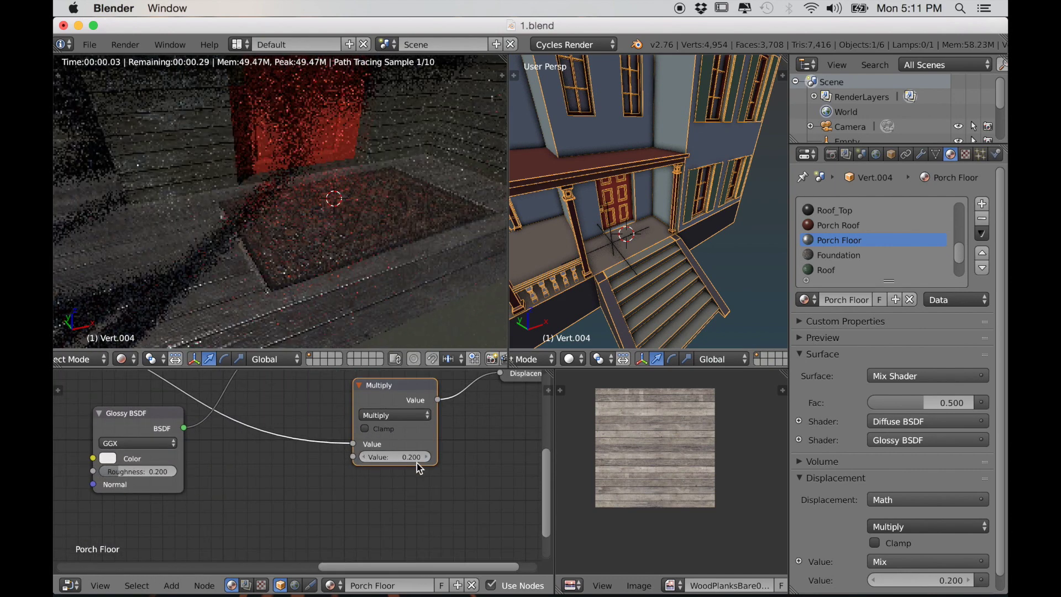
pyautogui.click(364, 458)
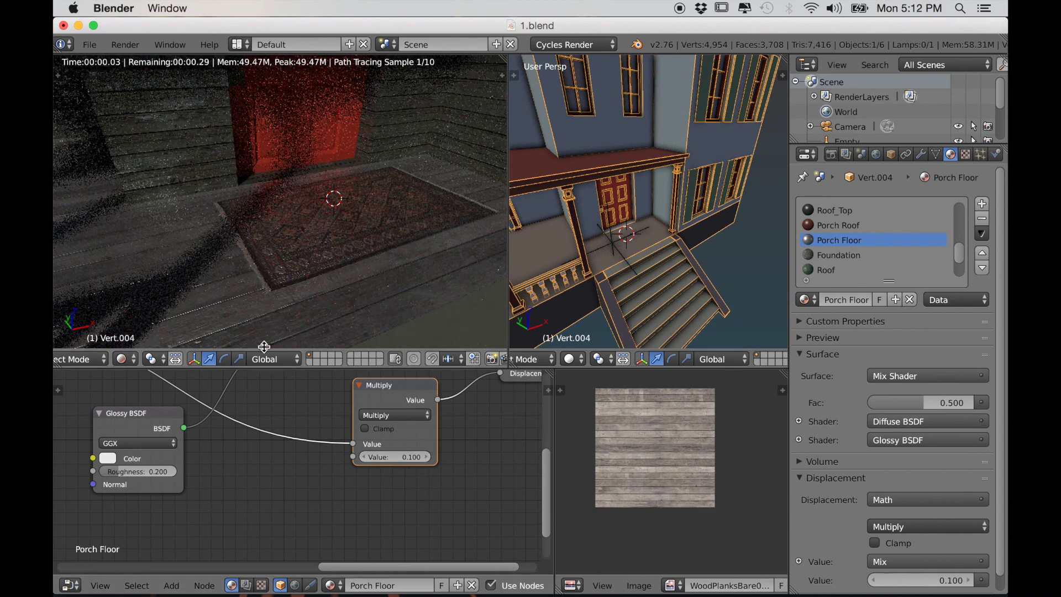
# Step: Link the Mix node's Color to the Mix Shader's Fac and spread out the Mix, Glossy BSDF and Multiply nodes
pyautogui.scroll(-4, 298, 464)
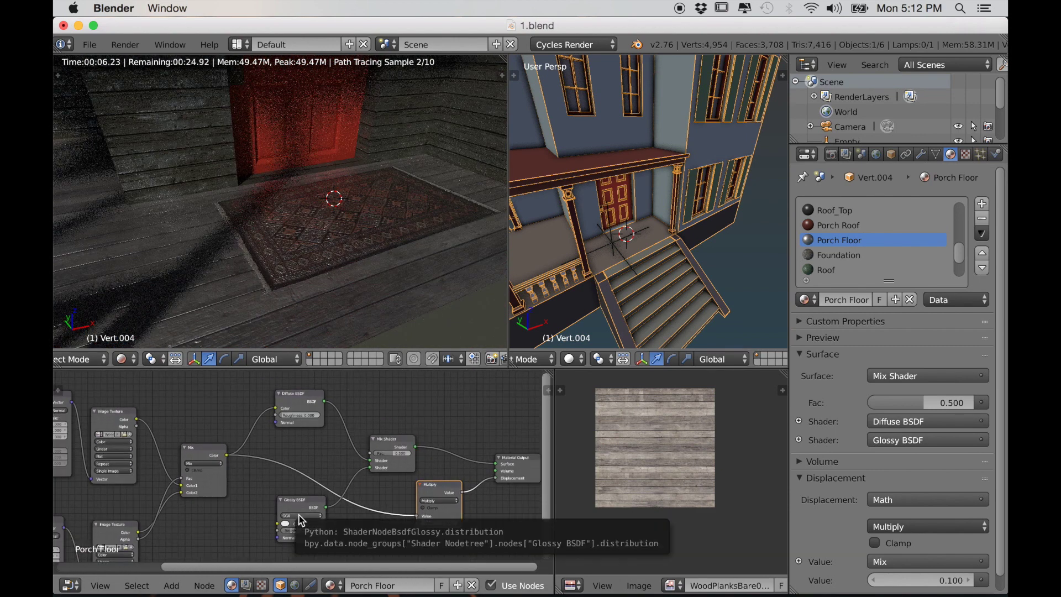
pyautogui.moveTo(309, 512); pyautogui.dragTo(345, 495, button='middle')
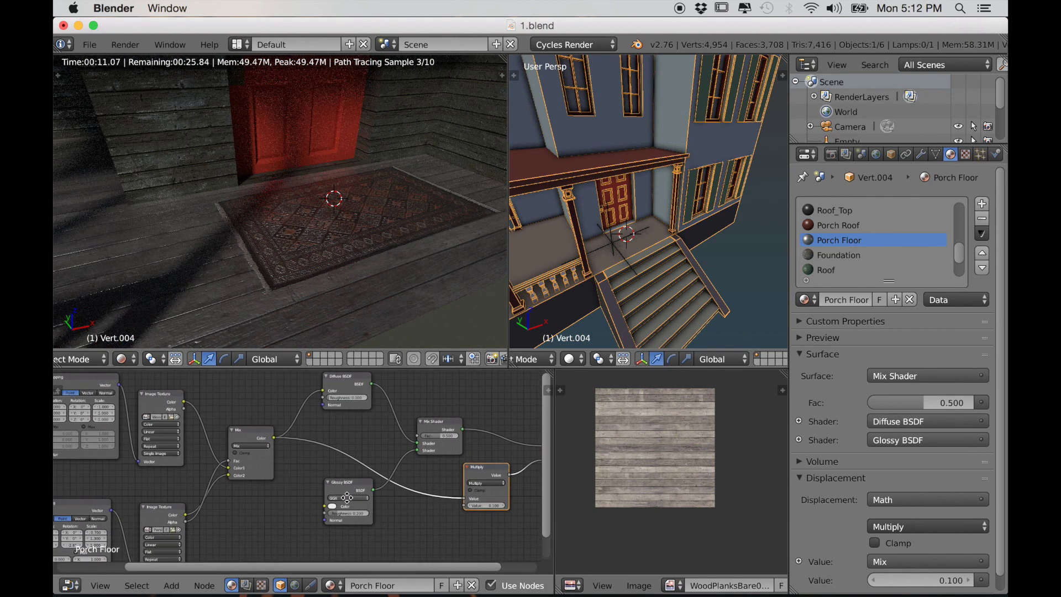
pyautogui.scroll(2, 335, 497)
pyautogui.moveTo(220, 419); pyautogui.dragTo(202, 419, button='middle')
pyautogui.moveTo(254, 434); pyautogui.dragTo(421, 434)
pyautogui.moveTo(215, 428); pyautogui.dragTo(184, 432)
pyautogui.moveTo(331, 490); pyautogui.dragTo(273, 510)
pyautogui.moveTo(489, 476); pyautogui.dragTo(438, 522)
# Step: Insert an RGB to BW node into the link from the Mix node to the Mix Shader's Fac
pyautogui.hotkey('shift', 'a')
pyautogui.moveTo(288, 458)
pyautogui.click(347, 312)
pyautogui.click(284, 437)
# Step: Insert a Bright/Contrast node between the RGB to BW node and the Mix Shader's Fac
pyautogui.hotkey('shift', 'a')
pyautogui.moveTo(302, 443)
pyautogui.moveTo(270, 409)
pyautogui.click(364, 507)
pyautogui.click(376, 425)
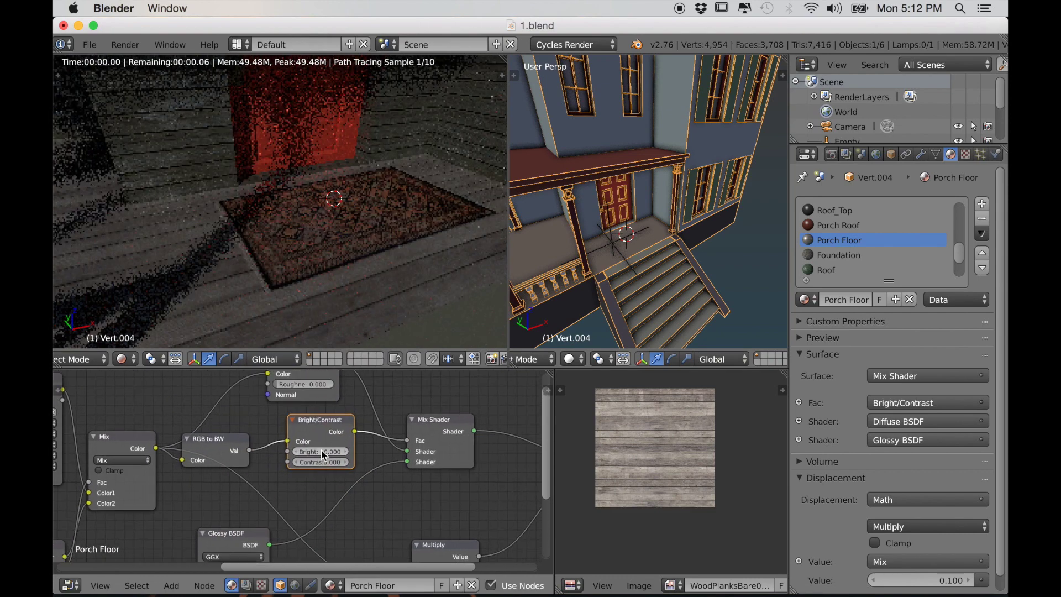
# Step: Preview the Bright/Contrast node's output on the porch floor and set its Contrast to 0.600
pyautogui.keyDown('ctrl'); pyautogui.keyDown('shift'); pyautogui.click(315, 433); pyautogui.keyUp('shift'); pyautogui.keyUp('ctrl')
pyautogui.scroll(2, 341, 449)
pyautogui.scroll(2, 340, 449)
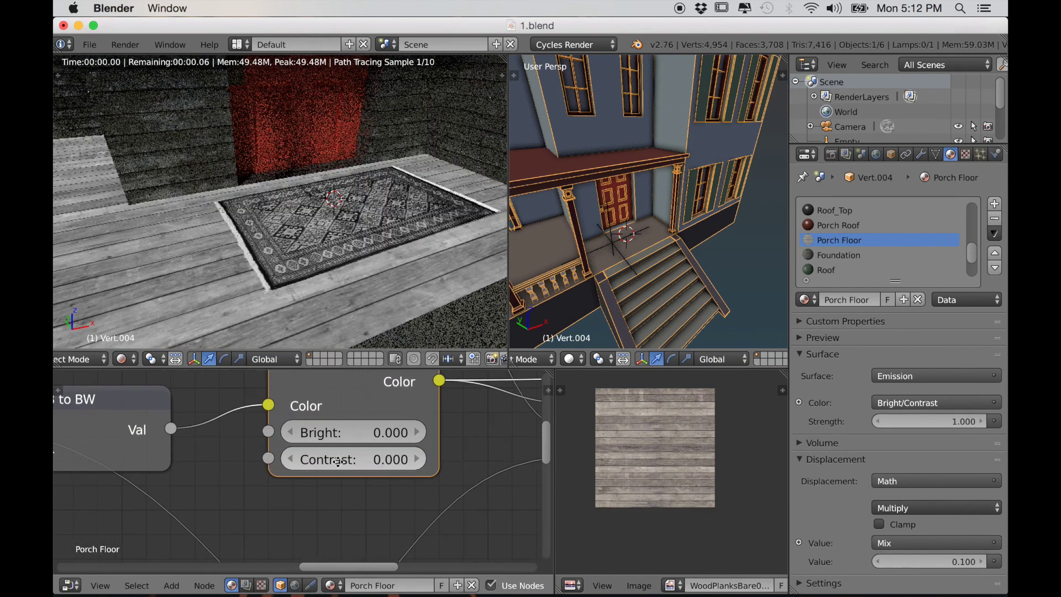
pyautogui.moveTo(332, 460); pyautogui.dragTo(356, 477)
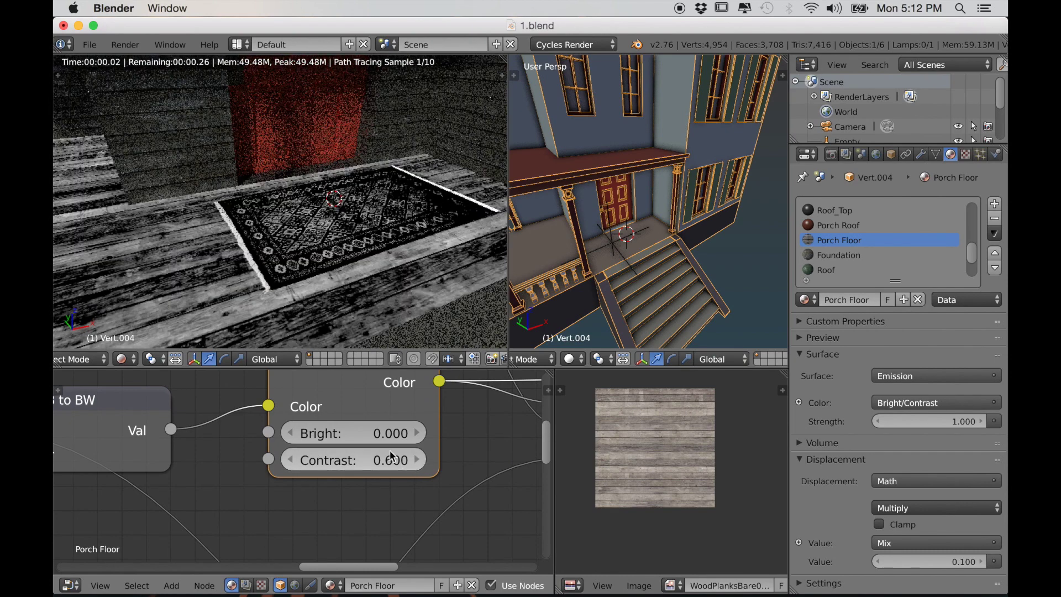
pyautogui.scroll(-4, 354, 432)
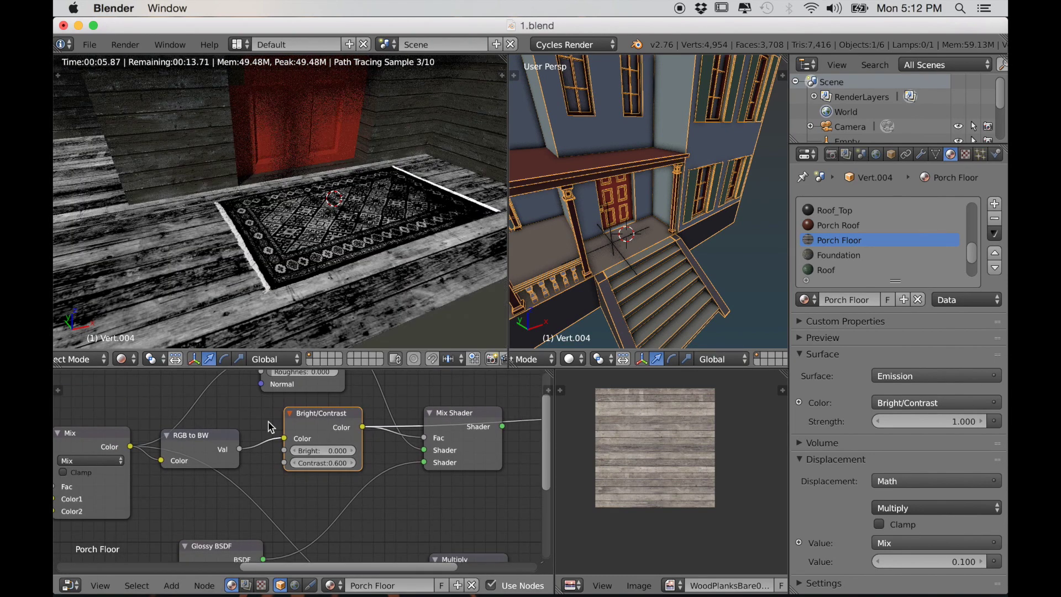
# Step: Restore the Mix Shader as surface output and insert a copy of the Multiply node between Bright/Contrast and the Mix Shader's Fac
pyautogui.moveTo(225, 443); pyautogui.dragTo(213, 440)
pyautogui.moveTo(305, 422); pyautogui.dragTo(270, 432)
pyautogui.scroll(-3, 415, 478)
pyautogui.moveTo(414, 480); pyautogui.dragTo(315, 475, button='middle')
pyautogui.moveTo(365, 458); pyautogui.dragTo(412, 463)
pyautogui.keyDown('ctrl'); pyautogui.keyDown('shift'); pyautogui.click(405, 454); pyautogui.keyUp('shift'); pyautogui.keyUp('ctrl')
pyautogui.moveTo(357, 539); pyautogui.dragTo(310, 425)
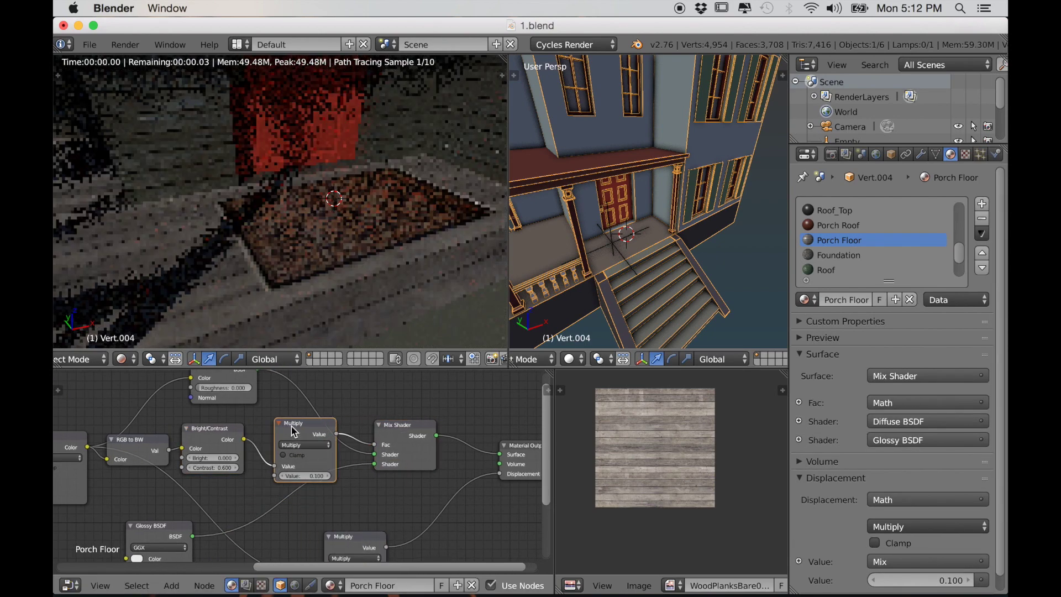
# Step: Switch the inserted Math node to Subtract and raise its value above 0.100
pyautogui.scroll(3, 348, 489)
pyautogui.scroll(1, 347, 490)
pyautogui.click(333, 436)
pyautogui.click(316, 389)
pyautogui.scroll(2, 402, 524)
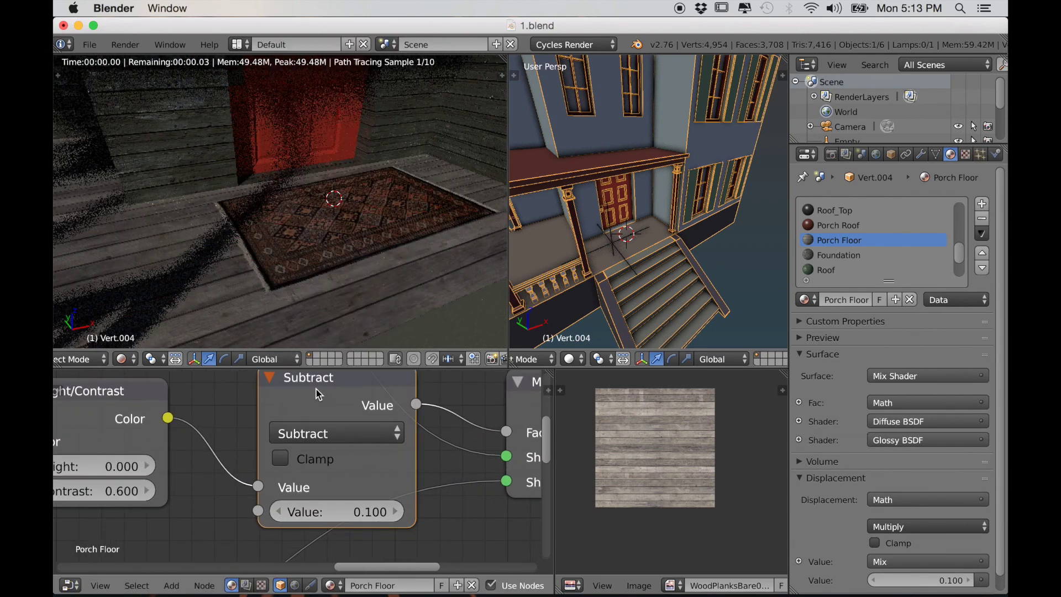
pyautogui.click(396, 512)
pyautogui.click(395, 512)
pyautogui.scroll(-10, 254, 285)
pyautogui.moveTo(280, 262); pyautogui.dragTo(330, 306, button='middle')
pyautogui.scroll(4, 321, 285)
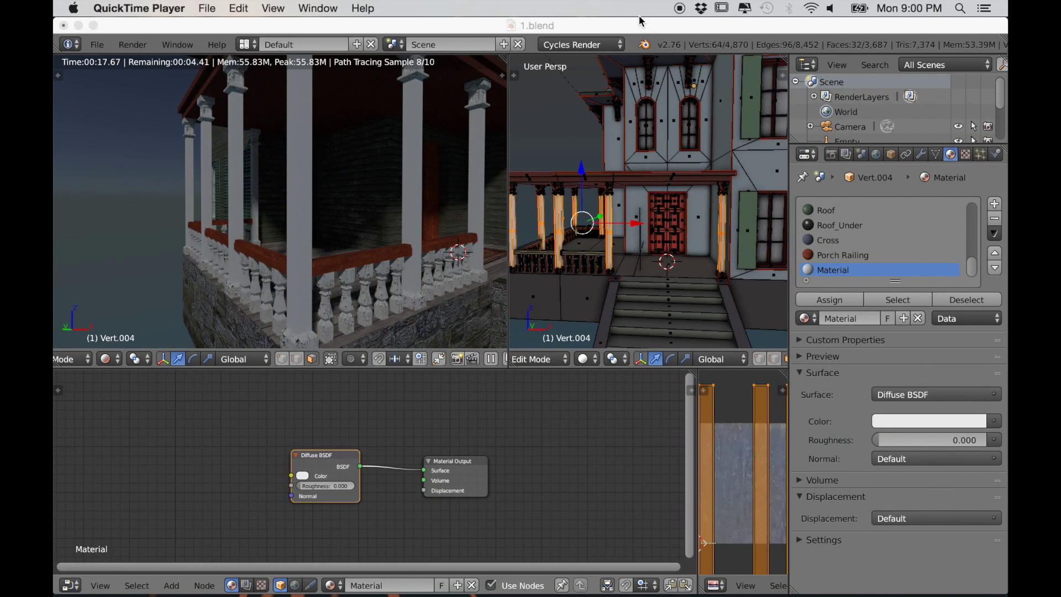
# Step: Add an Image Texture with mapping nodes to the porch pillars' Diffuse BSDF color and assign the existing Ply image
pyautogui.click(663, 28)
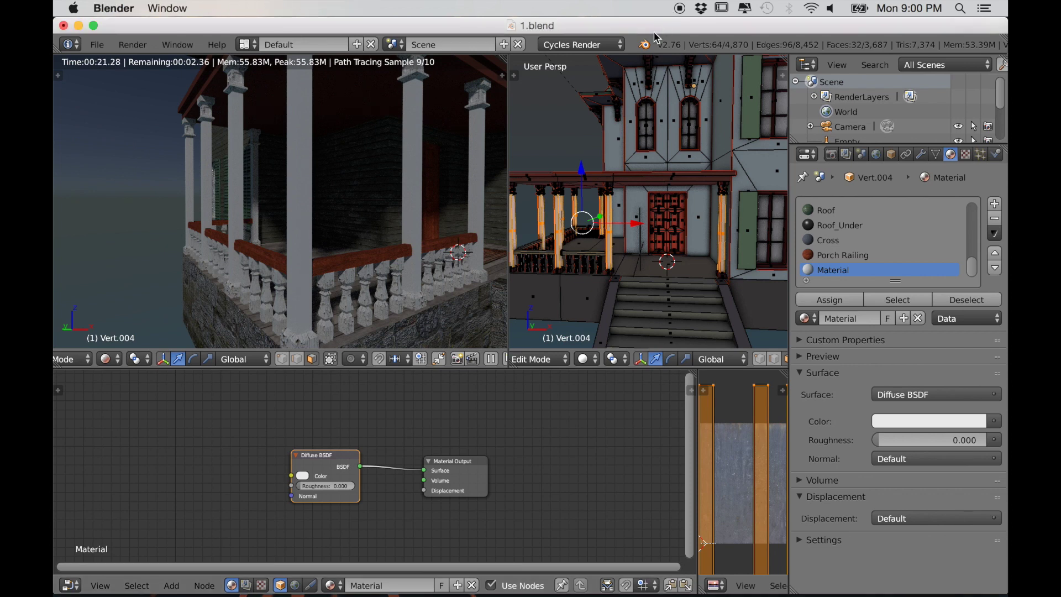
pyautogui.moveTo(345, 227); pyautogui.dragTo(369, 266, button='middle')
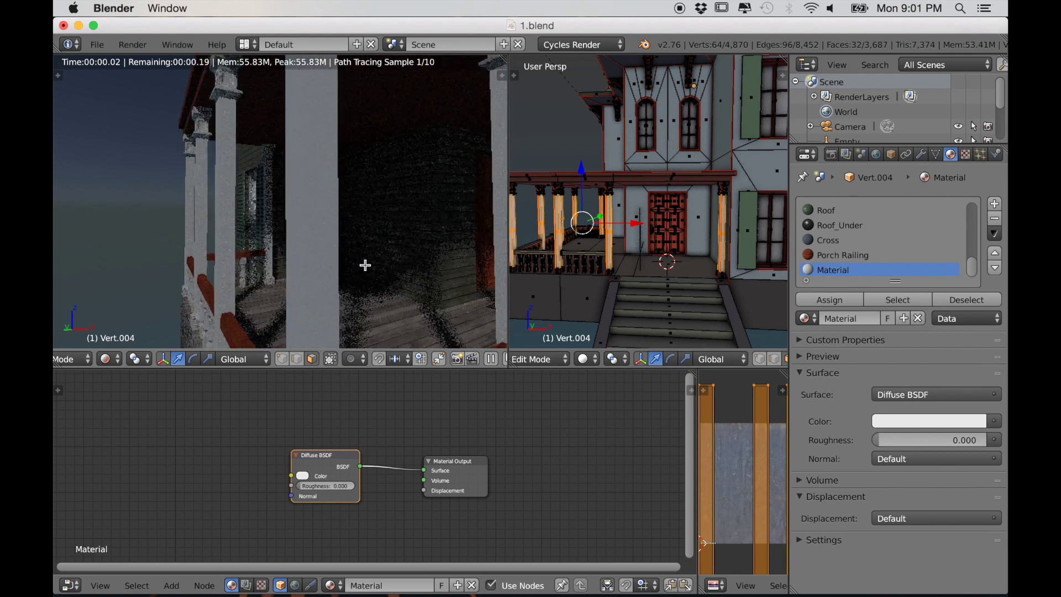
pyautogui.hotkey('ctrl', 't')
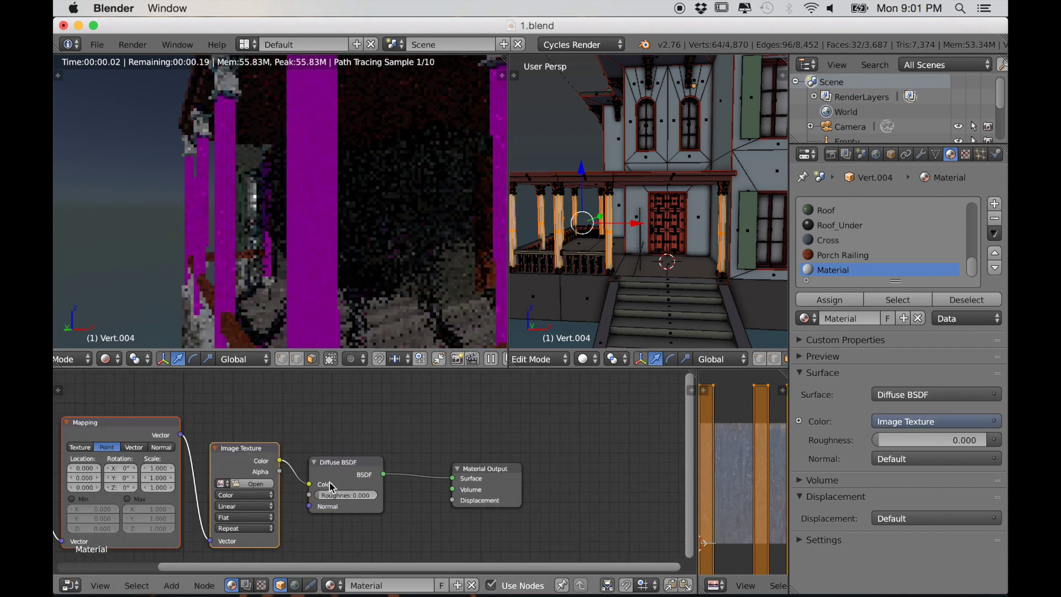
pyautogui.scroll(4, 308, 469)
pyautogui.scroll(3, 418, 447)
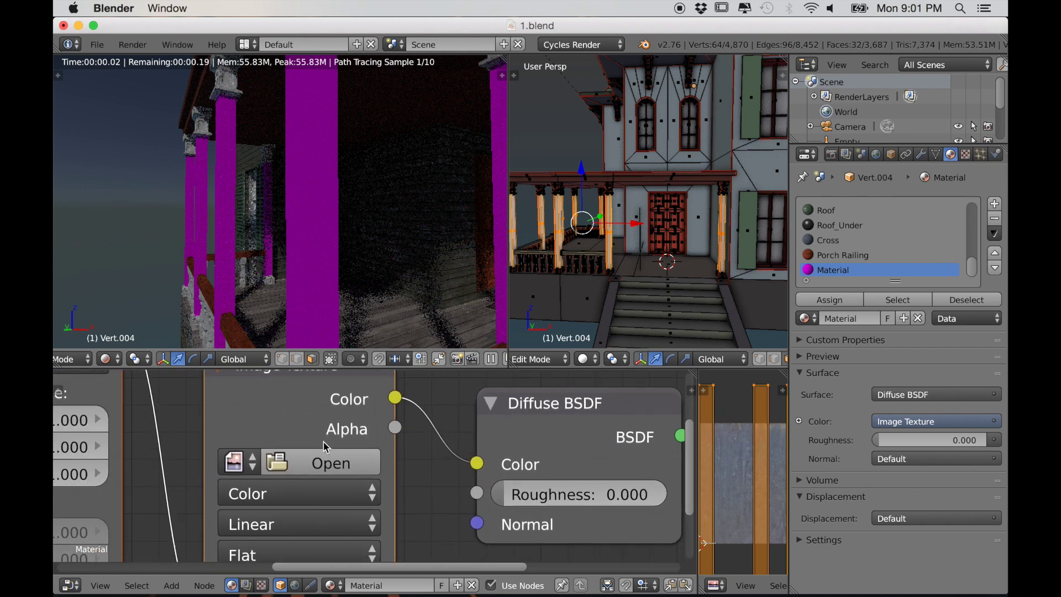
pyautogui.click(234, 463)
pyautogui.click(265, 264)
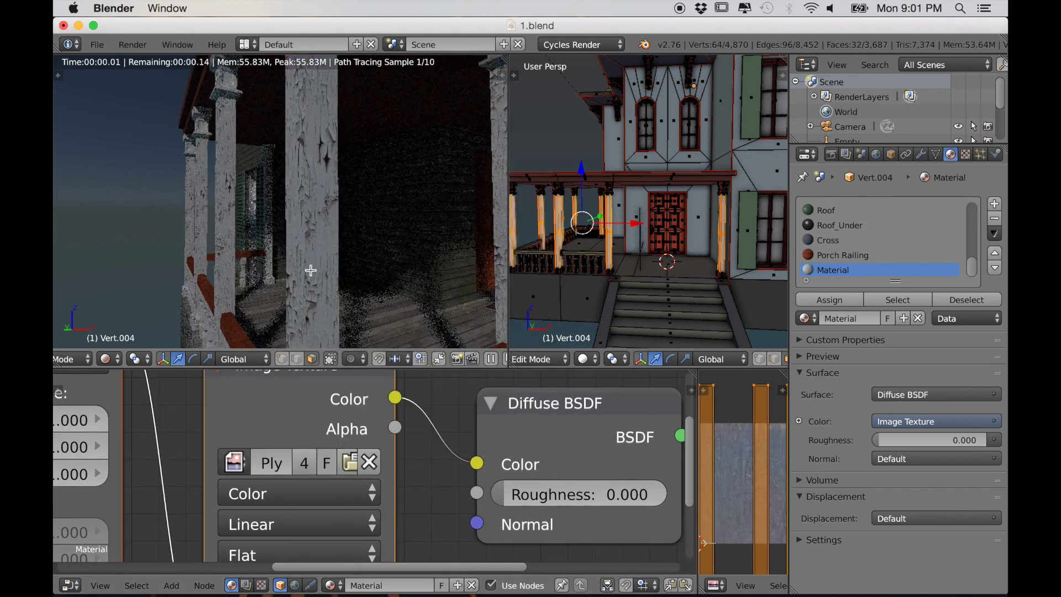
# Step: Spread out the Diffuse BSDF and Material Output nodes and insert a Mix color node between the Image Texture and Diffuse BSDF
pyautogui.scroll(-5, 414, 464)
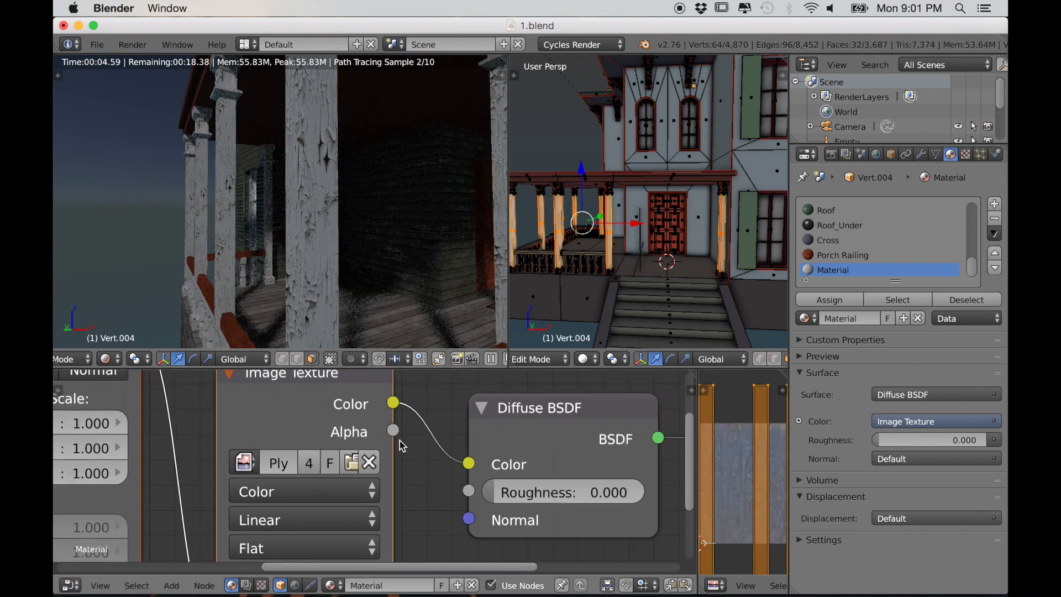
pyautogui.moveTo(483, 438); pyautogui.dragTo(581, 446)
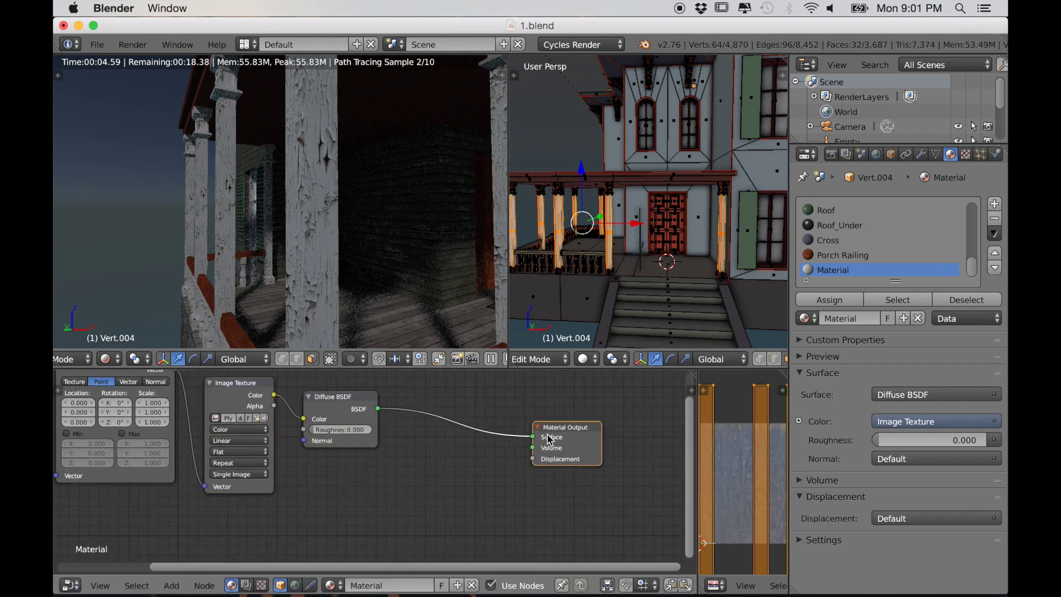
pyautogui.moveTo(353, 409); pyautogui.dragTo(469, 439)
pyautogui.moveTo(360, 457); pyautogui.dragTo(378, 466, button='middle')
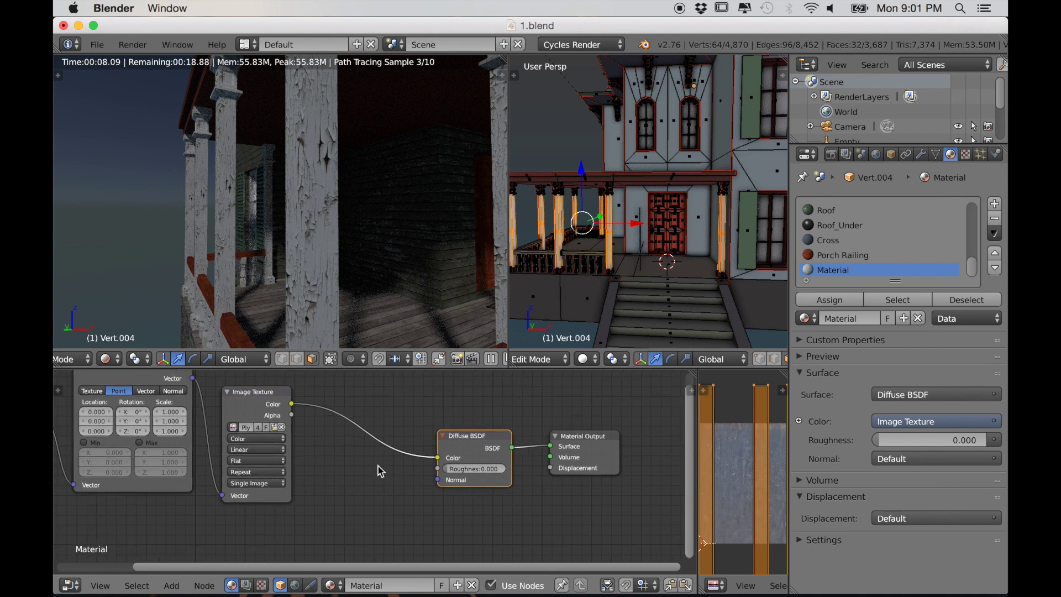
pyautogui.hotkey('shift', 'a')
pyautogui.click(430, 368)
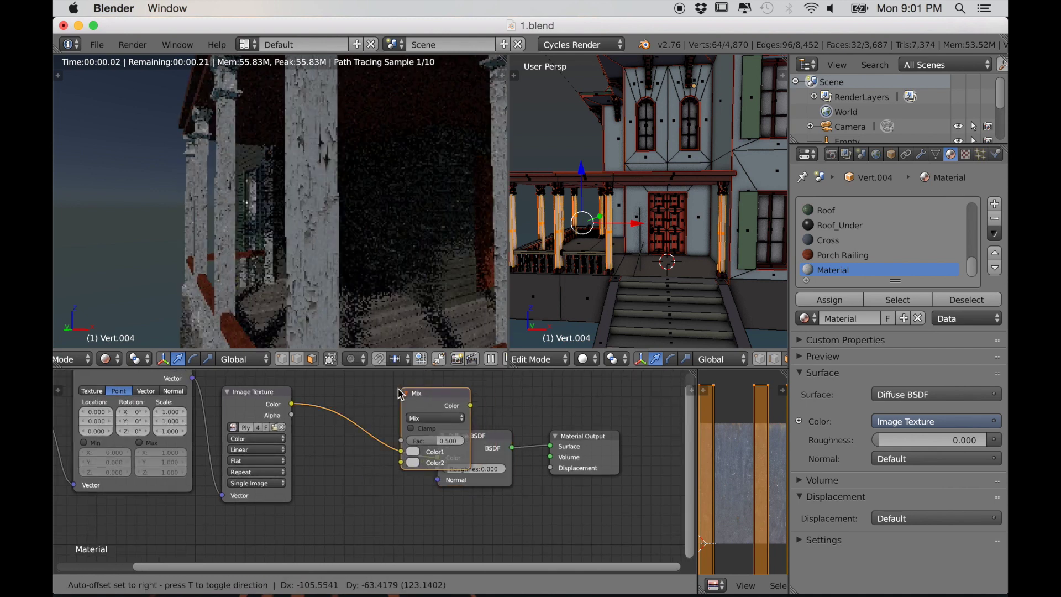
pyautogui.click(333, 407)
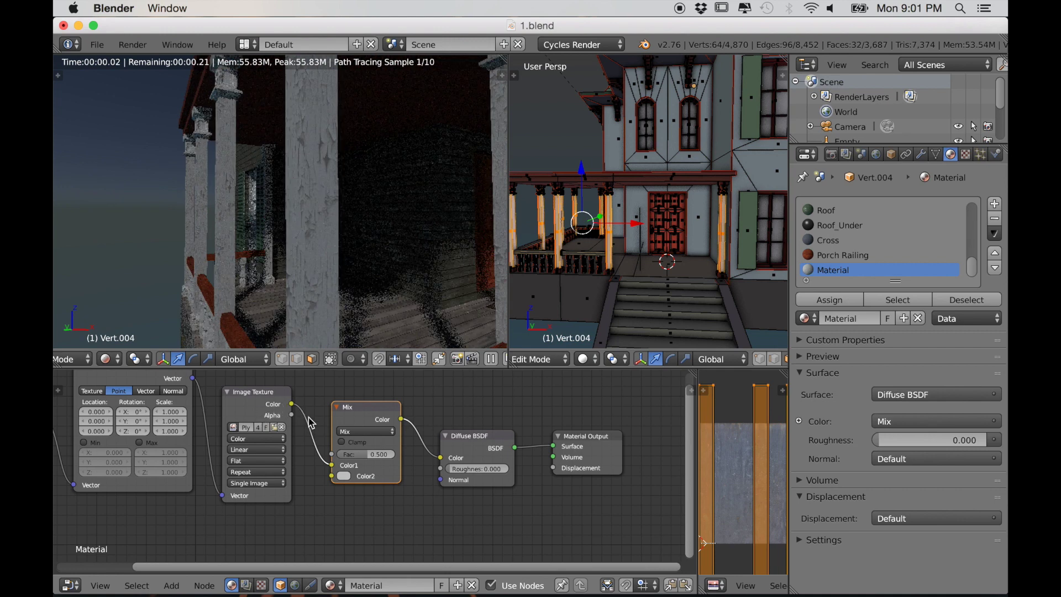
# Step: Set the Mix node's Color2 to dark green (R 0.079, G 0.229, B 0.130), its blend type to Multiply and Fac to 1.000
pyautogui.scroll(2, 373, 515)
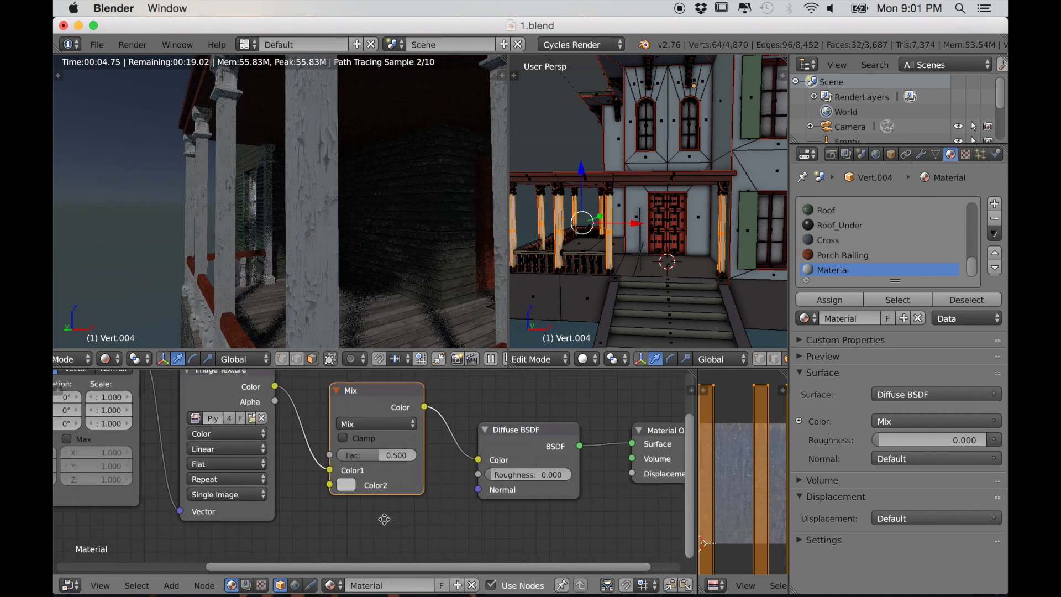
pyautogui.click(358, 488)
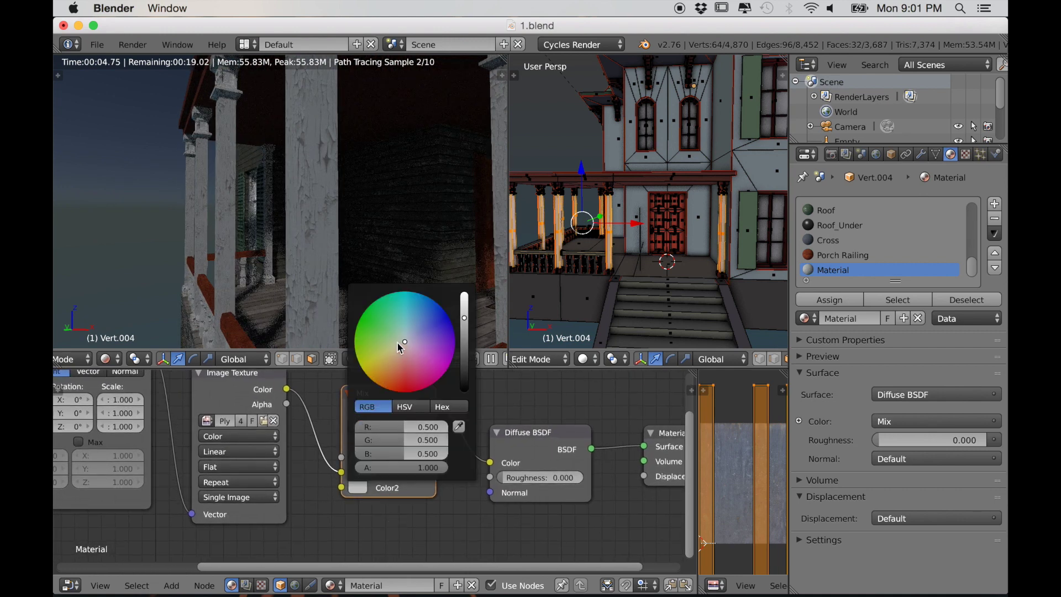
pyautogui.click(394, 325)
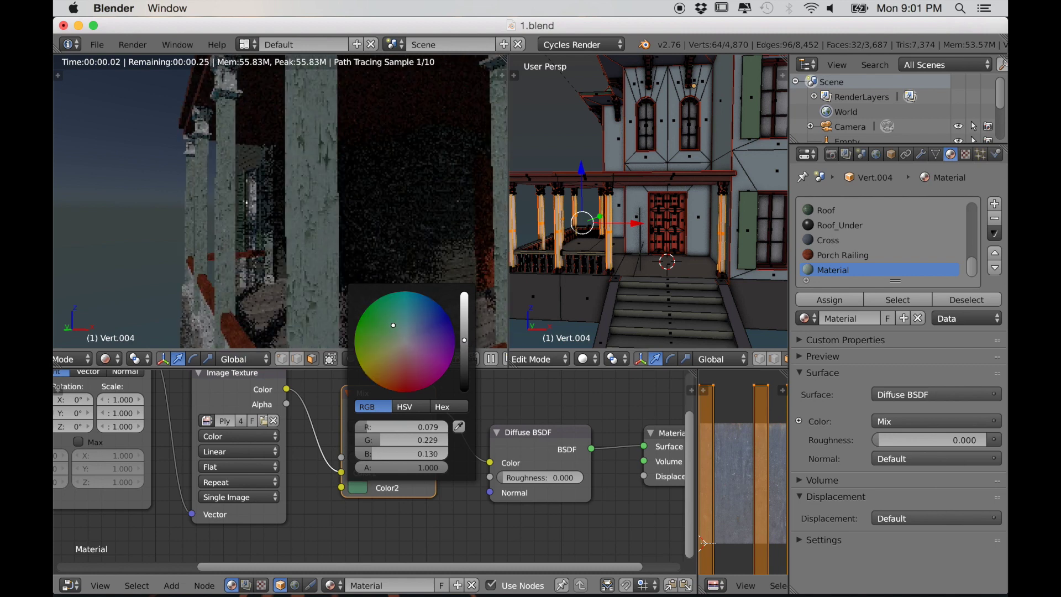
pyautogui.click(382, 427)
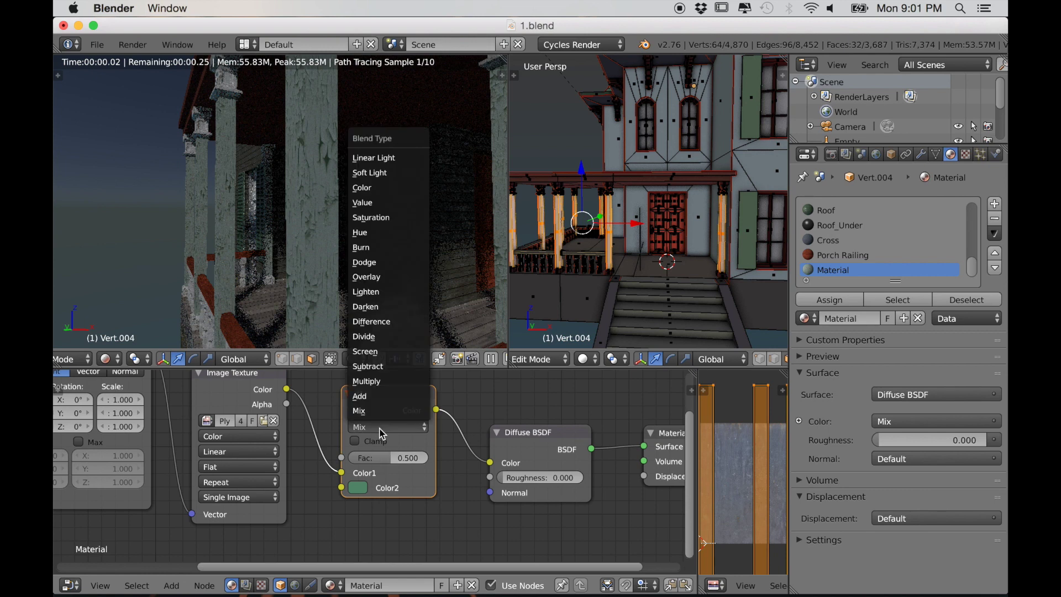
pyautogui.click(375, 382)
pyautogui.moveTo(357, 458); pyautogui.dragTo(423, 457)
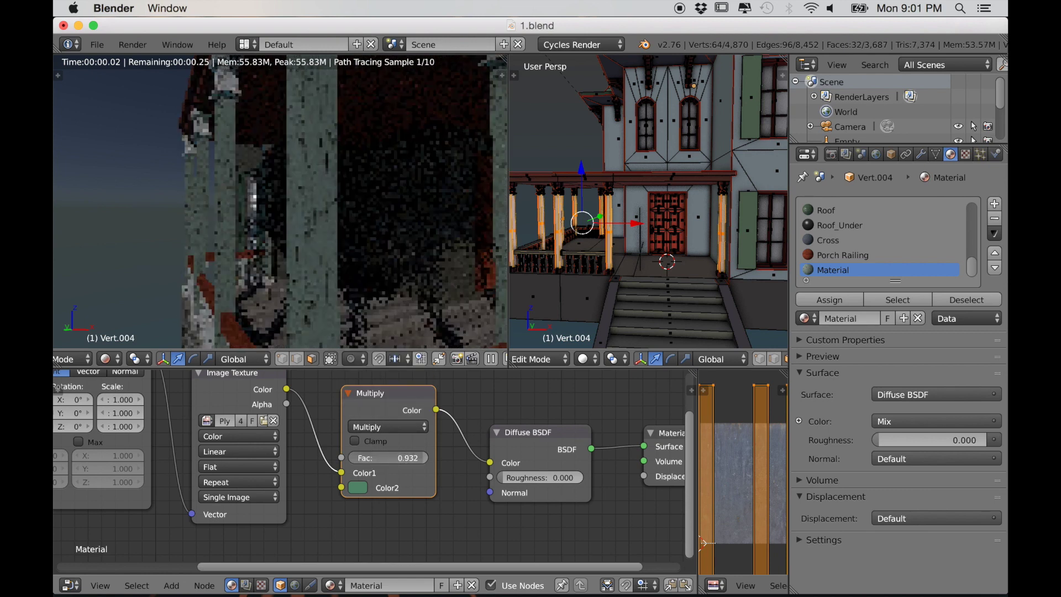
# Step: Lighten the Multiply node's Color2 to a soft teal and check the tinted porch pillars in the rendered view
pyautogui.click(358, 488)
pyautogui.moveTo(394, 330); pyautogui.dragTo(393, 332)
pyautogui.moveTo(464, 340); pyautogui.dragTo(464, 326)
pyautogui.moveTo(396, 331); pyautogui.dragTo(401, 328)
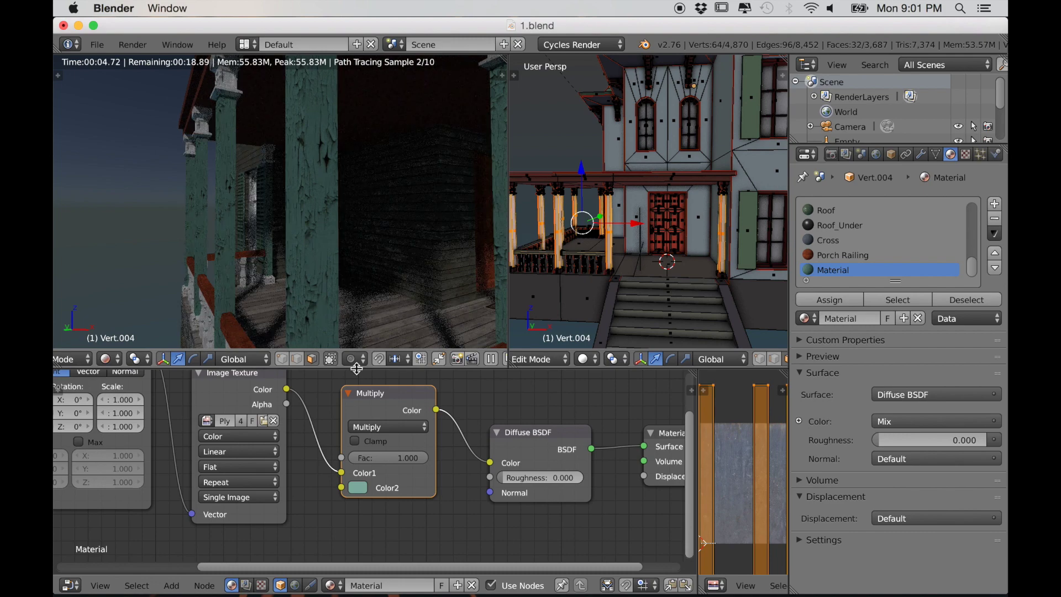
pyautogui.scroll(-2, 322, 498)
pyautogui.scroll(-6, 287, 314)
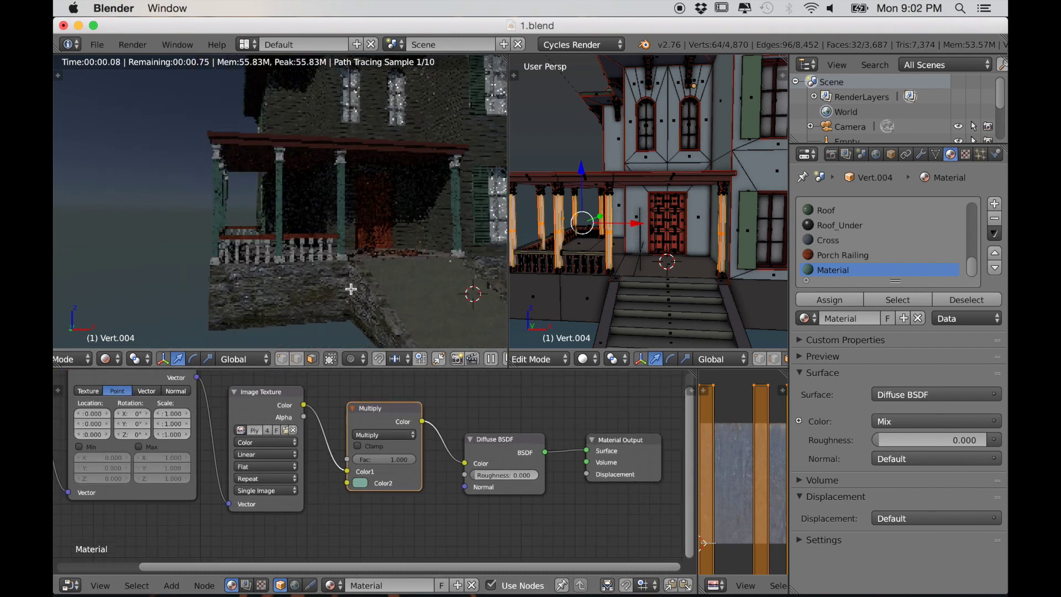
pyautogui.scroll(5, 343, 284)
pyautogui.moveTo(352, 282); pyautogui.dragTo(324, 284, button='middle')
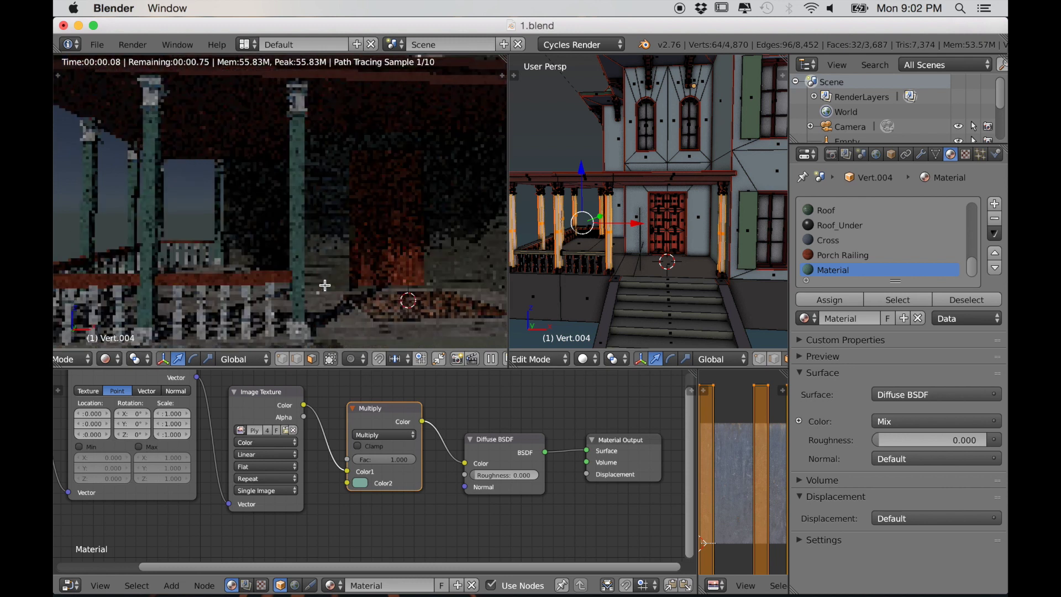
pyautogui.moveTo(342, 322); pyautogui.dragTo(342, 317, button='middle')
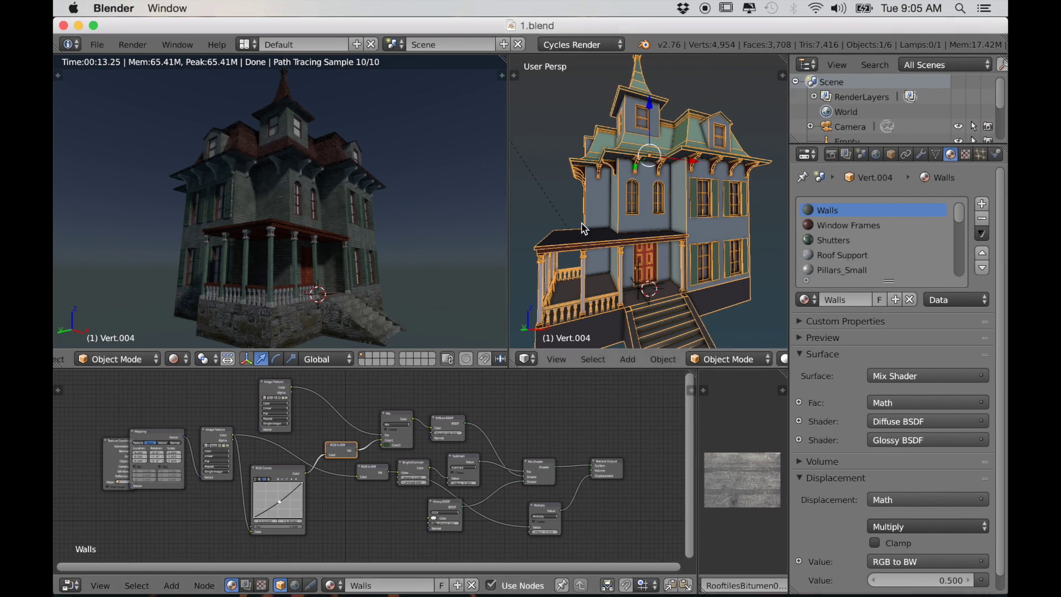
# Step: Look through the house's material list and widen the image editor area
pyautogui.scroll(-6, 836, 251)
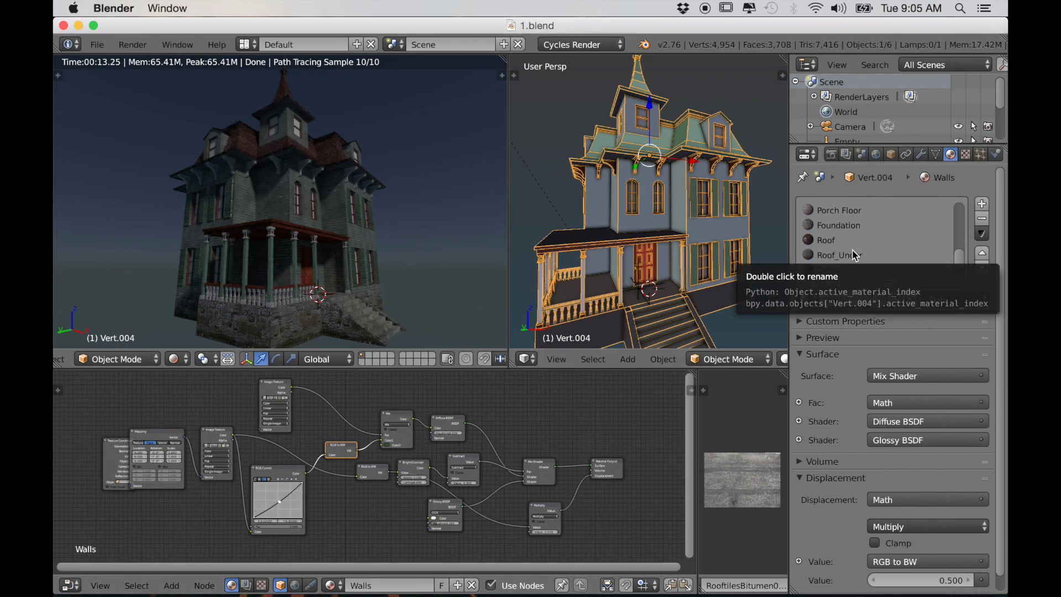
pyautogui.scroll(6, 853, 252)
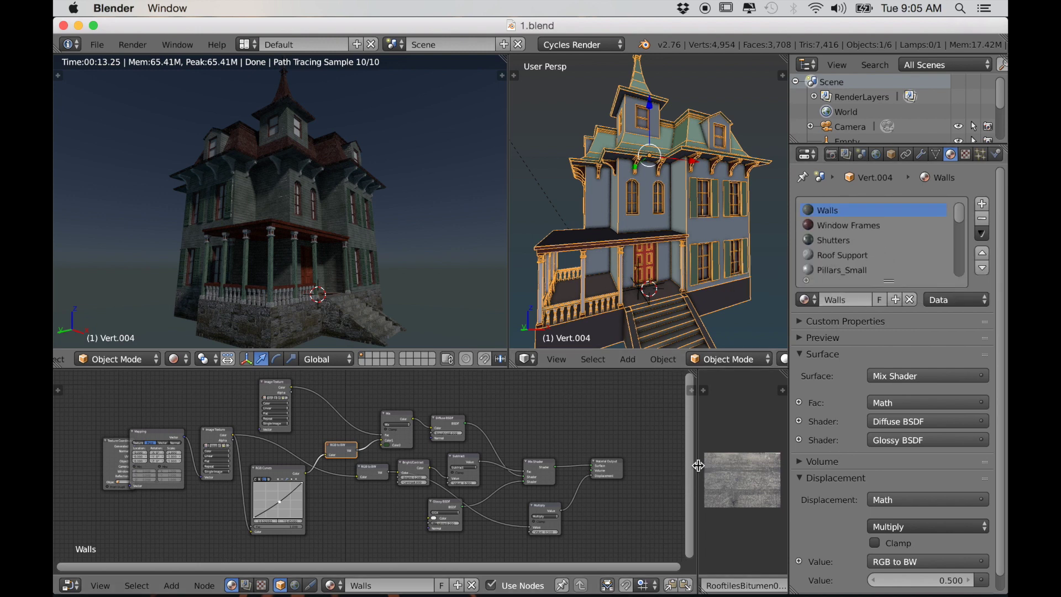
pyautogui.moveTo(698, 467); pyautogui.dragTo(453, 466)
pyautogui.scroll(4, 591, 499)
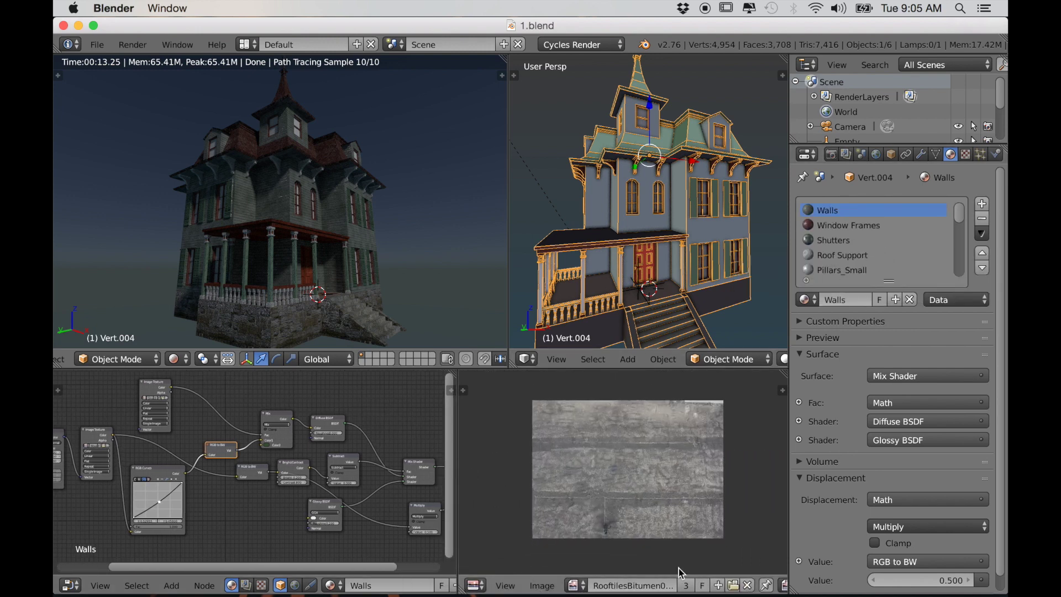
# Step: Create a new blank image named House, 5120 px wide and 5120 px high, with Alpha enabled
pyautogui.click(718, 585)
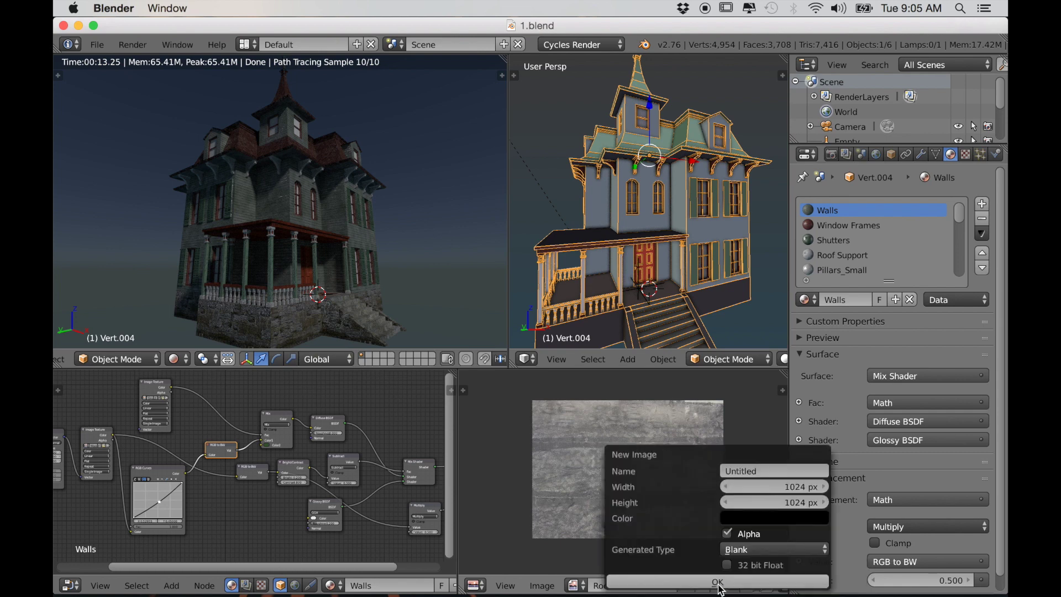
pyautogui.click(767, 471)
pyautogui.write('House')
pyautogui.click(787, 487)
pyautogui.click(803, 486)
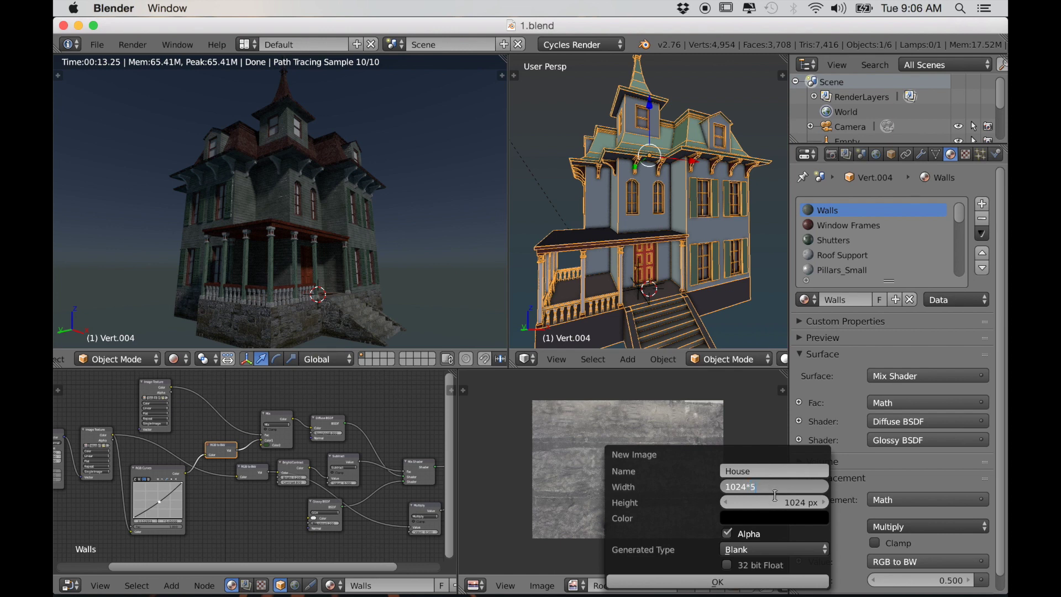
pyautogui.write('*5')
pyautogui.press('Return')
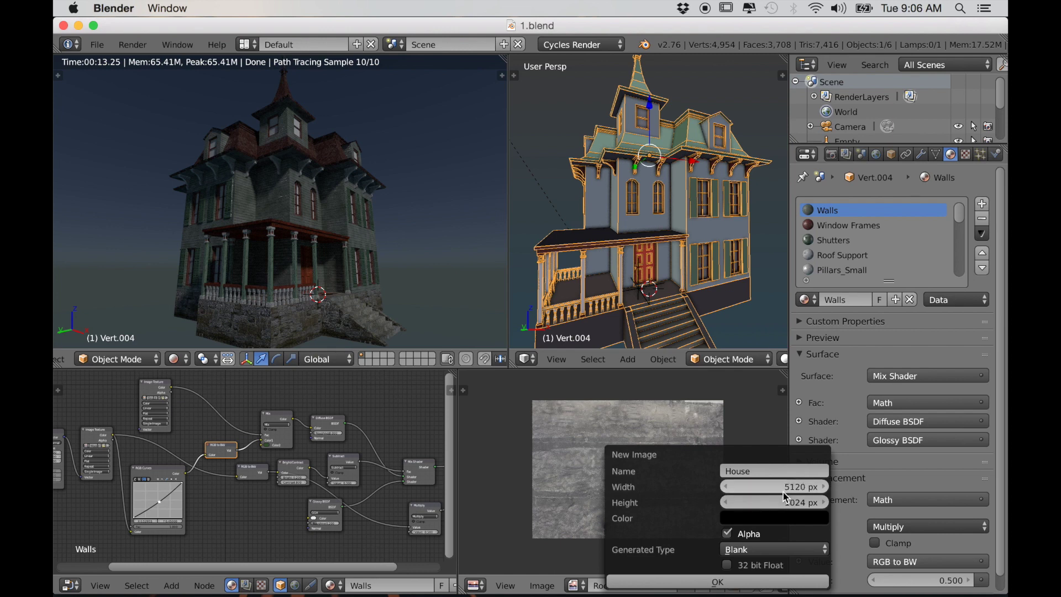
pyautogui.moveTo(782, 486); pyautogui.dragTo(782, 503)
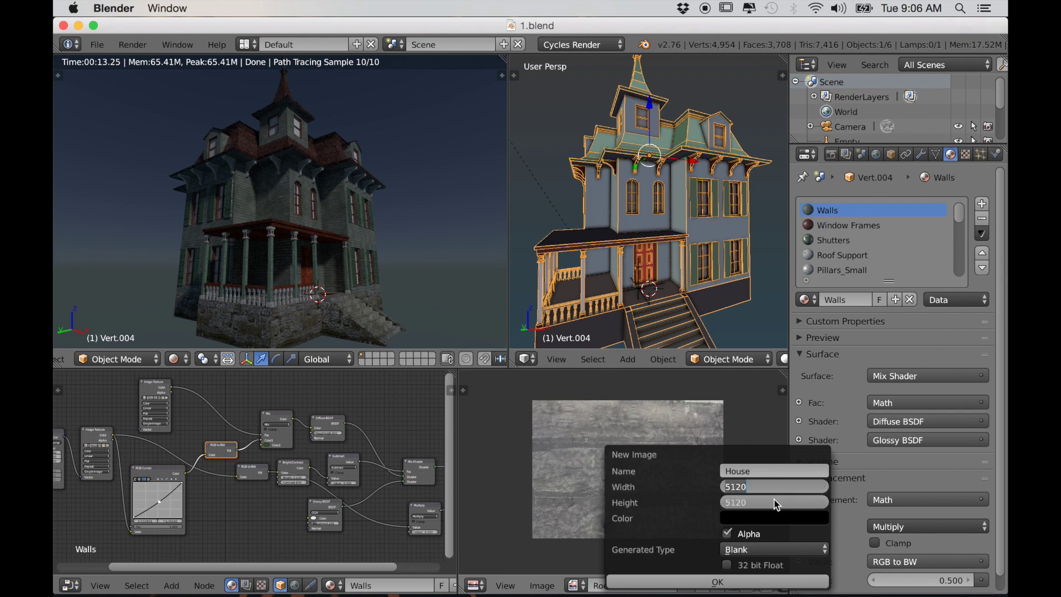
pyautogui.press('Return')
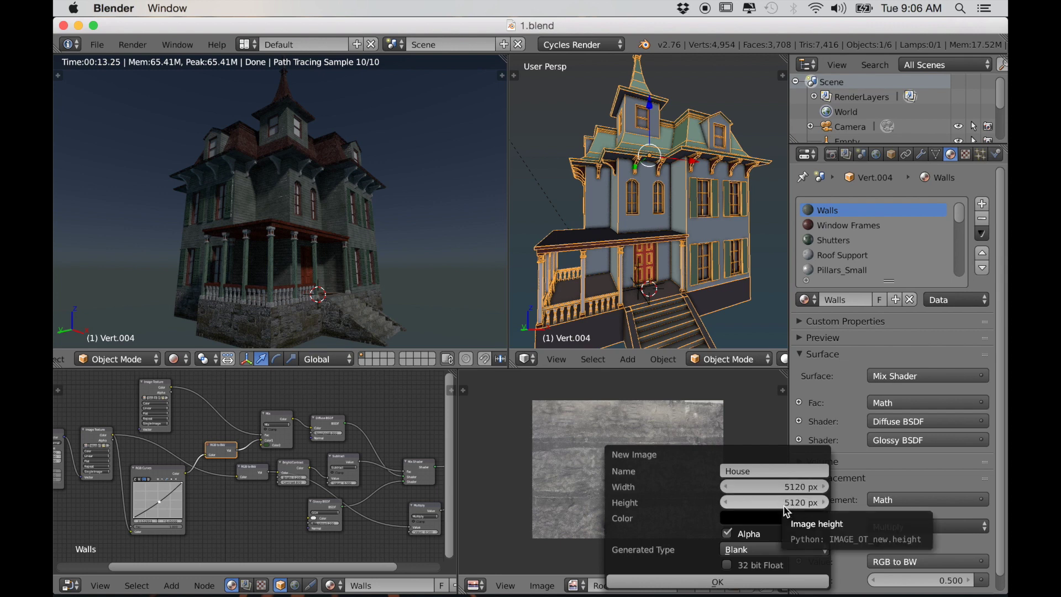
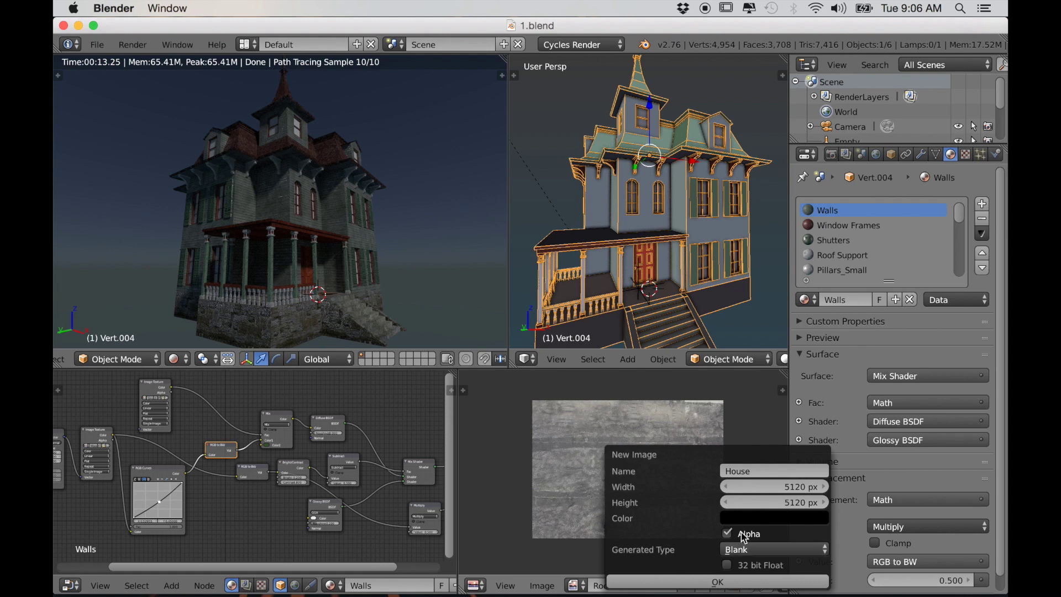
pyautogui.click(715, 582)
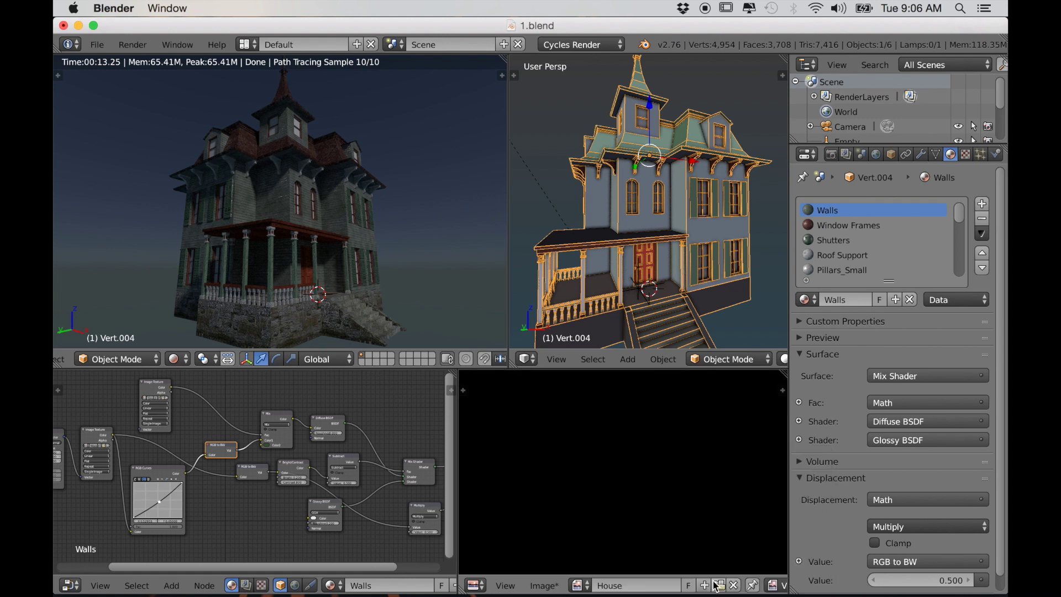
# Step: Fit the blank House image in view and make Bake the house mesh's active UV map
pyautogui.scroll(-3, 645, 478)
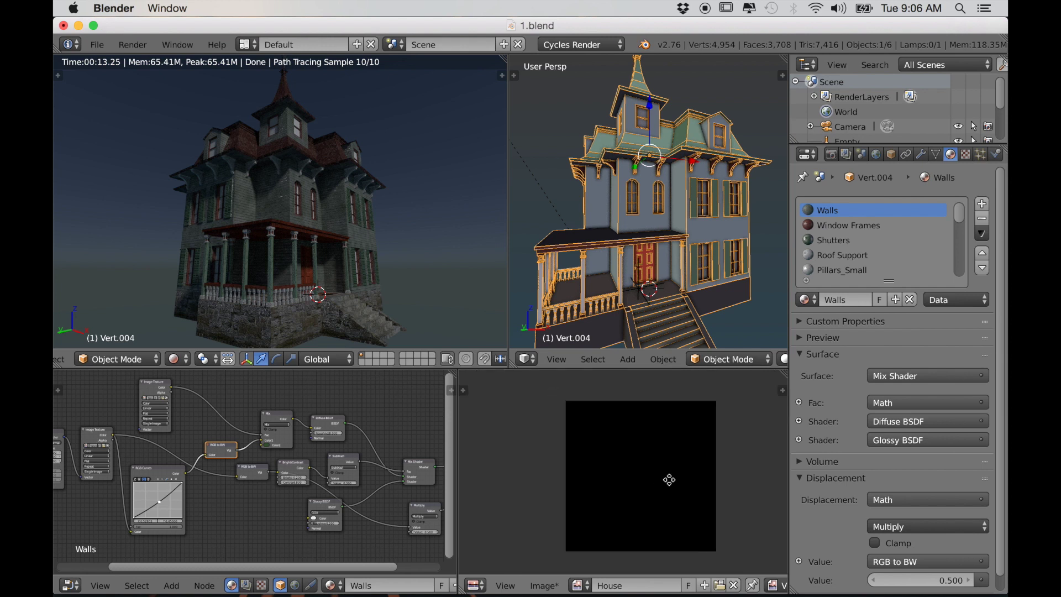
pyautogui.scroll(2, 677, 466)
pyautogui.scroll(-2, 672, 467)
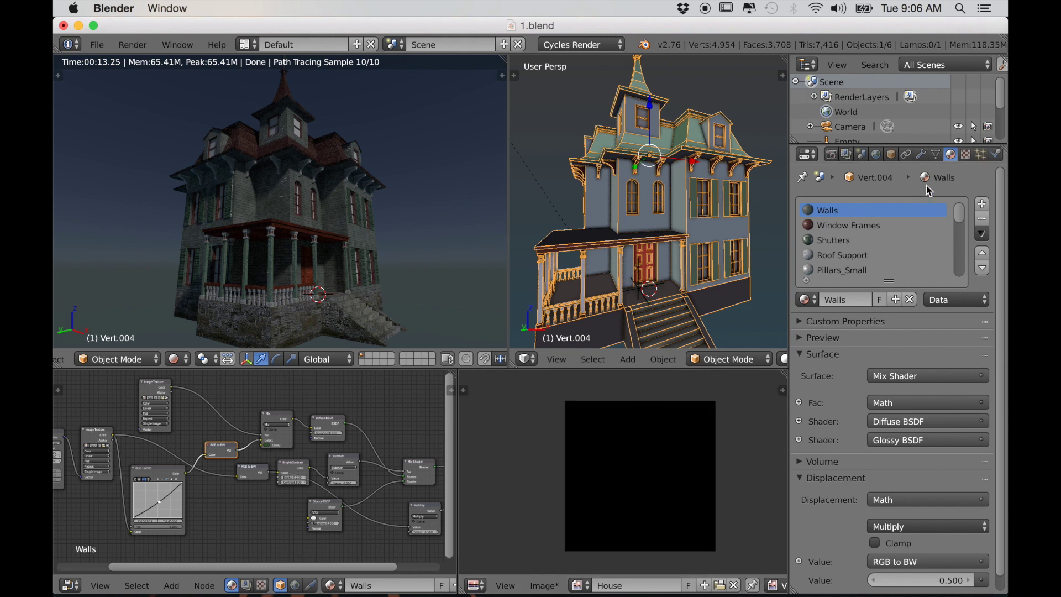
pyautogui.click(935, 154)
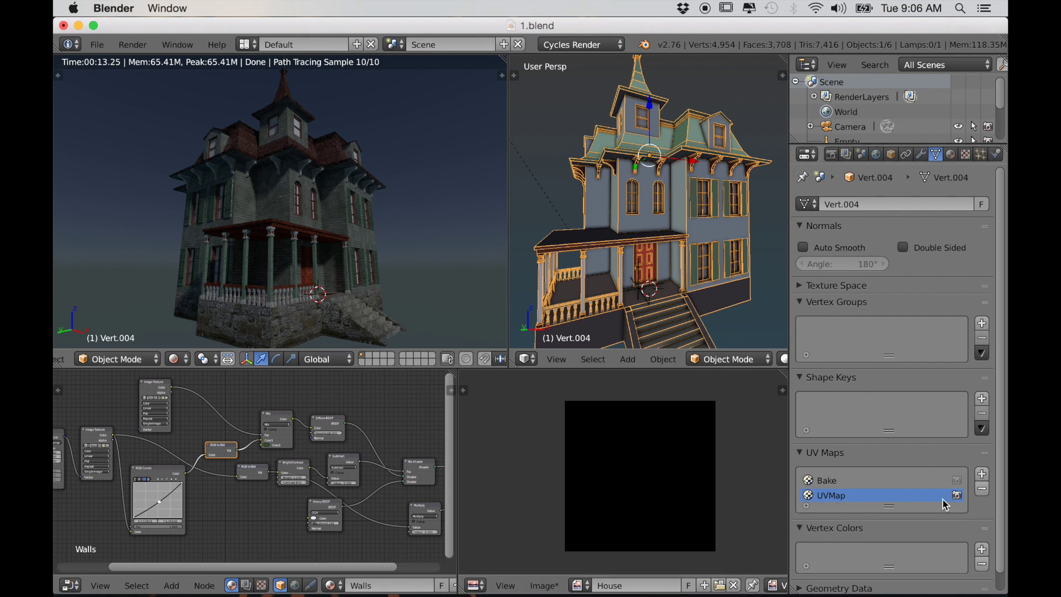
pyautogui.click(830, 484)
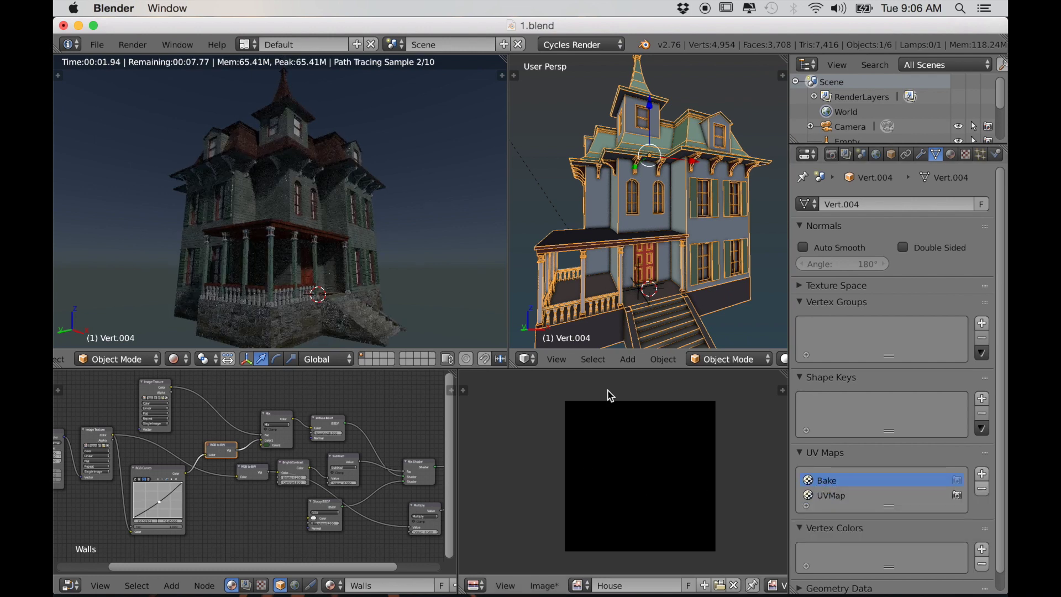
# Step: Enter Edit Mode, check the whole mesh's Bake UV layout over the House image, and deselect everything
pyautogui.press('Tab')
pyautogui.press('a')
pyautogui.press('a')
pyautogui.scroll(3, 626, 519)
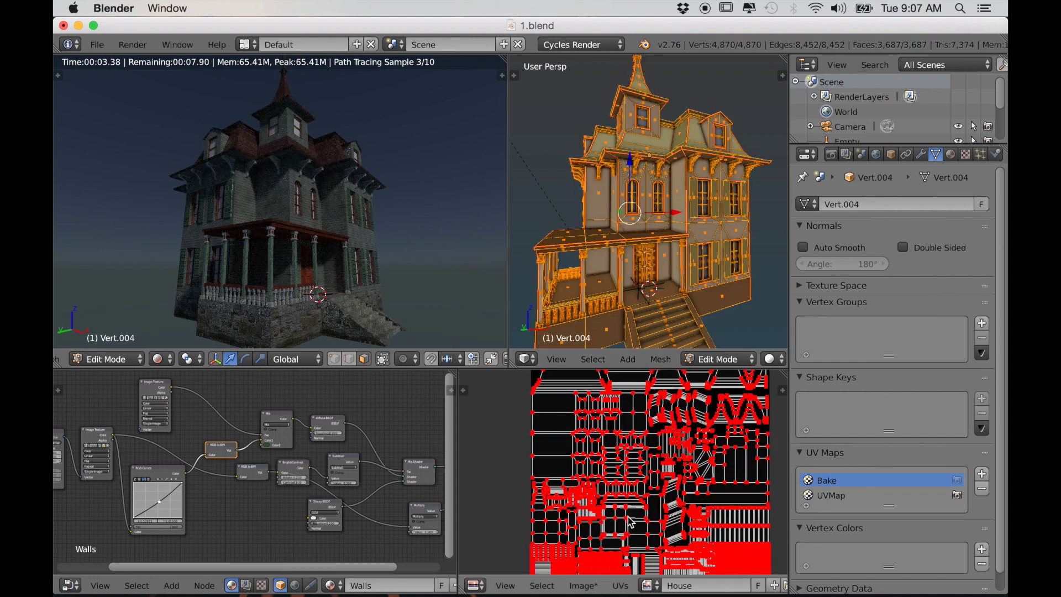
pyautogui.scroll(-2, 666, 489)
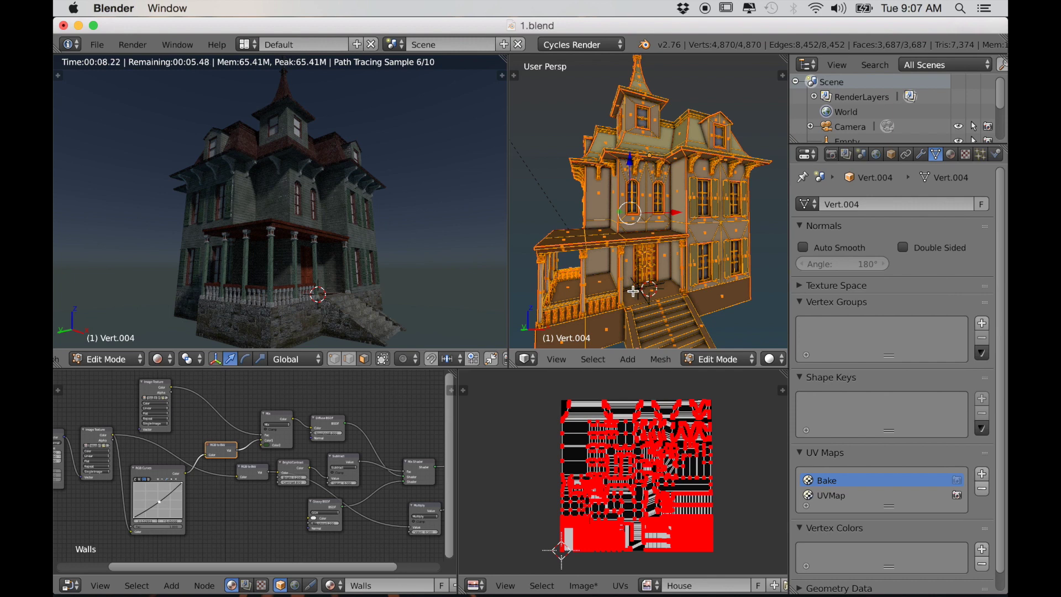
pyautogui.press('a')
# Step: Add an unconnected Image Texture node to the Walls material, in the empty space beyond the Material Output node
pyautogui.scroll(-2, 287, 508)
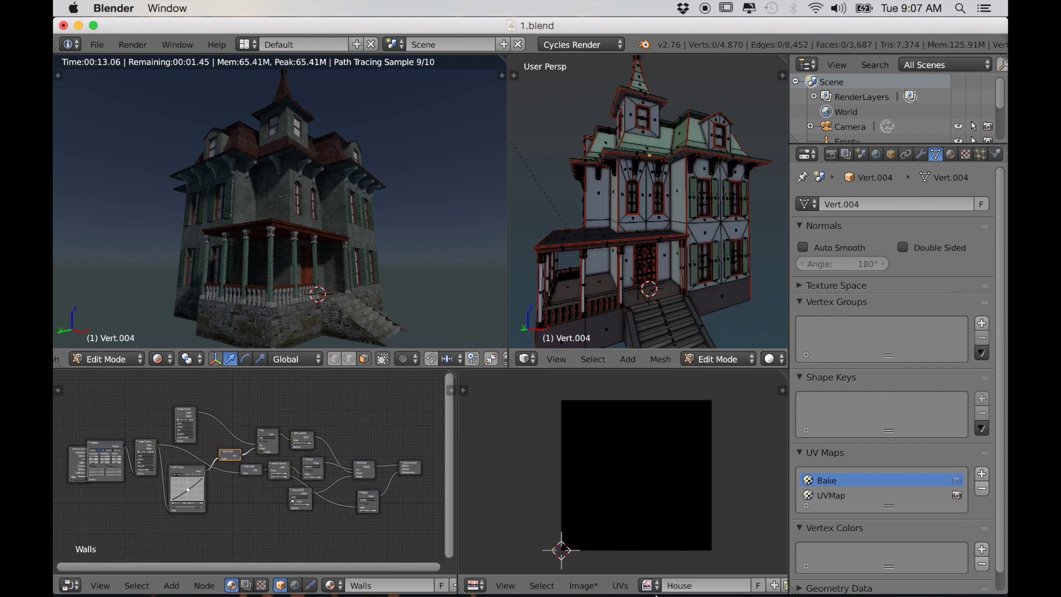
pyautogui.scroll(-2, 316, 495)
pyautogui.moveTo(323, 480)
pyautogui.mouseDown(button='middle')
pyautogui.moveTo(296, 491)
pyautogui.moveTo(323, 460)
pyautogui.mouseUp(button='middle')
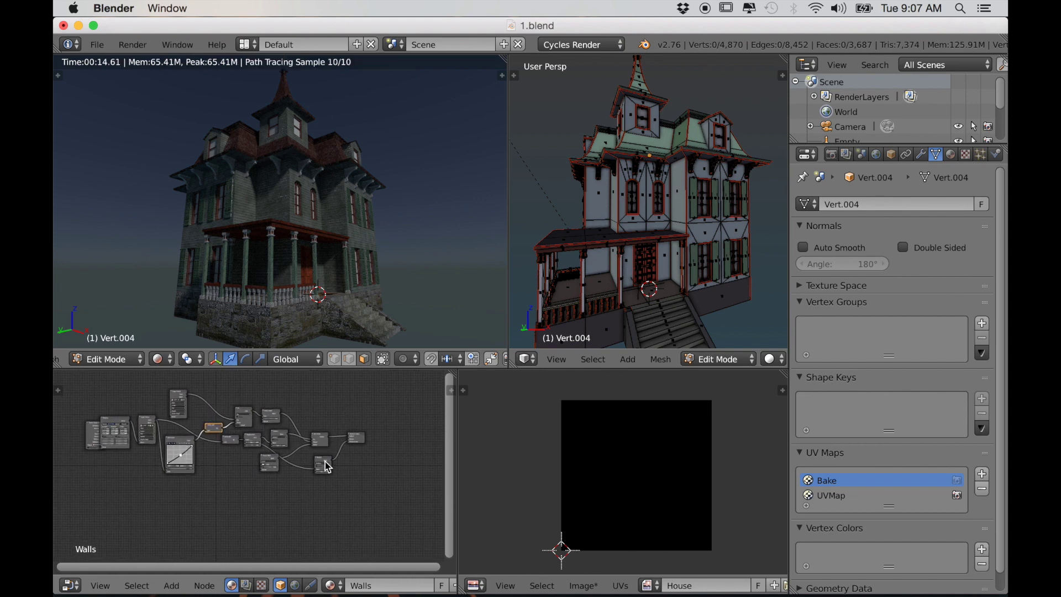
pyautogui.scroll(5, 346, 481)
pyautogui.click(950, 155)
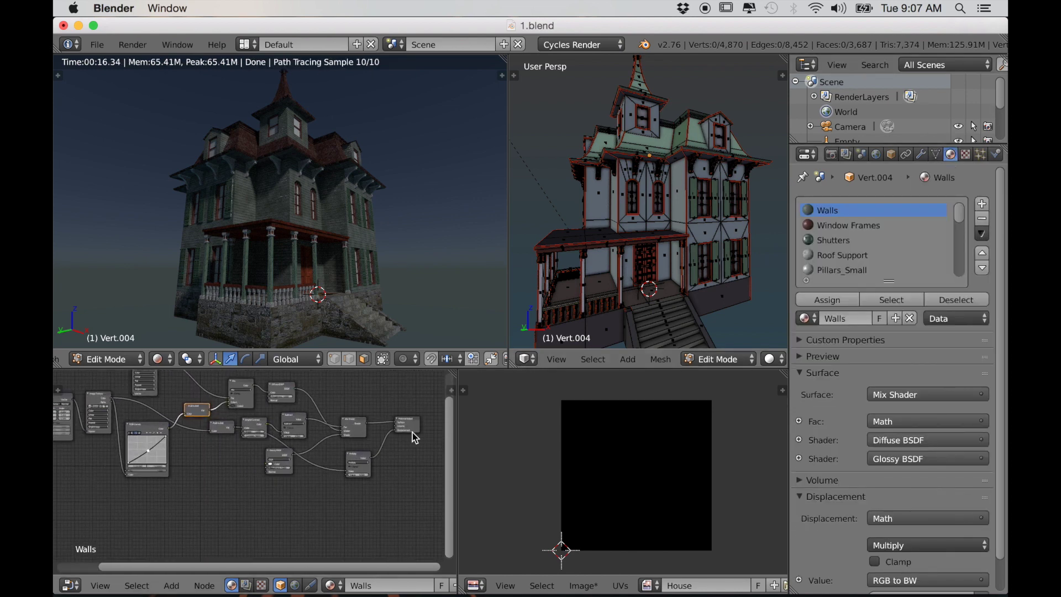
pyautogui.moveTo(363, 494); pyautogui.dragTo(298, 486, button='middle')
pyautogui.scroll(2, 326, 497)
pyautogui.scroll(2, 323, 511)
pyautogui.hotkey('shift', 'a')
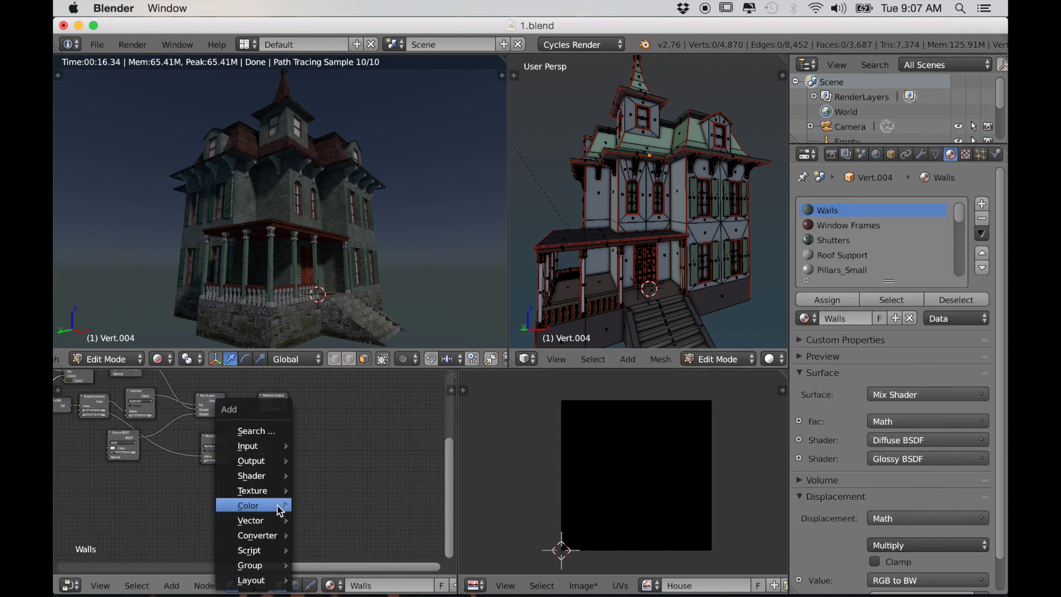
pyautogui.moveTo(280, 511)
pyautogui.moveTo(279, 490)
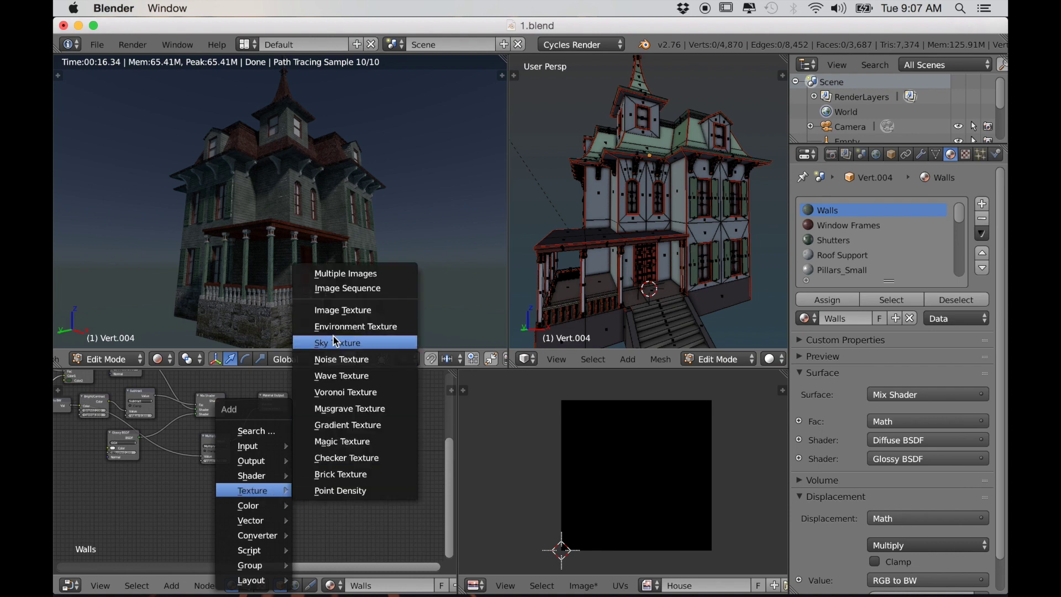
pyautogui.click(343, 310)
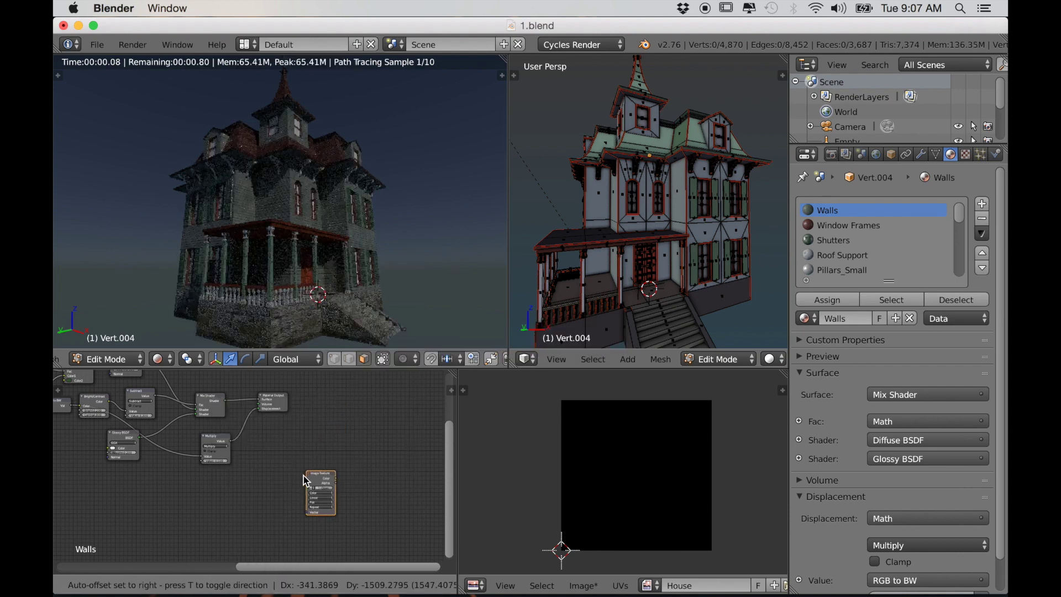
pyautogui.moveTo(370, 504); pyautogui.dragTo(319, 452, button='middle')
# Step: Assign the House image to the new Image Texture node in the Walls material
pyautogui.scroll(5, 363, 481)
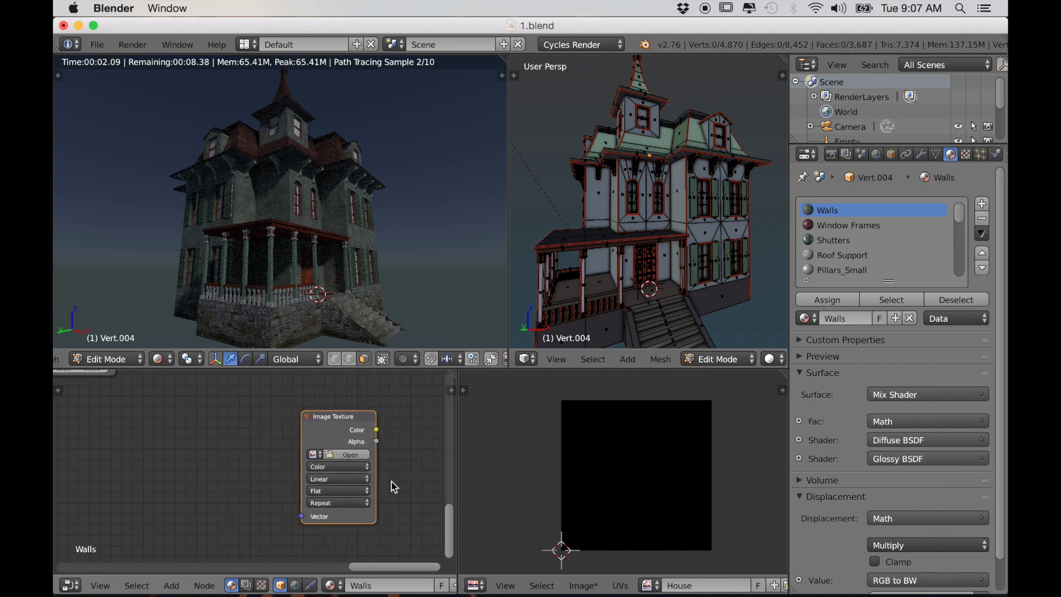
pyautogui.moveTo(392, 482); pyautogui.dragTo(352, 478, button='middle')
pyautogui.click(276, 449)
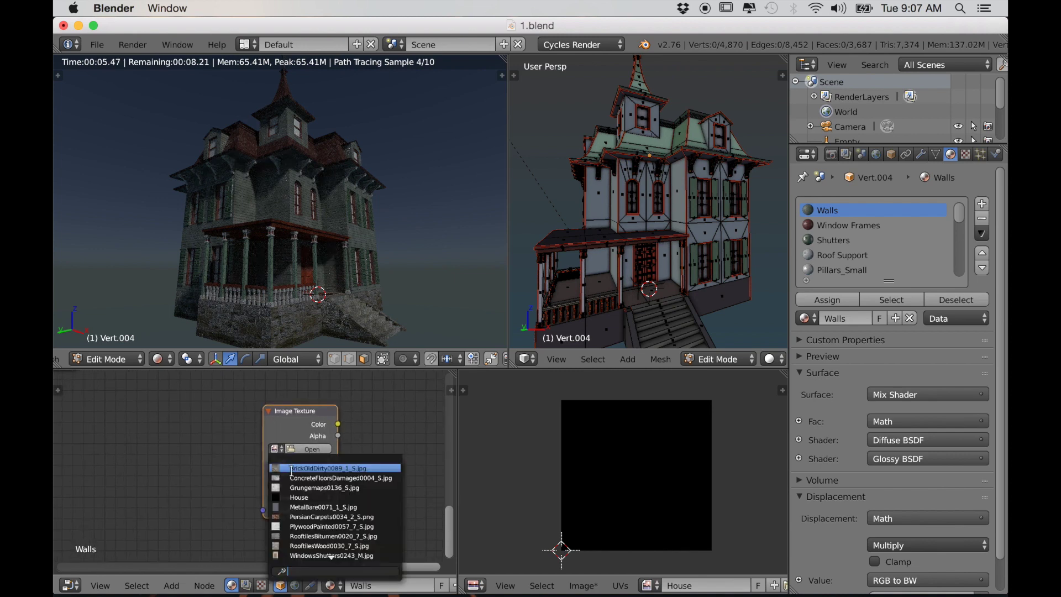
pyautogui.click(307, 497)
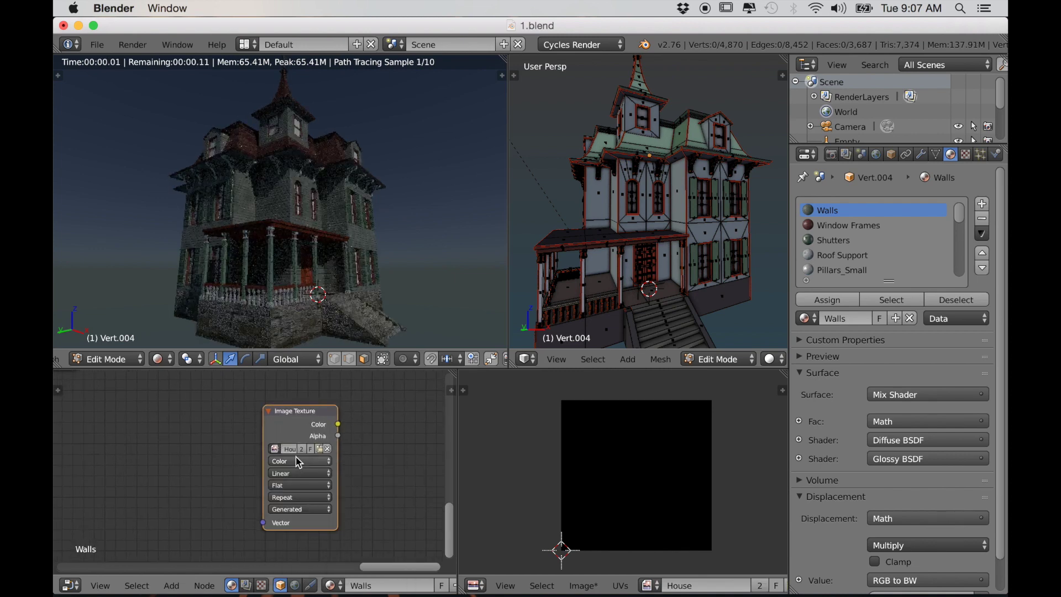
# Step: Add an unconnected Image Texture node with the House image to the Window Frames material
pyautogui.click(832, 226)
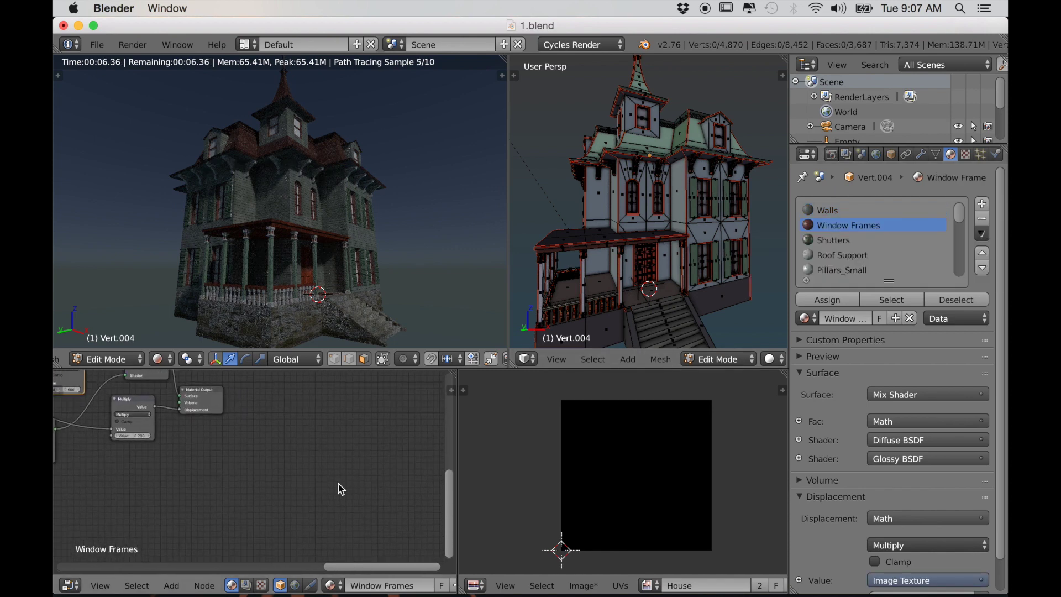
pyautogui.hotkey('shift', 'a')
pyautogui.moveTo(298, 490)
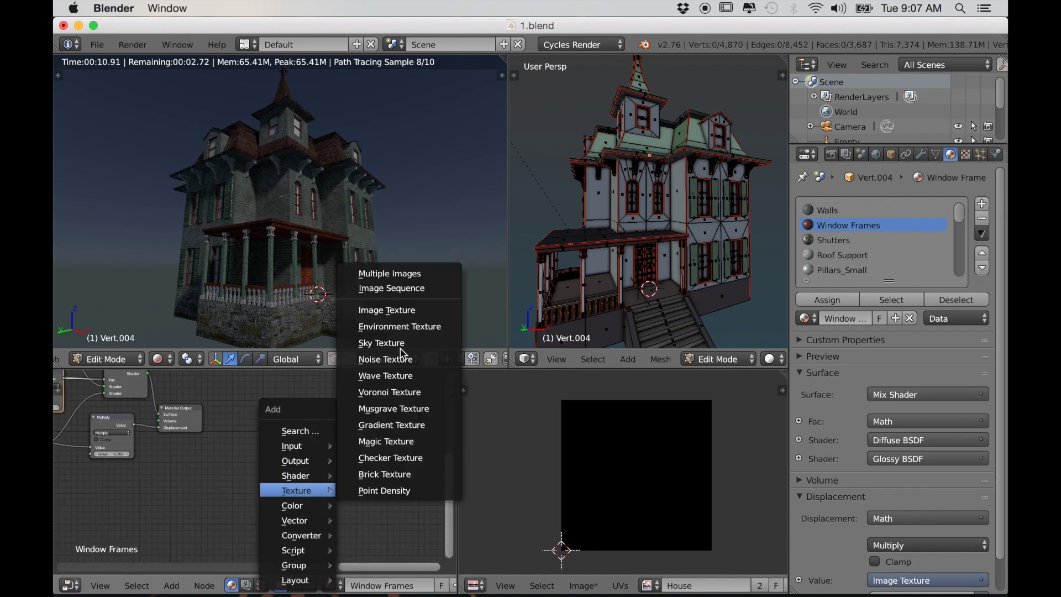
pyautogui.click(386, 310)
pyautogui.click(326, 459)
pyautogui.click(266, 437)
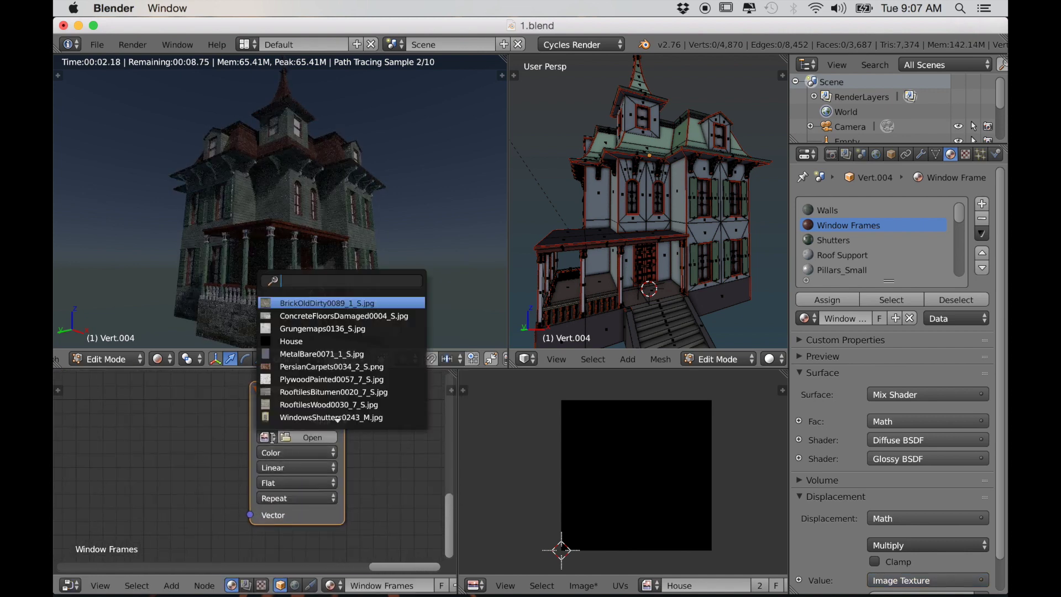
pyautogui.click(291, 341)
# Step: Add an unconnected Image Texture node with the House image to the Shutters material
pyautogui.click(837, 240)
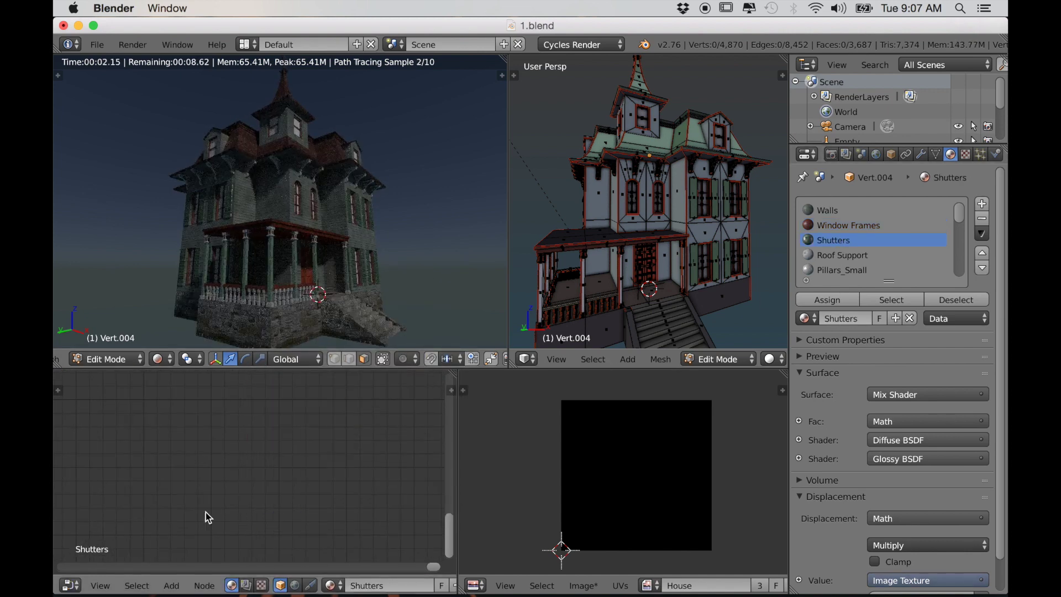
pyautogui.hotkey('shift', 'a')
pyautogui.moveTo(205, 492)
pyautogui.click(265, 308)
pyautogui.click(275, 442)
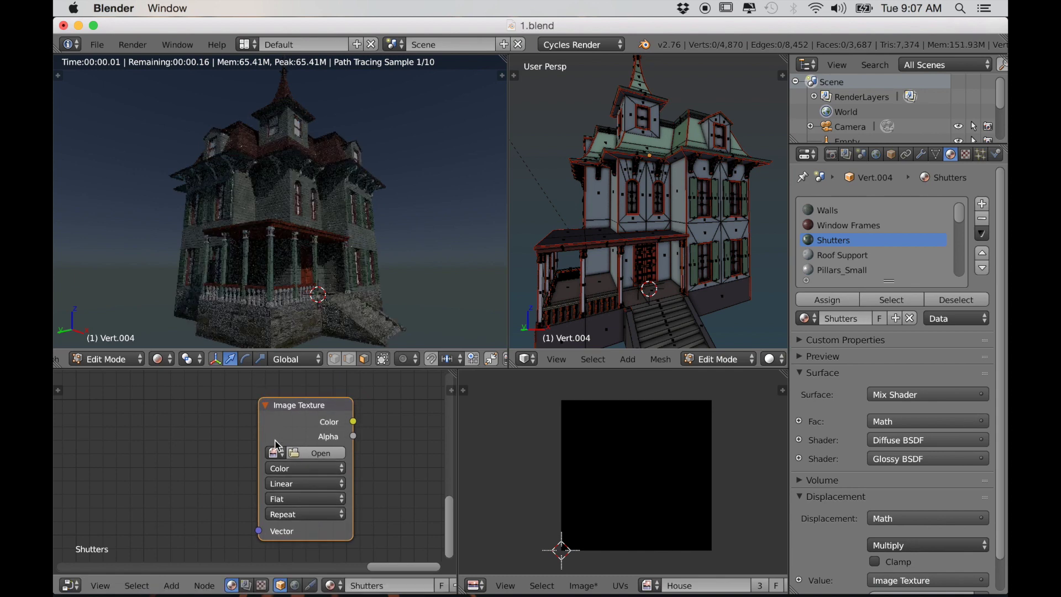
pyautogui.click(275, 452)
pyautogui.click(301, 360)
# Step: Add an unconnected Image Texture node with the House image to the Roof Support material
pyautogui.click(834, 255)
pyautogui.hotkey('shift', 'a')
pyautogui.moveTo(190, 476)
pyautogui.click(289, 307)
pyautogui.click(285, 420)
pyautogui.click(282, 466)
pyautogui.click(309, 368)
# Step: Add an unconnected Image Texture node with the House image to the Pillars_Small material
pyautogui.click(834, 270)
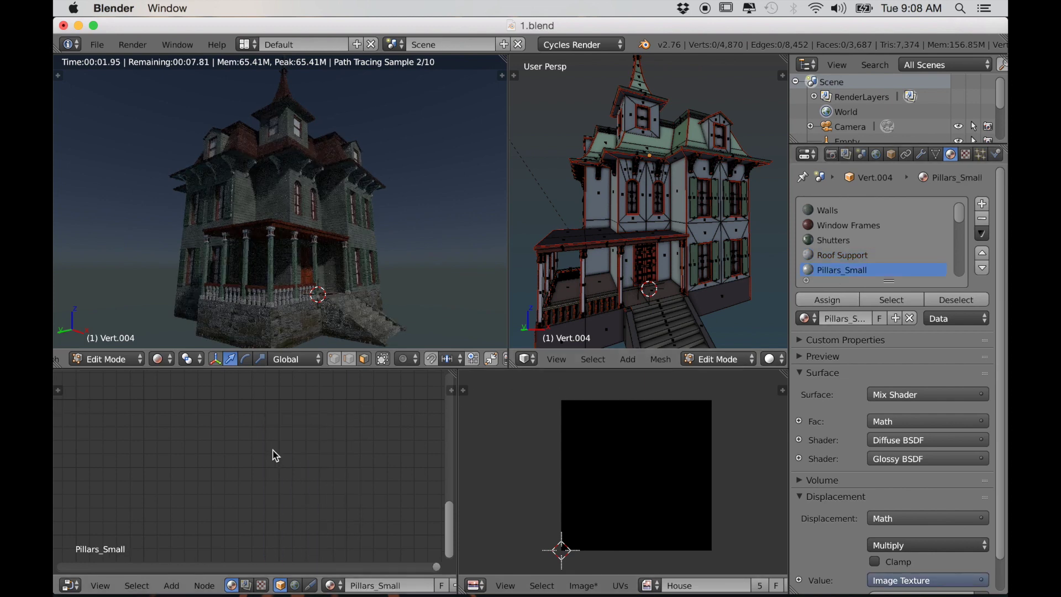
pyautogui.hotkey('shift', 'a')
pyautogui.moveTo(265, 461)
pyautogui.click(298, 280)
pyautogui.click(274, 425)
pyautogui.click(242, 471)
pyautogui.click(307, 386)
# Step: Move down the material list and recheck the Roof Support and Pillars_Small materials
pyautogui.moveTo(959, 219); pyautogui.dragTo(960, 238)
pyautogui.press('Up')
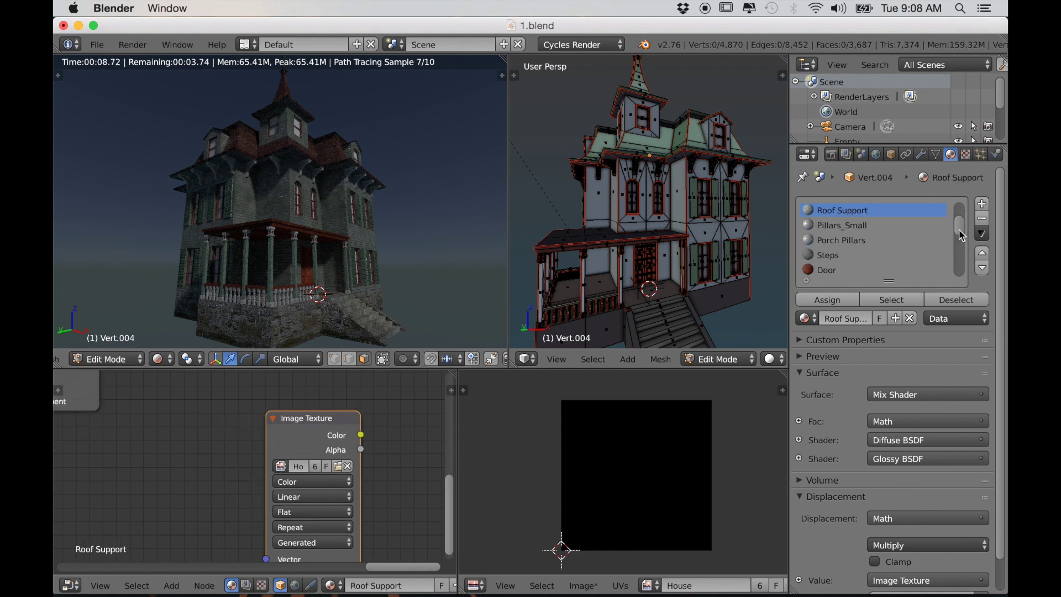
pyautogui.click(863, 224)
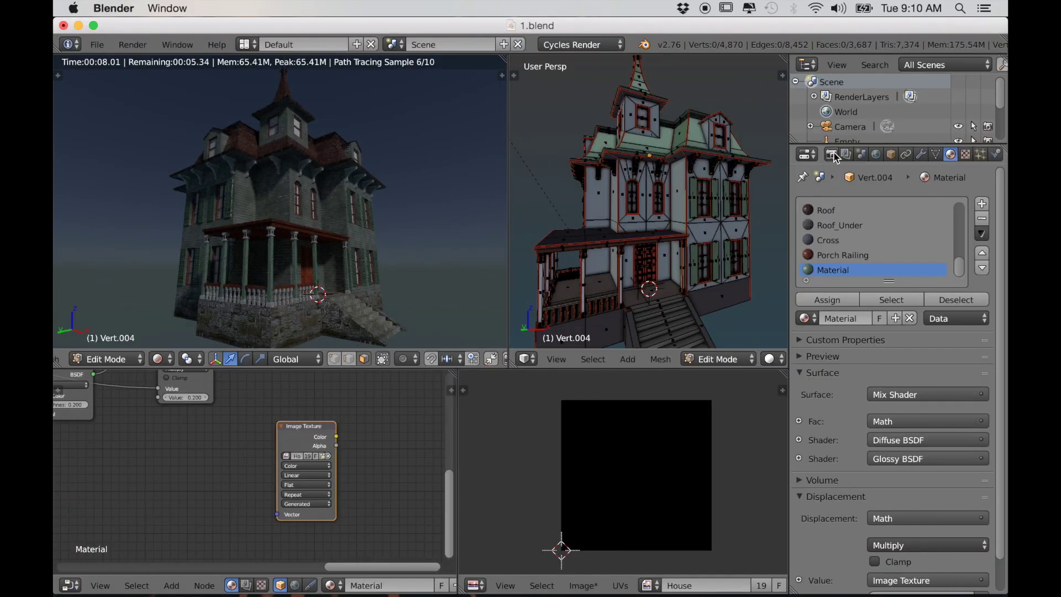
# Step: Set the scene's Cycles render samples to 30
pyautogui.click(832, 155)
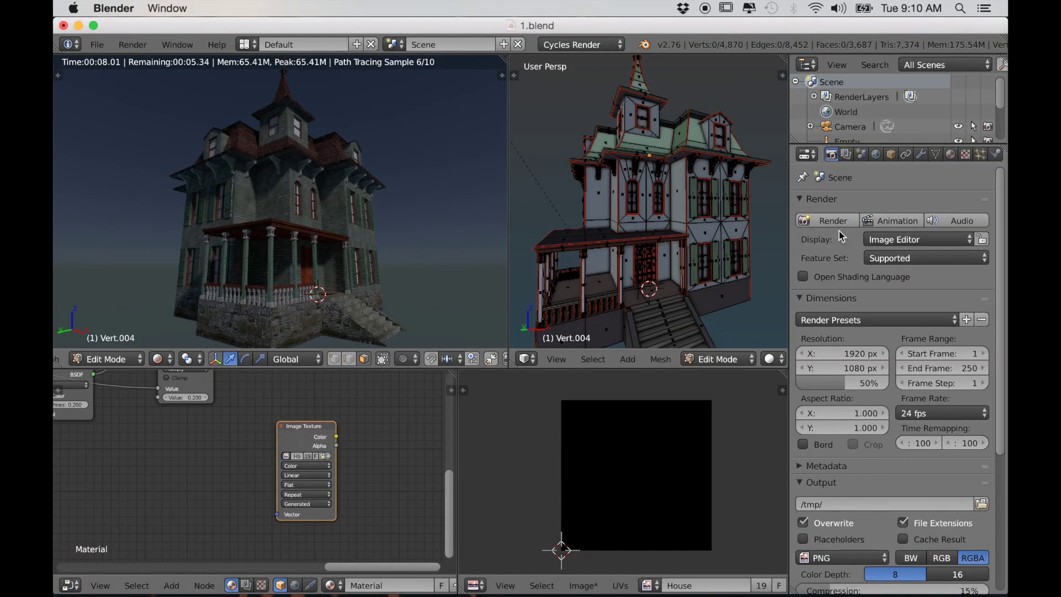
pyautogui.scroll(-3, 898, 475)
pyautogui.scroll(-5, 898, 475)
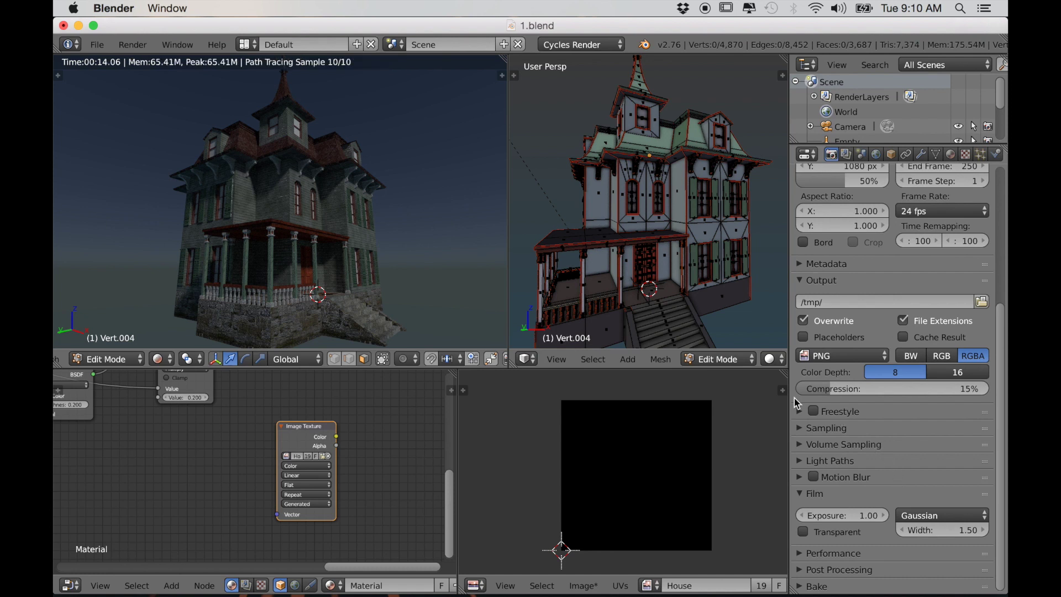
pyautogui.click(818, 433)
pyautogui.scroll(-4, 923, 516)
pyautogui.click(918, 383)
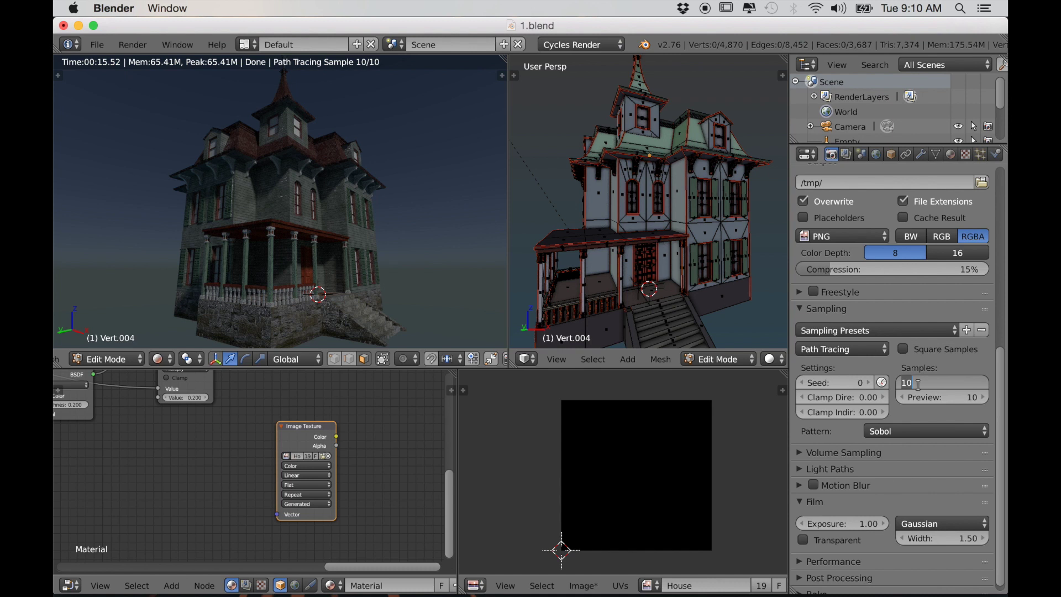
pyautogui.write('30')
pyautogui.press('Return')
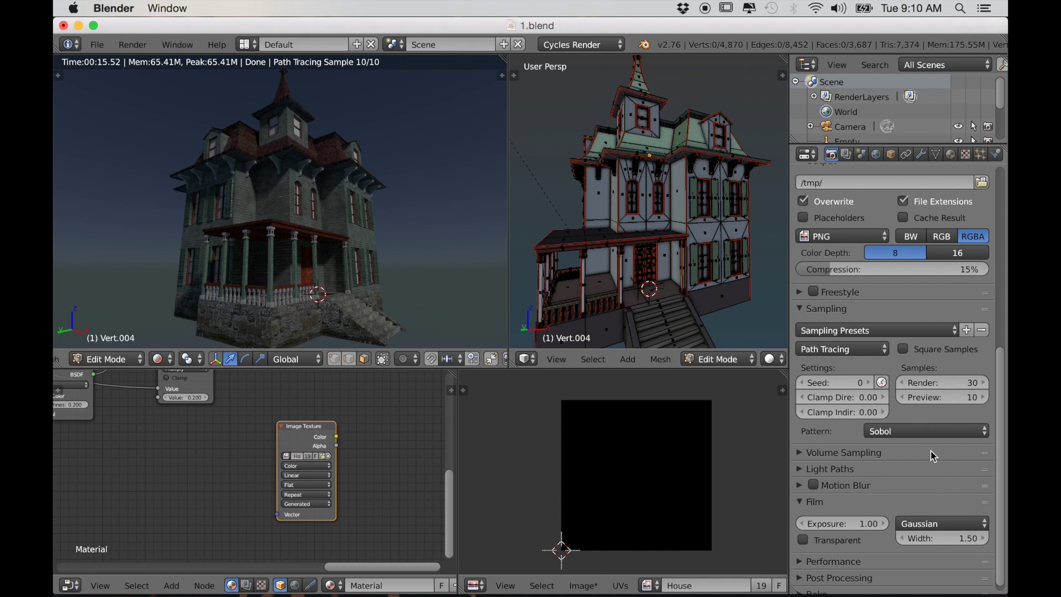
# Step: Turn off Reflective Caustics and Refractive Caustics in the render's light path settings
pyautogui.scroll(2, 894, 459)
pyautogui.scroll(-3, 869, 476)
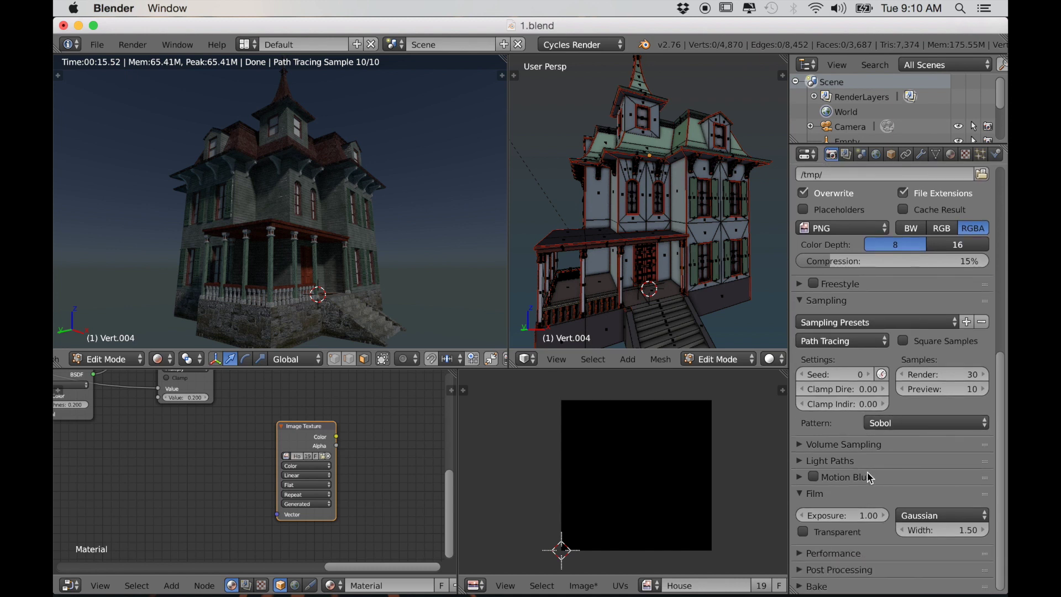
pyautogui.click(801, 463)
pyautogui.scroll(-5, 796, 508)
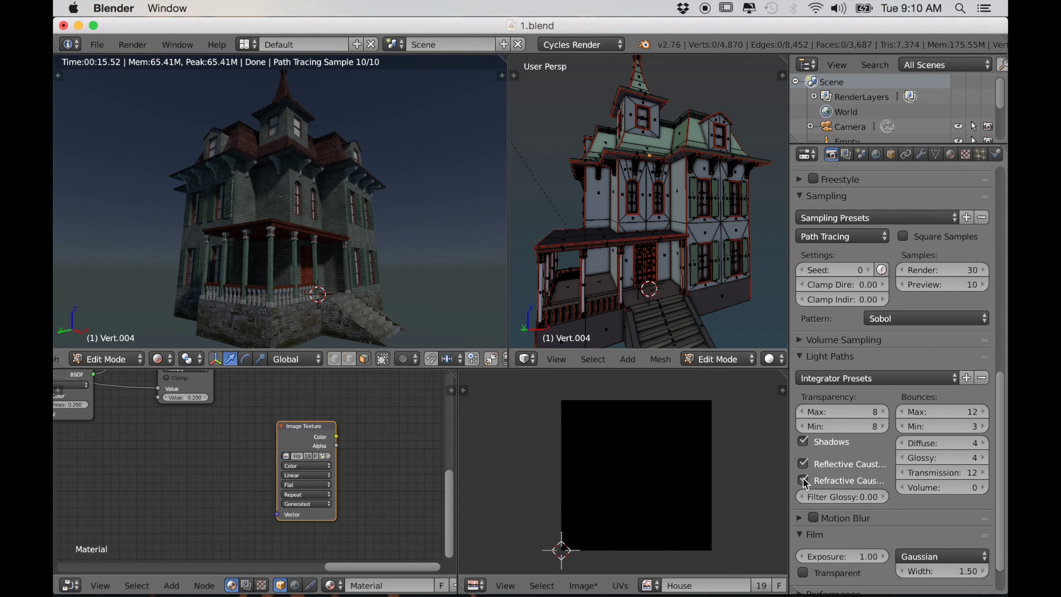
pyautogui.click(803, 480)
pyautogui.click(803, 464)
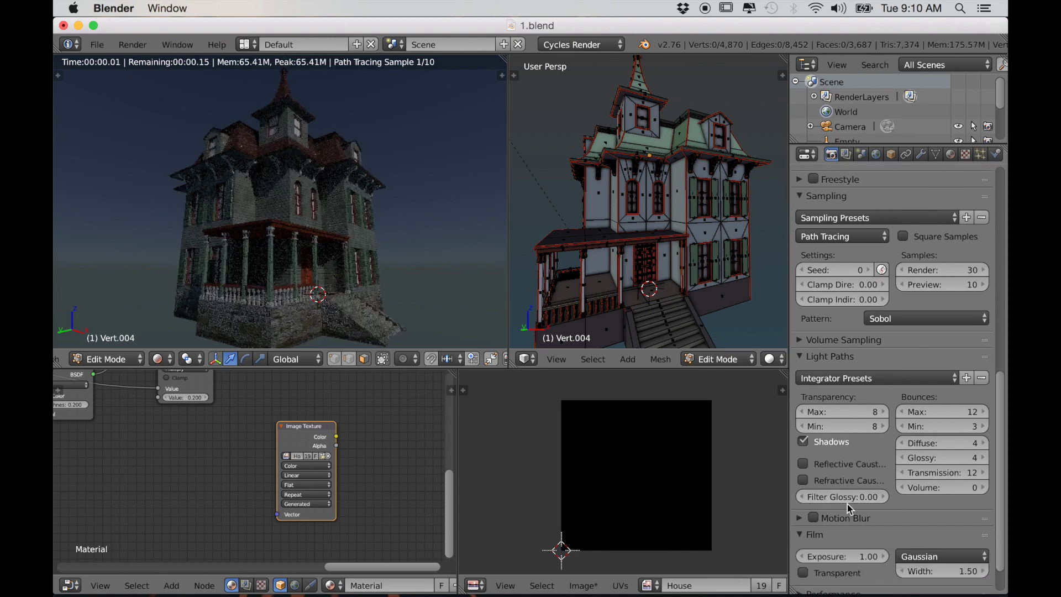
# Step: Set the bake margin to 30 px and bake the Combined pass onto the House image
pyautogui.scroll(-2, 884, 495)
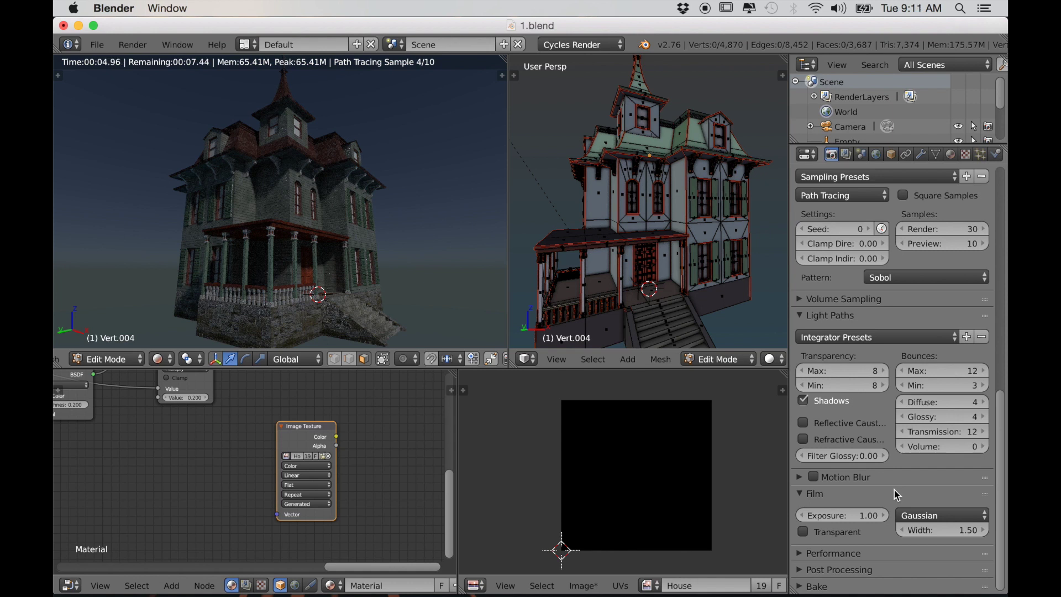
pyautogui.click(808, 584)
pyautogui.scroll(-5, 867, 545)
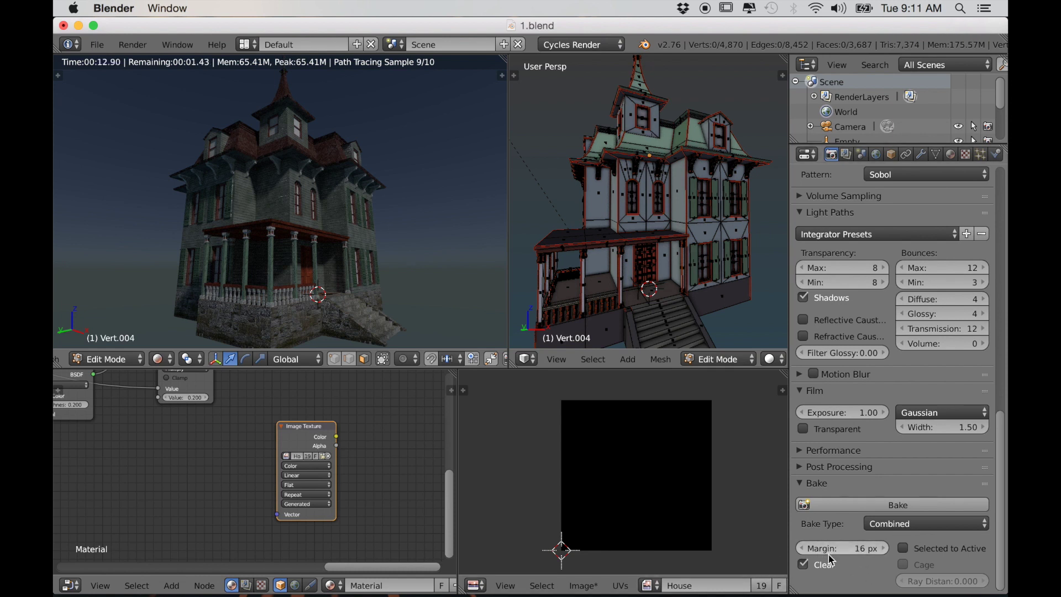
pyautogui.click(884, 549)
pyautogui.click(884, 549)
pyautogui.click(884, 548)
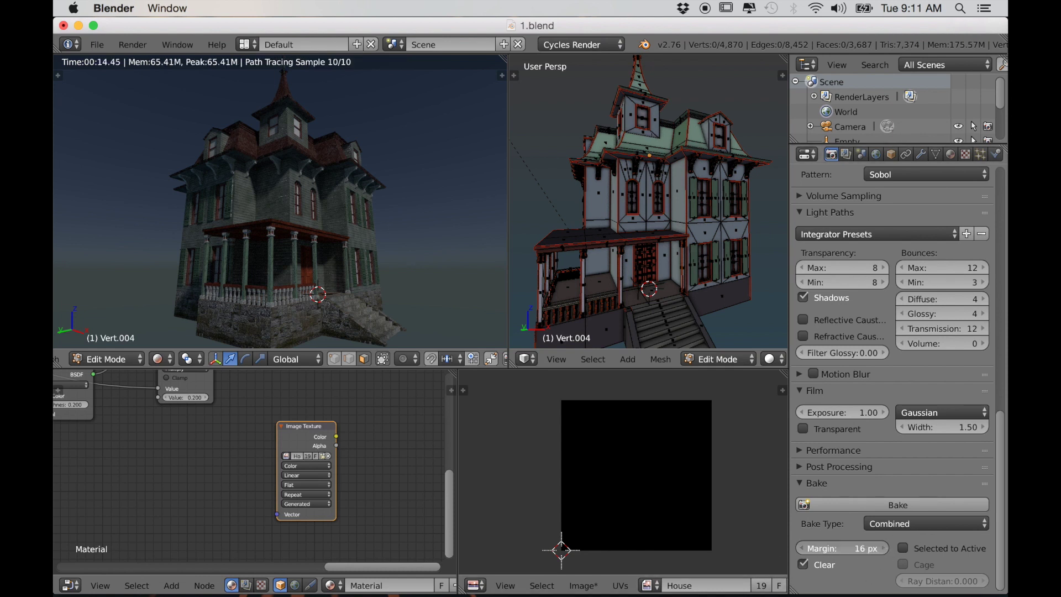
pyautogui.click(886, 549)
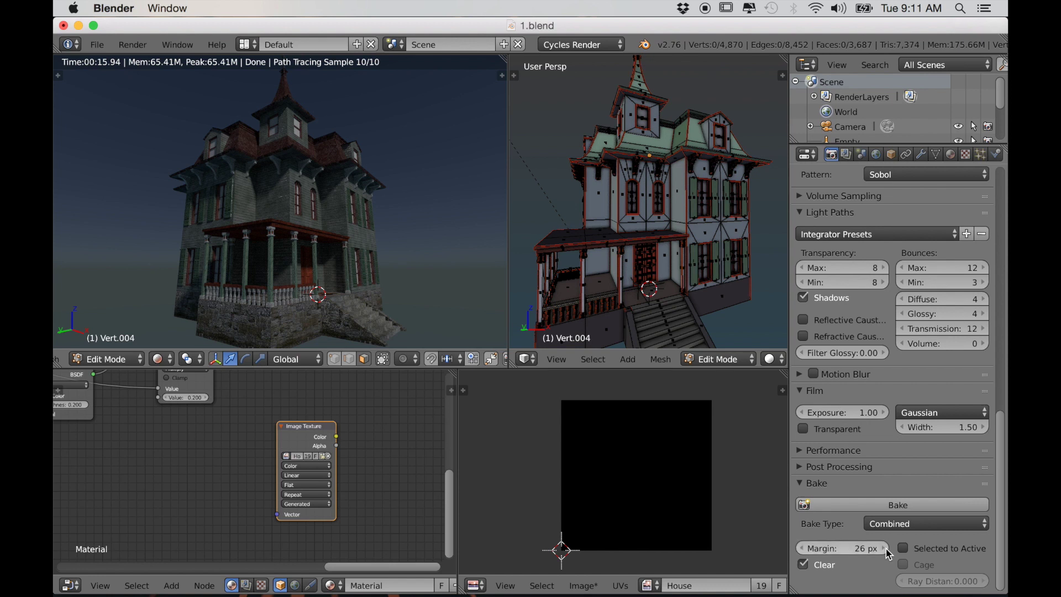
pyautogui.click(885, 548)
pyautogui.click(885, 549)
pyautogui.click(886, 548)
pyautogui.click(885, 549)
pyautogui.click(867, 511)
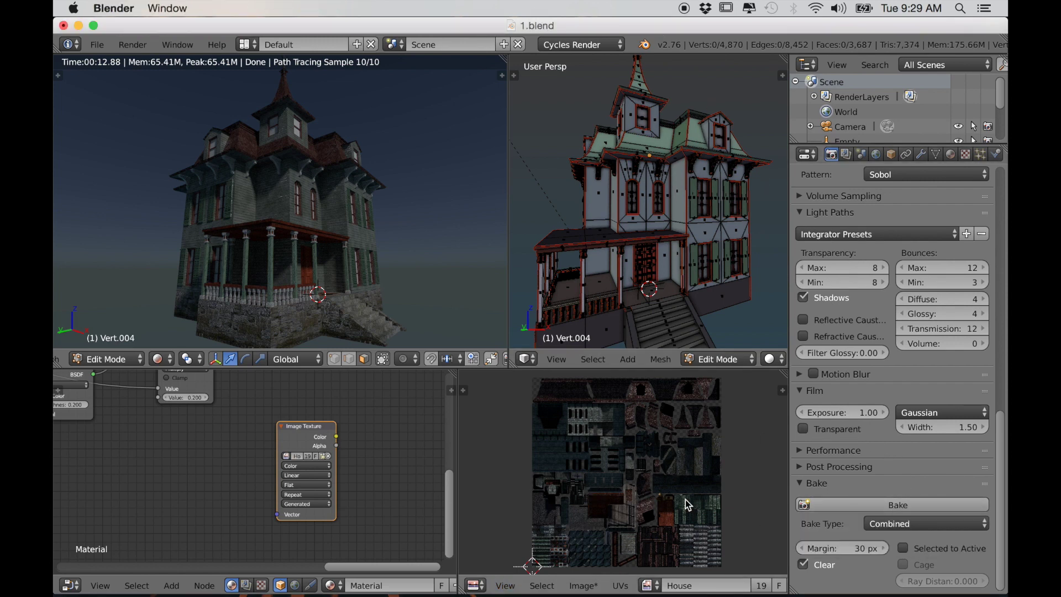
# Step: Inspect the baked House texture and save it to the Desktop as a PNG named House.png
pyautogui.scroll(4, 685, 499)
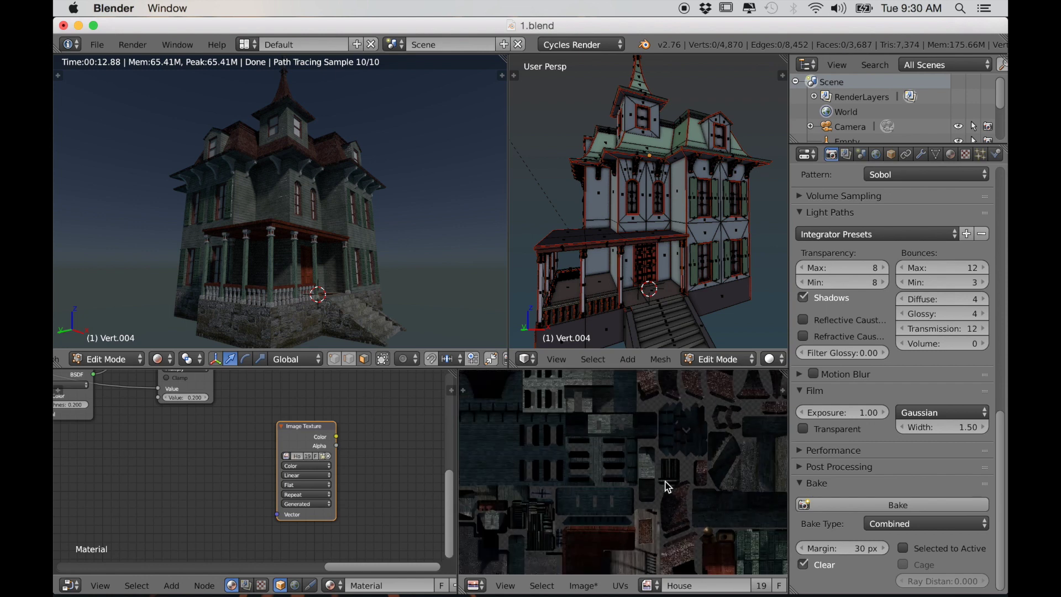
pyautogui.scroll(-5, 668, 486)
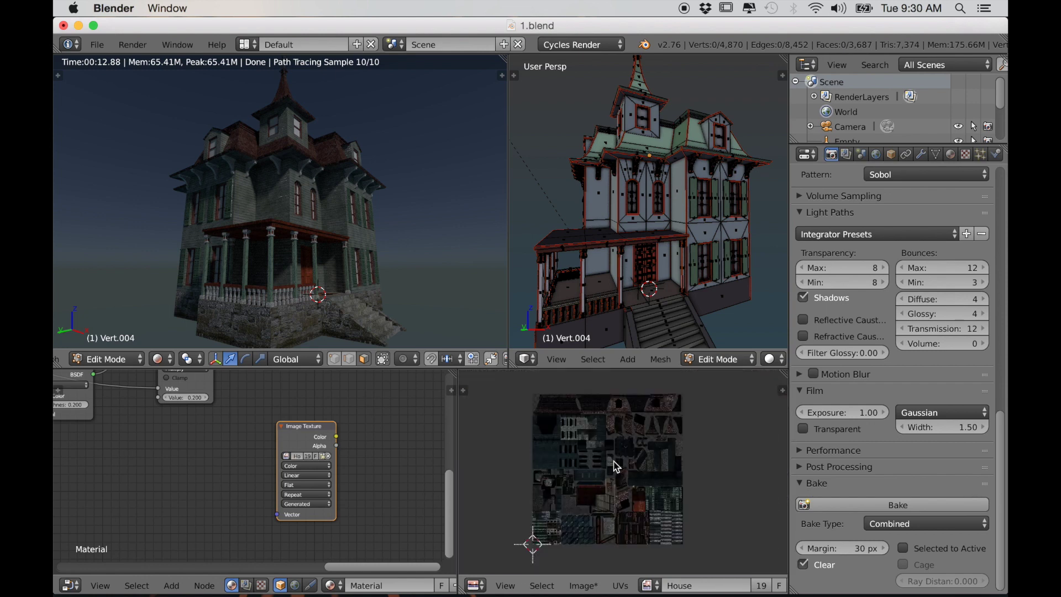
pyautogui.scroll(3, 613, 480)
pyautogui.click(584, 585)
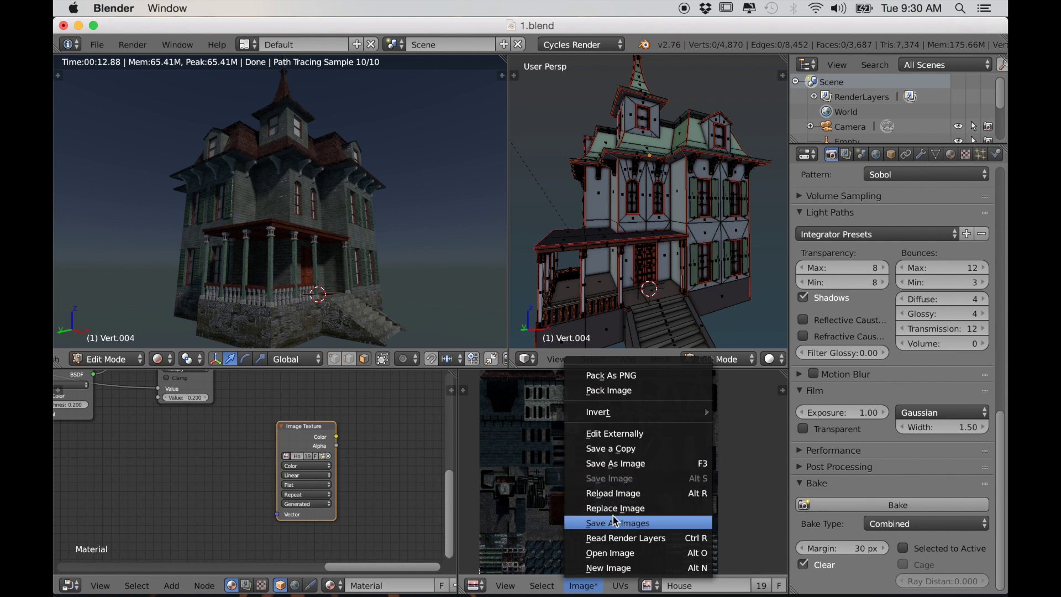
pyautogui.click(618, 468)
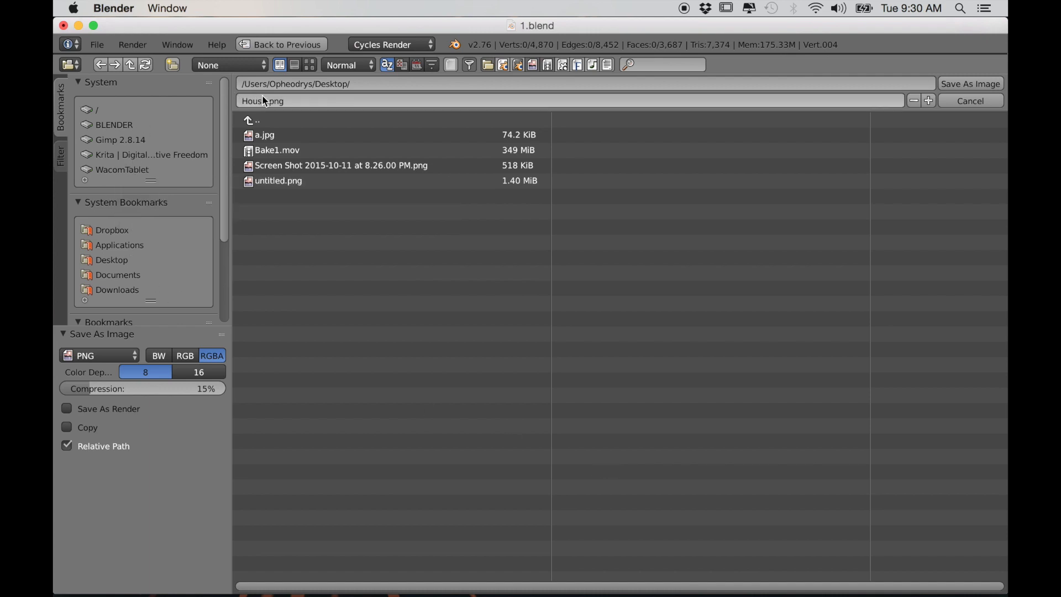
pyautogui.click(953, 84)
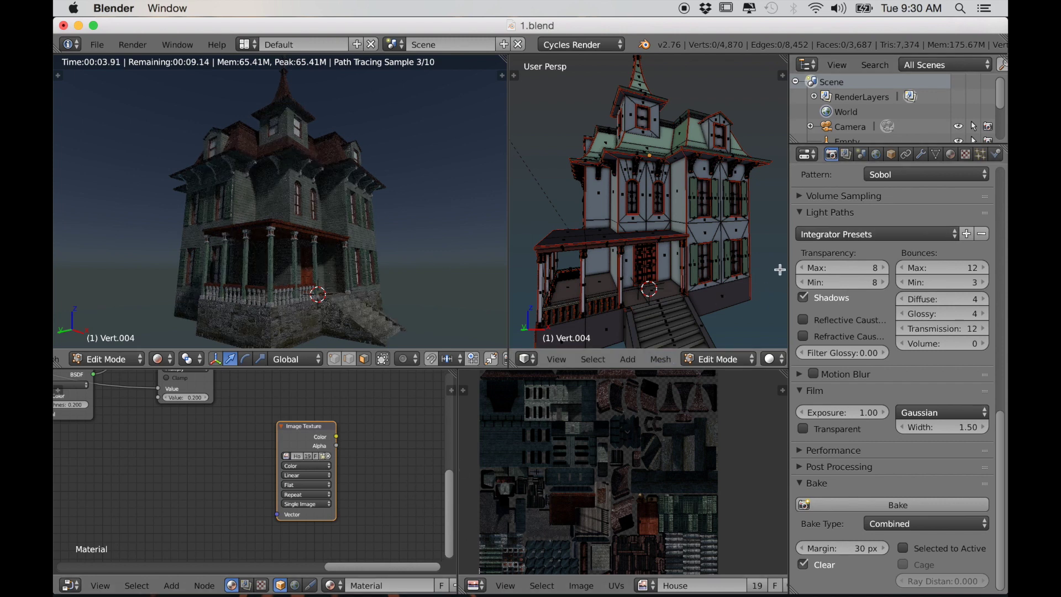
# Step: Preview the Bright/Contrast node of the Roof material through an Emission viewer
pyautogui.click(951, 154)
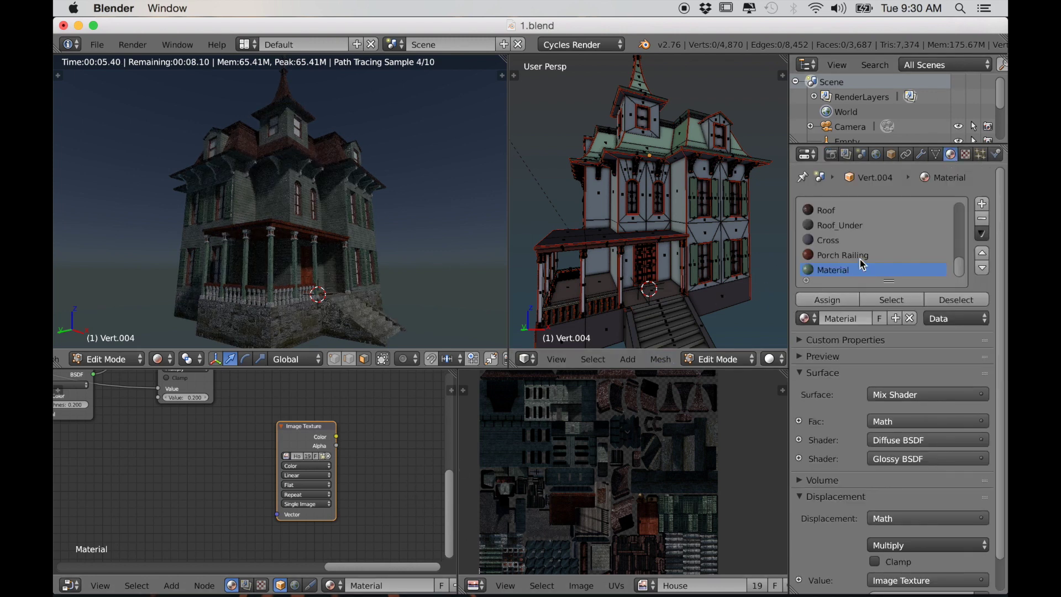
pyautogui.click(828, 214)
pyautogui.scroll(-8, 201, 479)
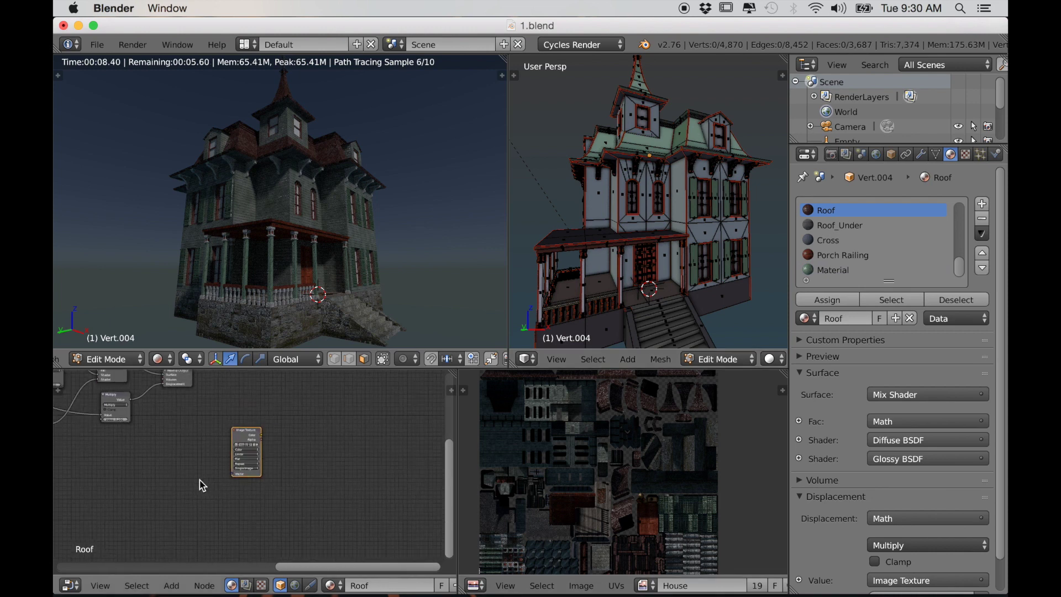
pyautogui.moveTo(201, 480); pyautogui.dragTo(260, 479, button='middle')
pyautogui.scroll(5, 260, 479)
pyautogui.moveTo(125, 439); pyautogui.dragTo(303, 518, button='middle')
pyautogui.scroll(2, 303, 518)
pyautogui.scroll(4, 240, 463)
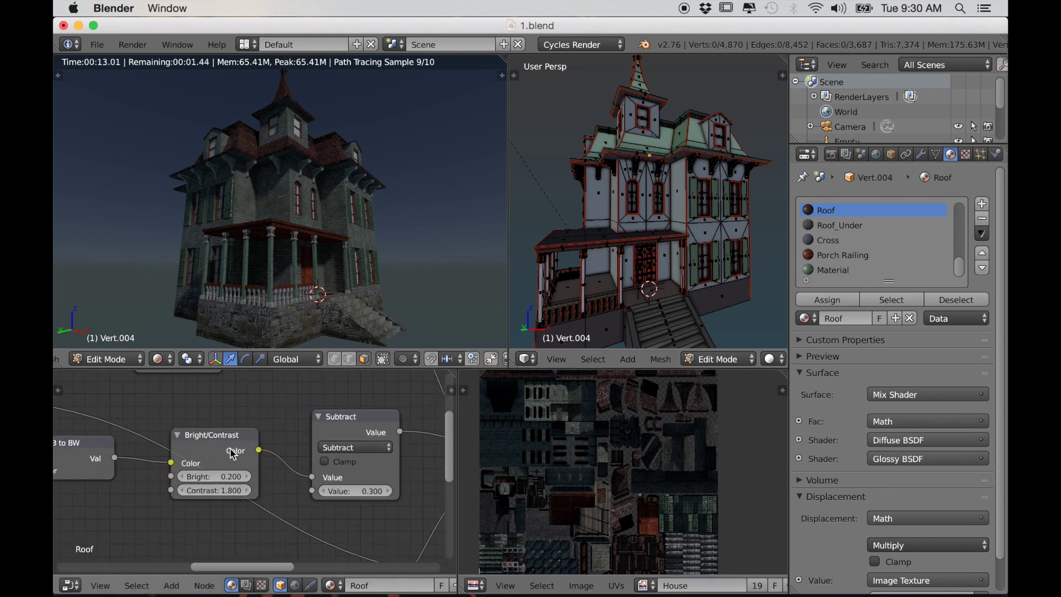
pyautogui.keyDown('ctrl'); pyautogui.keyDown('shift'); pyautogui.click(224, 442); pyautogui.keyUp('shift'); pyautogui.keyUp('ctrl')
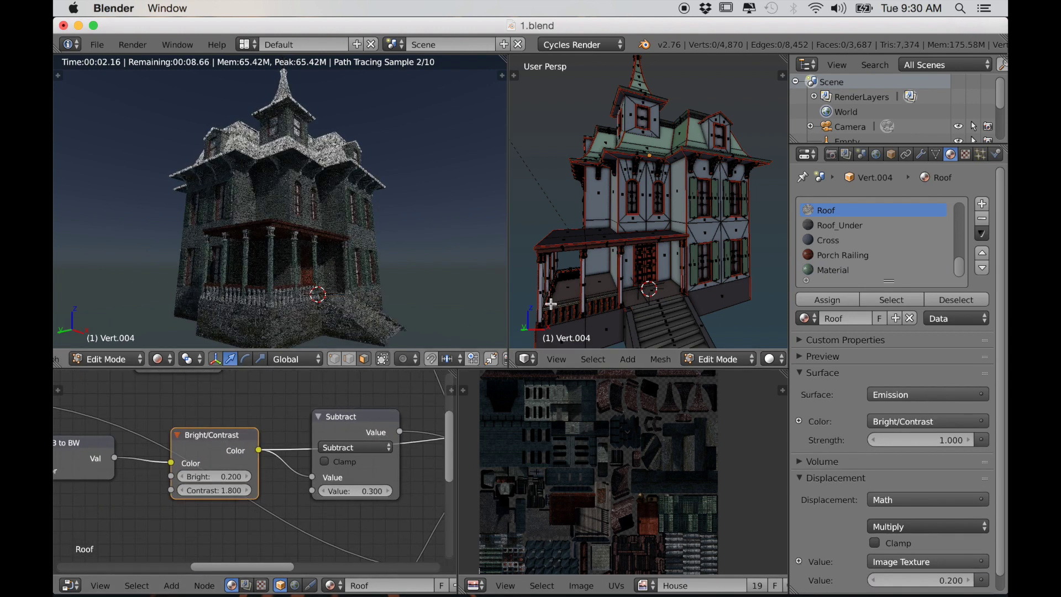
# Step: Preview the Bright/Contrast nodes of the Roof_Under, Cross, Porch Railing and Material materials through Emission viewers
pyautogui.click(831, 227)
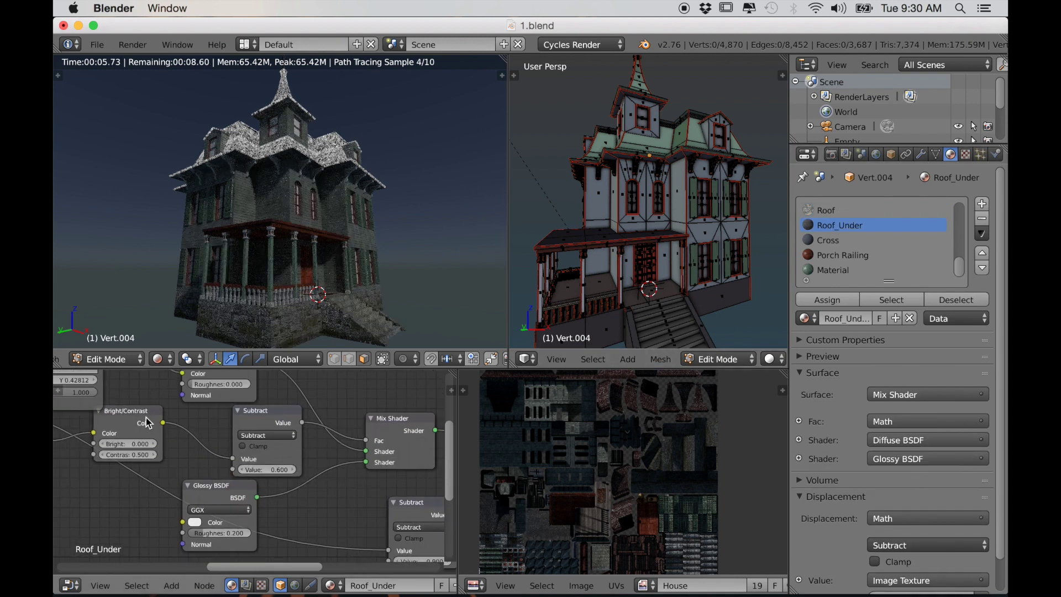
pyautogui.click(834, 241)
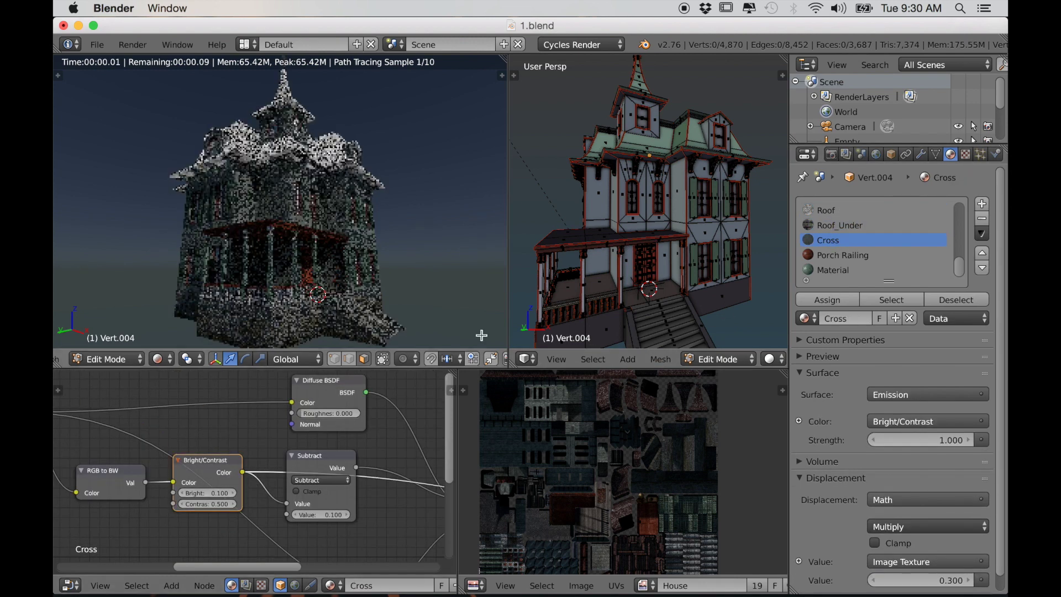
pyautogui.click(830, 256)
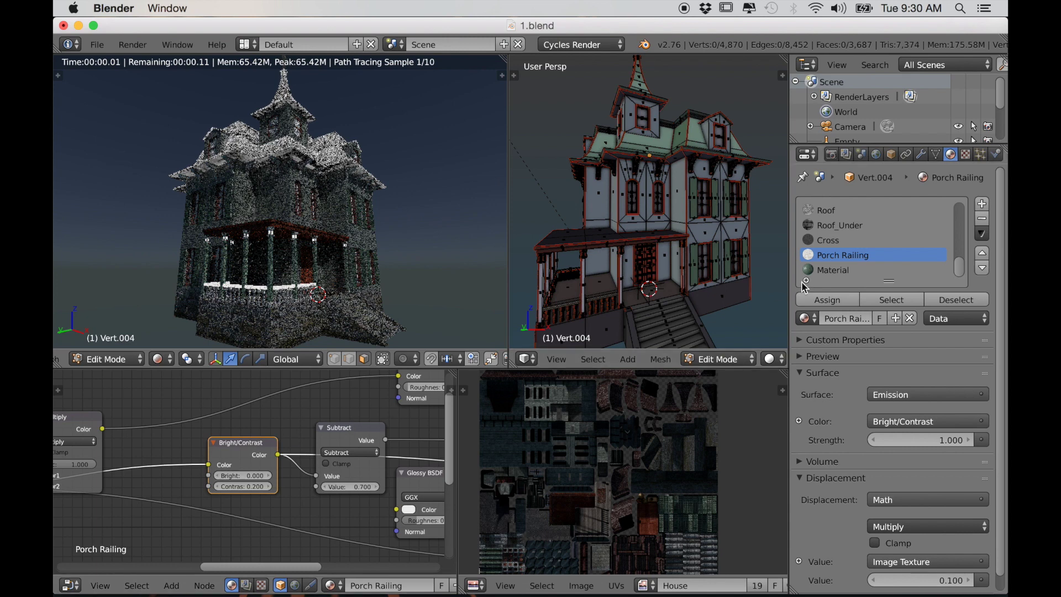
pyautogui.click(829, 269)
pyautogui.keyDown('ctrl'); pyautogui.keyDown('shift'); pyautogui.click(282, 450); pyautogui.keyUp('shift'); pyautogui.keyUp('ctrl')
# Step: Preview the Bright/Contrast nodes of the Walls and Window Frames materials as emission
pyautogui.moveTo(958, 264); pyautogui.dragTo(948, 233)
pyautogui.scroll(5, 948, 238)
pyautogui.click(827, 210)
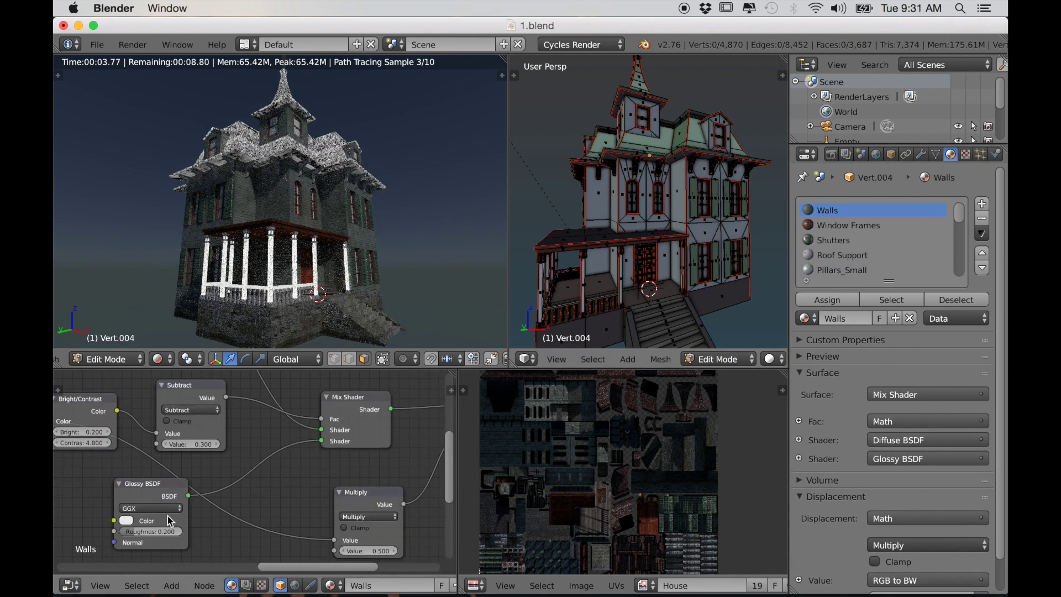
pyautogui.moveTo(334, 505); pyautogui.dragTo(444, 504, button='middle')
pyautogui.keyDown('ctrl'); pyautogui.keyDown('shift'); pyautogui.click(254, 418); pyautogui.keyUp('shift'); pyautogui.keyUp('ctrl')
pyautogui.click(823, 226)
pyautogui.keyDown('ctrl'); pyautogui.keyDown('shift'); pyautogui.click(216, 444); pyautogui.keyUp('shift'); pyautogui.keyUp('ctrl')
# Step: Preview the Bright/Contrast nodes of the Shutters, Roof Support and Pillars_Small materials as emission
pyautogui.click(833, 240)
pyautogui.moveTo(359, 497); pyautogui.dragTo(326, 497, button='middle')
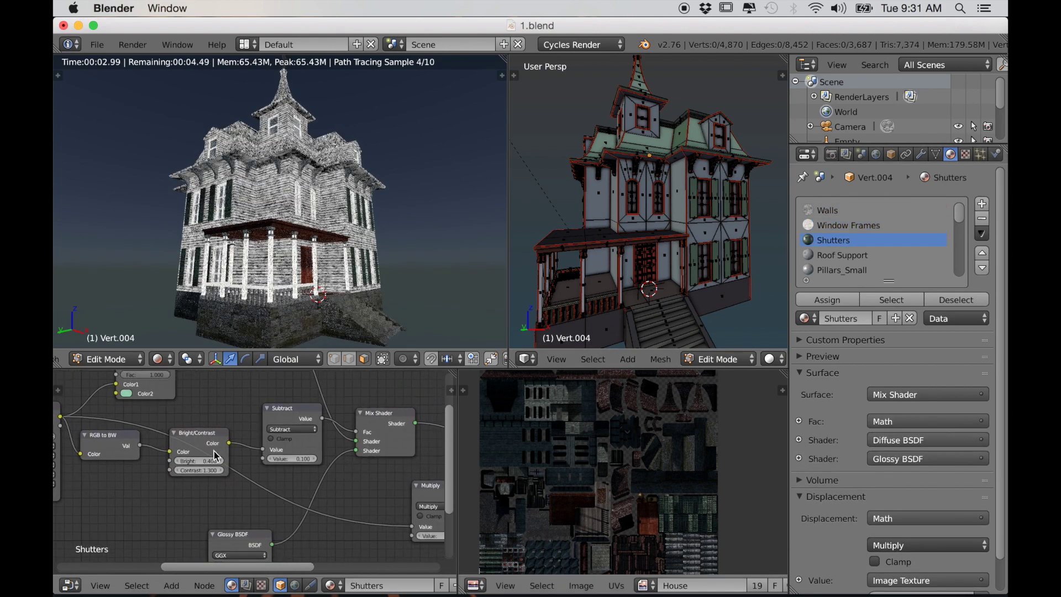
pyautogui.keyDown('ctrl'); pyautogui.keyDown('shift'); pyautogui.click(198, 439); pyautogui.keyUp('shift'); pyautogui.keyUp('ctrl')
pyautogui.click(851, 254)
pyautogui.moveTo(342, 457); pyautogui.dragTo(136, 449, button='middle')
pyautogui.keyDown('ctrl'); pyautogui.keyDown('shift'); pyautogui.click(177, 455); pyautogui.keyUp('shift'); pyautogui.keyUp('ctrl')
pyautogui.click(840, 269)
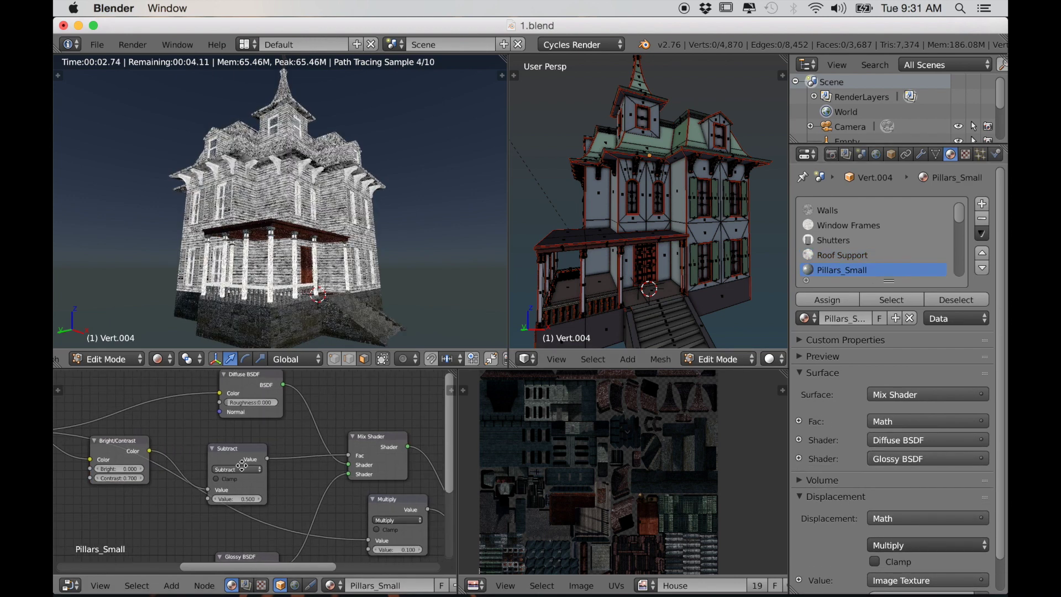
pyautogui.keyDown('ctrl'); pyautogui.keyDown('shift'); pyautogui.click(120, 445); pyautogui.keyUp('shift'); pyautogui.keyUp('ctrl')
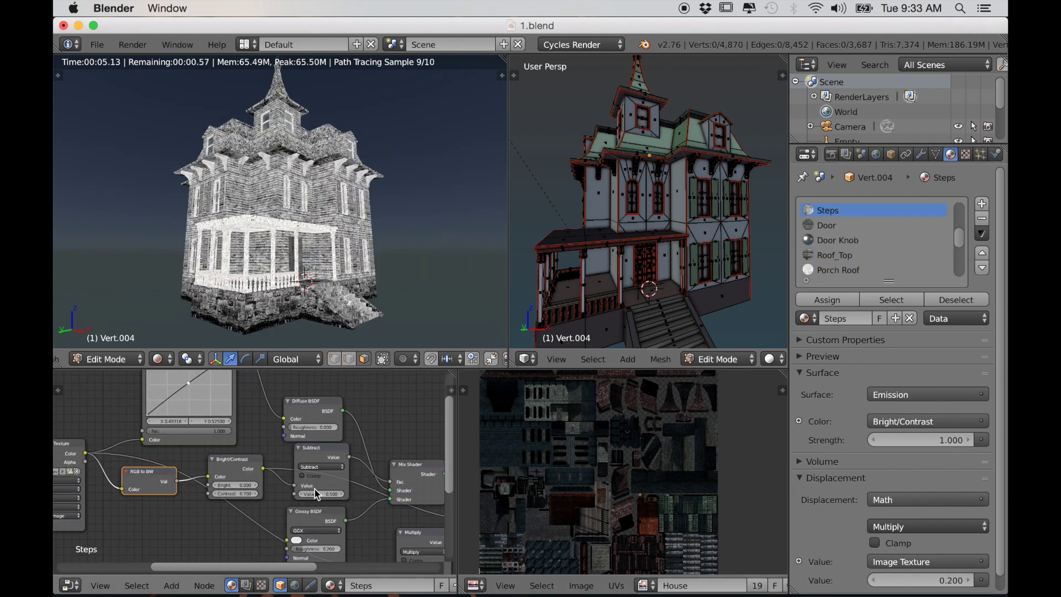
# Step: Return to the Walls material and make its unconnected House image texture node the active bake target
pyautogui.scroll(-3, 338, 486)
pyautogui.moveTo(338, 487); pyautogui.dragTo(186, 421, button='middle')
pyautogui.scroll(-2, 186, 421)
pyautogui.moveTo(959, 233); pyautogui.dragTo(959, 205)
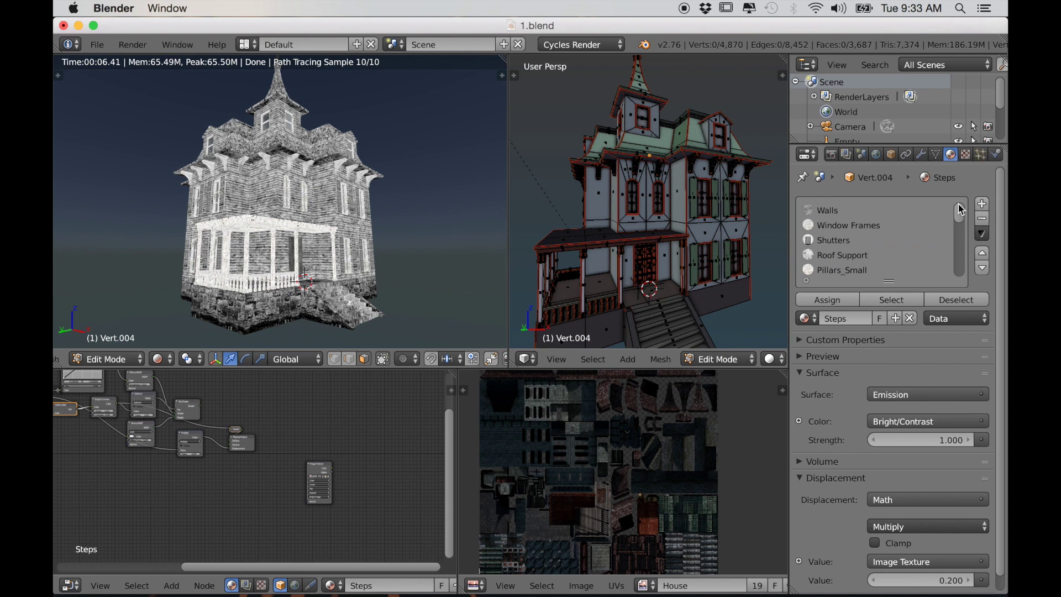
pyautogui.click(833, 211)
pyautogui.scroll(3, 318, 503)
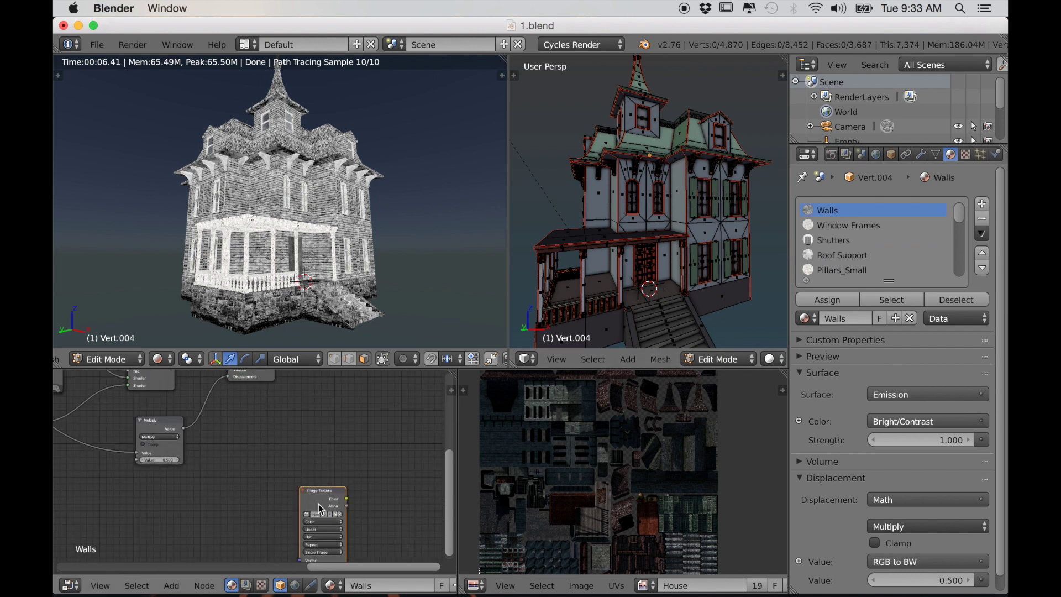
pyautogui.moveTo(318, 503); pyautogui.dragTo(295, 430, button='middle')
pyautogui.click(310, 425)
pyautogui.scroll(2, 313, 429)
# Step: Make the House image texture node active in Window Frames, Shutters, Roof Support, Pillars_Small and the remaining materials
pyautogui.click(848, 224)
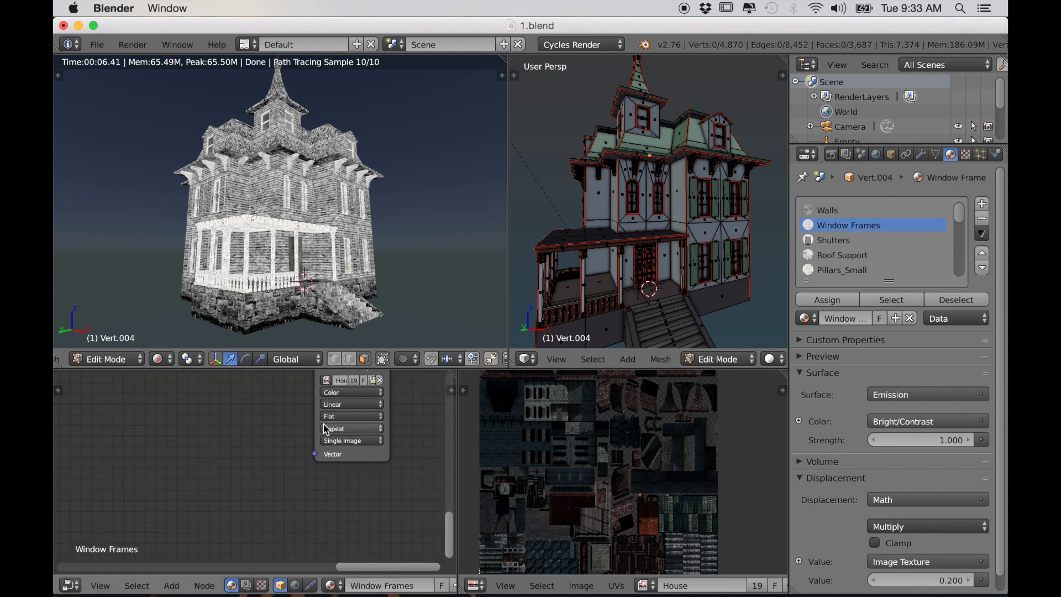
pyautogui.scroll(2, 310, 420)
pyautogui.click(832, 240)
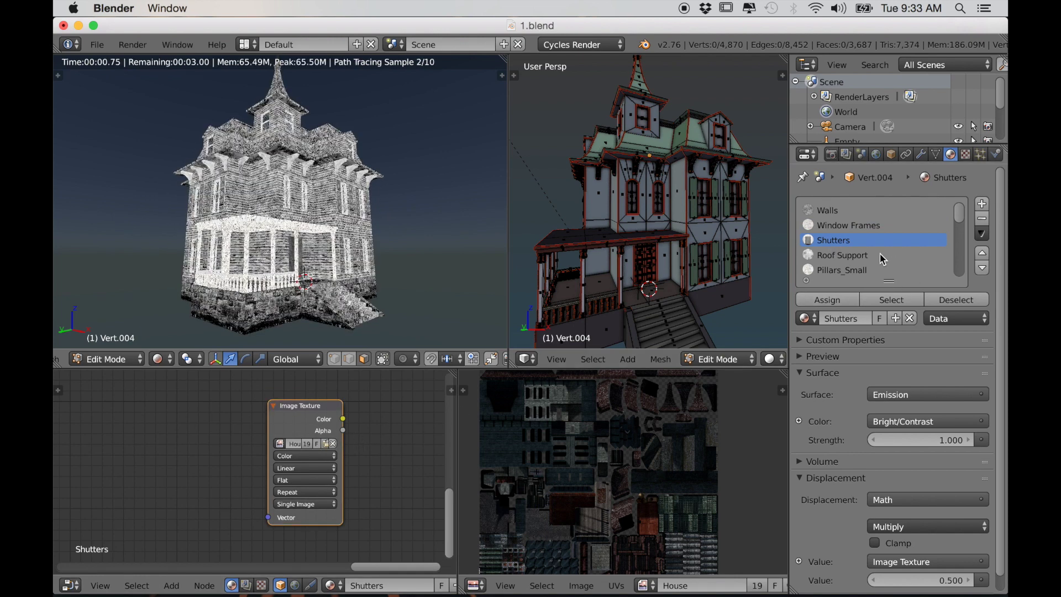
pyautogui.click(834, 255)
pyautogui.click(840, 270)
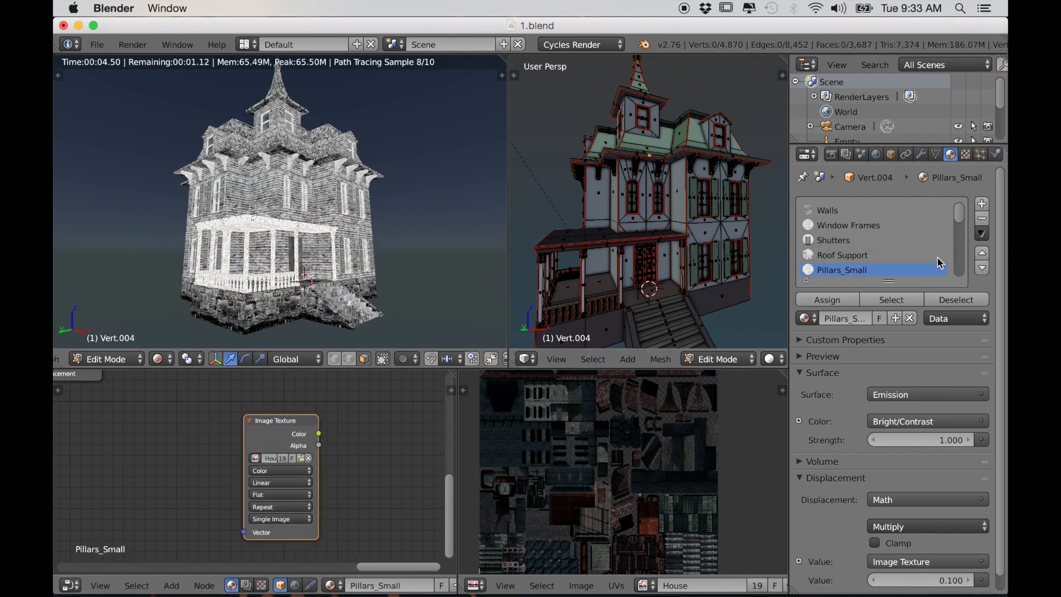
pyautogui.scroll(-4, 958, 221)
pyautogui.click(941, 226)
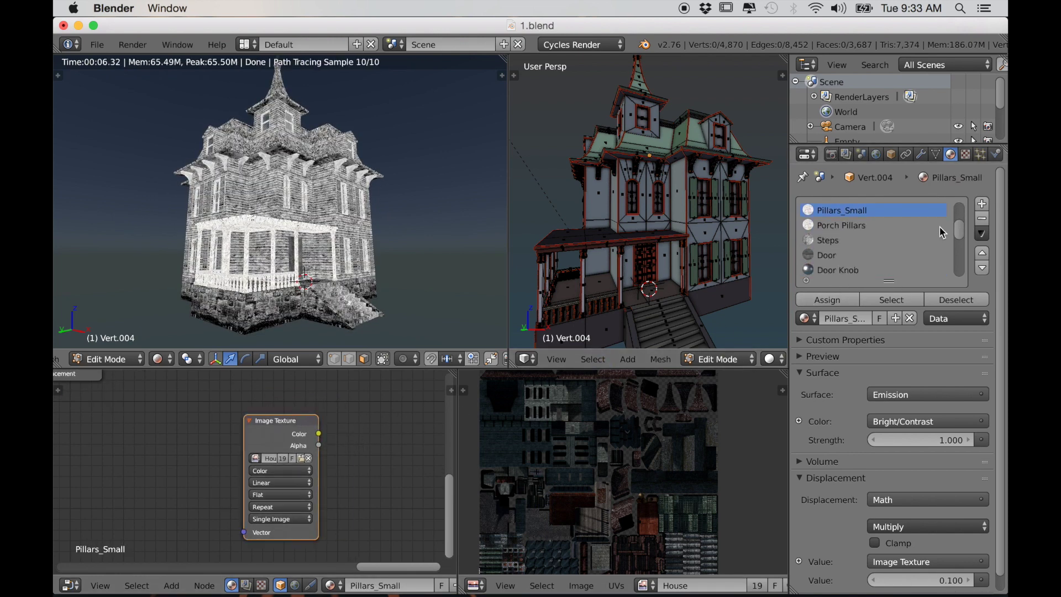
pyautogui.click(304, 456)
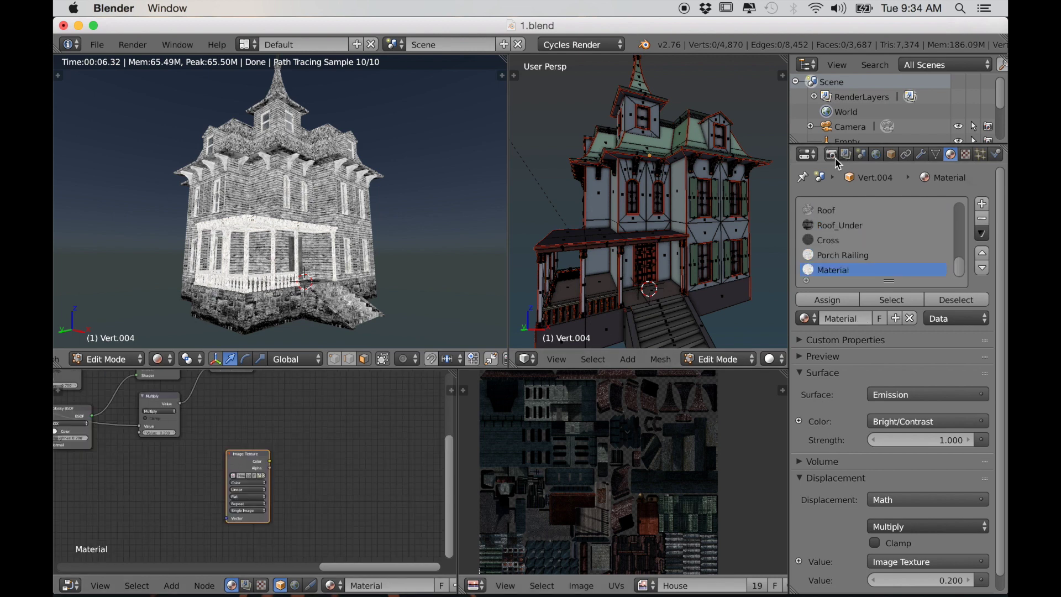
# Step: Bake the Combined pass of the black-and-white material previews and save the image as House_Spec.png in the BLENDER volume
pyautogui.click(833, 155)
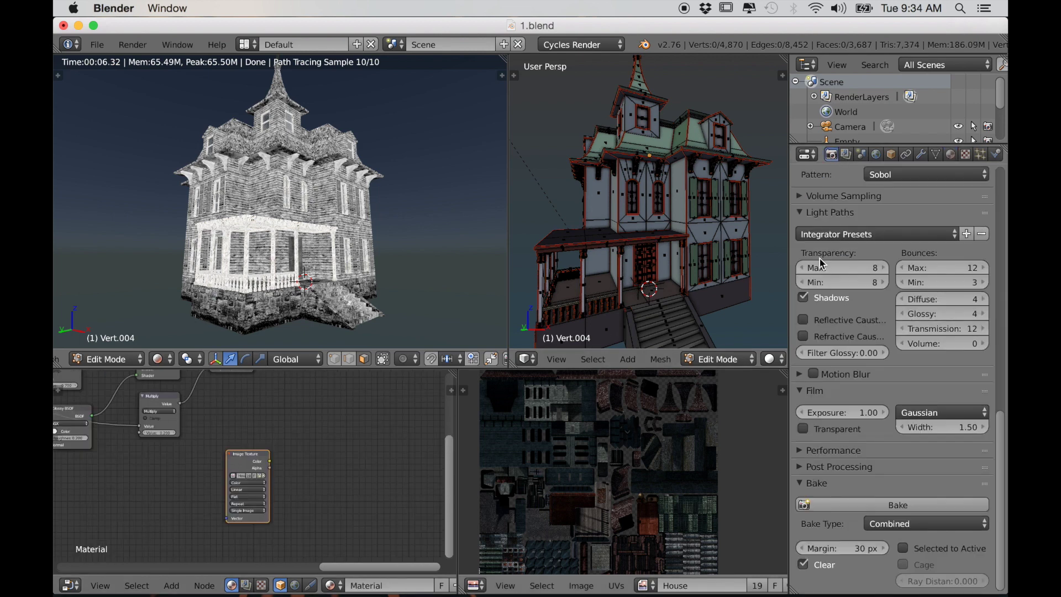
pyautogui.click(892, 504)
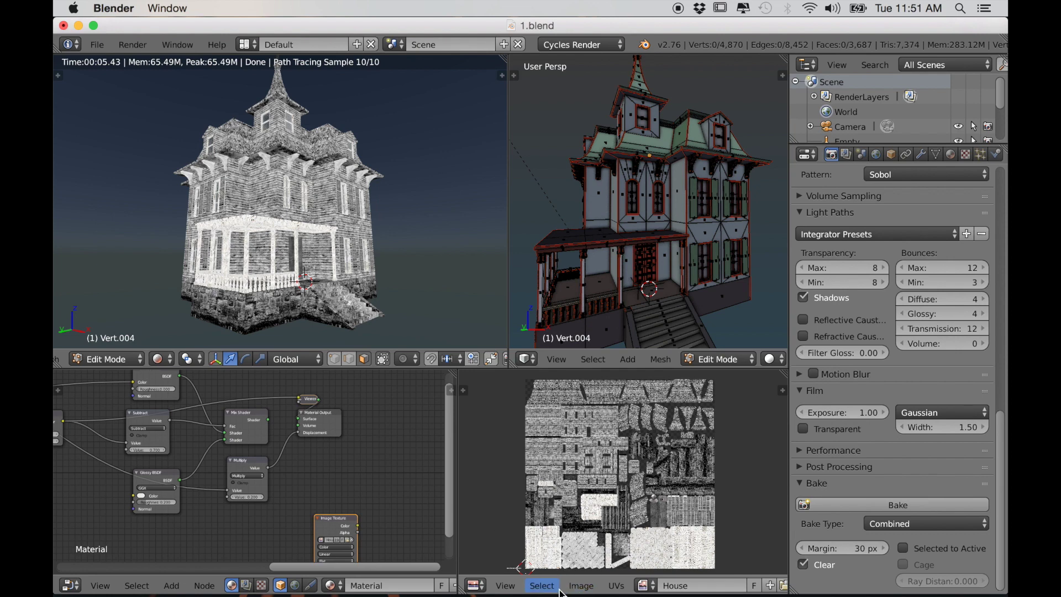
pyautogui.click(581, 586)
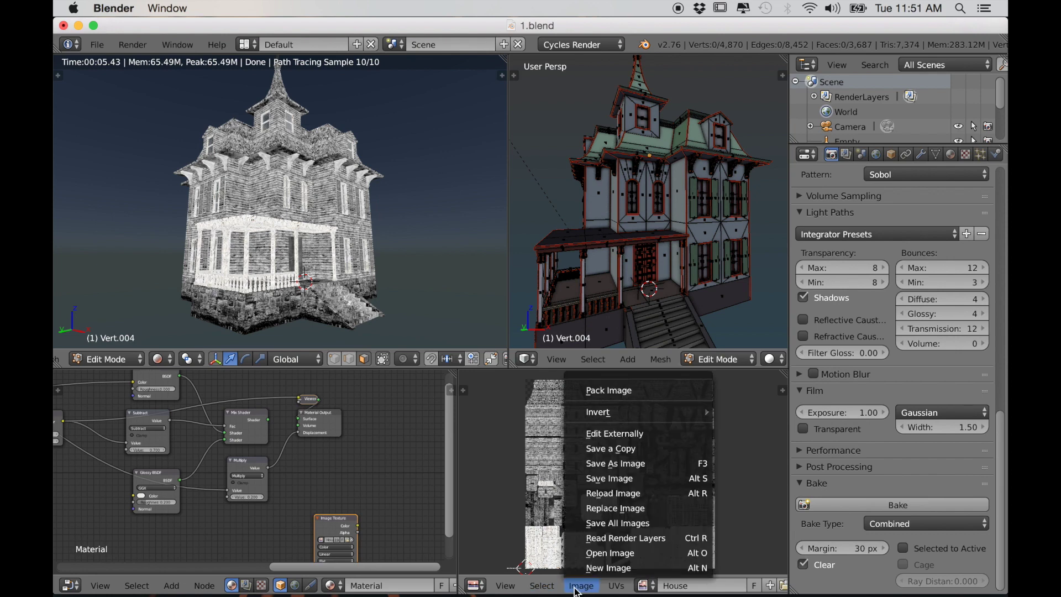
pyautogui.click(595, 466)
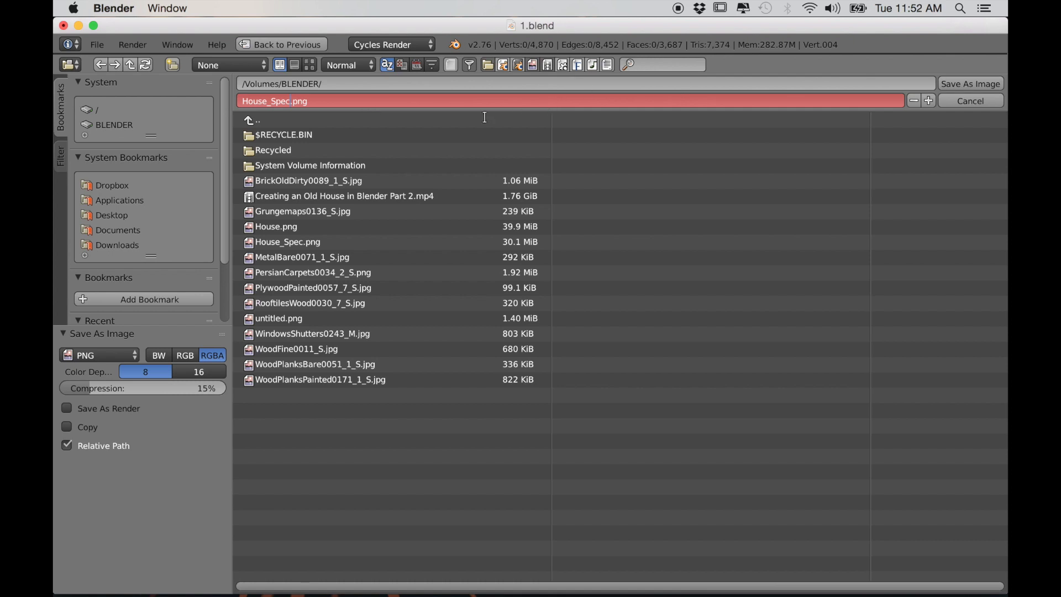
pyautogui.press('Return')
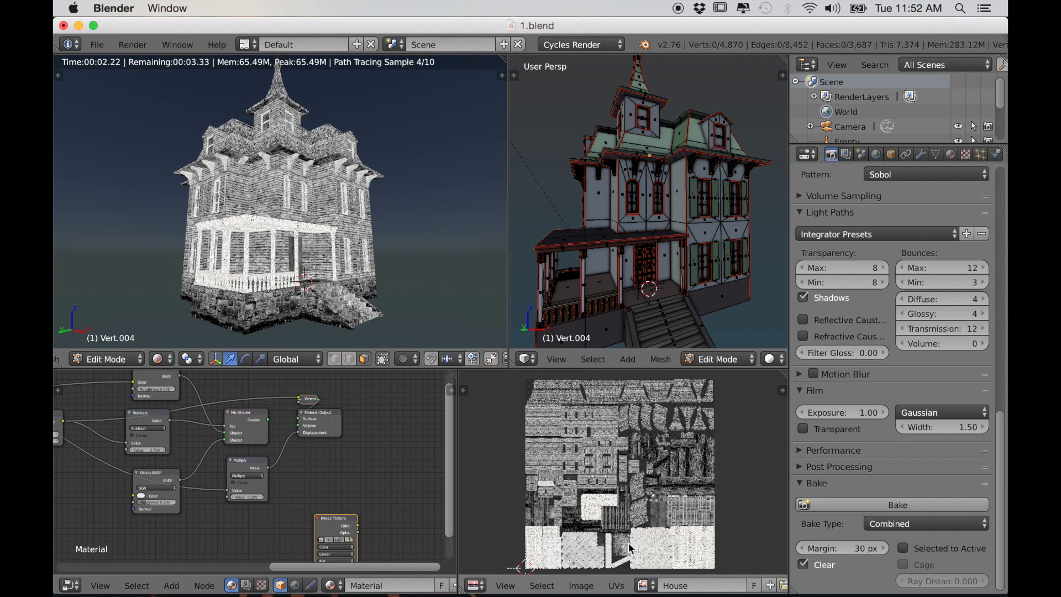
# Step: Inspect the specular bake closely, set the bake type to Normal and bake the house
pyautogui.scroll(2, 641, 501)
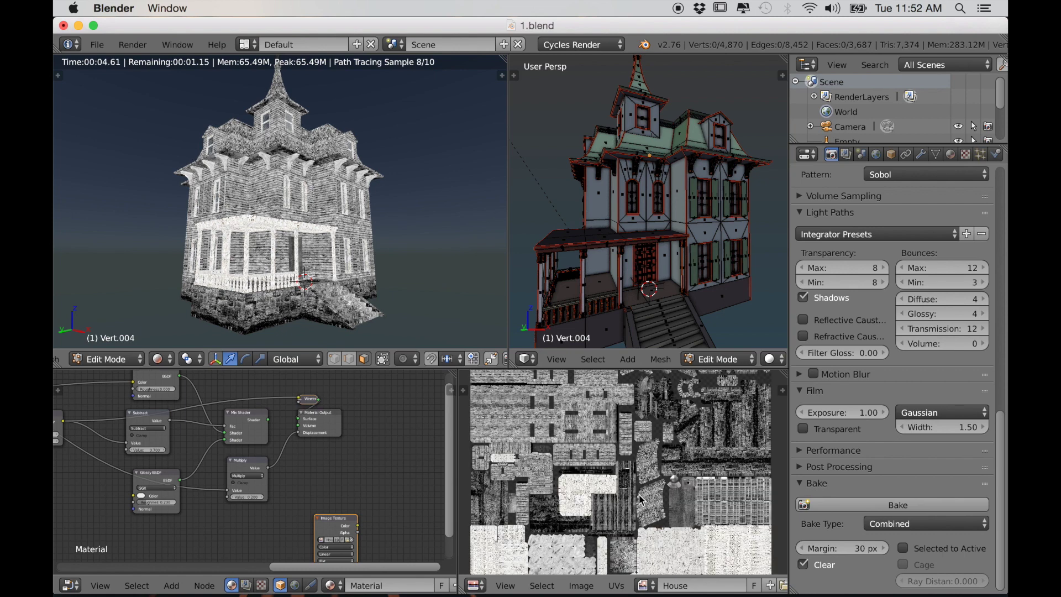
pyautogui.scroll(3, 641, 501)
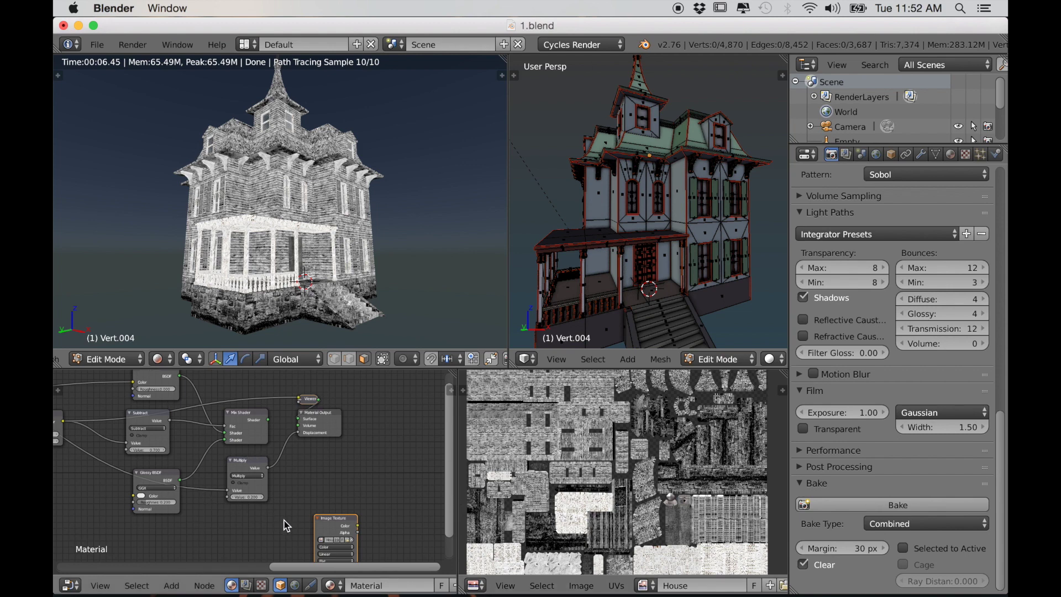
pyautogui.click(901, 525)
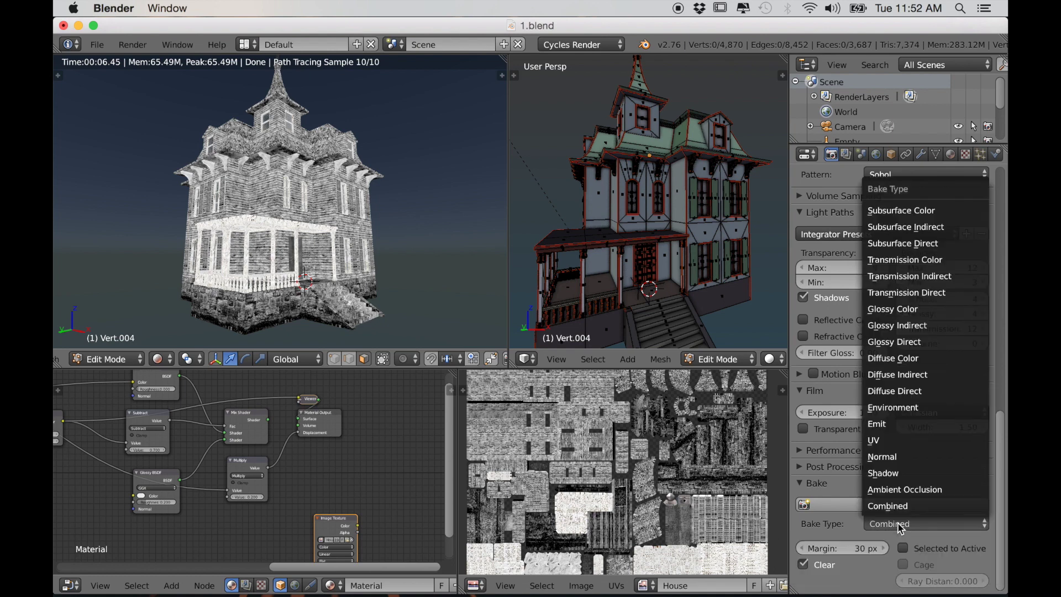
pyautogui.click(886, 458)
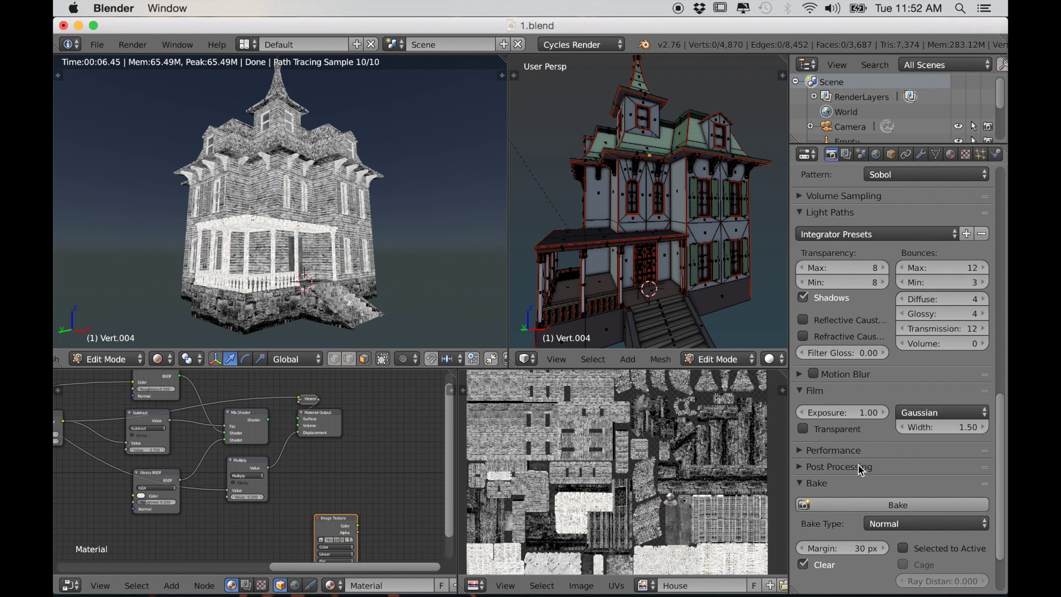
pyautogui.click(891, 508)
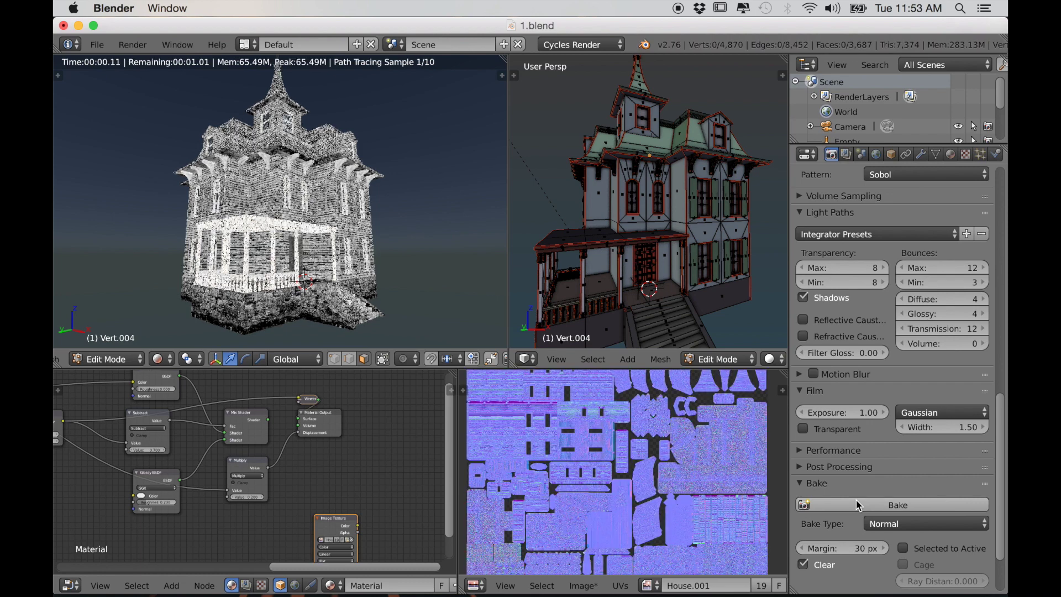
# Step: Save the baked normal map as a PNG named House_Normal.png
pyautogui.click(583, 585)
pyautogui.click(556, 433)
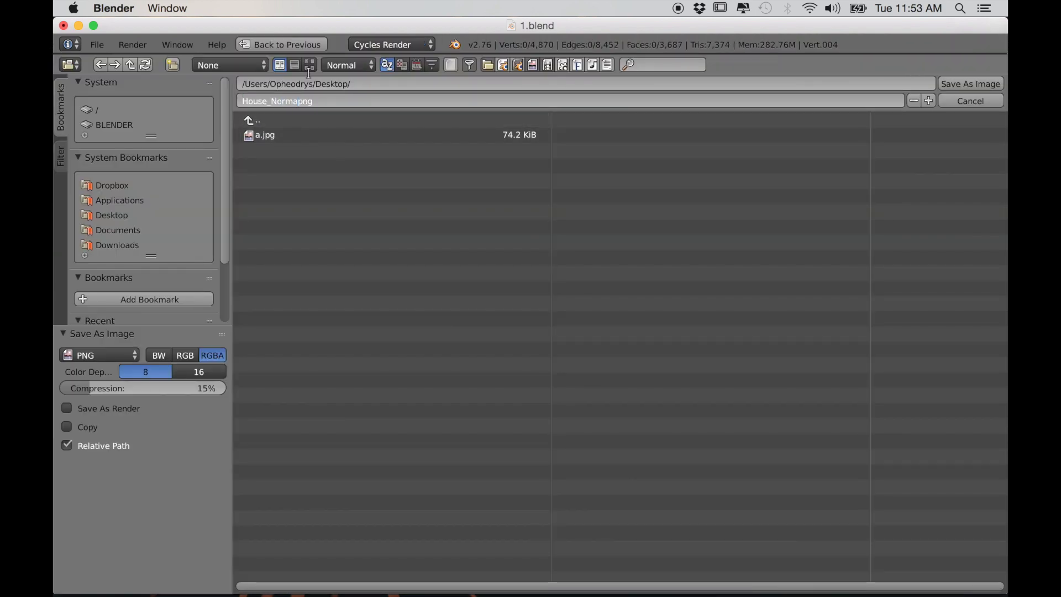
pyautogui.click(967, 85)
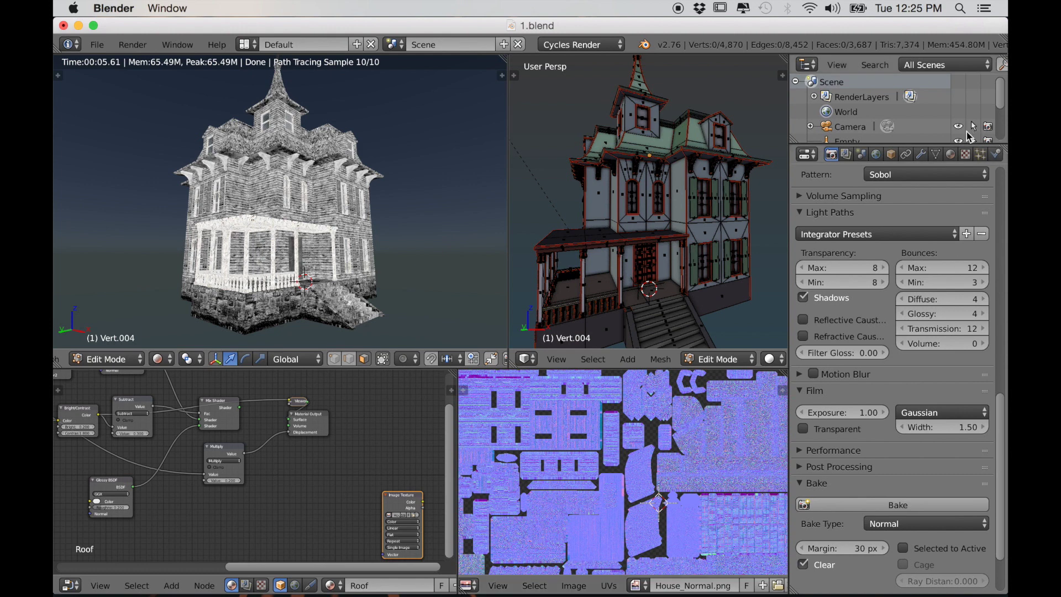
# Step: Reconnect the Roof material's Mix Shader to its Material Output and make the bake Image Texture node active again
pyautogui.click(950, 155)
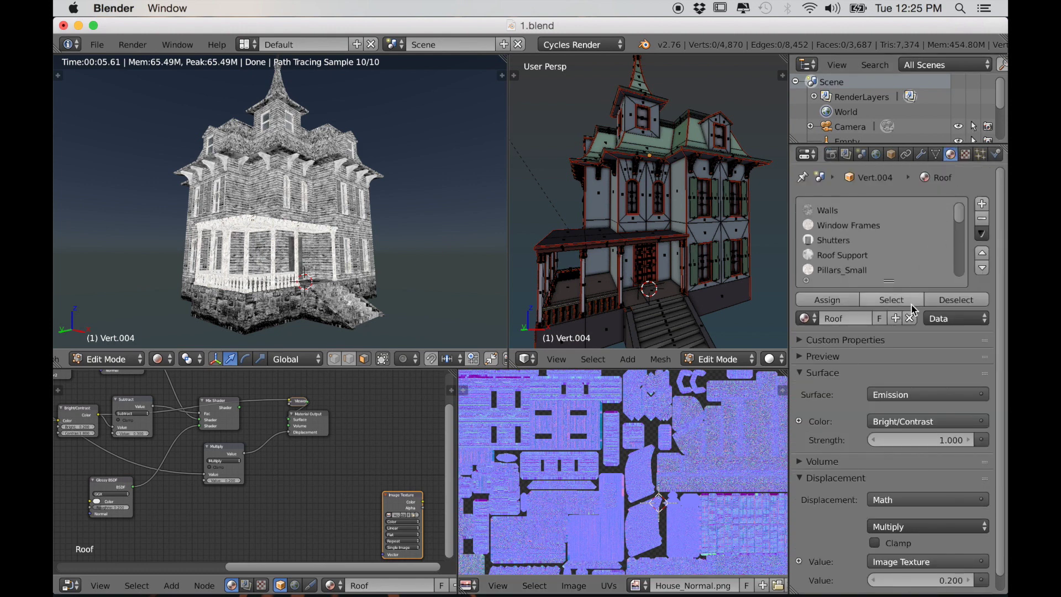
pyautogui.scroll(-1, 132, 461)
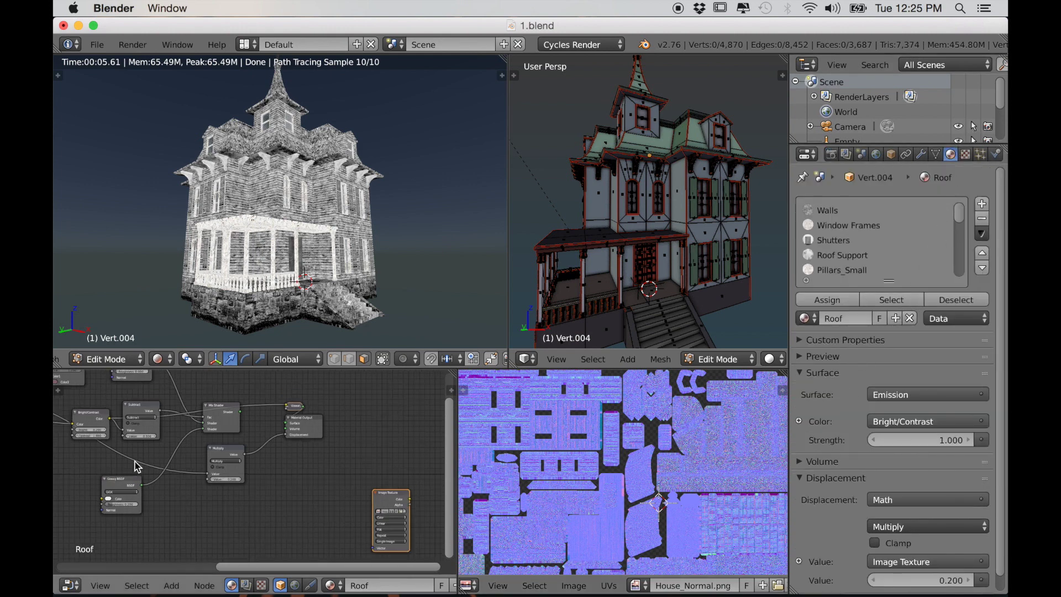
pyautogui.moveTo(201, 444)
pyautogui.mouseDown(button='middle')
pyautogui.moveTo(236, 478)
pyautogui.moveTo(215, 452)
pyautogui.mouseUp(button='middle')
pyautogui.scroll(1, 234, 469)
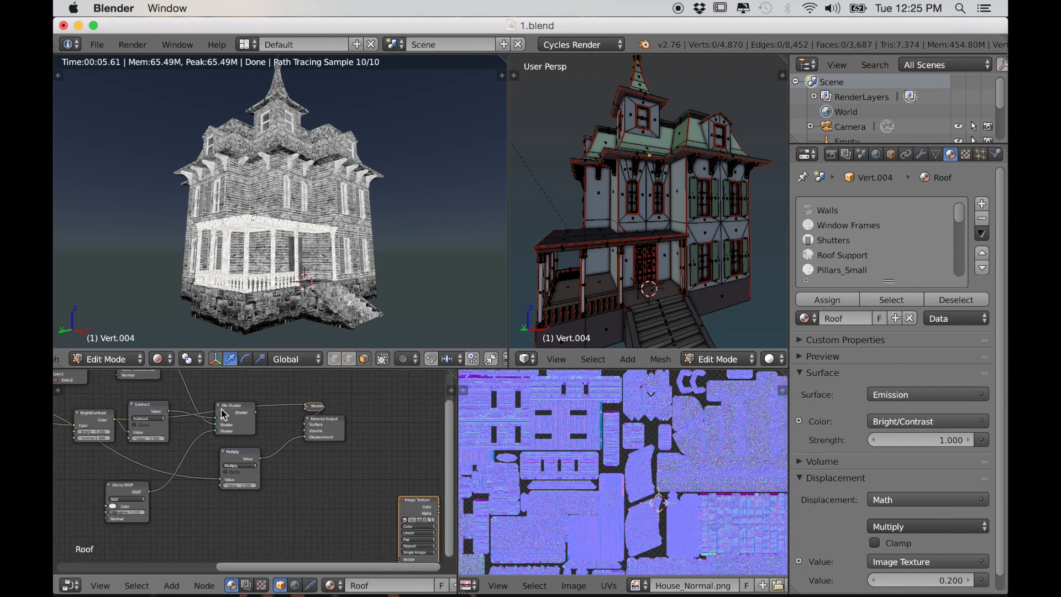
pyautogui.moveTo(201, 408); pyautogui.dragTo(177, 397, button='middle')
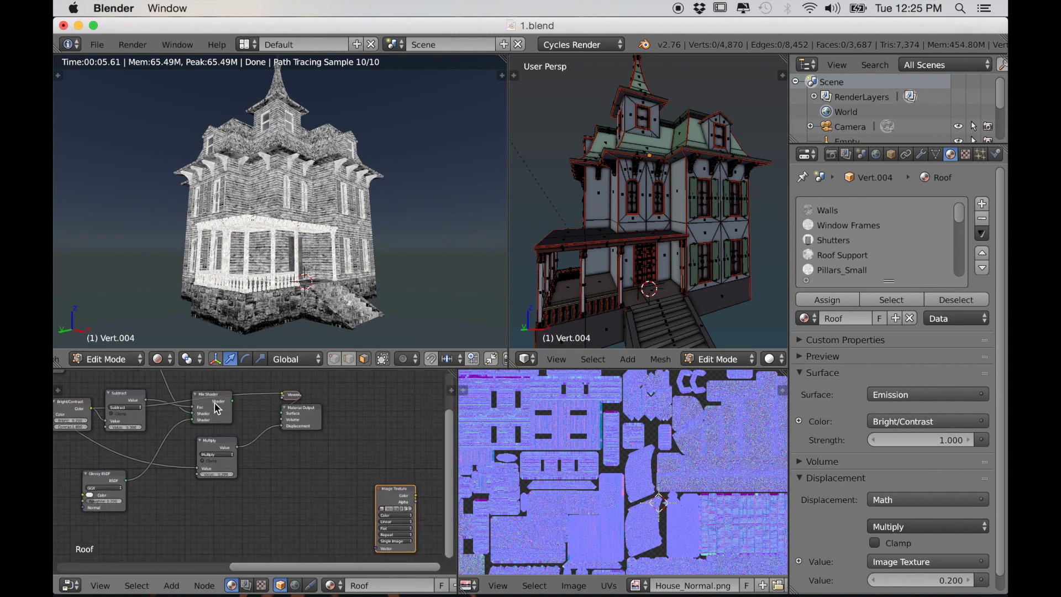
pyautogui.keyDown('ctrl'); pyautogui.keyDown('shift'); pyautogui.click(220, 410); pyautogui.keyUp('shift'); pyautogui.keyUp('ctrl')
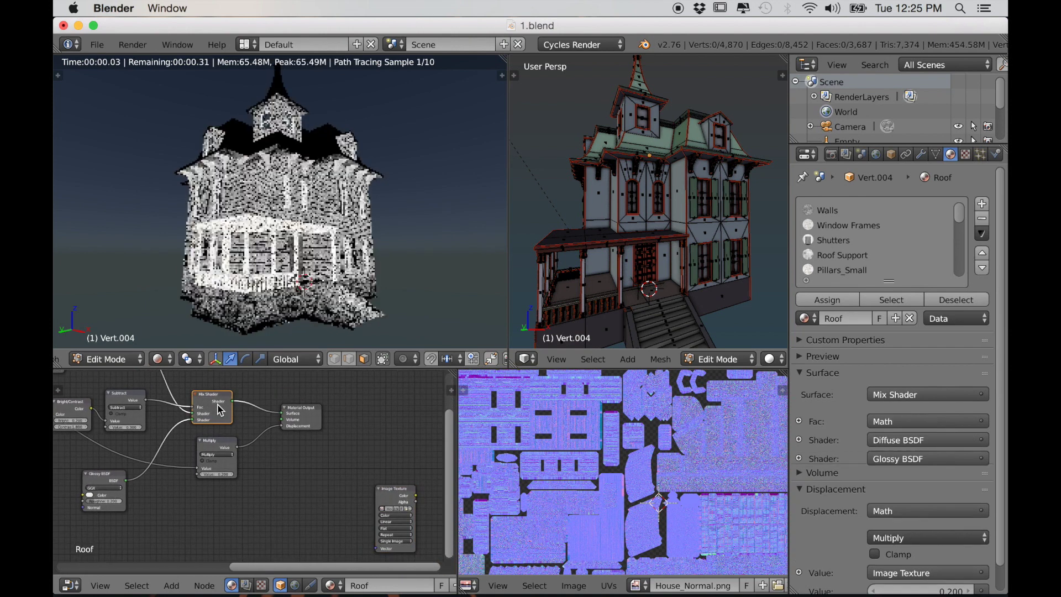
pyautogui.click(390, 493)
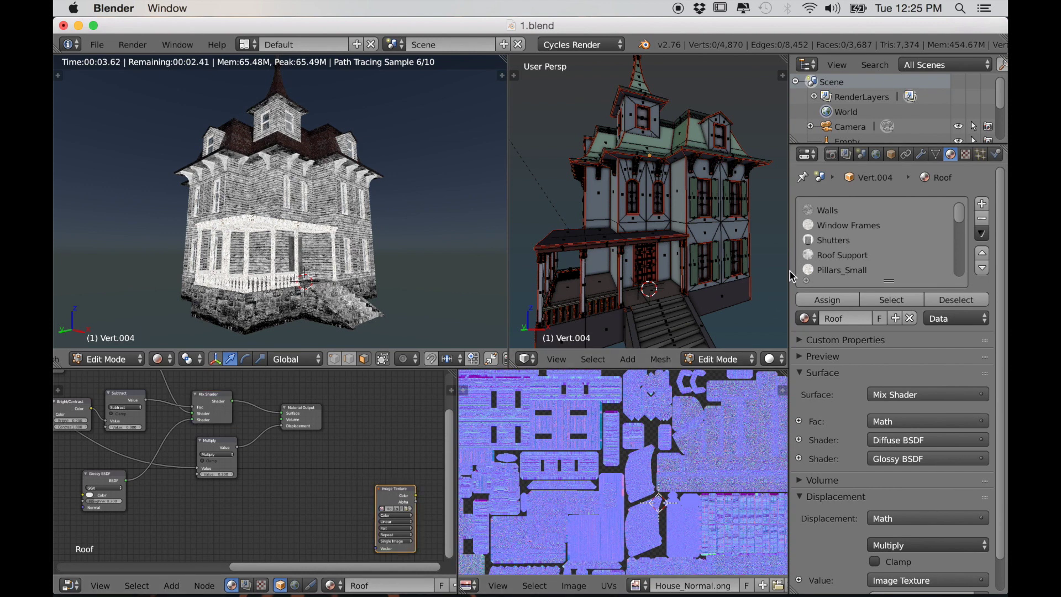
# Step: Reconnect the Mix Shader to the output in Window Frames, Shutters and Roof Support, keeping each bake Image Texture node active
pyautogui.click(841, 226)
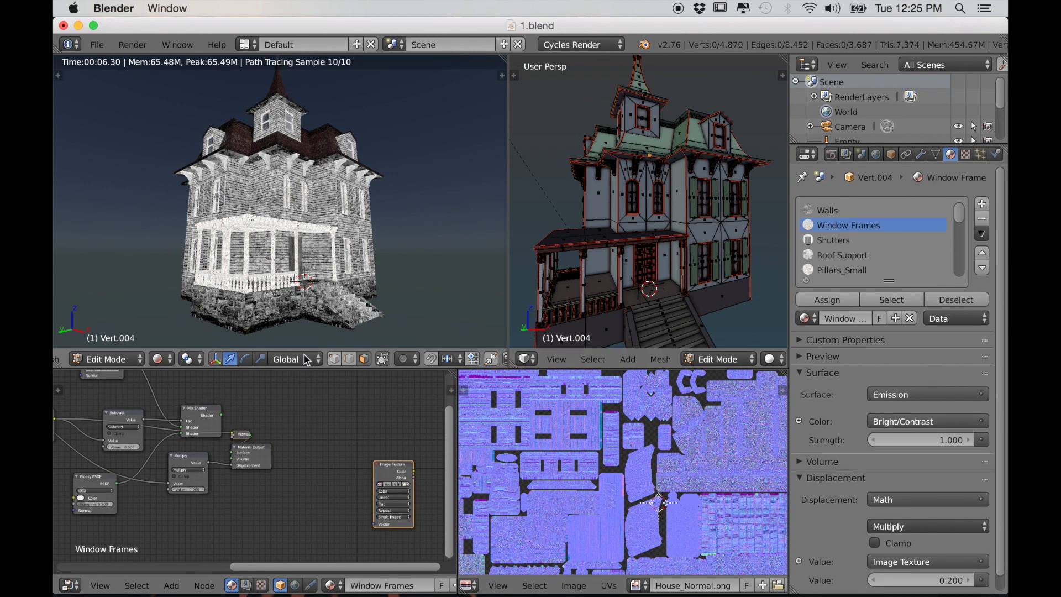
pyautogui.keyDown('ctrl'); pyautogui.keyDown('shift'); pyautogui.click(200, 422); pyautogui.keyUp('shift'); pyautogui.keyUp('ctrl')
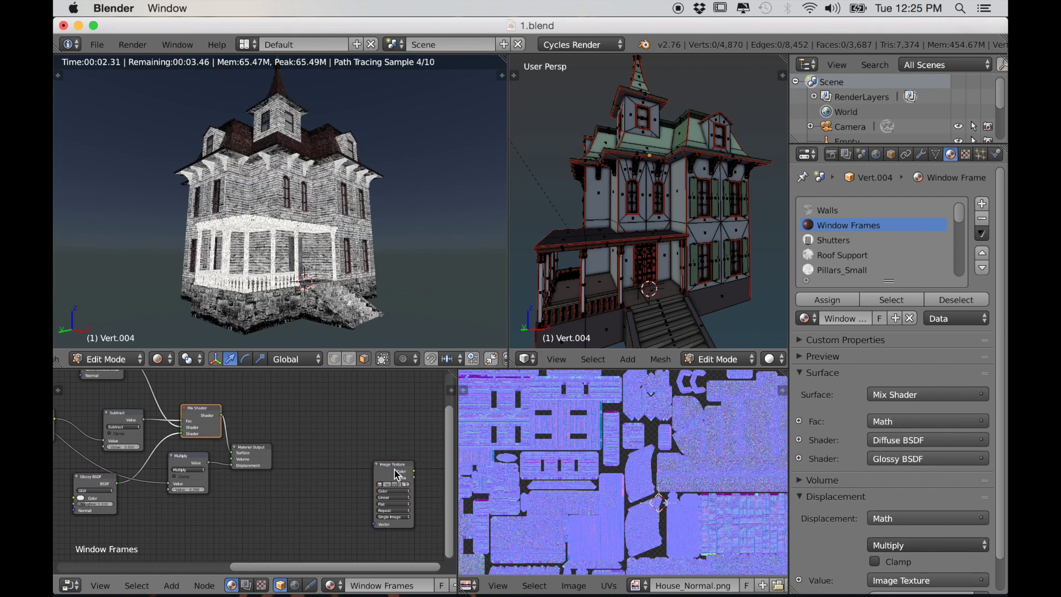
pyautogui.click(833, 239)
pyautogui.keyDown('ctrl'); pyautogui.keyDown('shift'); pyautogui.click(155, 397); pyautogui.keyUp('shift'); pyautogui.keyUp('ctrl')
pyautogui.click(386, 479)
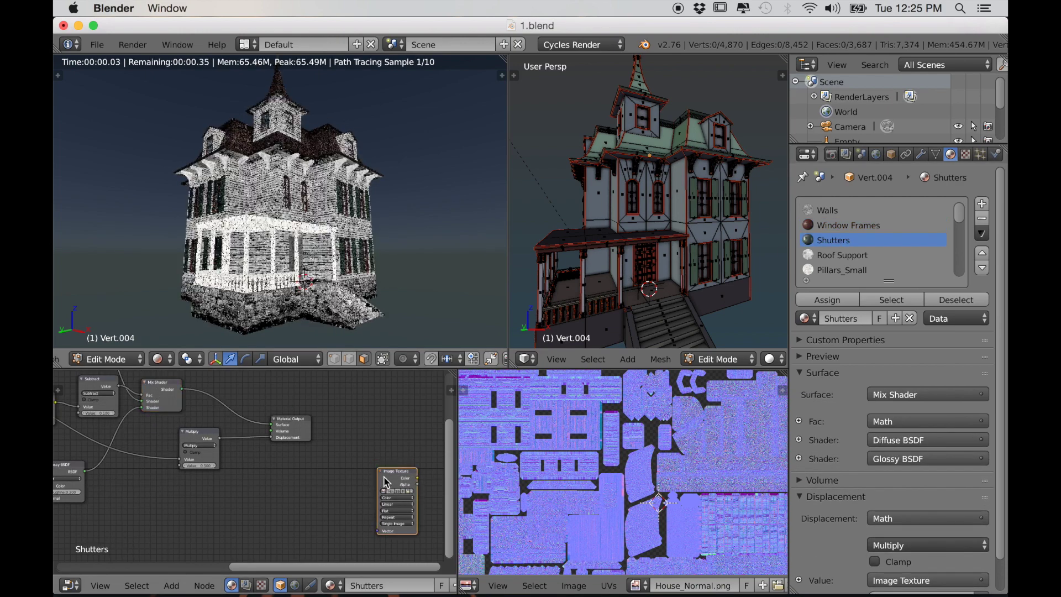
pyautogui.click(821, 257)
pyautogui.keyDown('ctrl'); pyautogui.keyDown('shift'); pyautogui.click(214, 404); pyautogui.keyUp('shift'); pyautogui.keyUp('ctrl')
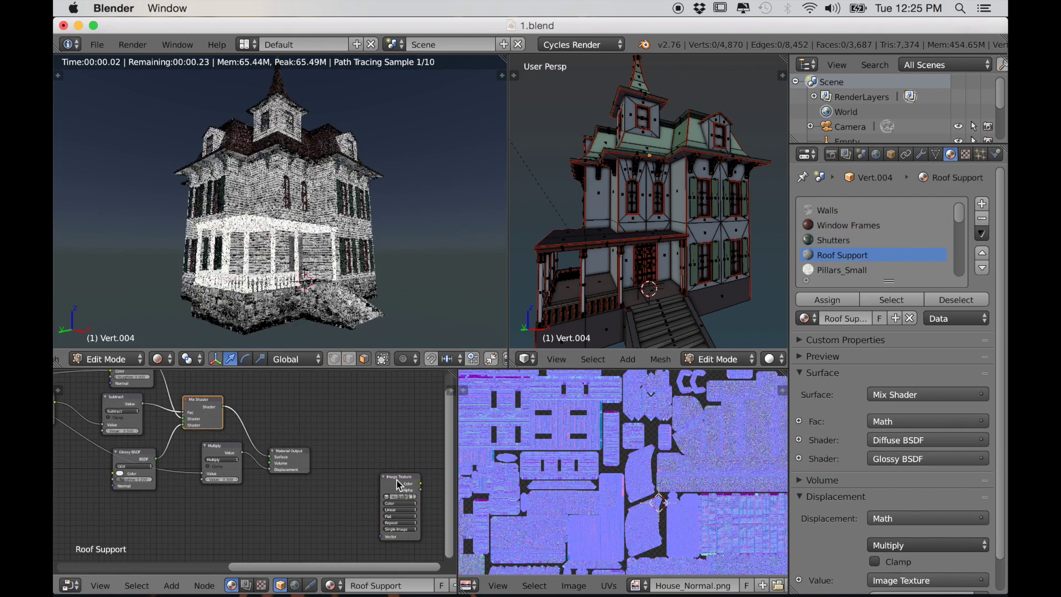
# Step: Reconnect the Mix Shader to the output in Pillars_Small, the remaining materials and Walls, with their bake Image Texture nodes active
pyautogui.click(841, 270)
pyautogui.scroll(-3, 964, 225)
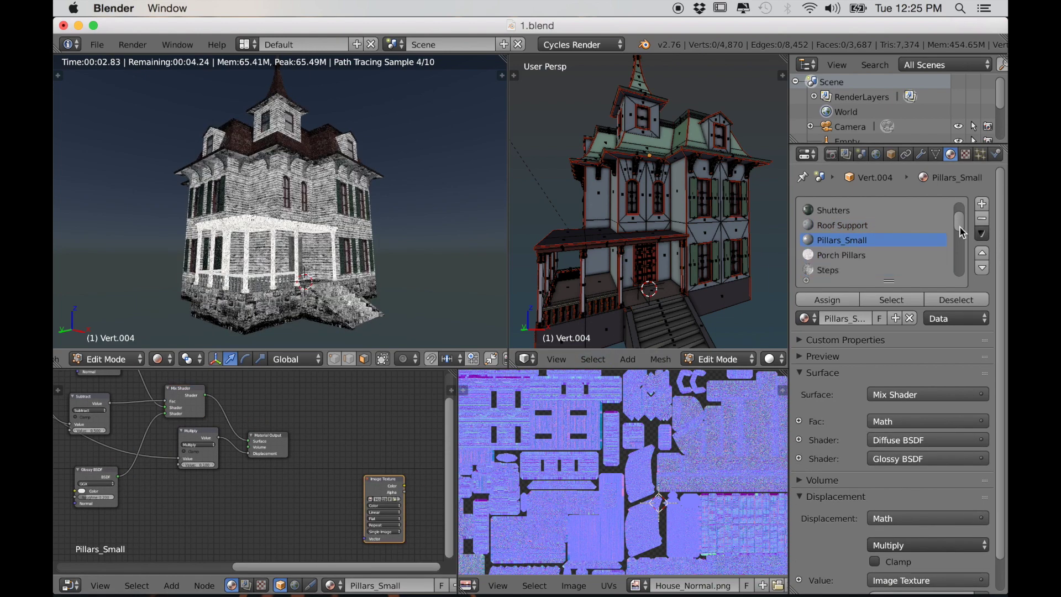
pyautogui.click(839, 240)
pyautogui.keyDown('ctrl'); pyautogui.keyDown('shift'); pyautogui.click(170, 414); pyautogui.keyUp('shift'); pyautogui.keyUp('ctrl')
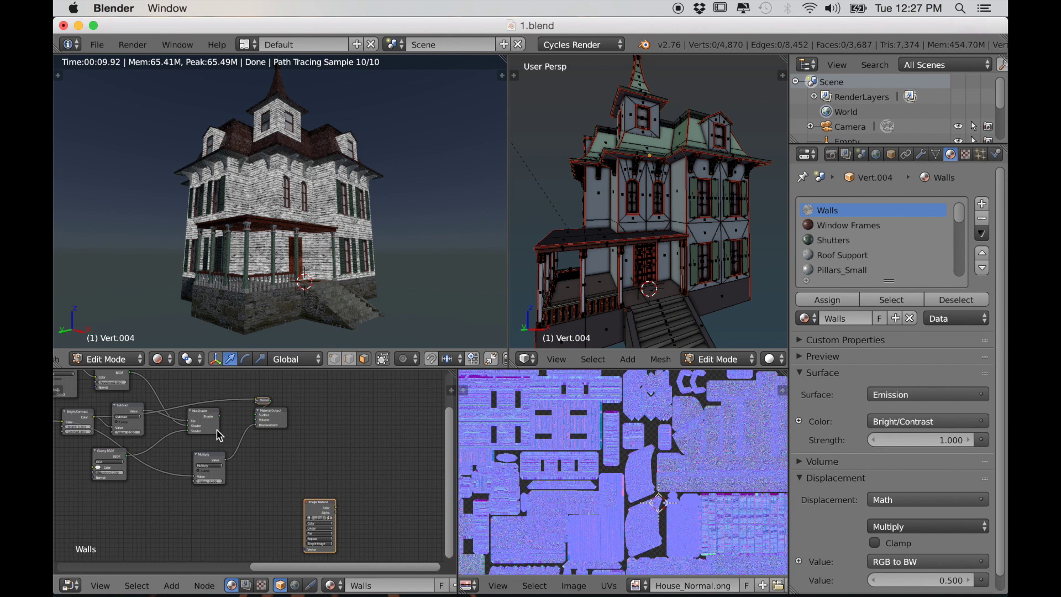
pyautogui.keyDown('ctrl'); pyautogui.keyDown('shift'); pyautogui.click(216, 430); pyautogui.keyUp('shift'); pyautogui.keyUp('ctrl')
pyautogui.click(313, 514)
pyautogui.moveTo(396, 192)
pyautogui.mouseDown(button='middle')
pyautogui.moveTo(339, 220)
pyautogui.moveTo(316, 212)
pyautogui.moveTo(398, 216)
pyautogui.moveTo(464, 196)
pyautogui.moveTo(479, 174)
pyautogui.moveTo(426, 197)
pyautogui.moveTo(397, 186)
pyautogui.moveTo(407, 192)
pyautogui.mouseUp(button='middle')
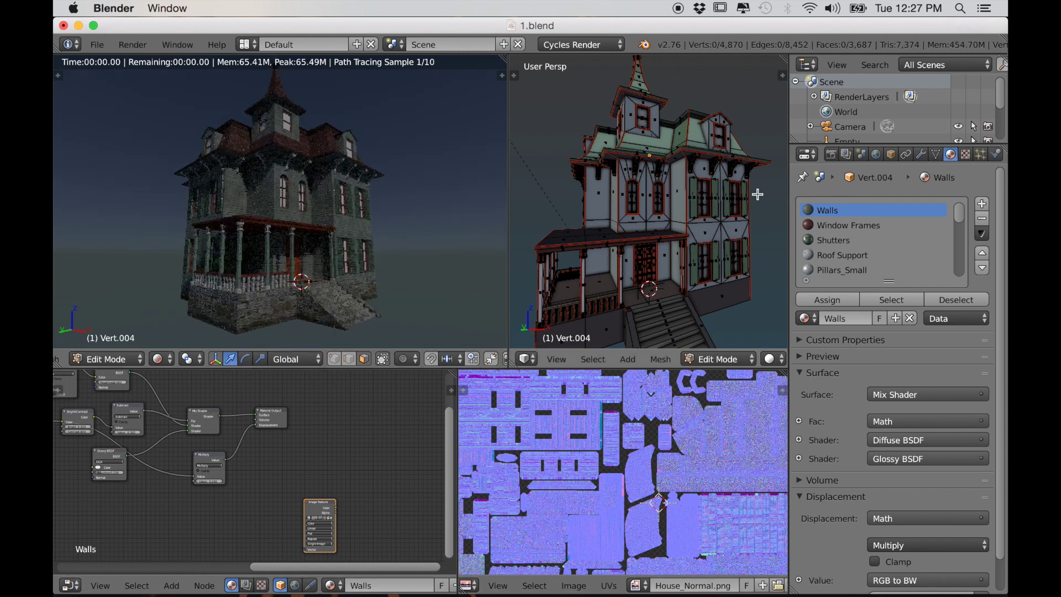
# Step: Set the bake type to Shadow and bake the house into the House image
pyautogui.click(830, 154)
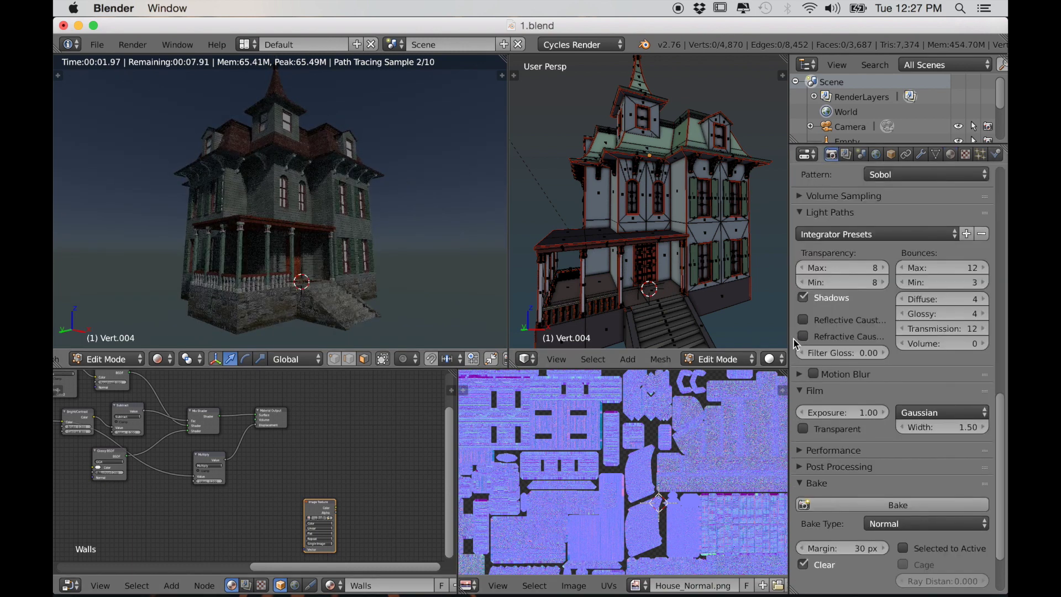
pyautogui.click(884, 525)
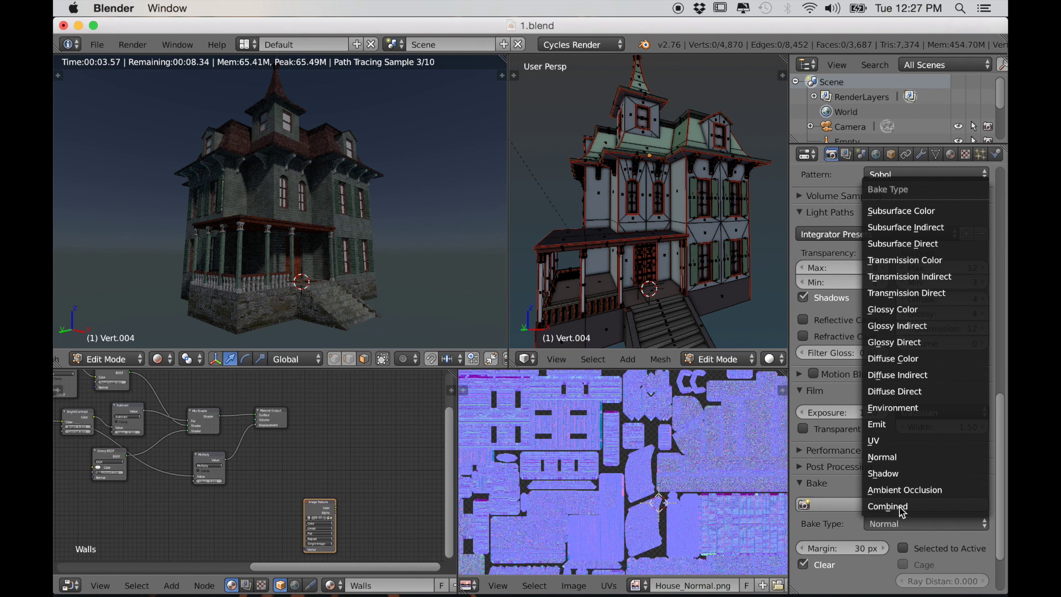
pyautogui.click(891, 474)
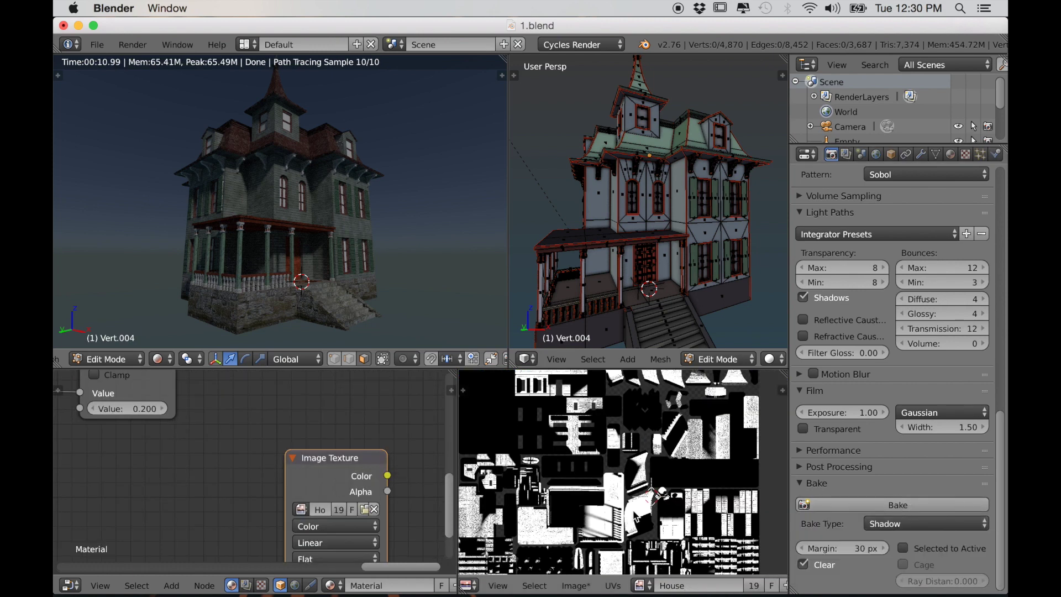
# Step: Examine the baked shadow map up close and as a whole, checking the shadows on the wall and porch islands
pyautogui.scroll(-4, 636, 516)
pyautogui.scroll(8, 635, 502)
pyautogui.moveTo(632, 502); pyautogui.dragTo(641, 351, button='middle')
pyautogui.scroll(2, 629, 543)
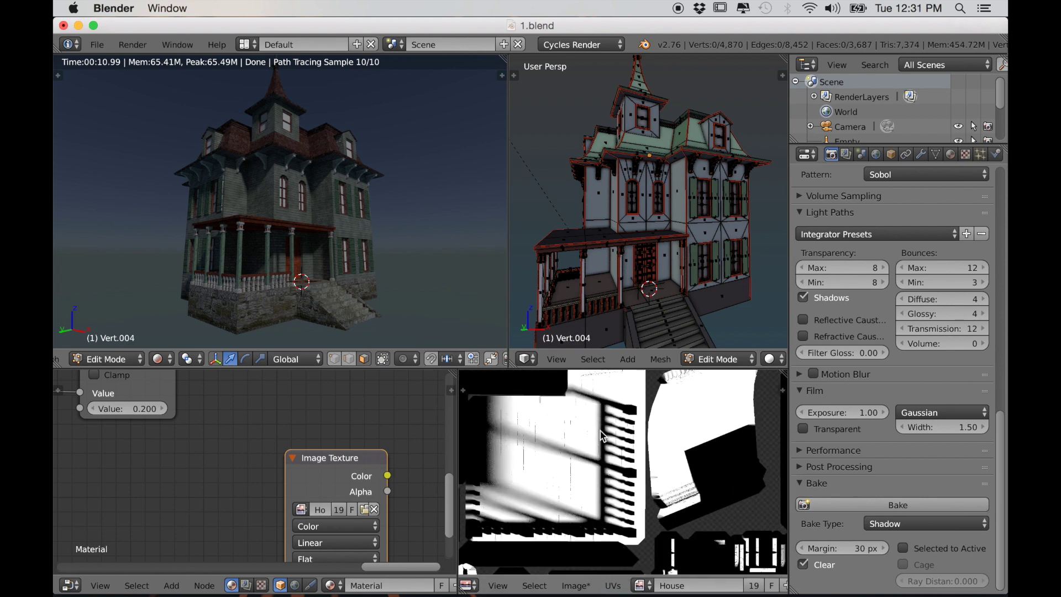
pyautogui.scroll(-4, 641, 516)
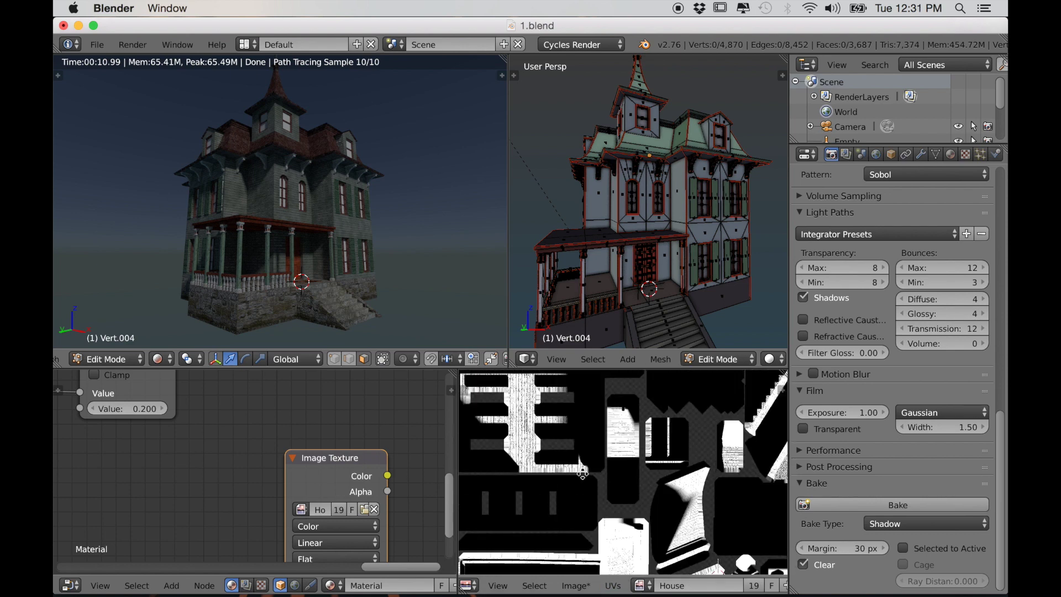
pyautogui.scroll(4, 641, 517)
pyautogui.moveTo(572, 480); pyautogui.dragTo(585, 452, button='middle')
pyautogui.scroll(3, 614, 542)
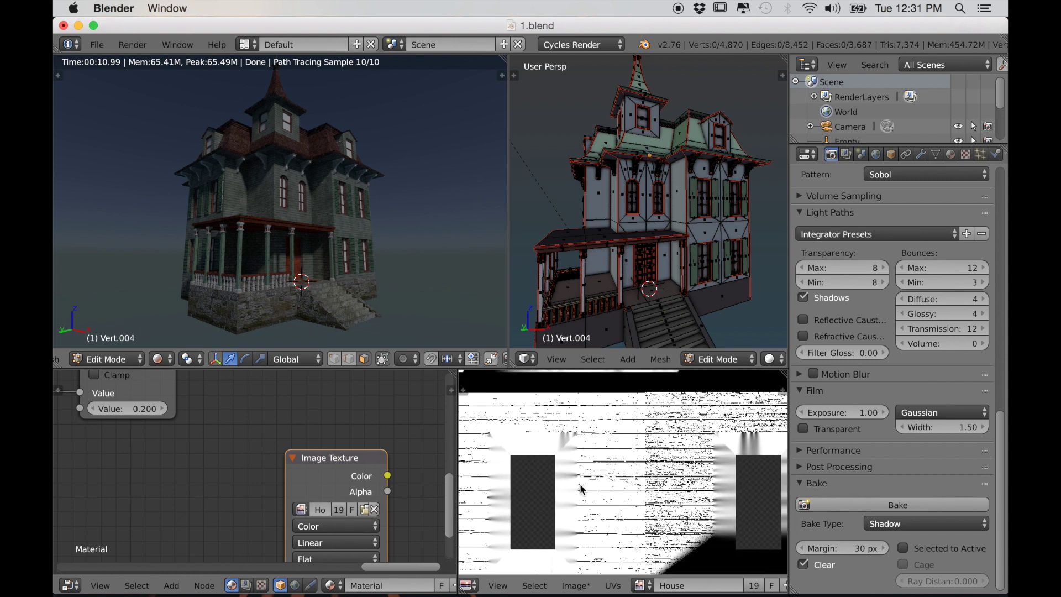
pyautogui.scroll(-3, 578, 488)
pyautogui.scroll(4, 572, 498)
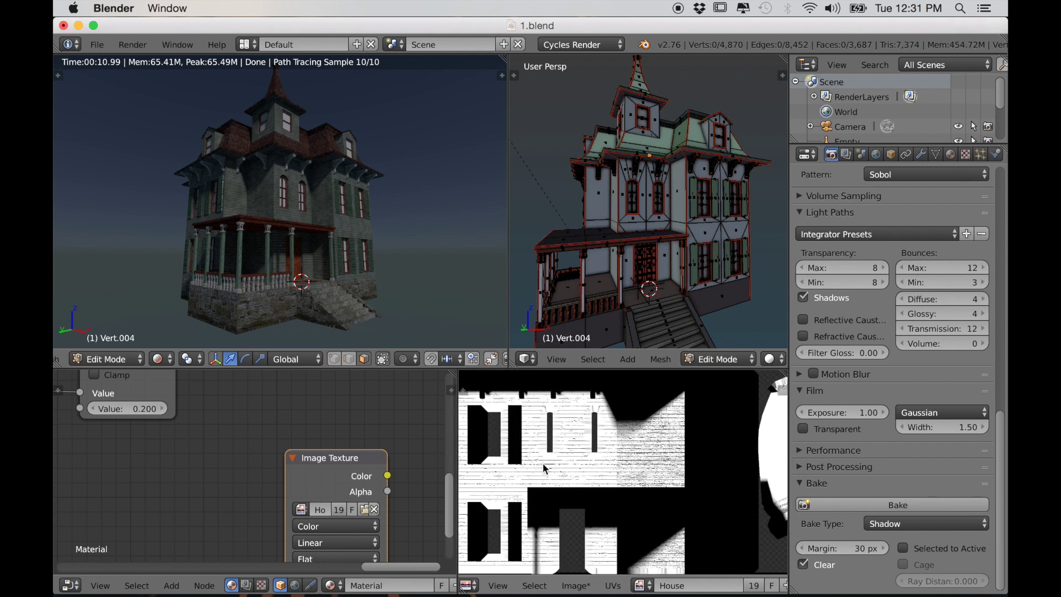
pyautogui.scroll(-4, 578, 466)
pyautogui.scroll(-5, 595, 476)
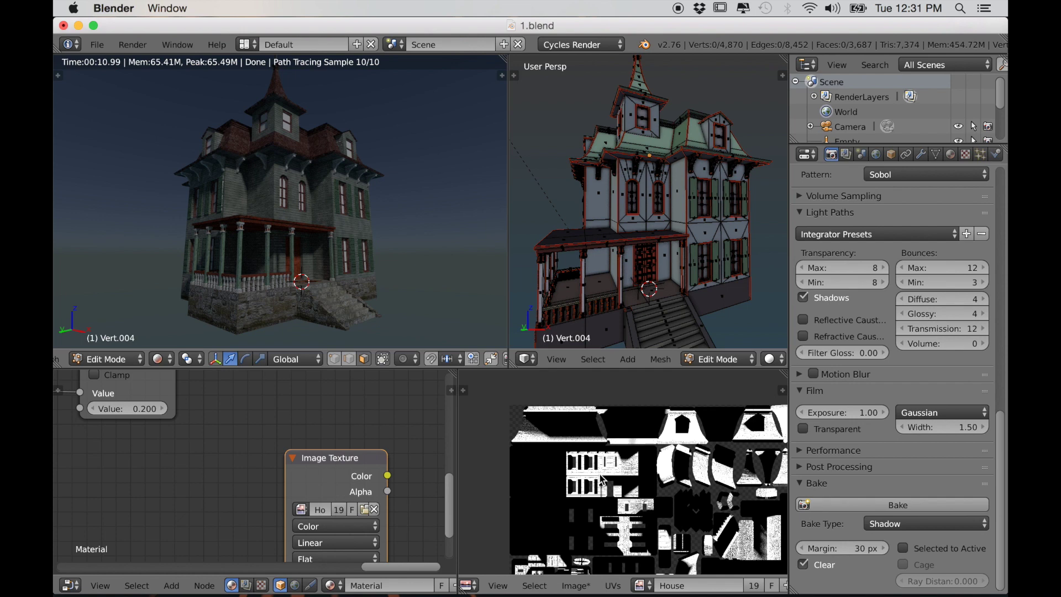
pyautogui.moveTo(587, 423); pyautogui.dragTo(585, 422, button='middle')
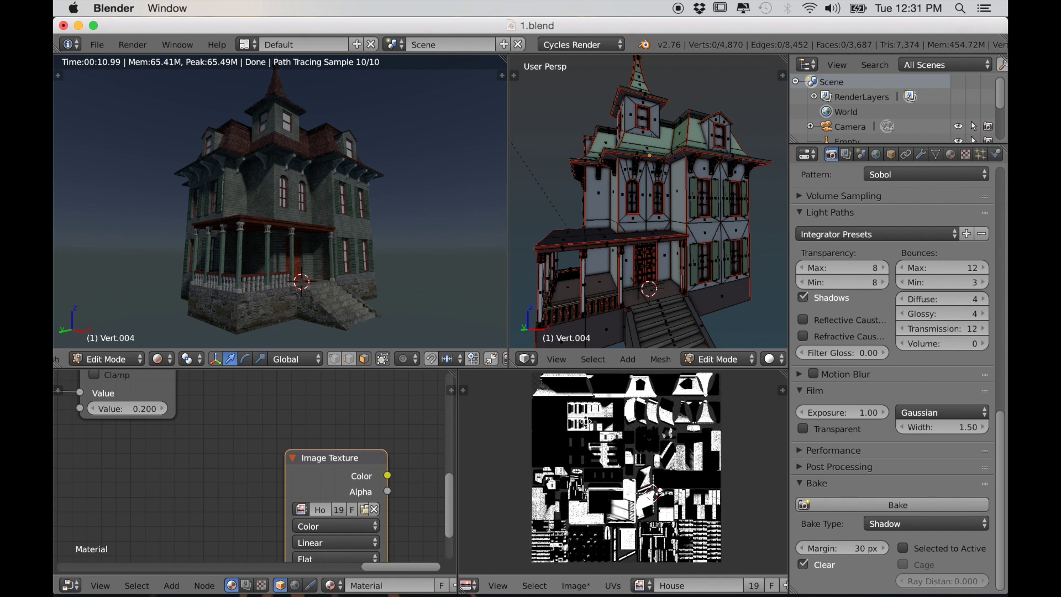
pyautogui.scroll(1, 613, 450)
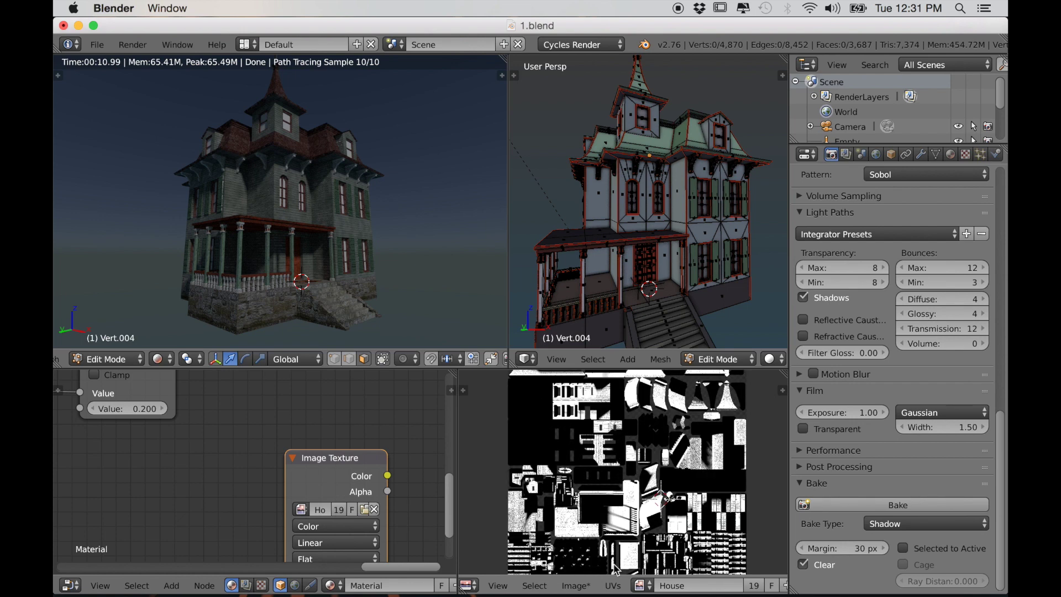
# Step: Save the baked shadow map as a PNG named House_Shadow.png in the Desktop folder
pyautogui.click(575, 585)
pyautogui.click(619, 464)
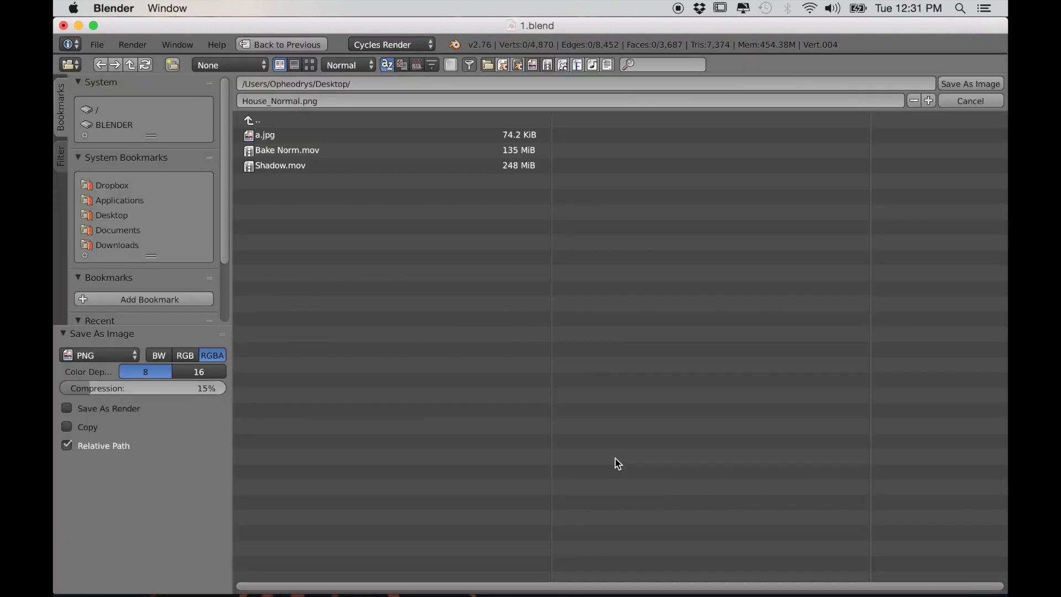
pyautogui.doubleClick(300, 105)
pyautogui.write('Shadow')
pyautogui.press('Return')
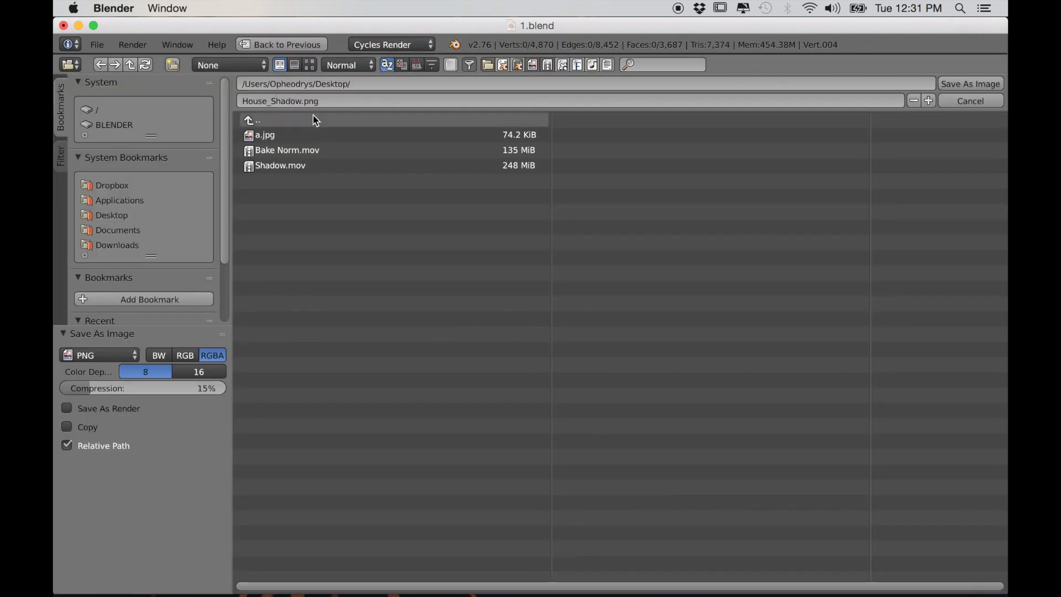
pyautogui.click(969, 83)
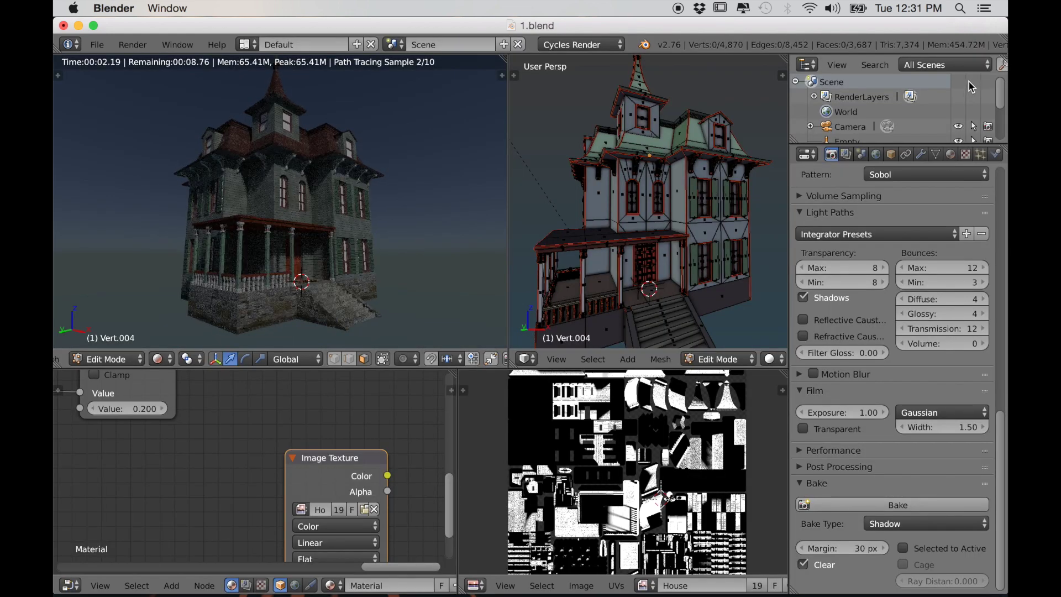
# Step: Save the blend file and switch the render engine to Blender Render
pyautogui.scroll(-1, 494, 522)
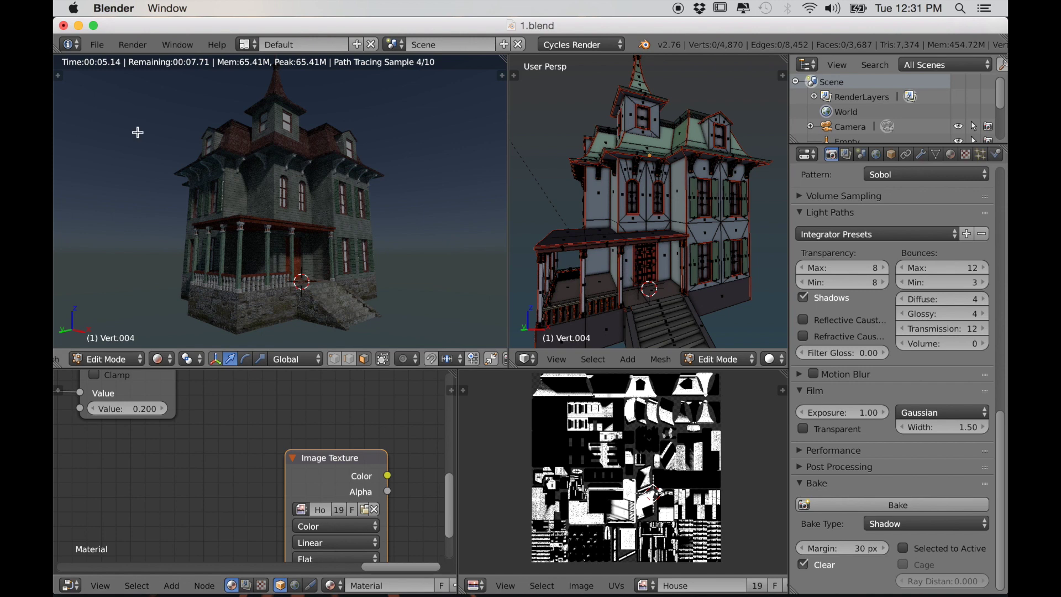
pyautogui.click(102, 46)
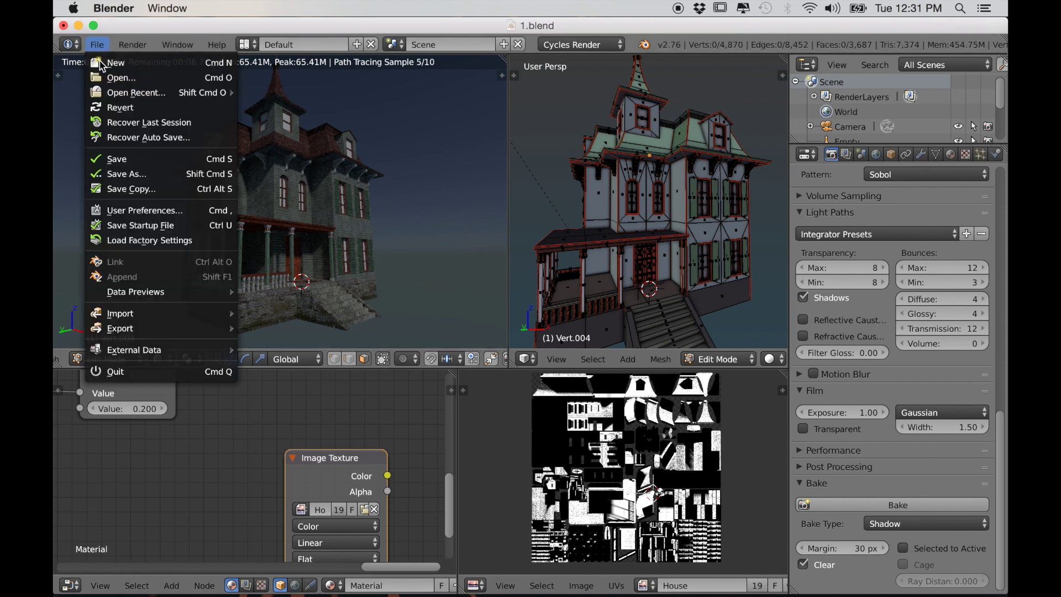
pyautogui.click(107, 159)
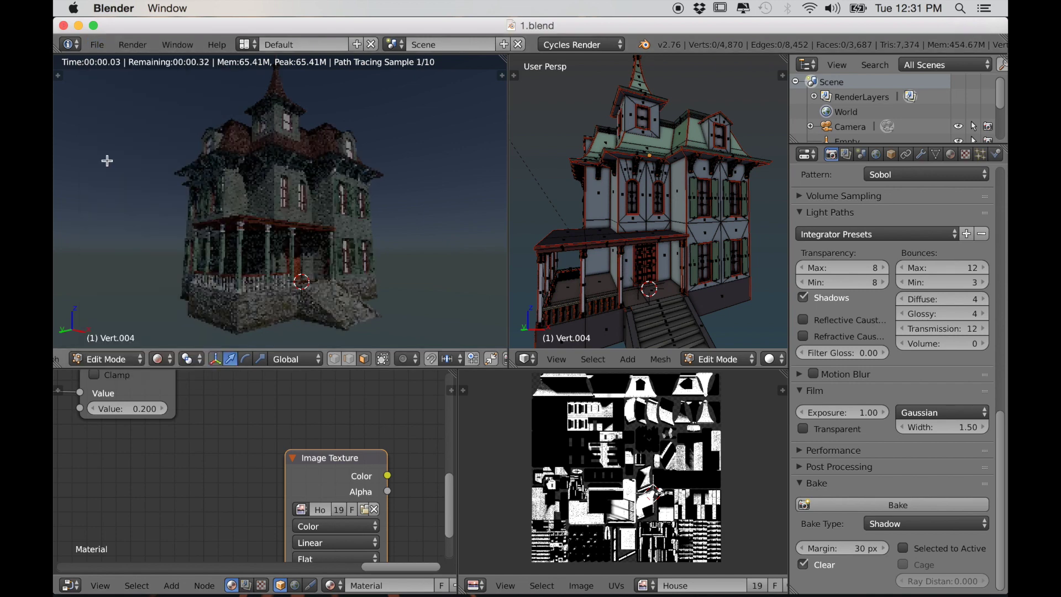
pyautogui.click(586, 44)
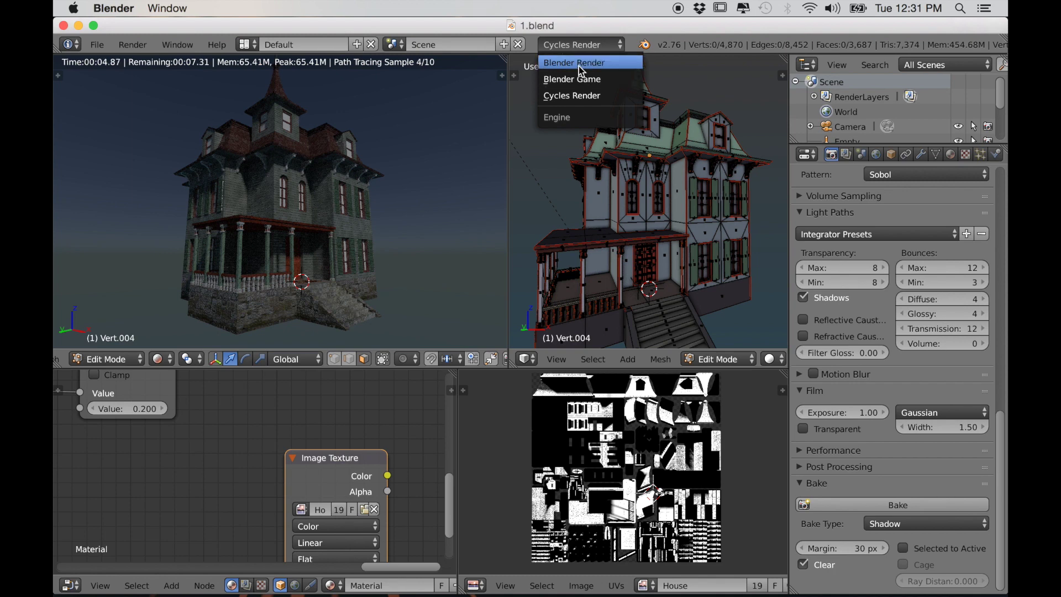
pyautogui.click(582, 64)
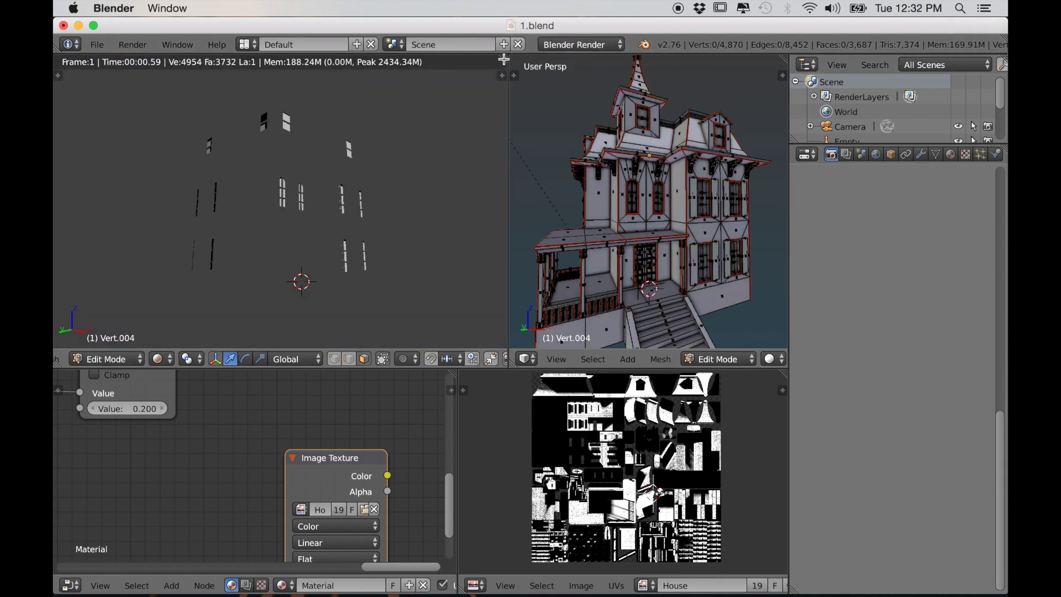
# Step: Merge the two 3D views into one, set it to Solid shading and enlarge it over the lower editors to view the house
pyautogui.moveTo(509, 57); pyautogui.dragTo(521, 63)
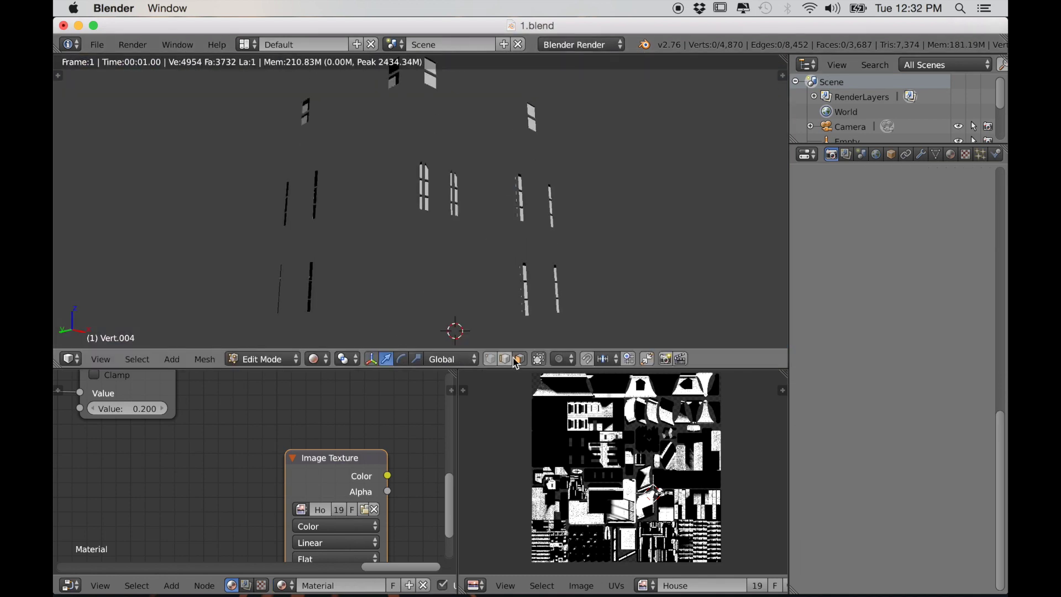
pyautogui.click(318, 359)
pyautogui.click(337, 309)
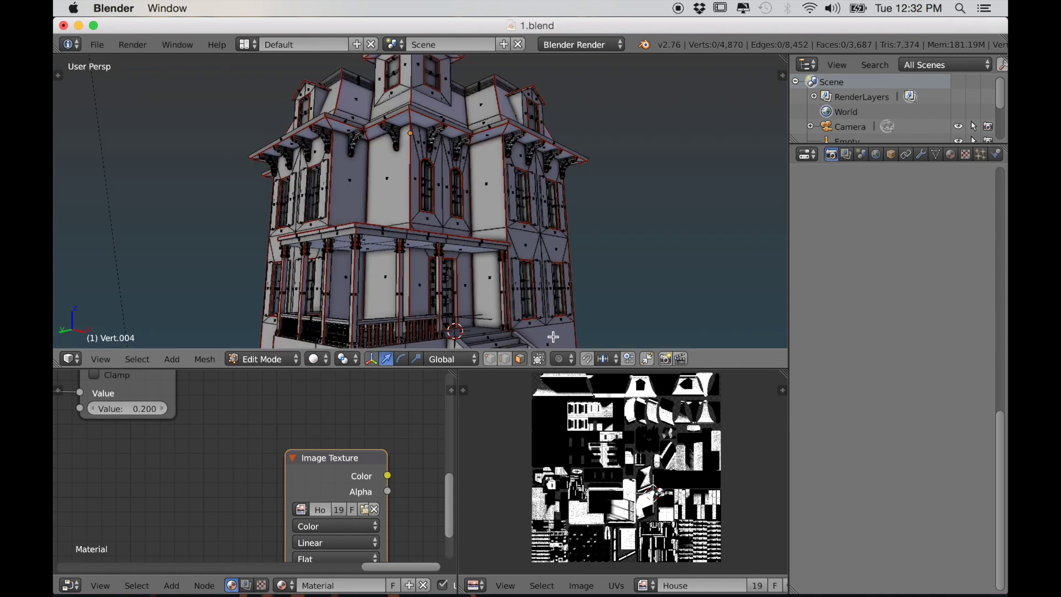
pyautogui.moveTo(518, 371); pyautogui.dragTo(518, 576)
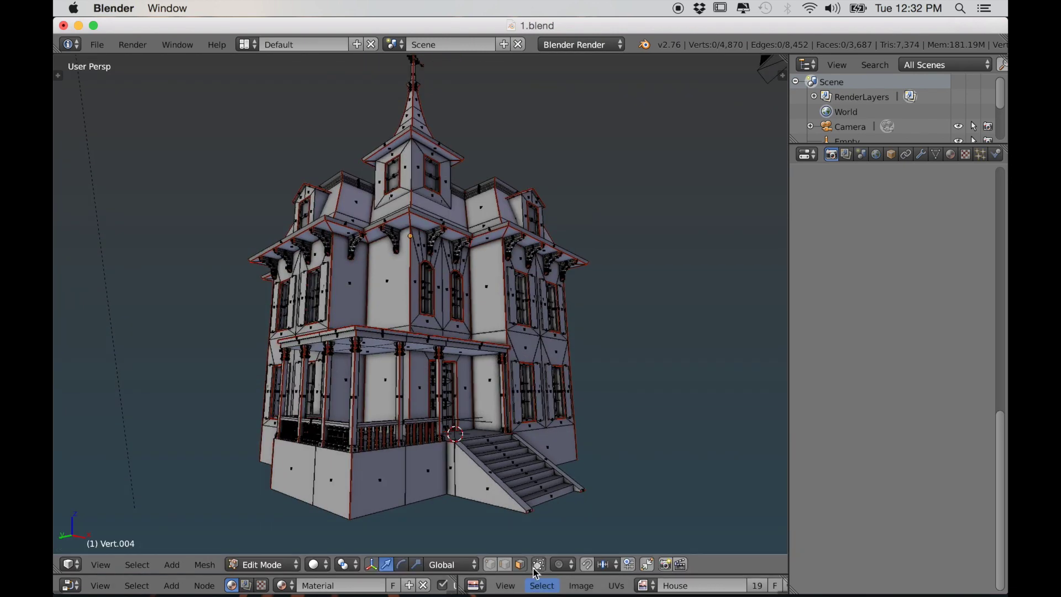
pyautogui.scroll(-3, 489, 414)
pyautogui.moveTo(489, 415); pyautogui.dragTo(466, 428, button='middle')
pyautogui.scroll(4, 482, 409)
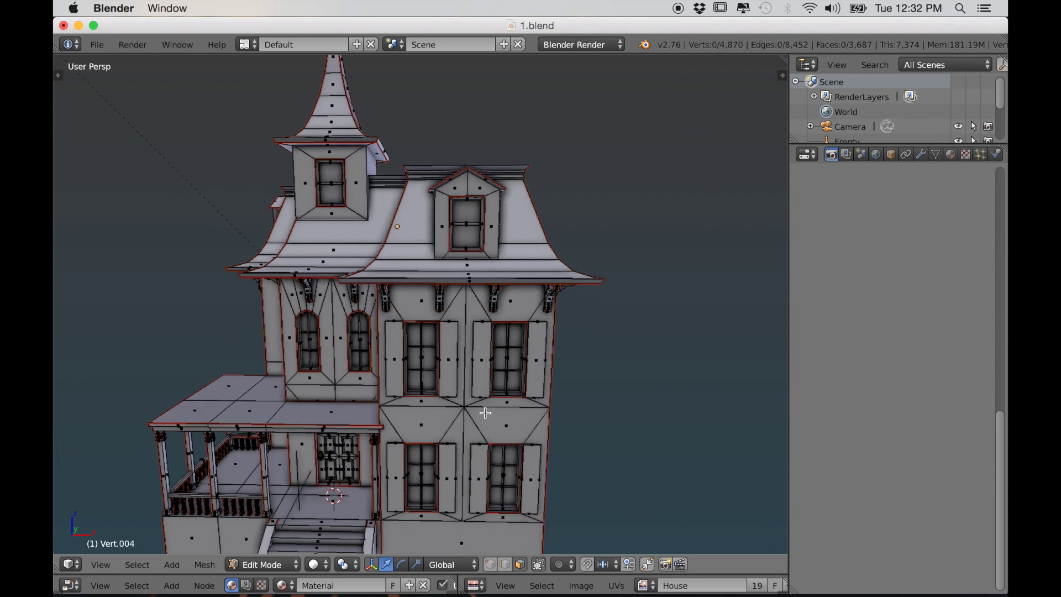
# Step: Return the house to Object Mode and switch the viewport shading to Texture
pyautogui.scroll(2, 513, 398)
pyautogui.moveTo(516, 398); pyautogui.dragTo(528, 387, button='middle')
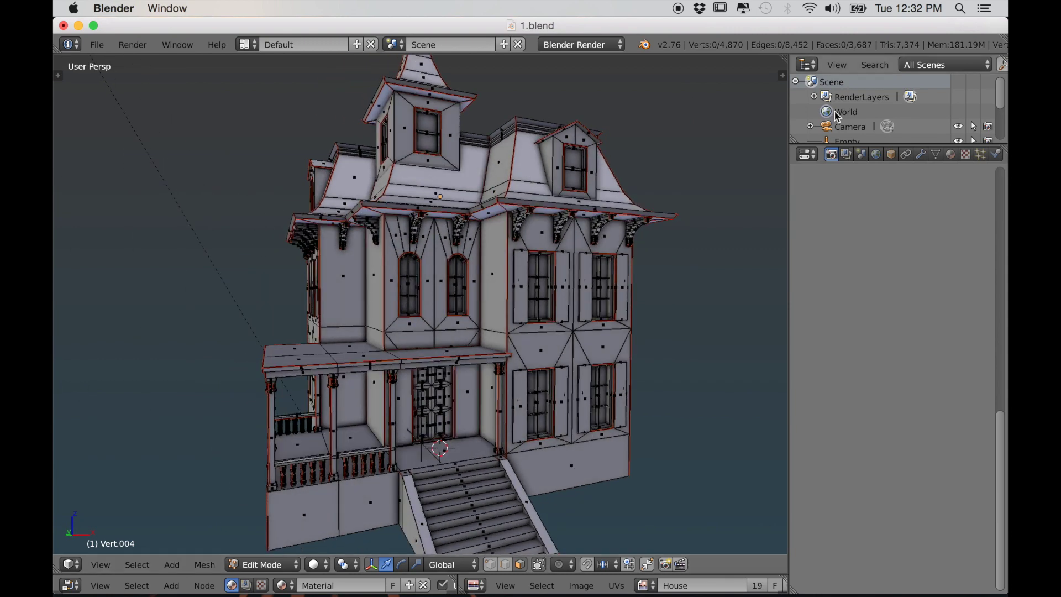
pyautogui.press('Tab')
pyautogui.scroll(-2, 545, 321)
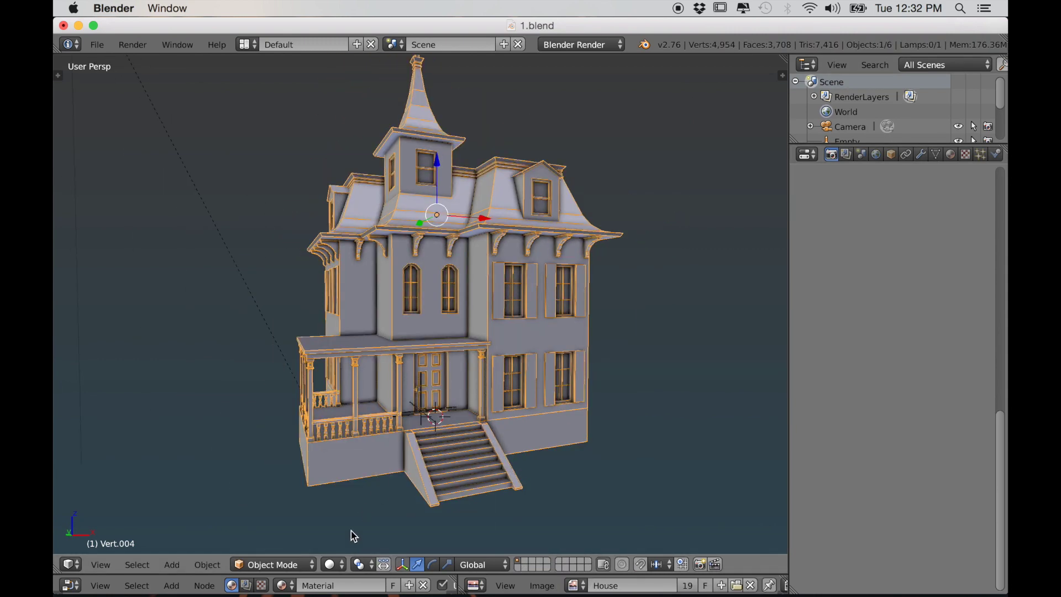
pyautogui.click(332, 564)
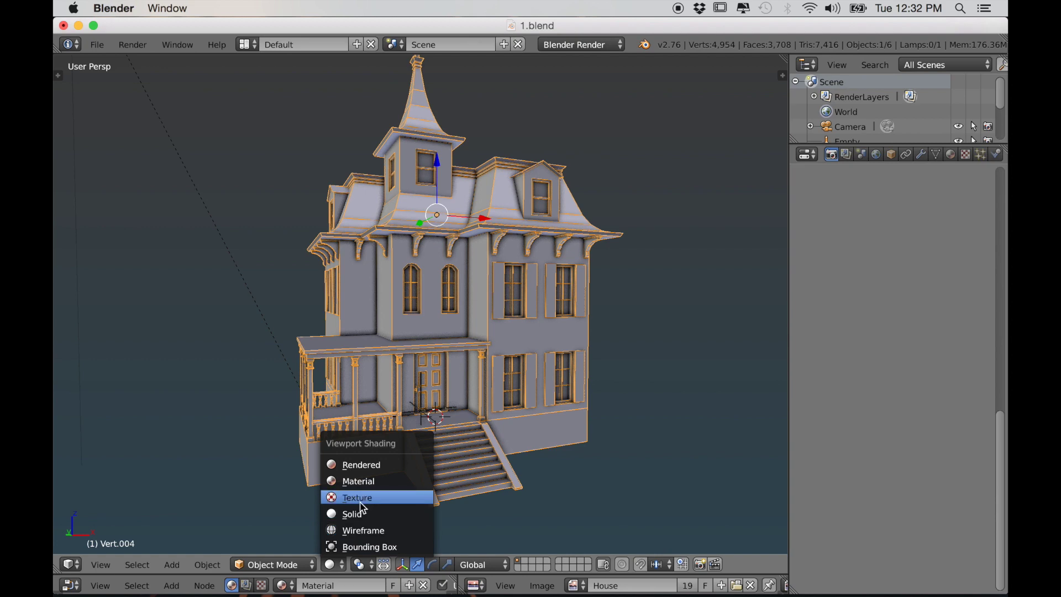
pyautogui.click(370, 484)
pyautogui.moveTo(370, 484); pyautogui.dragTo(485, 360, button='middle')
pyautogui.scroll(2, 453, 401)
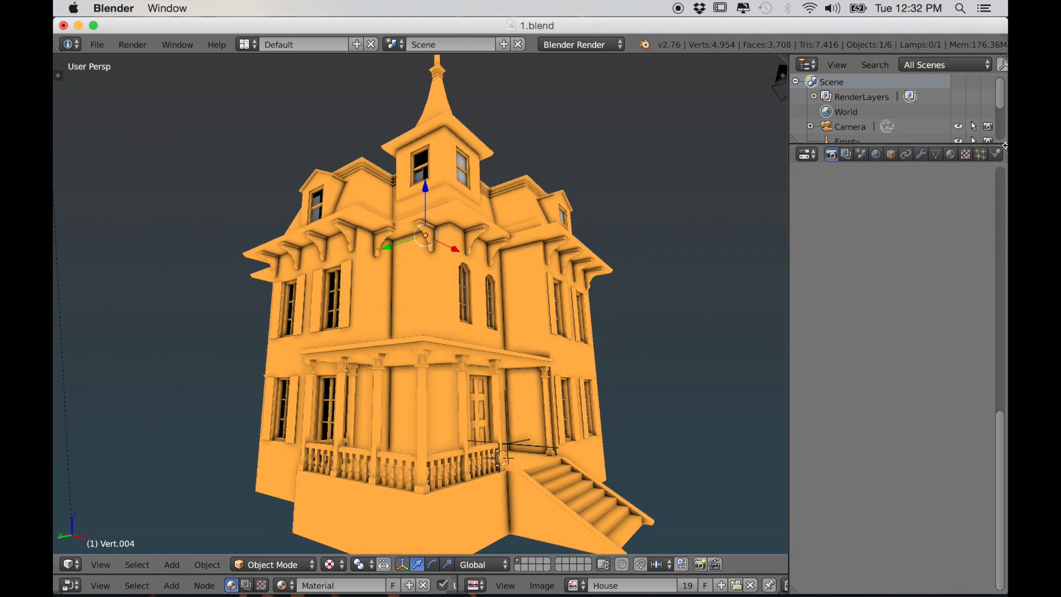
# Step: Add a new material slot with a new material to the house and assign it to the entire mesh
pyautogui.click(950, 154)
pyautogui.click(994, 204)
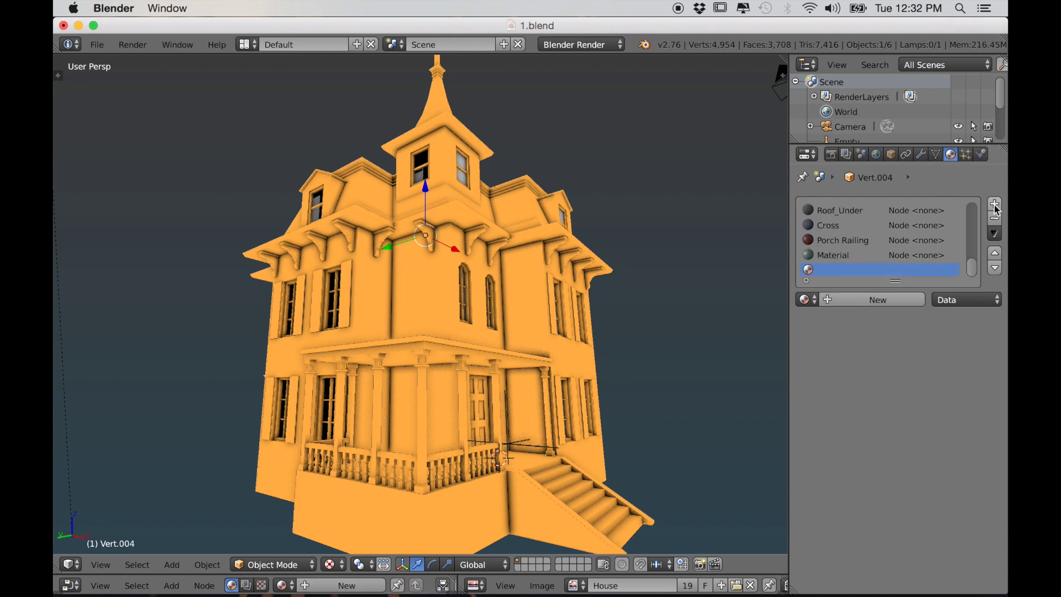
pyautogui.click(845, 298)
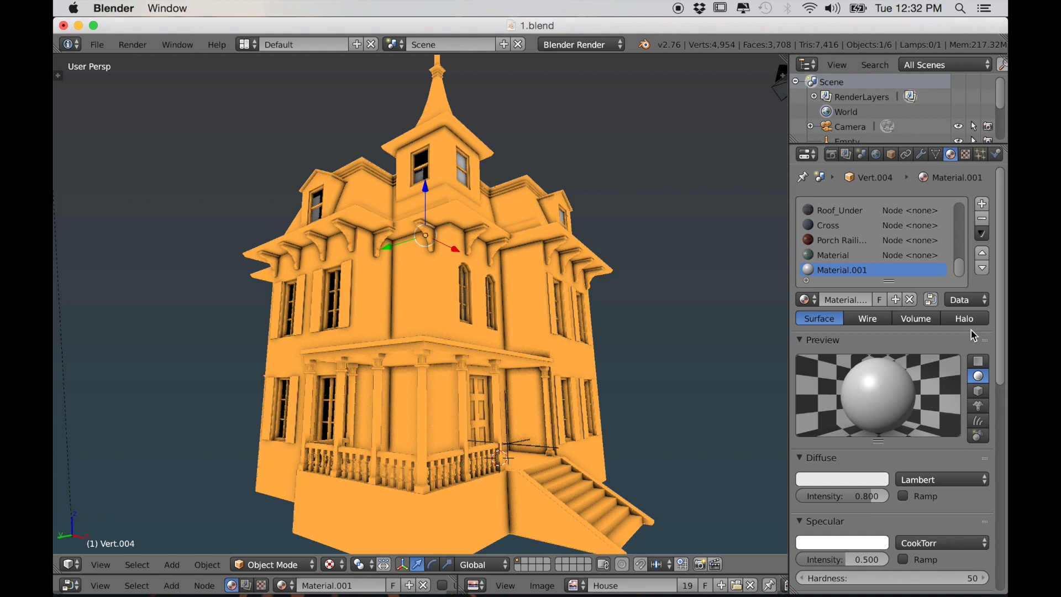
pyautogui.click(966, 156)
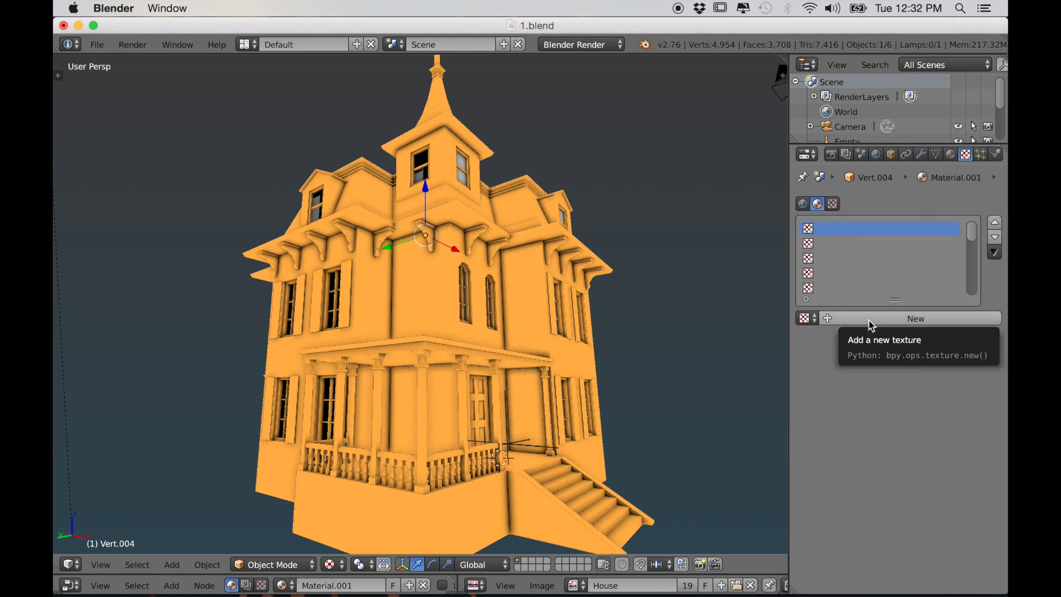
pyautogui.click(950, 154)
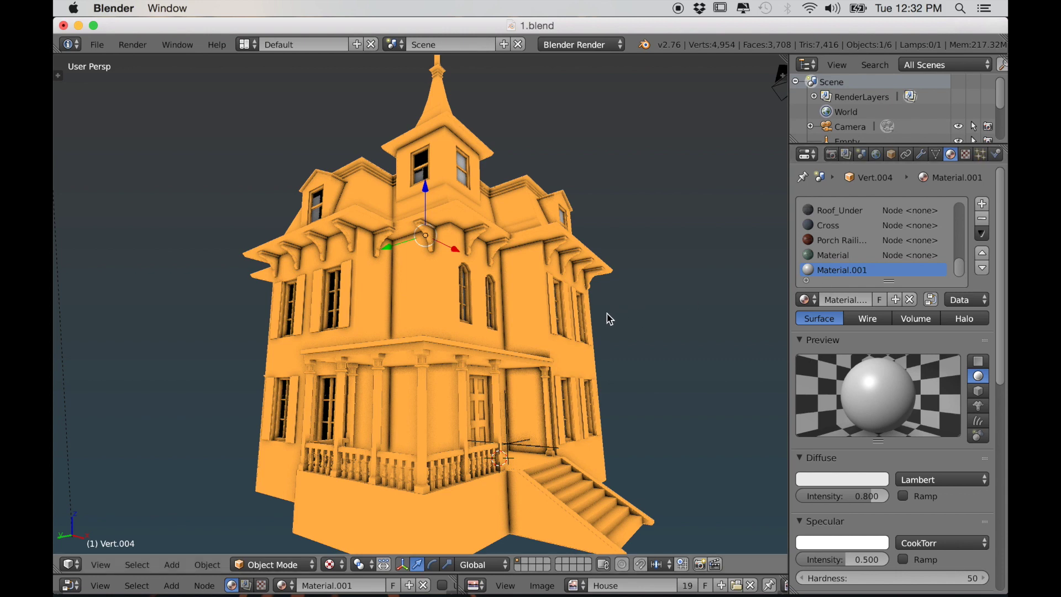
pyautogui.press('Tab')
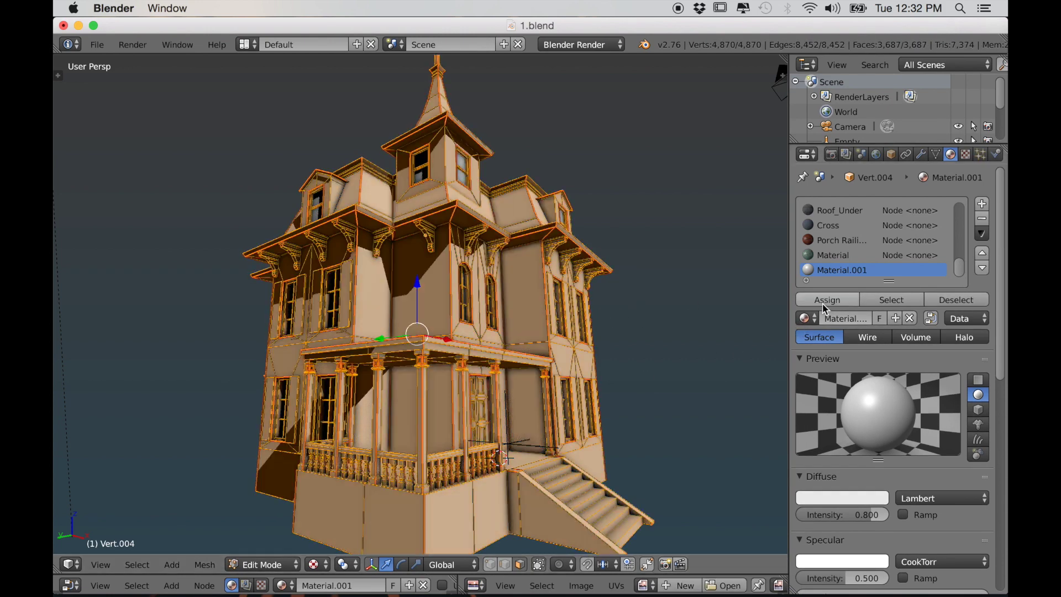
pyautogui.press('Tab')
# Step: Make the new house material Shadeless
pyautogui.scroll(-1, 641, 350)
pyautogui.moveTo(641, 351); pyautogui.dragTo(843, 436, button='middle')
pyautogui.scroll(-5, 929, 535)
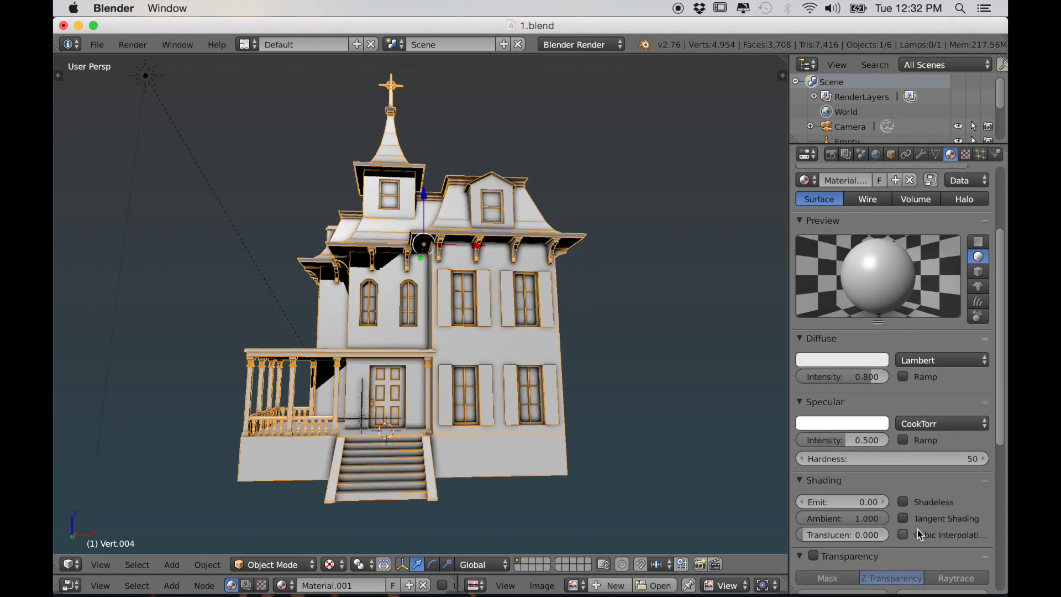
pyautogui.click(903, 501)
pyautogui.moveTo(635, 420)
pyautogui.mouseDown(button='middle')
pyautogui.moveTo(592, 443)
pyautogui.moveTo(663, 346)
pyautogui.mouseUp(button='middle')
pyautogui.press('Tab')
pyautogui.press('Tab')
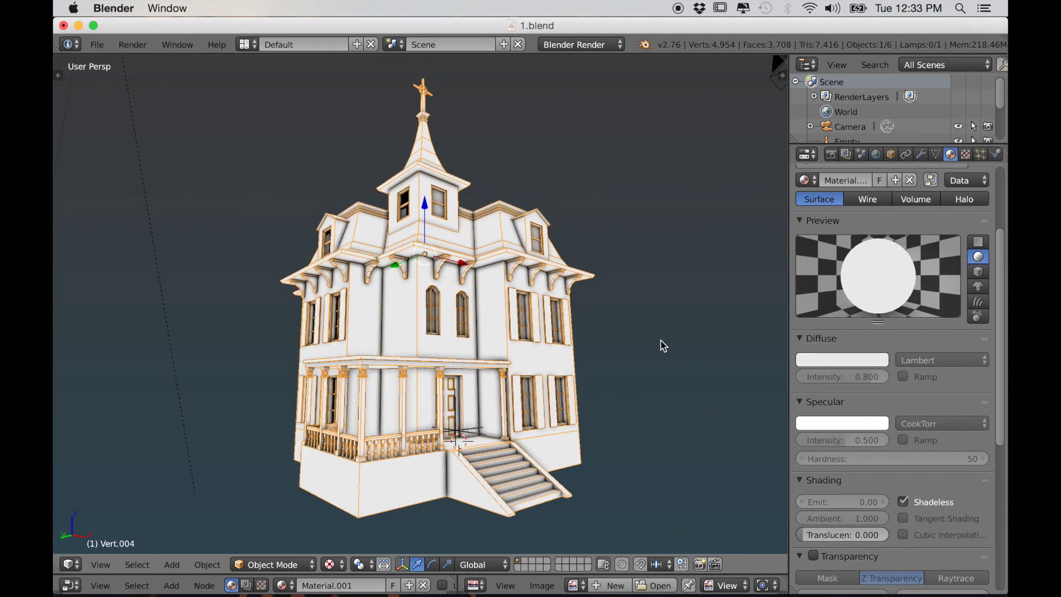
# Step: Add an image texture to the new material and load House.png from the BLENDER drive
pyautogui.click(965, 154)
pyautogui.click(864, 318)
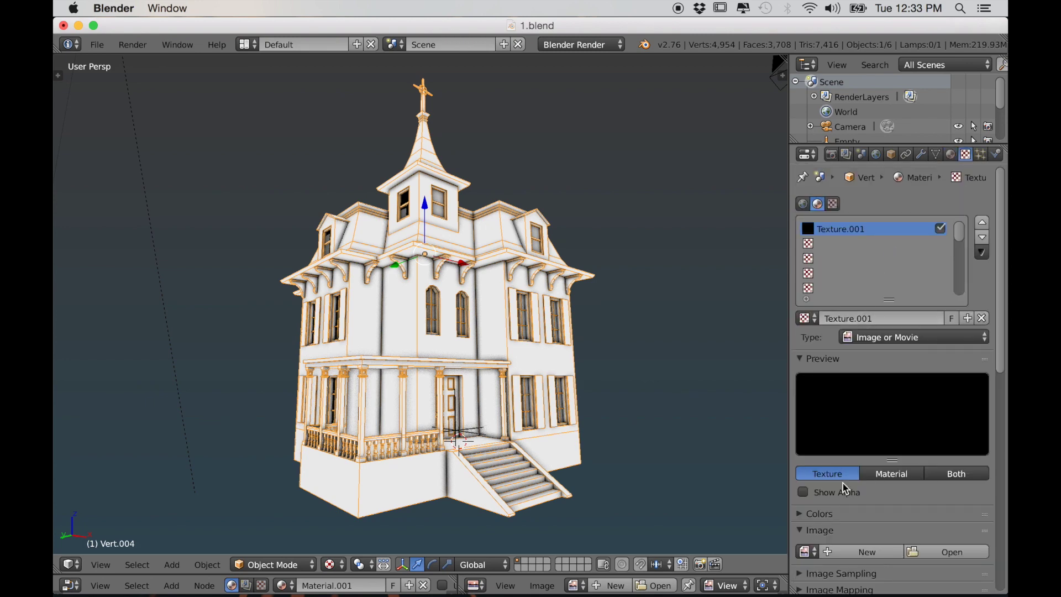
pyautogui.click(940, 556)
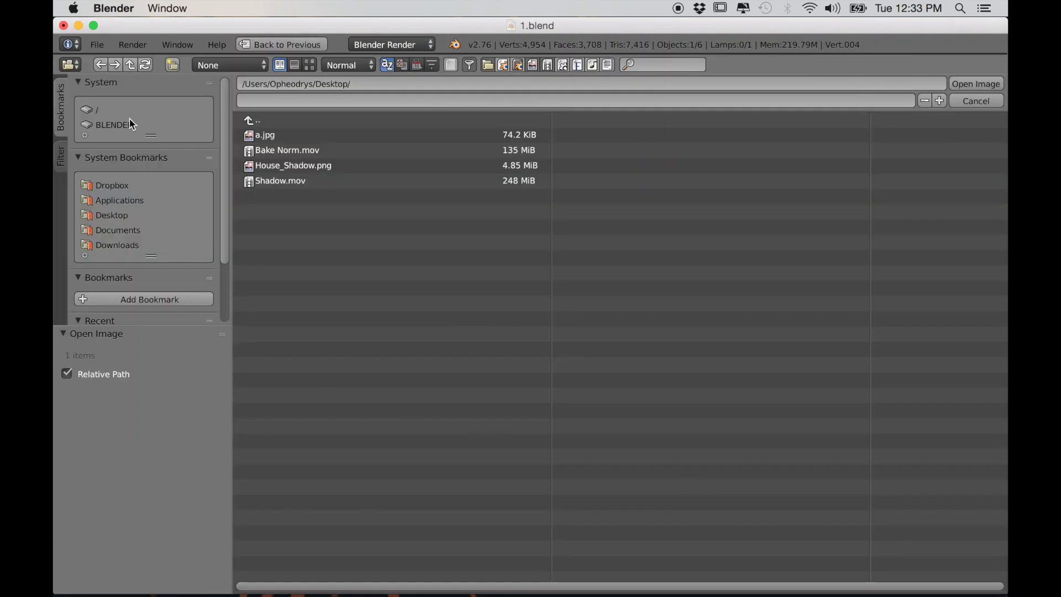
pyautogui.click(114, 124)
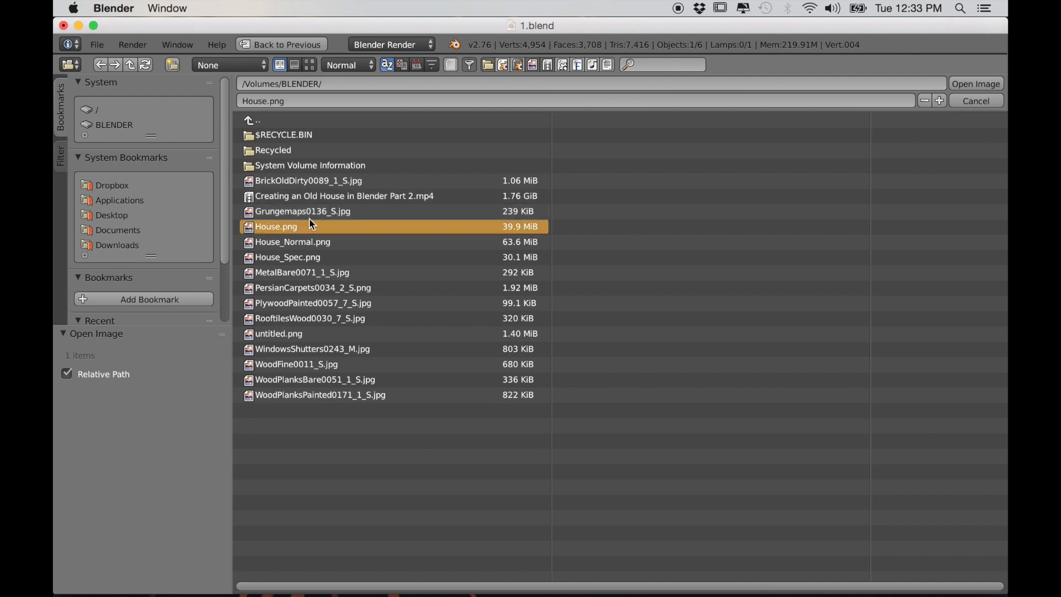
pyautogui.press('Return')
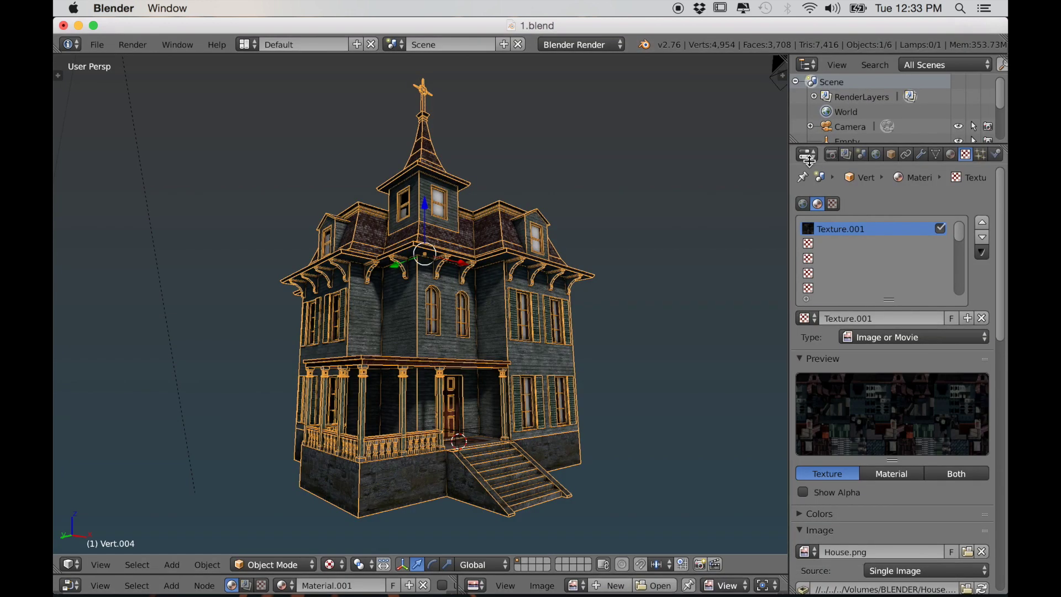
# Step: Deselect the house and examine the baked color texture on its roof, walls and porch, close up and as a whole
pyautogui.press('a')
pyautogui.scroll(3, 612, 330)
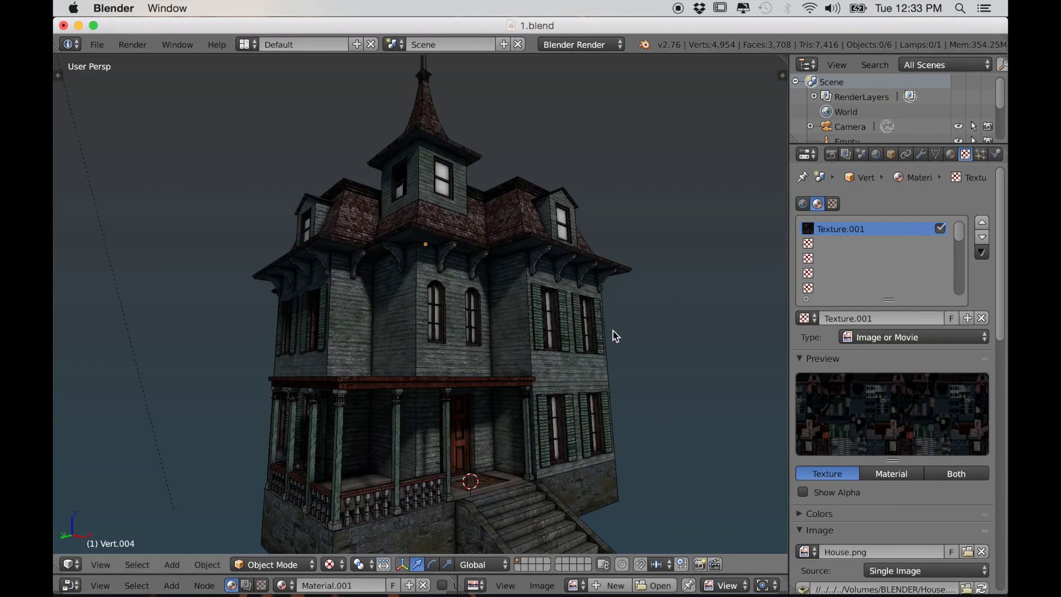
pyautogui.scroll(-3, 608, 326)
pyautogui.moveTo(616, 343)
pyautogui.mouseDown(button='middle')
pyautogui.moveTo(535, 344)
pyautogui.moveTo(606, 360)
pyautogui.moveTo(653, 334)
pyautogui.moveTo(697, 336)
pyautogui.moveTo(640, 342)
pyautogui.moveTo(680, 355)
pyautogui.moveTo(663, 334)
pyautogui.moveTo(621, 326)
pyautogui.moveTo(608, 343)
pyautogui.moveTo(662, 355)
pyautogui.moveTo(621, 355)
pyautogui.moveTo(649, 359)
pyautogui.moveTo(530, 353)
pyautogui.moveTo(610, 359)
pyautogui.moveTo(618, 349)
pyautogui.moveTo(600, 349)
pyautogui.mouseUp(button='middle')
pyautogui.scroll(4, 640, 342)
pyautogui.scroll(-3, 607, 342)
pyautogui.scroll(-3, 607, 347)
pyautogui.scroll(1, 619, 349)
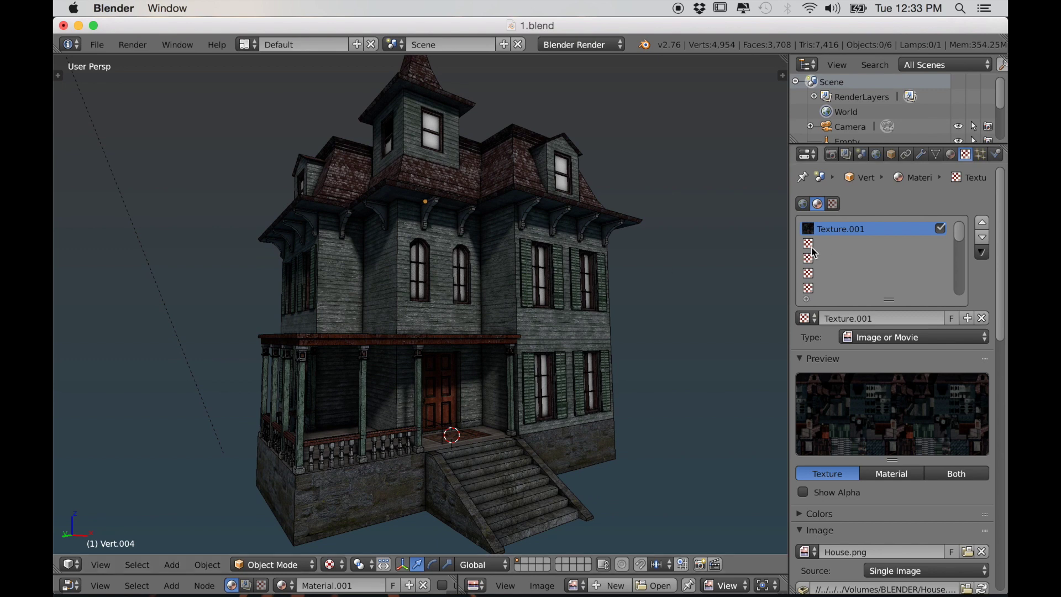
# Step: Add a second texture to the house material and turn off its Shadeless option
pyautogui.click(829, 243)
pyautogui.click(889, 318)
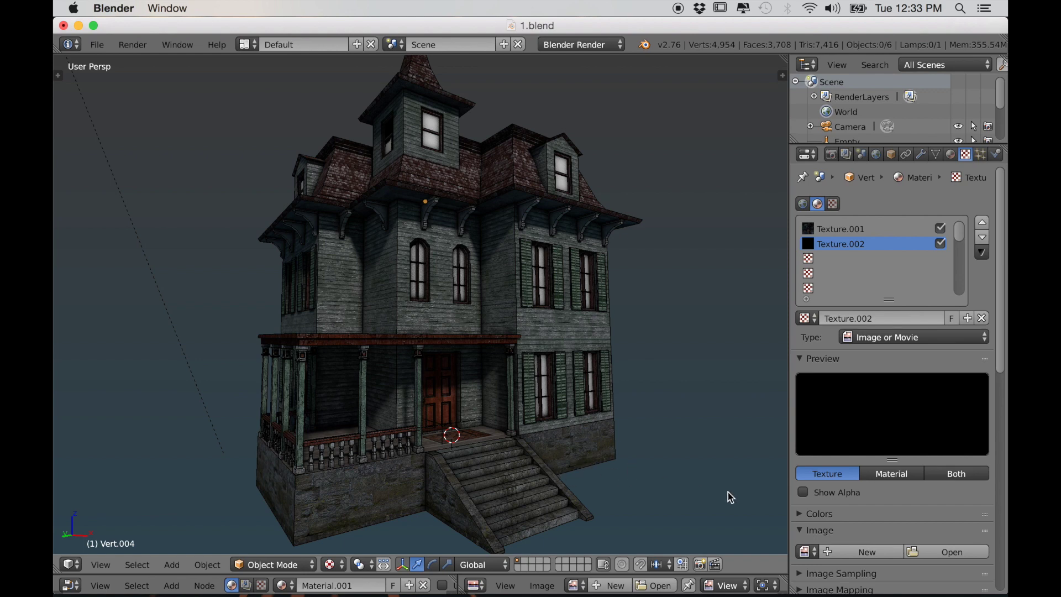
pyautogui.click(949, 155)
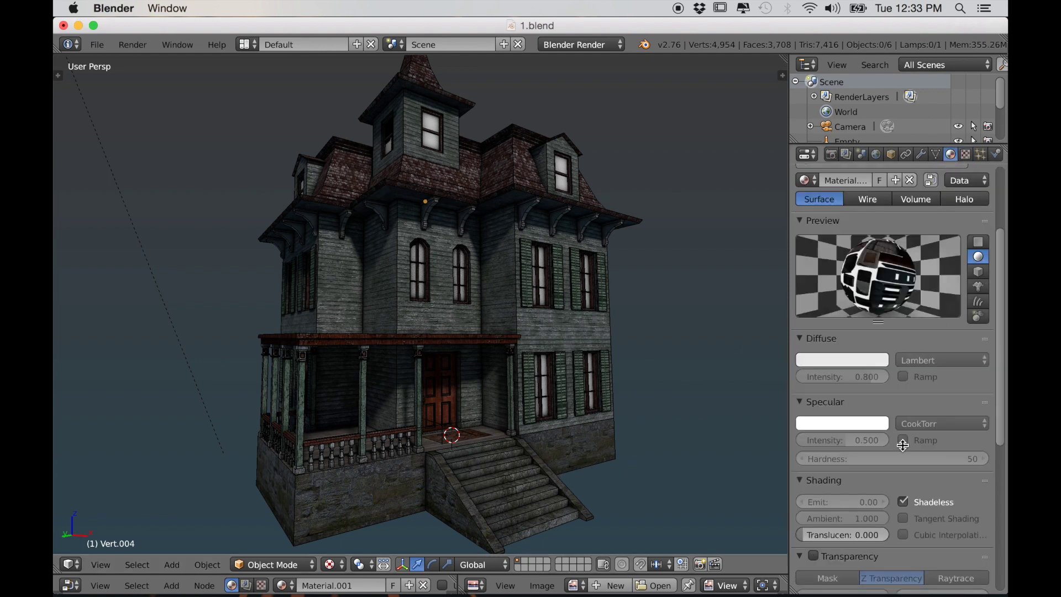
pyautogui.click(911, 503)
pyautogui.scroll(-3, 698, 462)
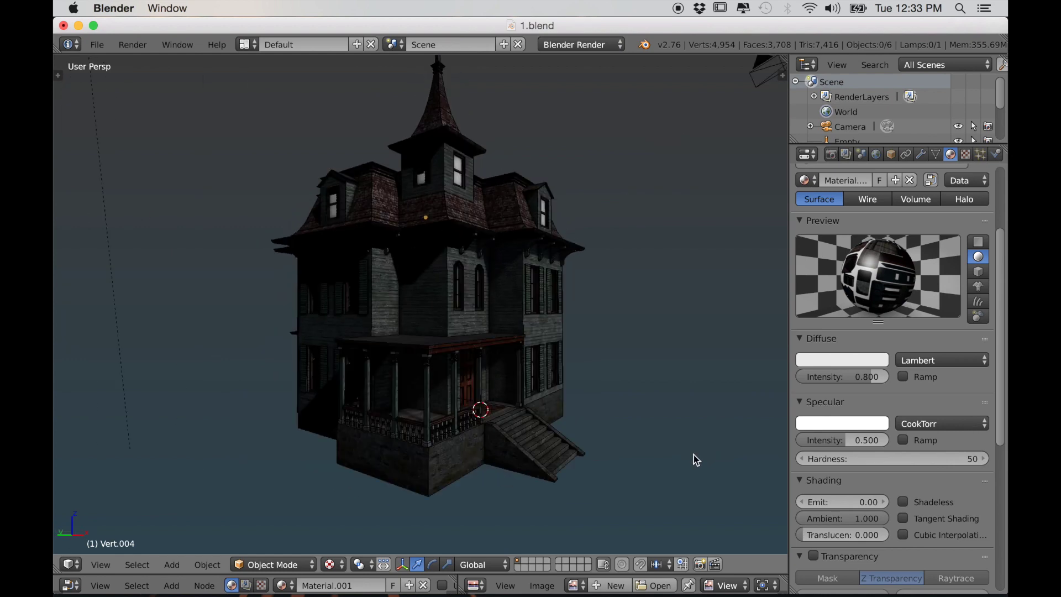
pyautogui.scroll(6, 693, 459)
pyautogui.scroll(-5, 170, 241)
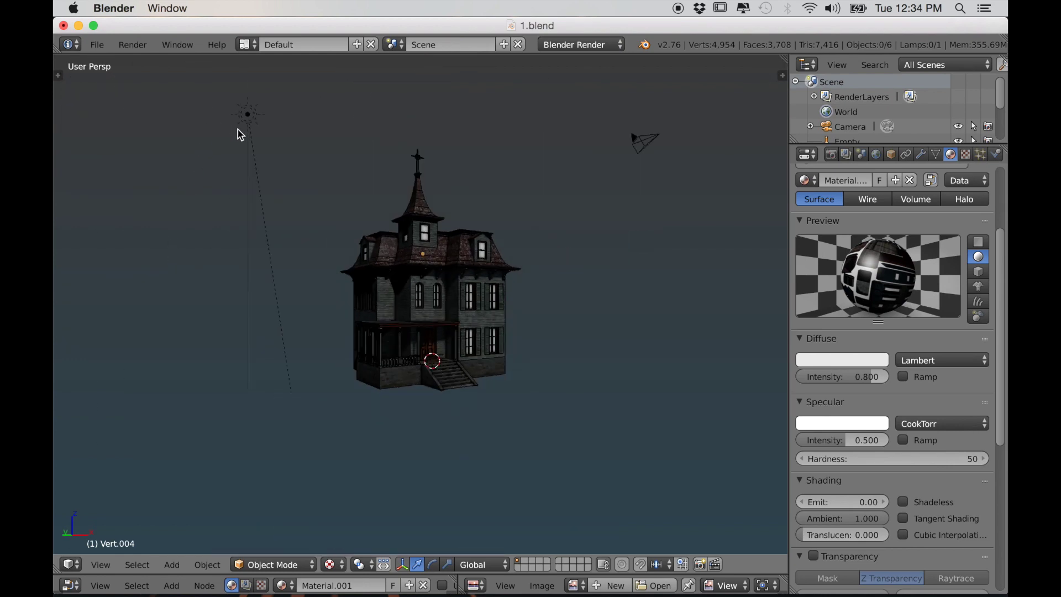
# Step: Select the sun lamp beside the house and raise its energy to 2.200
pyautogui.rightClick(245, 115)
pyautogui.scroll(6, 374, 301)
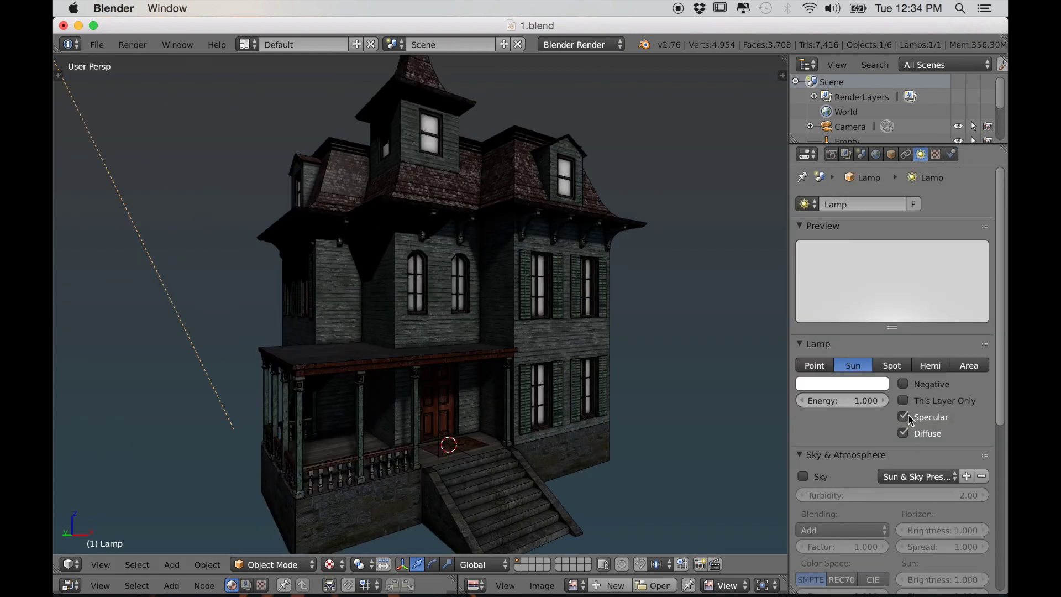
pyautogui.scroll(-5, 924, 433)
pyautogui.scroll(4, 923, 433)
pyautogui.moveTo(842, 385); pyautogui.dragTo(884, 385)
pyautogui.scroll(2, 766, 391)
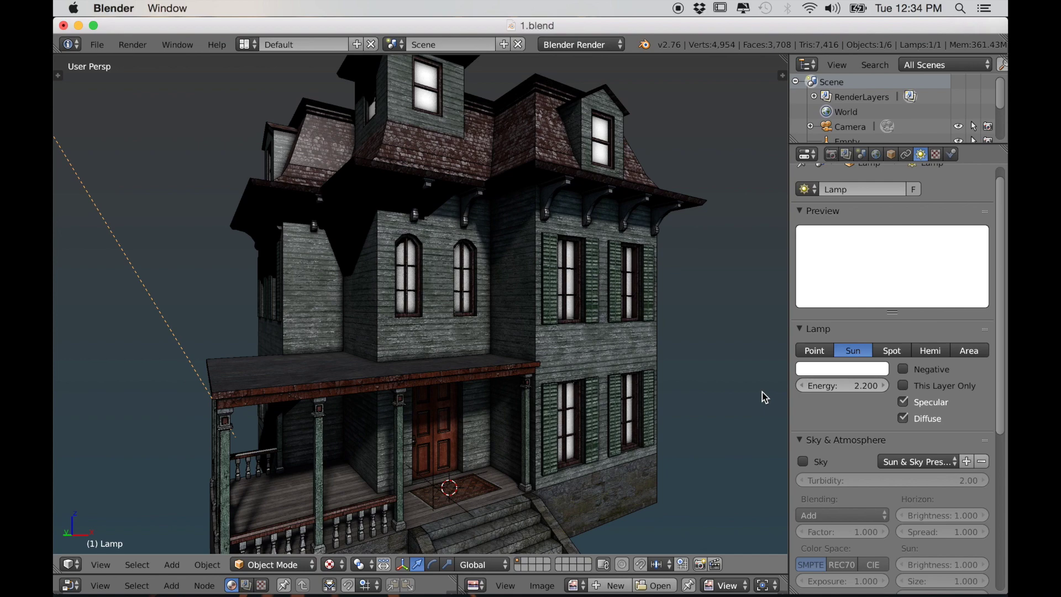
# Step: Select the house and load House_Normal.png from the BLENDER drive into the material's second texture
pyautogui.moveTo(760, 392); pyautogui.dragTo(762, 386, button='middle')
pyautogui.scroll(6, 618, 396)
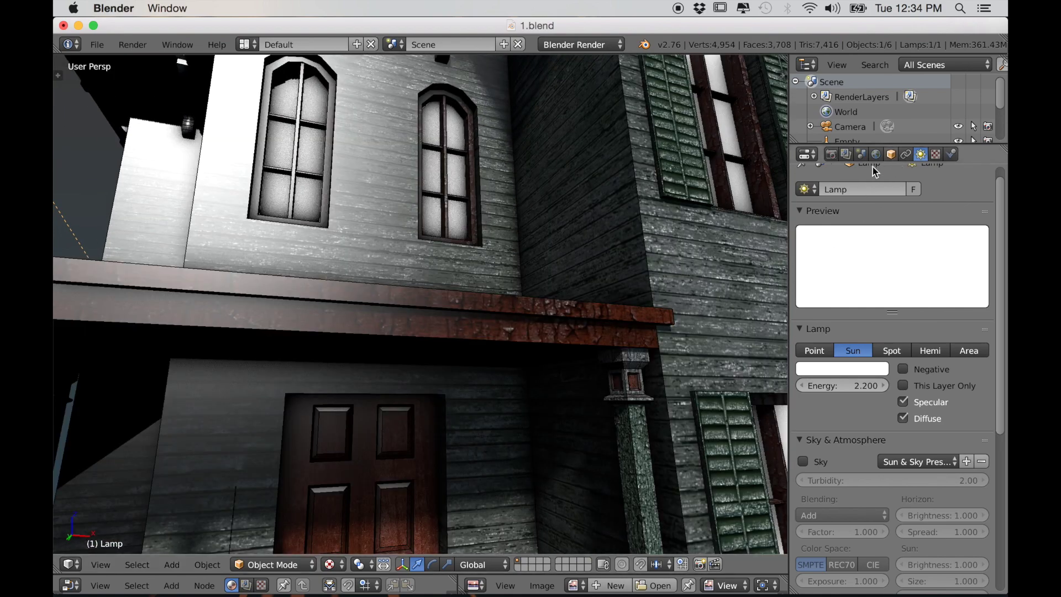
pyautogui.rightClick(611, 224)
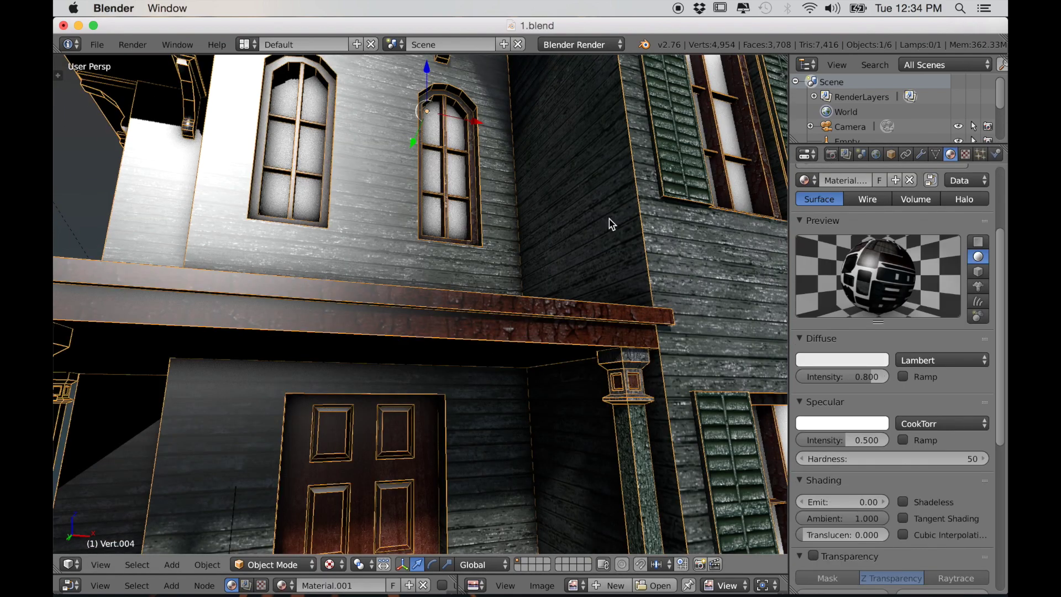
pyautogui.click(965, 155)
pyautogui.click(951, 551)
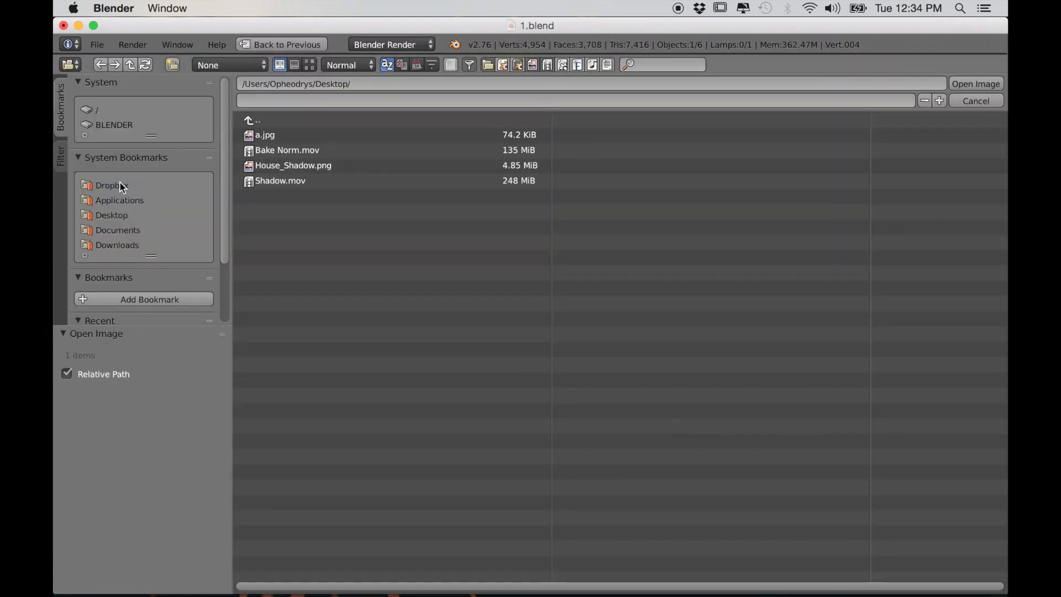
pyautogui.click(117, 126)
pyautogui.click(293, 242)
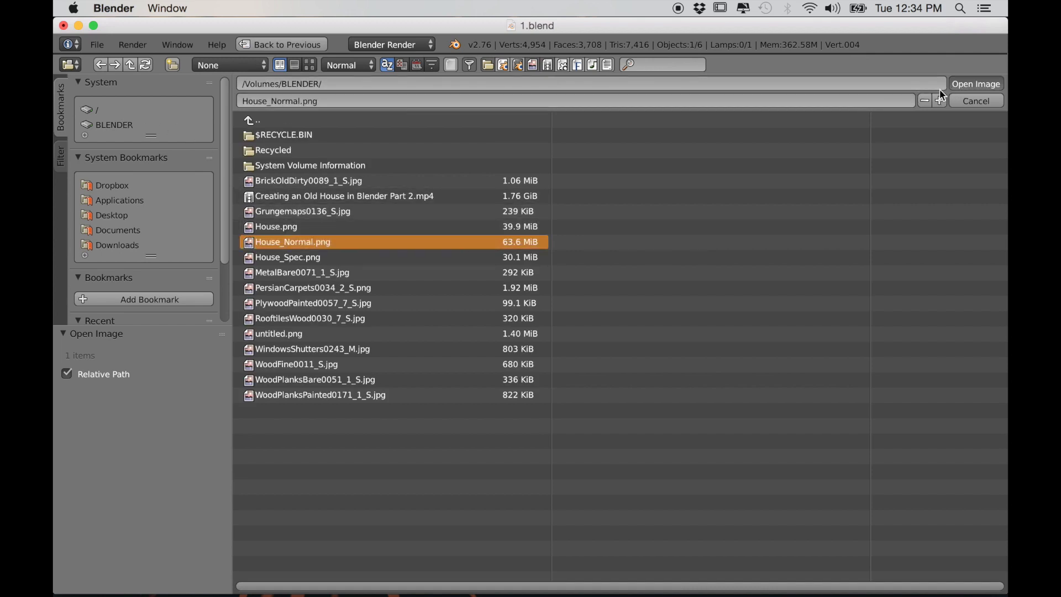
pyautogui.click(961, 84)
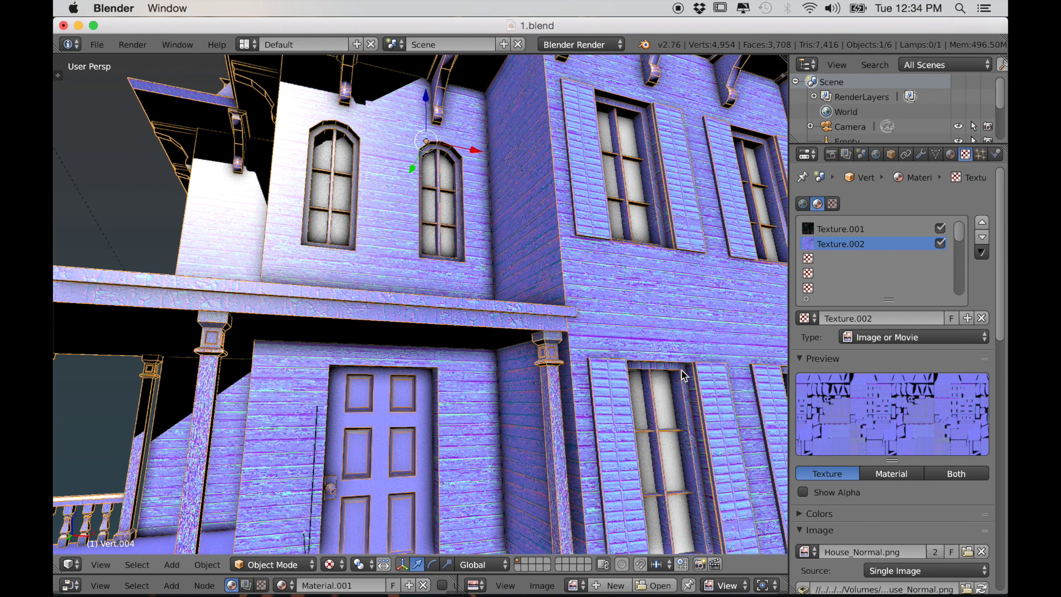
# Step: Set the second texture to be sampled as a normal map, influencing the geometry's Normal instead of the diffuse Color
pyautogui.moveTo(681, 370); pyautogui.dragTo(713, 376, button='middle')
pyautogui.scroll(-12, 873, 457)
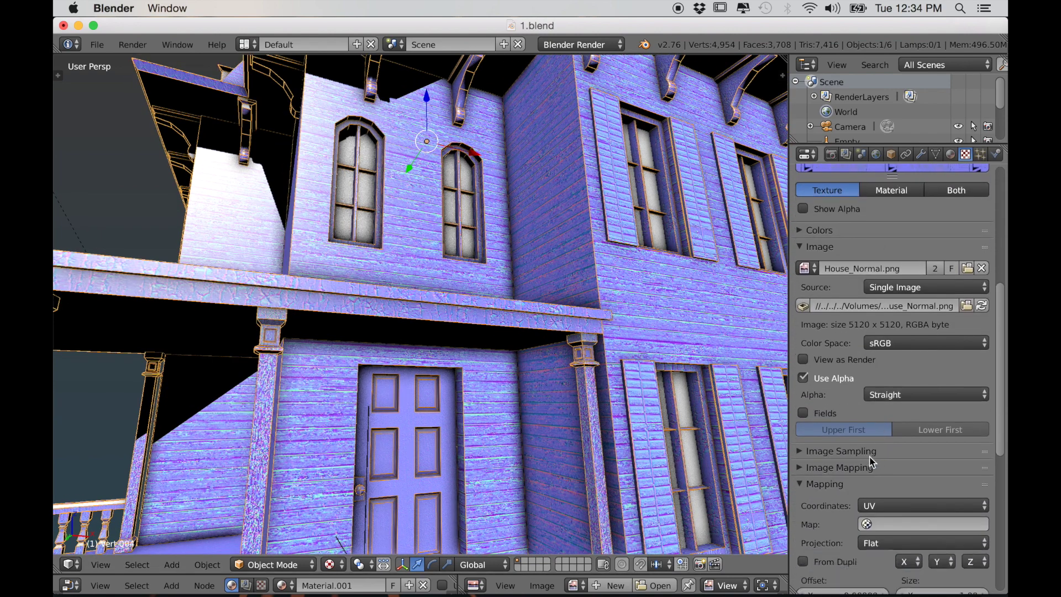
pyautogui.click(874, 453)
pyautogui.scroll(-15, 862, 495)
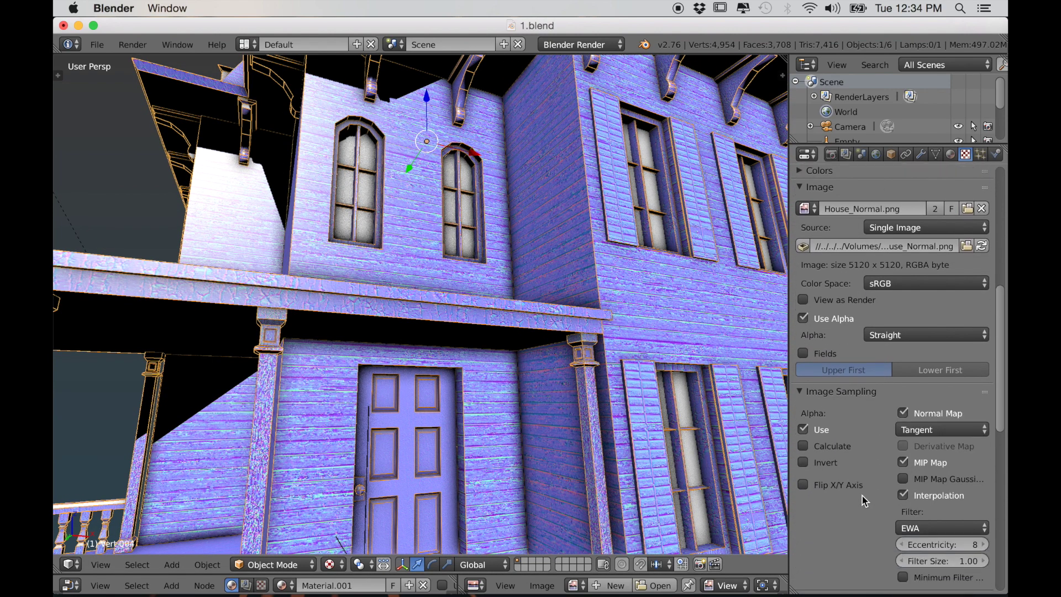
pyautogui.scroll(-2, 862, 496)
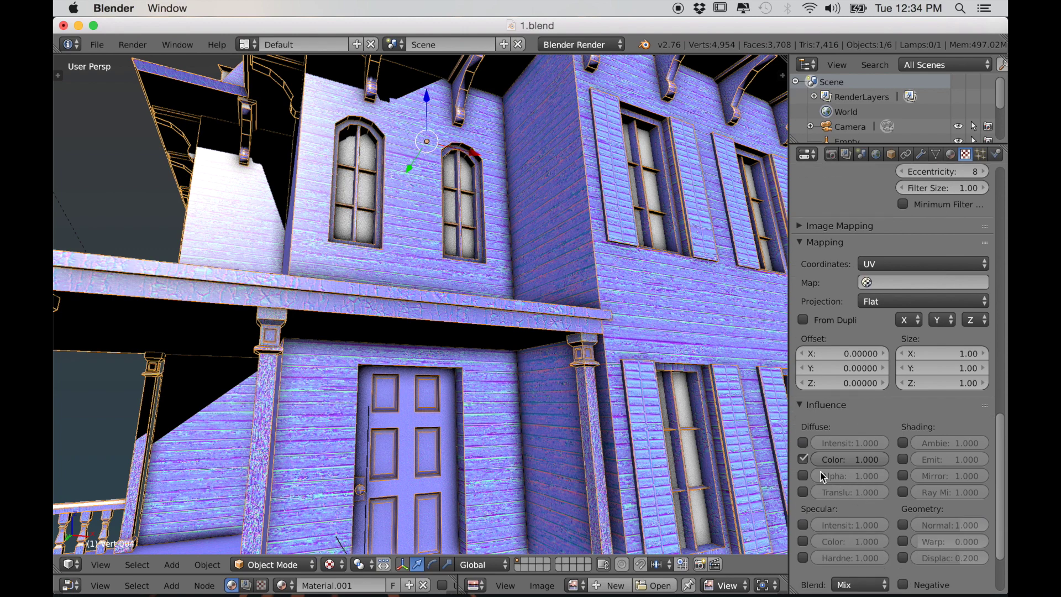
pyautogui.click(803, 459)
pyautogui.click(902, 524)
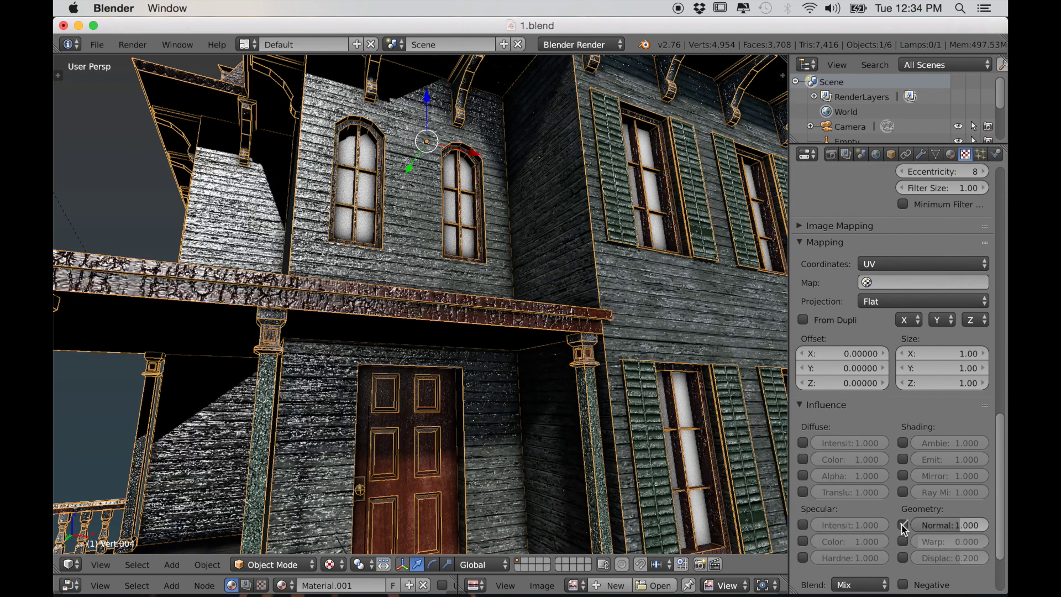
# Step: Tune the normal map's Normal influence to 0.258, judging the relief on the walls and porch close up
pyautogui.moveTo(952, 526); pyautogui.dragTo(912, 525)
pyautogui.moveTo(695, 416); pyautogui.dragTo(655, 400, button='middle')
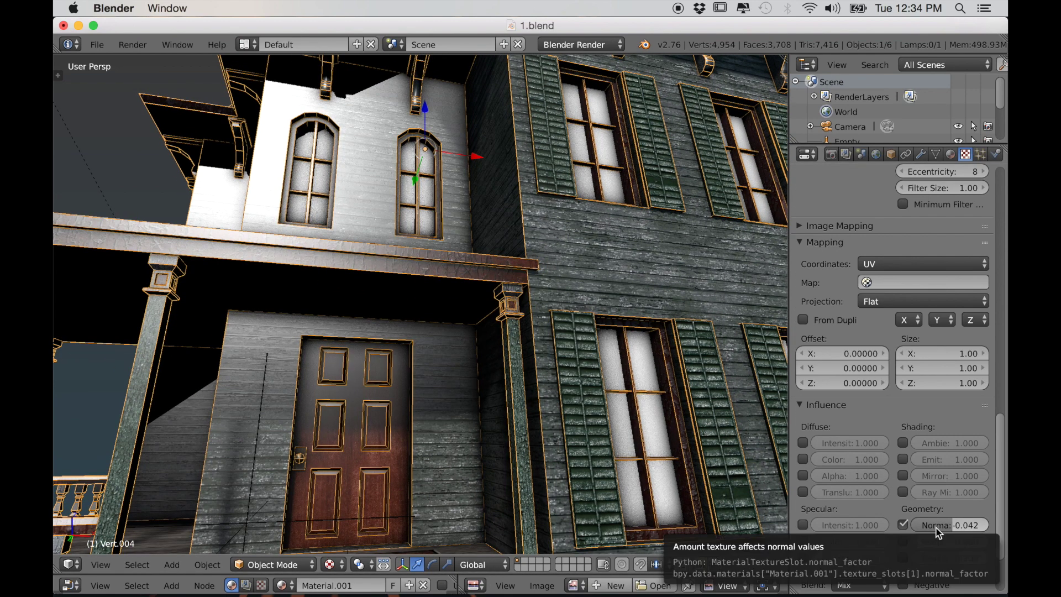
pyautogui.moveTo(933, 525); pyautogui.dragTo(933, 524)
pyautogui.moveTo(647, 369); pyautogui.dragTo(599, 394, button='middle')
pyautogui.scroll(4, 644, 398)
pyautogui.scroll(-4, 595, 390)
pyautogui.scroll(-4, 586, 388)
pyautogui.moveTo(470, 362); pyautogui.dragTo(457, 358, button='middle')
pyautogui.moveTo(115, 386)
pyautogui.mouseDown(button='middle')
pyautogui.moveTo(127, 382)
pyautogui.moveTo(109, 394)
pyautogui.mouseUp(button='middle')
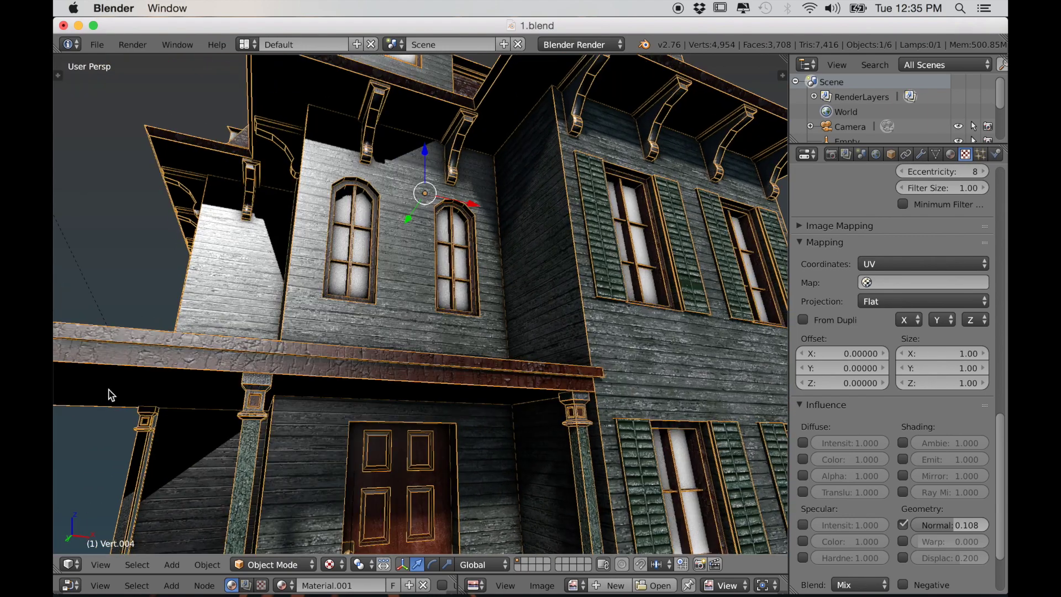
pyautogui.moveTo(924, 524); pyautogui.dragTo(926, 524)
pyautogui.keyDown('ctrl'); pyautogui.scroll(4, 926, 525); pyautogui.keyUp('ctrl')
pyautogui.keyDown('ctrl'); pyautogui.scroll(-1, 926, 525); pyautogui.keyUp('ctrl')
pyautogui.moveTo(544, 372); pyautogui.dragTo(617, 428, button='middle')
pyautogui.scroll(-5, 617, 429)
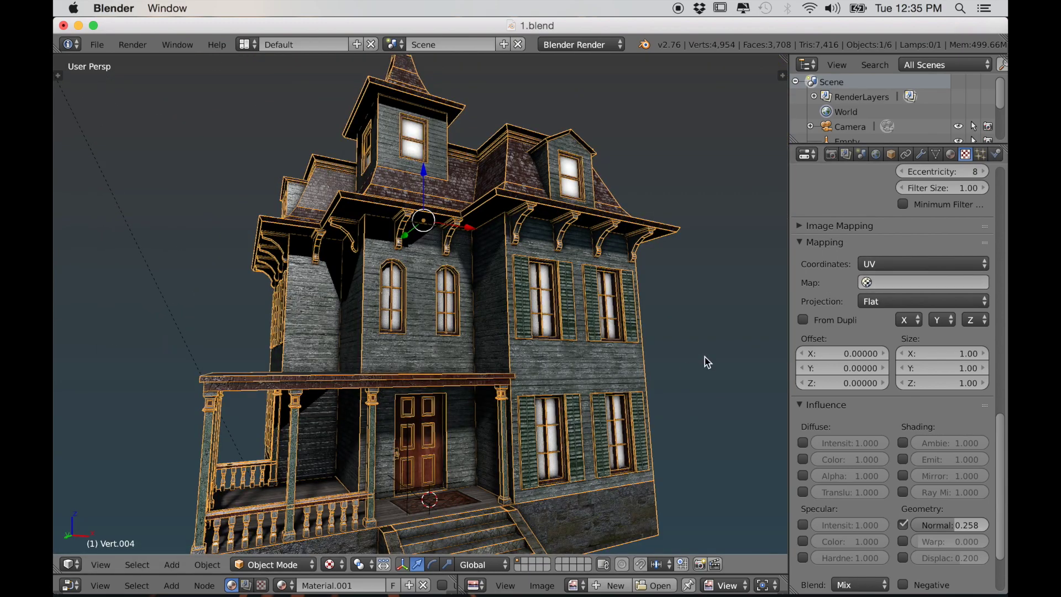
# Step: Add a third texture to the house material and load House_Spec.png from the BLENDER drive into it
pyautogui.scroll(12, 824, 310)
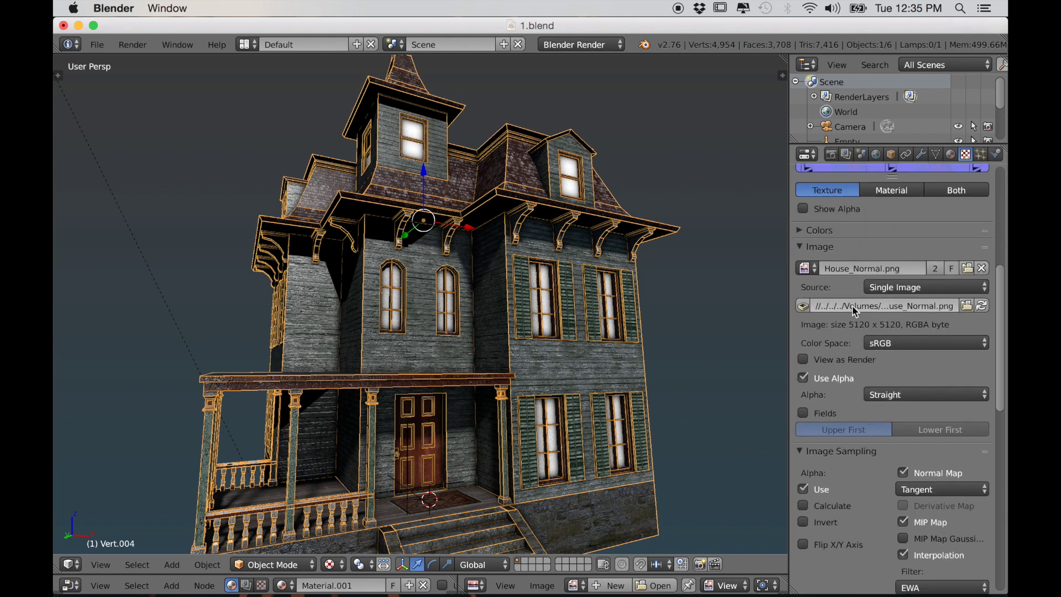
pyautogui.scroll(10, 852, 305)
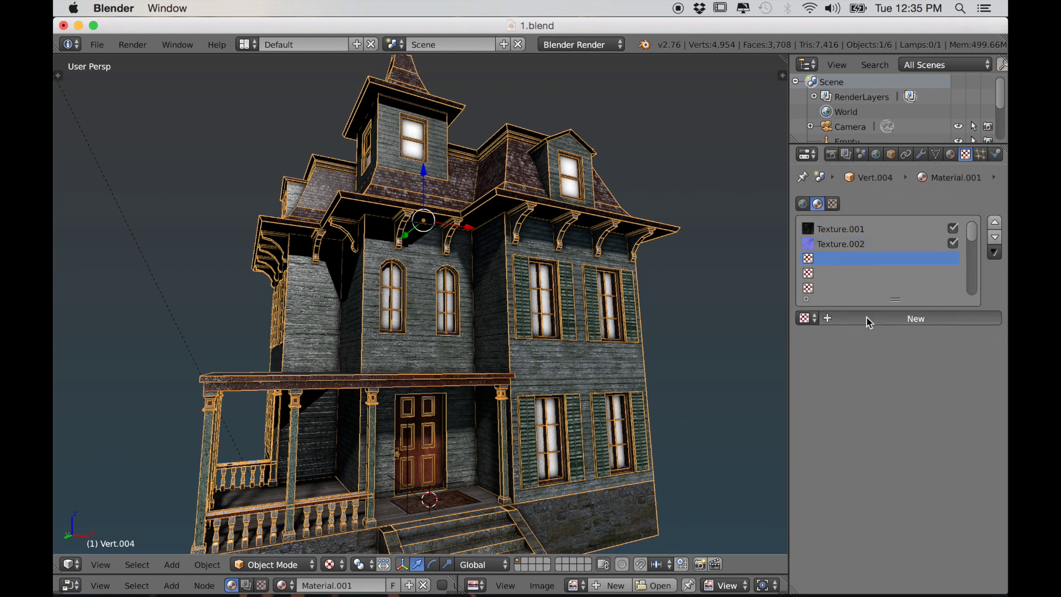
pyautogui.click(869, 323)
pyautogui.click(934, 552)
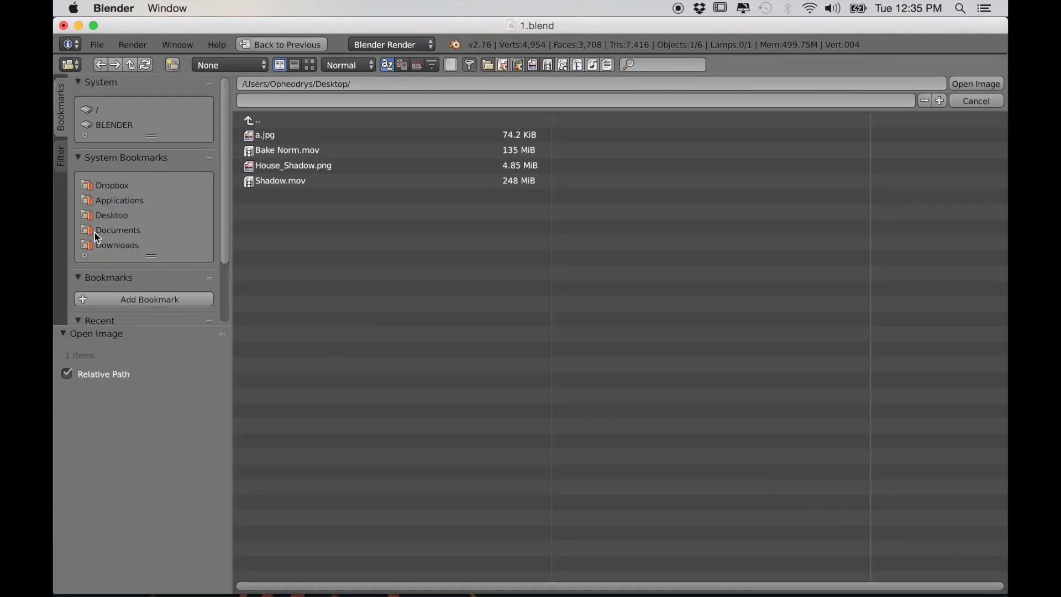
pyautogui.click(113, 125)
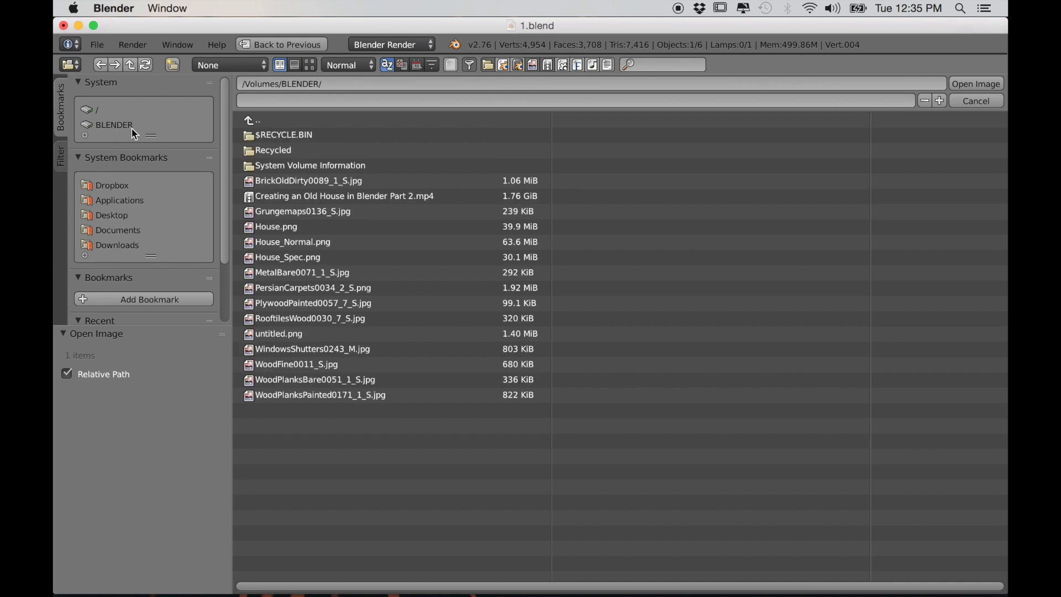
pyautogui.click(282, 256)
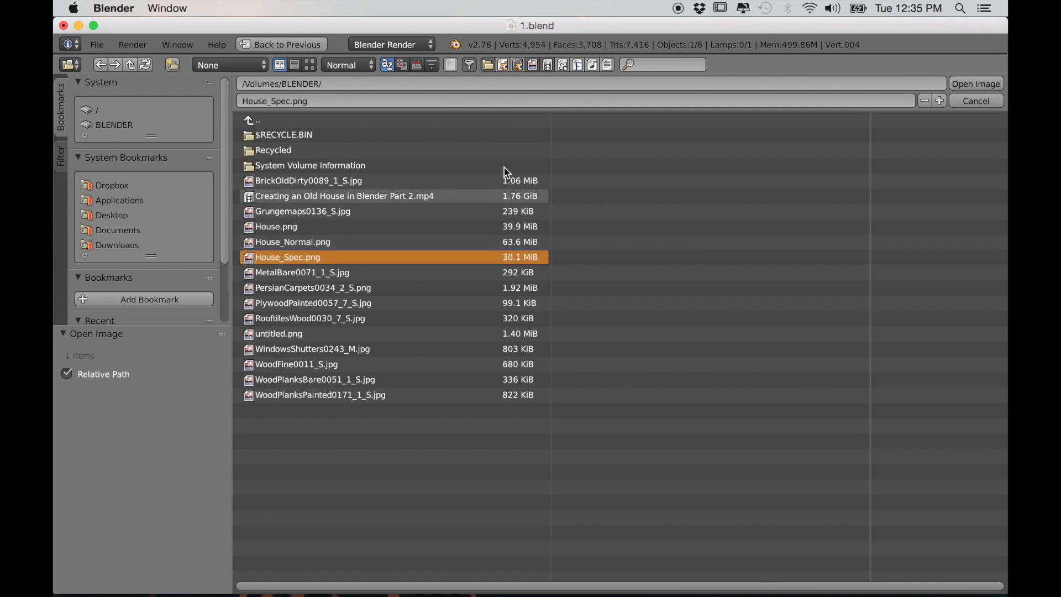
pyautogui.click(964, 89)
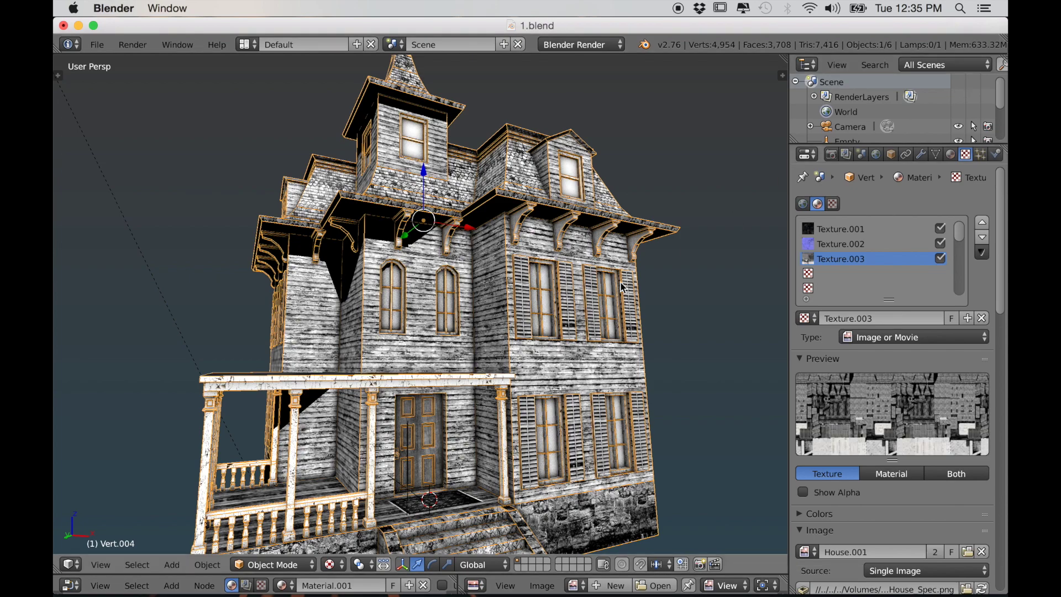
# Step: Make the third texture influence the specular Color and Hardness instead of the diffuse Color
pyautogui.moveTo(497, 405); pyautogui.dragTo(531, 358, button='middle')
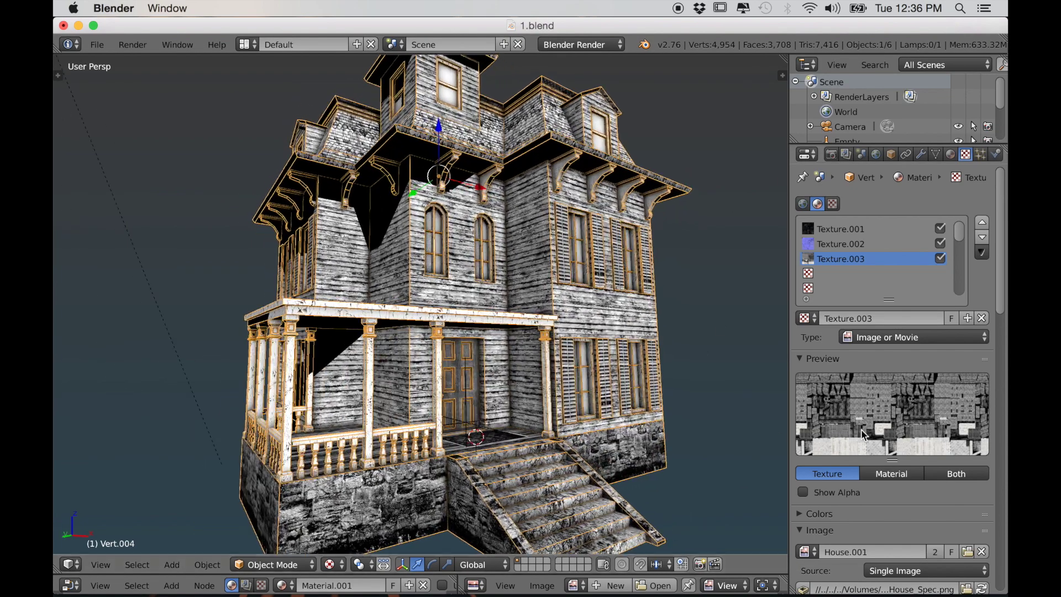
pyautogui.scroll(-12, 954, 472)
pyautogui.scroll(-10, 908, 494)
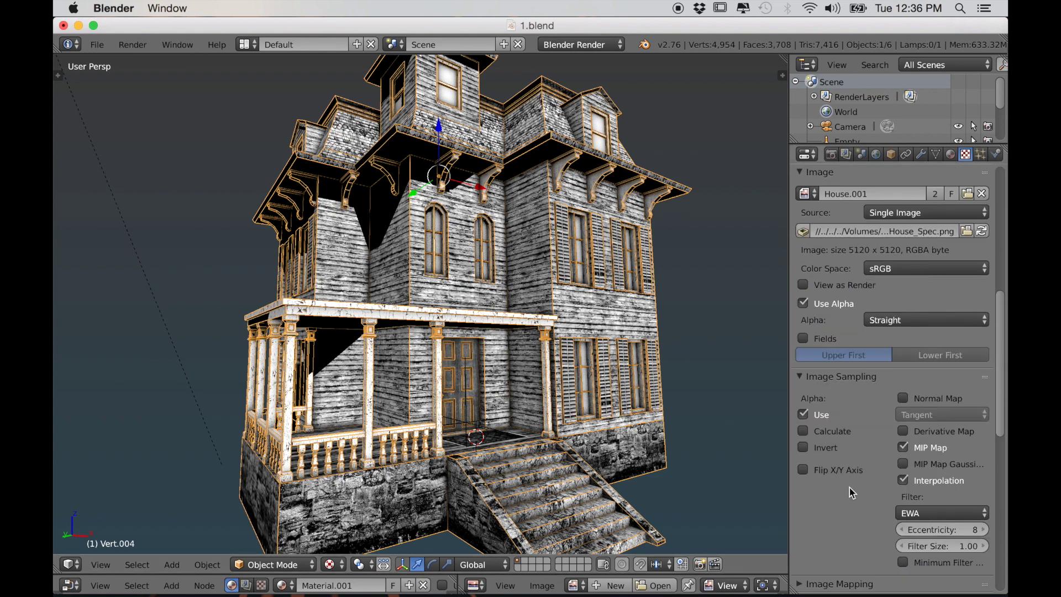
pyautogui.scroll(-5, 818, 530)
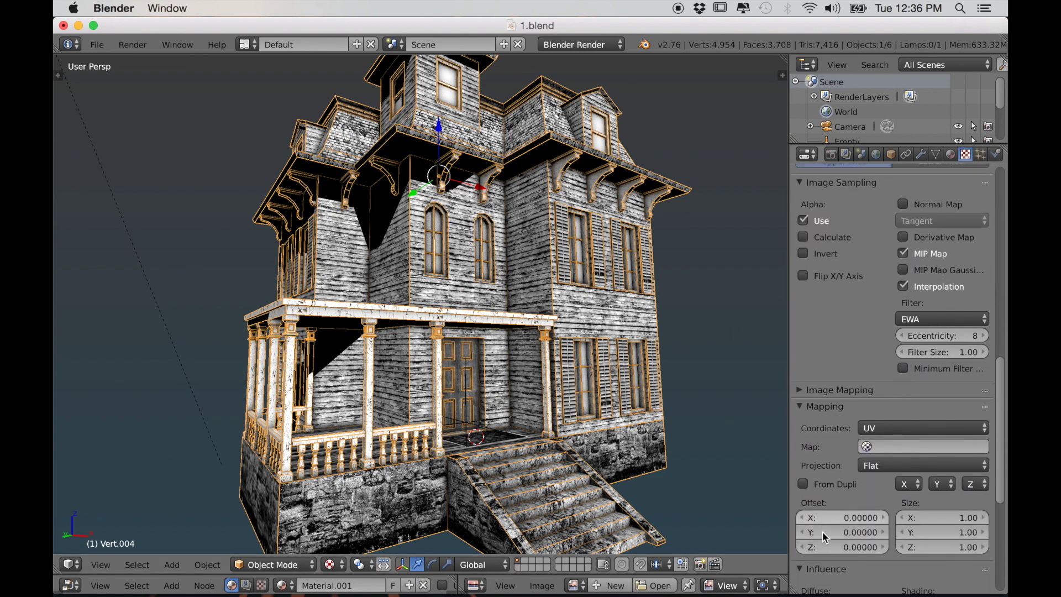
pyautogui.scroll(-5, 823, 532)
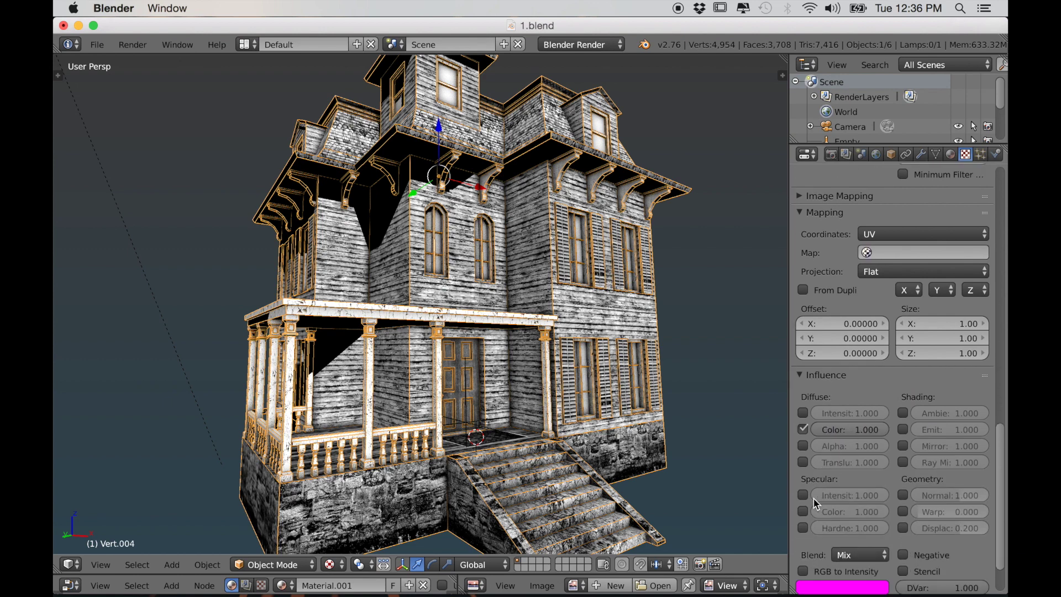
pyautogui.click(802, 430)
pyautogui.scroll(-3, 857, 481)
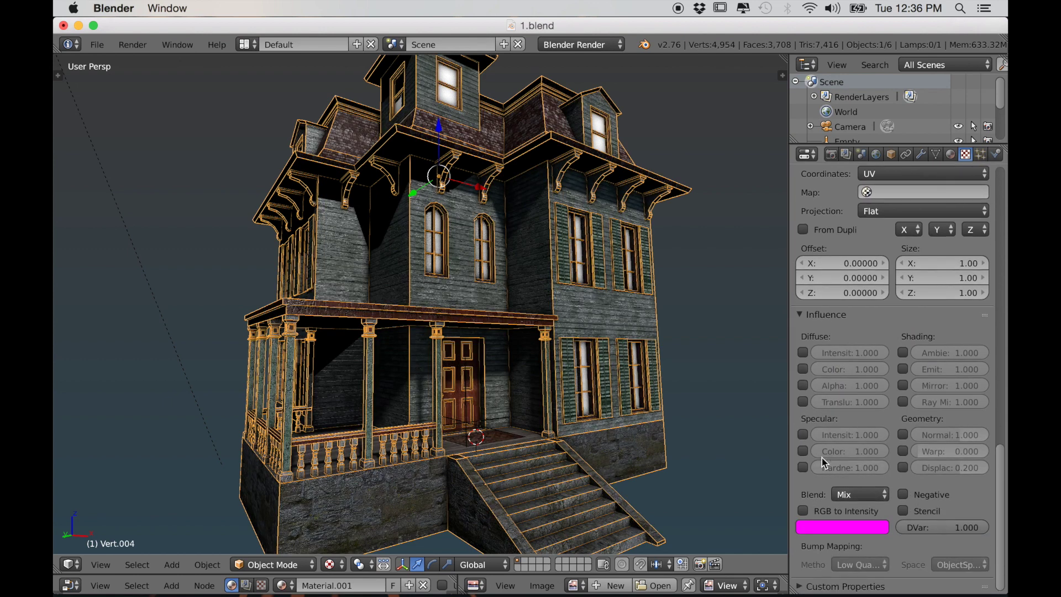
pyautogui.click(803, 450)
pyautogui.click(803, 468)
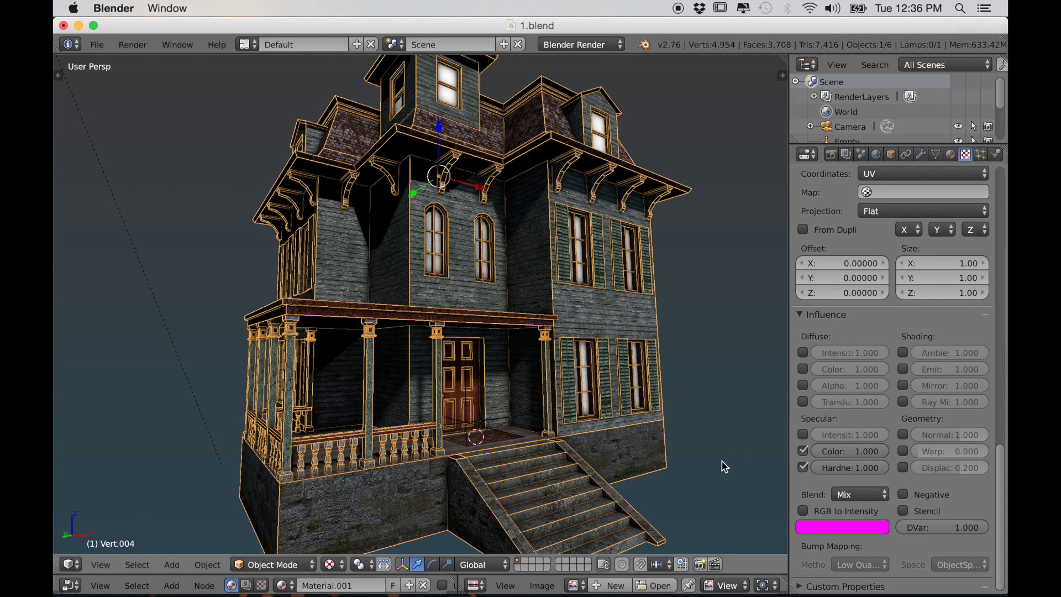
# Step: Examine the specular shine on the wall around the arched windows and check the material's Specular Intensity
pyautogui.moveTo(748, 464); pyautogui.dragTo(630, 457, button='middle')
pyautogui.scroll(3, 633, 452)
pyautogui.scroll(10, 641, 453)
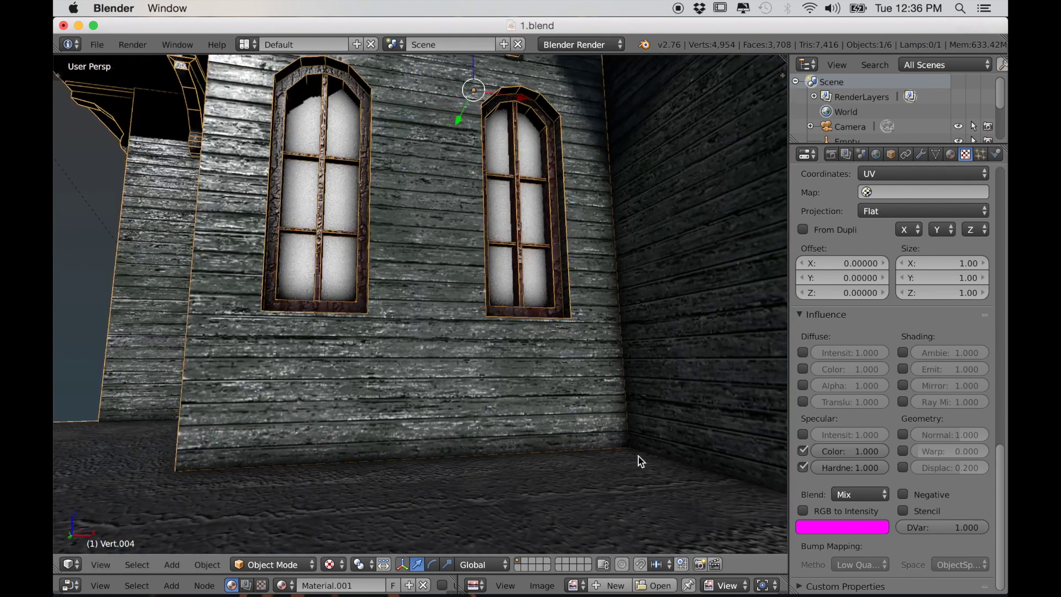
pyautogui.moveTo(638, 456); pyautogui.dragTo(615, 464, button='middle')
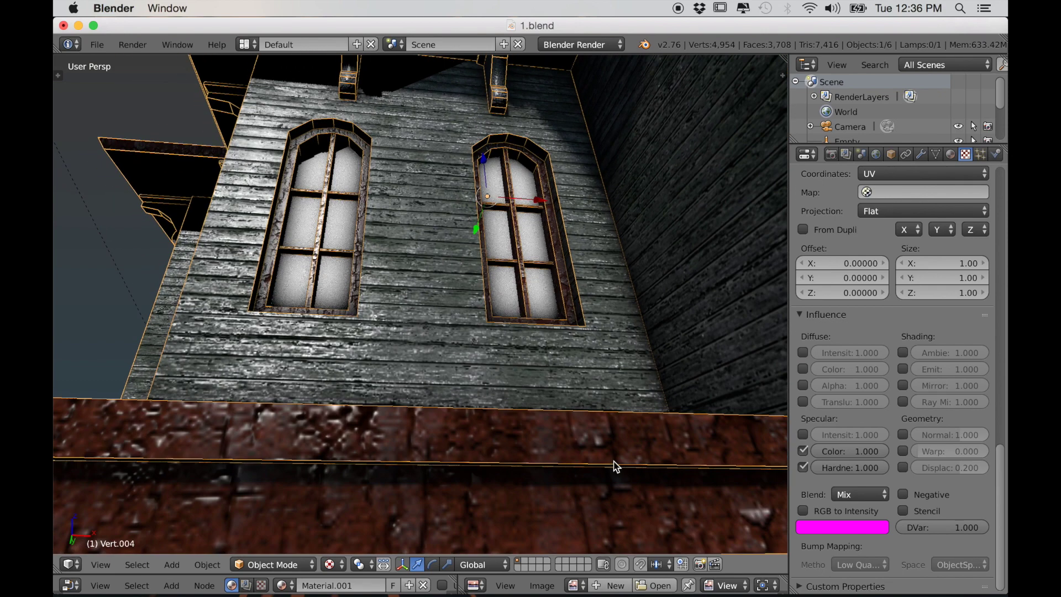
pyautogui.click(951, 154)
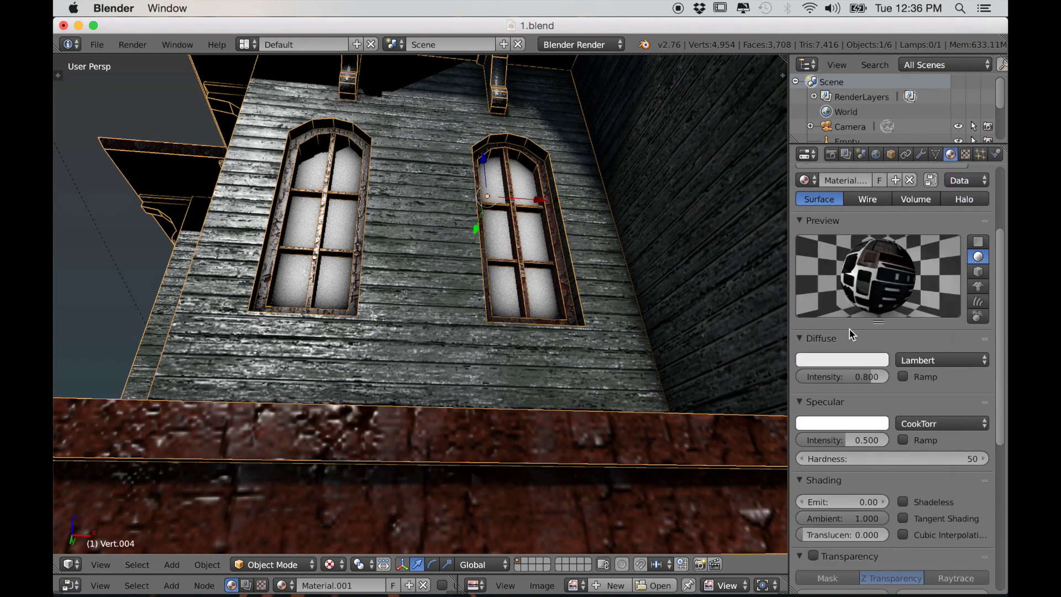
pyautogui.moveTo(843, 441); pyautogui.dragTo(821, 440)
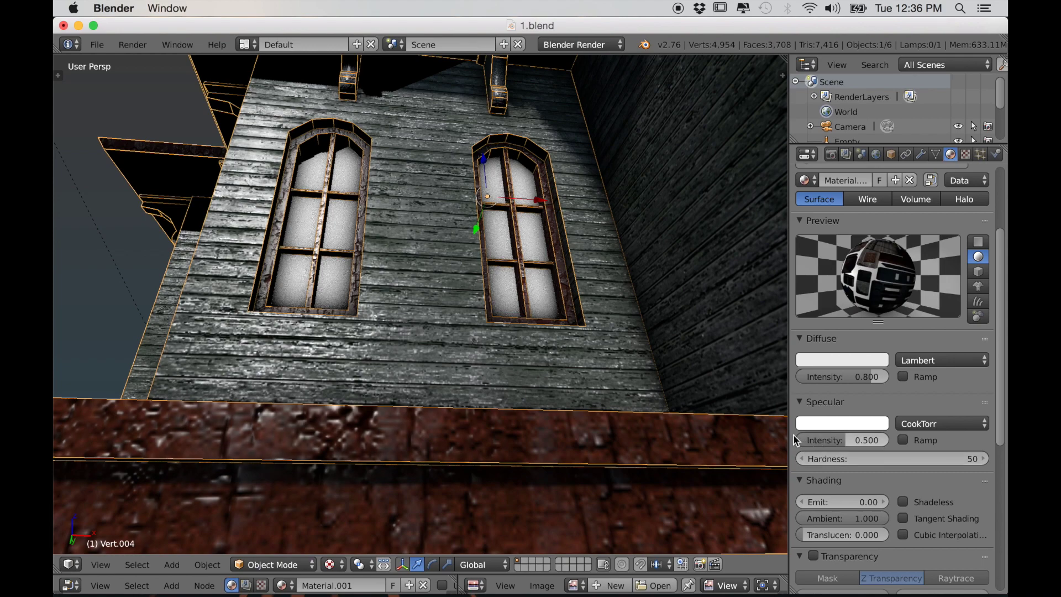
# Step: Examine the specular effect on the house from several sides, finishing close up at the porch door and rug
pyautogui.scroll(-4, 684, 342)
pyautogui.moveTo(684, 342); pyautogui.dragTo(711, 332, button='middle')
pyautogui.scroll(5, 991, 265)
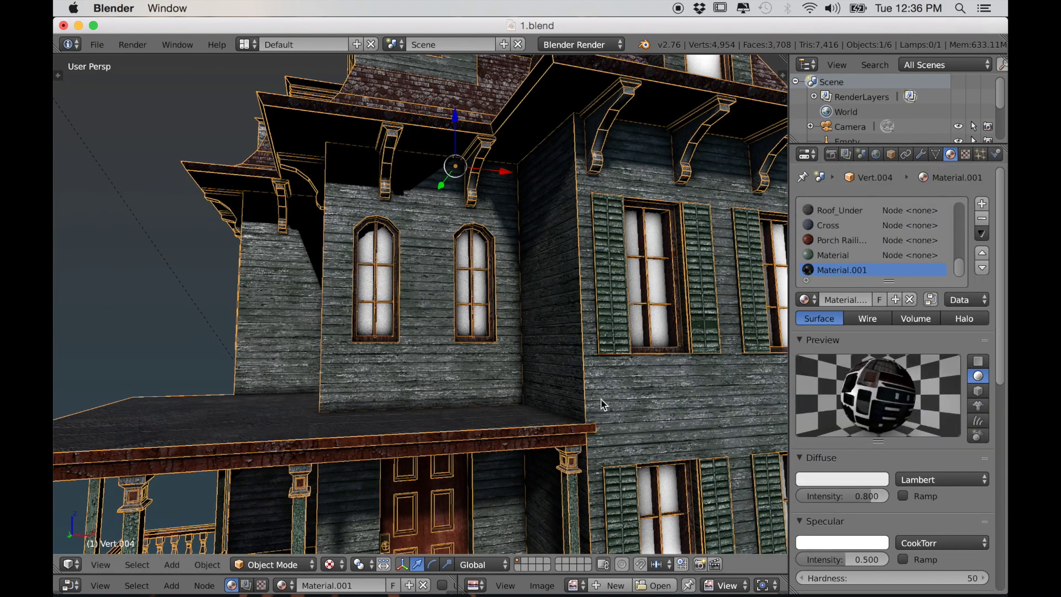
pyautogui.scroll(-6, 610, 401)
pyautogui.moveTo(610, 401); pyautogui.dragTo(393, 415, button='middle')
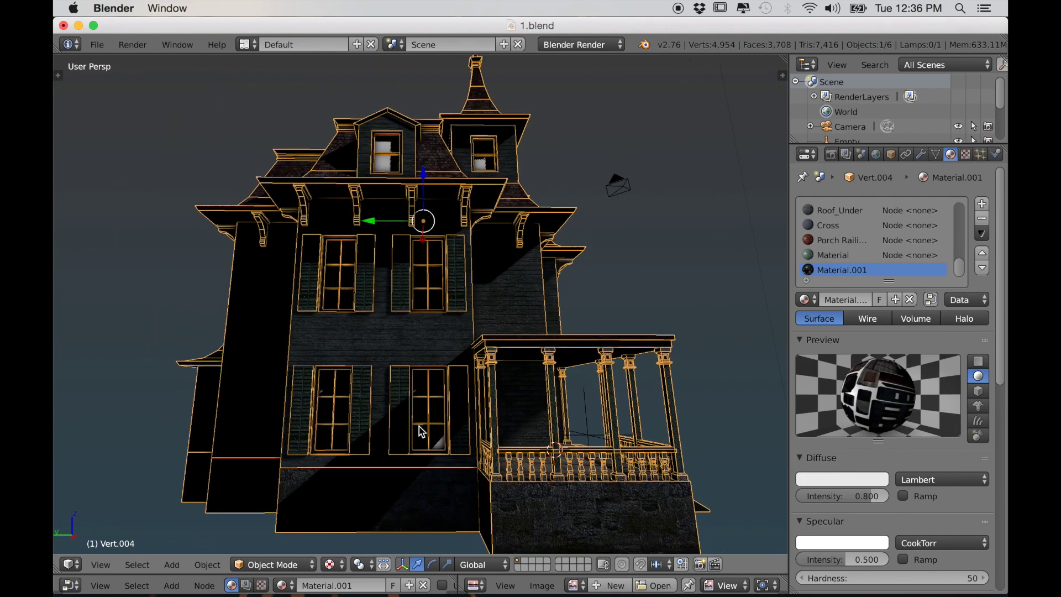
pyautogui.scroll(-4, 474, 453)
pyautogui.moveTo(474, 453); pyautogui.dragTo(547, 441, button='middle')
pyautogui.scroll(4, 456, 473)
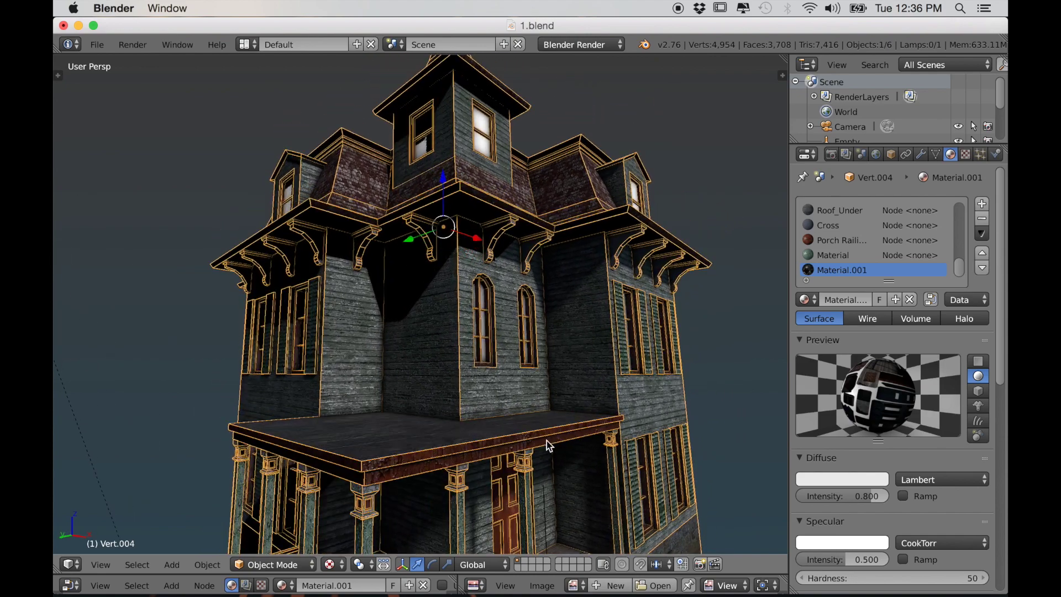
pyautogui.scroll(2, 546, 440)
pyautogui.scroll(-4, 469, 330)
pyautogui.moveTo(468, 330); pyautogui.dragTo(436, 405, button='middle')
pyautogui.scroll(6, 492, 396)
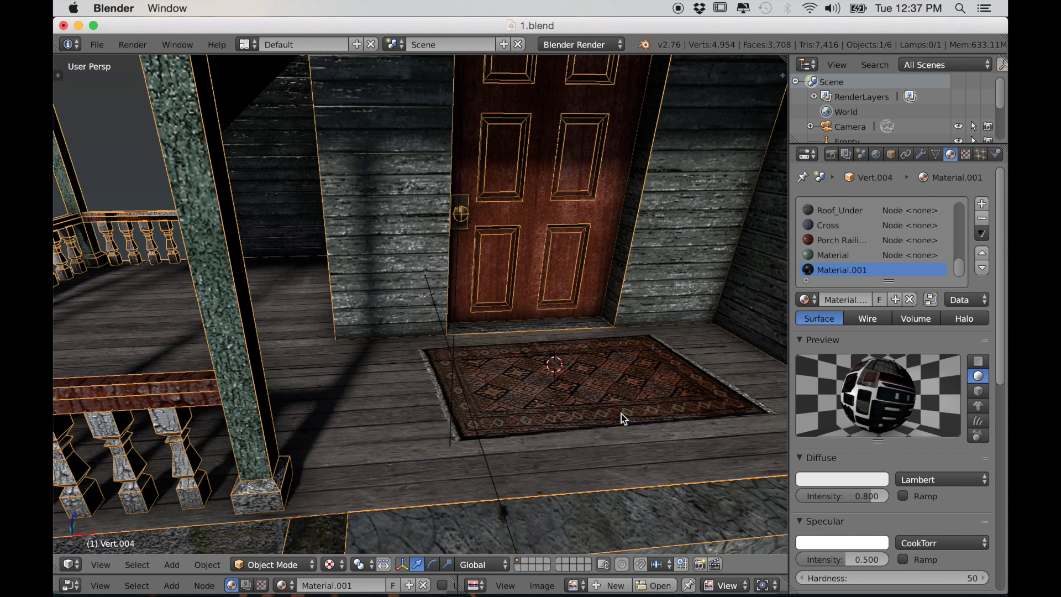
# Step: Add a fourth texture to the house material and load House_Shadow.png from the Desktop into it
pyautogui.click(964, 155)
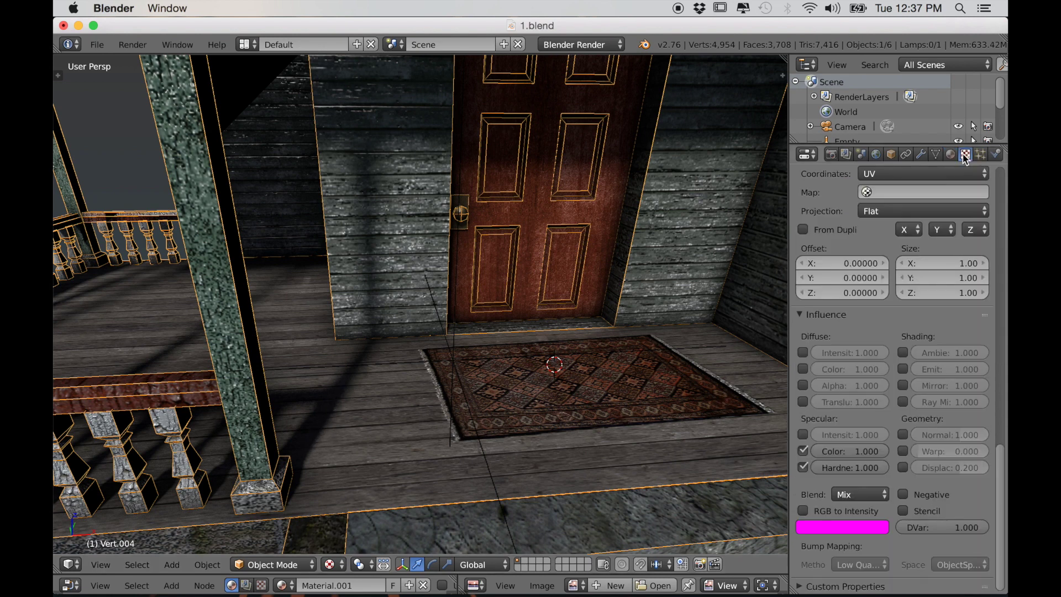
pyautogui.moveTo(1004, 529); pyautogui.dragTo(991, 229)
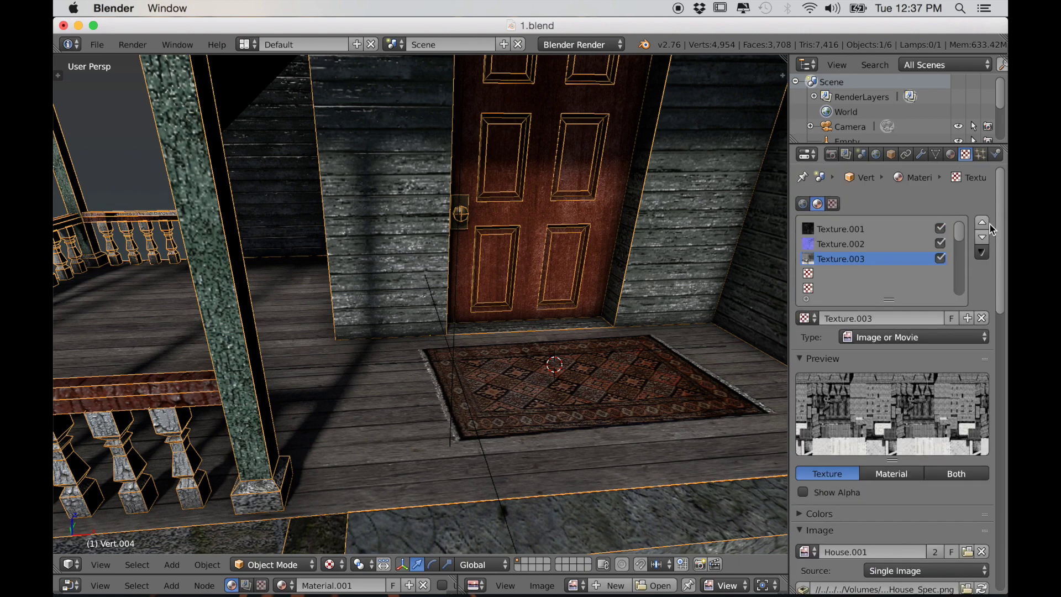
pyautogui.click(813, 273)
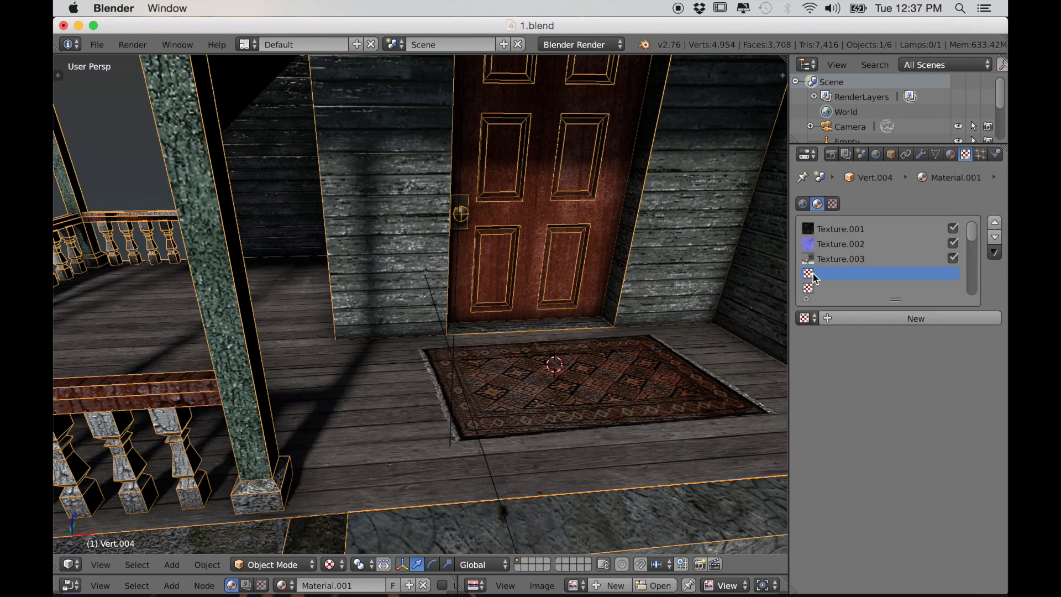
pyautogui.click(843, 318)
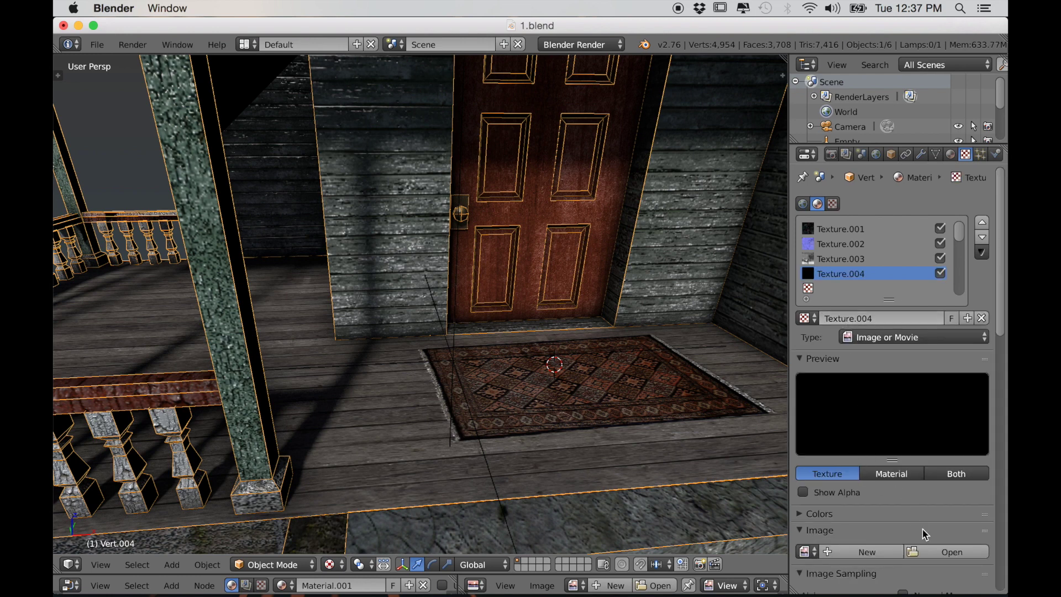
pyautogui.click(938, 554)
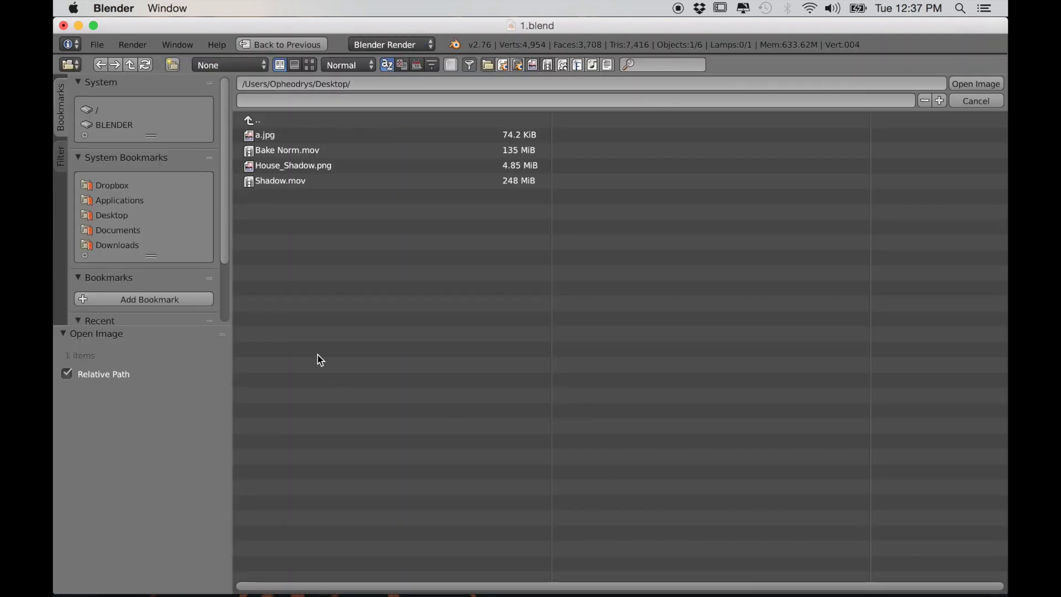
pyautogui.click(287, 165)
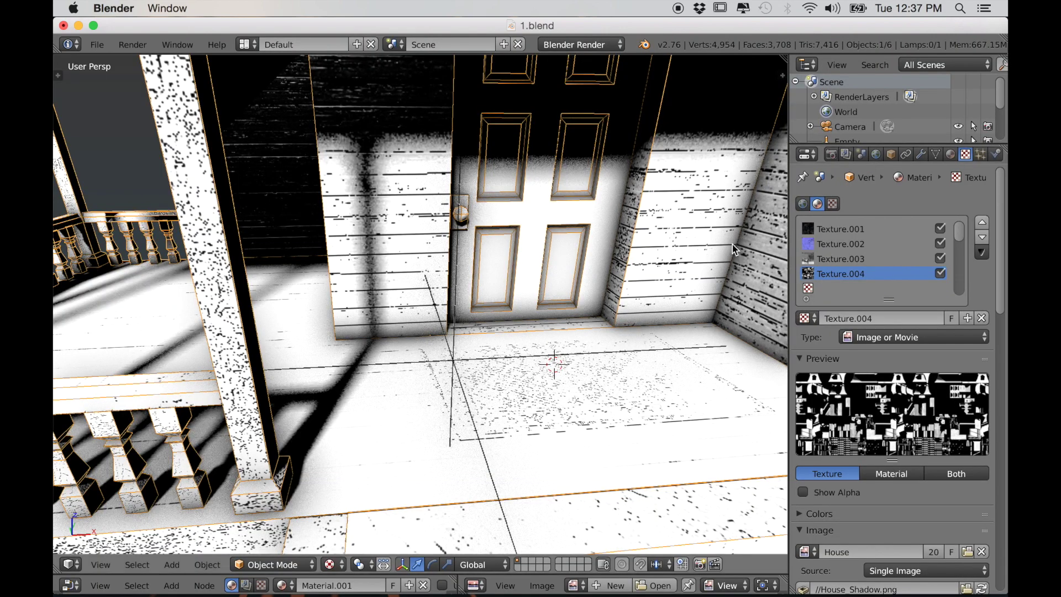
# Step: Set the fourth texture's blend type to Multiply so the baked shadows darken the house colors
pyautogui.scroll(-12, 617, 316)
pyautogui.moveTo(618, 316); pyautogui.dragTo(638, 287, button='middle')
pyautogui.scroll(8, 640, 293)
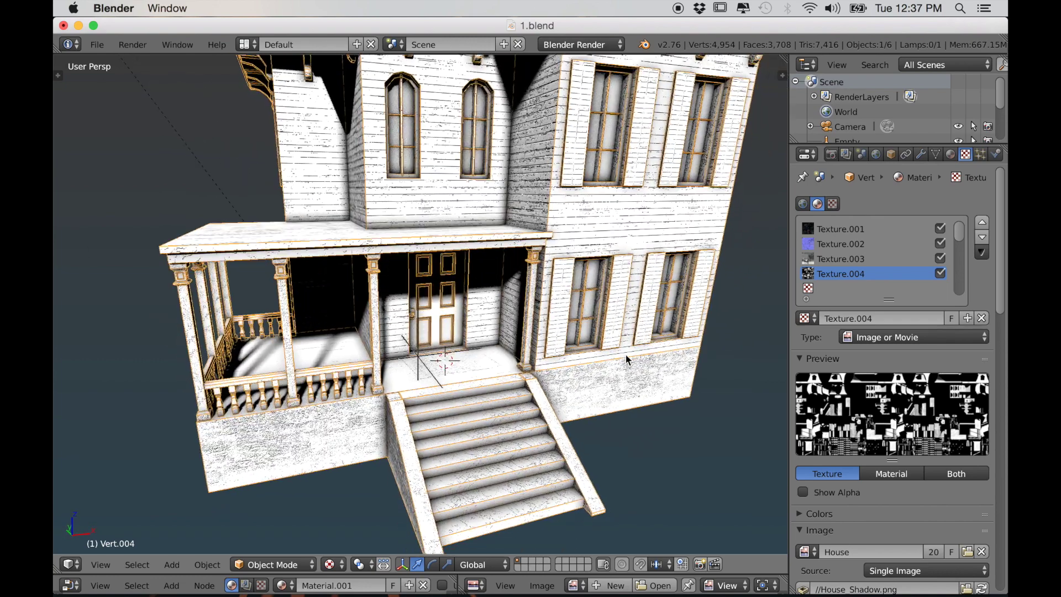
pyautogui.moveTo(626, 359)
pyautogui.mouseDown(button='middle')
pyautogui.moveTo(616, 357)
pyautogui.moveTo(641, 365)
pyautogui.mouseUp(button='middle')
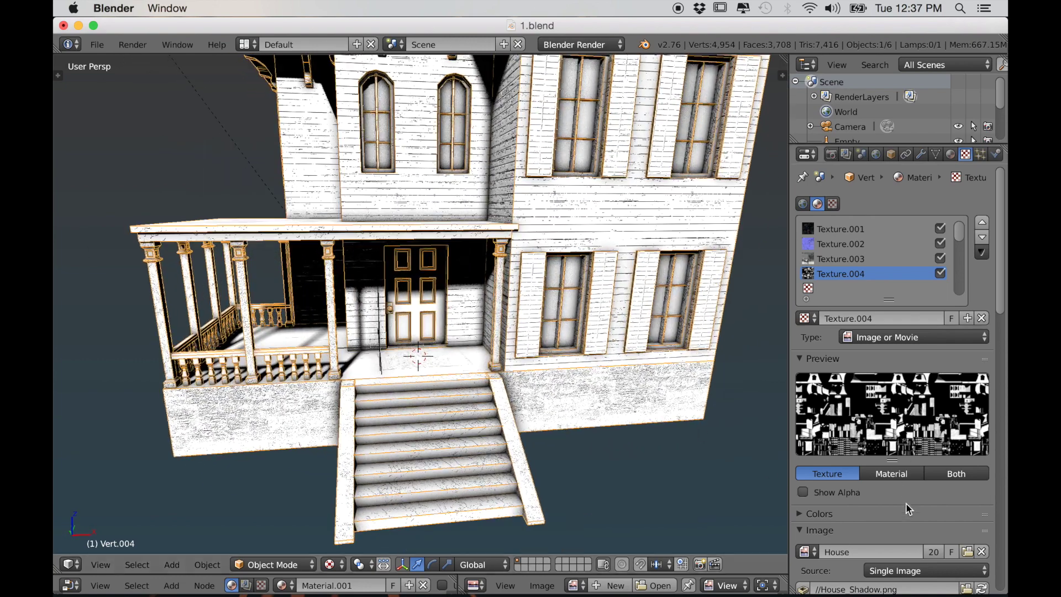
pyautogui.scroll(-6, 906, 503)
pyautogui.scroll(-12, 916, 518)
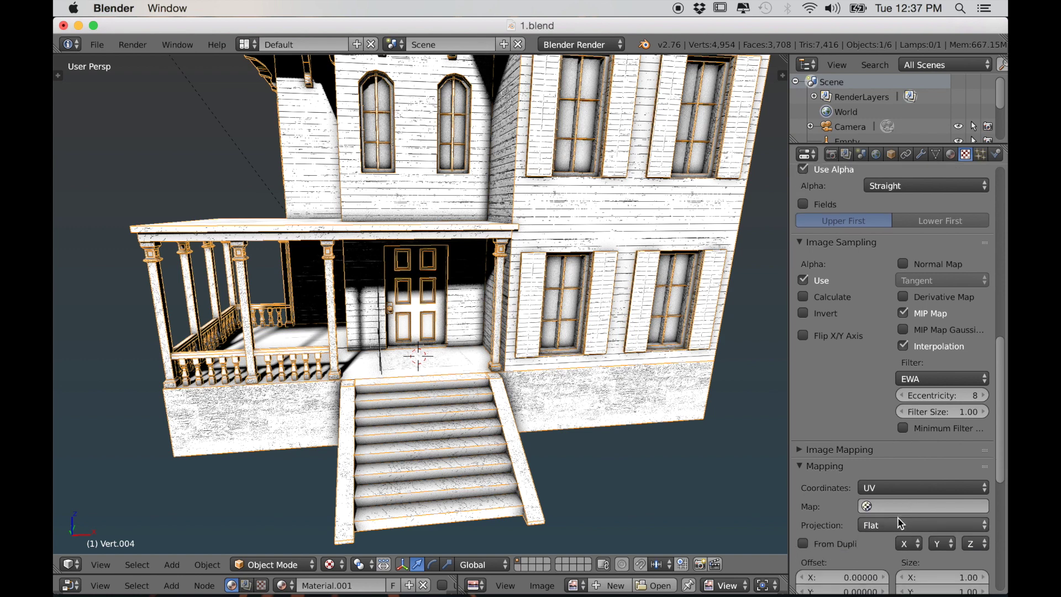
pyautogui.scroll(-3, 887, 514)
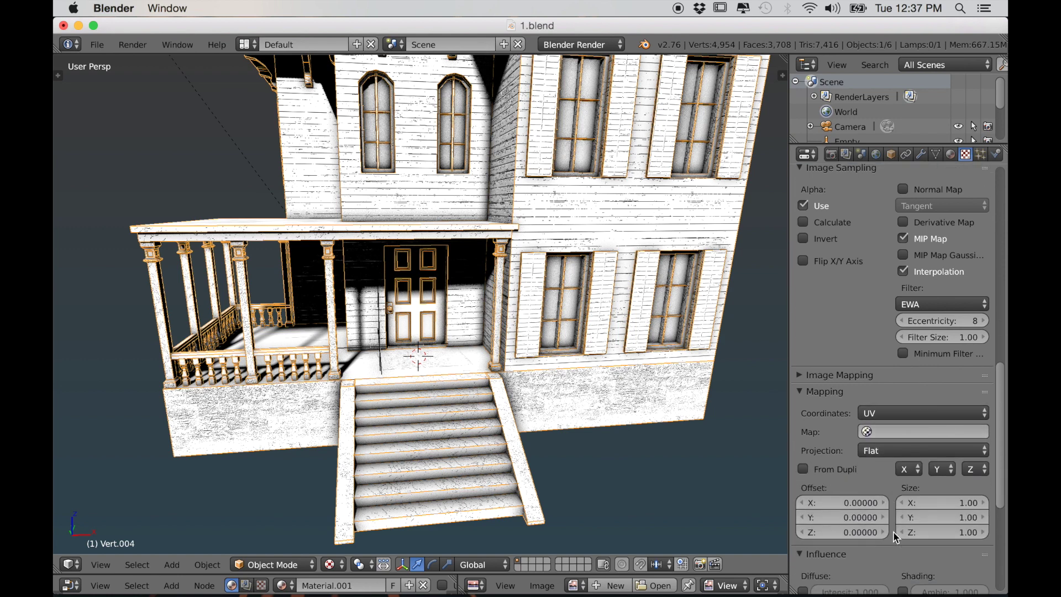
pyautogui.scroll(-4, 893, 532)
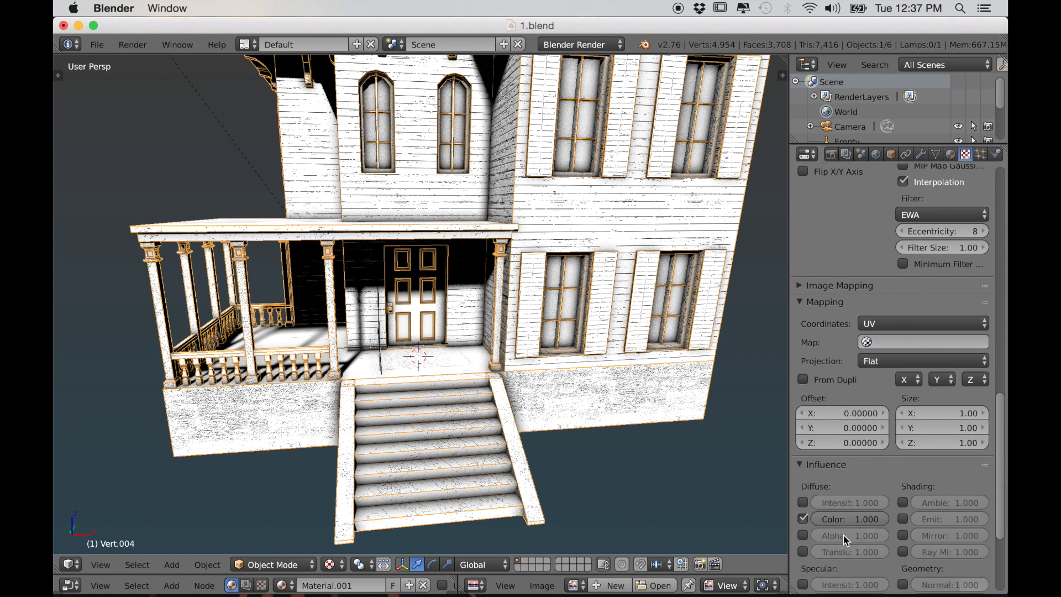
pyautogui.scroll(-6, 850, 536)
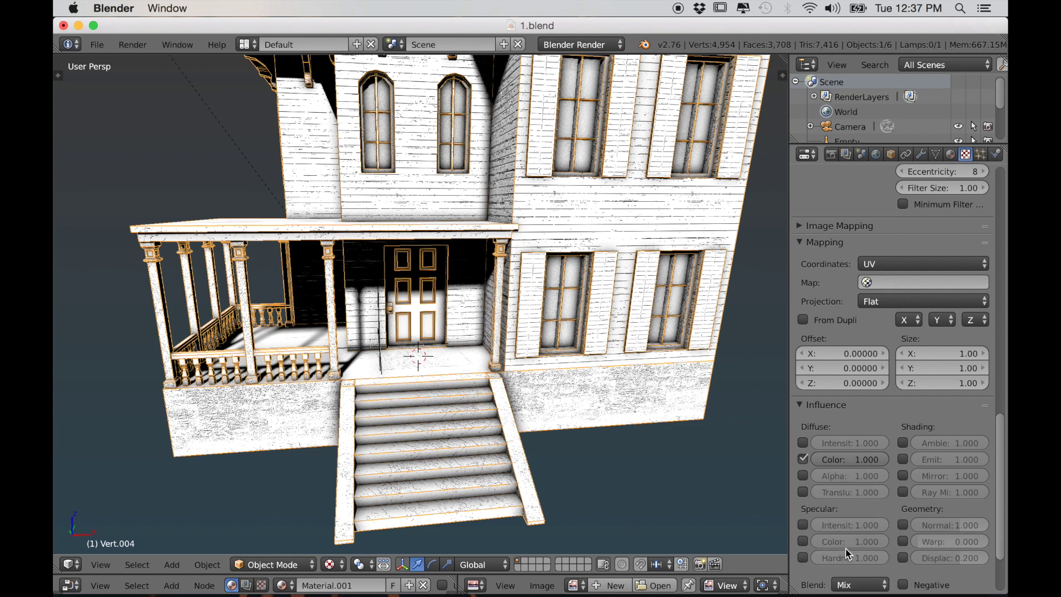
pyautogui.click(861, 496)
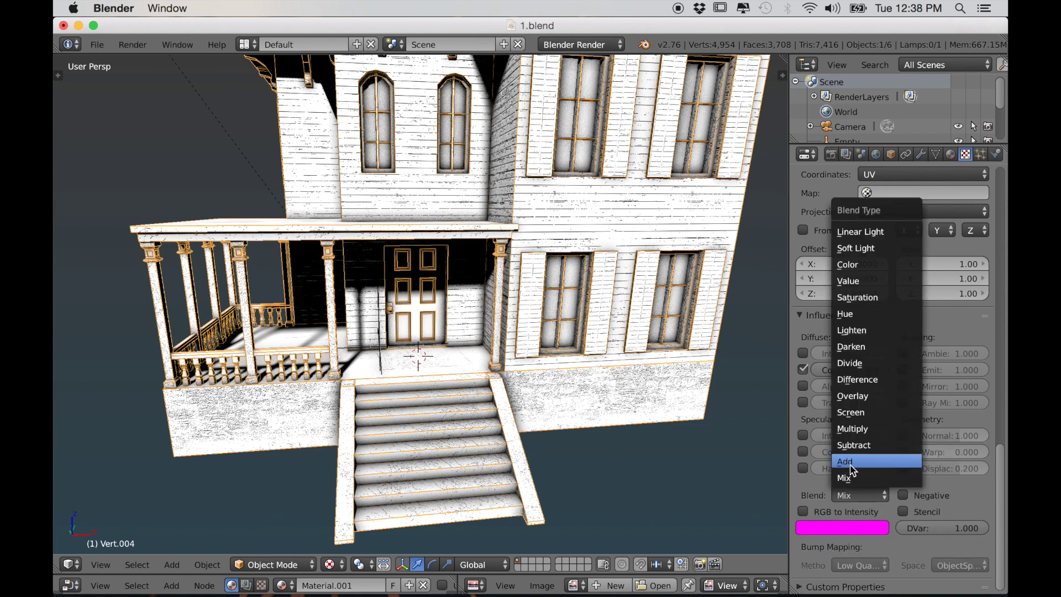
pyautogui.click(857, 431)
# Step: Inspect the multiplied shadows on the porch floor, and turn off the shadow texture's diffuse Color influence
pyautogui.moveTo(706, 424); pyautogui.dragTo(642, 449, button='middle')
pyautogui.scroll(5, 669, 420)
pyautogui.scroll(3, 658, 446)
pyautogui.keyDown('shift'); pyautogui.moveTo(462, 493); pyautogui.dragTo(216, 475, button='middle'); pyautogui.keyUp('shift')
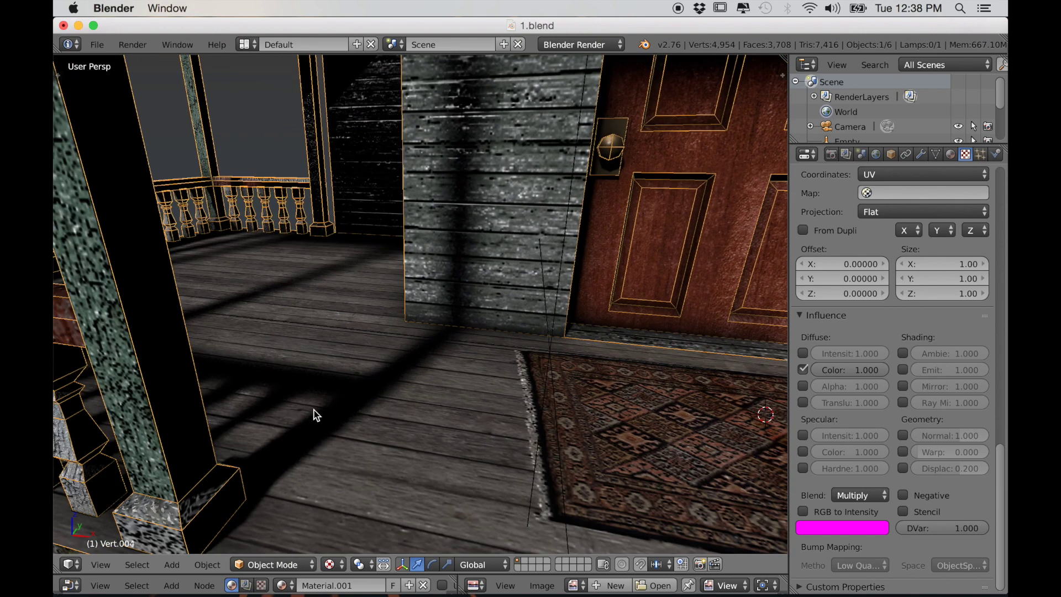
pyautogui.click(803, 370)
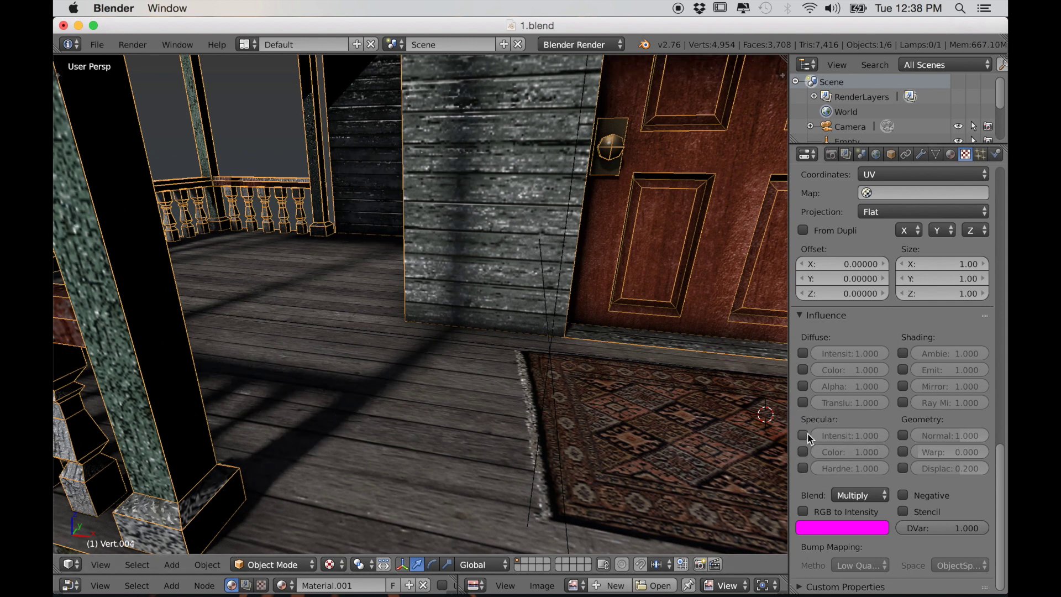
# Step: Let the shadow texture influence specular Intensity, Color and Hardness, and check the result around the porch floor and door
pyautogui.click(803, 452)
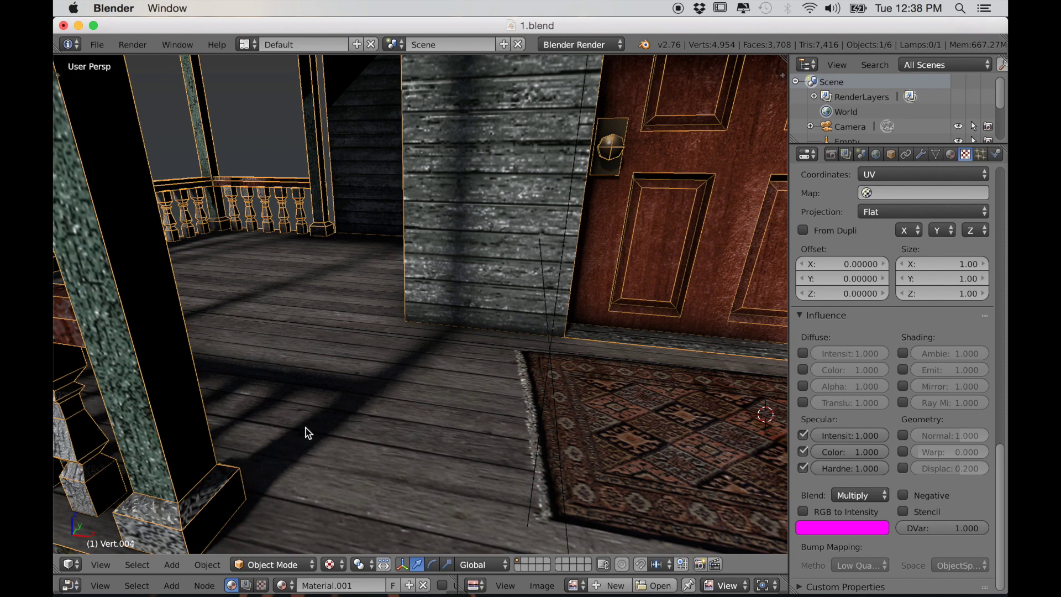
pyautogui.scroll(-3, 456, 448)
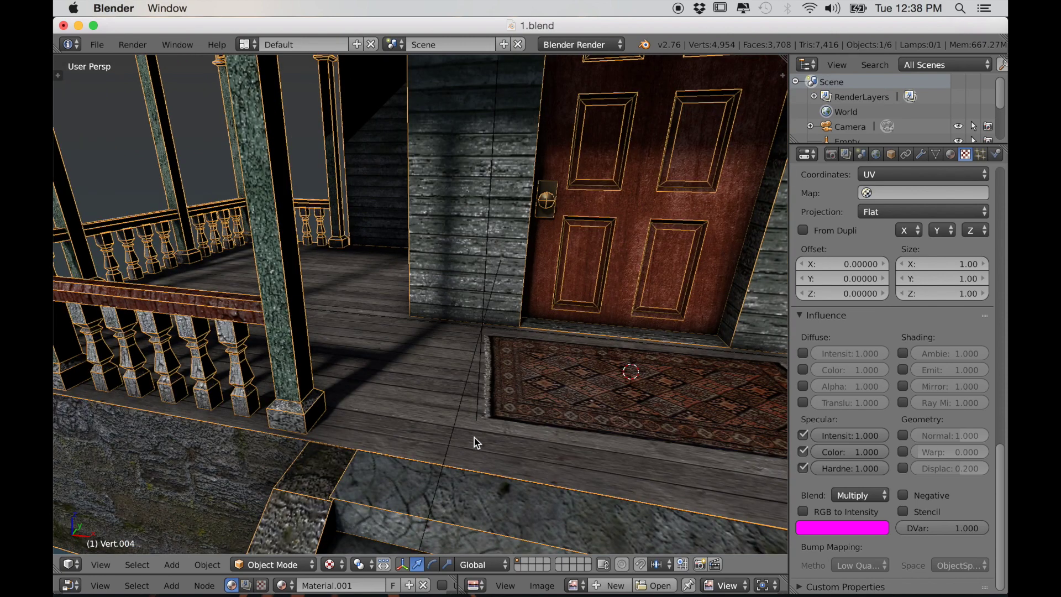
pyautogui.scroll(-6, 508, 437)
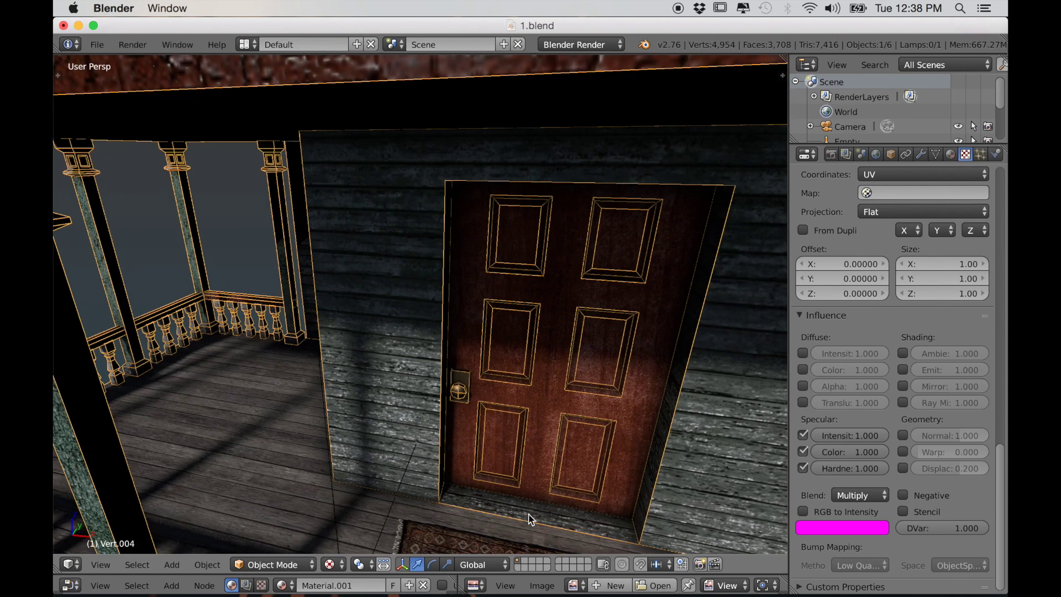
# Step: Deselect the house and examine the whole textured model from the front and from an angle
pyautogui.press('a')
pyautogui.scroll(-8, 529, 518)
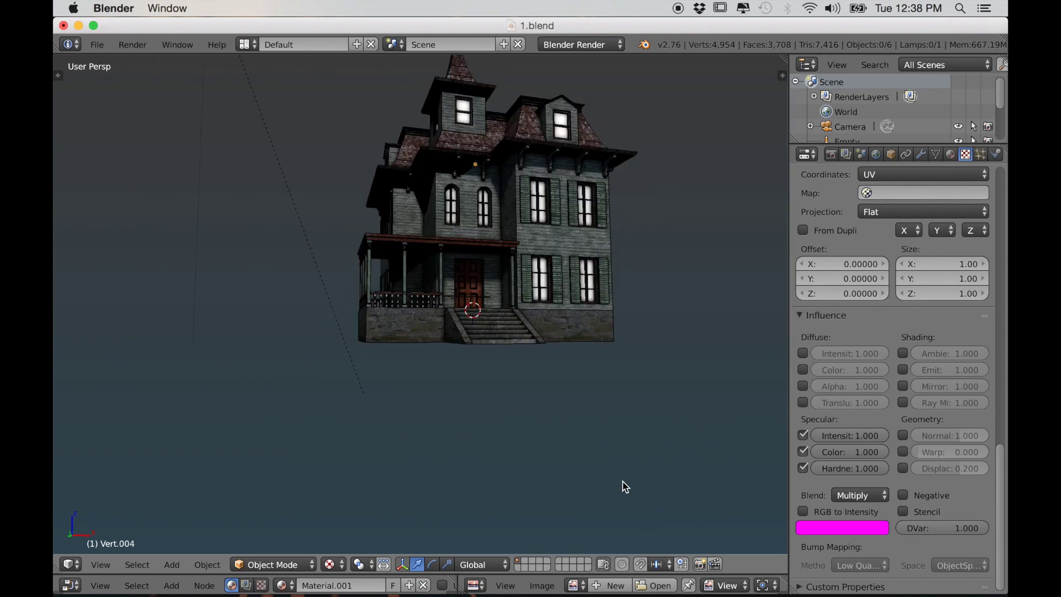
pyautogui.scroll(-7, 612, 500)
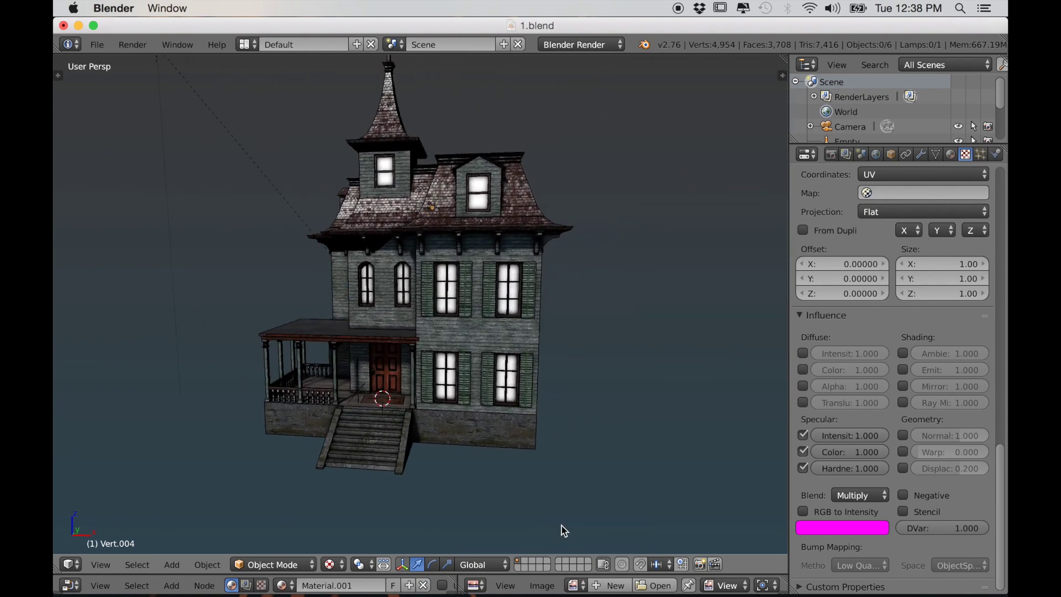
pyautogui.moveTo(566, 514); pyautogui.dragTo(601, 511, button='middle')
pyautogui.scroll(2, 607, 502)
pyautogui.scroll(-1, 604, 519)
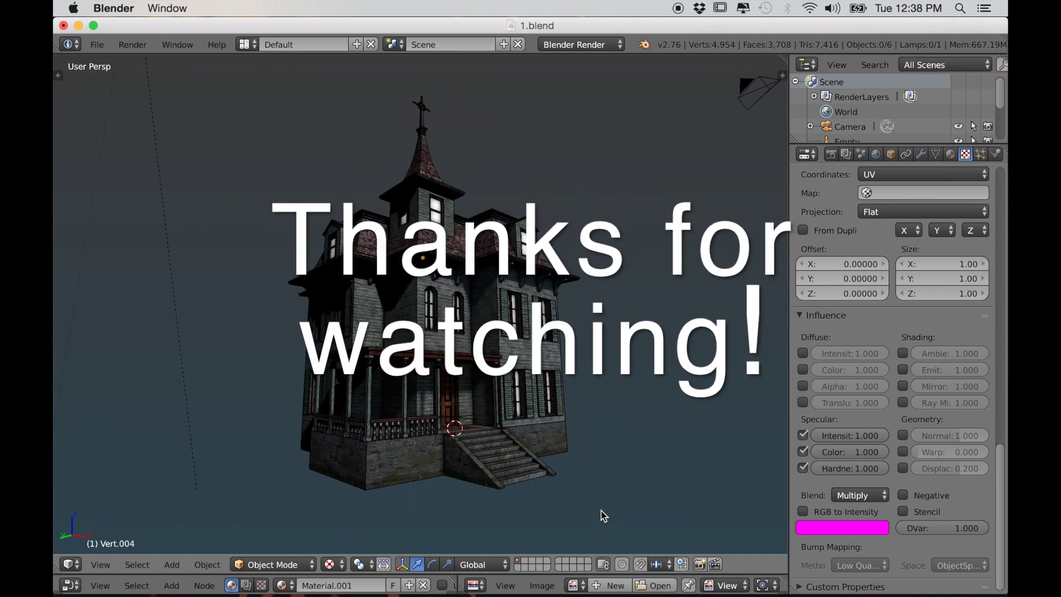